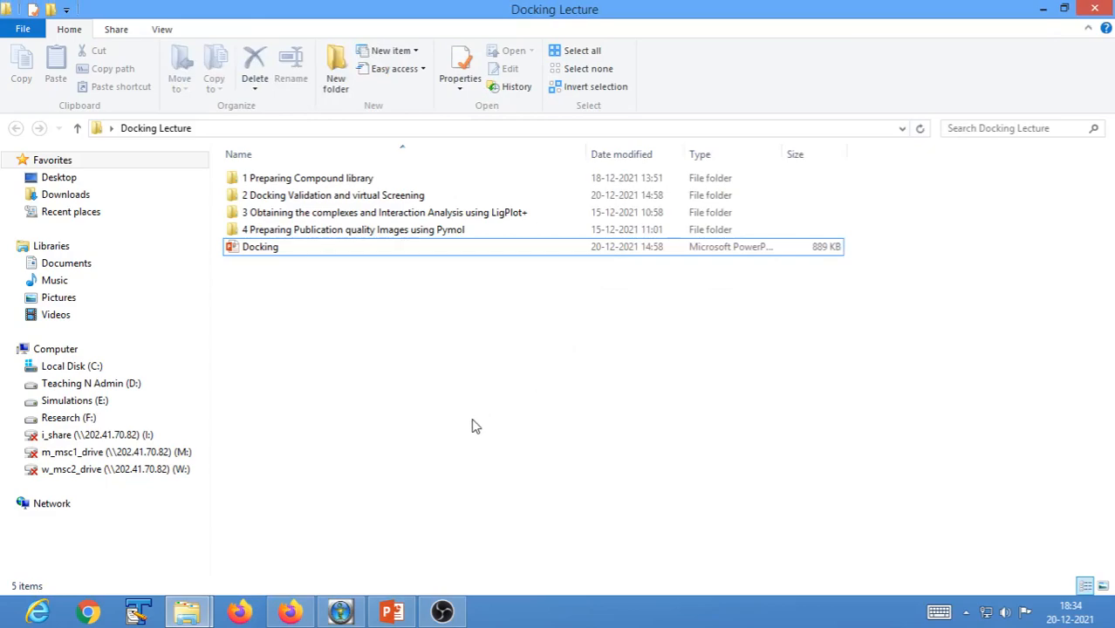
Open Docking Results.csv from the 2 Docking Validation and virtual Screening folder, review the ligand names and binding energies, and close it
{"action": "double_click", "coordinate": [297, 197]}
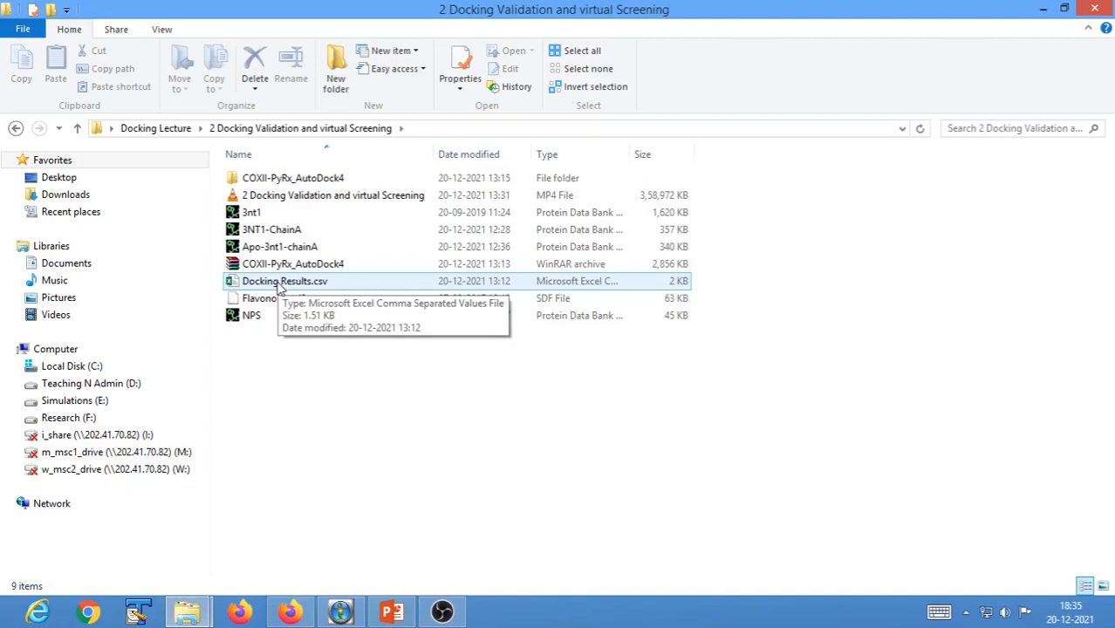
{"action": "double_click", "coordinate": [279, 283]}
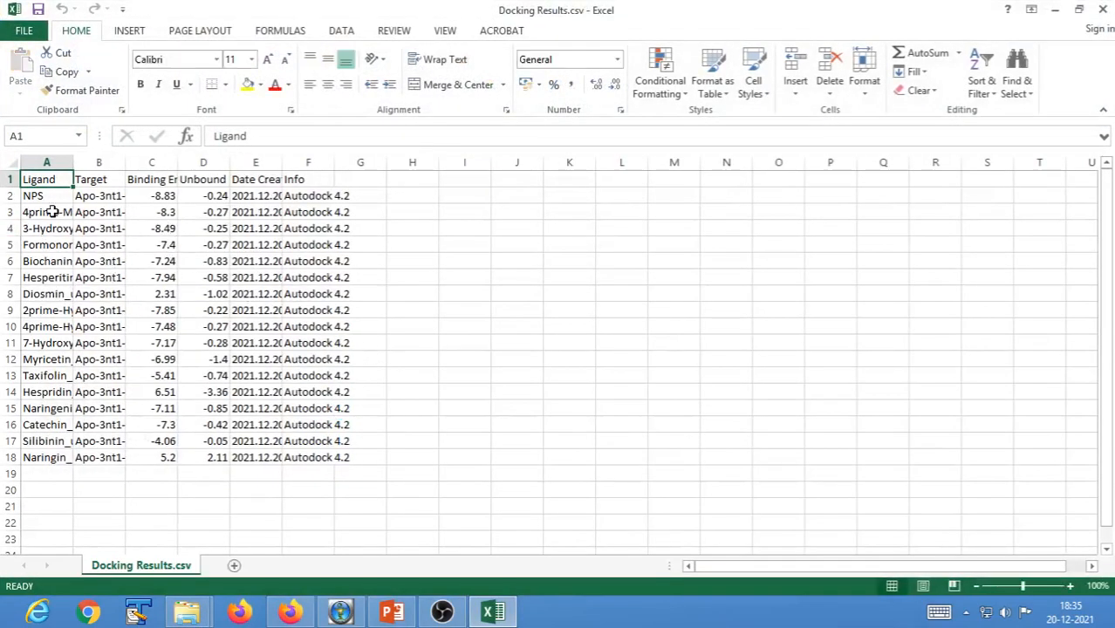
{"action": "left_click_drag", "start_coordinate": [40, 197], "coordinate": [44, 459]}
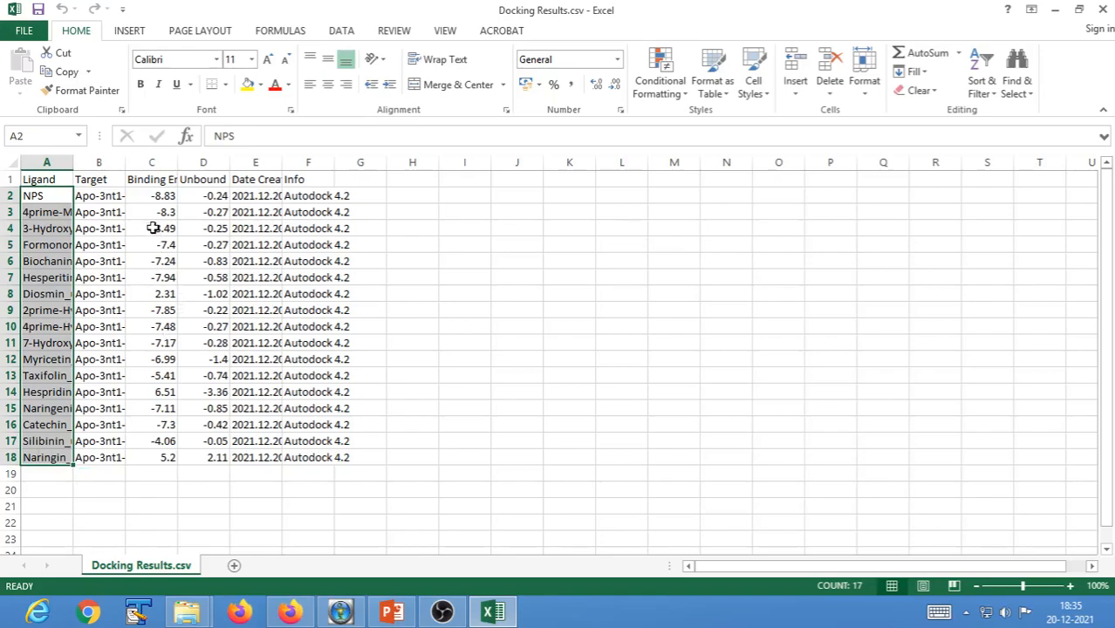
{"action": "left_click", "coordinate": [157, 196]}
{"action": "left_click_drag", "start_coordinate": [156, 196], "coordinate": [145, 458]}
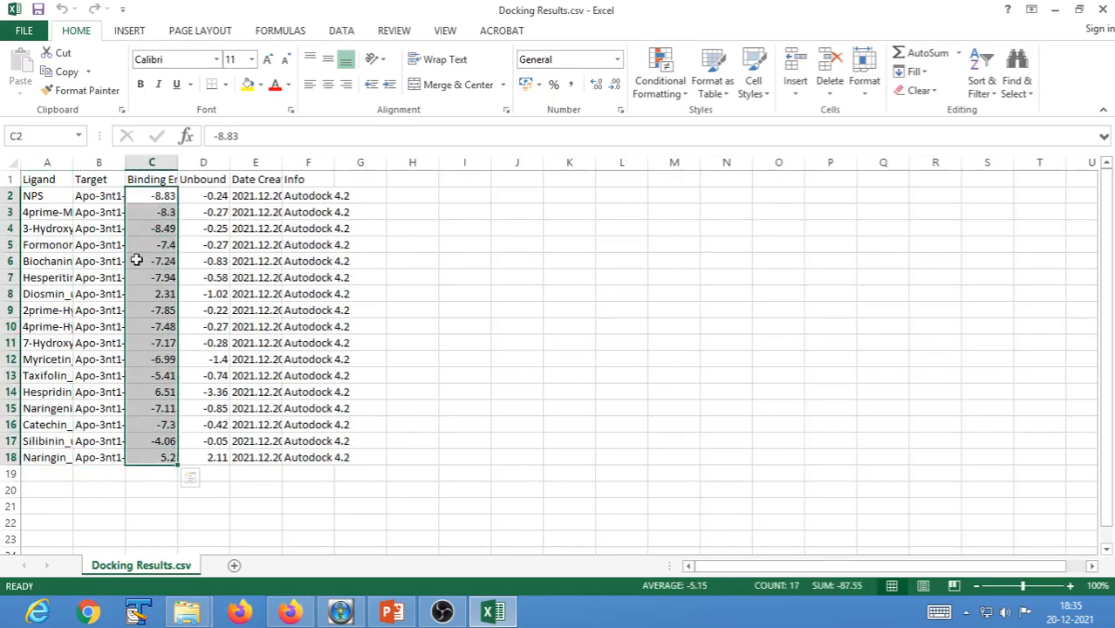
{"action": "left_click", "coordinate": [155, 179]}
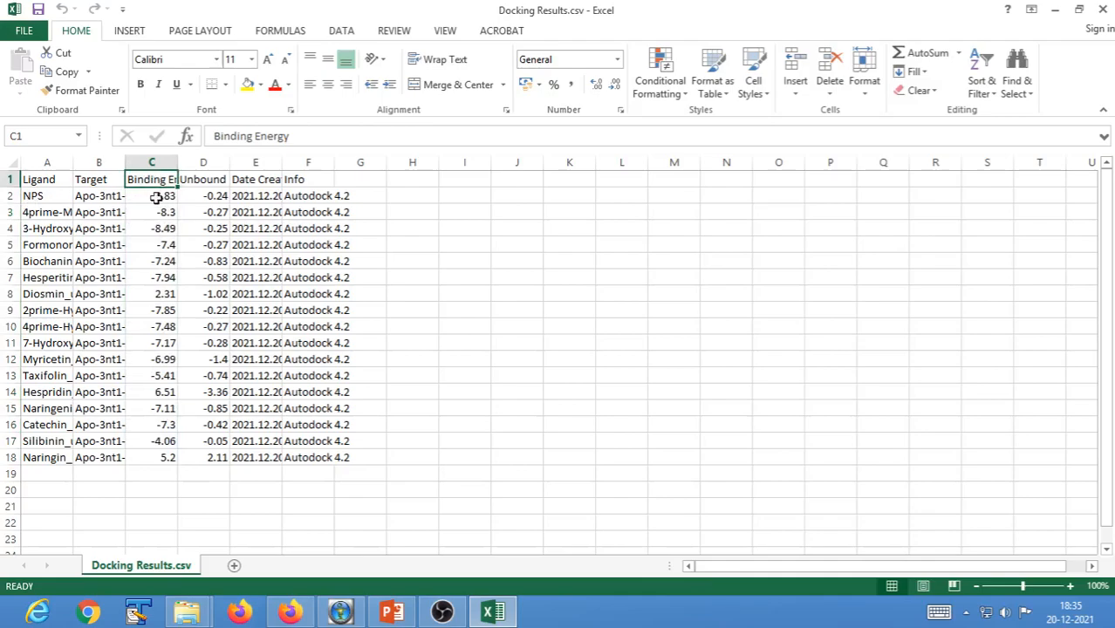
{"action": "left_click", "coordinate": [1104, 8]}
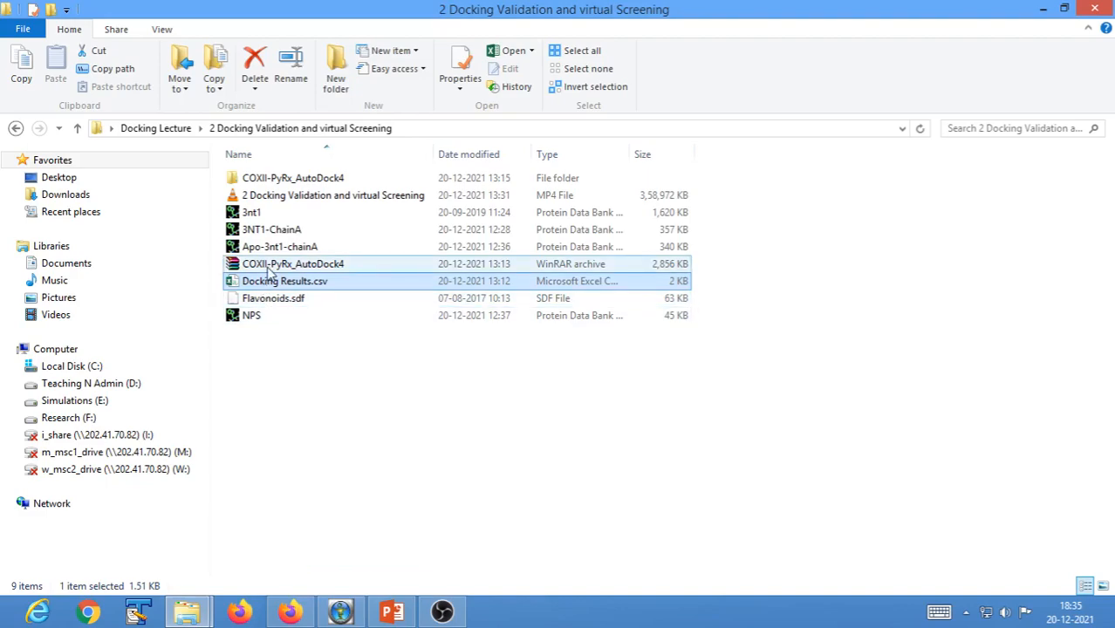
{"action": "left_click", "coordinate": [339, 384]}
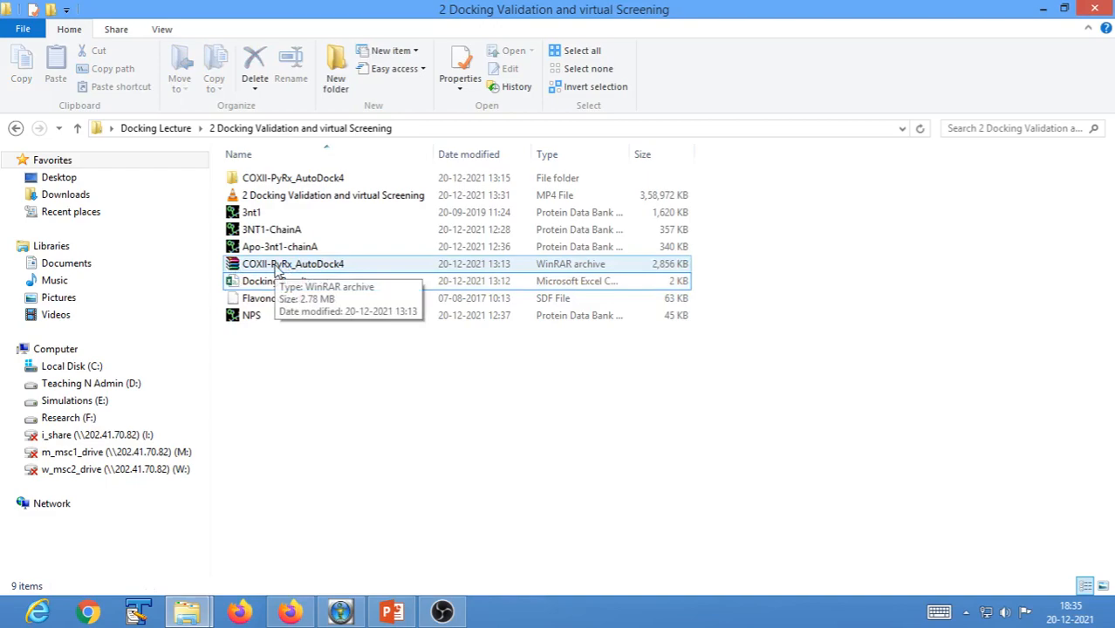
{"action": "right_click", "coordinate": [276, 271]}
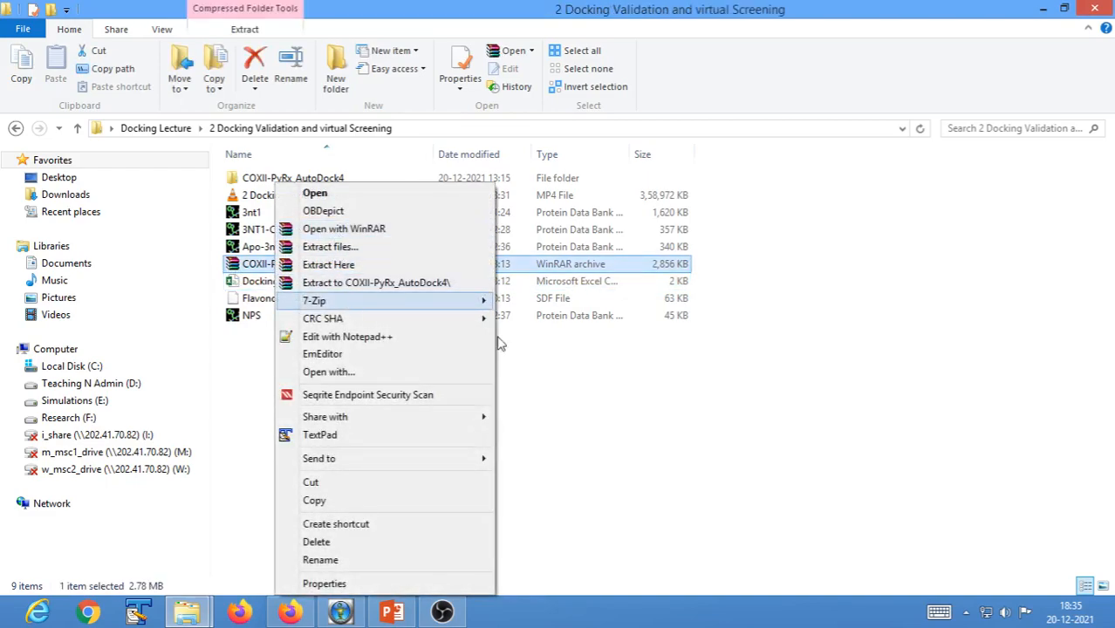
{"action": "left_click", "coordinate": [666, 481]}
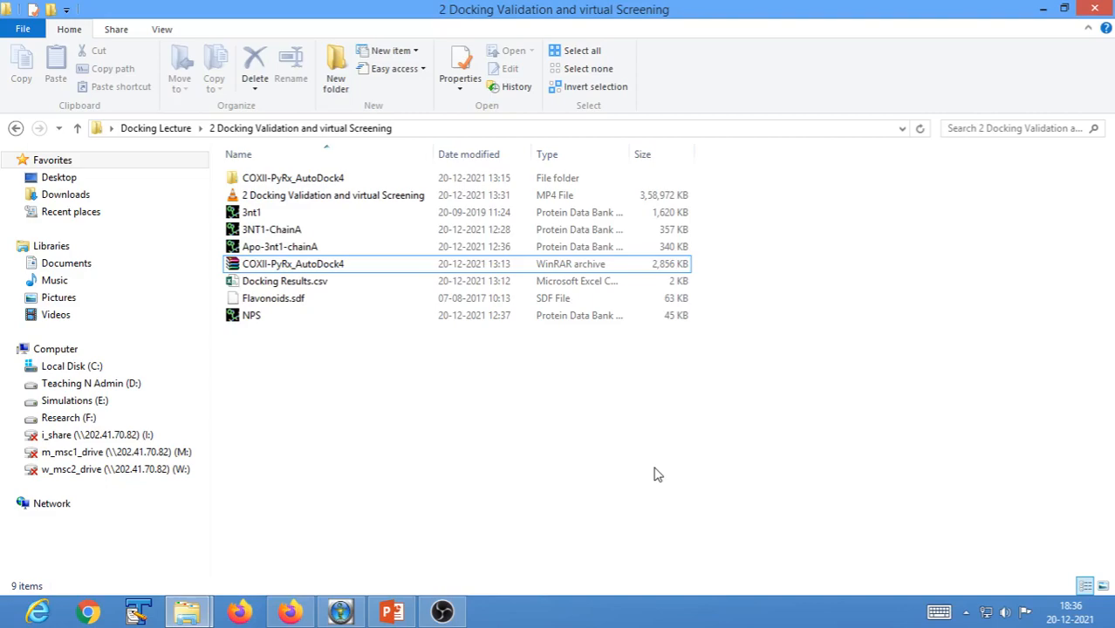
{"action": "right_click", "coordinate": [289, 270]}
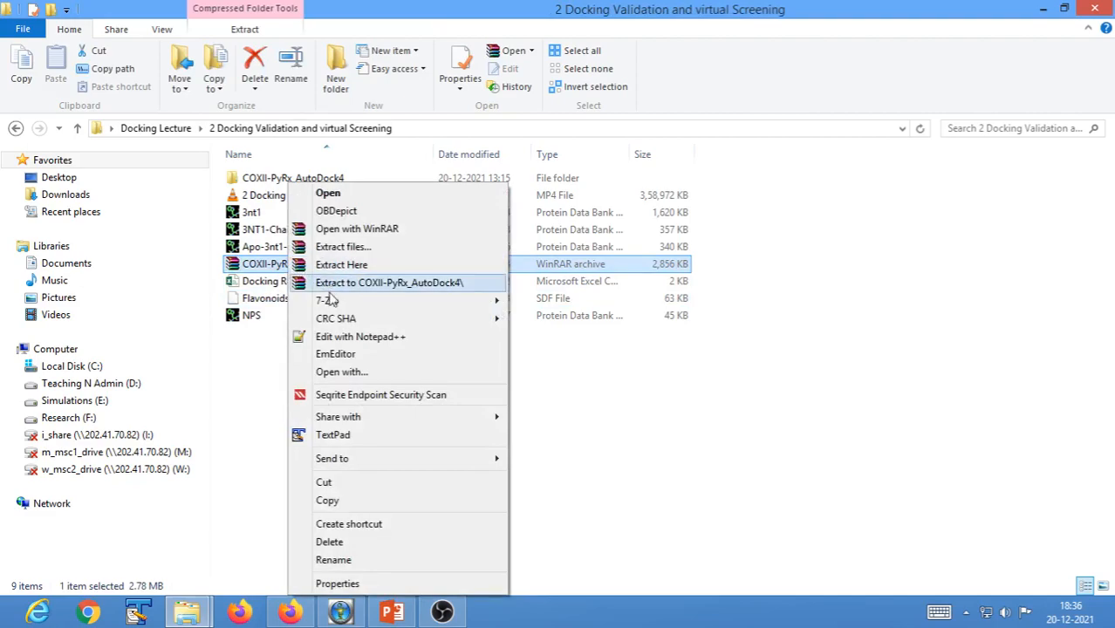
{"action": "mouse_move", "coordinate": [330, 304]}
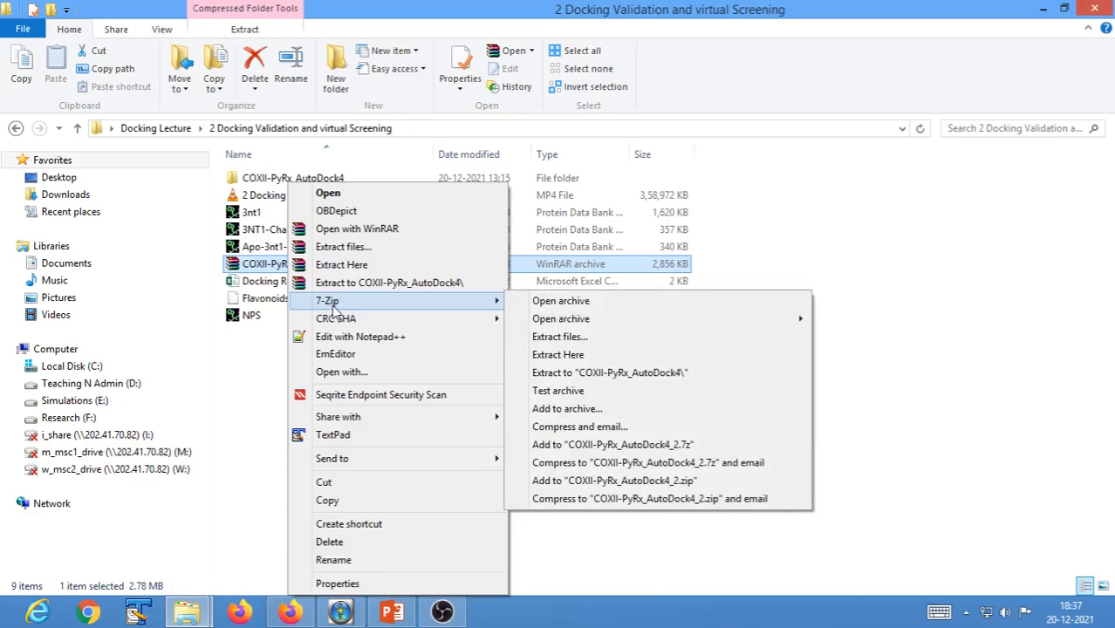
{"action": "left_click", "coordinate": [245, 374]}
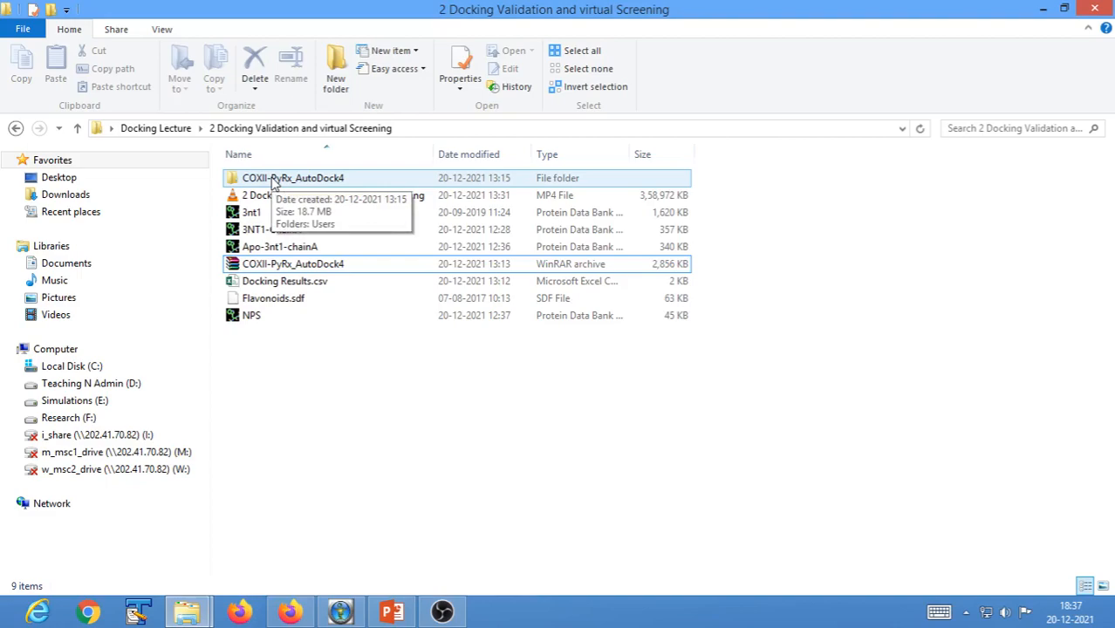
Open the extracted COXII-PyRx_AutoDock4 folder and go through its nested user and project folders into Macromolecules
{"action": "double_click", "coordinate": [271, 178]}
{"action": "double_click", "coordinate": [272, 179]}
{"action": "double_click", "coordinate": [271, 179]}
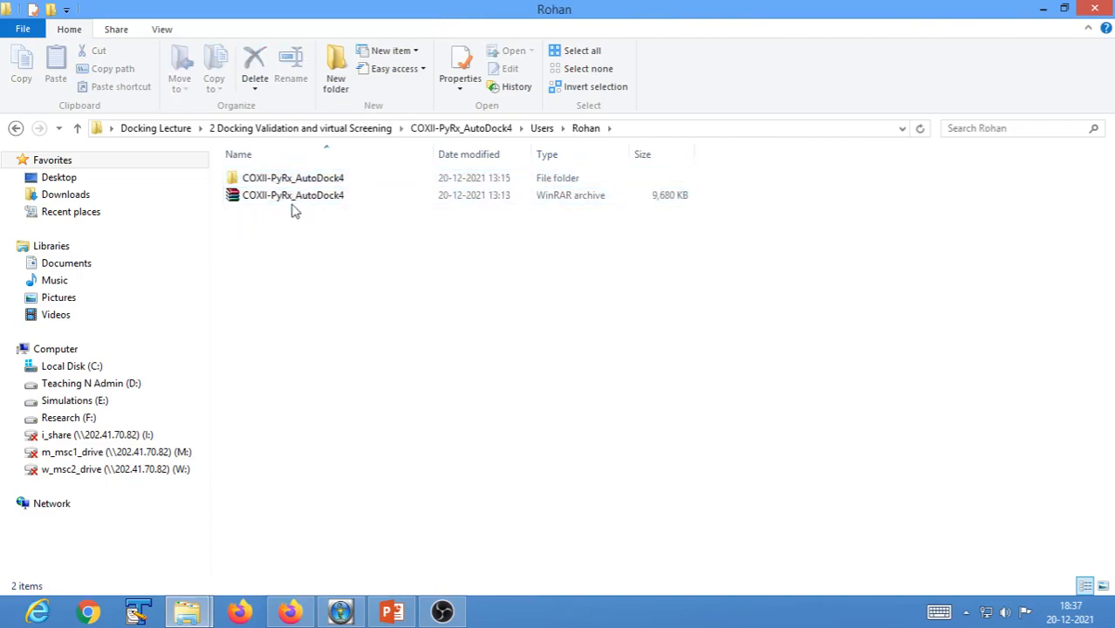
{"action": "left_click", "coordinate": [287, 179]}
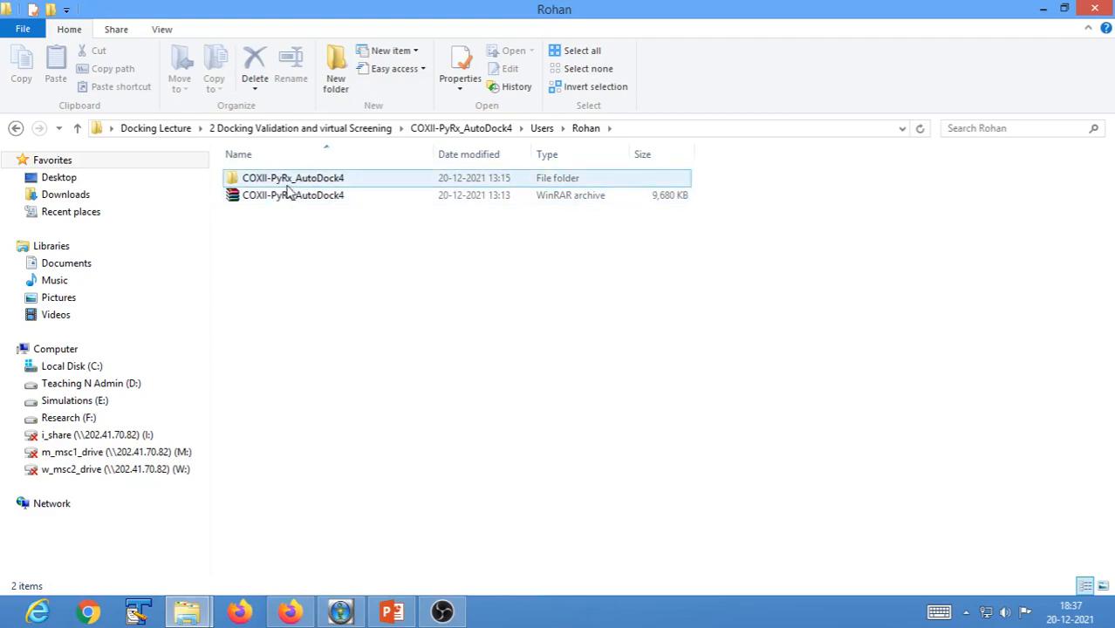
{"action": "left_click", "coordinate": [291, 199]}
{"action": "double_click", "coordinate": [282, 179]}
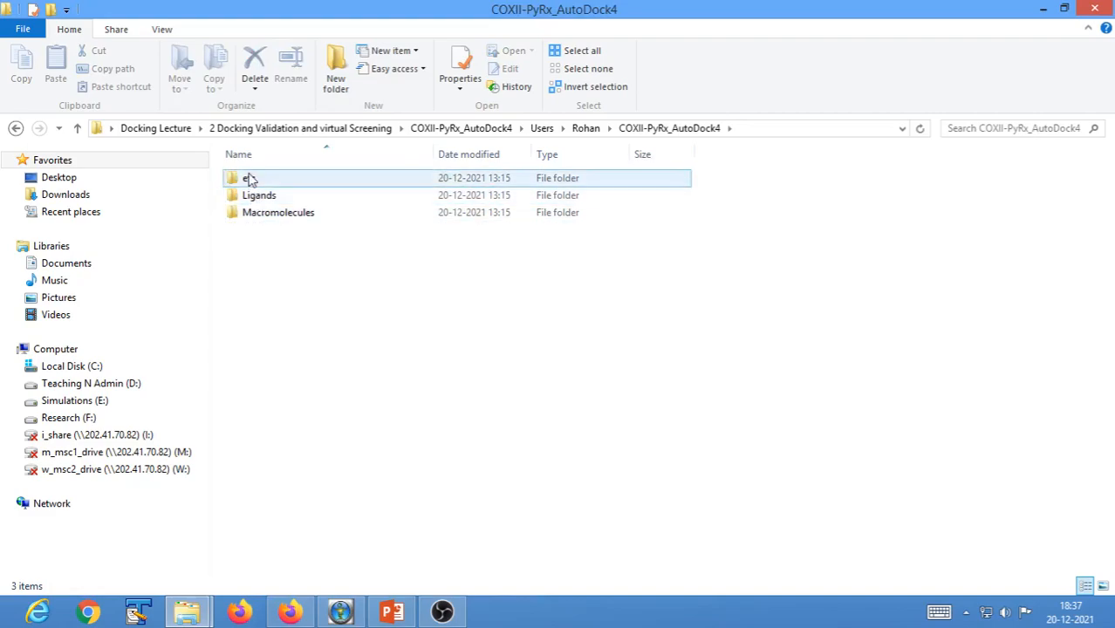
{"action": "double_click", "coordinate": [267, 218]}
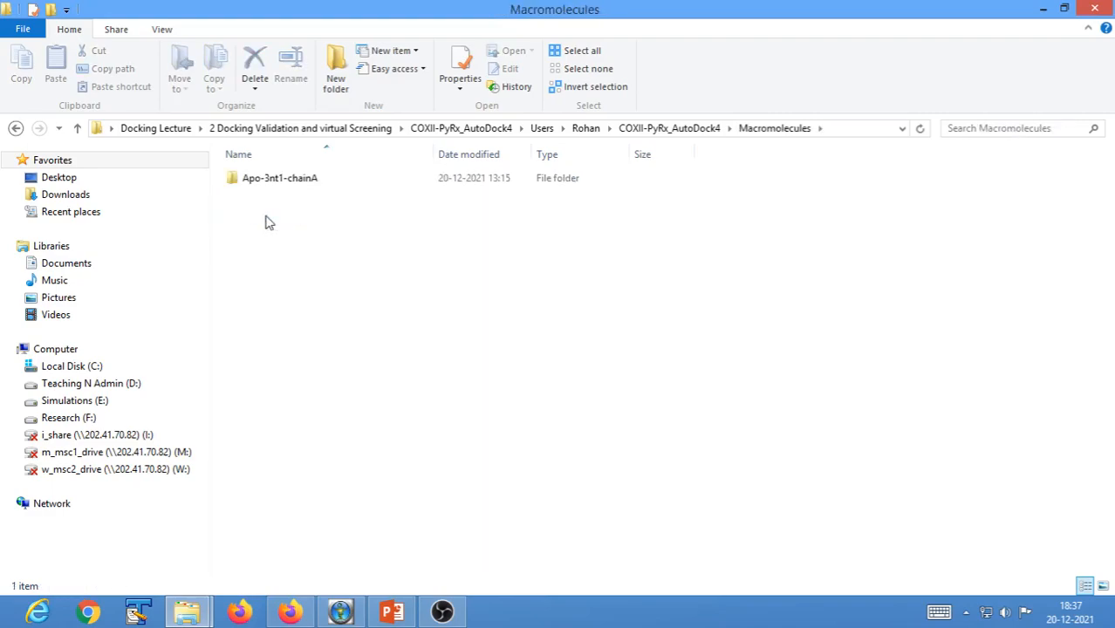
Open the 2prime-Hydroxy_Flavonone_uff_E=270.40 folder inside Apo-3nt1-chainA and widen the Name column to fit the full file names
{"action": "left_click", "coordinate": [274, 183]}
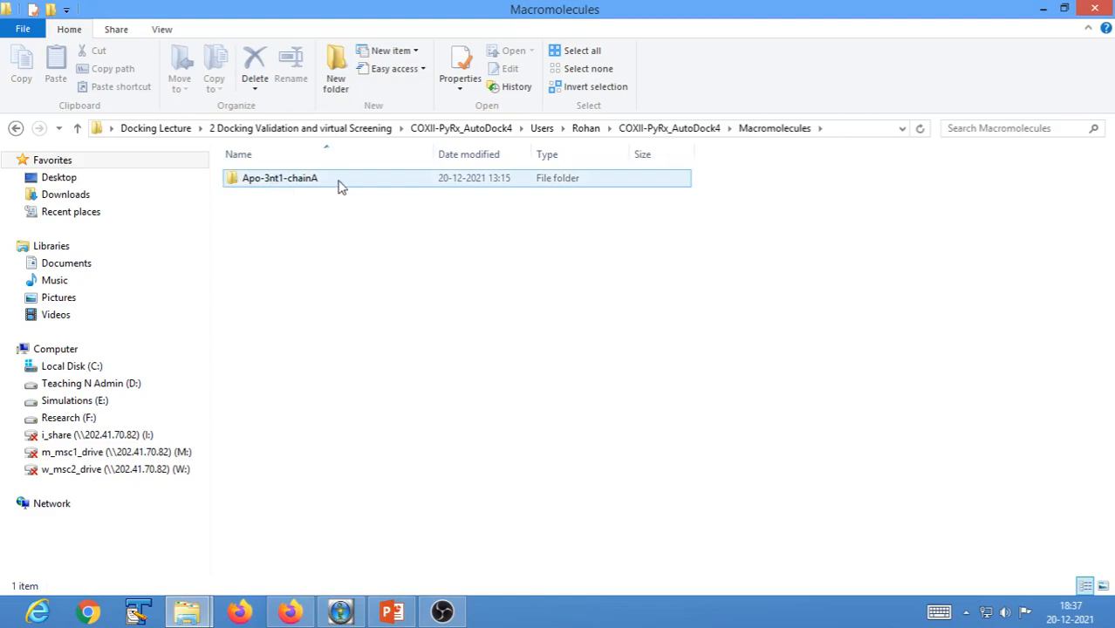
{"action": "left_click", "coordinate": [316, 194]}
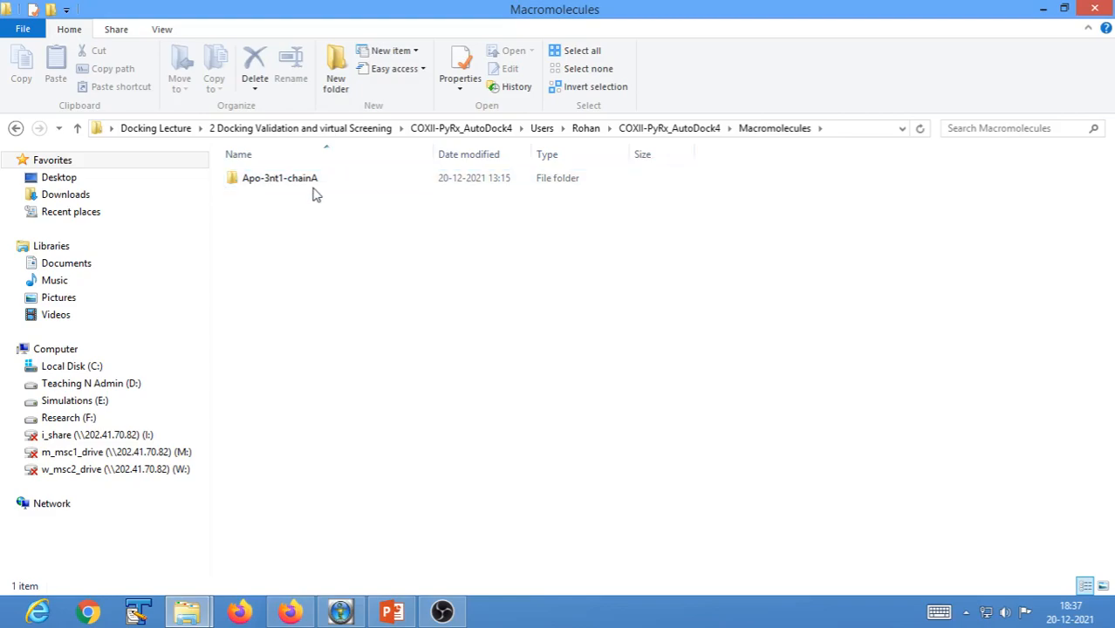
{"action": "left_click", "coordinate": [286, 182]}
{"action": "left_click", "coordinate": [286, 251]}
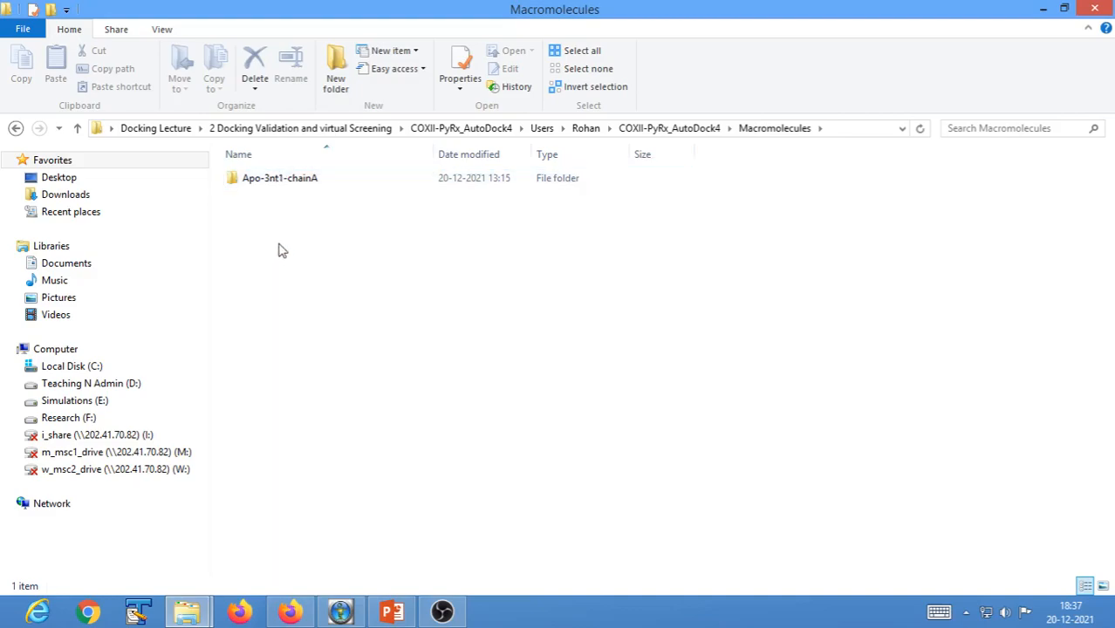
{"action": "double_click", "coordinate": [277, 184]}
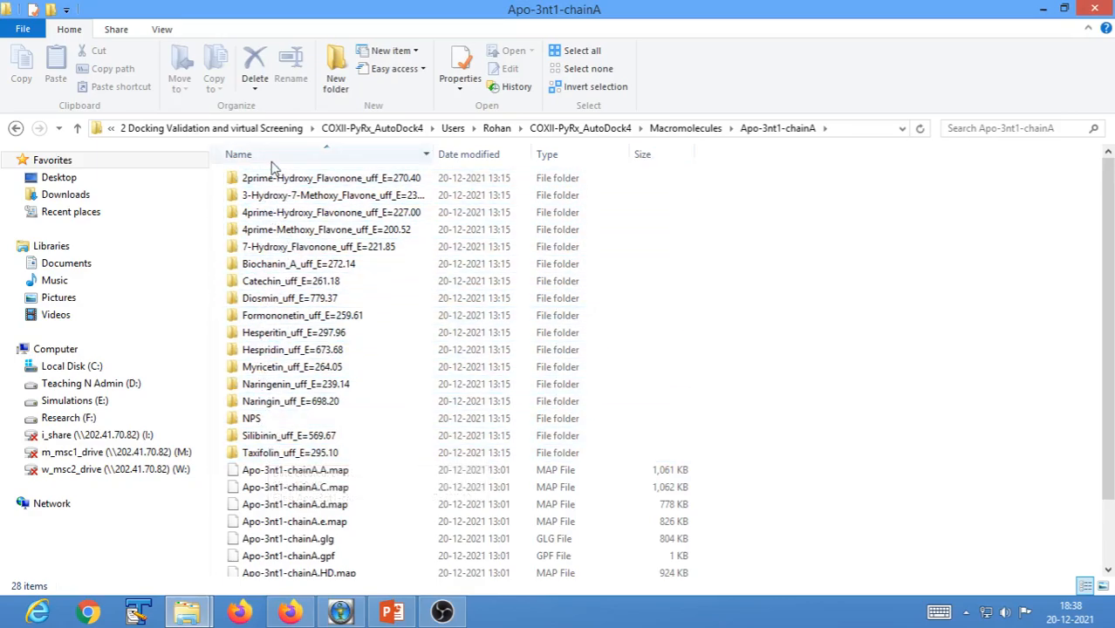
{"action": "left_click", "coordinate": [273, 196]}
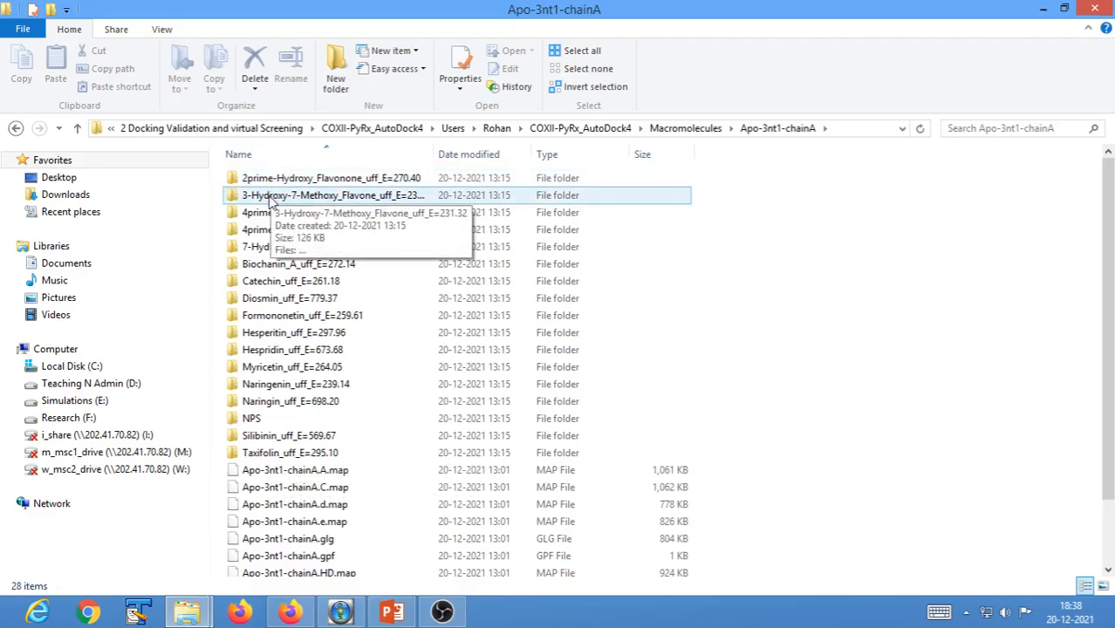
{"action": "double_click", "coordinate": [265, 183]}
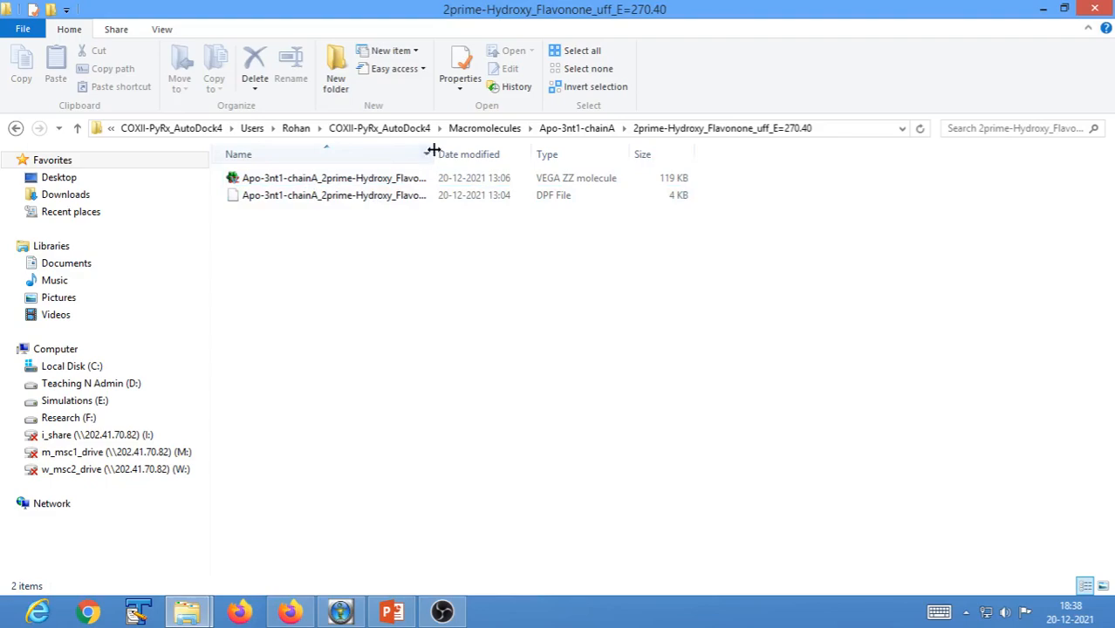
{"action": "left_click_drag", "start_coordinate": [438, 150], "coordinate": [680, 147]}
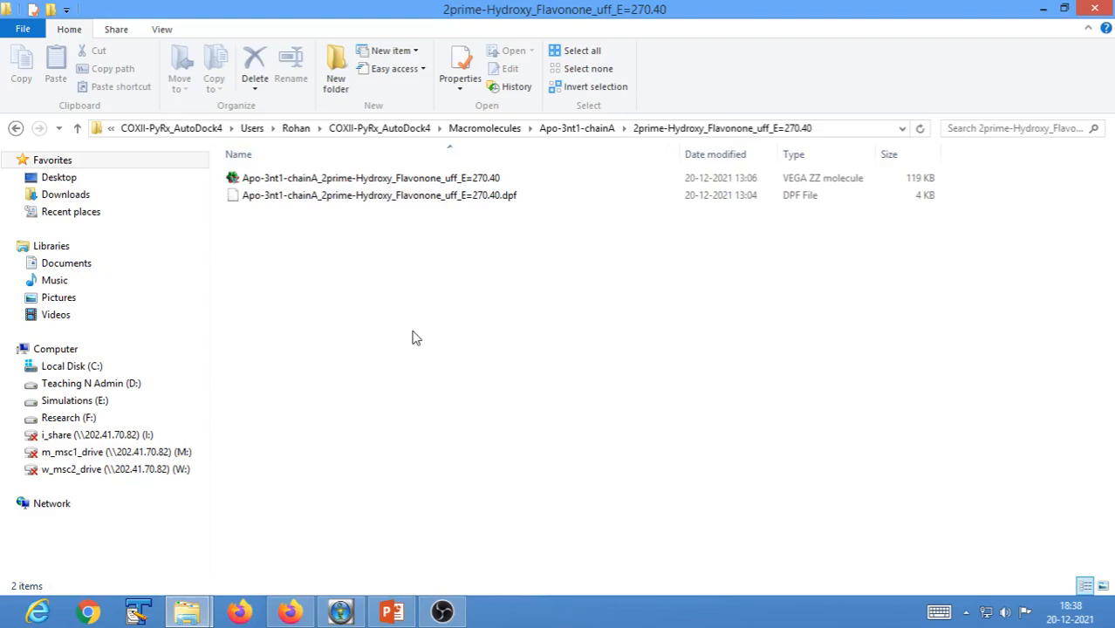
Examine the file type and extension in the properties of the VEGA ZZ molecule file for 2prime-Hydroxy_Flavonone, then close them
{"action": "right_click", "coordinate": [429, 184]}
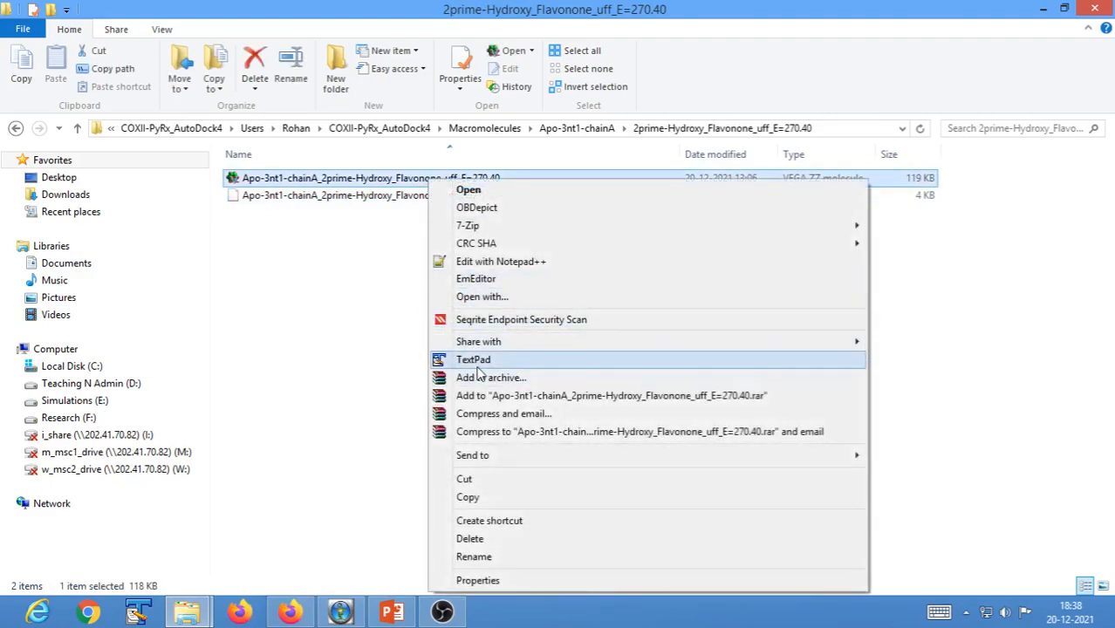
{"action": "left_click", "coordinate": [482, 581]}
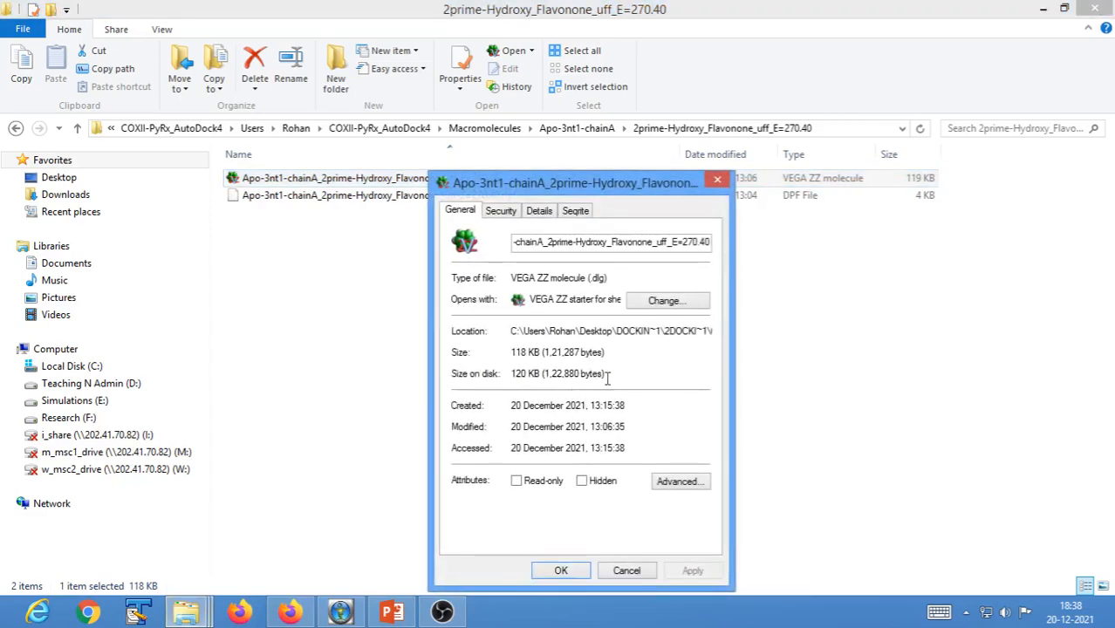
{"action": "left_click_drag", "start_coordinate": [596, 278], "coordinate": [604, 277]}
{"action": "left_click", "coordinate": [598, 279]}
{"action": "double_click", "coordinate": [598, 277]}
{"action": "left_click", "coordinate": [595, 278]}
{"action": "left_click_drag", "start_coordinate": [590, 277], "coordinate": [605, 277]}
{"action": "left_click", "coordinate": [717, 180]}
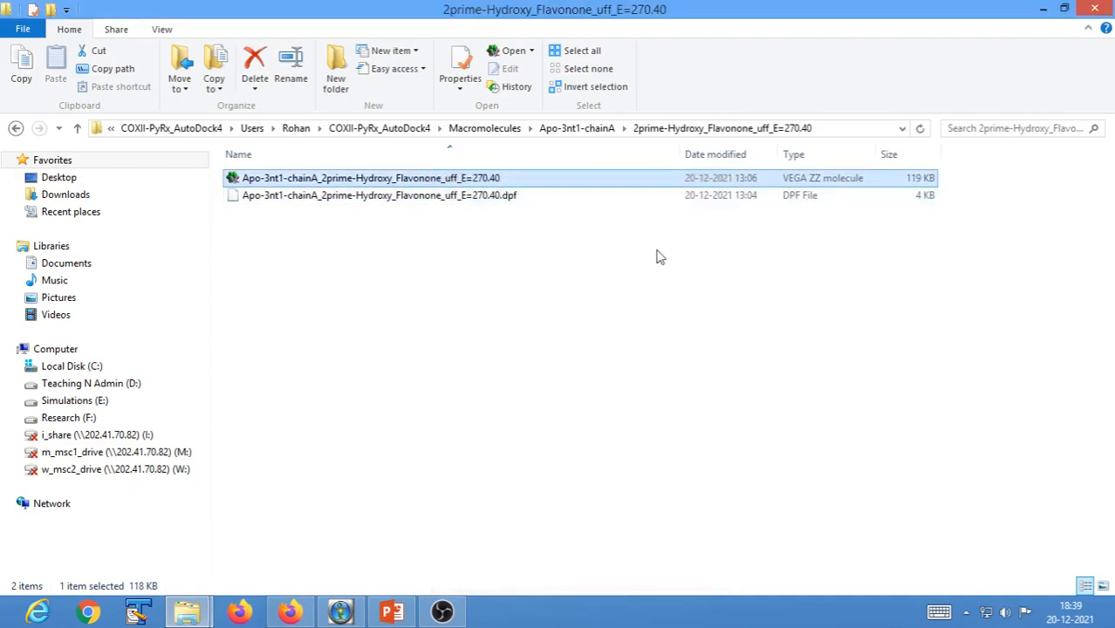
{"action": "left_click", "coordinate": [465, 345]}
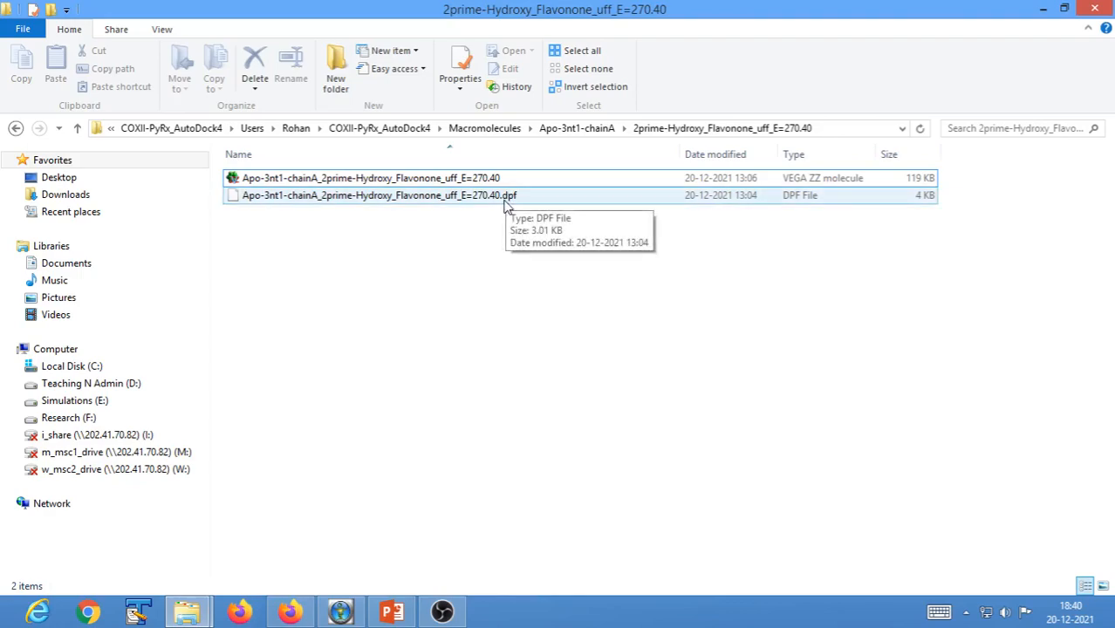
{"action": "left_click", "coordinate": [489, 180]}
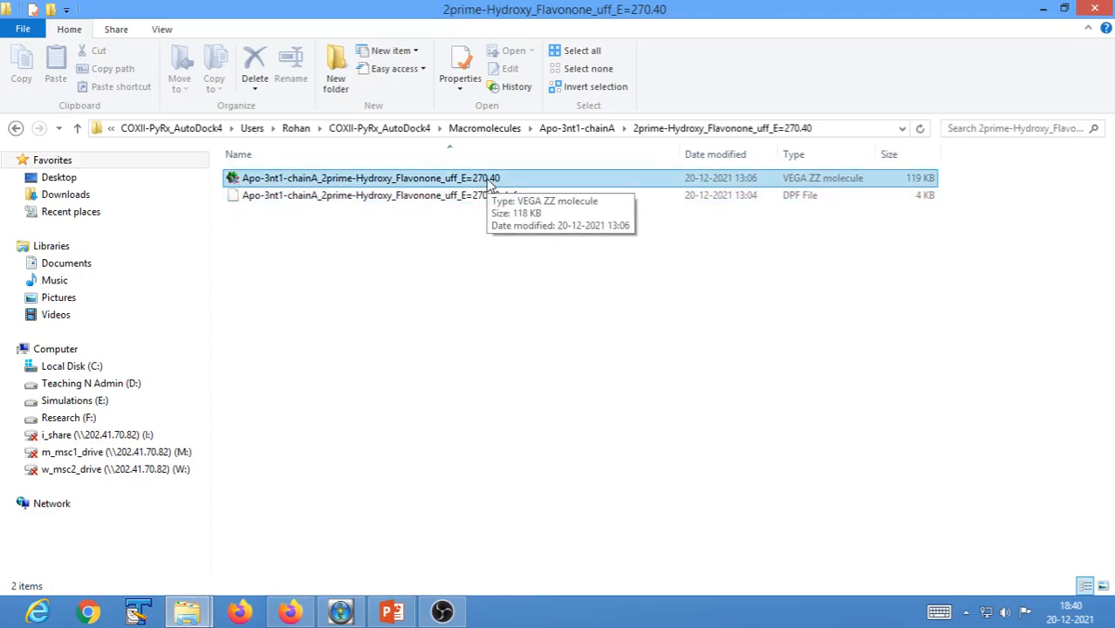
{"action": "left_click", "coordinate": [489, 288]}
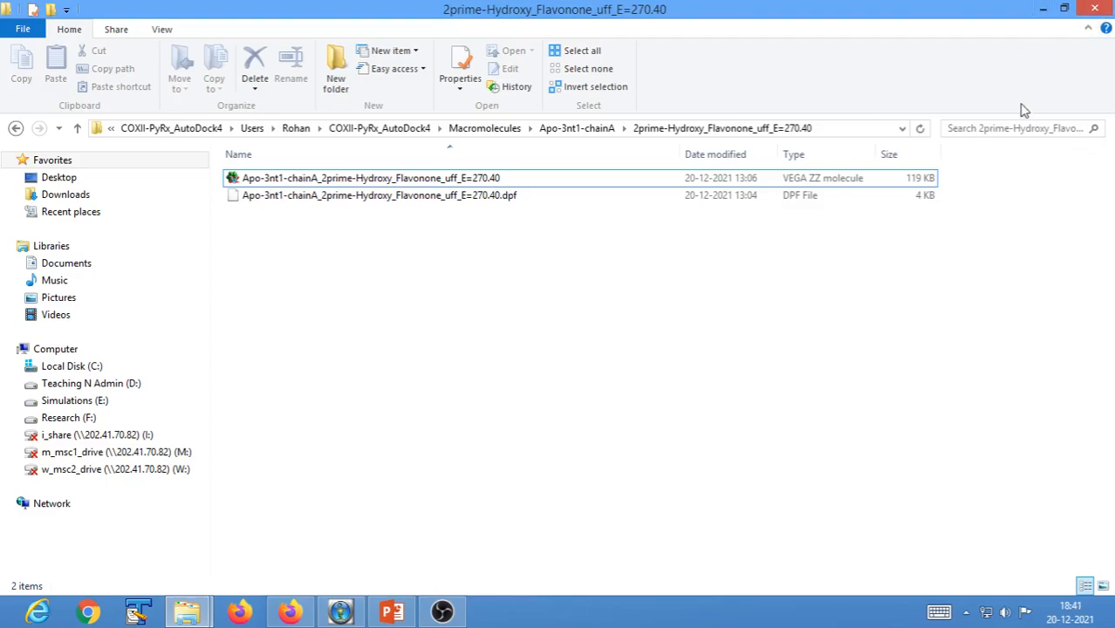
Minimize the folder window, switch to PyRx, maximize it, and display the tables view with the ligand list
{"action": "left_click", "coordinate": [1044, 11]}
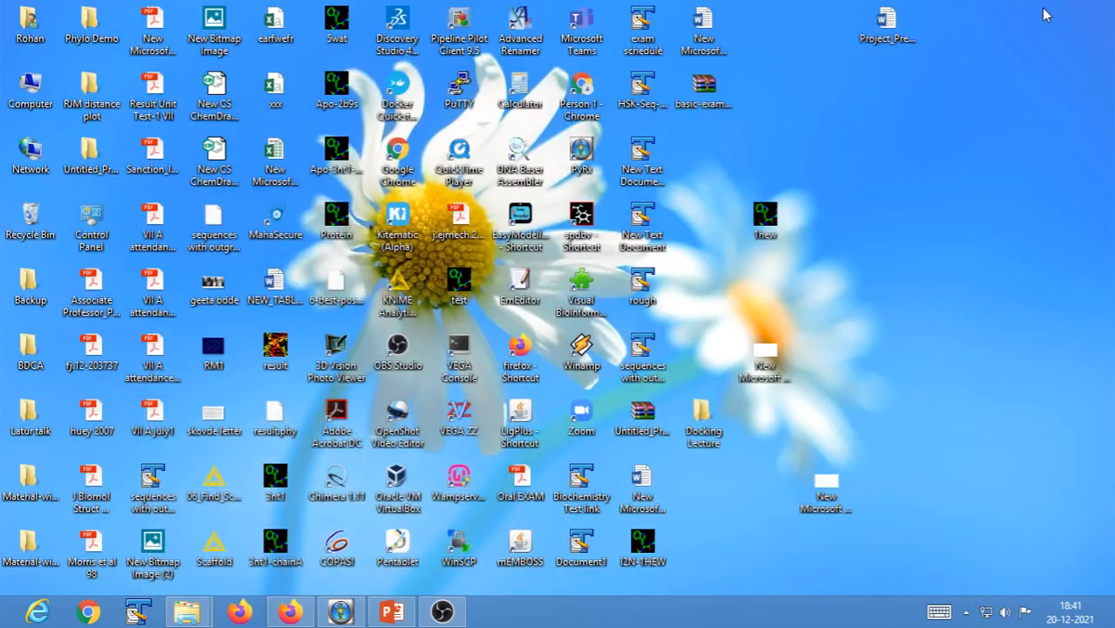
{"action": "left_click", "coordinate": [342, 611]}
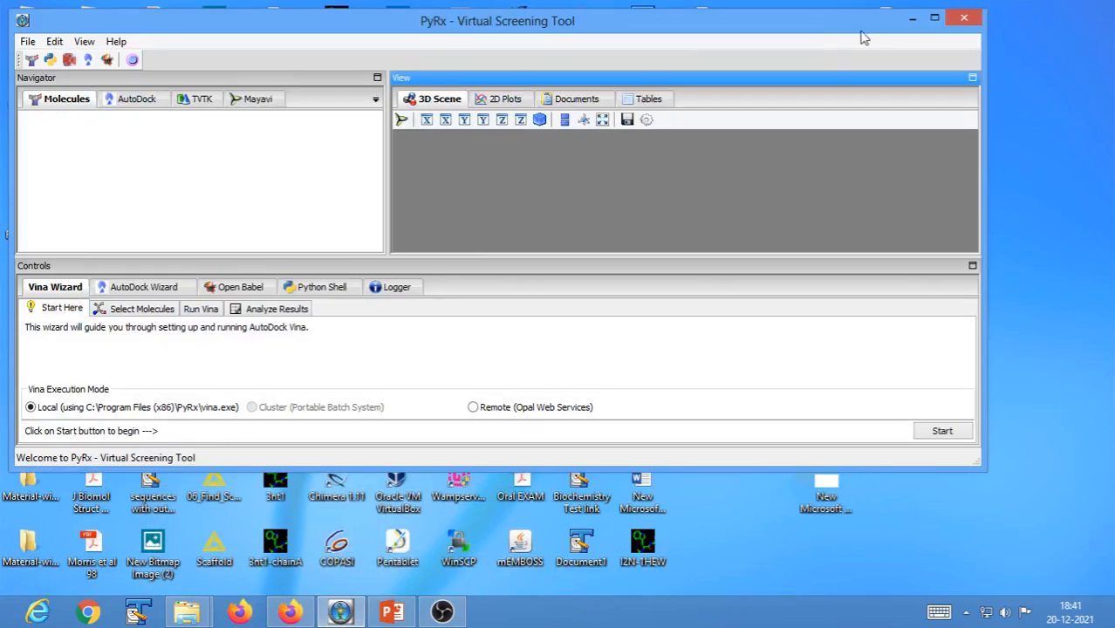
{"action": "left_click", "coordinate": [912, 19]}
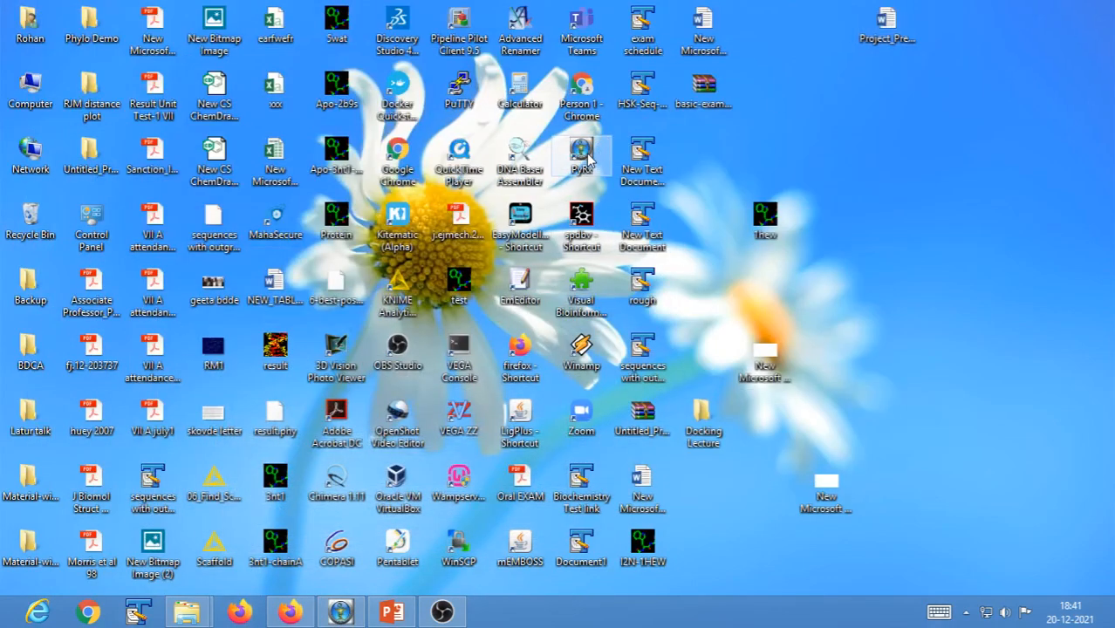
{"action": "left_click", "coordinate": [340, 612]}
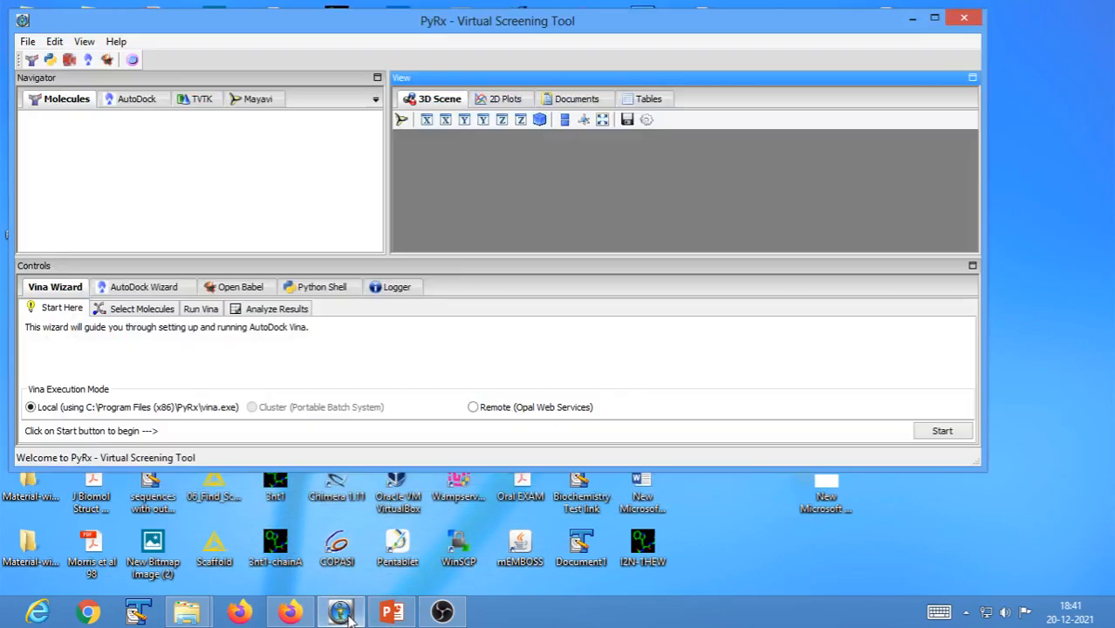
{"action": "left_click", "coordinate": [935, 19]}
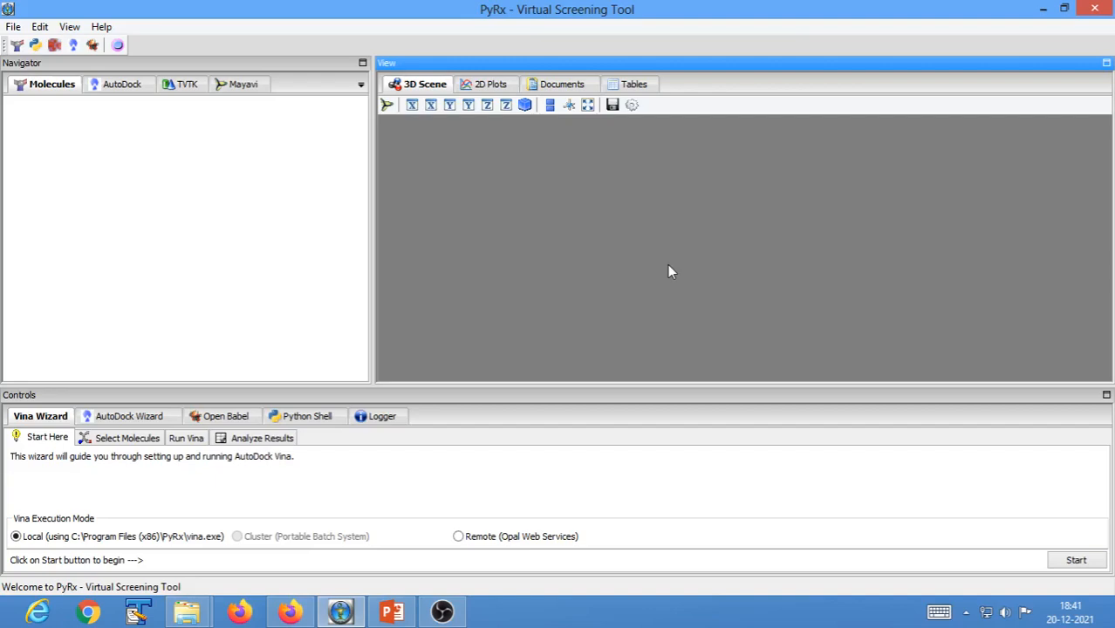
{"action": "left_click", "coordinate": [636, 83]}
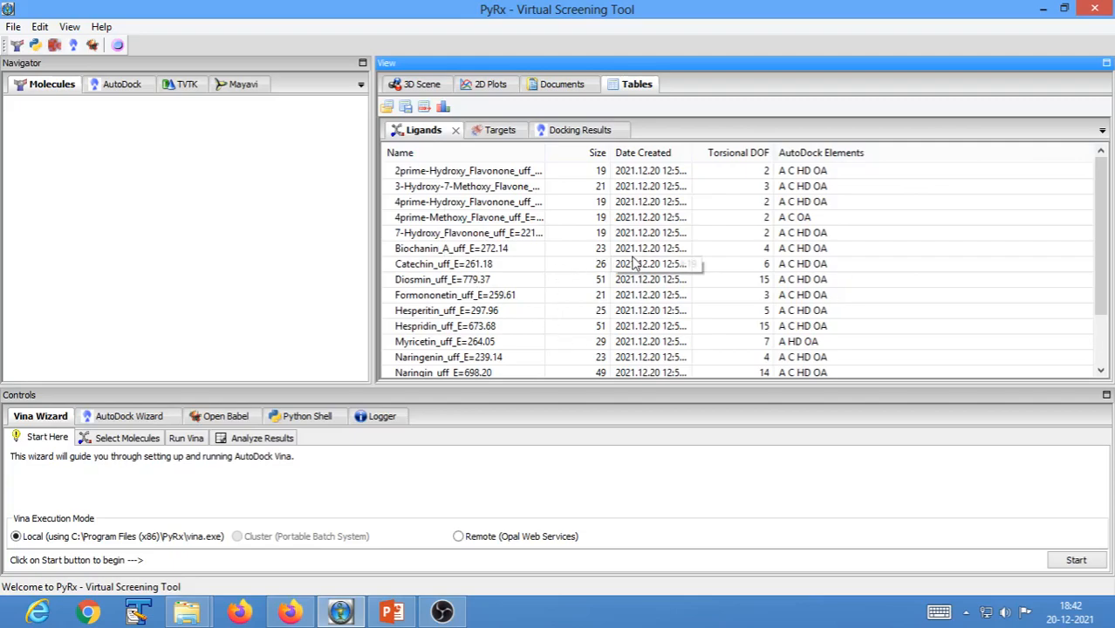
Select every ligand in the table, from 2prime-Hydroxy_Flavonone through Taxifolin, and look over the selected rows
{"action": "left_click", "coordinate": [434, 175]}
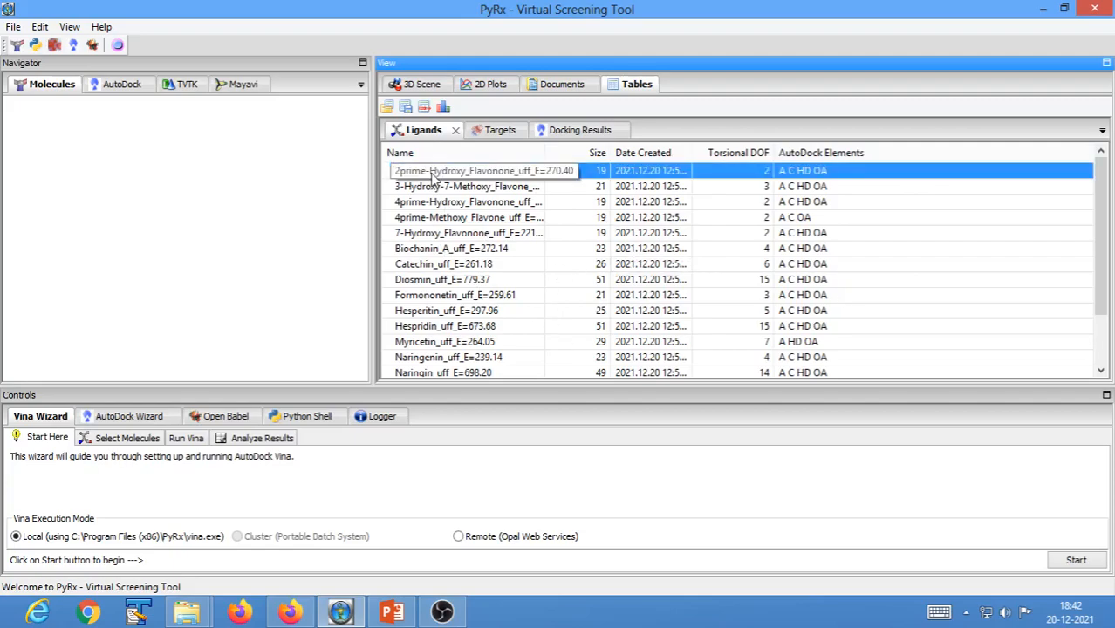
{"action": "left_click_drag", "start_coordinate": [1103, 208], "coordinate": [1088, 337]}
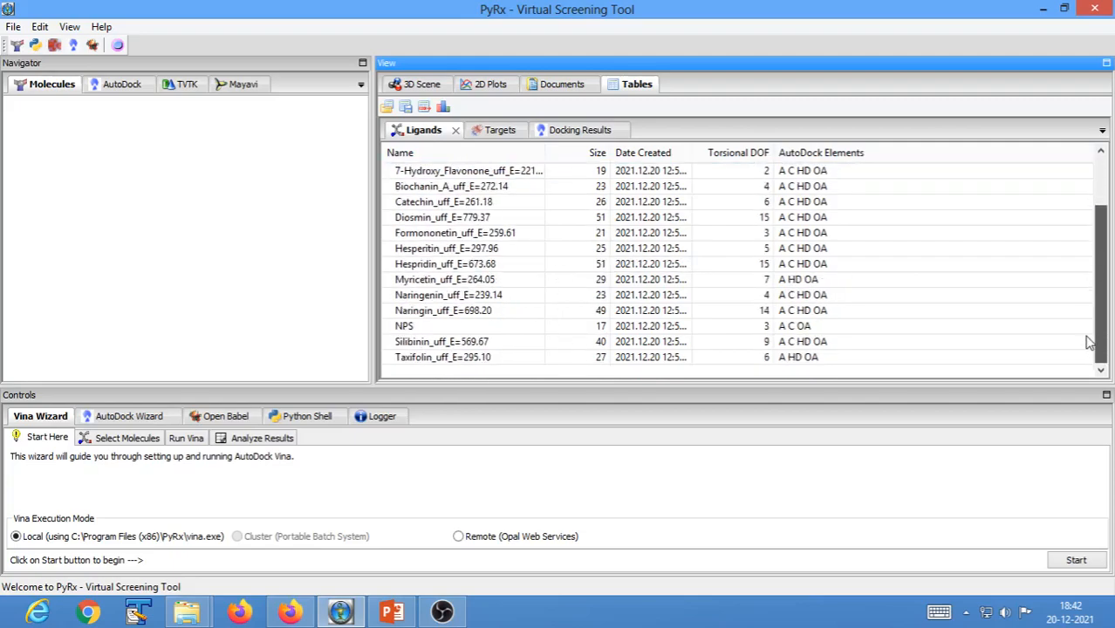
{"action": "left_click", "coordinate": [447, 358], "text": "shift"}
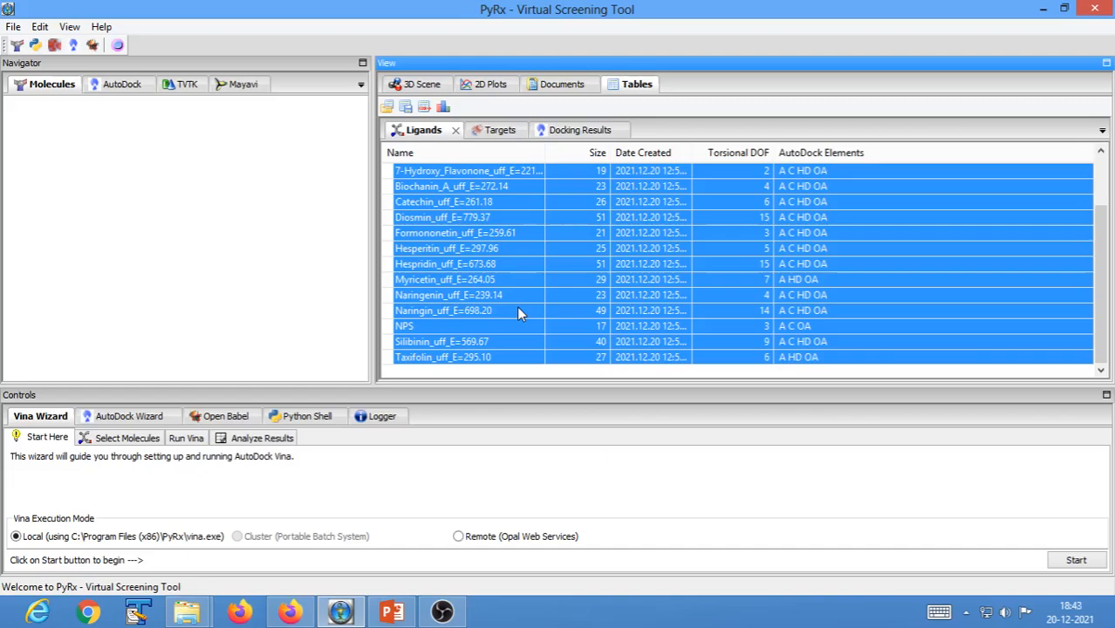
{"action": "scroll", "coordinate": [517, 307], "scroll_direction": "up", "scroll_amount": 2}
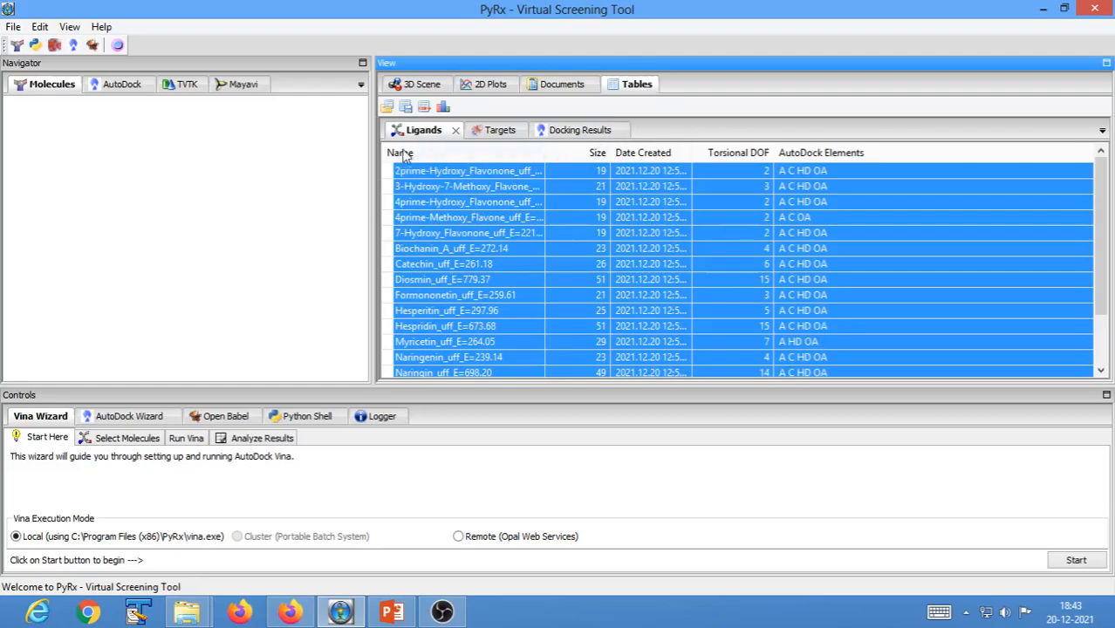
{"action": "scroll", "coordinate": [432, 211], "scroll_direction": "down", "scroll_amount": 2}
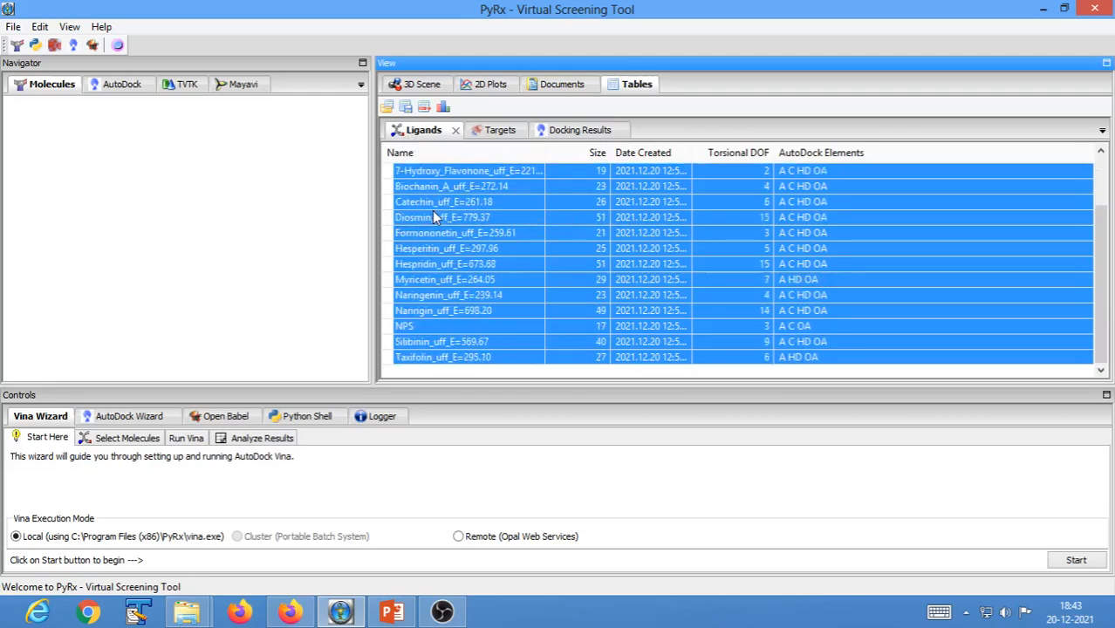
{"action": "scroll", "coordinate": [432, 210], "scroll_direction": "up", "scroll_amount": 2}
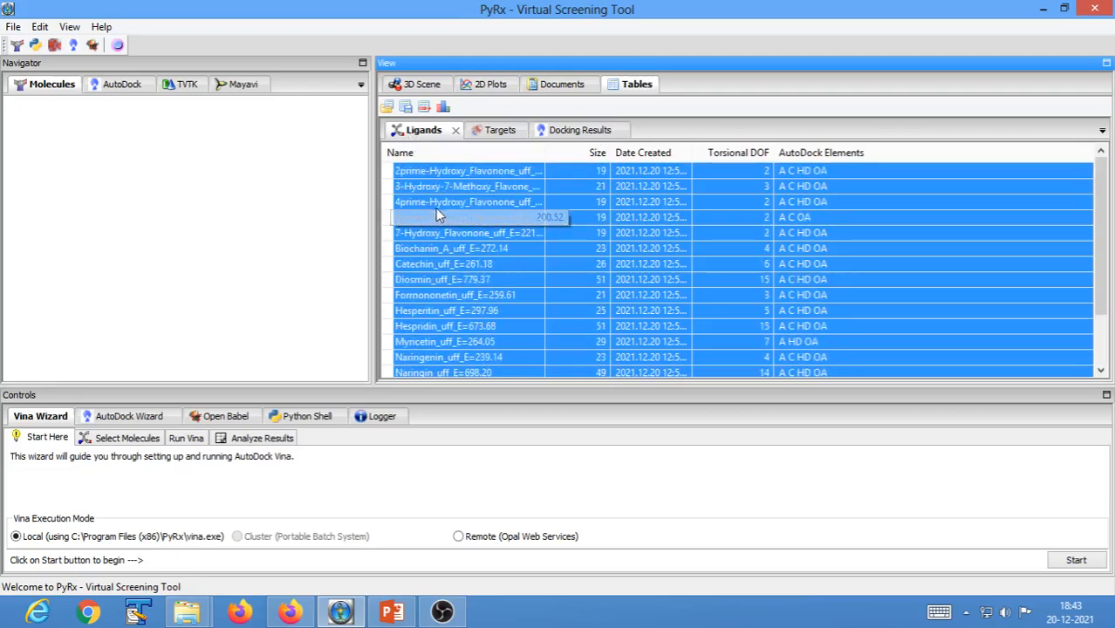
Select the Apo-3nt1-chainA target in its table and display the docking results table
{"action": "left_click", "coordinate": [504, 137]}
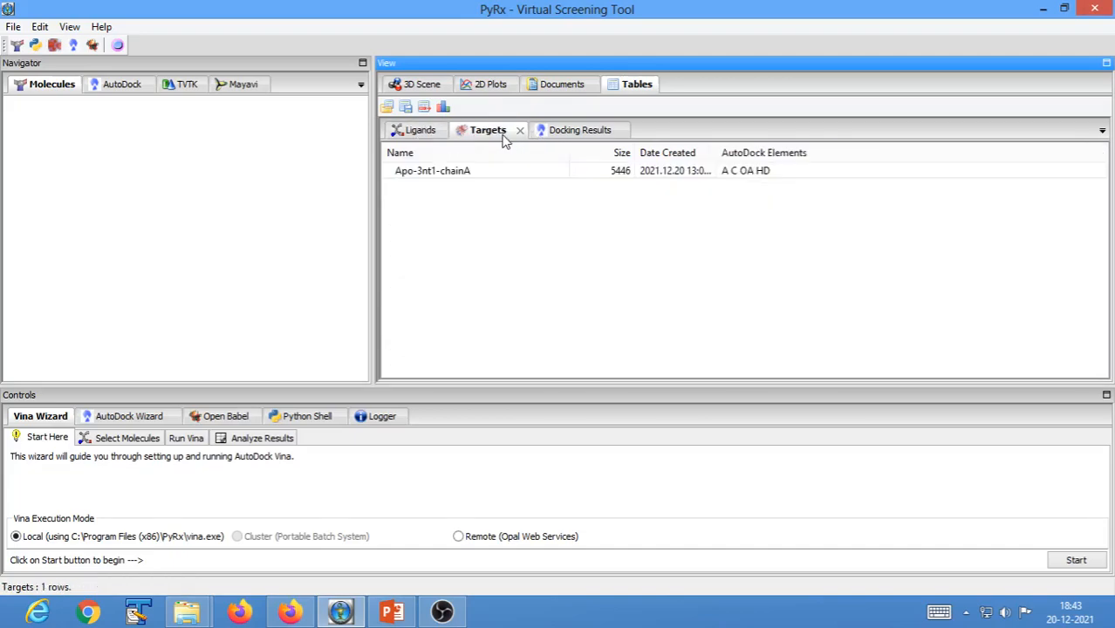
{"action": "left_click", "coordinate": [431, 174]}
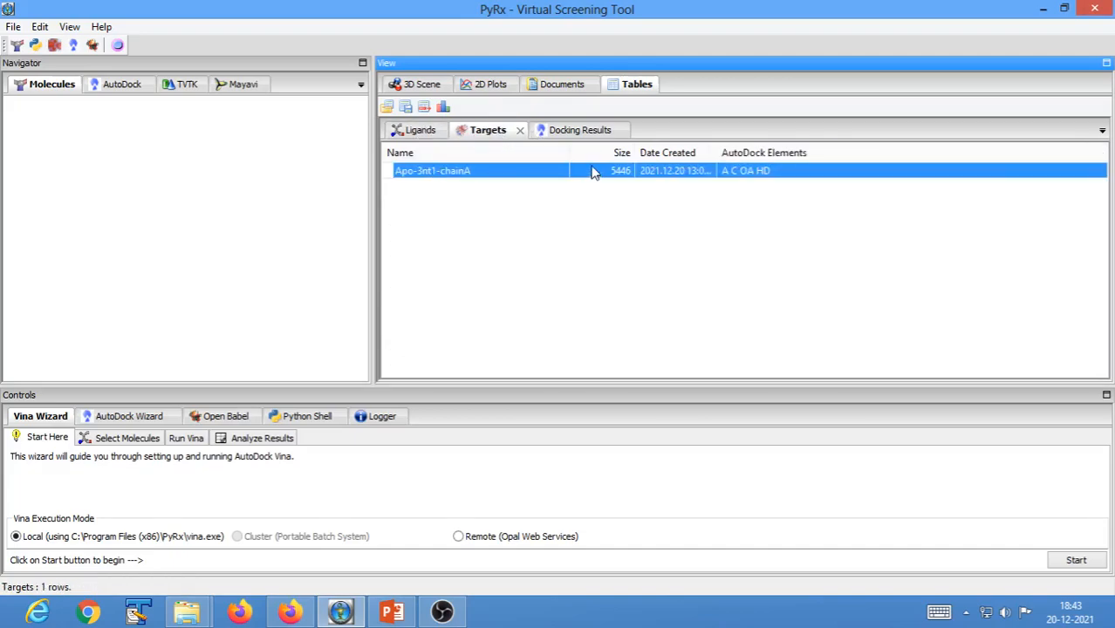
{"action": "left_click", "coordinate": [583, 132]}
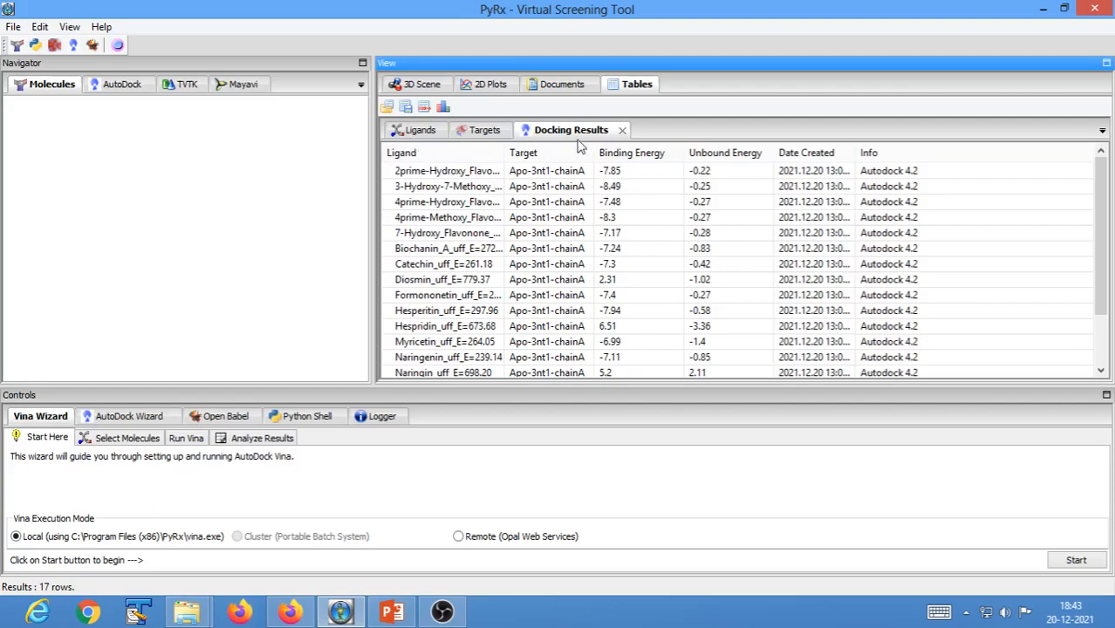
Return to the ligand table, select all ligands, and delete them from the table
{"action": "left_click", "coordinate": [422, 131]}
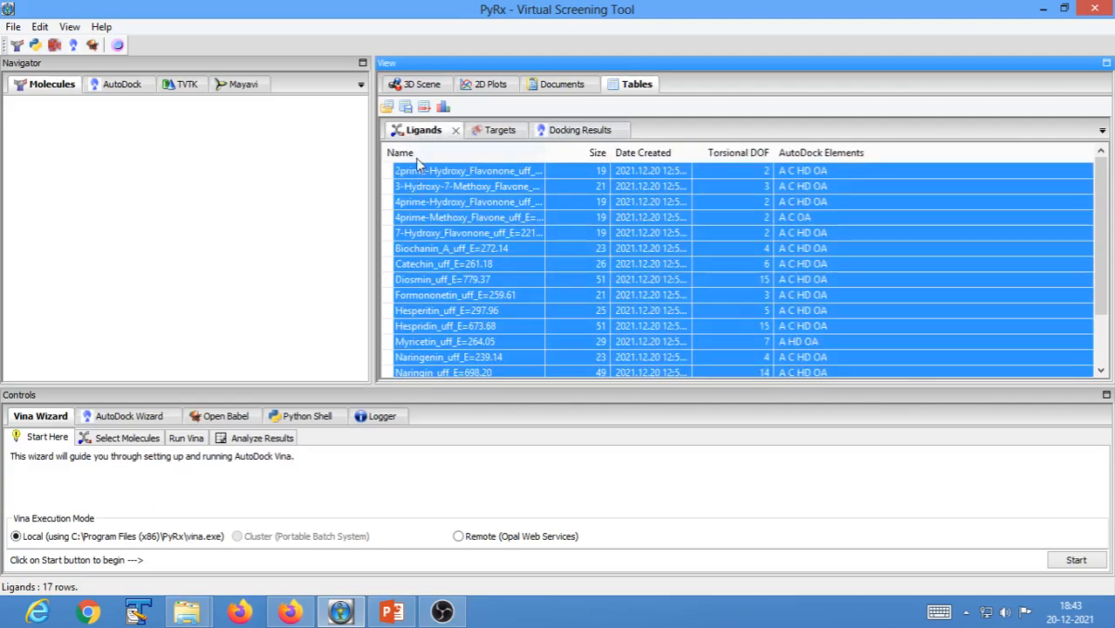
{"action": "left_click", "coordinate": [430, 174]}
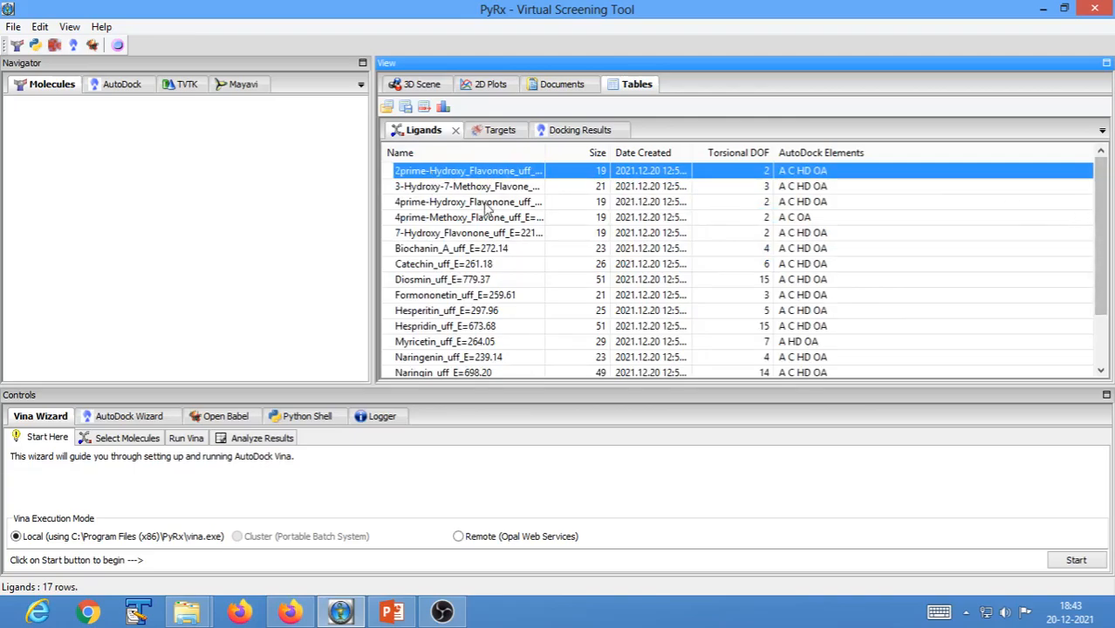
{"action": "left_click_drag", "start_coordinate": [1103, 239], "coordinate": [1110, 392]}
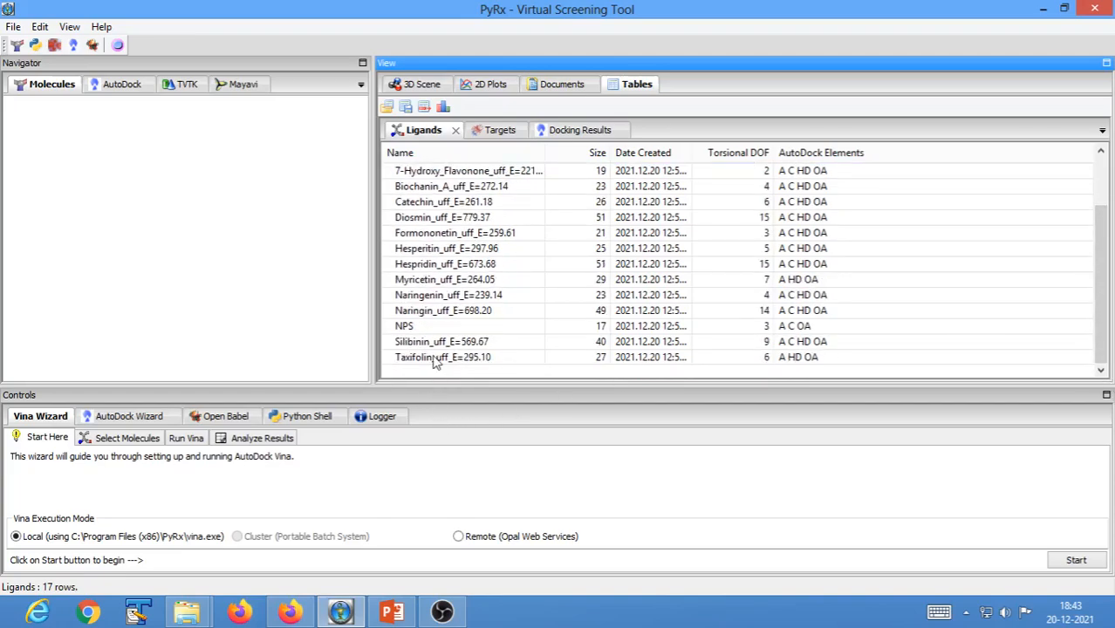
{"action": "key", "text": "ctrl+a"}
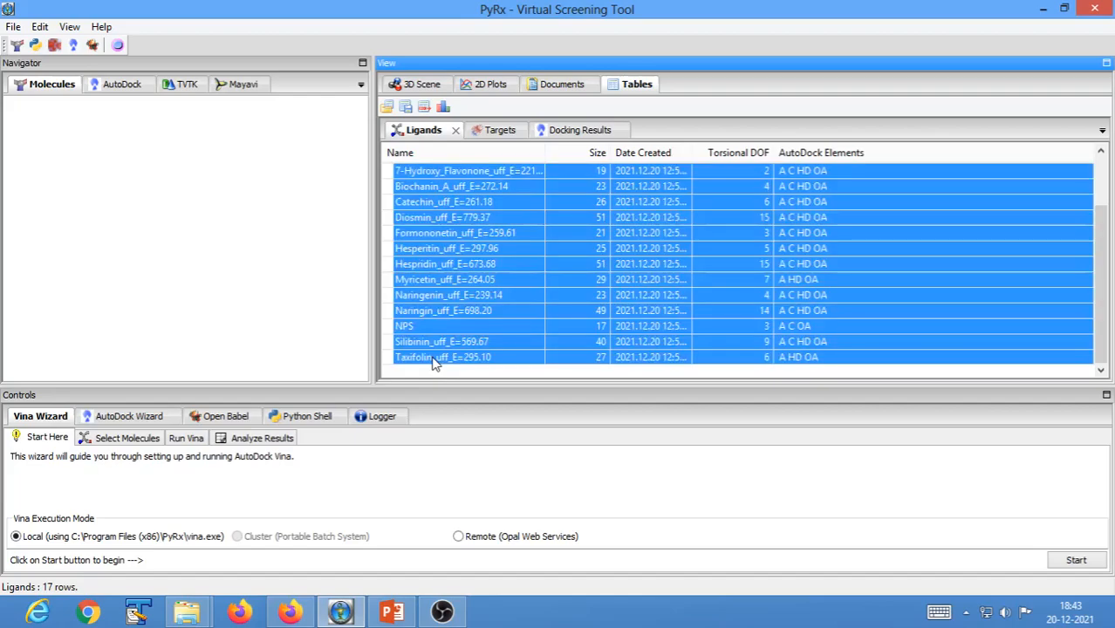
{"action": "scroll", "coordinate": [433, 363], "scroll_direction": "up", "scroll_amount": 2}
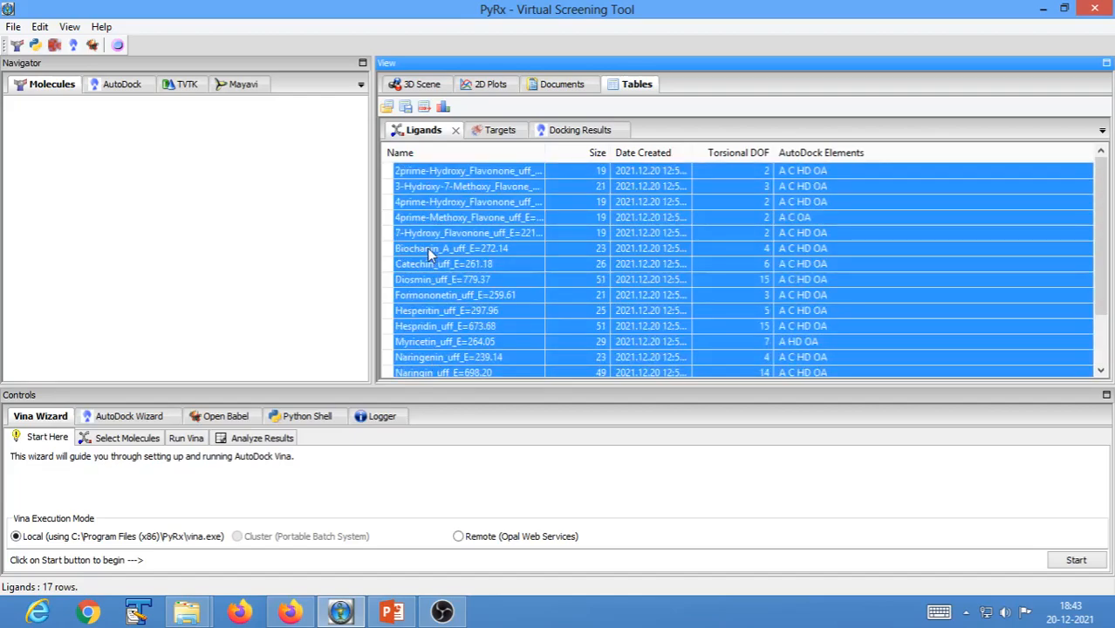
{"action": "left_click", "coordinate": [425, 107]}
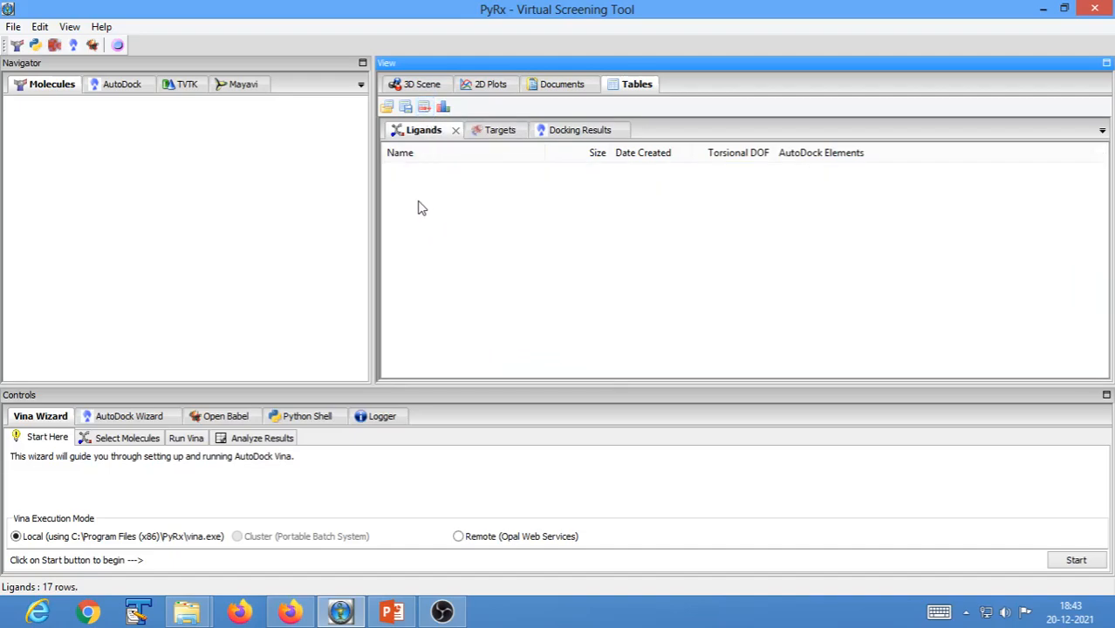
Delete the Apo-3nt1-chainA target from the targets table and all rows from the docking results table
{"action": "left_click", "coordinate": [497, 136]}
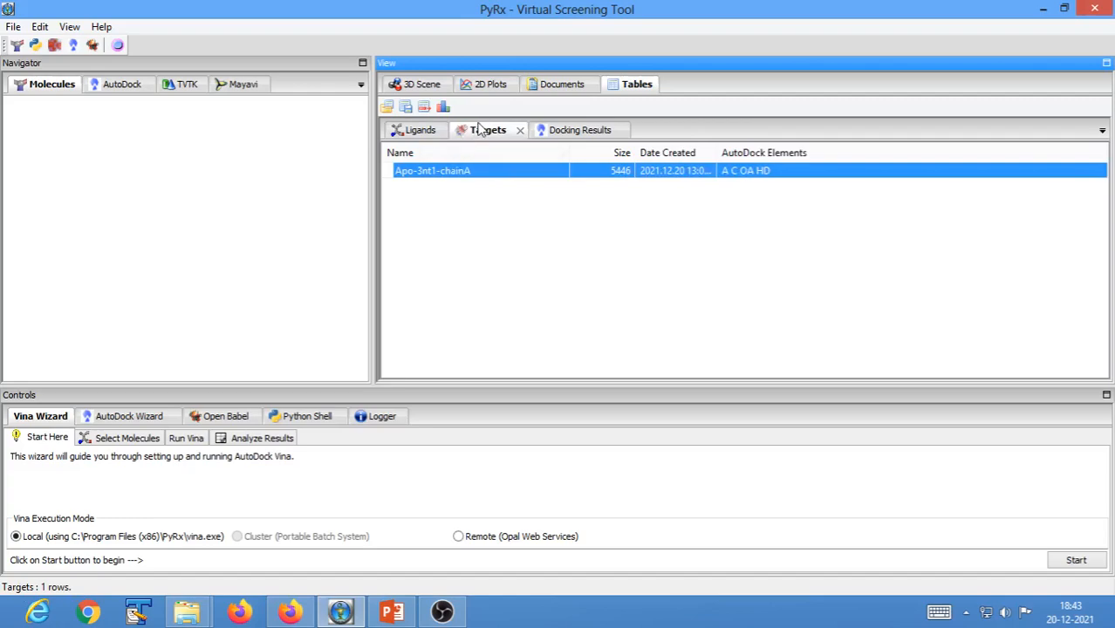
{"action": "left_click", "coordinate": [424, 106]}
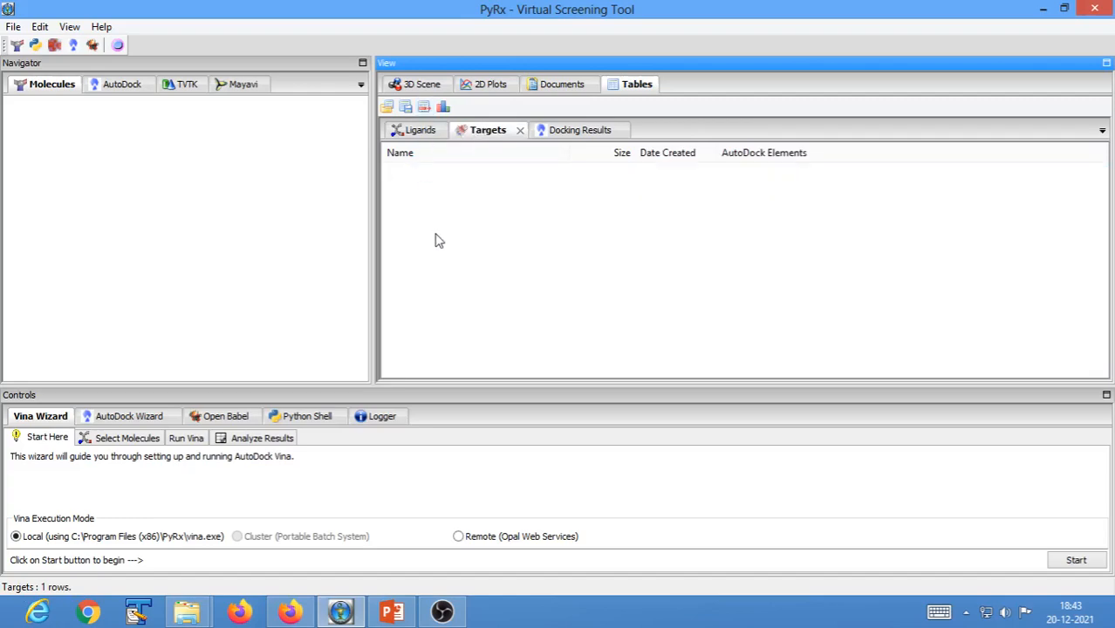
{"action": "left_click", "coordinate": [575, 133]}
{"action": "left_click", "coordinate": [411, 173]}
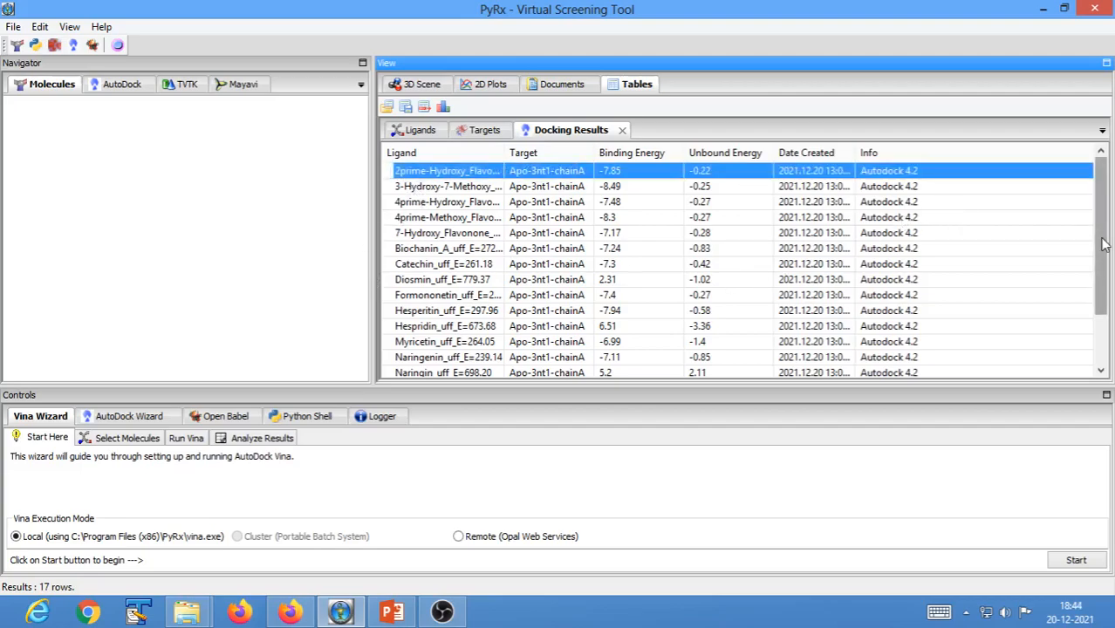
{"action": "scroll", "coordinate": [1106, 245], "scroll_direction": "down", "scroll_amount": 2}
{"action": "left_click", "coordinate": [450, 358], "text": "shift"}
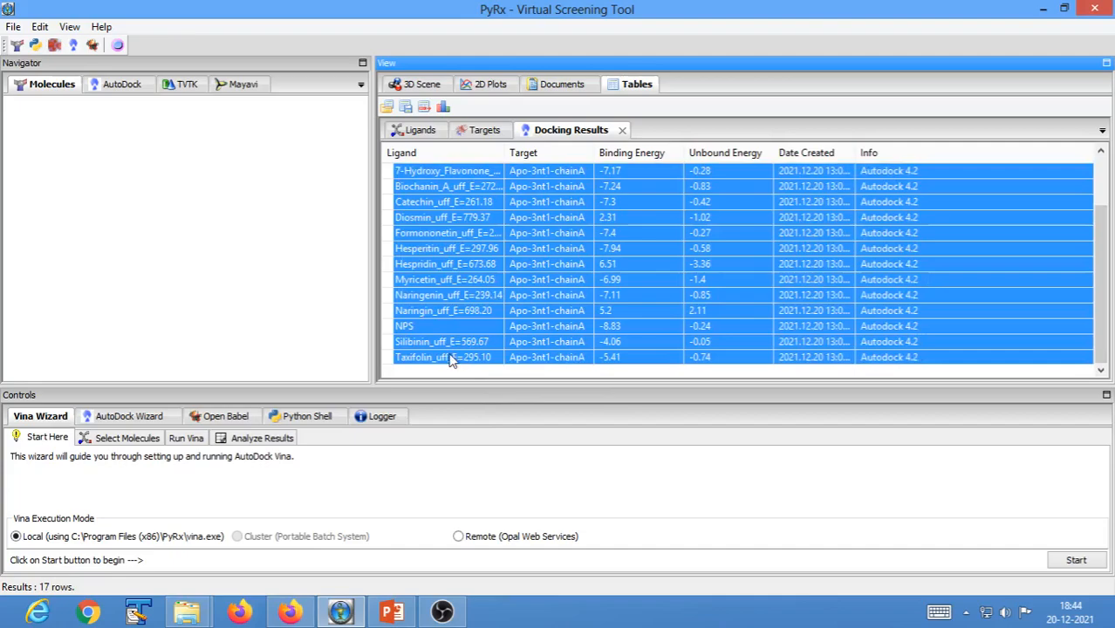
{"action": "scroll", "coordinate": [450, 358], "scroll_direction": "up", "scroll_amount": 2}
{"action": "left_click", "coordinate": [424, 108]}
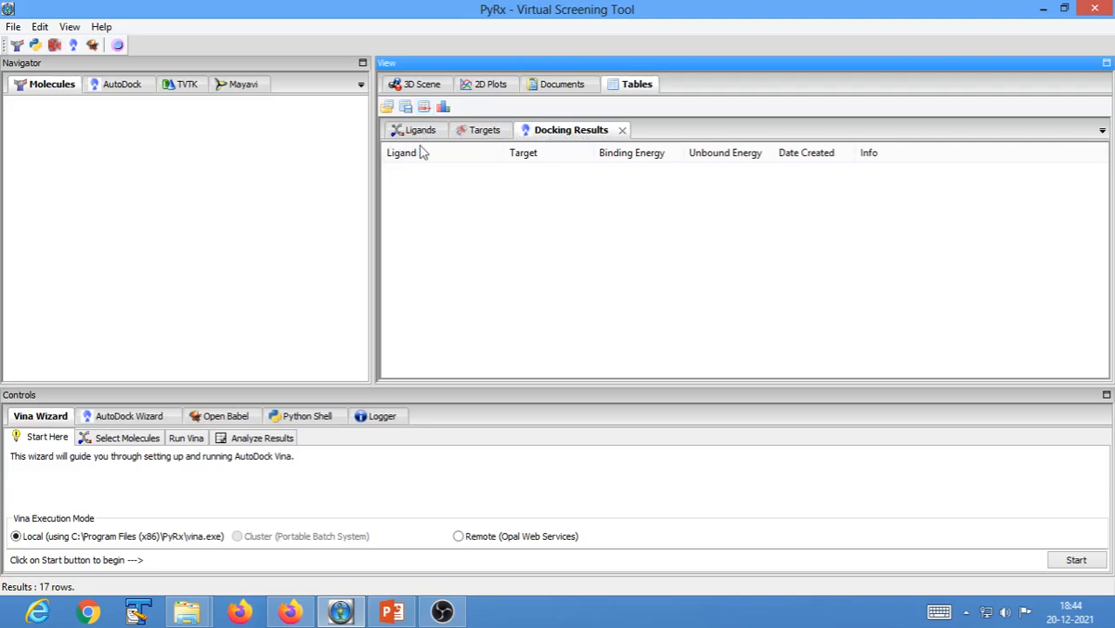
Check the Documents, 2D Plots and 3D Scene views for leftover content
{"action": "left_click", "coordinate": [559, 87]}
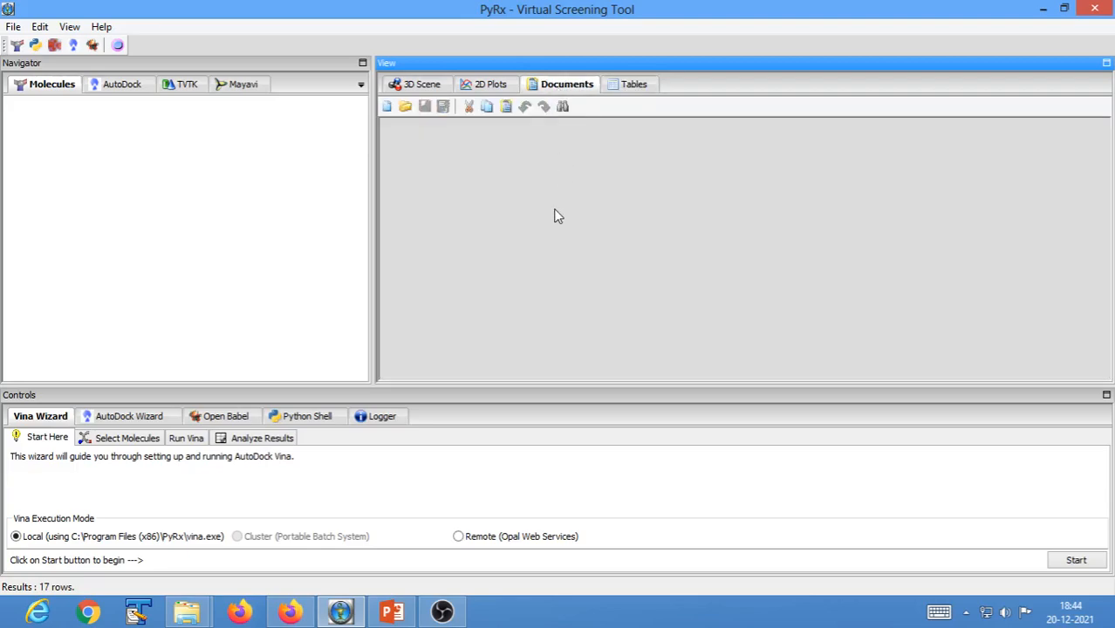
{"action": "left_click", "coordinate": [491, 87]}
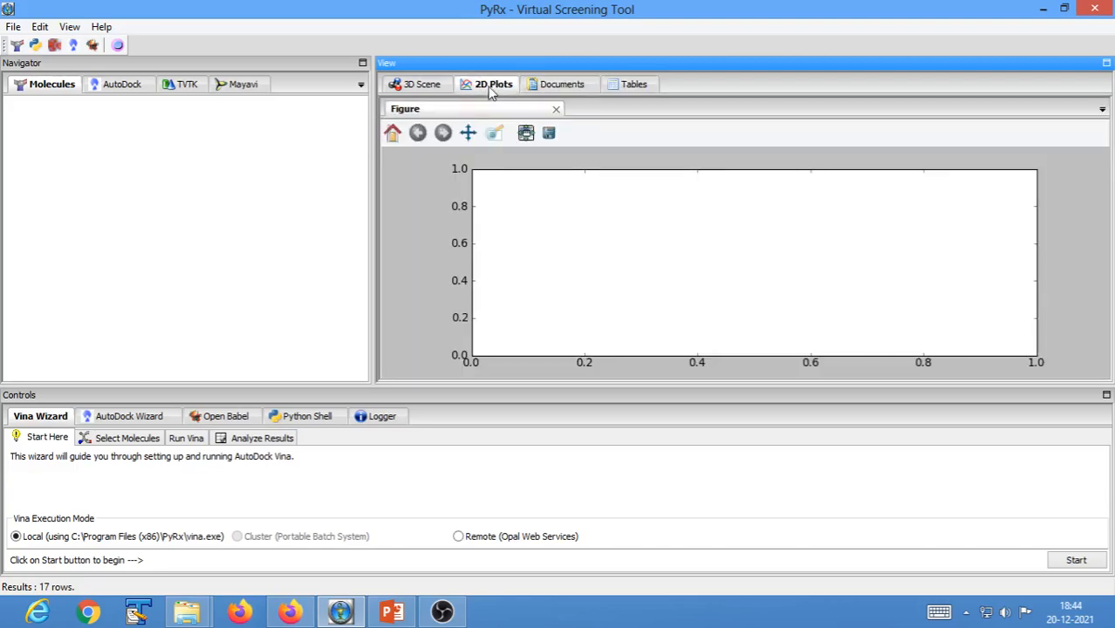
{"action": "left_click", "coordinate": [421, 84]}
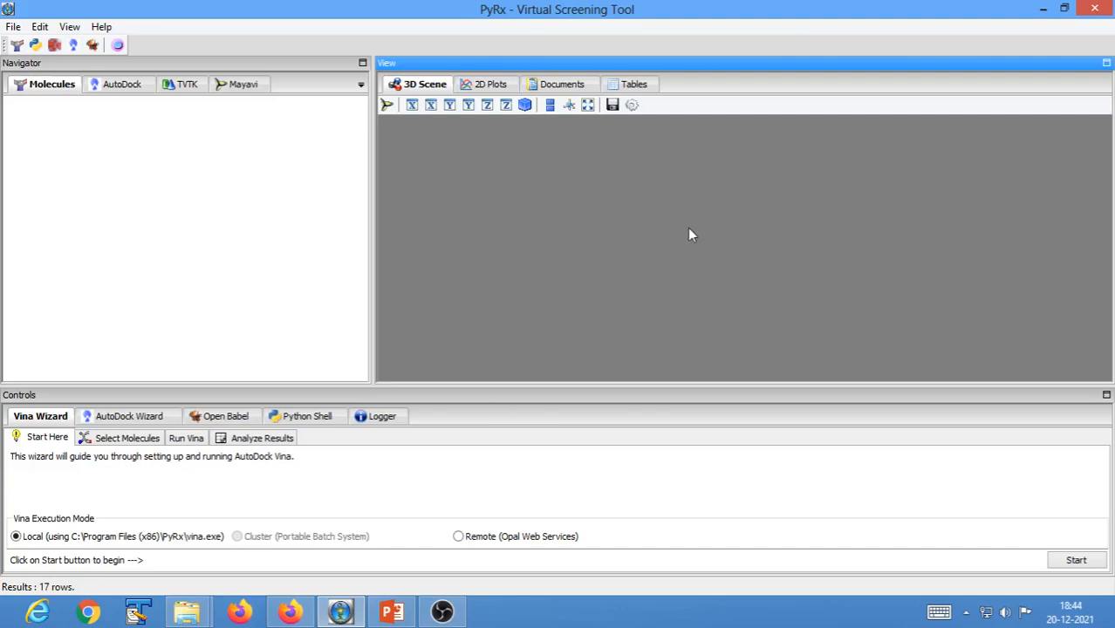
Enlarge the Ligands area of the AutoDock navigator and delete all its PDBQT ligand files, from 2prime-Hydroxy_Flavonone through Taxifolin
{"action": "left_click", "coordinate": [127, 88]}
{"action": "left_click_drag", "start_coordinate": [189, 168], "coordinate": [212, 310]}
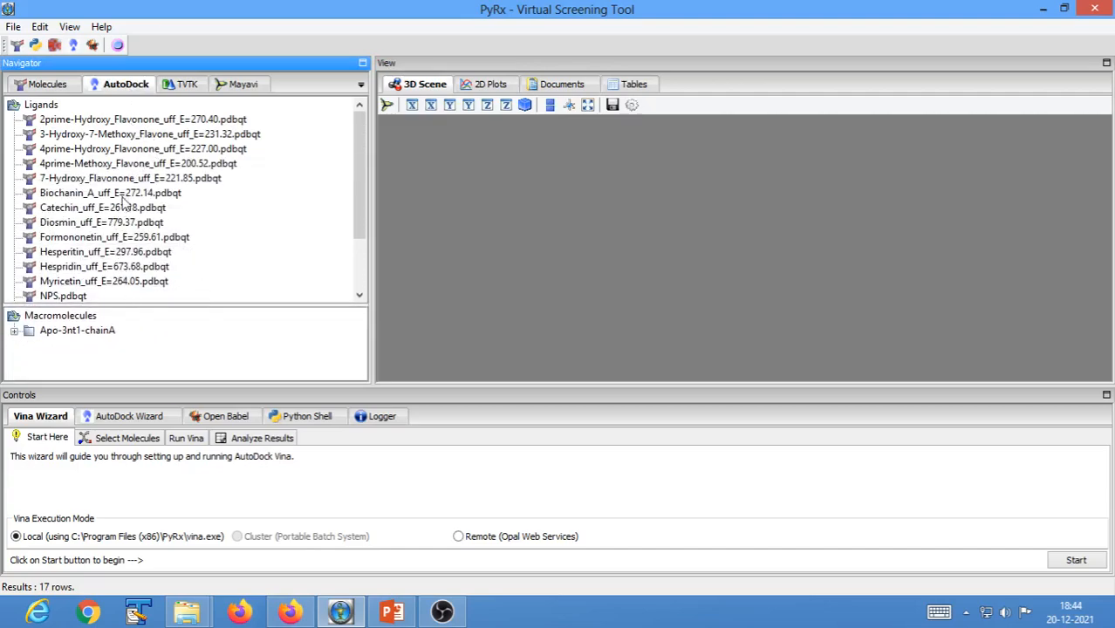
{"action": "left_click", "coordinate": [132, 122]}
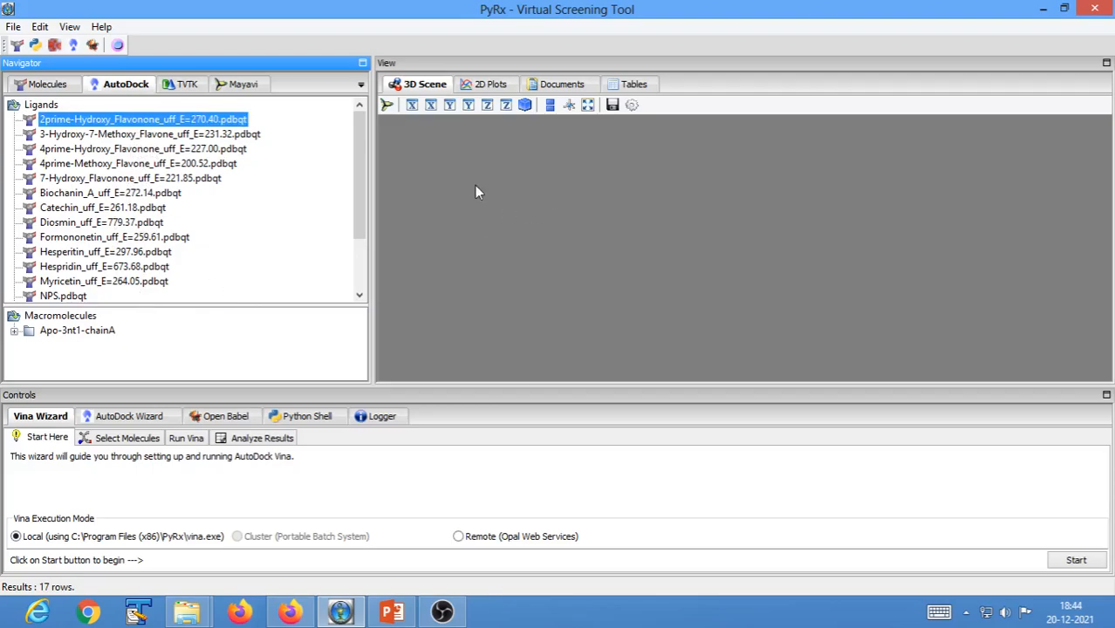
{"action": "left_click_drag", "start_coordinate": [368, 168], "coordinate": [356, 274]}
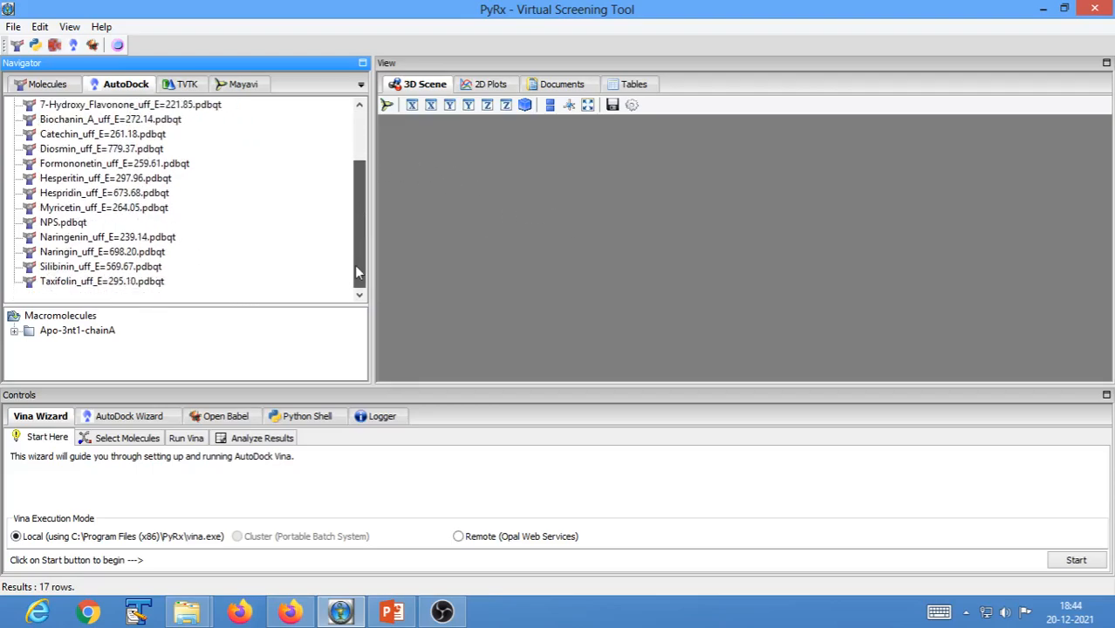
{"action": "left_click", "coordinate": [132, 281], "text": "shift"}
{"action": "left_click_drag", "start_coordinate": [362, 224], "coordinate": [344, 148]}
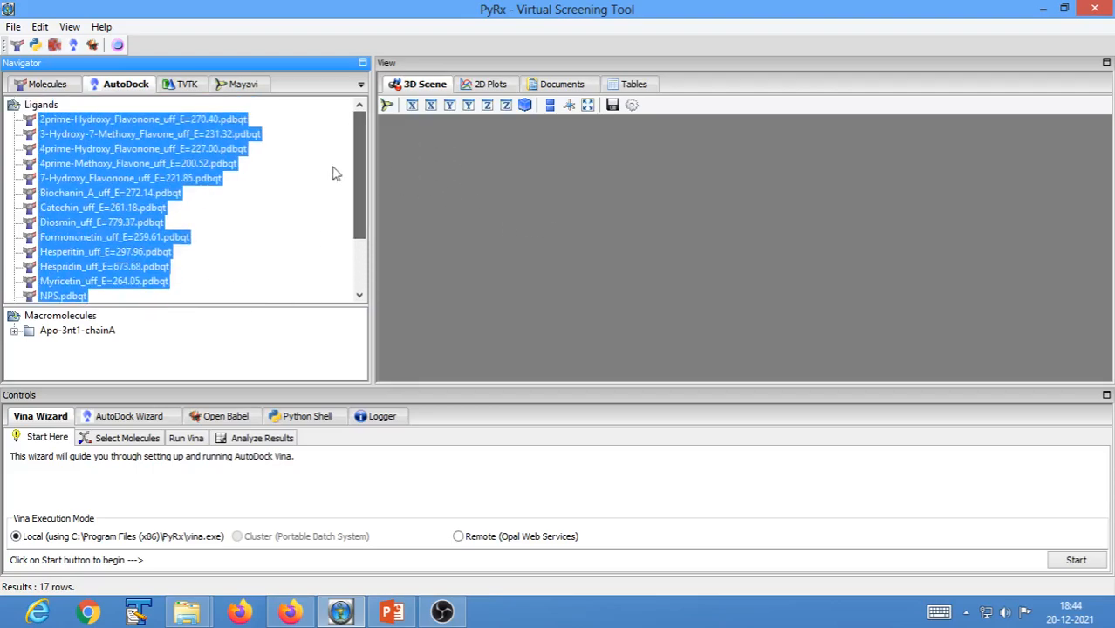
{"action": "right_click", "coordinate": [115, 176]}
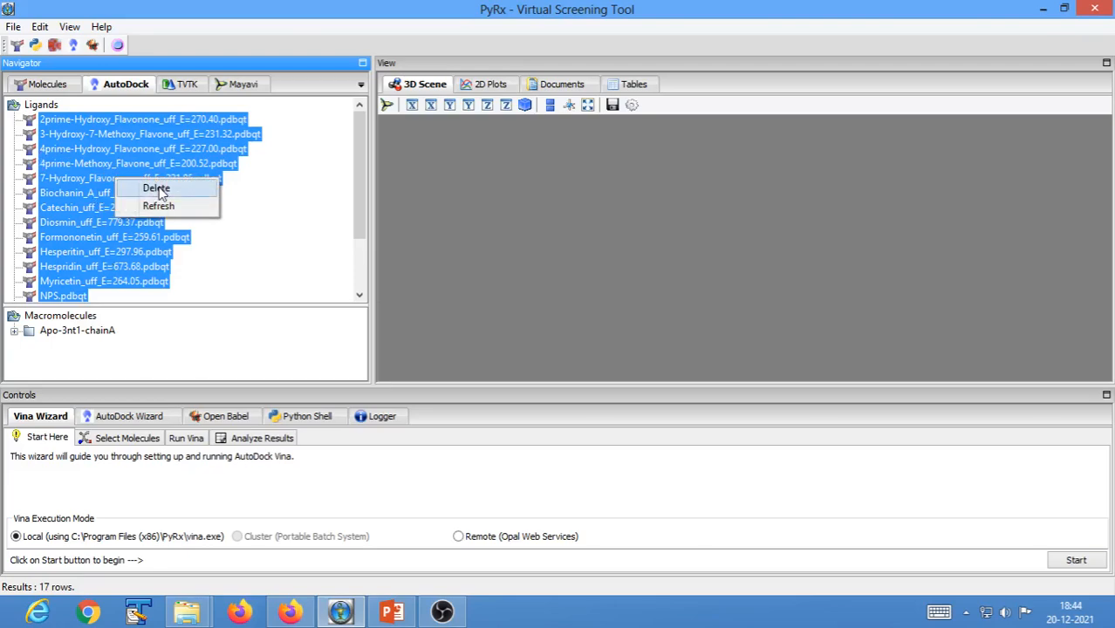
{"action": "left_click", "coordinate": [157, 189]}
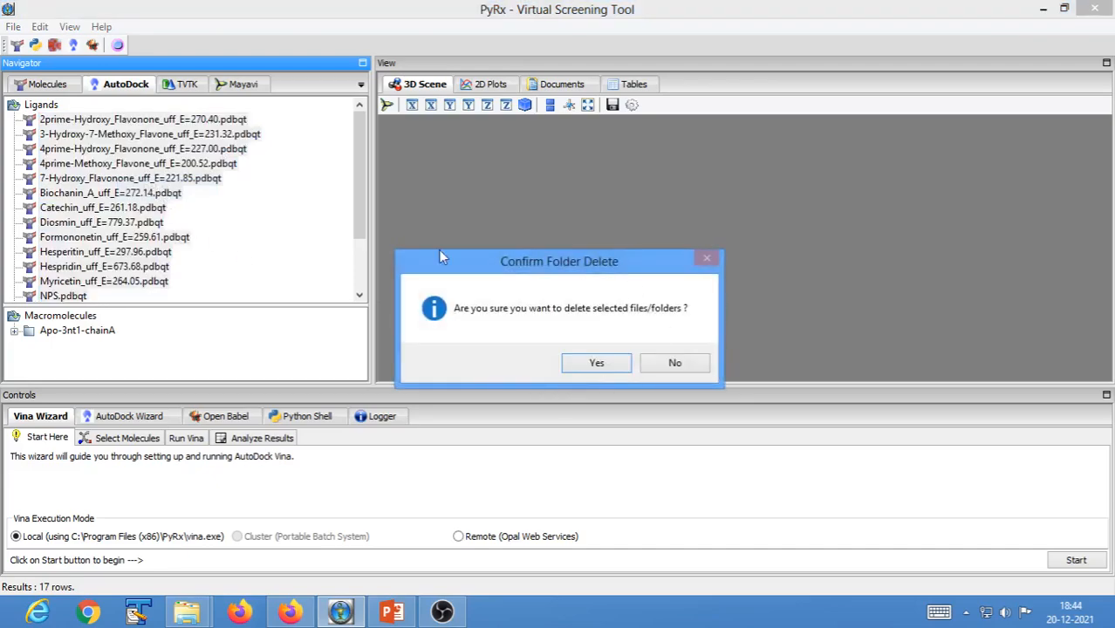
{"action": "left_click", "coordinate": [597, 365]}
Delete the Apo-3nt1-chainA macromolecule folder from the AutoDock navigator and reset the logged messages
{"action": "right_click", "coordinate": [59, 340]}
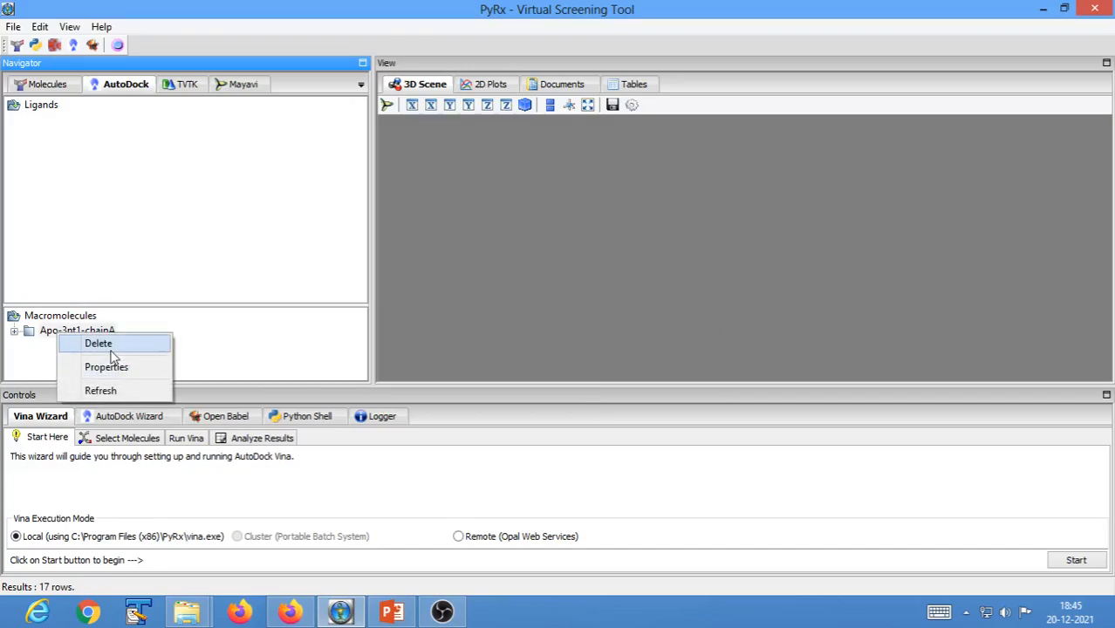
{"action": "left_click", "coordinate": [111, 347]}
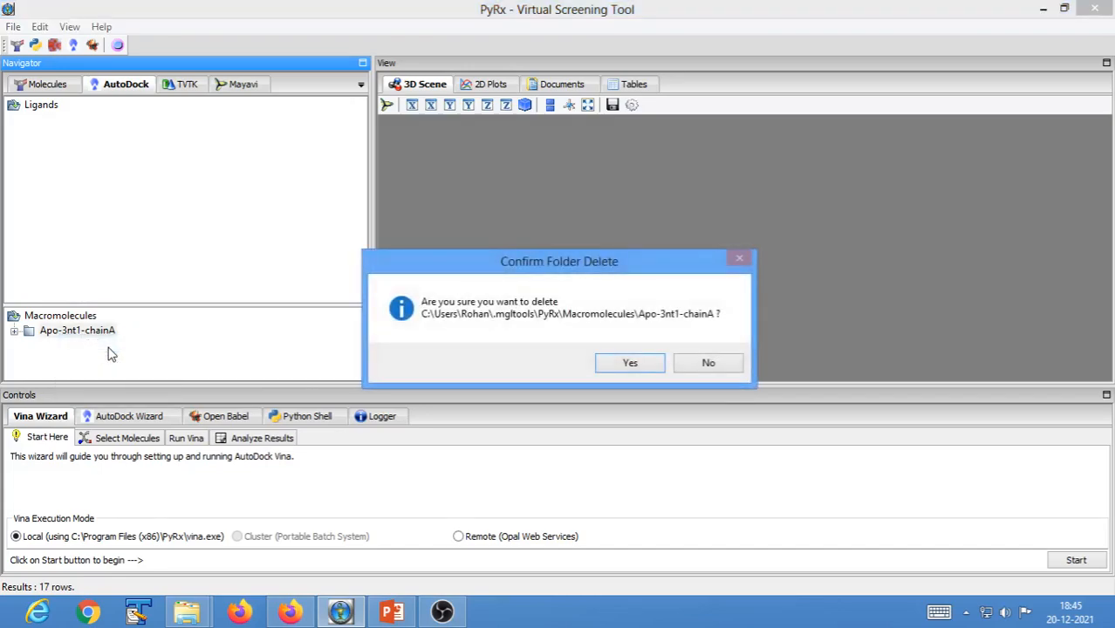
{"action": "left_click", "coordinate": [630, 364]}
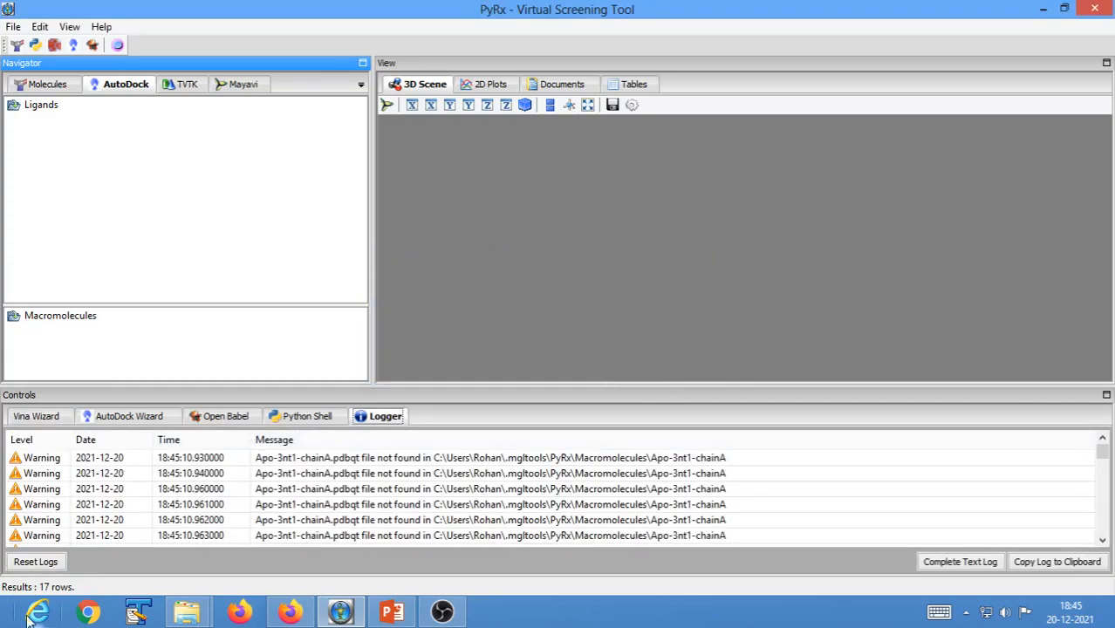
{"action": "left_click", "coordinate": [30, 564]}
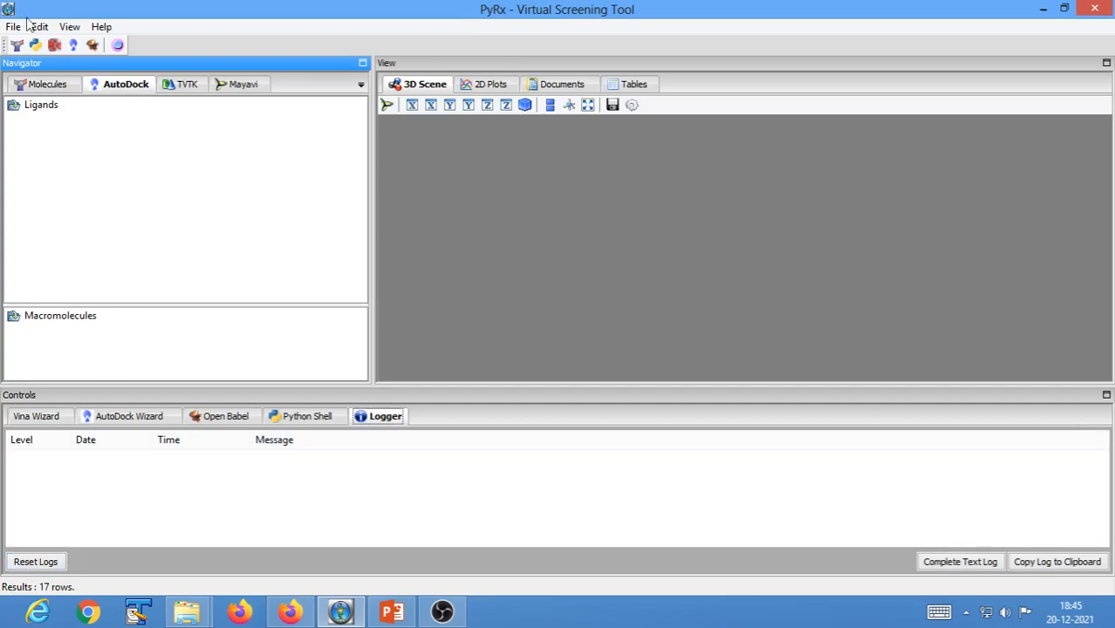
Check the Molecules, AutoDock, TVTK and Mayavi navigator views for remaining items, enlarging the Macromolecules area
{"action": "left_click", "coordinate": [49, 86]}
{"action": "left_click", "coordinate": [126, 88]}
{"action": "left_click_drag", "start_coordinate": [144, 304], "coordinate": [141, 249]}
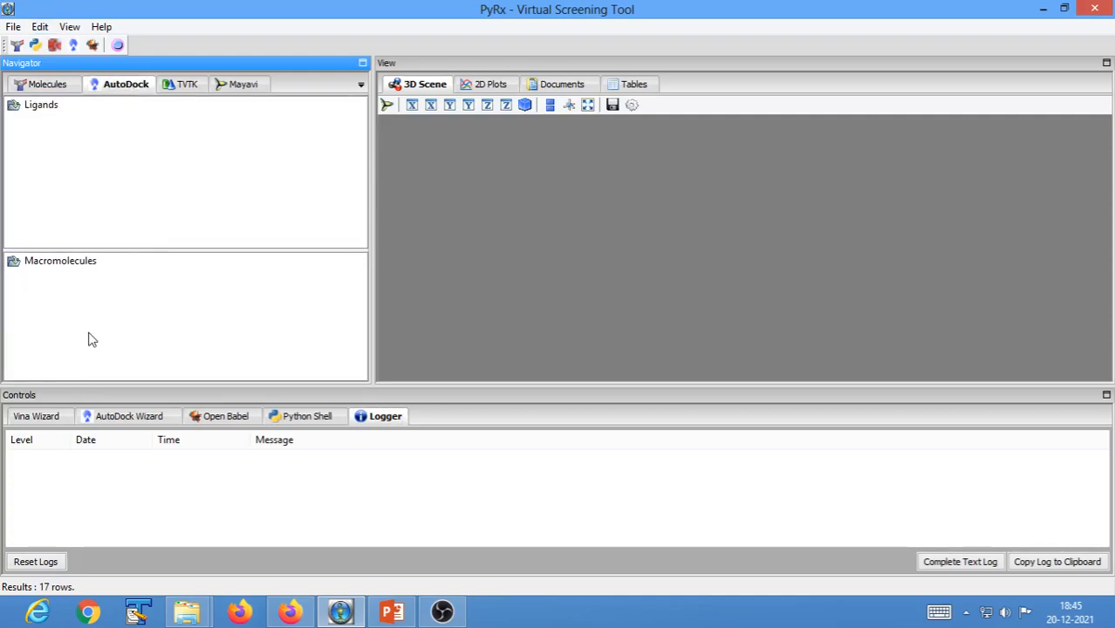
{"action": "left_click", "coordinate": [195, 89]}
{"action": "left_click", "coordinate": [240, 88]}
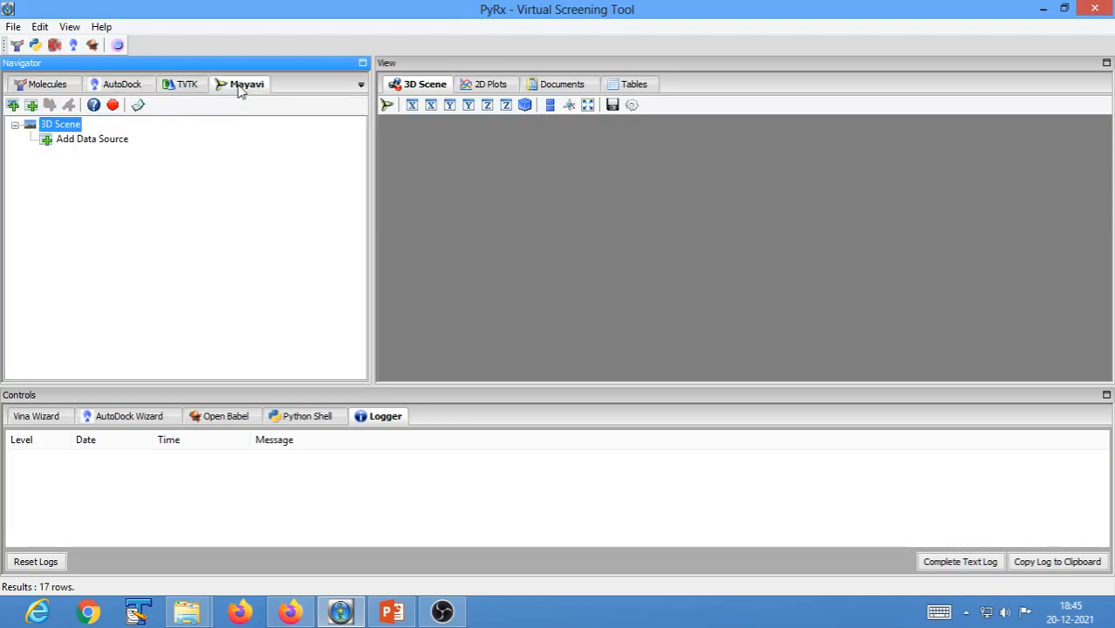
Check the 2D Plots, Documents, Tables and 3D Scene views and the Molecules and AutoDock navigators for remaining items, enlarging the Macromolecules area
{"action": "left_click", "coordinate": [496, 88]}
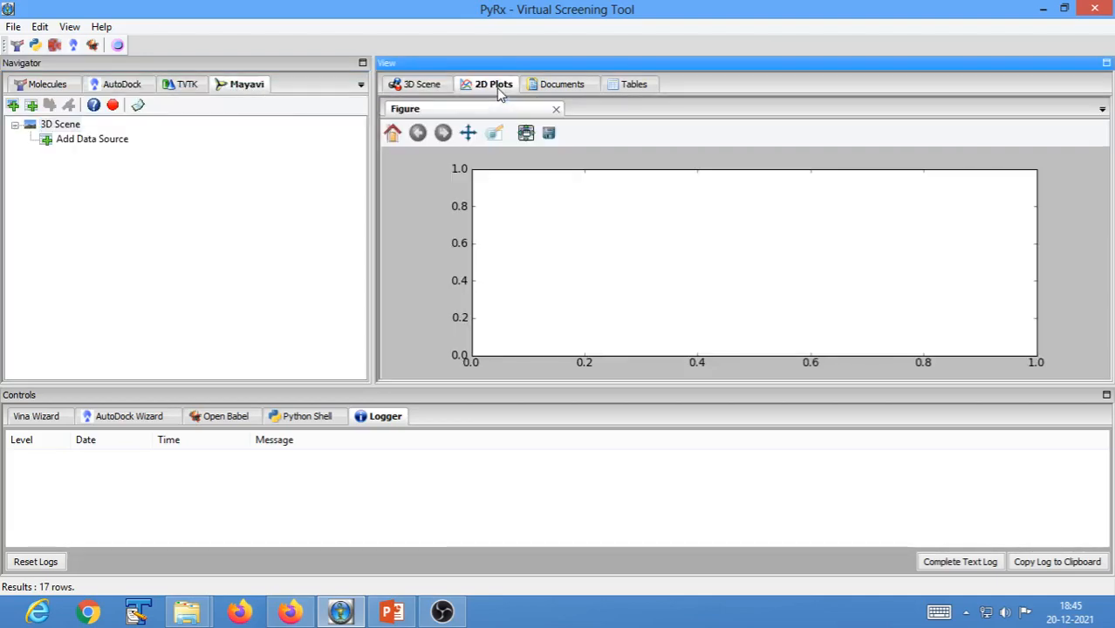
{"action": "left_click", "coordinate": [578, 85]}
{"action": "left_click", "coordinate": [644, 87]}
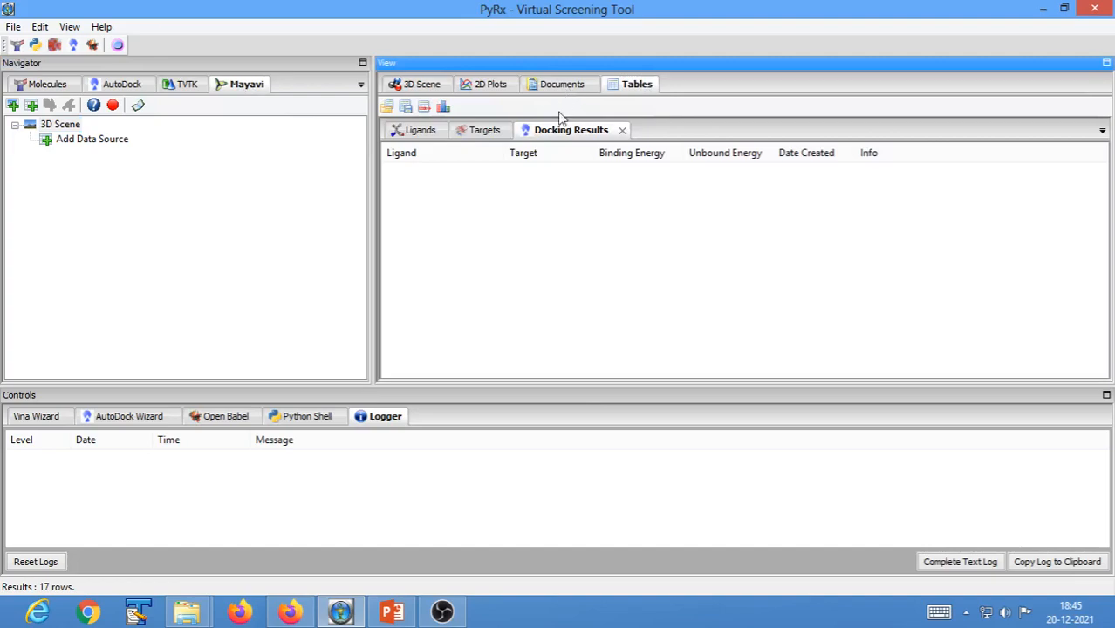
{"action": "left_click", "coordinate": [425, 133]}
{"action": "left_click", "coordinate": [488, 133]}
{"action": "left_click", "coordinate": [572, 133]}
{"action": "left_click", "coordinate": [566, 90]}
{"action": "left_click", "coordinate": [505, 90]}
{"action": "left_click", "coordinate": [417, 90]}
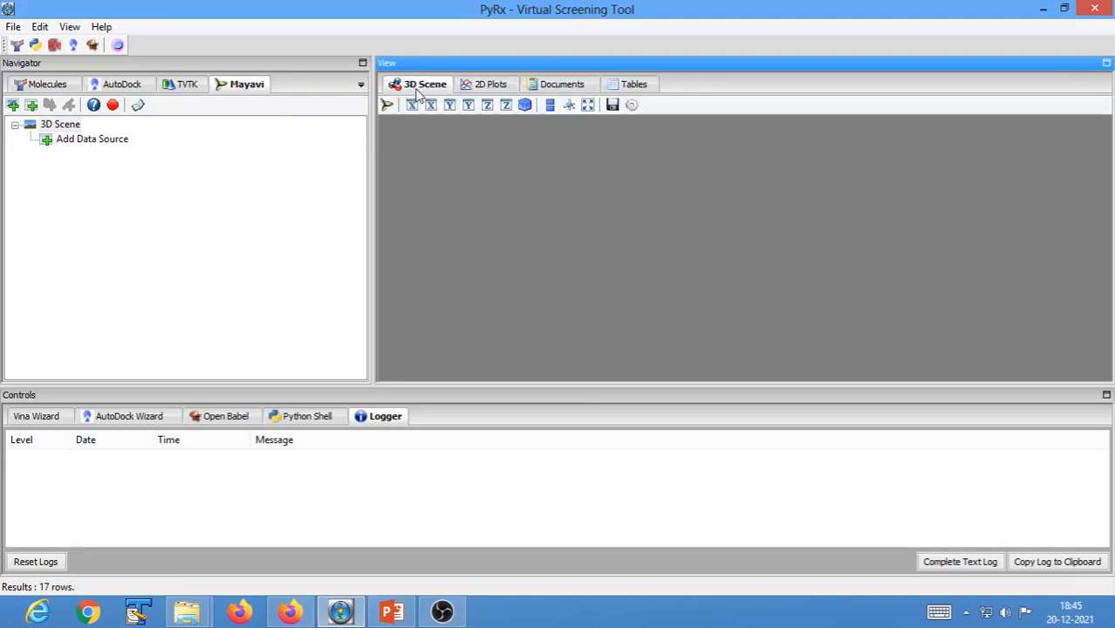
{"action": "left_click", "coordinate": [44, 87]}
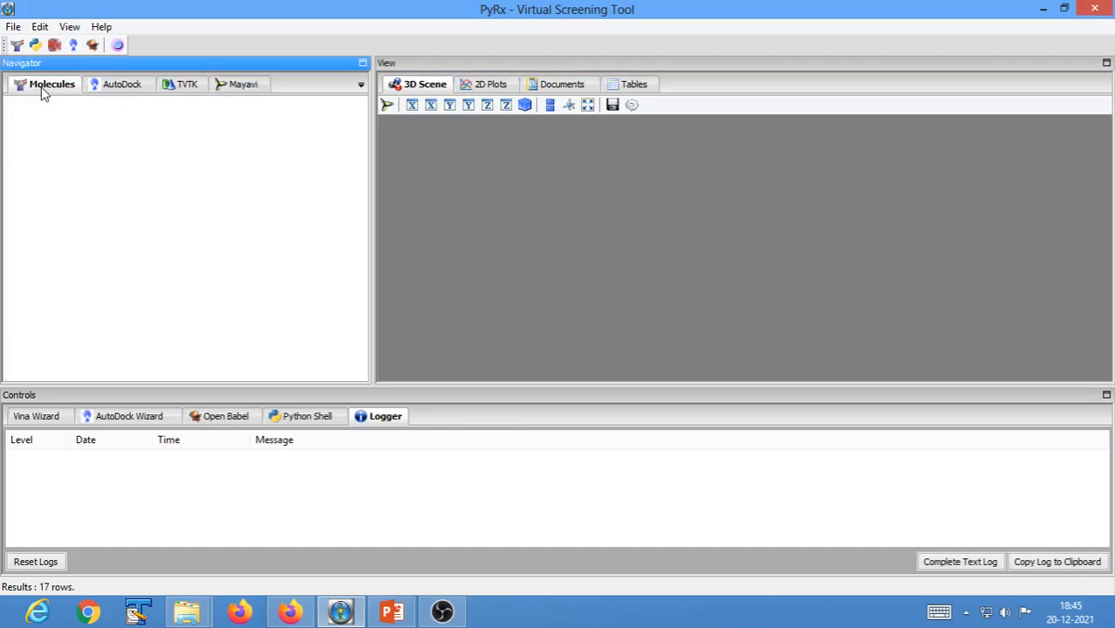
{"action": "left_click", "coordinate": [125, 90]}
{"action": "left_click_drag", "start_coordinate": [119, 251], "coordinate": [112, 205]}
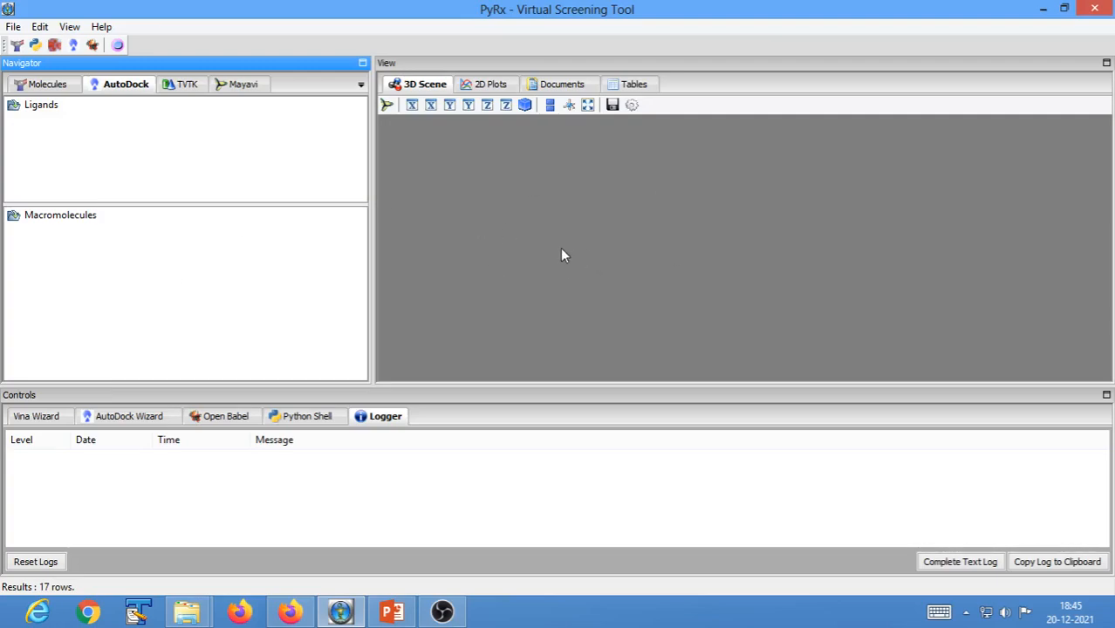
Close PyRx, relaunch it from the desktop and maximize its window
{"action": "left_click", "coordinate": [1095, 9]}
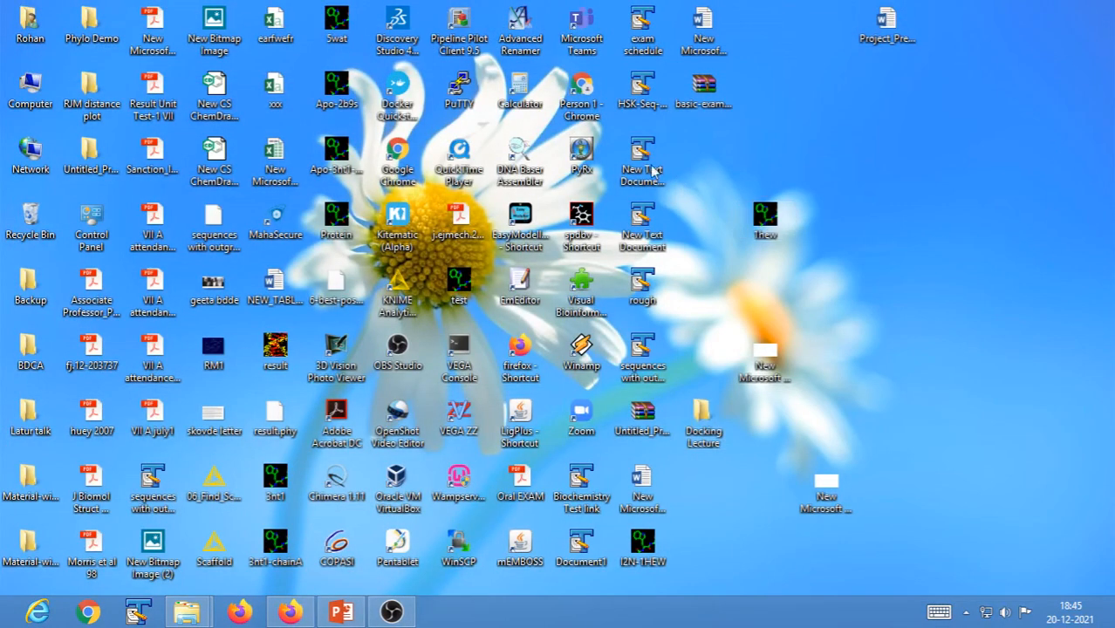
{"action": "right_click", "coordinate": [589, 152]}
{"action": "left_click", "coordinate": [627, 103]}
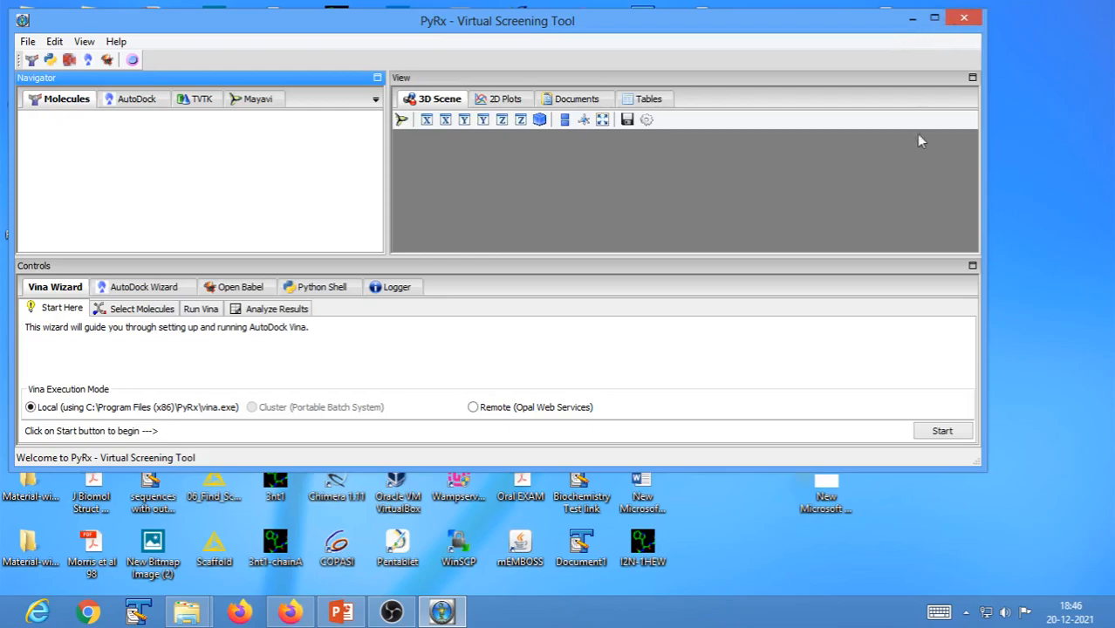
{"action": "left_click", "coordinate": [936, 19]}
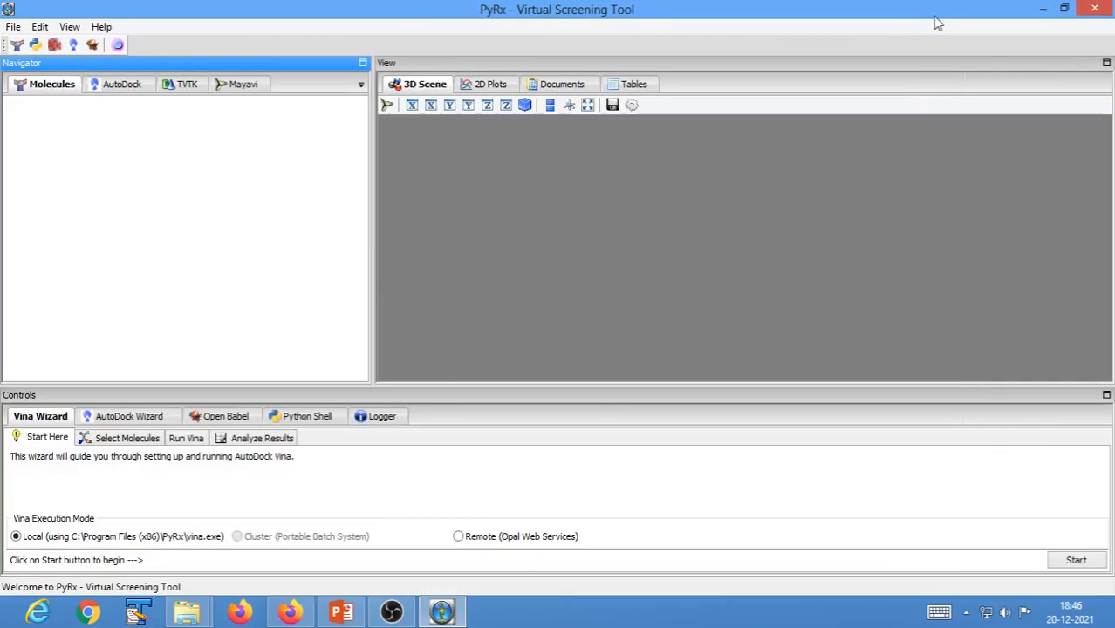
Check the Docking Results, Targets and Ligands tables and the AutoDock and Molecules navigators for old entries, and restore the window to a smaller size
{"action": "left_click", "coordinate": [636, 91]}
{"action": "left_click", "coordinate": [574, 135]}
{"action": "left_click", "coordinate": [484, 132]}
{"action": "left_click", "coordinate": [411, 131]}
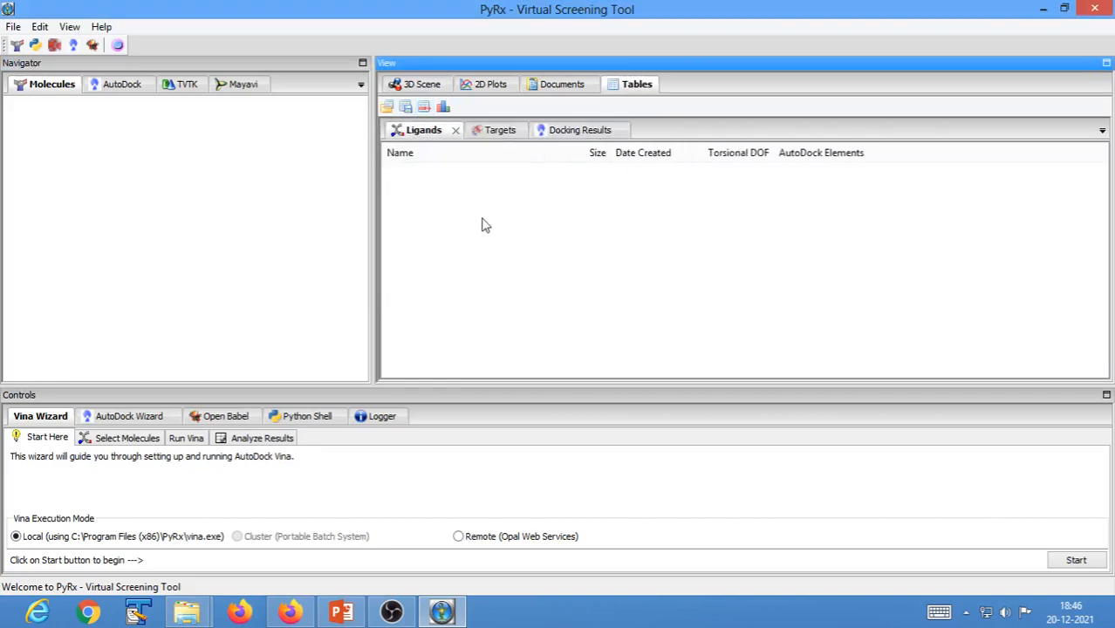
{"action": "left_click", "coordinate": [115, 88]}
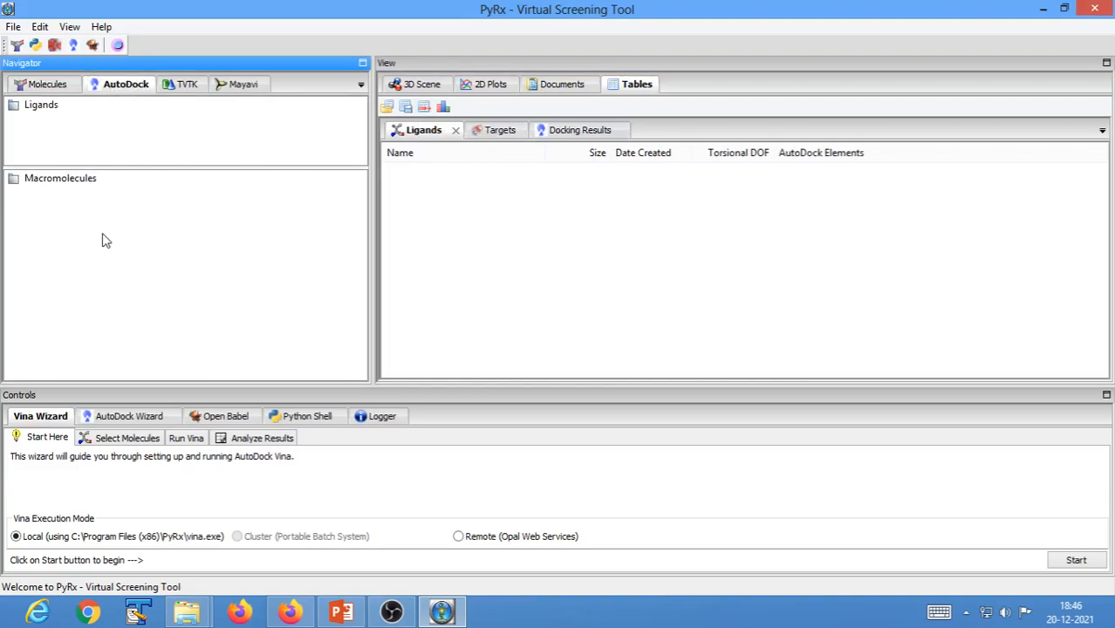
{"action": "left_click", "coordinate": [41, 88]}
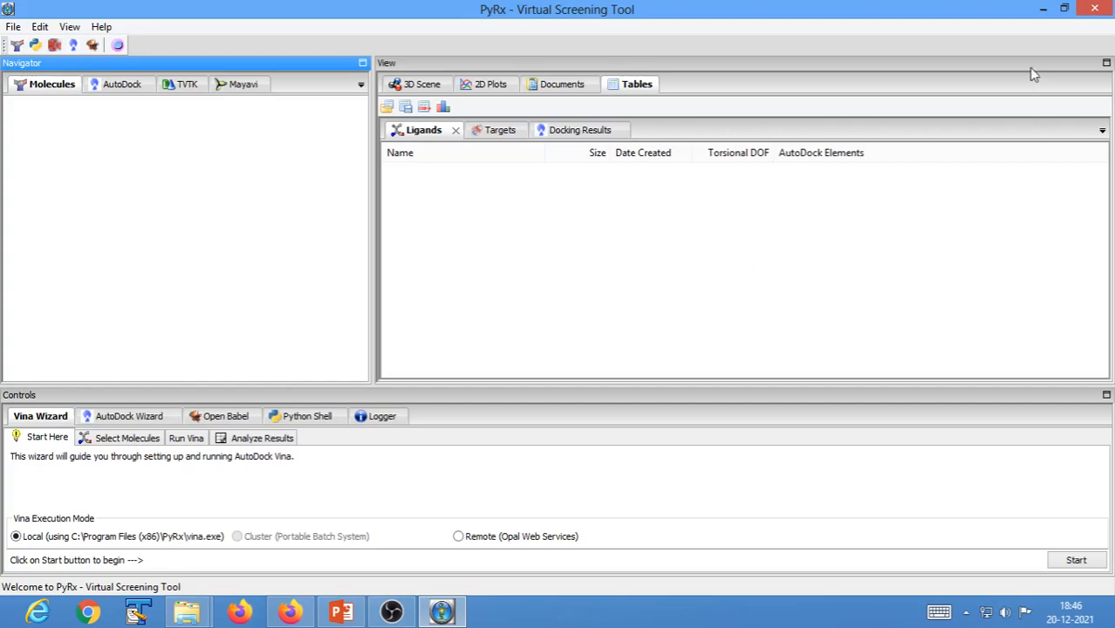
{"action": "left_click", "coordinate": [1065, 12]}
{"action": "left_click_drag", "start_coordinate": [455, 23], "coordinate": [527, 103]}
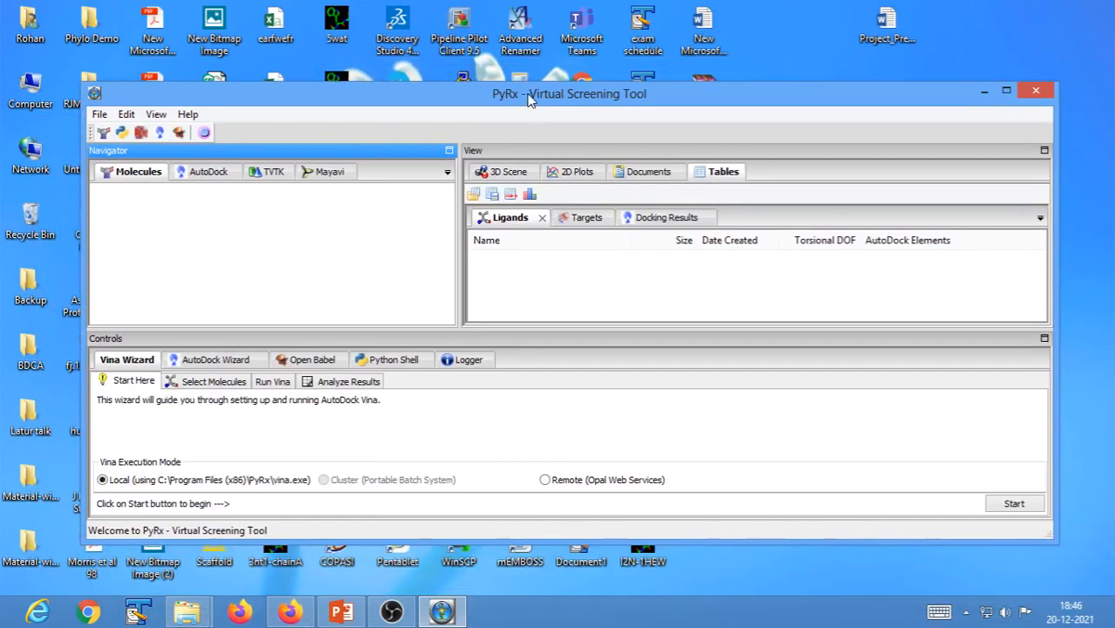
Switch to File Explorer and examine the docking output files in 2prime-Hydroxy_Flavonone_uff_E=270.40 and the ligand folders in Apo-3nt1-chainA
{"action": "left_click", "coordinate": [186, 613]}
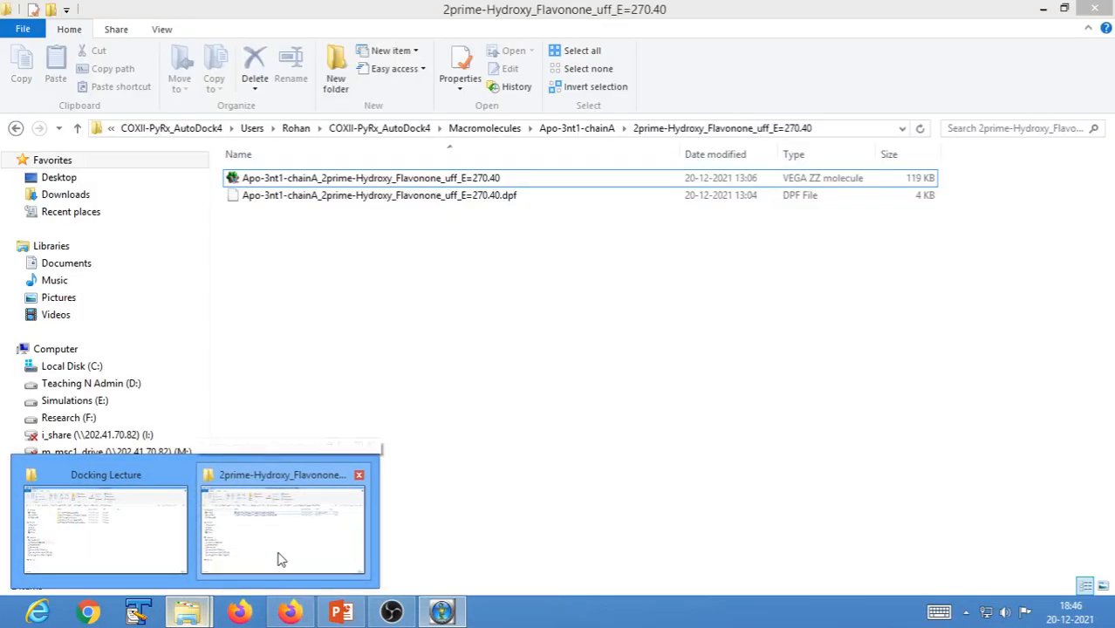
{"action": "left_click", "coordinate": [279, 558]}
{"action": "left_click", "coordinate": [431, 180]}
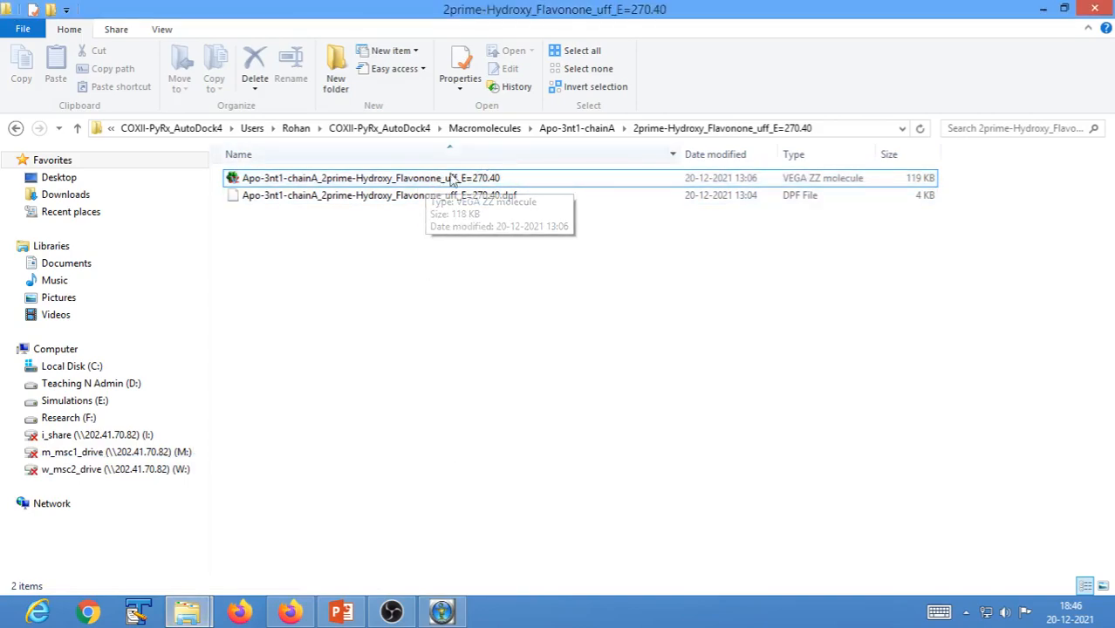
{"action": "left_click", "coordinate": [456, 262]}
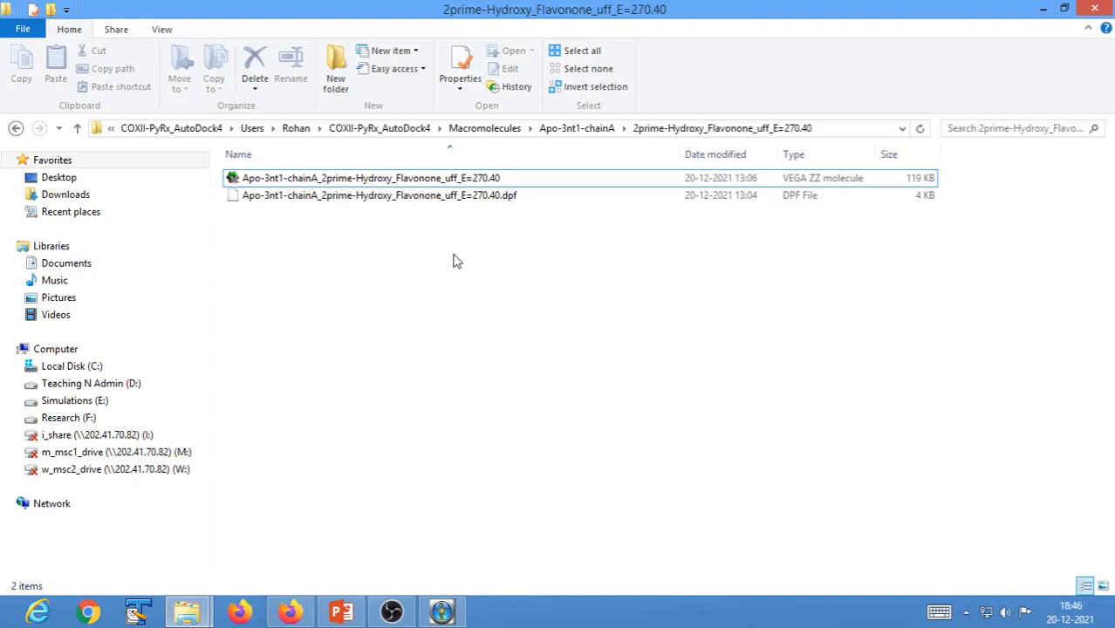
{"action": "left_click", "coordinate": [430, 183]}
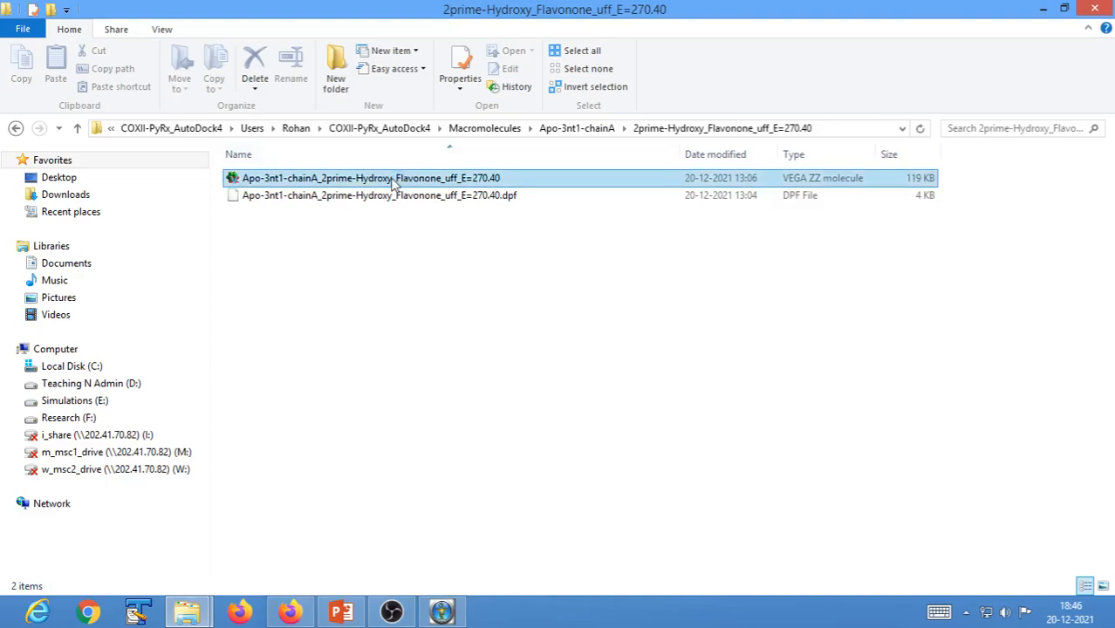
{"action": "left_click", "coordinate": [579, 129]}
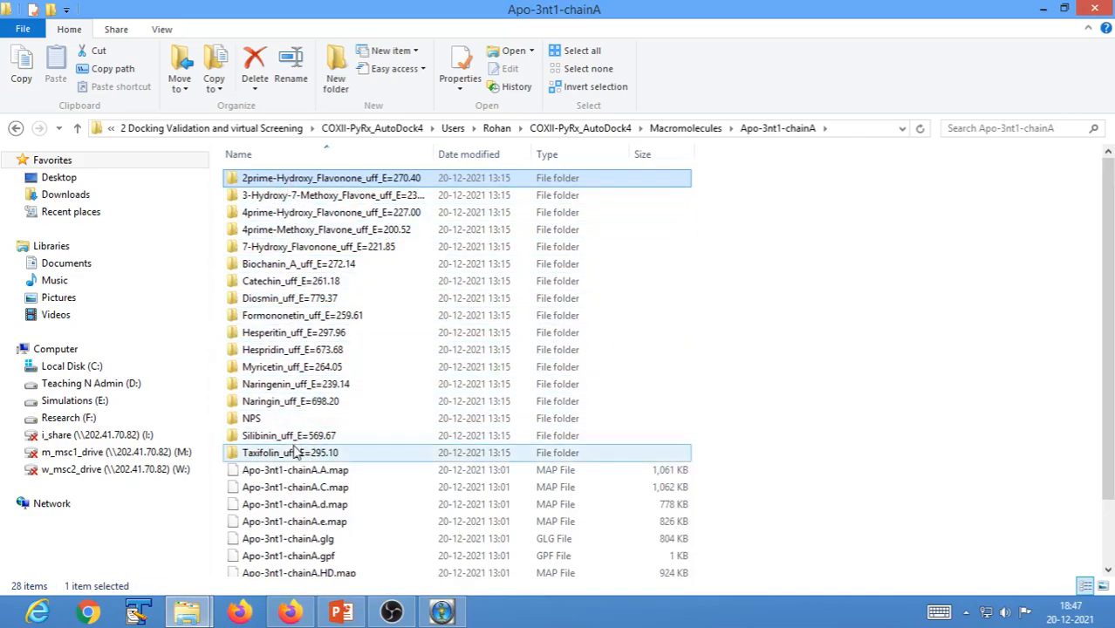
{"action": "double_click", "coordinate": [299, 179]}
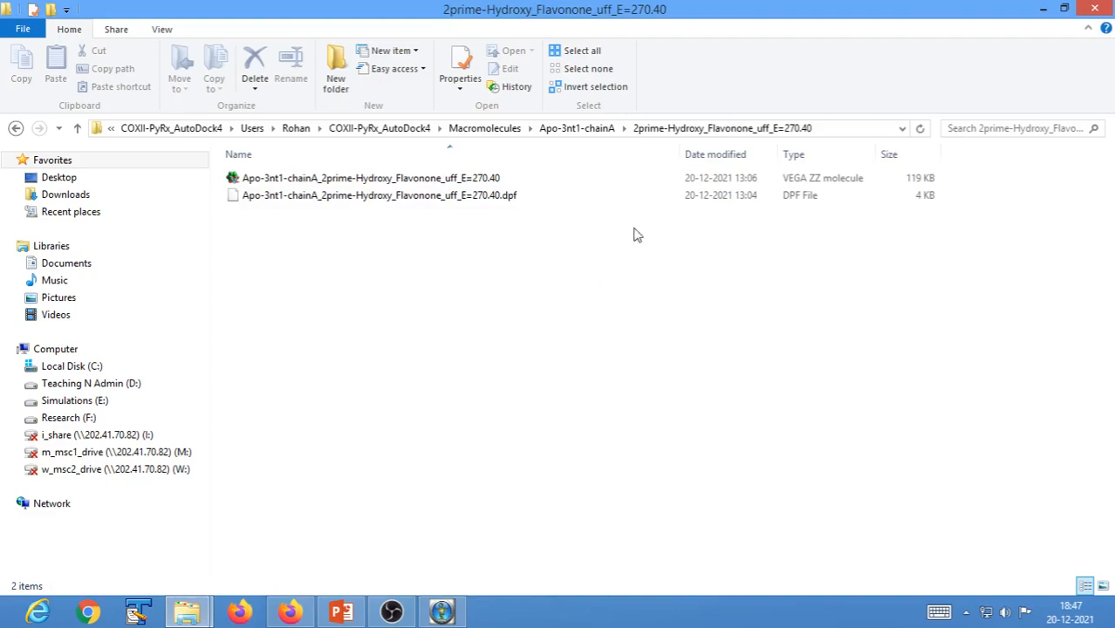
{"action": "left_click", "coordinate": [579, 128]}
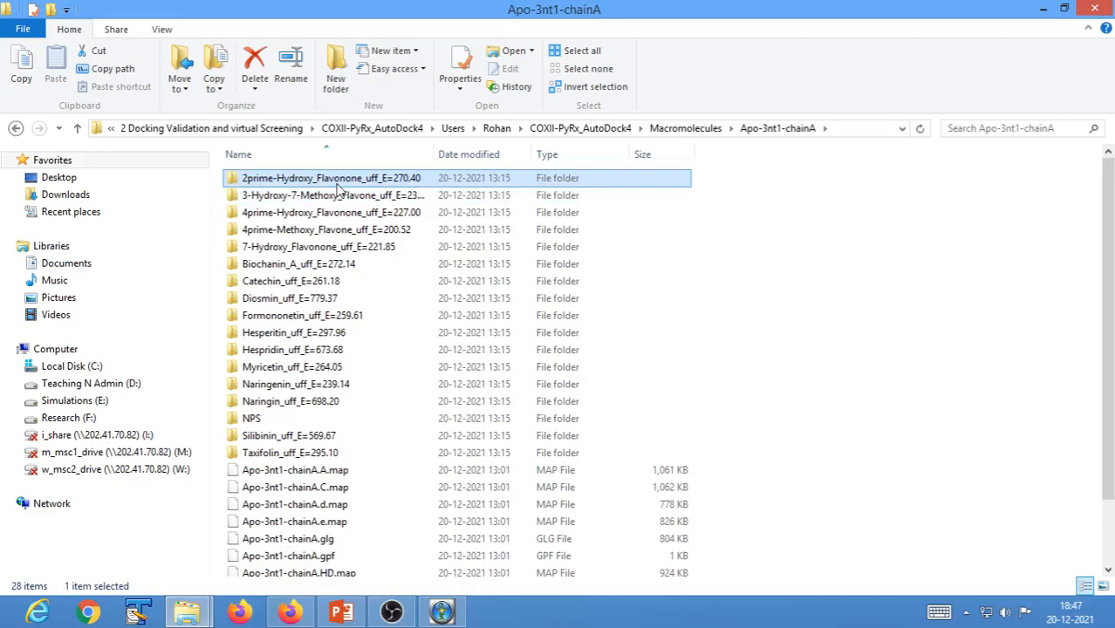
{"action": "left_click", "coordinate": [1044, 11]}
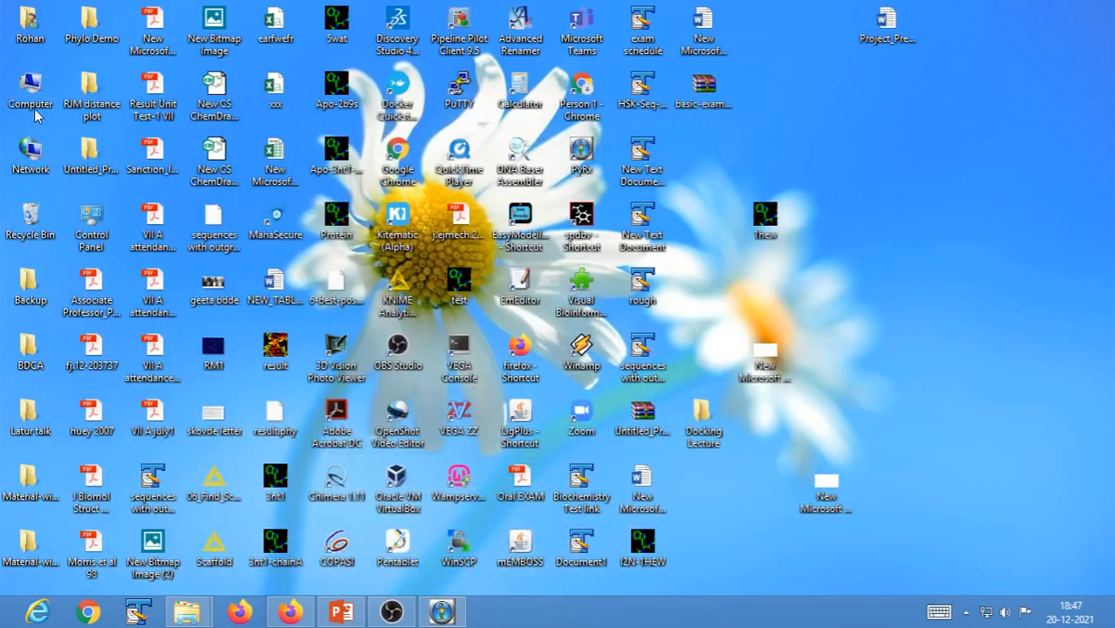
Create a folder named 1 DLGs inside Docking Lecture's "3 Obtaining the complexes and Interaction Analysis using LigPlot+" folder and open it
{"action": "double_click", "coordinate": [704, 421]}
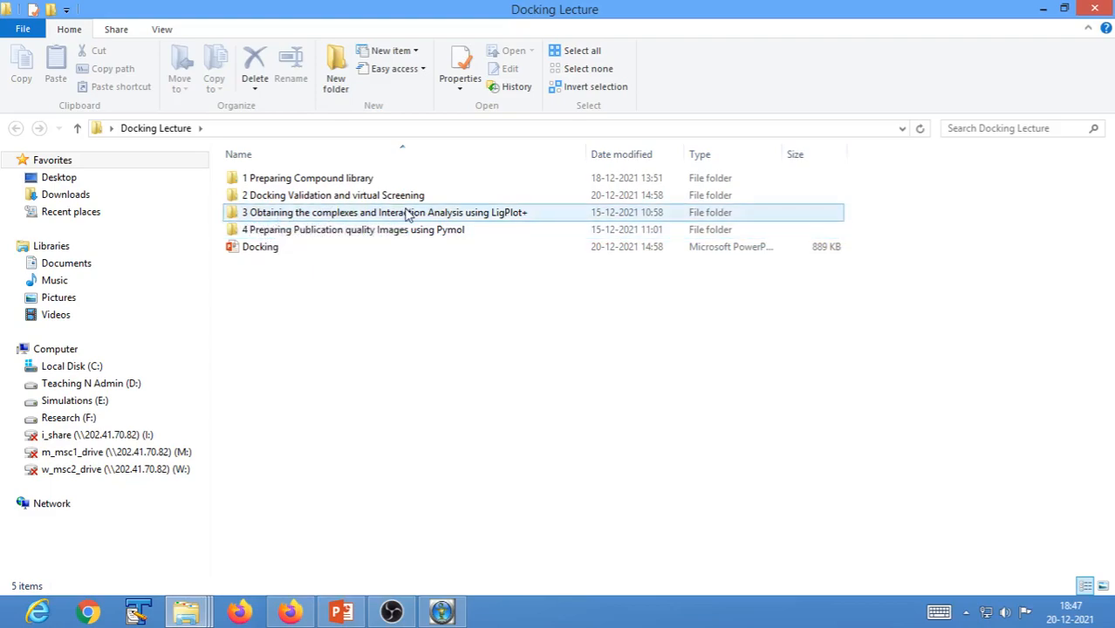
{"action": "double_click", "coordinate": [377, 215]}
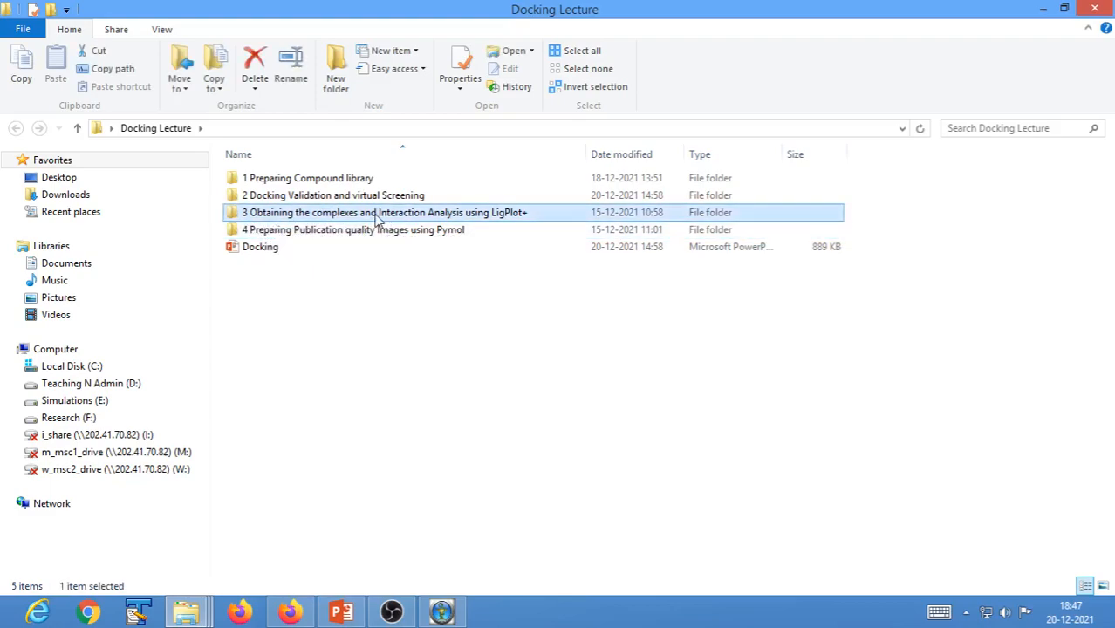
{"action": "right_click", "coordinate": [281, 243]}
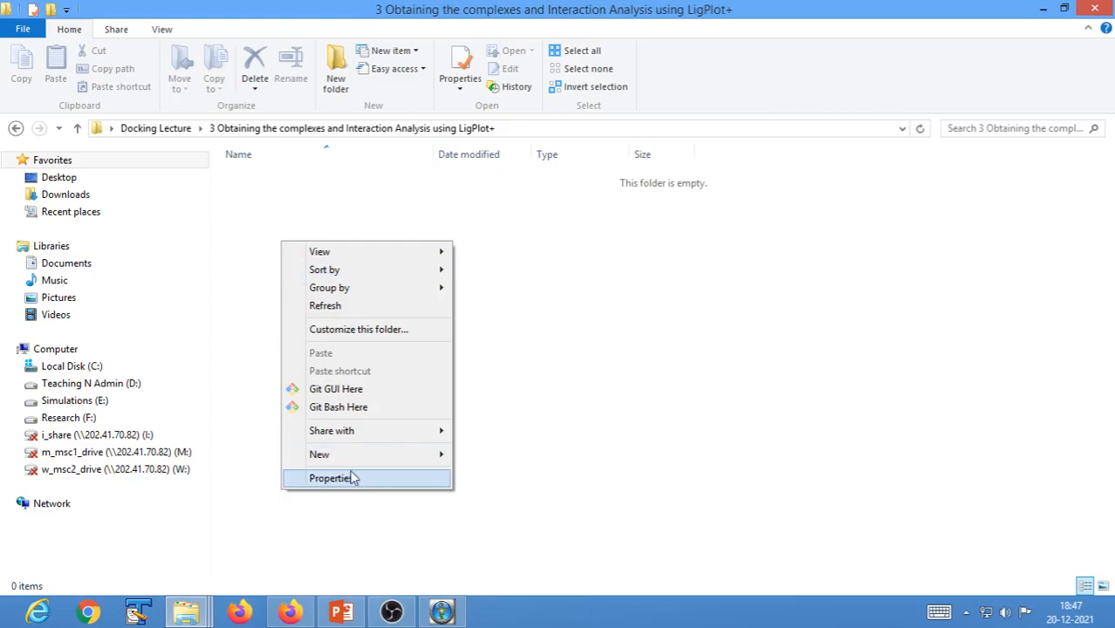
{"action": "mouse_move", "coordinate": [353, 463]}
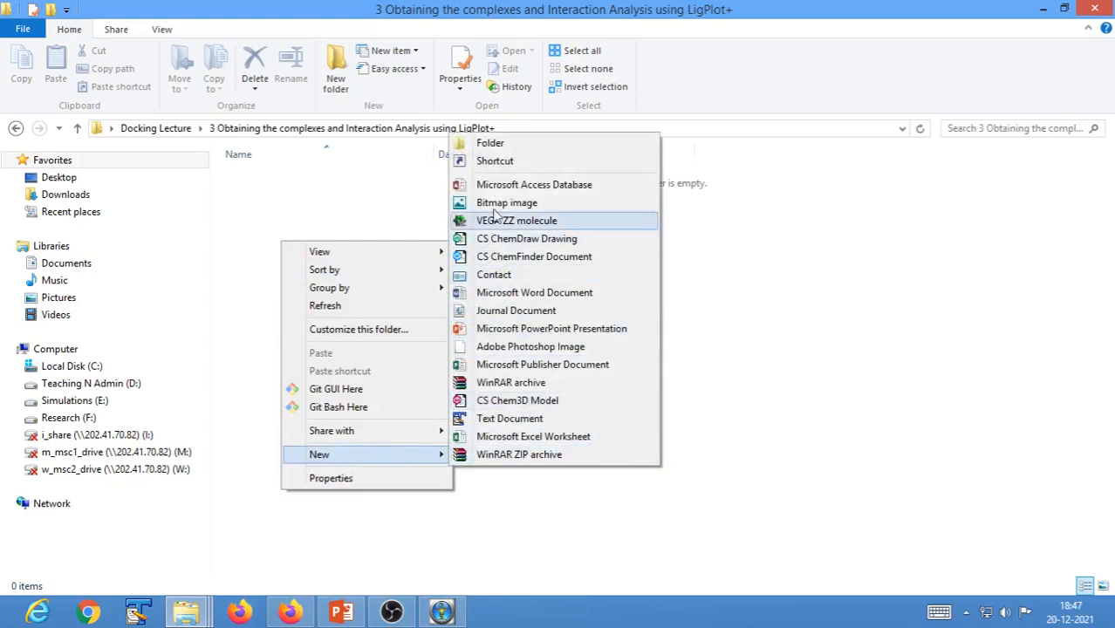
{"action": "left_click", "coordinate": [487, 143]}
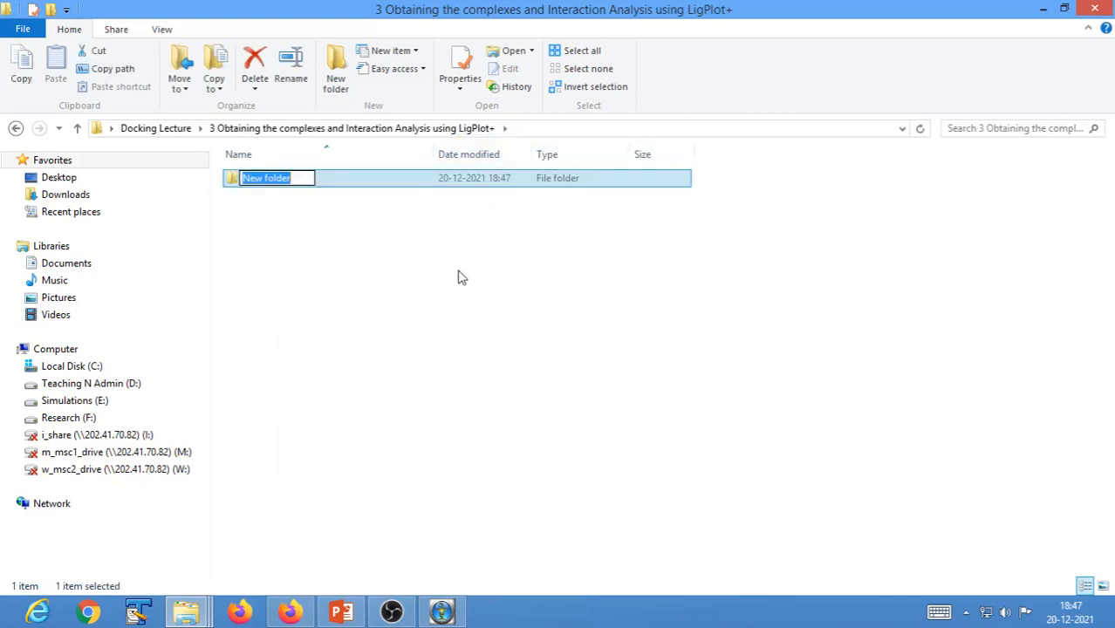
{"action": "type", "text": "1"}
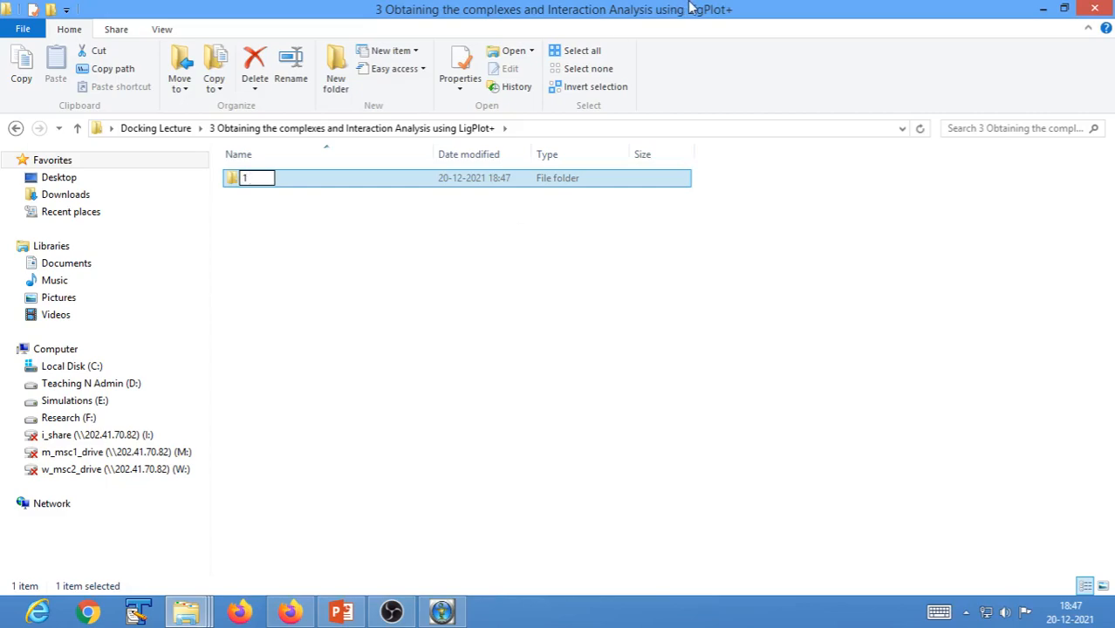
{"action": "type", "text": " DLGs"}
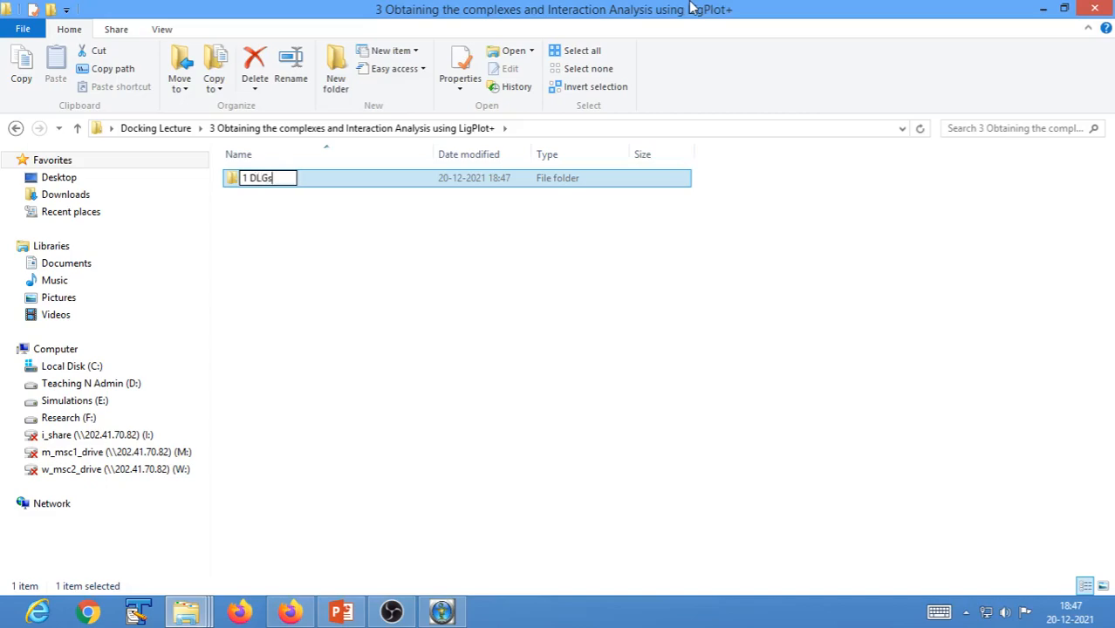
{"action": "left_click", "coordinate": [308, 271]}
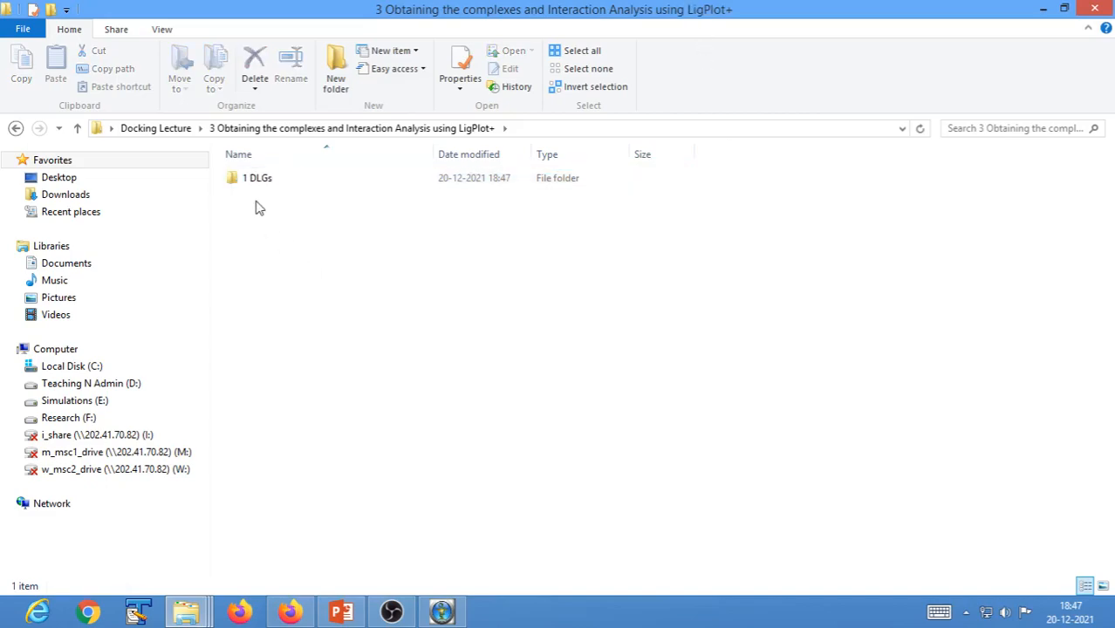
{"action": "double_click", "coordinate": [259, 184]}
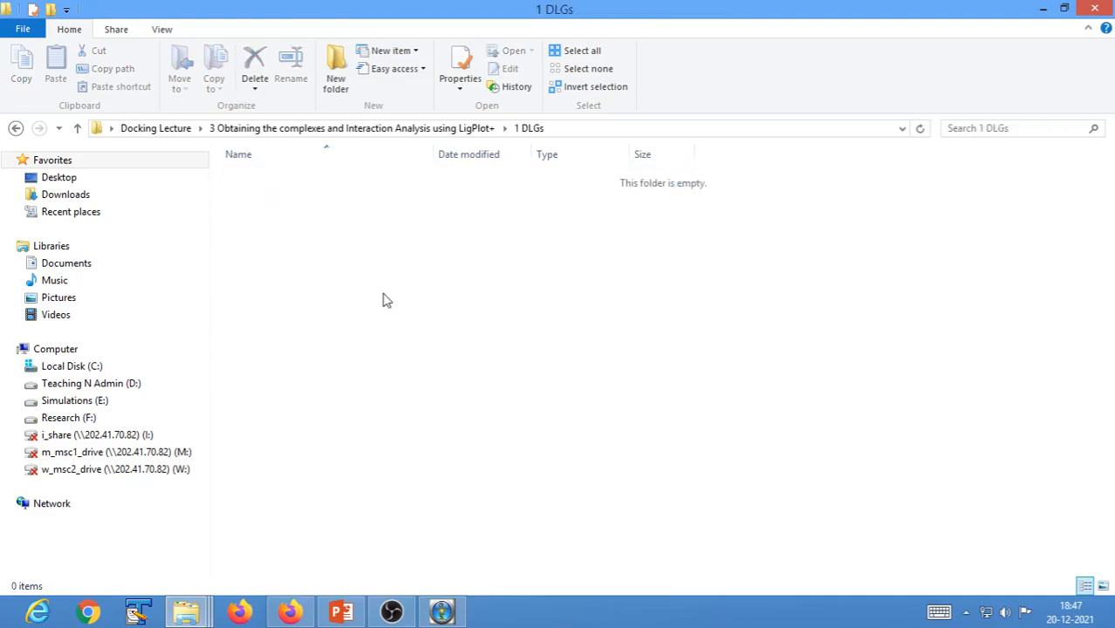
Copy the Apo-3nt1-chainA_2prime-Hydroxy_Flavonone_uff_E=270.40 docking log from its ligand folder into the 1 DLGs folder
{"action": "left_click", "coordinate": [200, 617]}
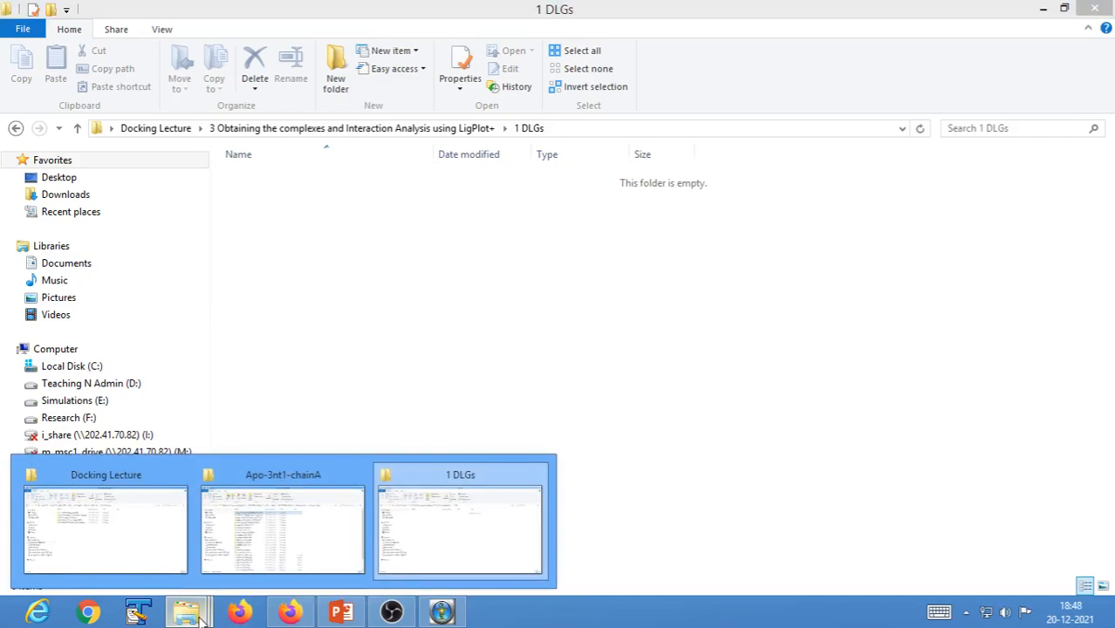
{"action": "left_click", "coordinate": [248, 564]}
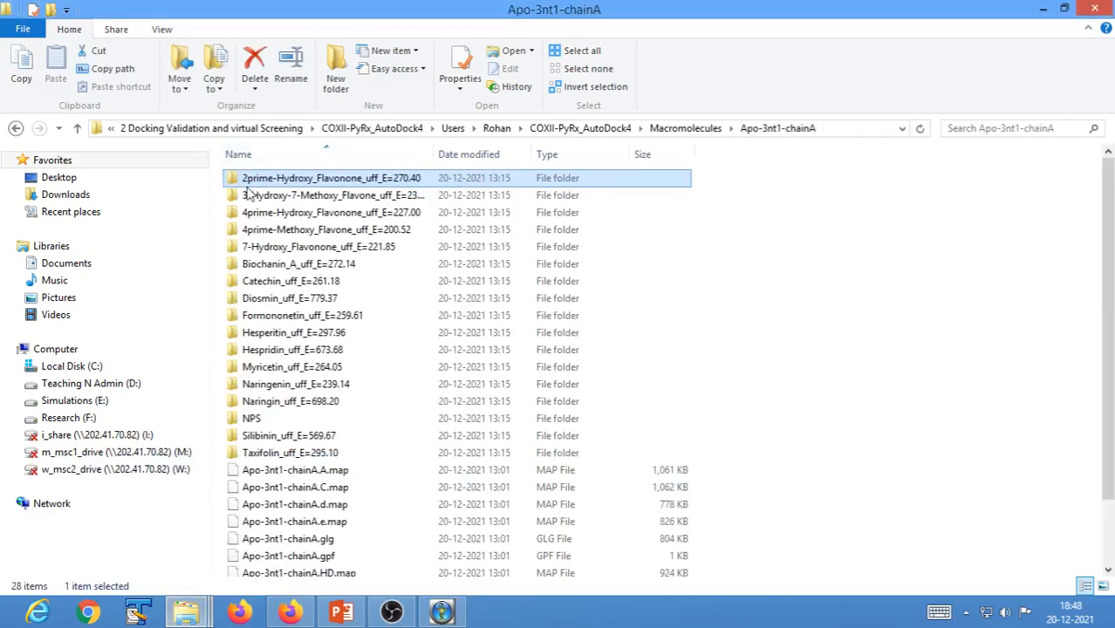
{"action": "double_click", "coordinate": [298, 180]}
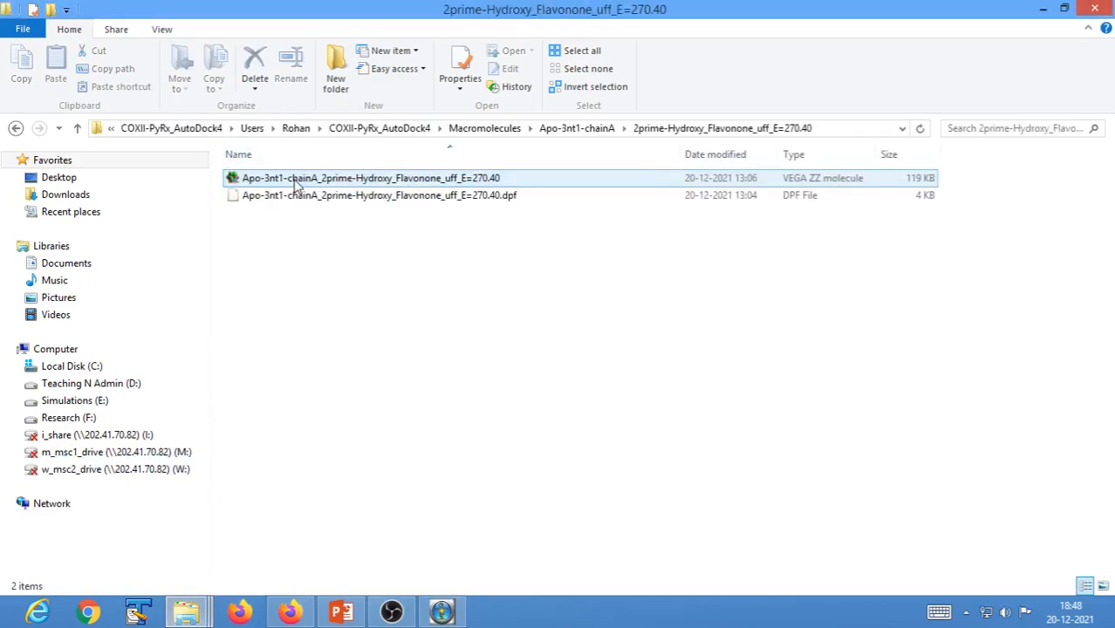
{"action": "right_click", "coordinate": [303, 179]}
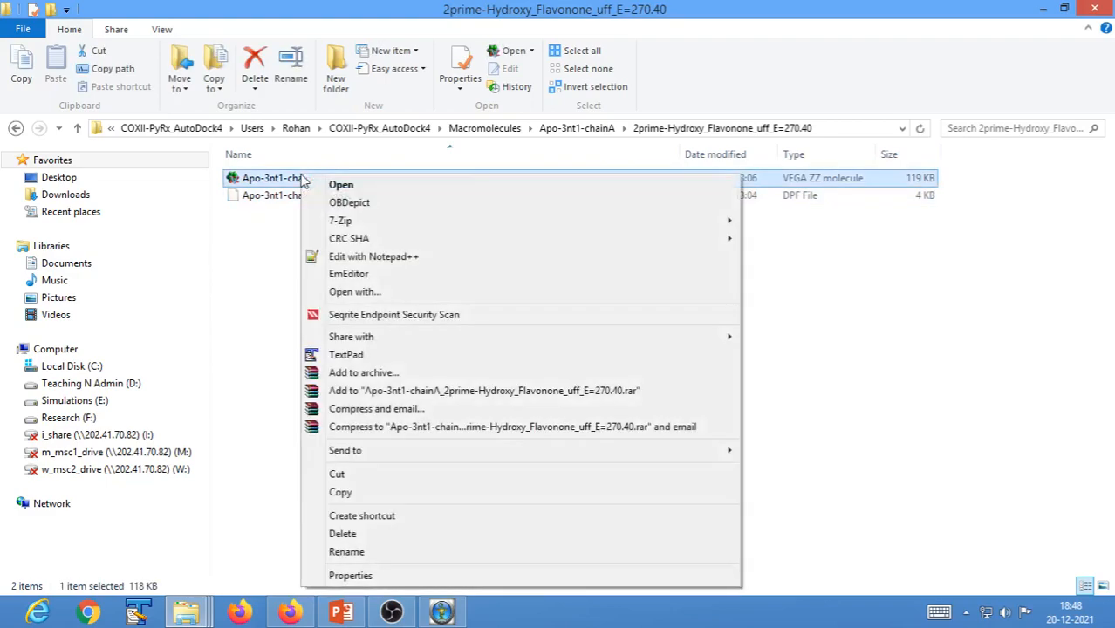
{"action": "left_click", "coordinate": [344, 495]}
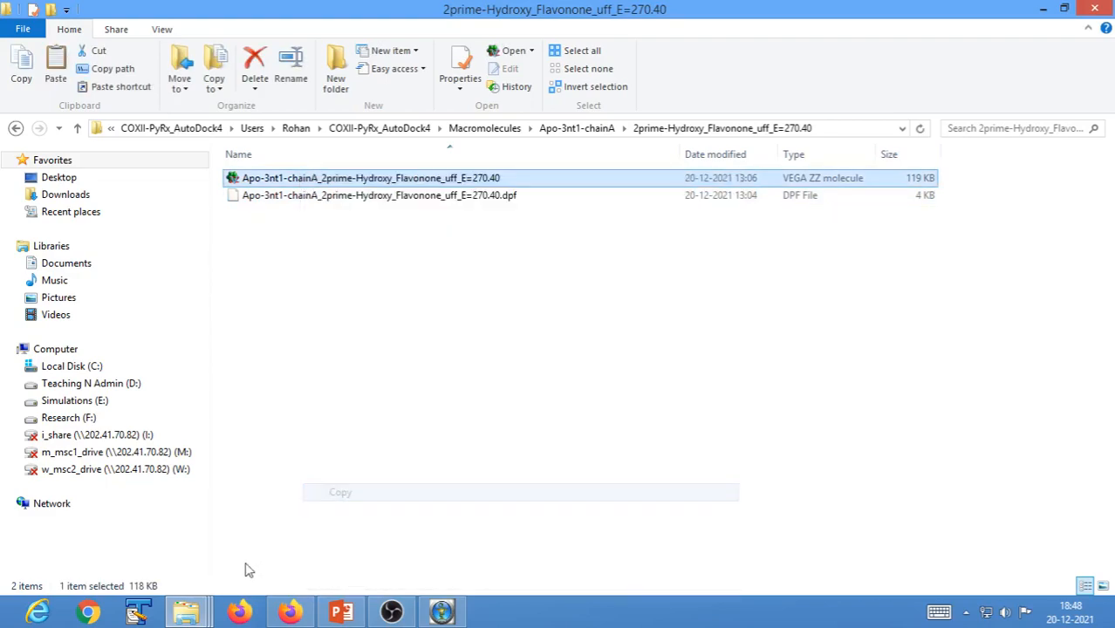
{"action": "left_click", "coordinate": [197, 604]}
{"action": "left_click", "coordinate": [466, 526]}
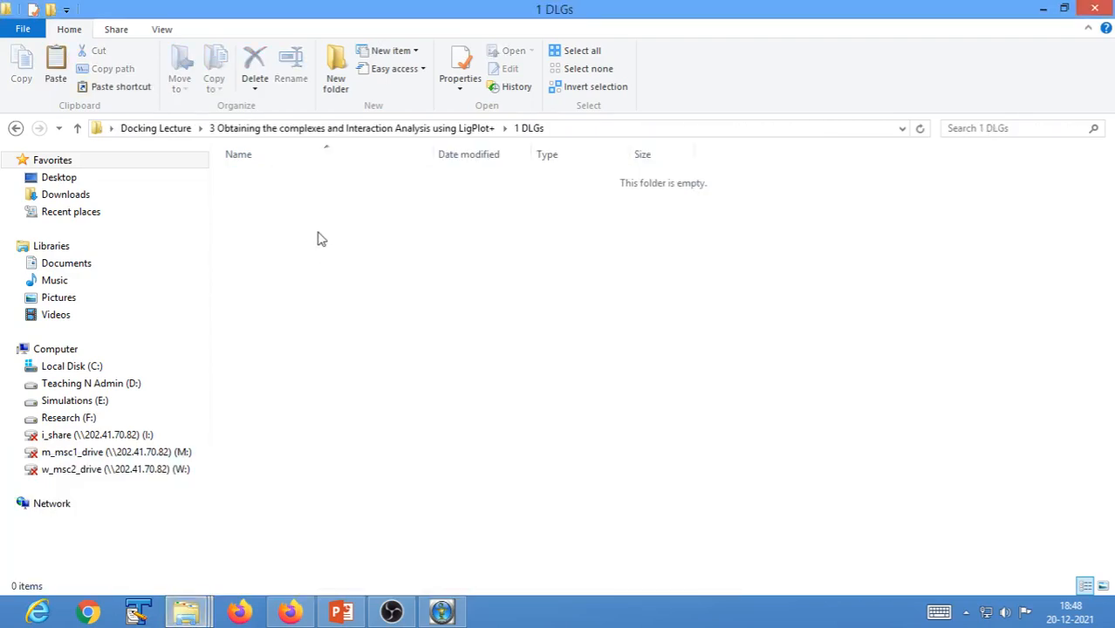
{"action": "right_click", "coordinate": [316, 234]}
{"action": "left_click", "coordinate": [349, 348]}
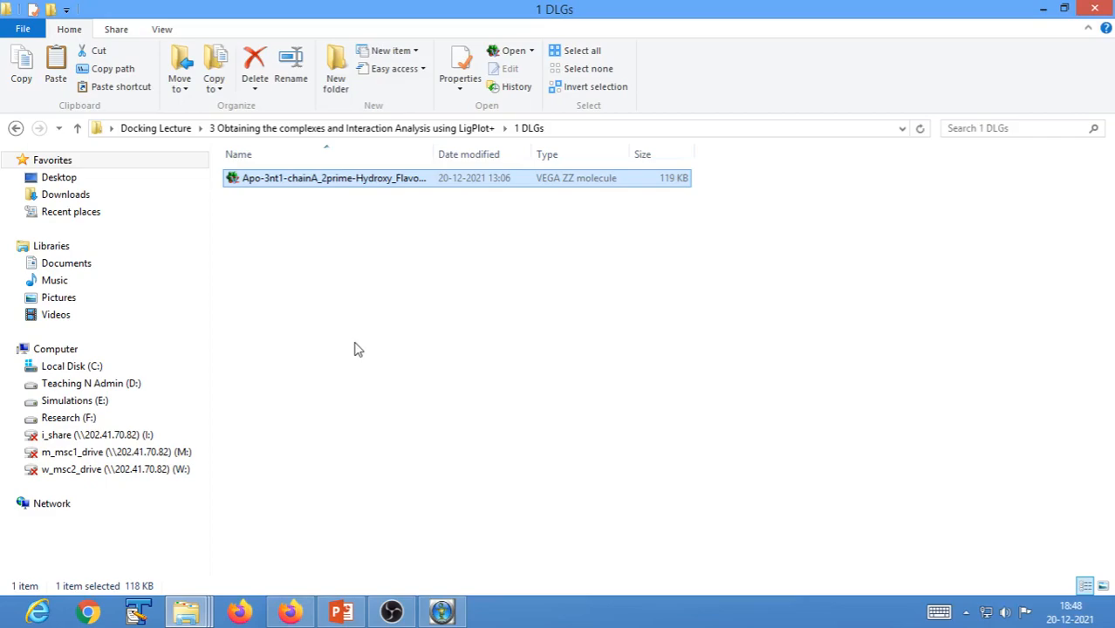
Return to the Apo-3nt1-chainA folder and search all its subfolders for *.dlg files
{"action": "left_click", "coordinate": [194, 616]}
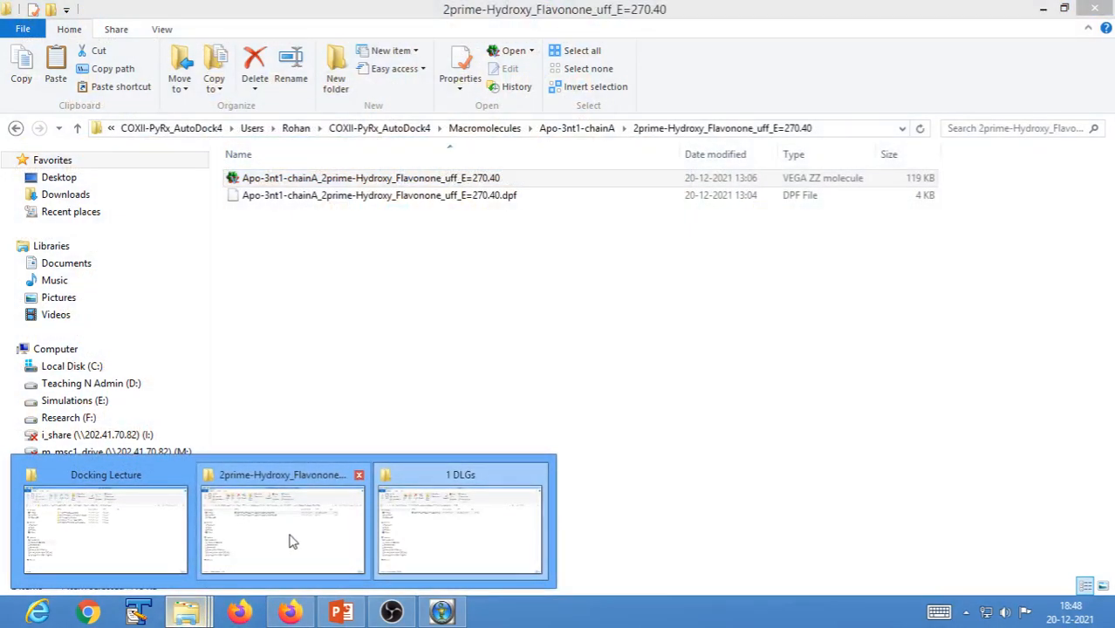
{"action": "left_click", "coordinate": [291, 539]}
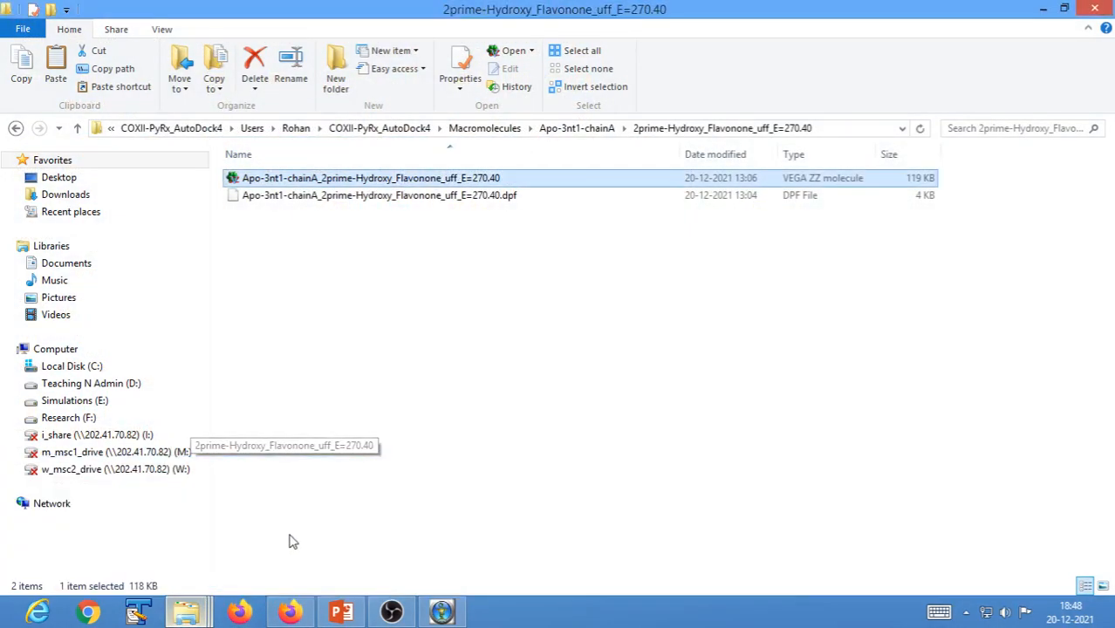
{"action": "left_click", "coordinate": [577, 129]}
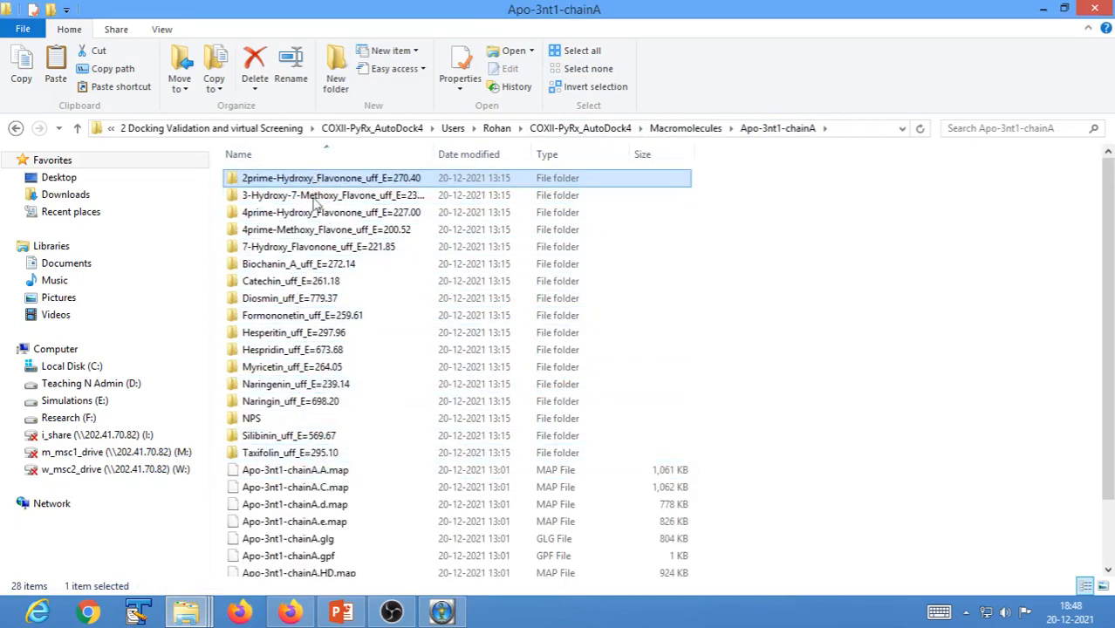
{"action": "left_click", "coordinate": [982, 129]}
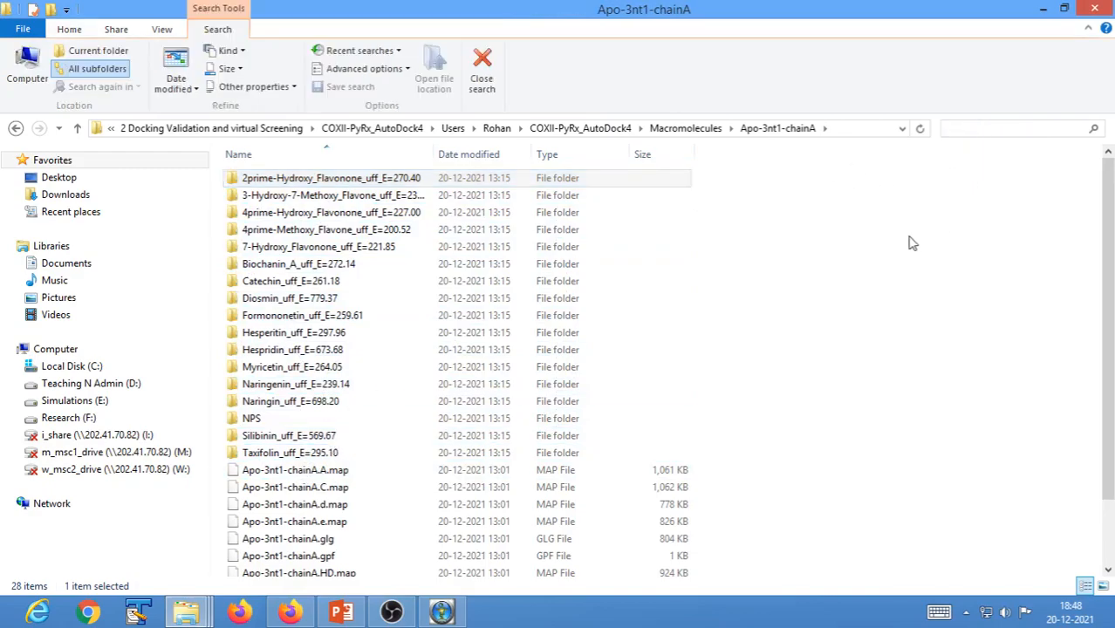
{"action": "type", "text": "*."}
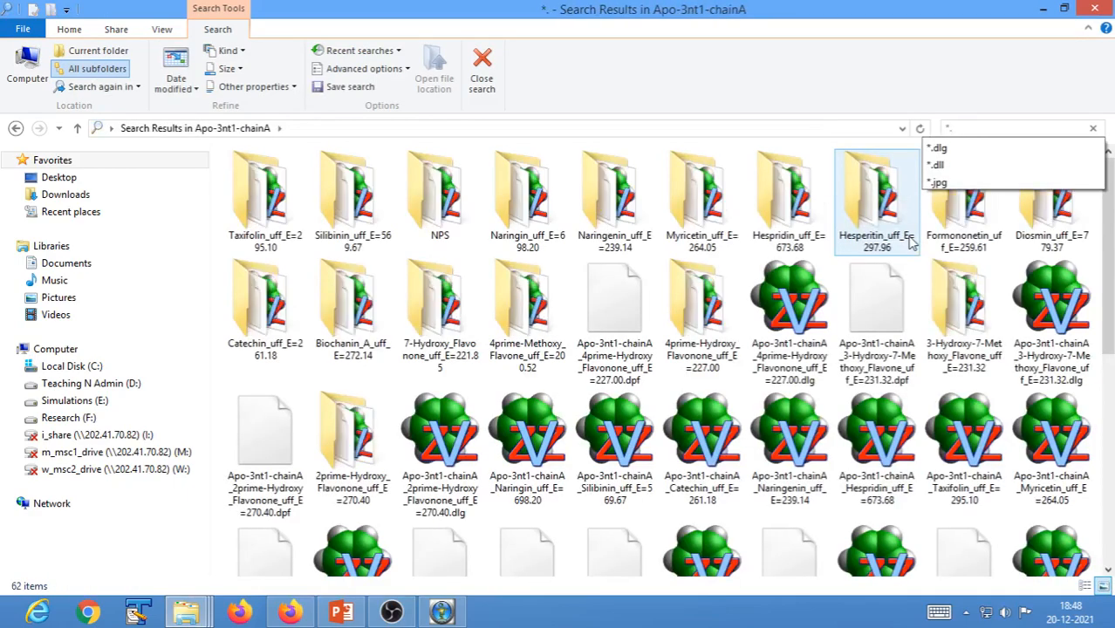
{"action": "type", "text": "dlg"}
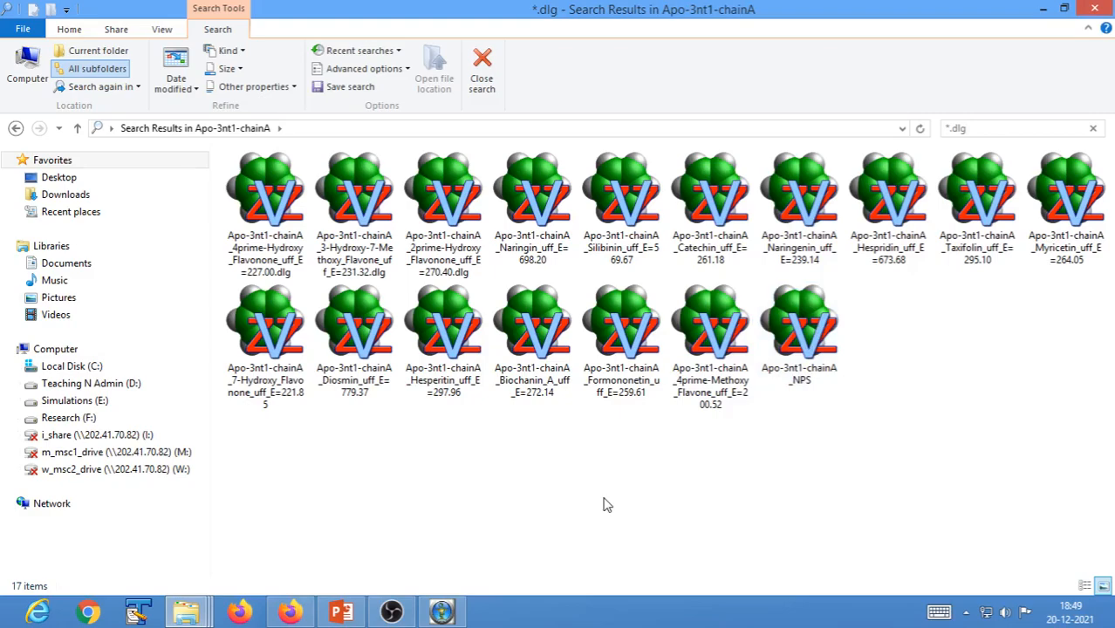
Copy all the docking log files found by the search into the 1 DLGs folder
{"action": "key", "text": "ctrl+a"}
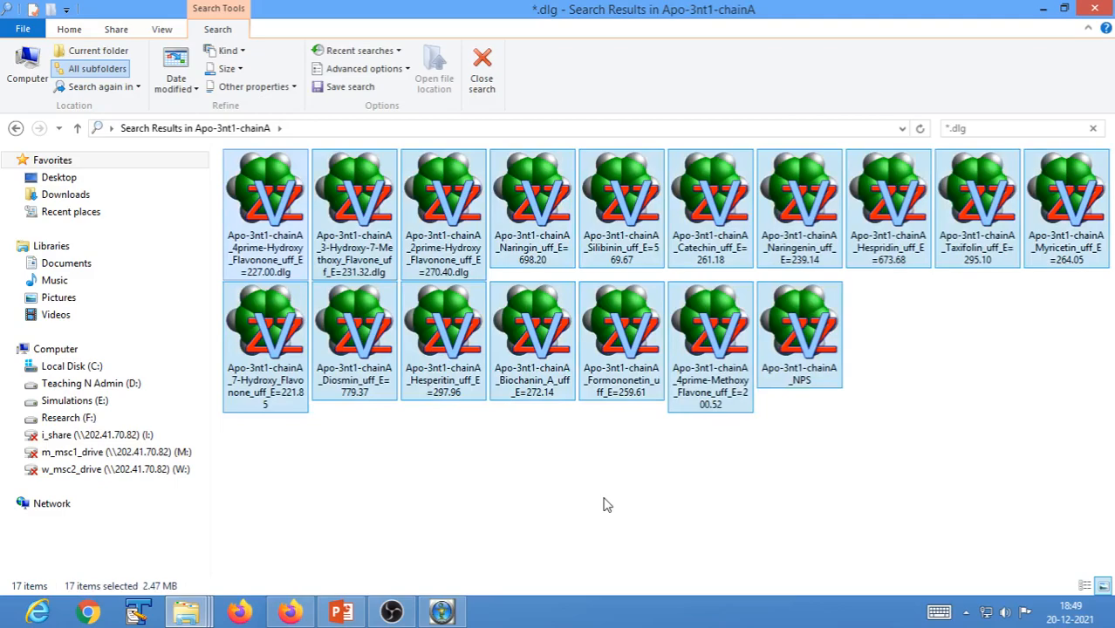
{"action": "right_click", "coordinate": [539, 355]}
{"action": "left_click", "coordinate": [584, 468]}
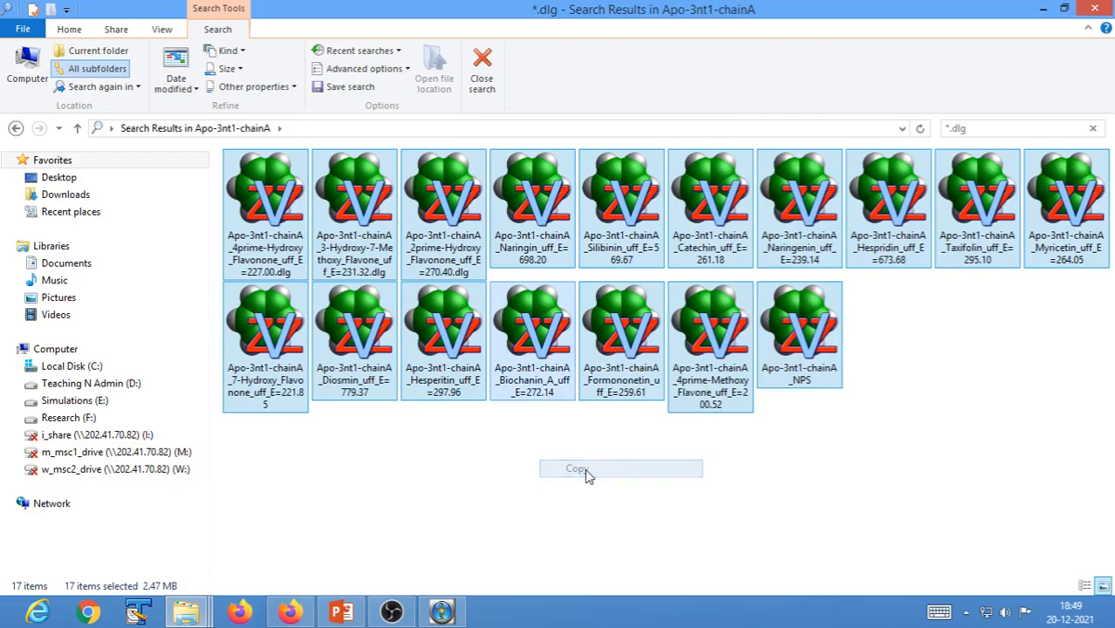
{"action": "left_click", "coordinate": [189, 615]}
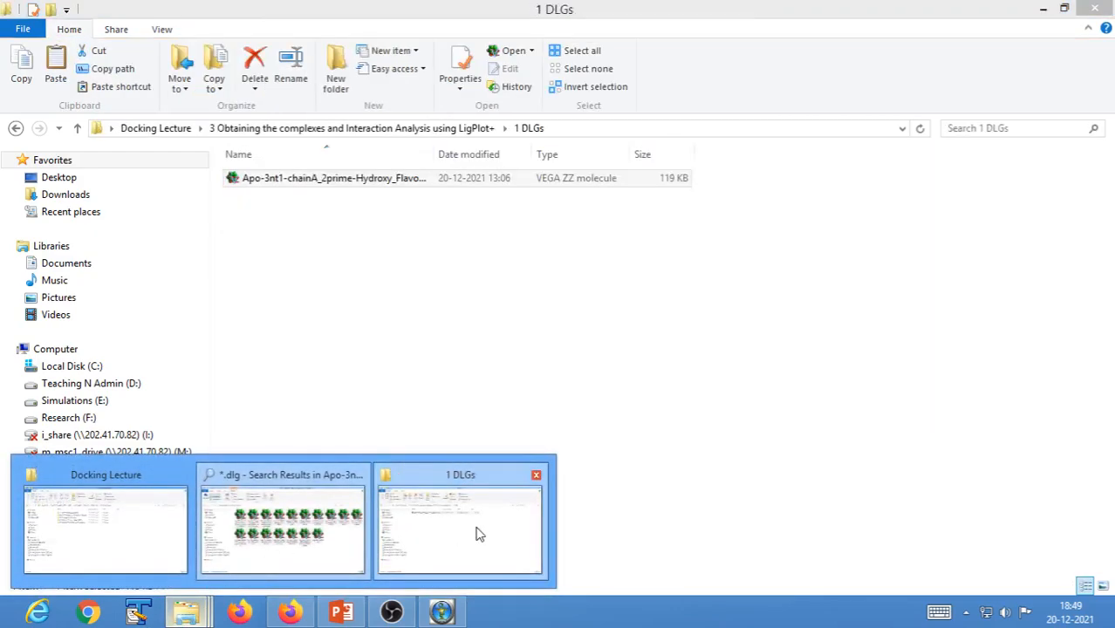
{"action": "left_click", "coordinate": [478, 530]}
{"action": "right_click", "coordinate": [370, 312]}
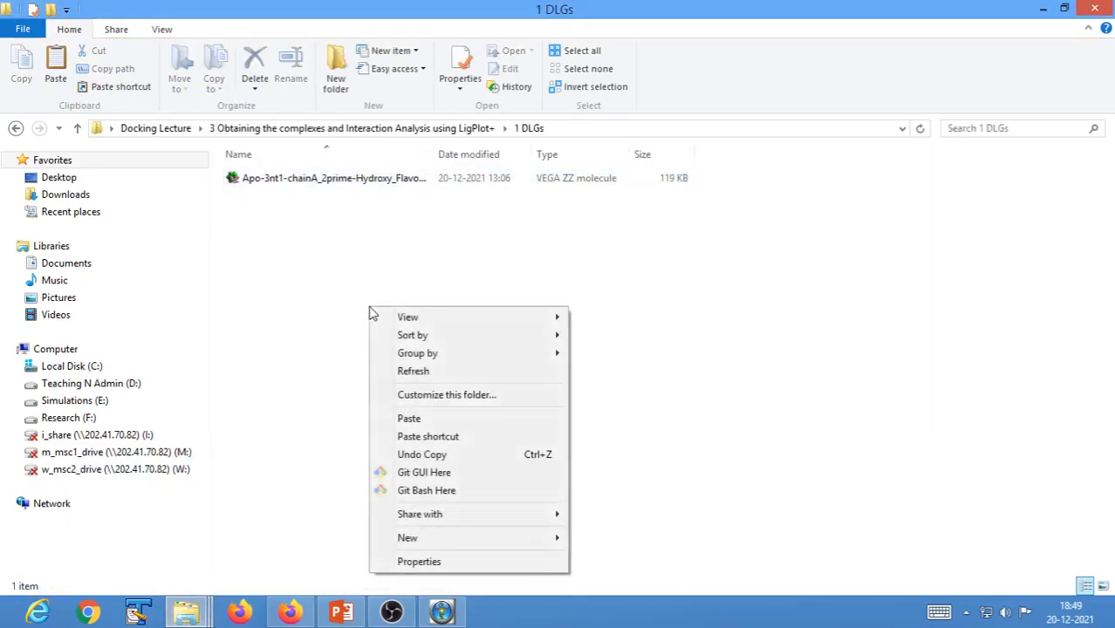
{"action": "left_click", "coordinate": [414, 420]}
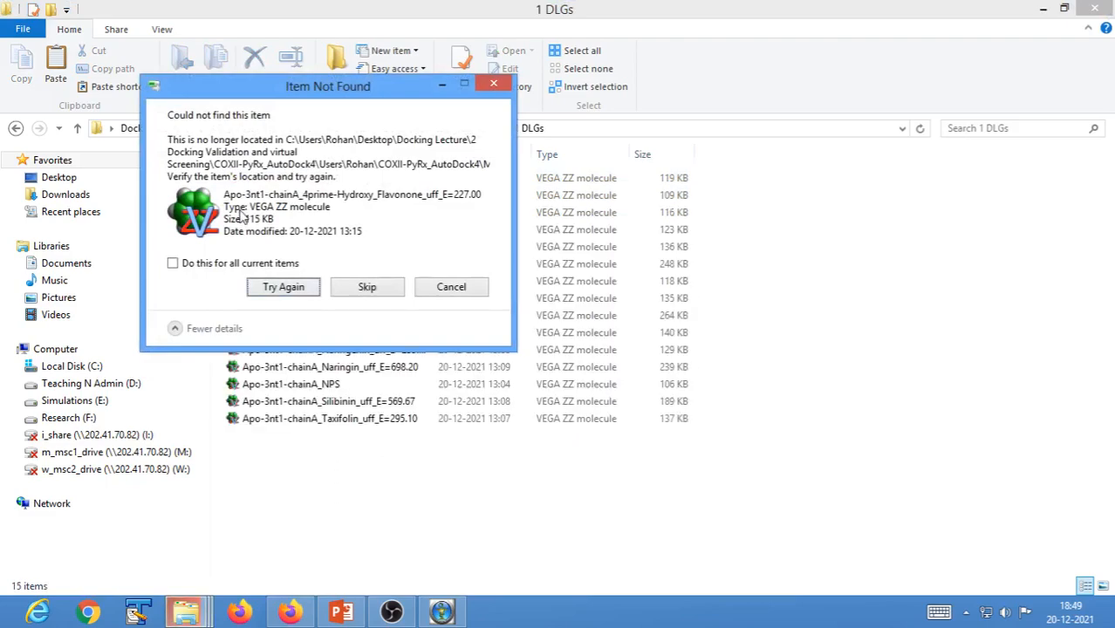
Skip copying the 4prime-Hydroxy_Flavonone, 3-Hydroxy-7-Methoxy_Flavone and 2prime-Hydroxy_Flavonone logs after one retry, and widen the Name column to show full file names
{"action": "left_click", "coordinate": [291, 293]}
{"action": "left_click", "coordinate": [366, 292]}
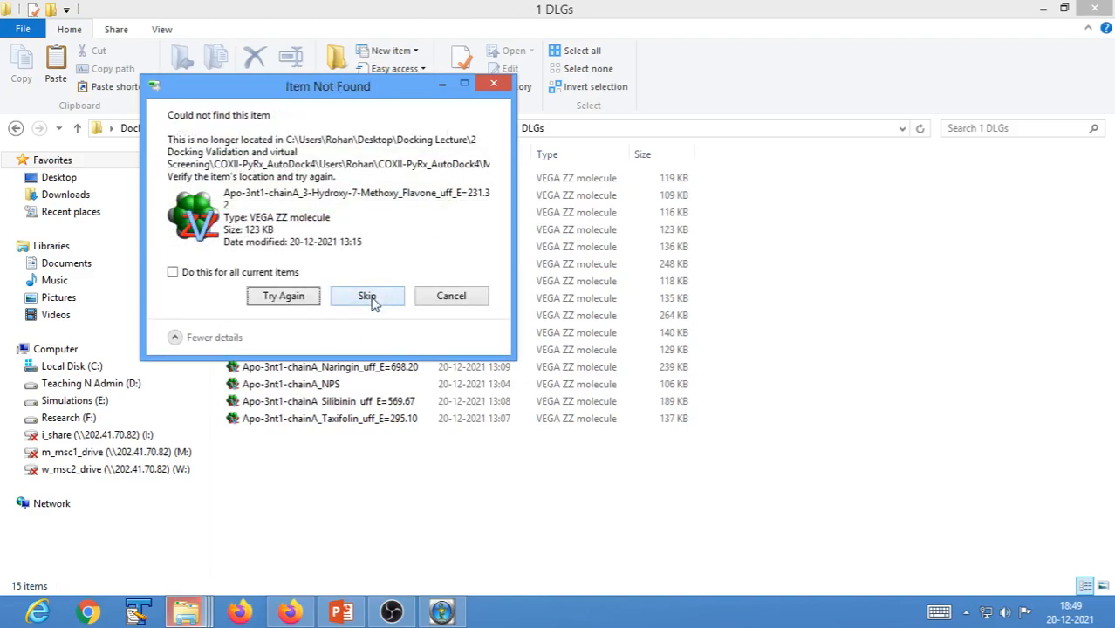
{"action": "left_click", "coordinate": [370, 298]}
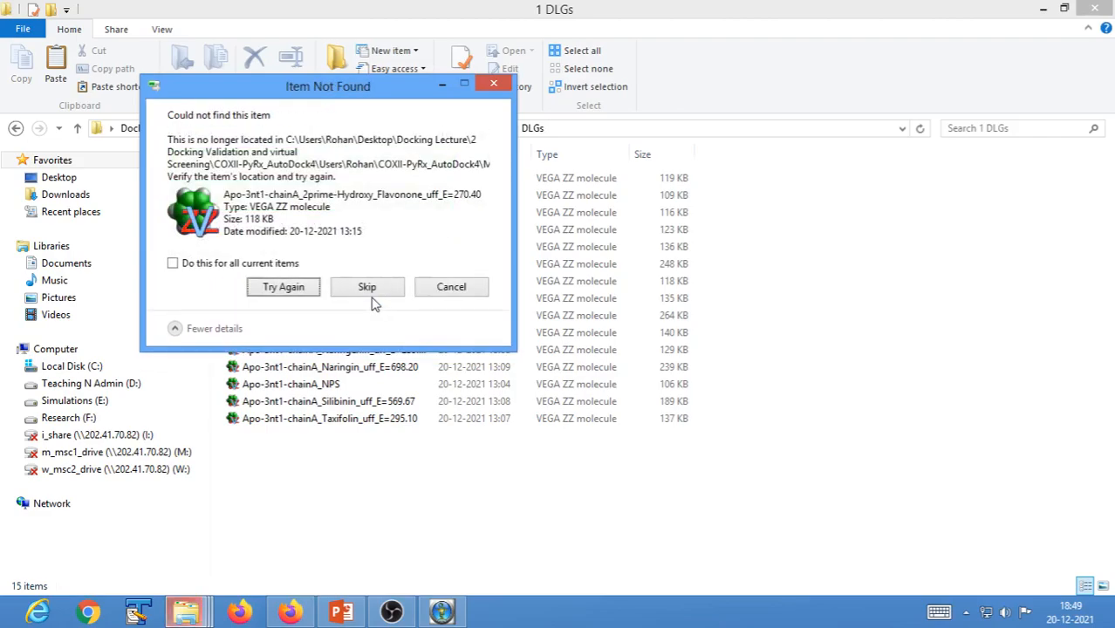
{"action": "left_click", "coordinate": [367, 290]}
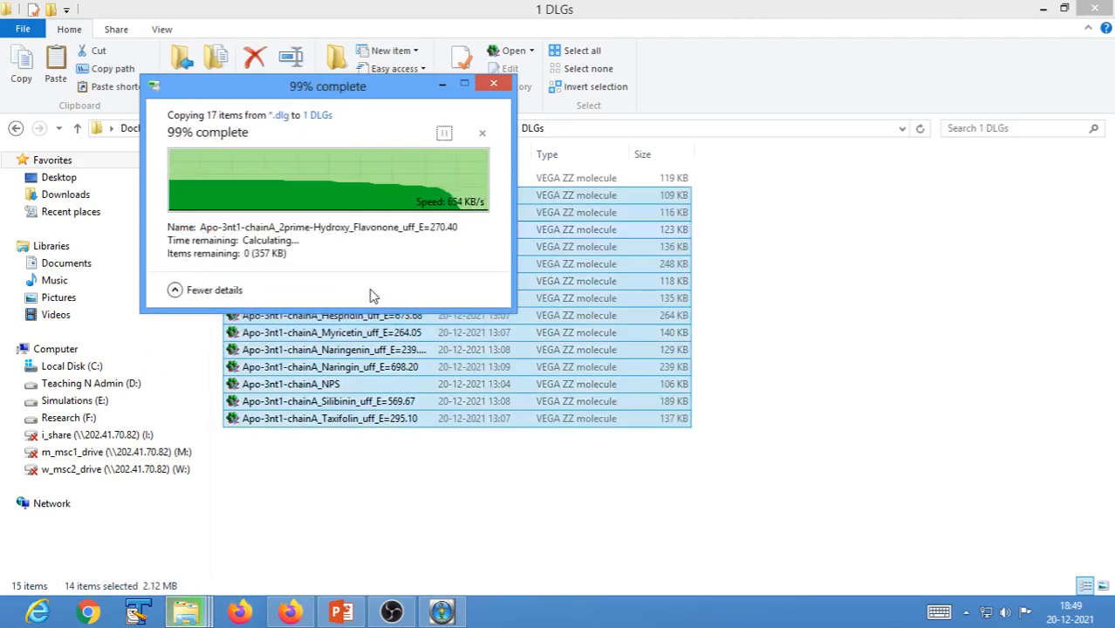
{"action": "left_click", "coordinate": [342, 483]}
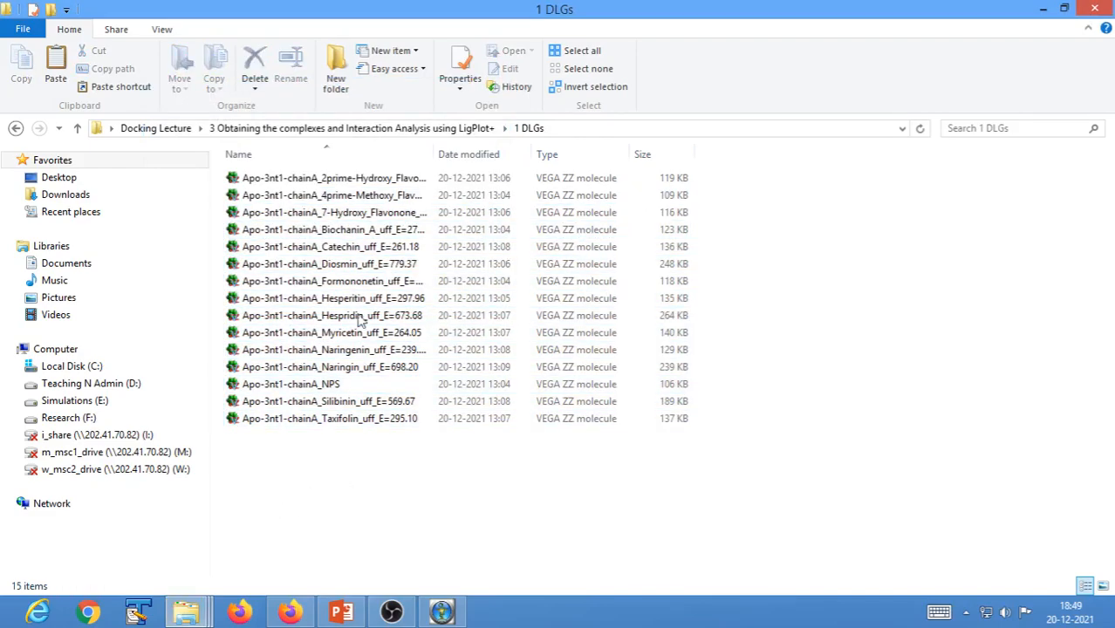
{"action": "left_click_drag", "start_coordinate": [432, 153], "coordinate": [656, 153]}
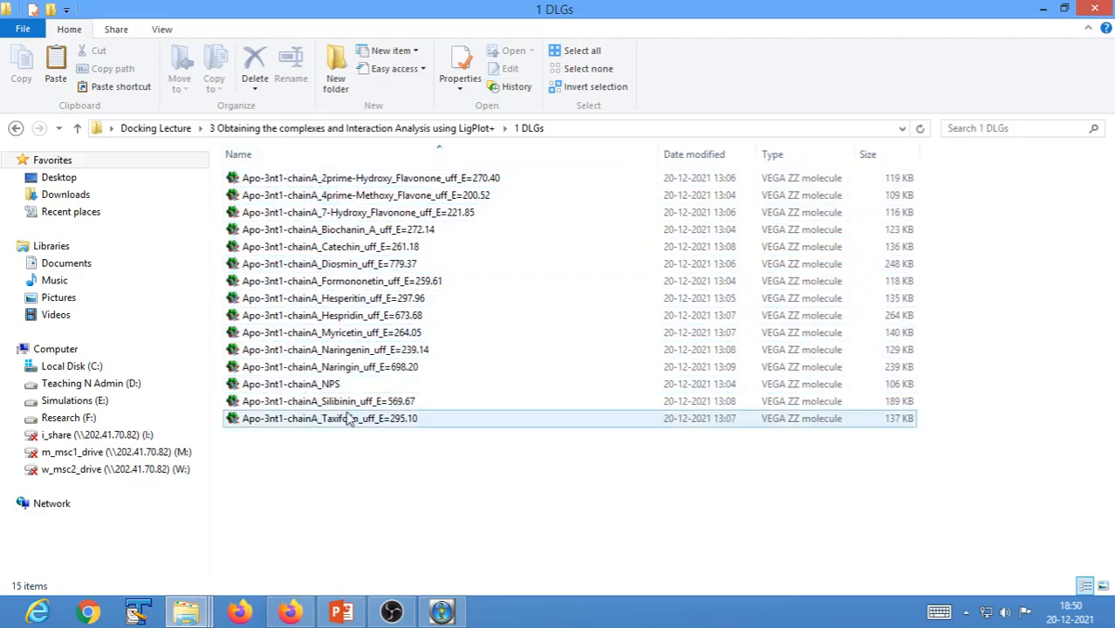
Switch to PyRx, maximize its window and start loading a docking log file
{"action": "left_click", "coordinate": [448, 617]}
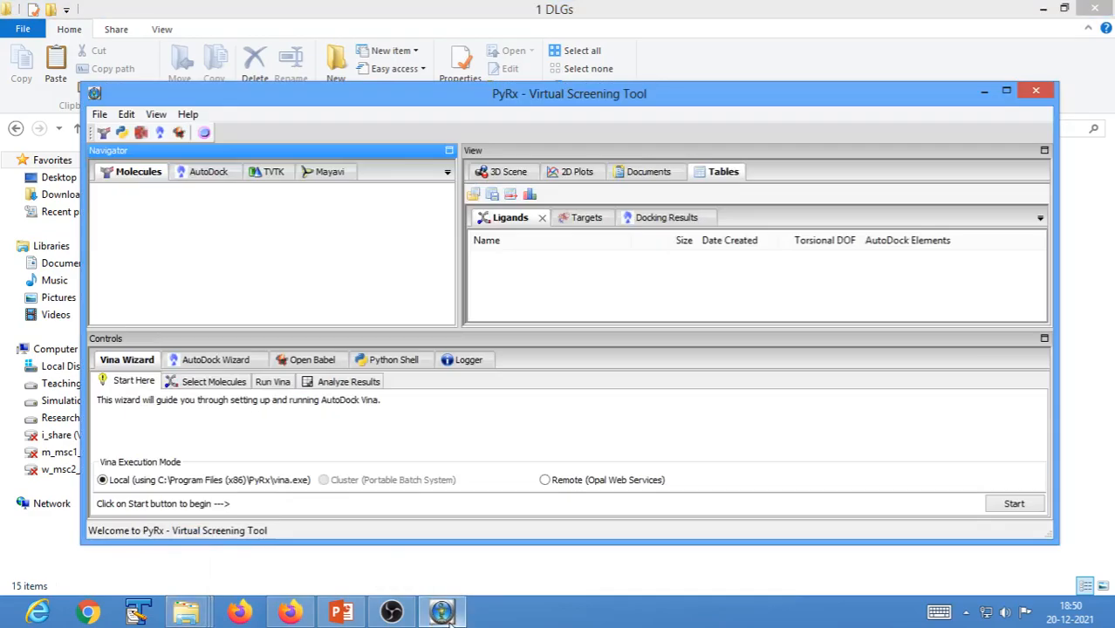
{"action": "left_click", "coordinate": [1006, 99]}
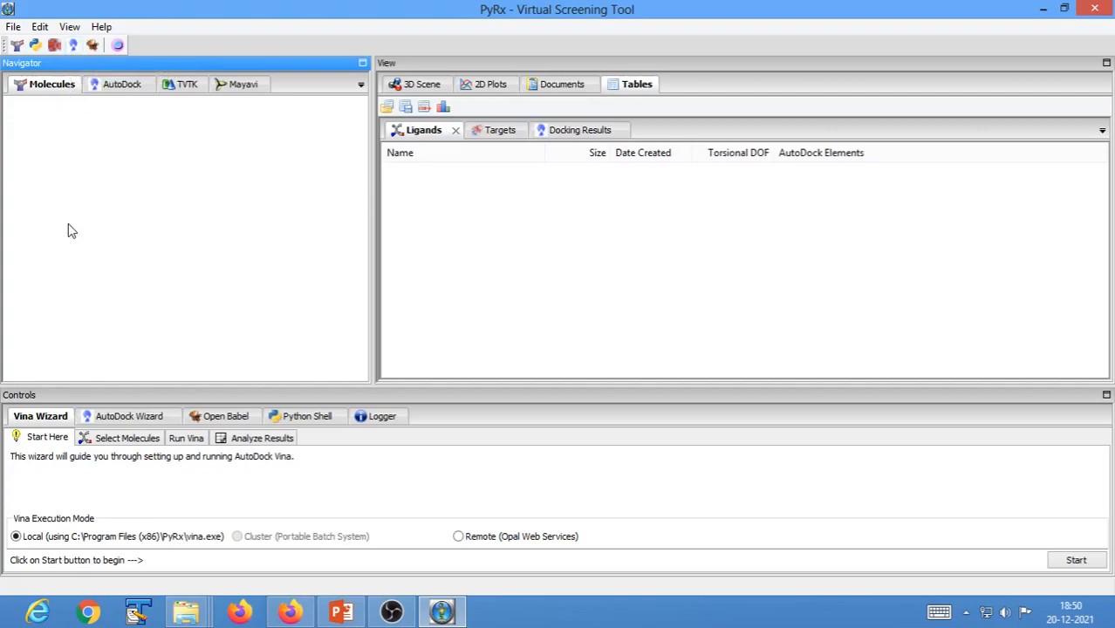
{"action": "left_click", "coordinate": [74, 48]}
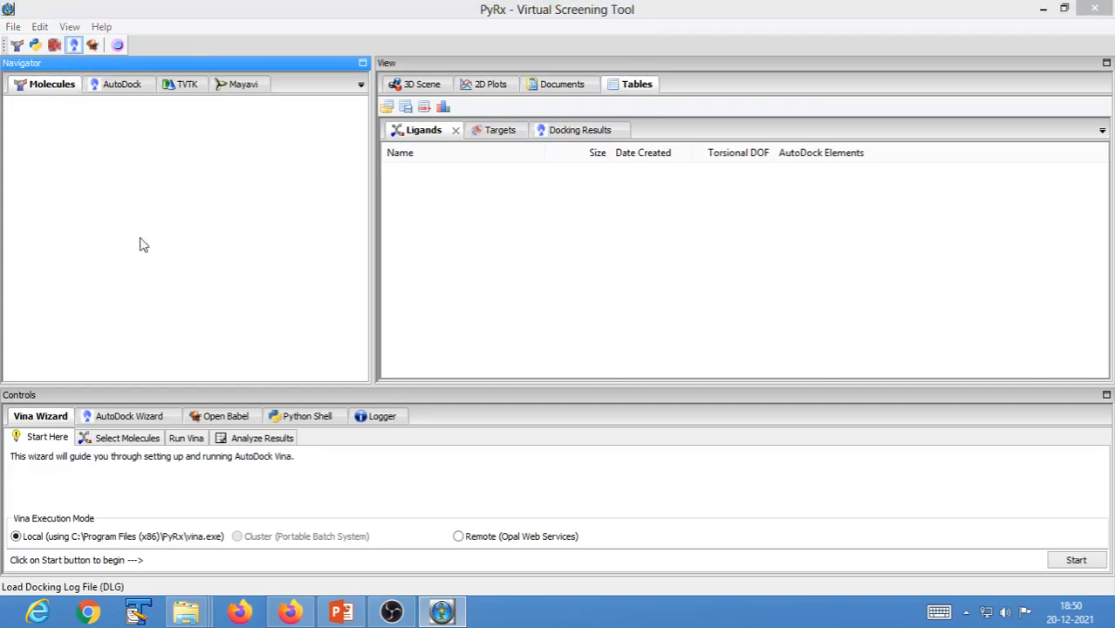
{"action": "left_click_drag", "start_coordinate": [398, 52], "coordinate": [526, 160]}
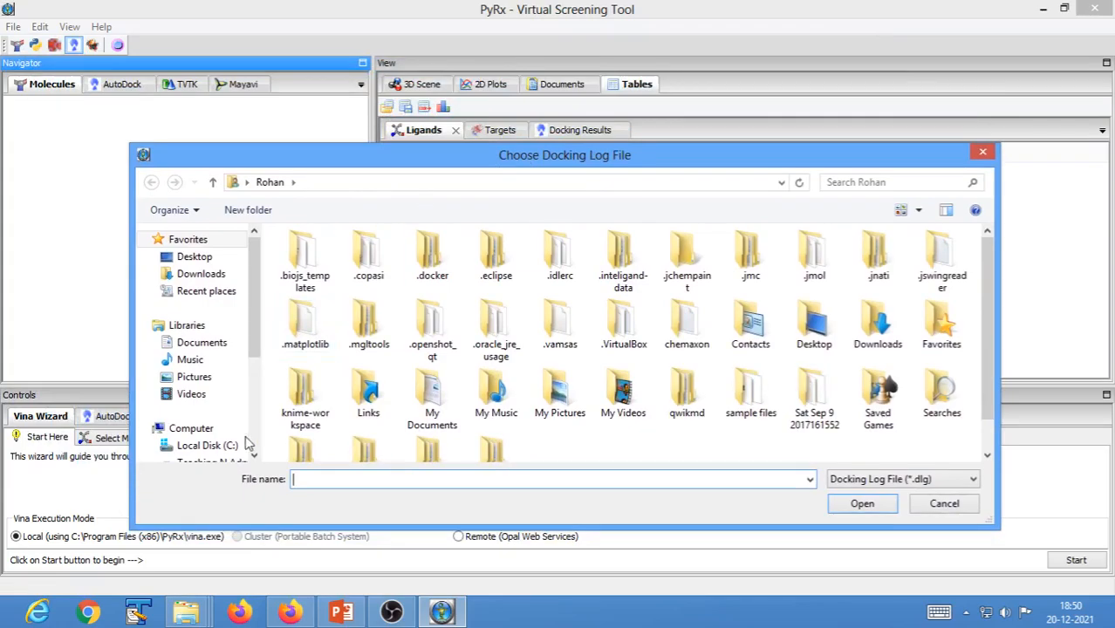
Load Apo-3nt1-chainA_2prime-Hydroxy_Flavonone_uff_E=270.40 from the 1 DLGs folder in Docking Lecture's "3 Obtaining the complexes and Interaction Analysis using LigPlot+"
{"action": "left_click", "coordinate": [194, 256]}
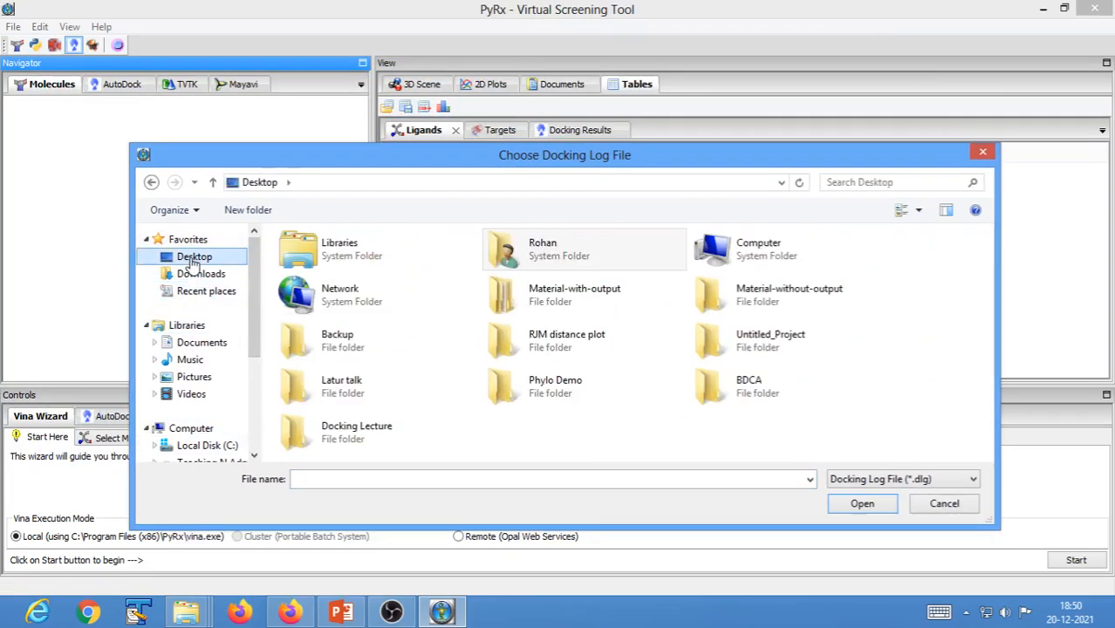
{"action": "double_click", "coordinate": [348, 439]}
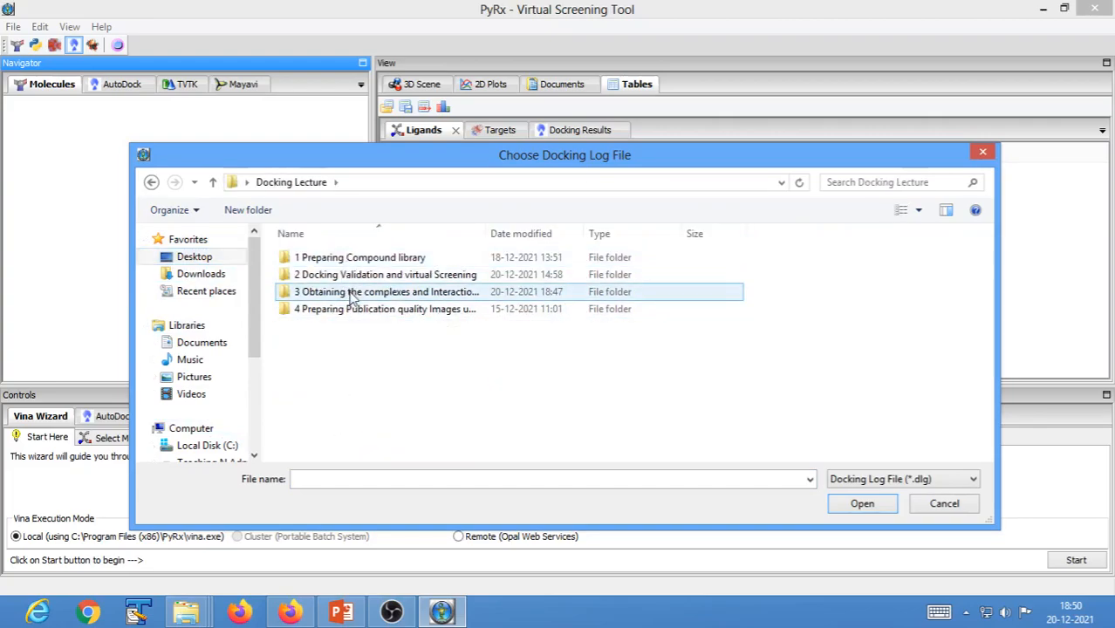
{"action": "double_click", "coordinate": [352, 296]}
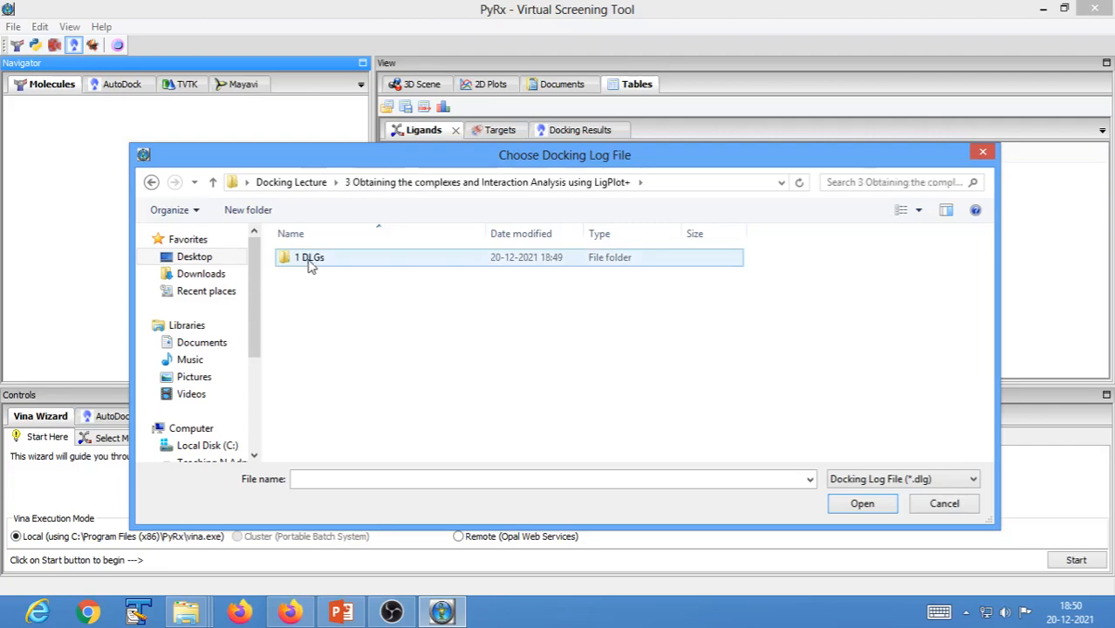
{"action": "double_click", "coordinate": [310, 260]}
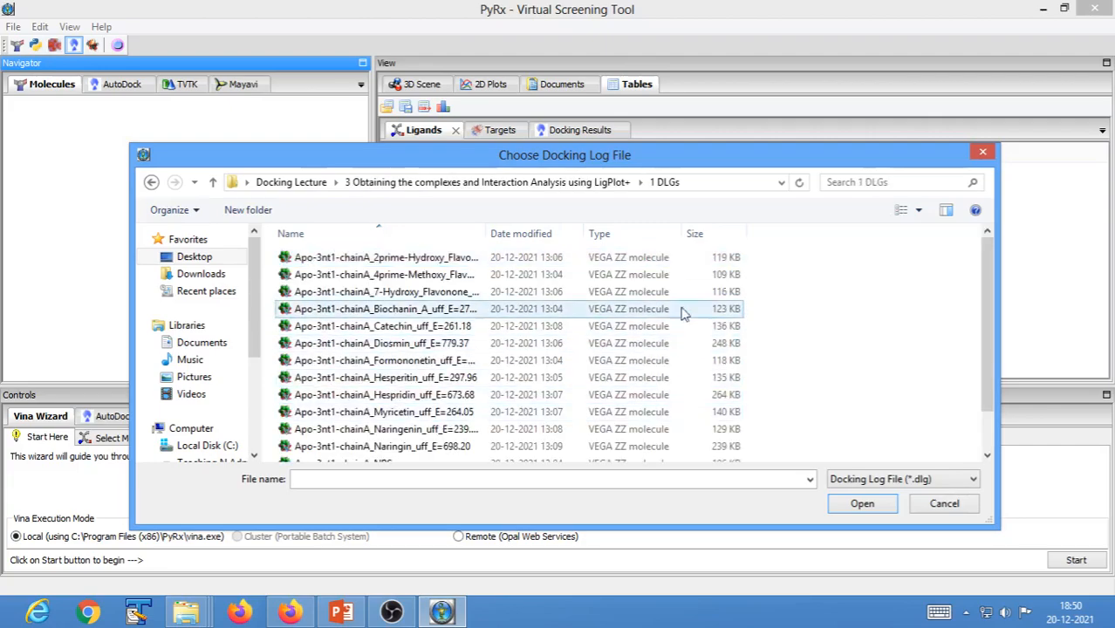
{"action": "left_click_drag", "start_coordinate": [485, 237], "coordinate": [702, 233]}
{"action": "left_click", "coordinate": [440, 261]}
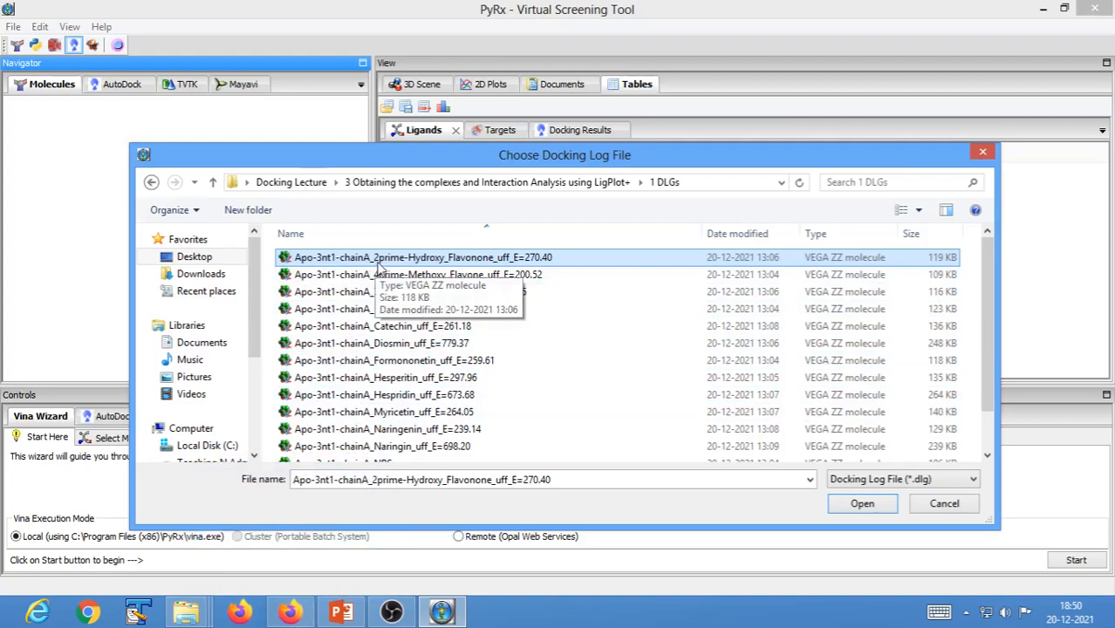
{"action": "left_click", "coordinate": [862, 515]}
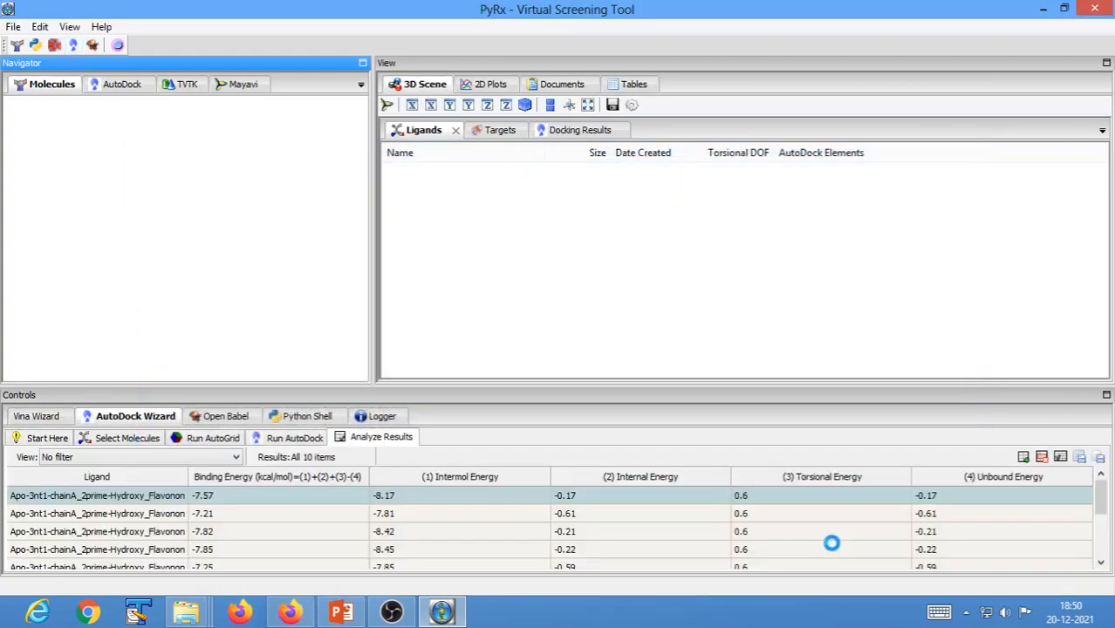
Rotate the docked 2prime-Hydroxy_Flavonone in the 3D scene and select its first pose in the docking results
{"action": "left_click_drag", "start_coordinate": [797, 302], "coordinate": [814, 331]}
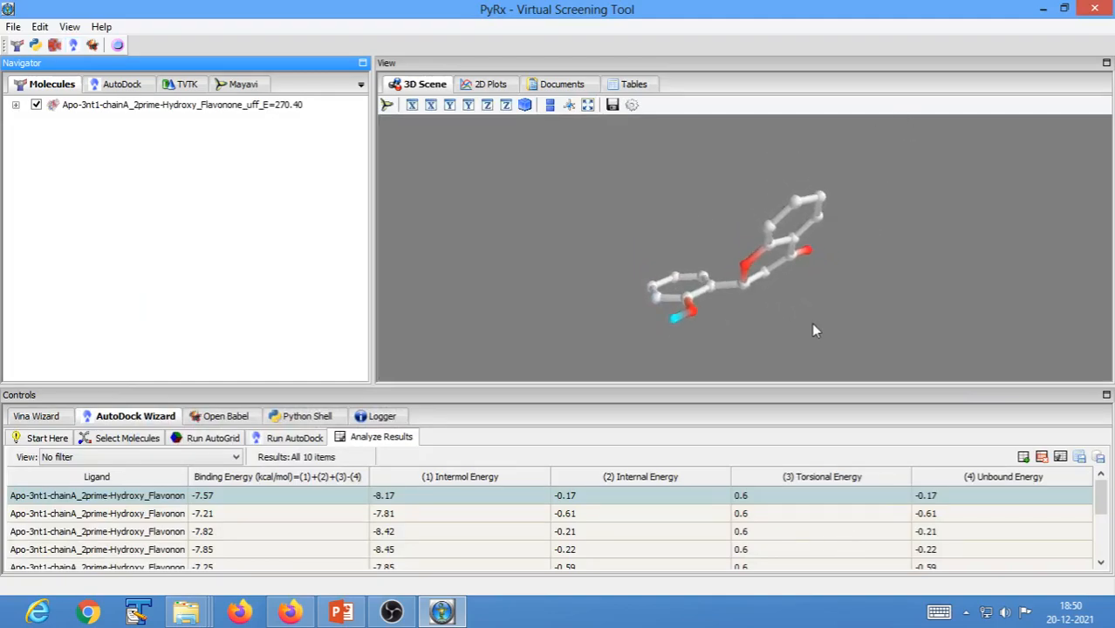
{"action": "left_click", "coordinate": [126, 499]}
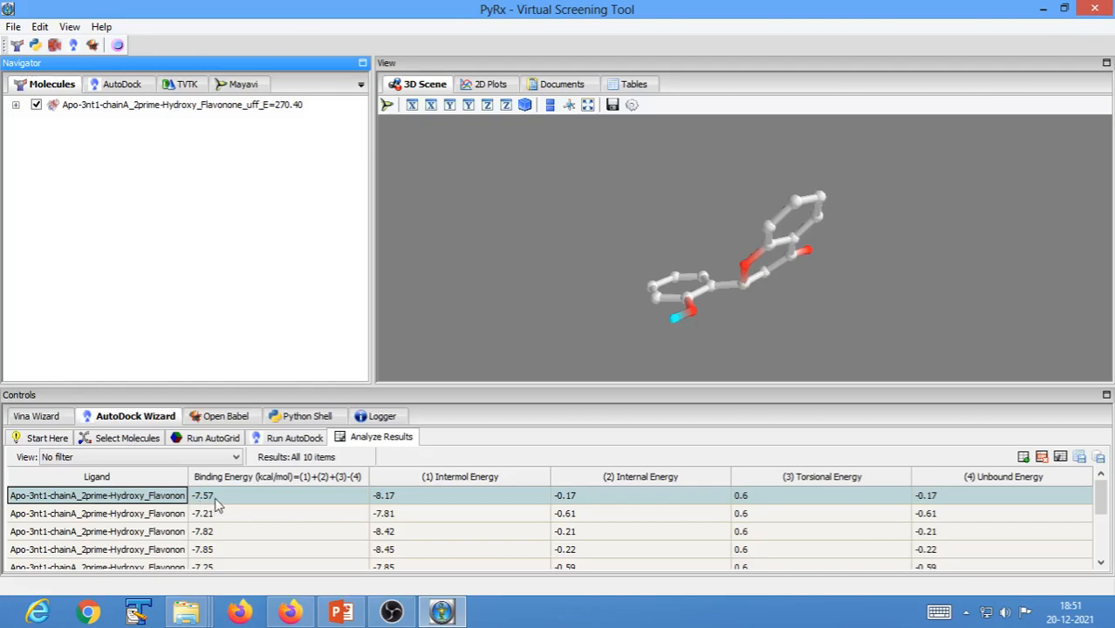
Step through the docked 2prime-Hydroxy_Flavonone poses from the second to the last, rotating the second pose in the 3D scene
{"action": "key", "text": "Down"}
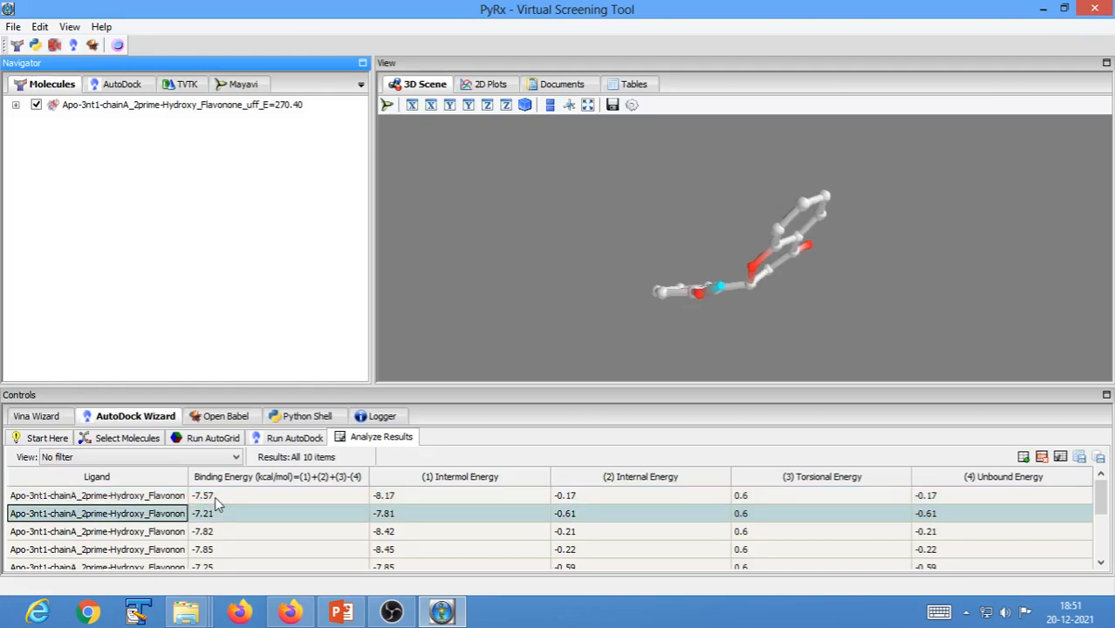
{"action": "left_click_drag", "start_coordinate": [844, 222], "coordinate": [821, 325]}
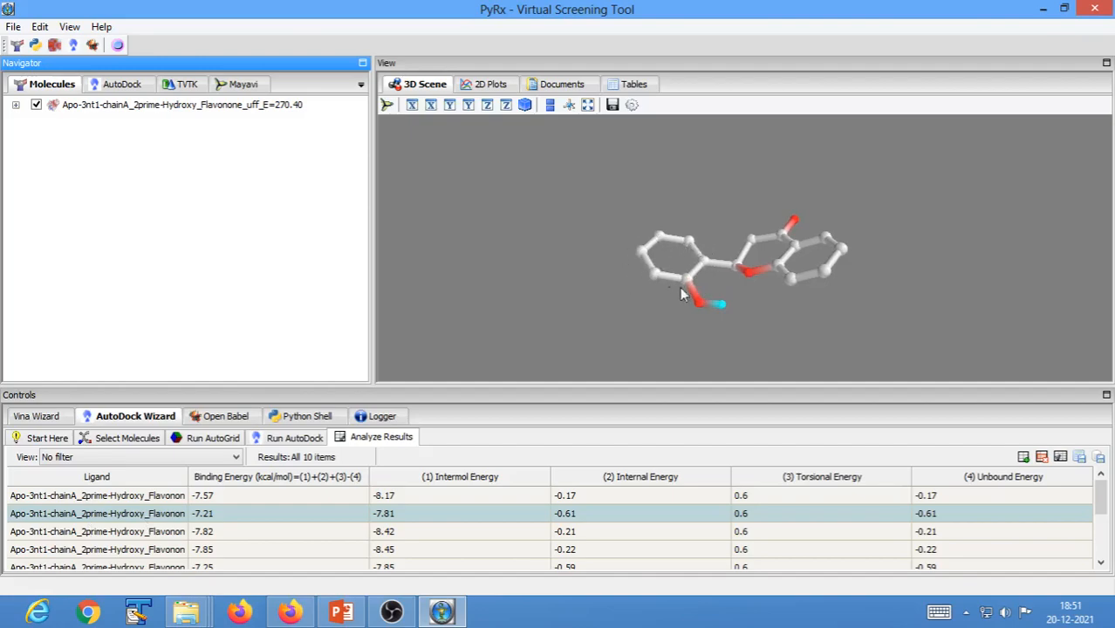
{"action": "left_click", "coordinate": [89, 517]}
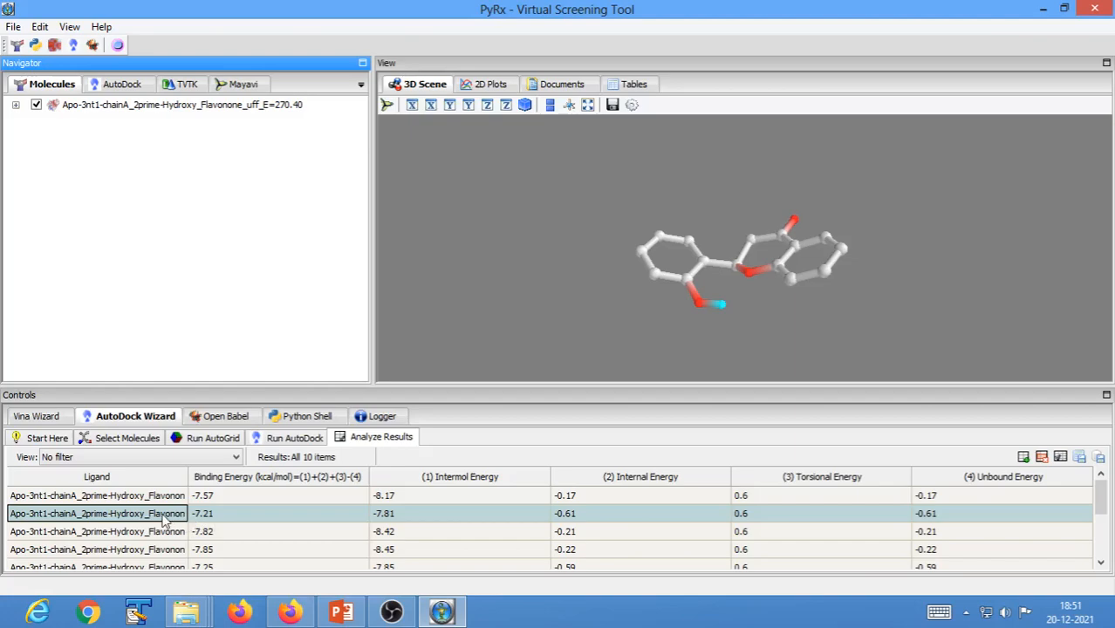
{"action": "key", "text": "Down"}
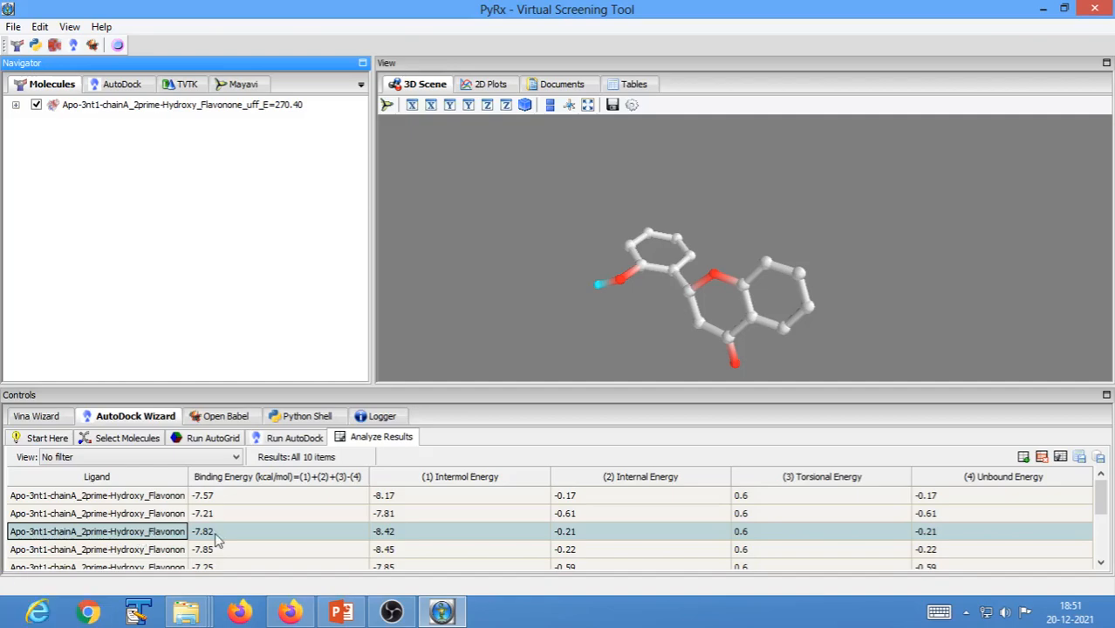
{"action": "key", "text": "Down"}
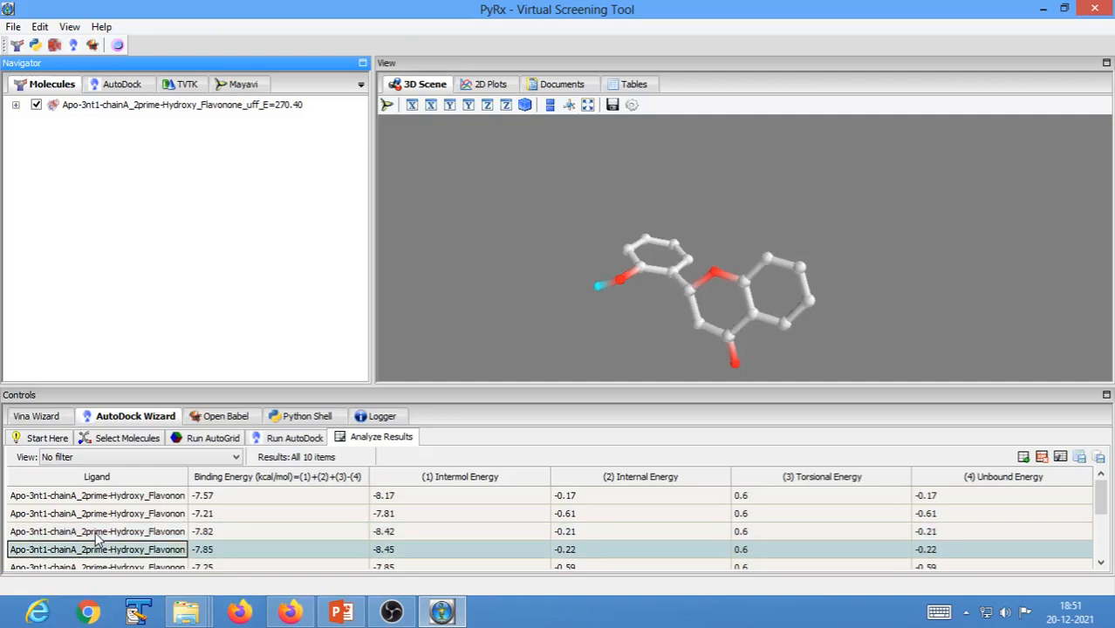
{"action": "key", "text": "Down"}
{"action": "key", "text": "Down"}
{"action": "key", "text": "Down"}
{"action": "key", "text": "Down"}
{"action": "key", "text": "Down"}
{"action": "key", "text": "Down"}
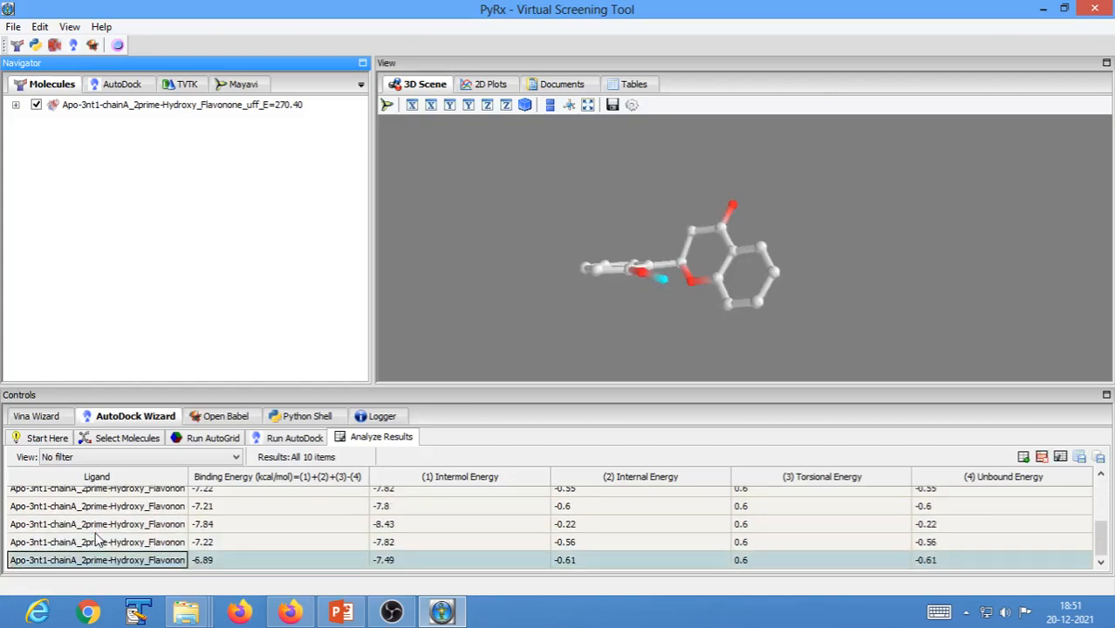
Run back and forth through all ten docked poses to compare their orientations, finishing on the first pose
{"action": "key", "text": "Up"}
{"action": "key", "text": "Up"}
{"action": "key", "text": "Up"}
{"action": "key", "text": "Up"}
{"action": "key", "text": "Up"}
{"action": "key", "text": "Up"}
{"action": "key", "text": "Up"}
{"action": "key", "text": "Up"}
{"action": "key", "text": "Up"}
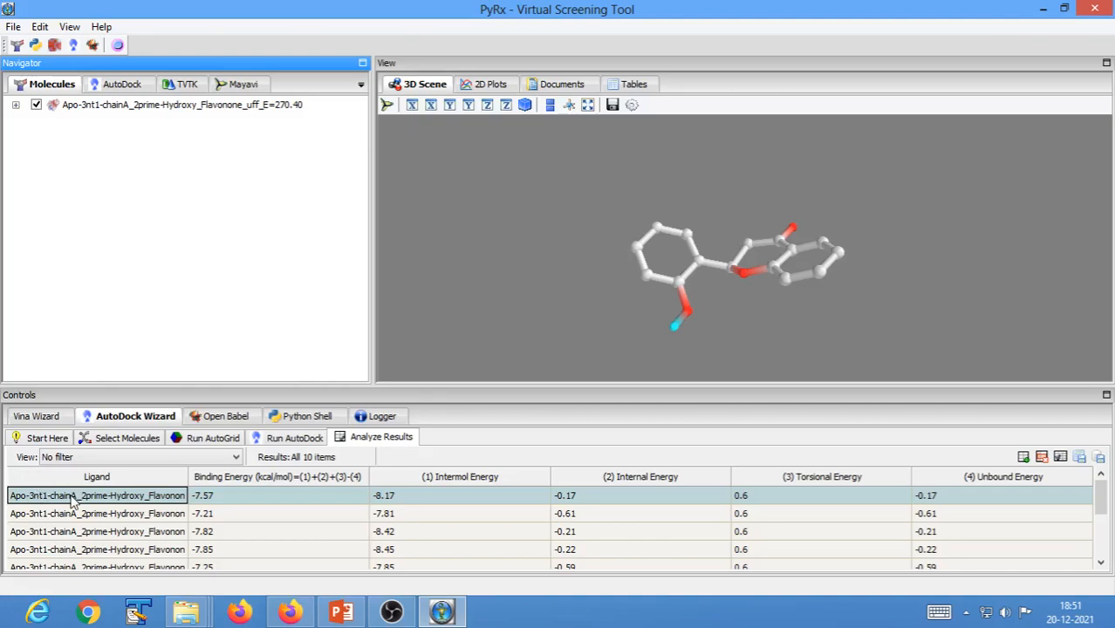
{"action": "key", "text": "Down"}
{"action": "key", "text": "Down"}
{"action": "key", "text": "Down"}
{"action": "key", "text": "Down"}
{"action": "key", "text": "Down"}
{"action": "key", "text": "Down"}
{"action": "key", "text": "Down"}
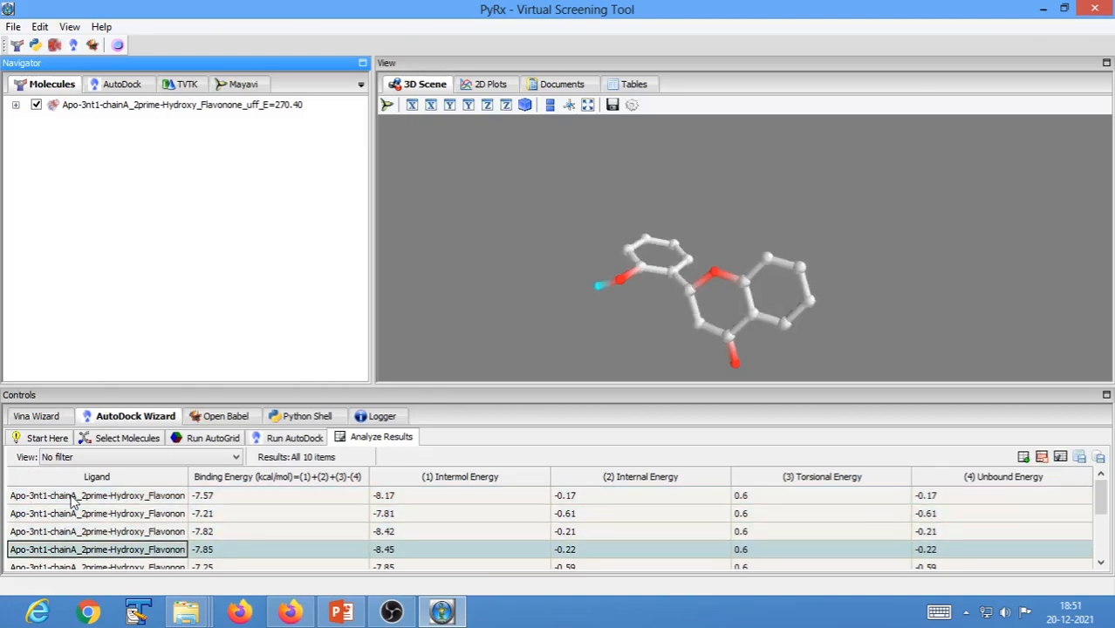
{"action": "key", "text": "Down"}
{"action": "key", "text": "Down"}
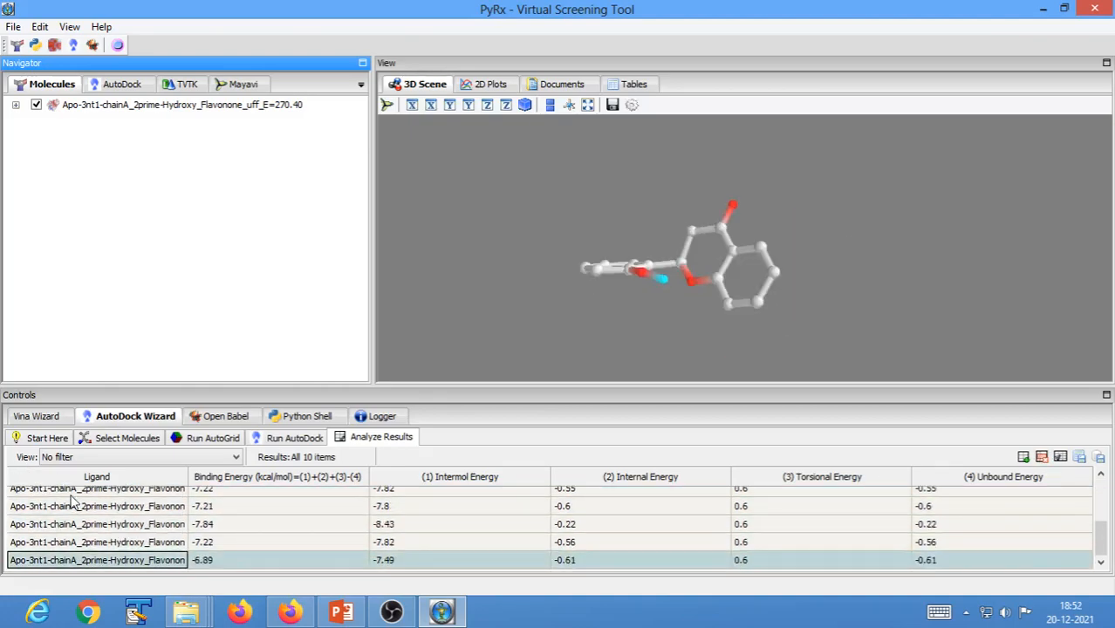
{"action": "key", "text": "Up"}
{"action": "key", "text": "Up"}
{"action": "key", "text": "Up"}
{"action": "key", "text": "Up"}
{"action": "key", "text": "Up"}
{"action": "key", "text": "Up"}
{"action": "key", "text": "Up"}
{"action": "key", "text": "Up"}
{"action": "key", "text": "Up"}
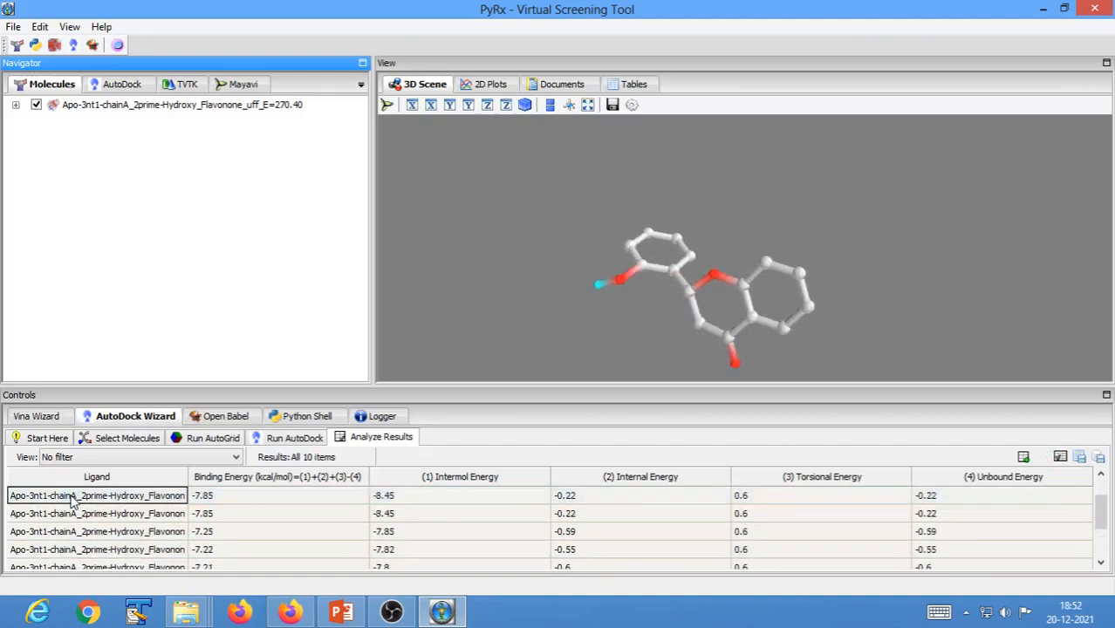
{"action": "key", "text": "Down"}
{"action": "key", "text": "Down"}
{"action": "key", "text": "Down"}
{"action": "key", "text": "Down"}
{"action": "key", "text": "Down"}
{"action": "key", "text": "Down"}
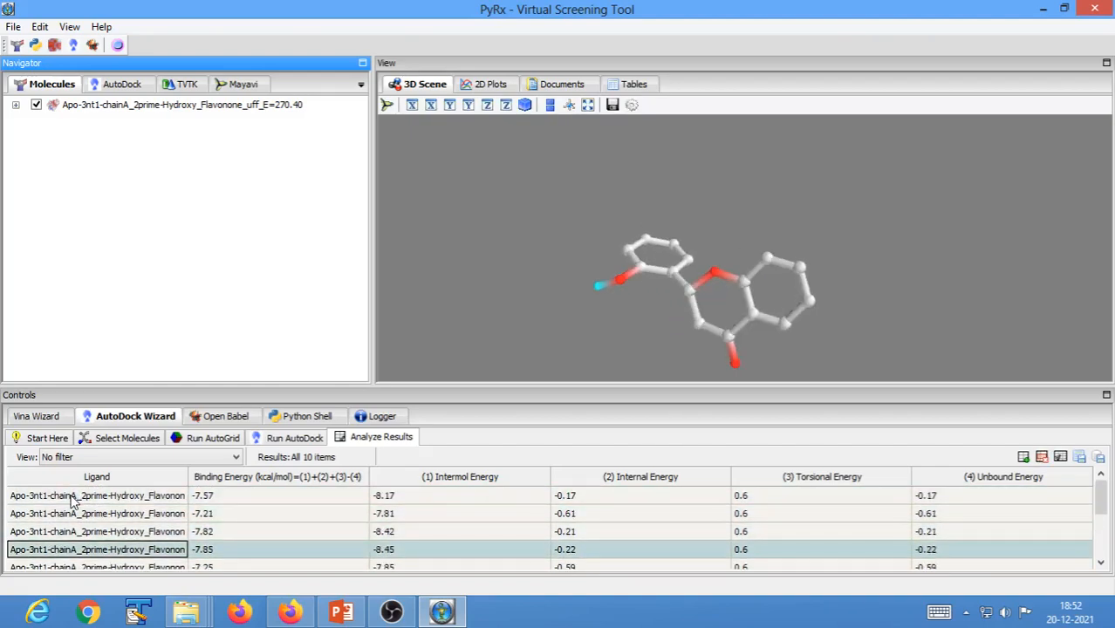
{"action": "key", "text": "Down"}
{"action": "key", "text": "Down"}
{"action": "key", "text": "Down"}
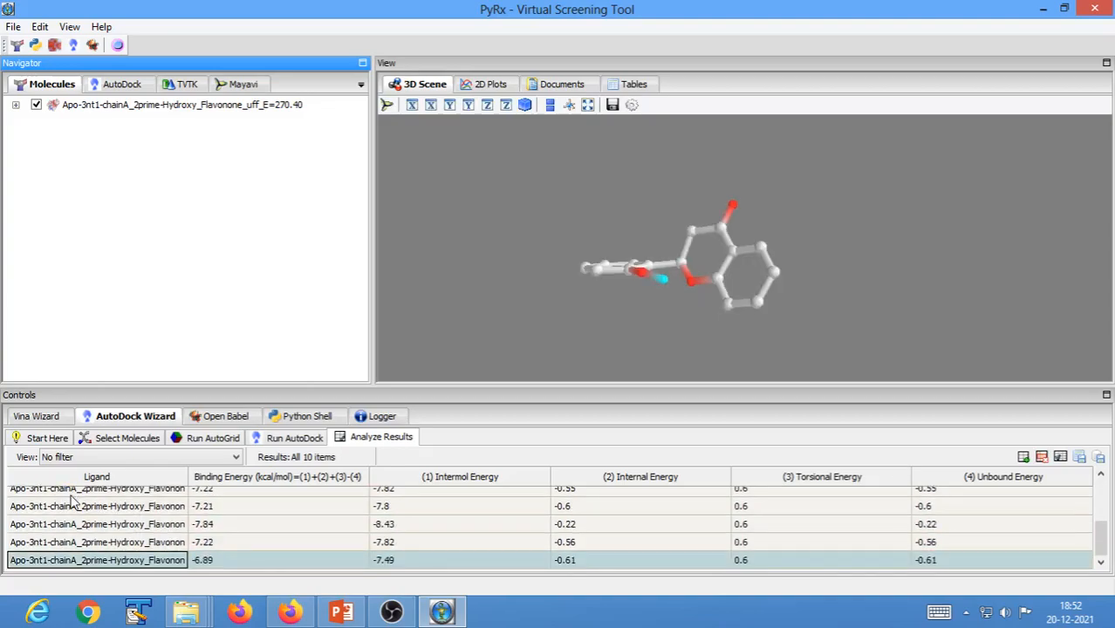
{"action": "key", "text": "Up"}
{"action": "key", "text": "Up"}
{"action": "key", "text": "Up"}
{"action": "key", "text": "Up"}
{"action": "key", "text": "Up"}
{"action": "key", "text": "Up"}
{"action": "key", "text": "Up"}
{"action": "key", "text": "Up"}
{"action": "key", "text": "Up"}
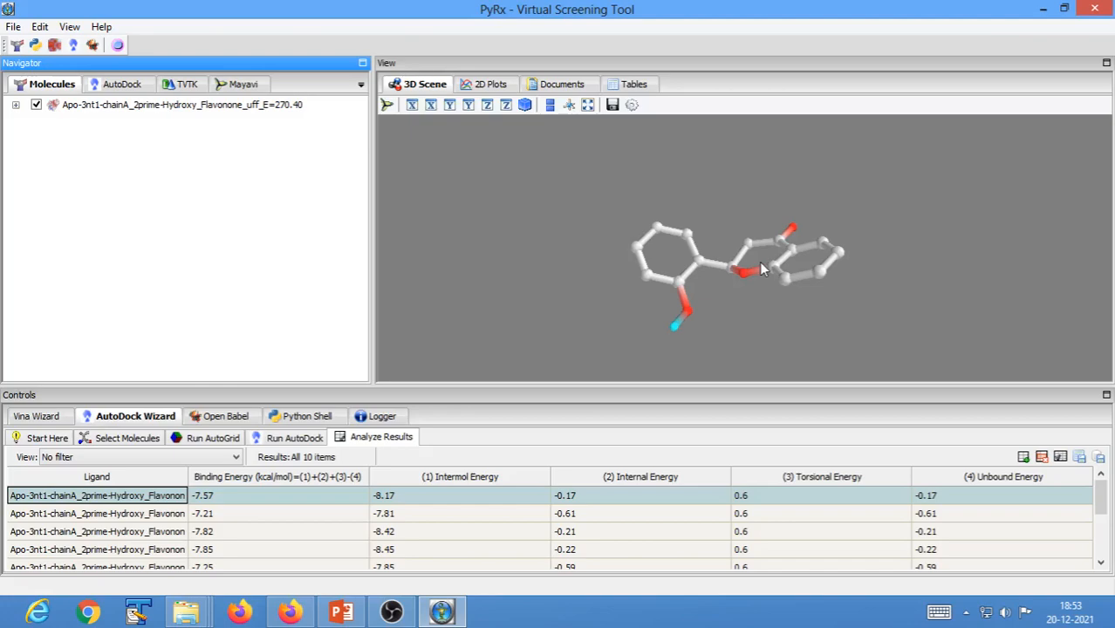
Rotate the first docked pose in the 3D scene to examine its geometry from several angles
{"action": "left_click_drag", "start_coordinate": [766, 324], "coordinate": [777, 302]}
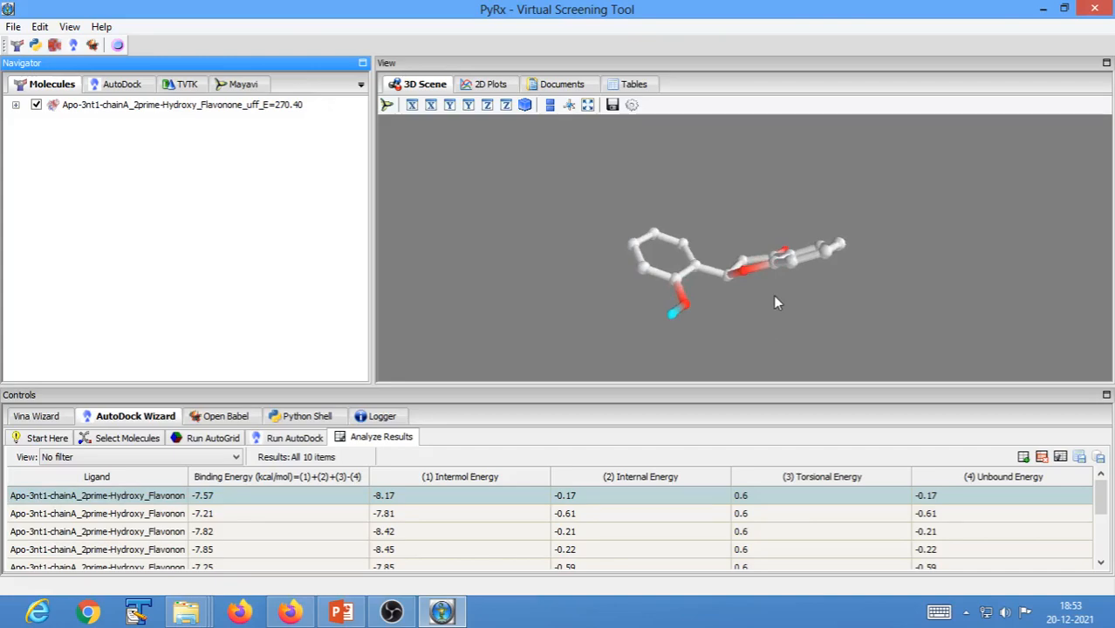
{"action": "left_click_drag", "start_coordinate": [777, 303], "coordinate": [715, 298]}
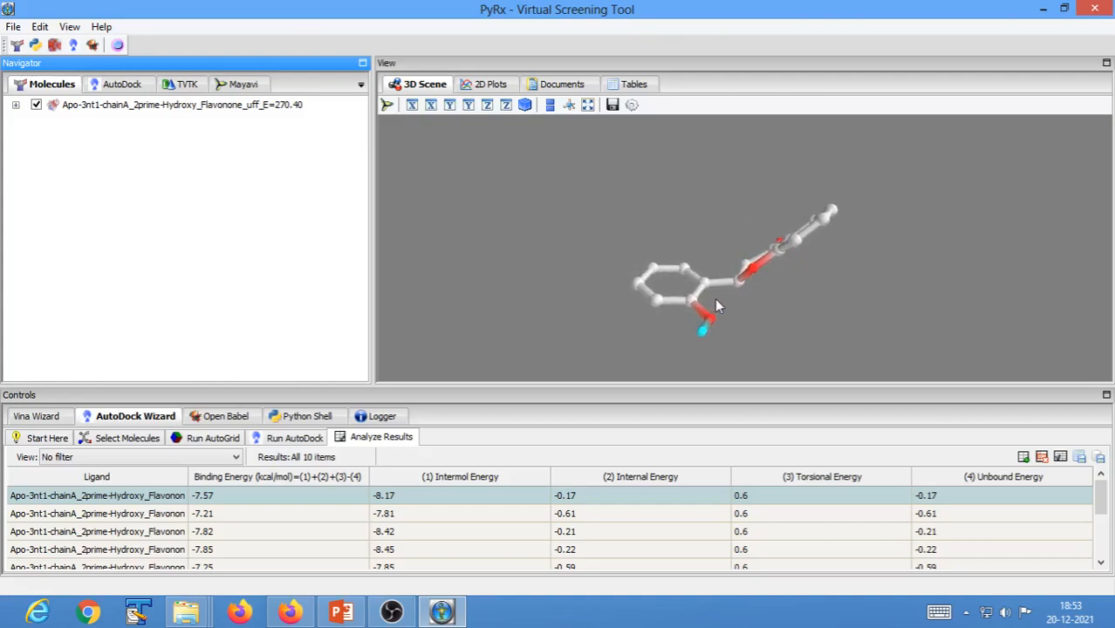
{"action": "left_click_drag", "start_coordinate": [716, 235], "coordinate": [855, 298]}
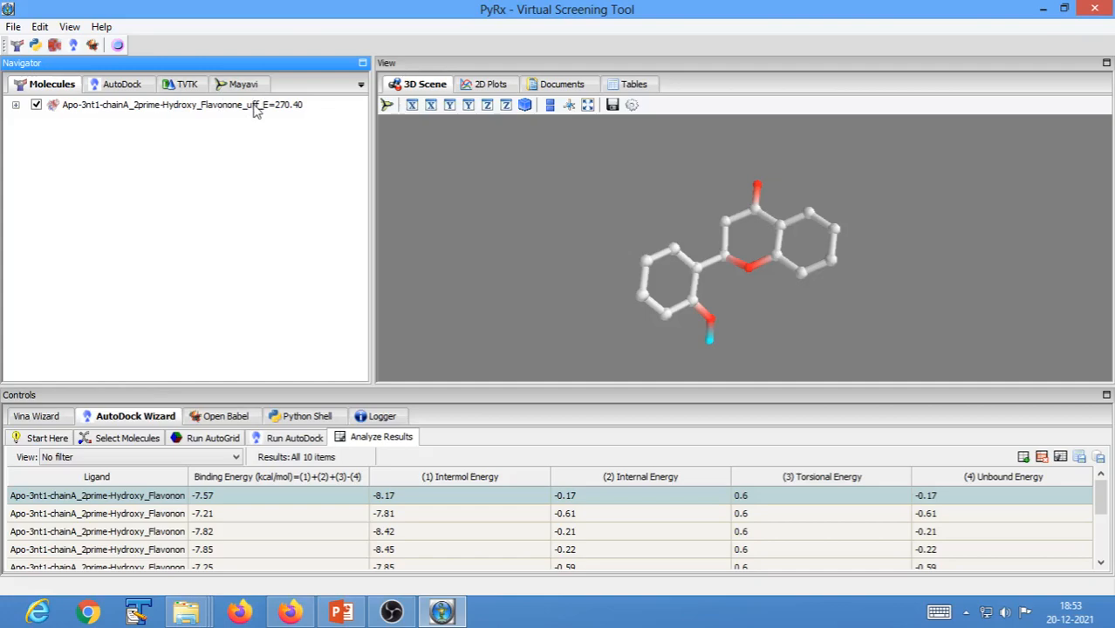
{"action": "left_click_drag", "start_coordinate": [676, 328], "coordinate": [577, 223]}
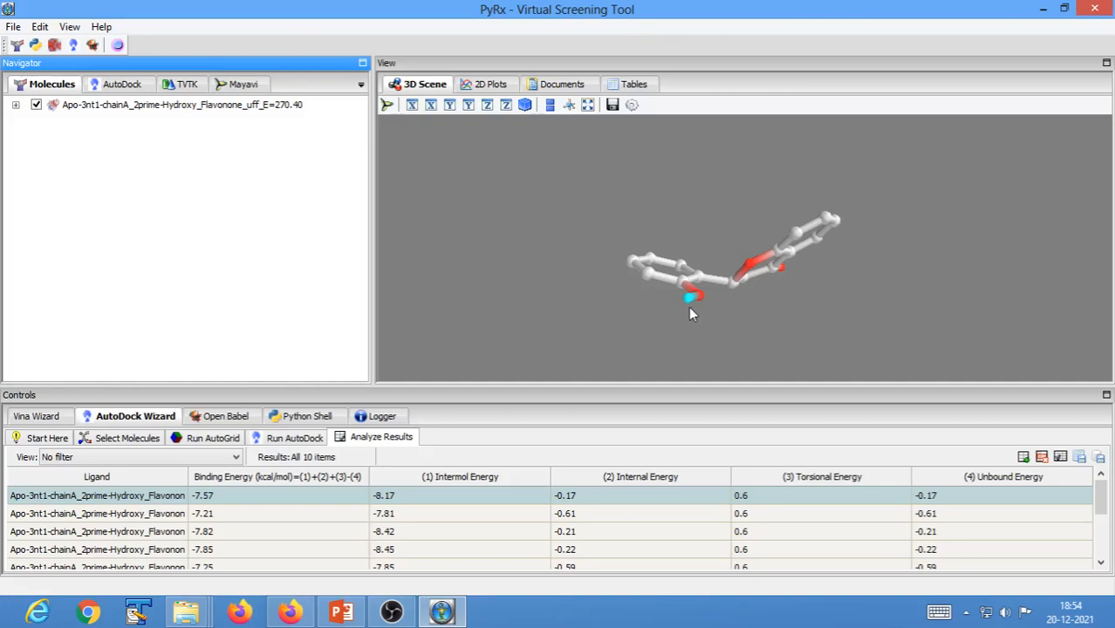
Start exporting the docking results as SDF, and create and open a 2 Poses folder in "3 Obtaining the complexes and Interaction Analysis using LigPlot+"
{"action": "left_click", "coordinate": [1100, 462]}
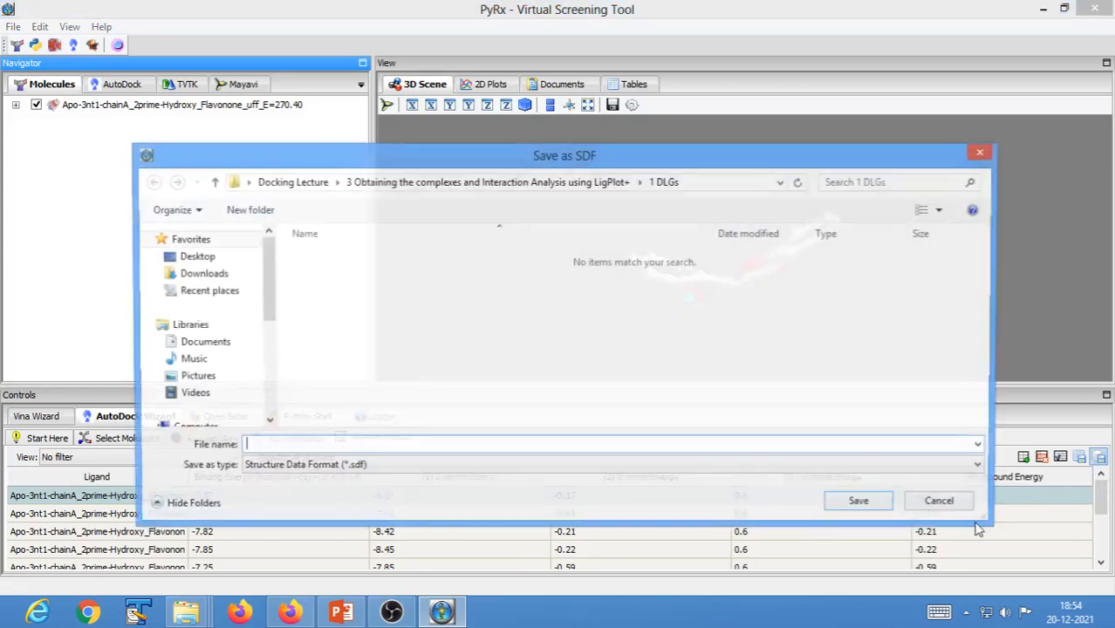
{"action": "left_click", "coordinate": [534, 185]}
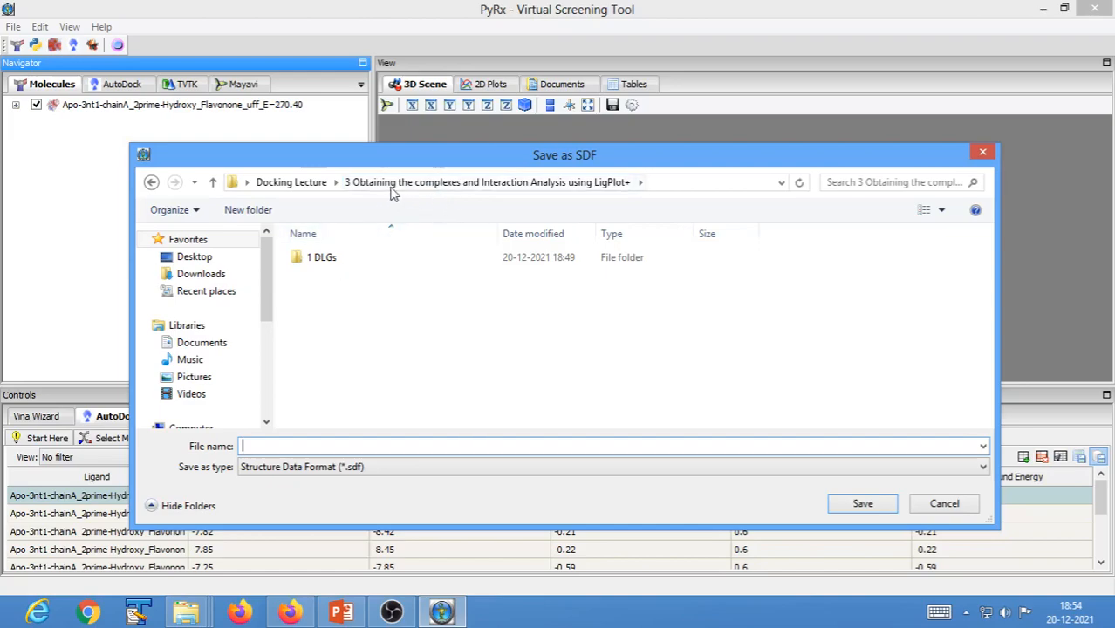
{"action": "right_click", "coordinate": [327, 308]}
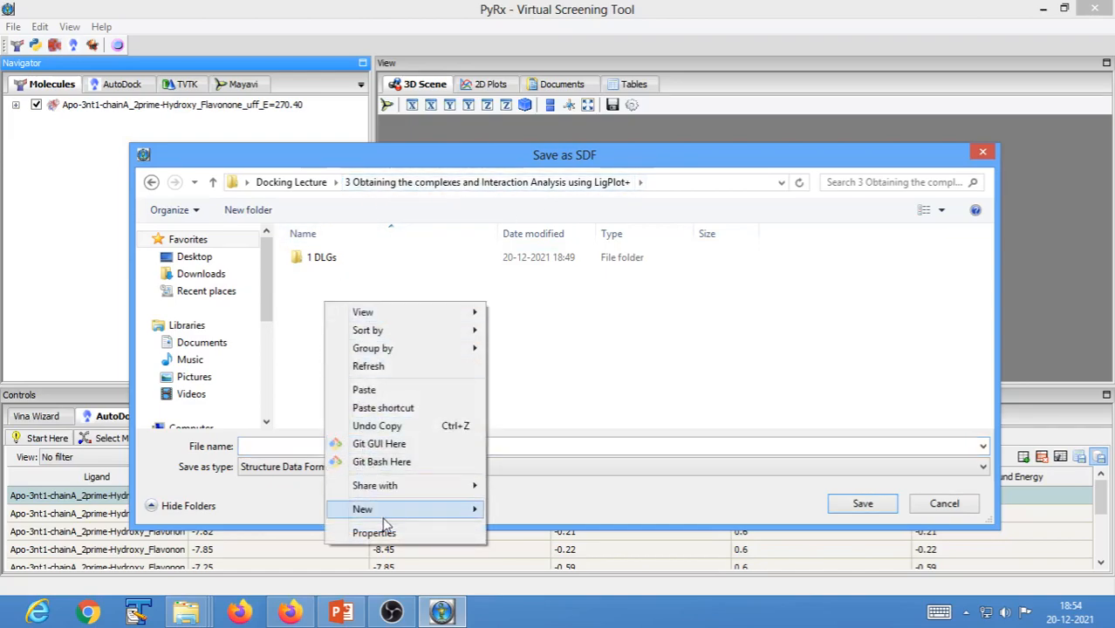
{"action": "mouse_move", "coordinate": [388, 513]}
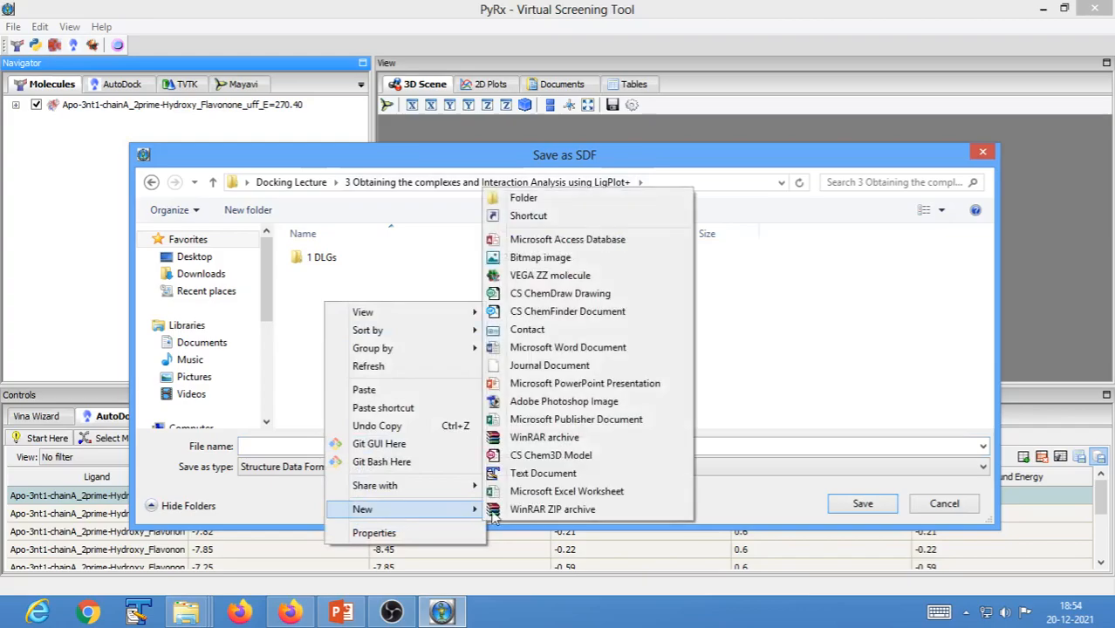
{"action": "left_click", "coordinate": [523, 199]}
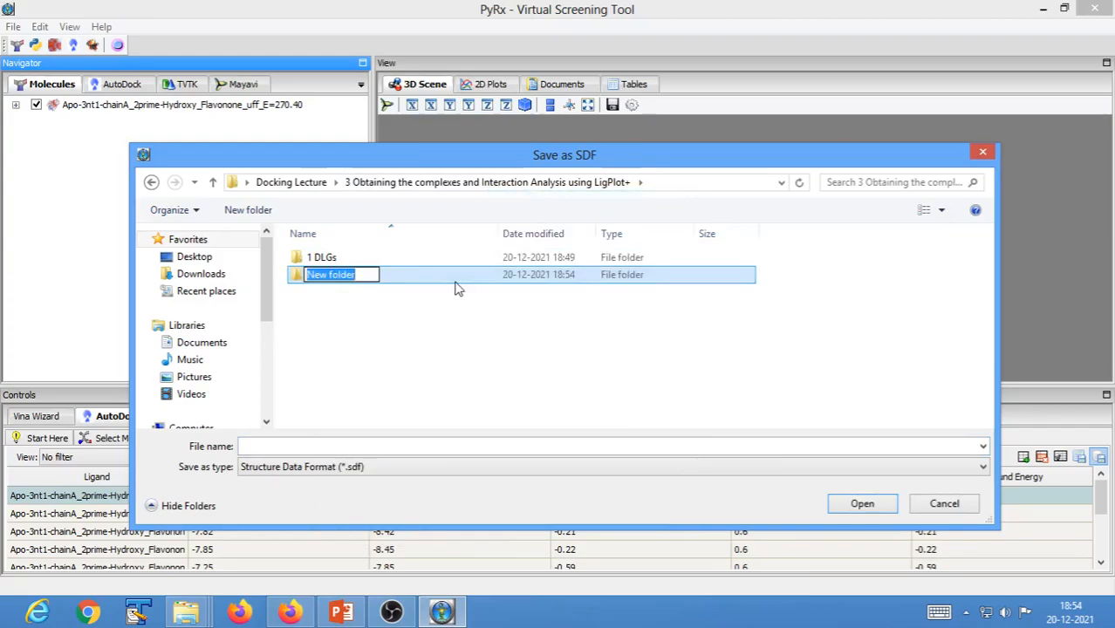
{"action": "type", "text": "2 Poses"}
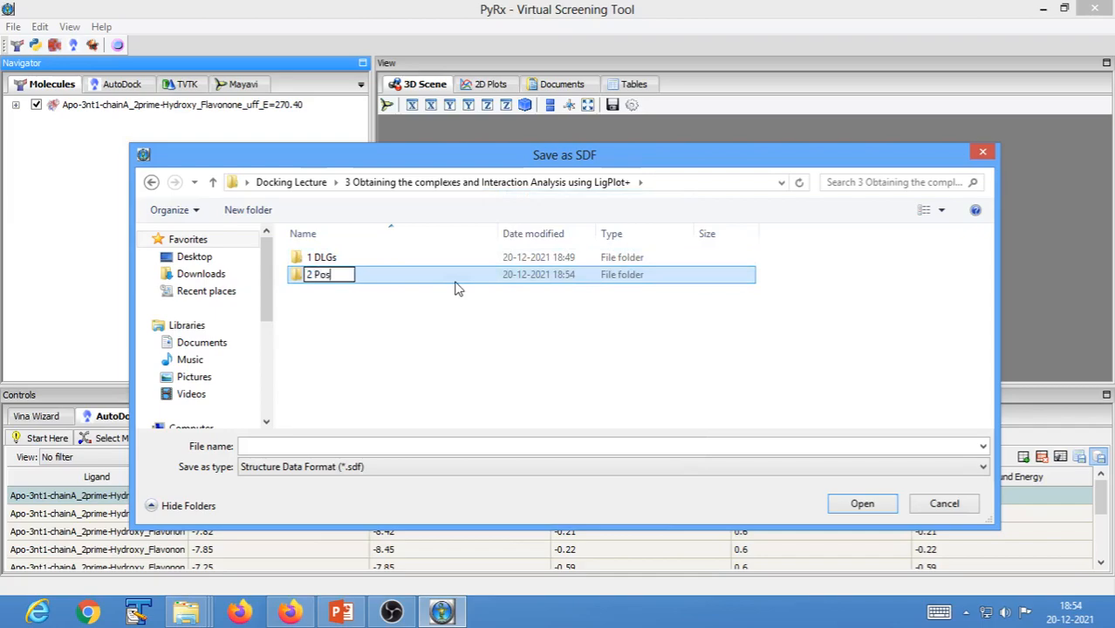
{"action": "left_click", "coordinate": [391, 355]}
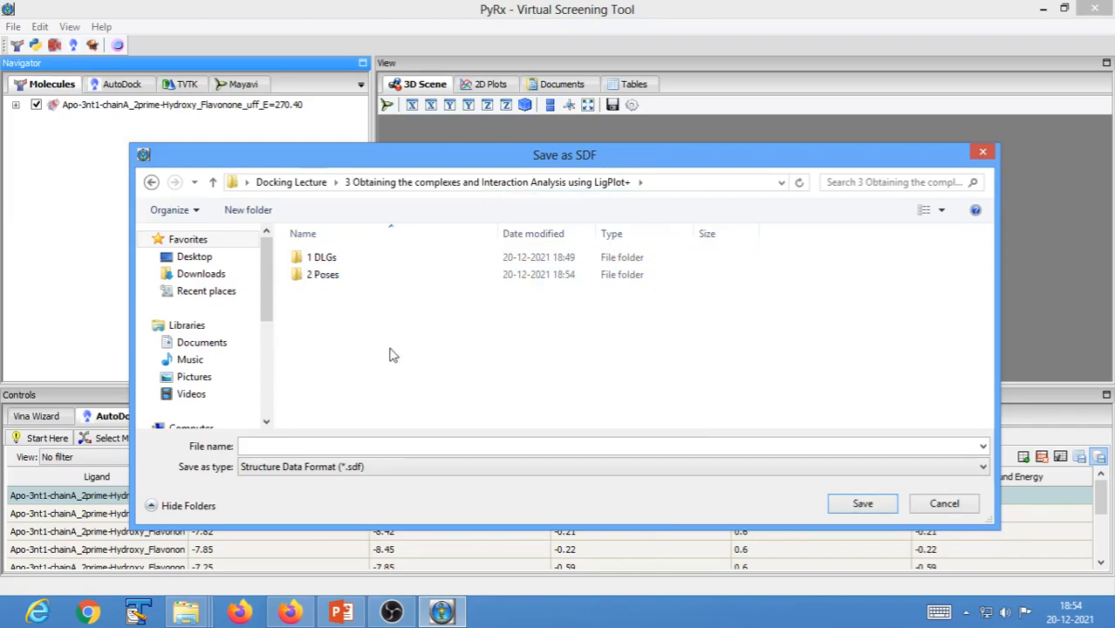
{"action": "left_click", "coordinate": [332, 281]}
{"action": "double_click", "coordinate": [331, 277]}
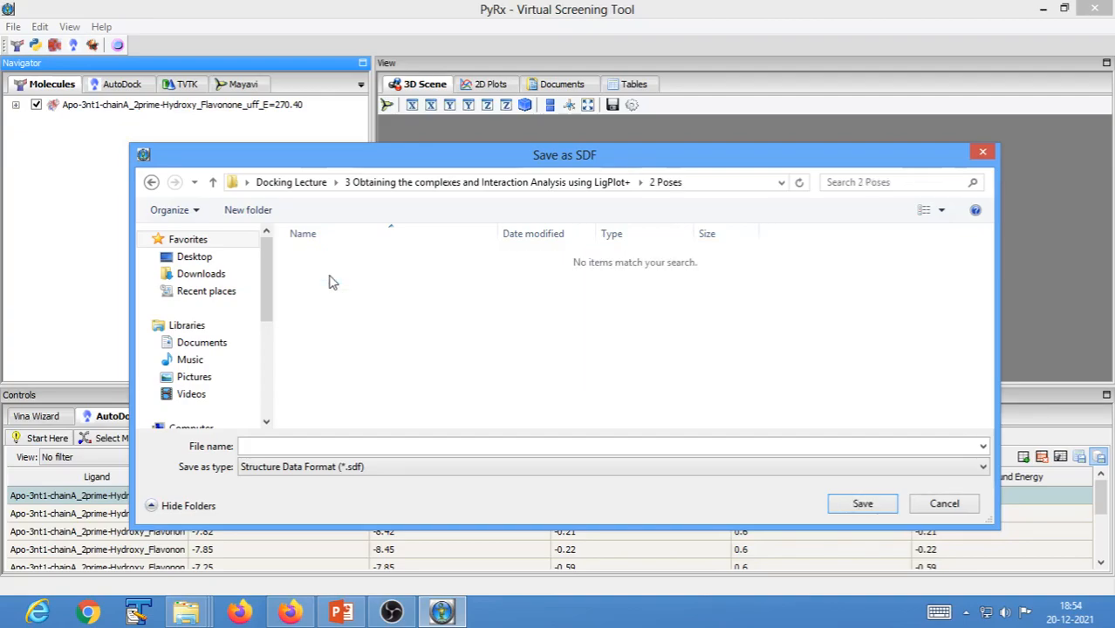
Save the docked poses as 2prime-Hydroxy_flavone_Allposes in Structure Data Format in the 2 Poses folder
{"action": "left_click_drag", "start_coordinate": [357, 164], "coordinate": [439, 81]}
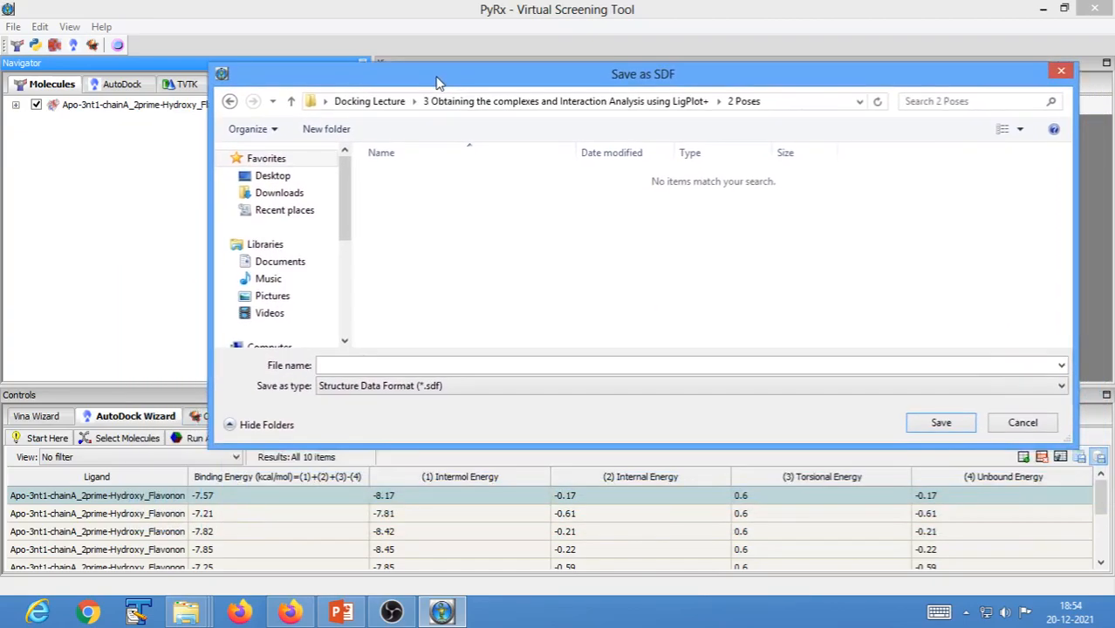
{"action": "left_click", "coordinate": [338, 365]}
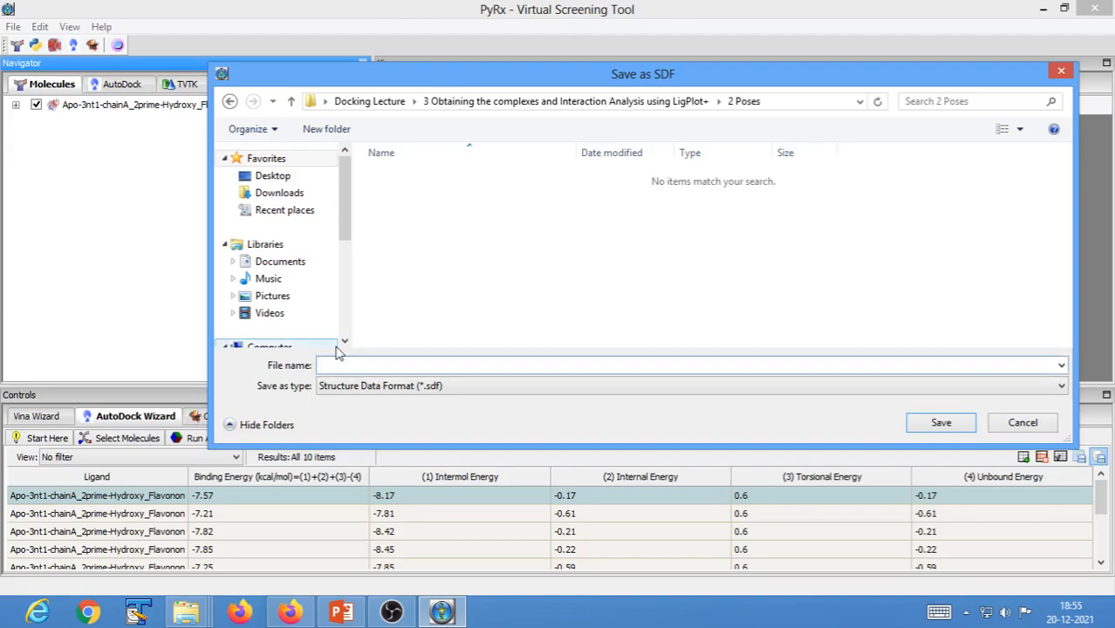
{"action": "type", "text": "2prime"}
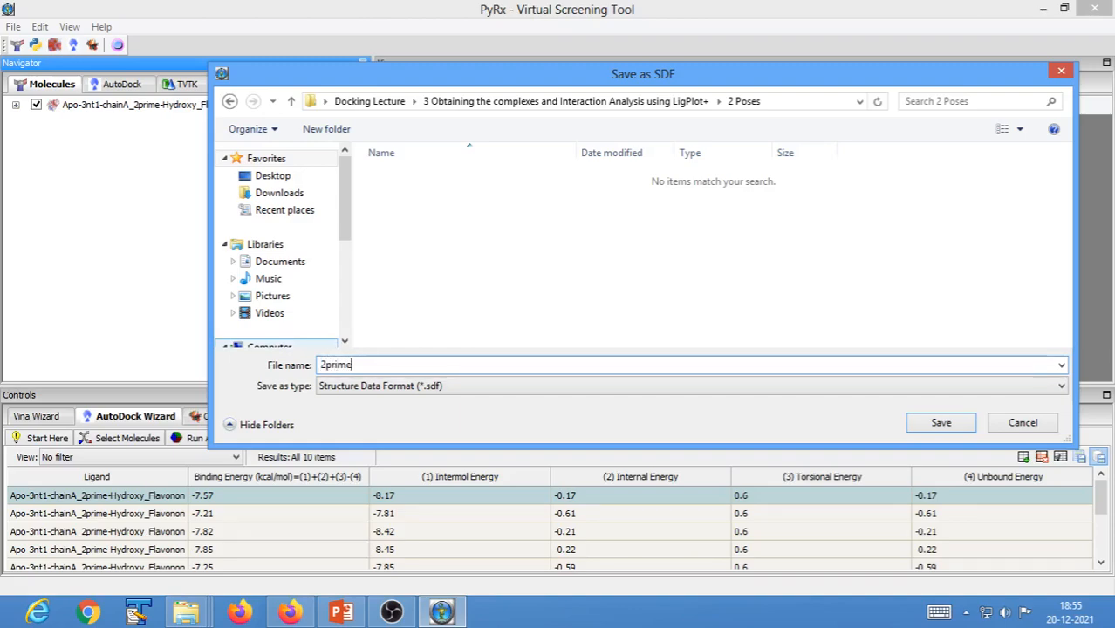
{"action": "type", "text": "-Hydroxy_flavone_"}
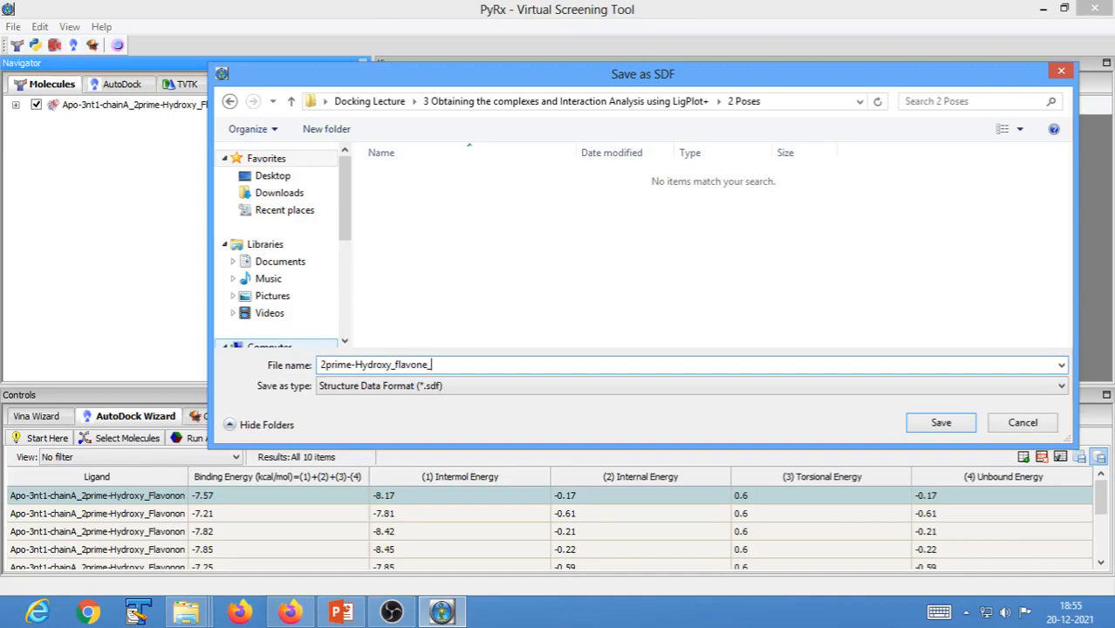
{"action": "type", "text": "llposes"}
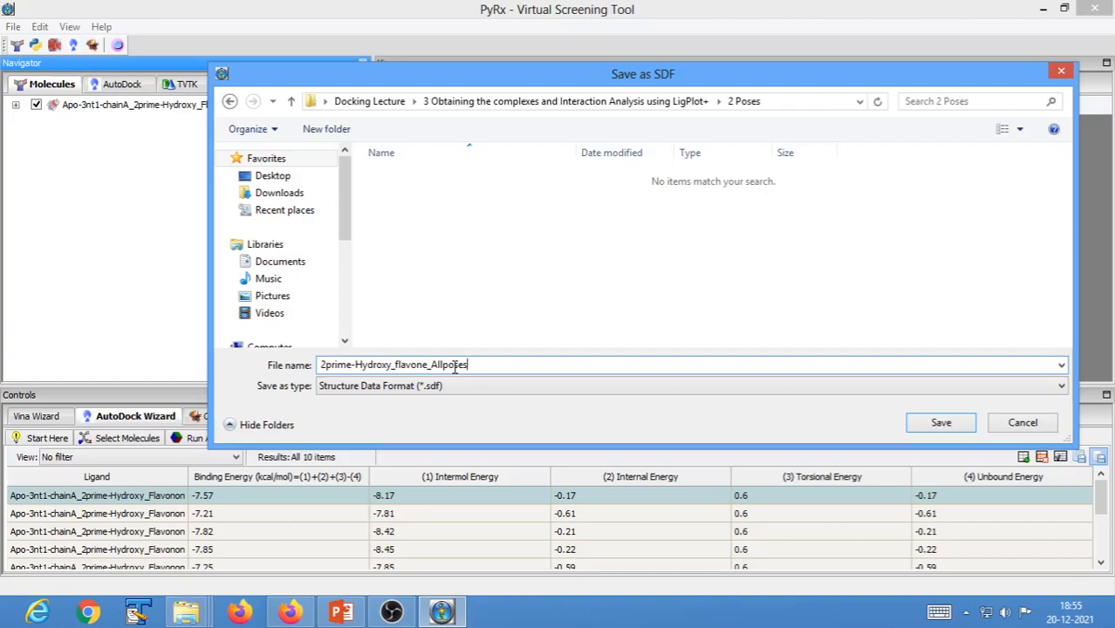
{"action": "left_click", "coordinate": [941, 423]}
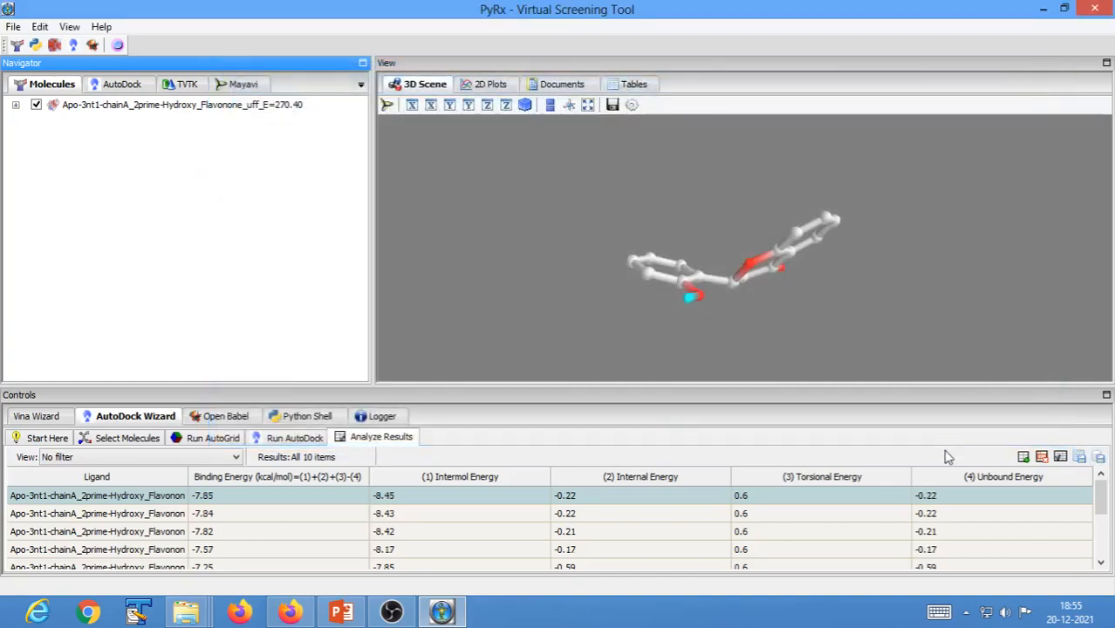
Switch to File Explorer, check the exported SDF file in the 2 Poses folder, and return to PyRx
{"action": "left_click", "coordinate": [1041, 18]}
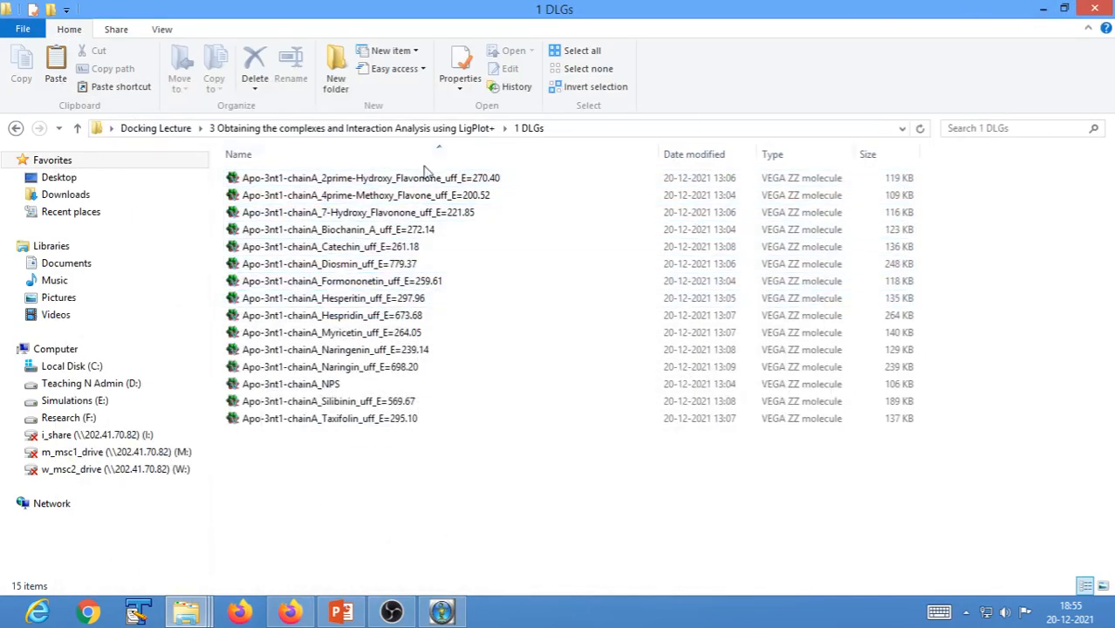
{"action": "left_click", "coordinate": [345, 131]}
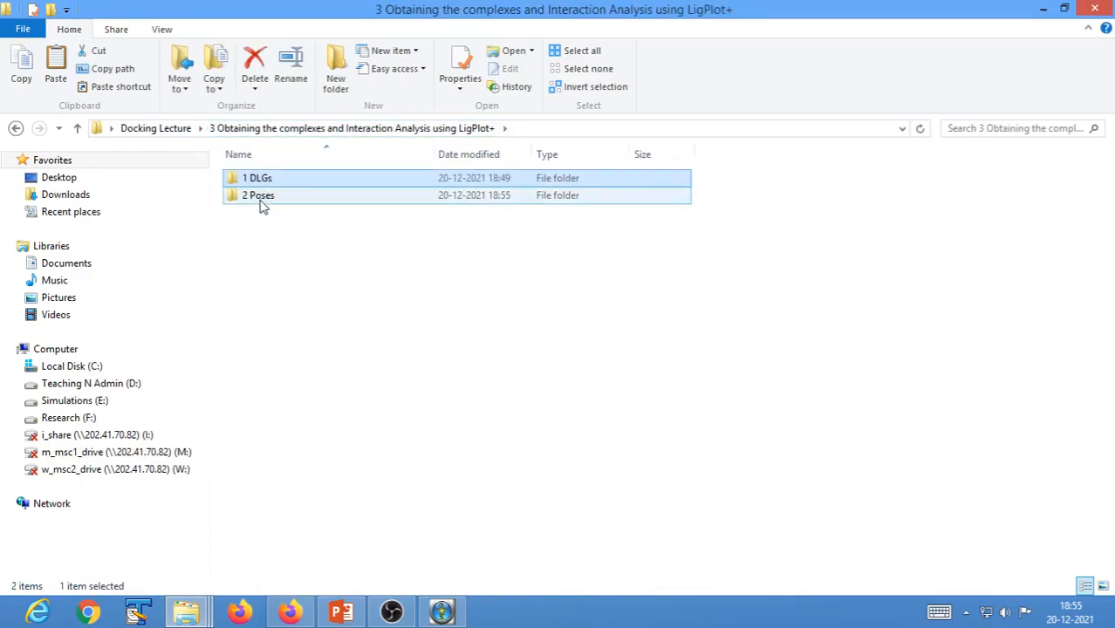
{"action": "double_click", "coordinate": [262, 197]}
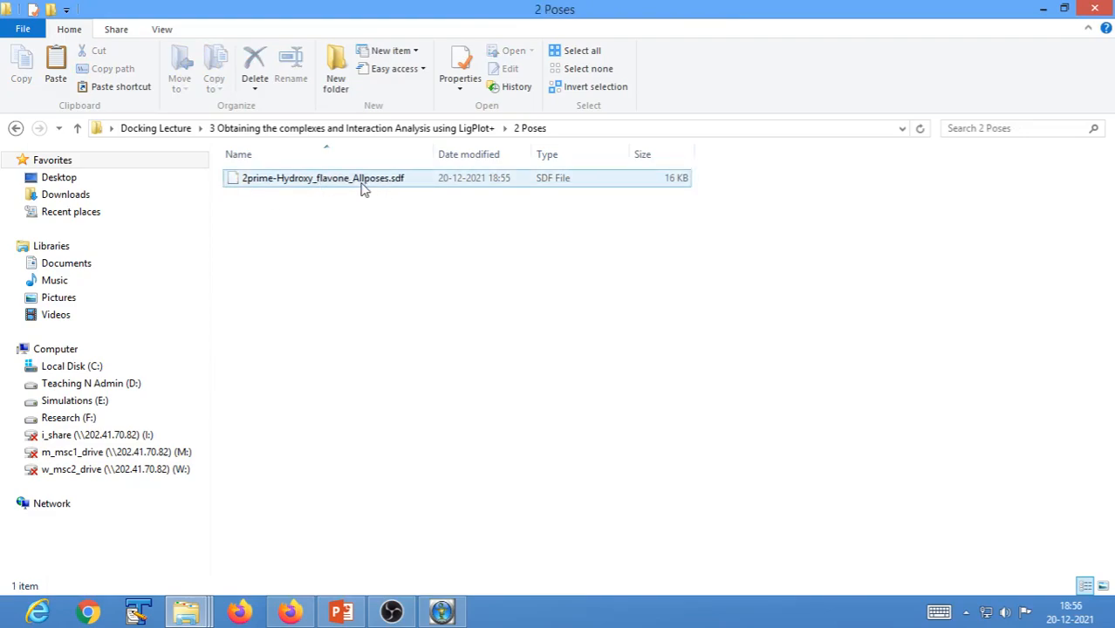
{"action": "left_click", "coordinate": [445, 614]}
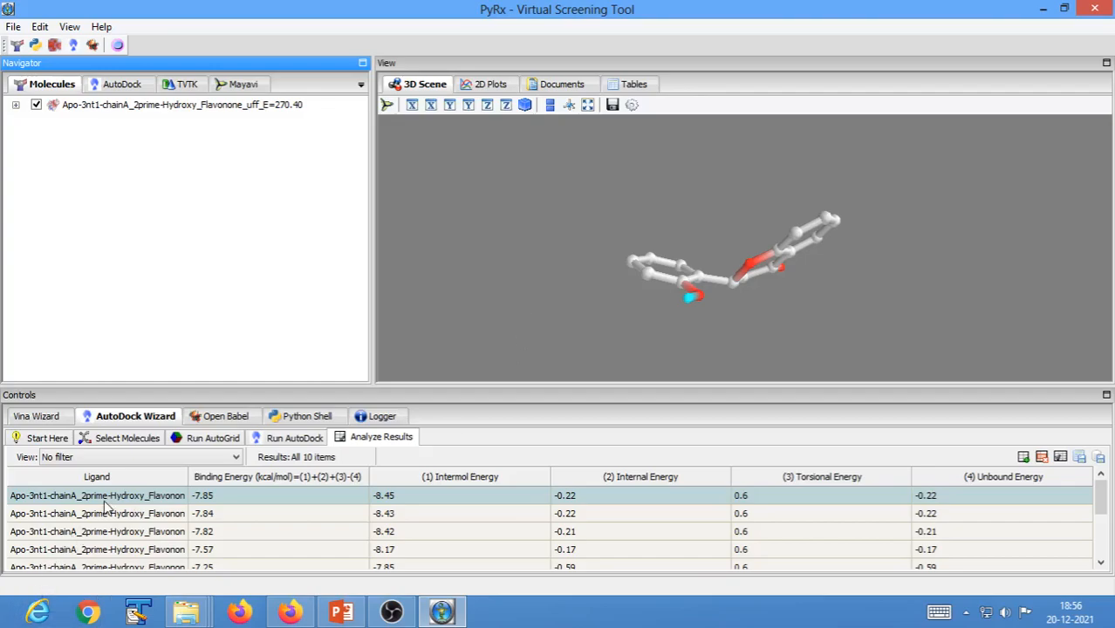
Step through the docked poses in the AutoDock results from the first to the last, examining each conformation in the 3D scene
{"action": "left_click", "coordinate": [1042, 9]}
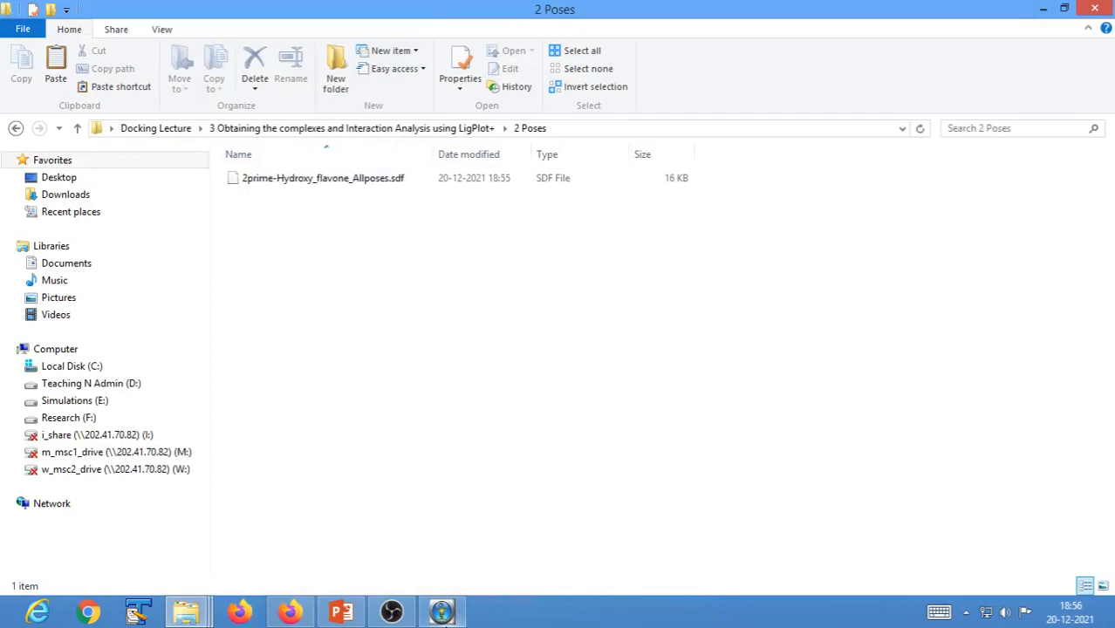
{"action": "left_click", "coordinate": [442, 611]}
{"action": "left_click", "coordinate": [137, 497]}
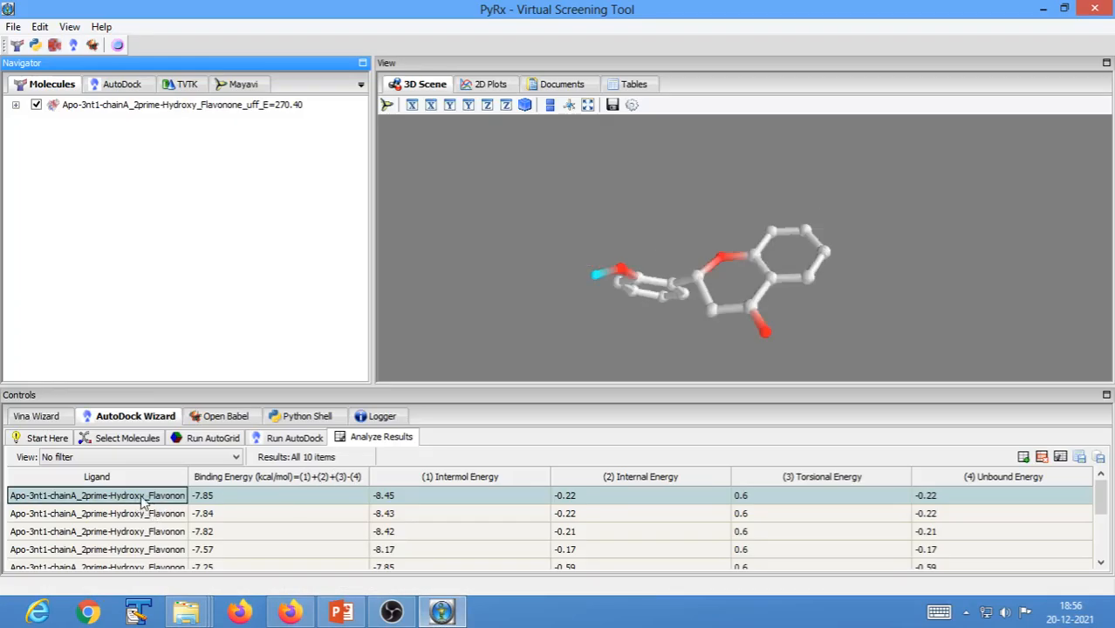
{"action": "key", "text": "Down"}
{"action": "key", "text": "Down"}
{"action": "key", "text": "Down"}
{"action": "key", "text": "Down"}
{"action": "key", "text": "Down"}
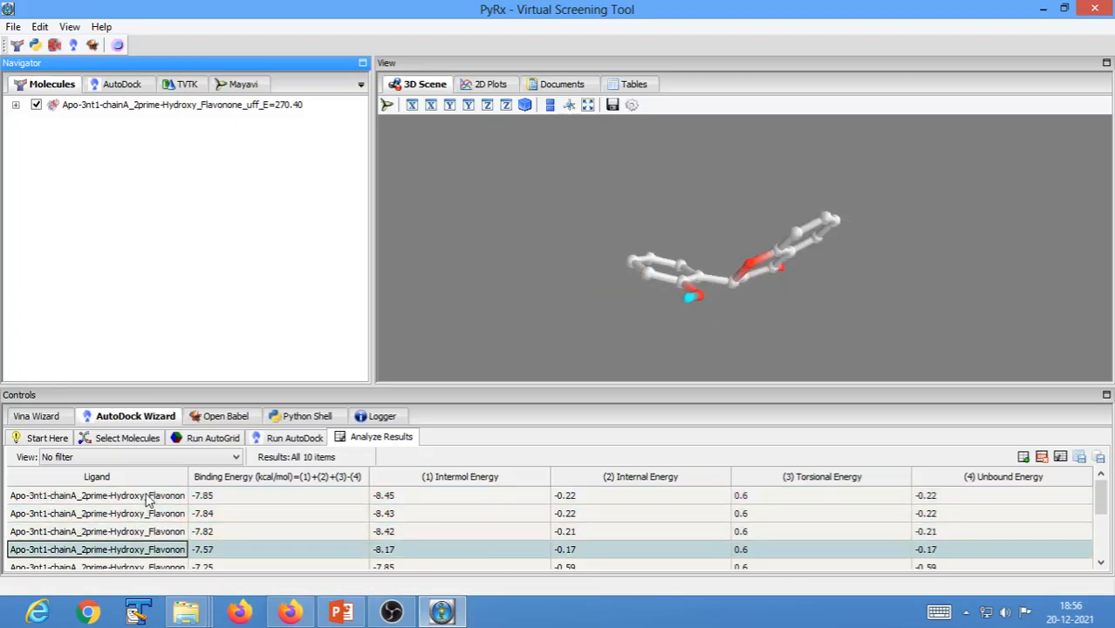
{"action": "key", "text": "Down"}
{"action": "key", "text": "Down"}
{"action": "key", "text": "Down"}
{"action": "key", "text": "Down"}
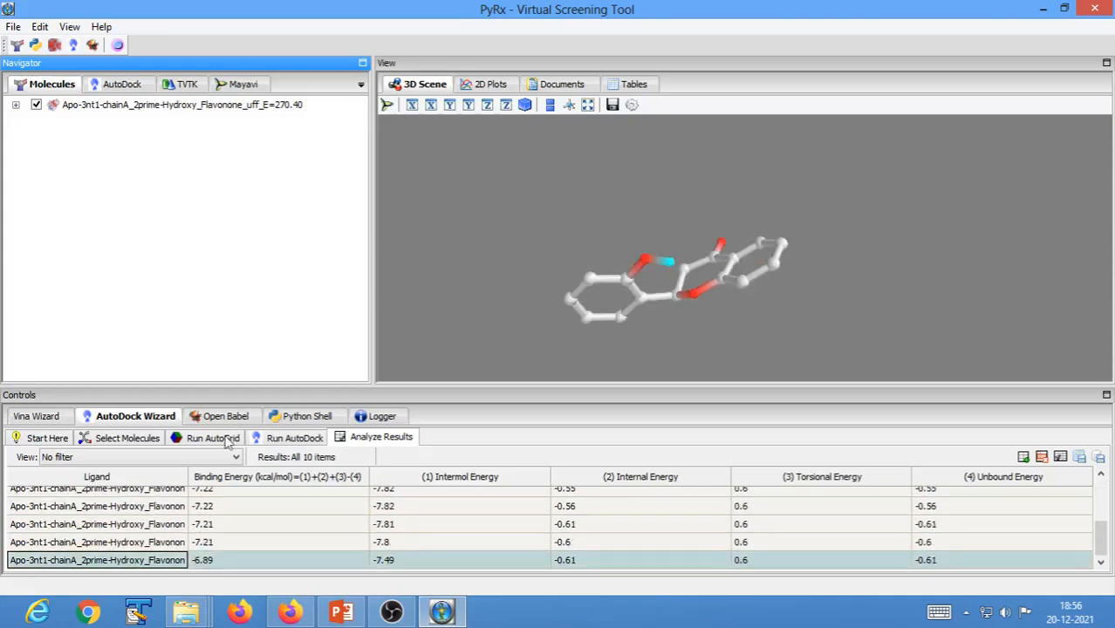
Switch to File Explorer, try viewing 2prime-Hydroxy_flavone_Allposes.sdf in TextPad, and close TextPad
{"action": "left_click", "coordinate": [1043, 9]}
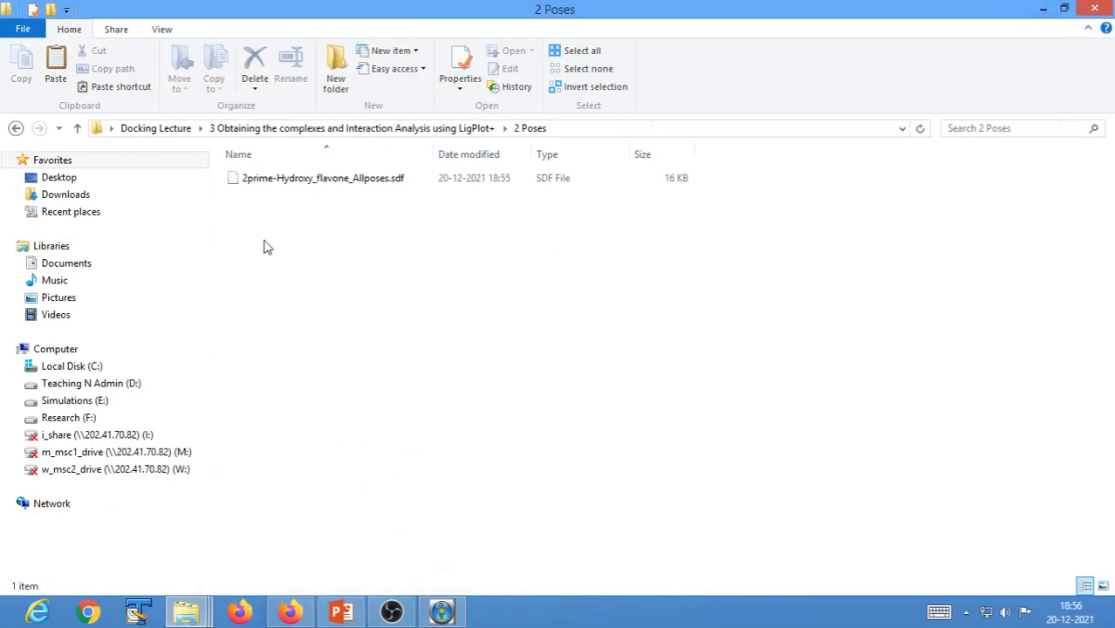
{"action": "left_click", "coordinate": [305, 180]}
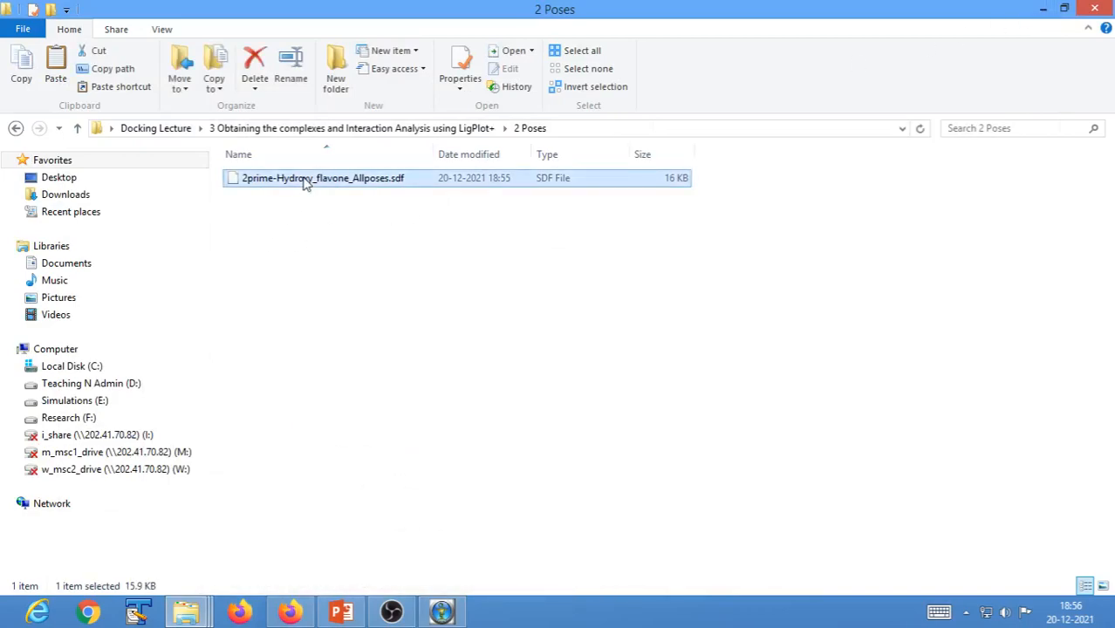
{"action": "right_click", "coordinate": [306, 181]}
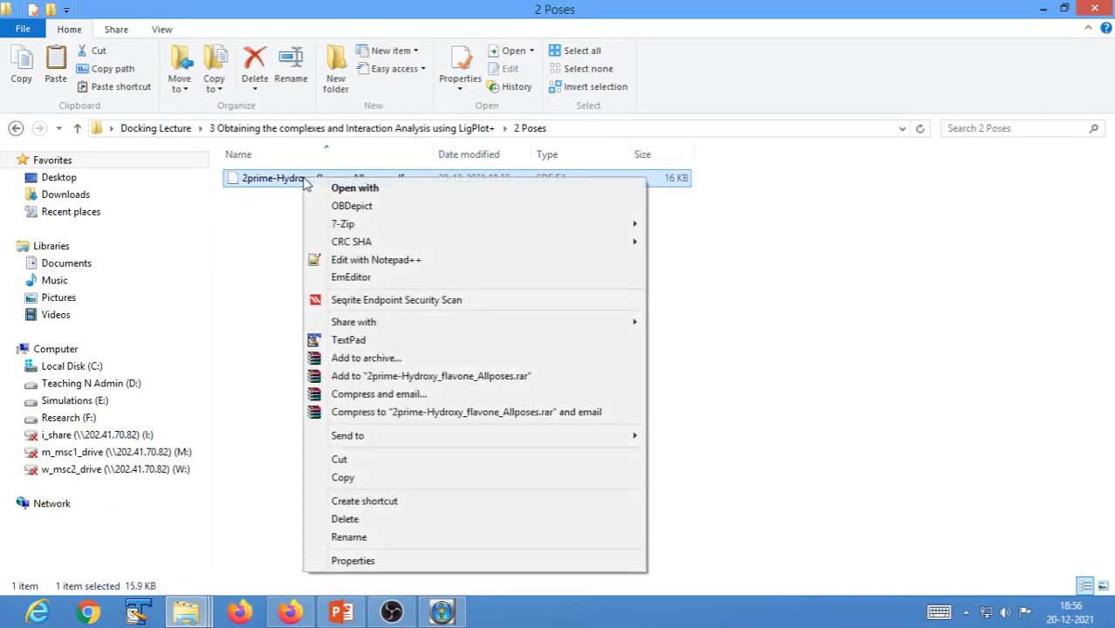
{"action": "left_click", "coordinate": [356, 342]}
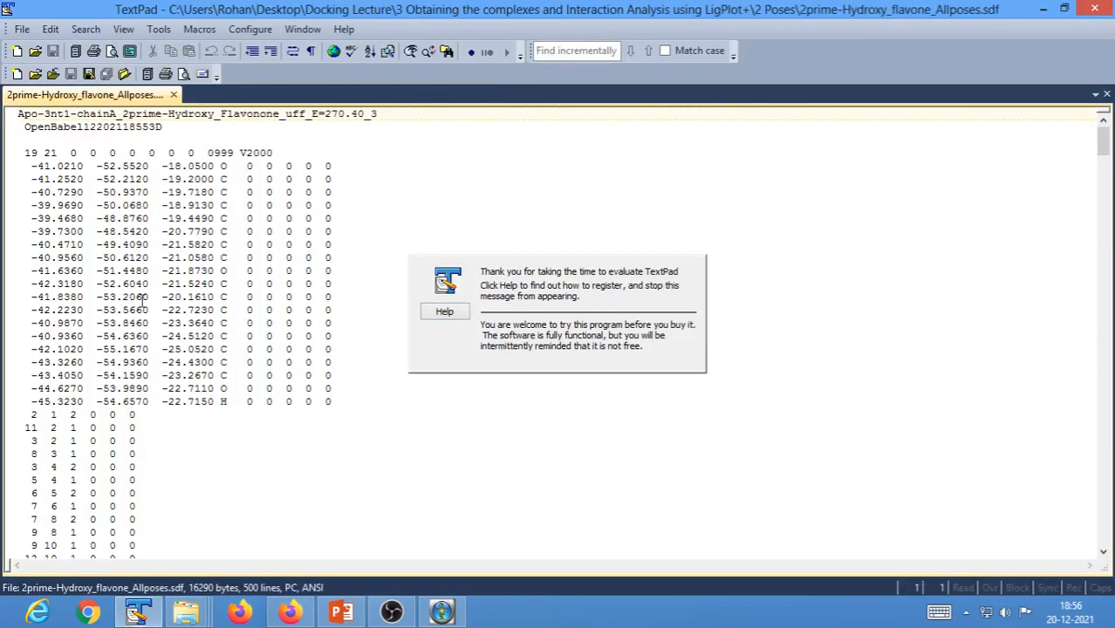
{"action": "left_click", "coordinate": [1096, 10]}
Open 2prime-Hydroxy_flavone_Allposes.sdf in Notepad++ and examine the first pose's coordinates, bonds and binding energy entry
{"action": "right_click", "coordinate": [268, 190]}
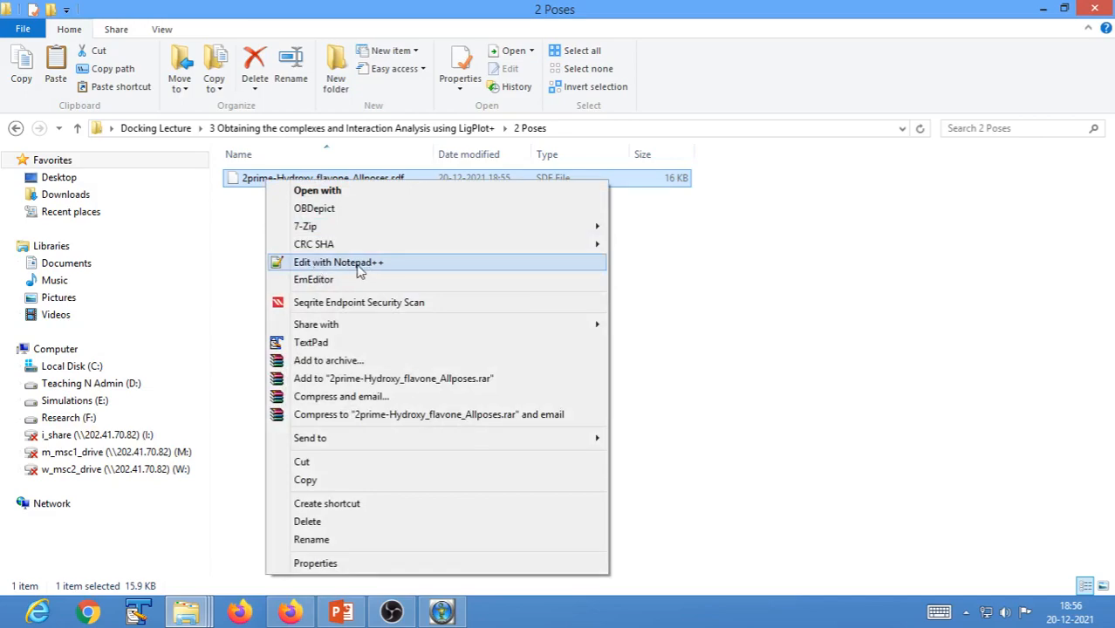
{"action": "left_click", "coordinate": [360, 267]}
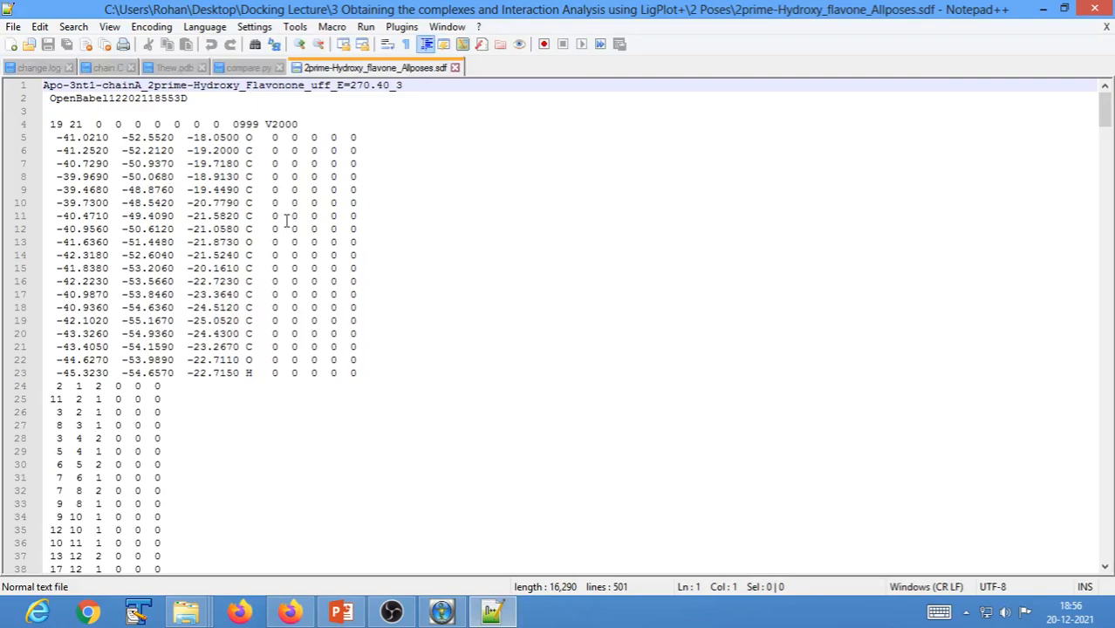
{"action": "scroll", "coordinate": [284, 220], "scroll_direction": "down", "scroll_amount": 12}
{"action": "scroll", "coordinate": [285, 221], "scroll_direction": "up", "scroll_amount": 11}
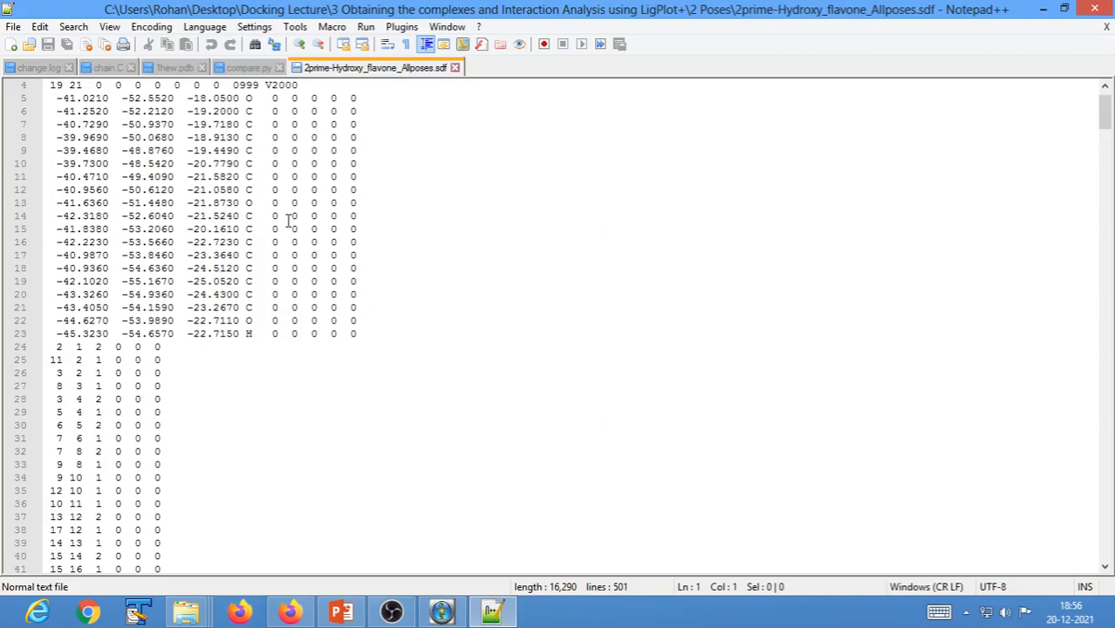
{"action": "scroll", "coordinate": [288, 220], "scroll_direction": "up", "scroll_amount": 1}
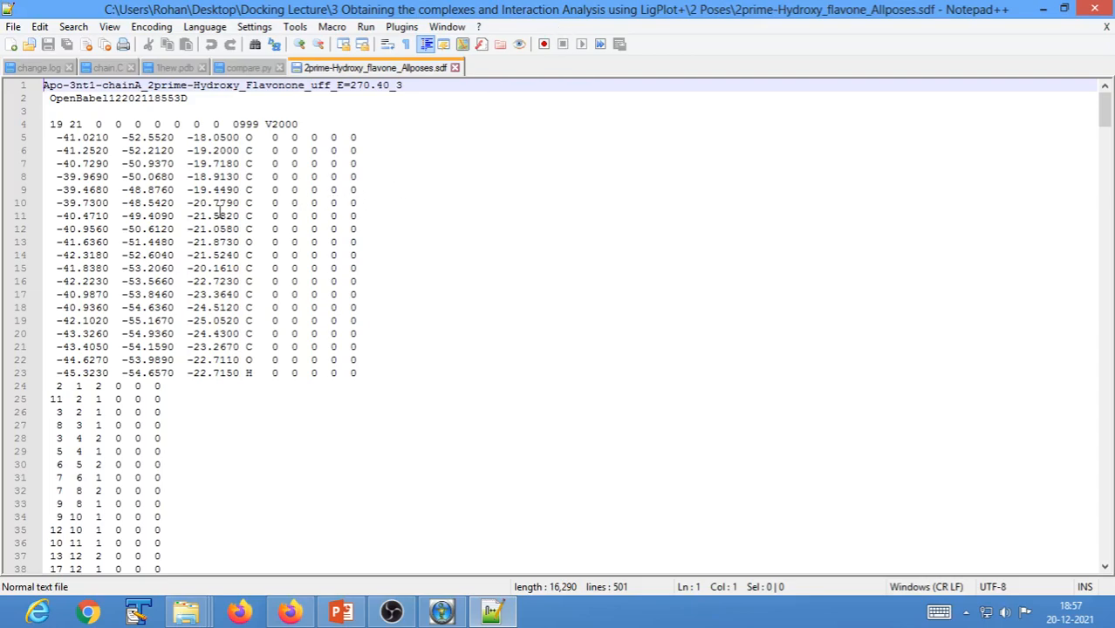
{"action": "scroll", "coordinate": [208, 214], "scroll_direction": "down", "scroll_amount": 5}
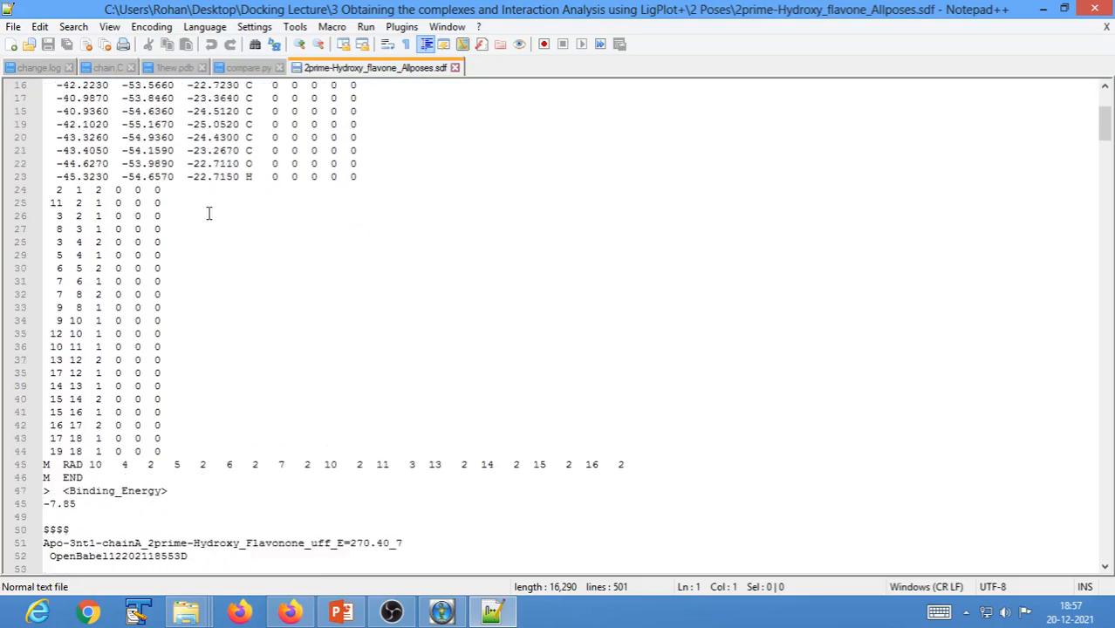
{"action": "scroll", "coordinate": [209, 214], "scroll_direction": "up", "scroll_amount": 5}
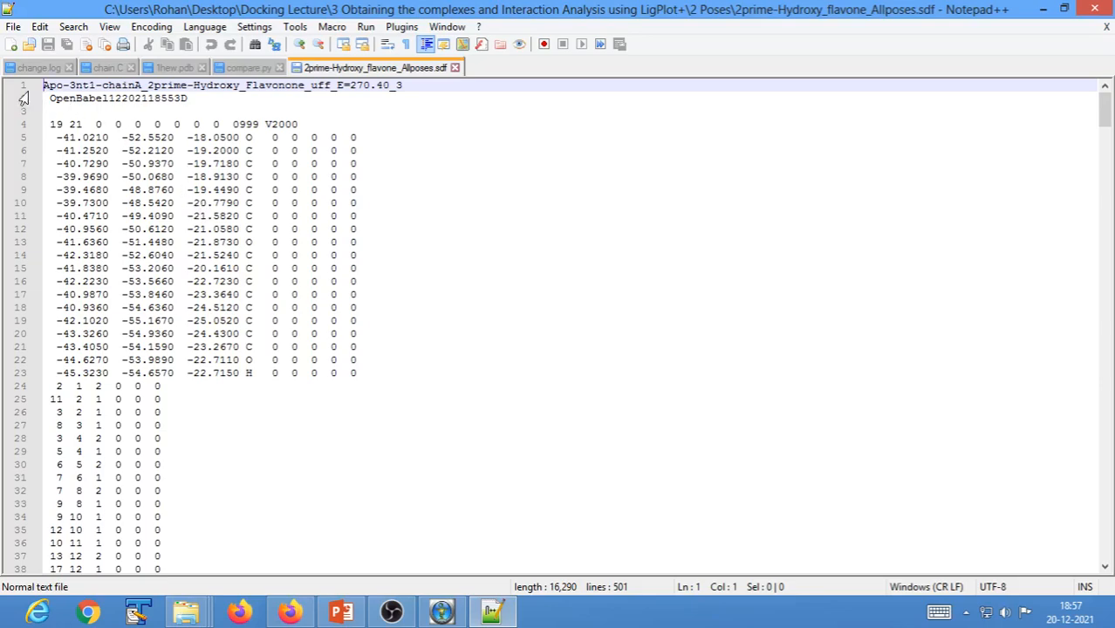
Highlight the first pose's title line, the ligand name within it, and the $$$$ delimiter ending its record
{"action": "left_click_drag", "start_coordinate": [44, 85], "coordinate": [408, 85]}
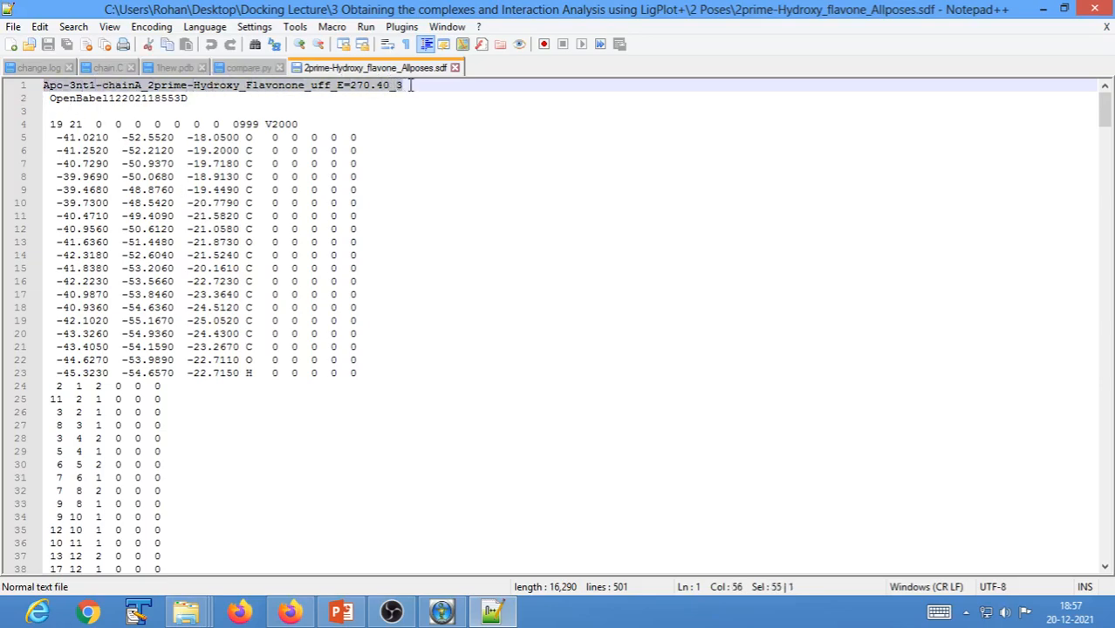
{"action": "left_click", "coordinate": [148, 85]}
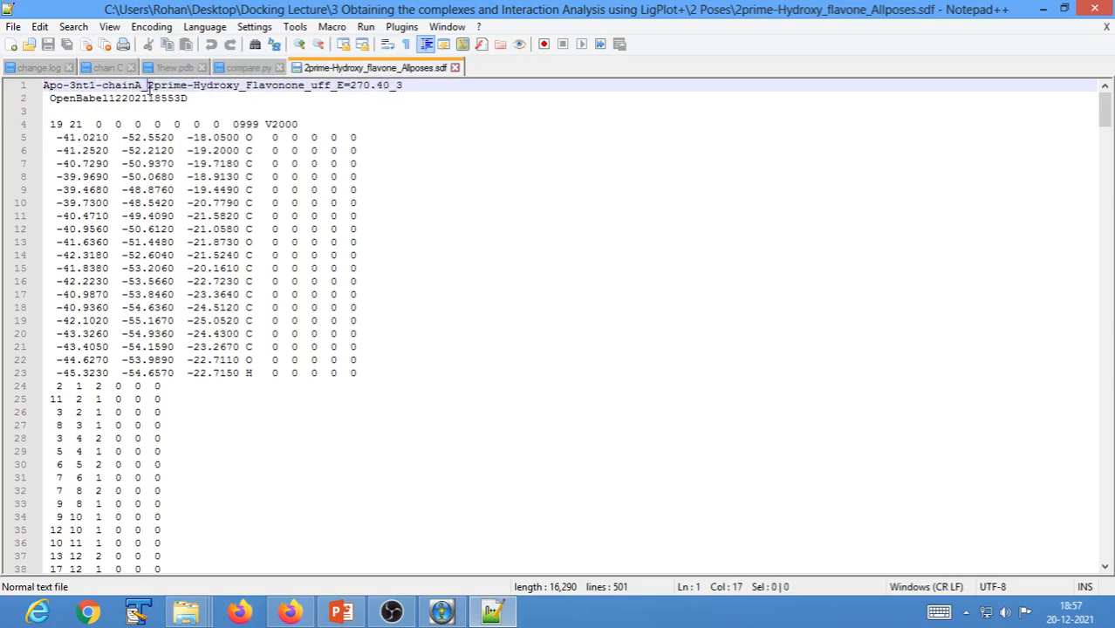
{"action": "left_click_drag", "start_coordinate": [148, 86], "coordinate": [305, 85]}
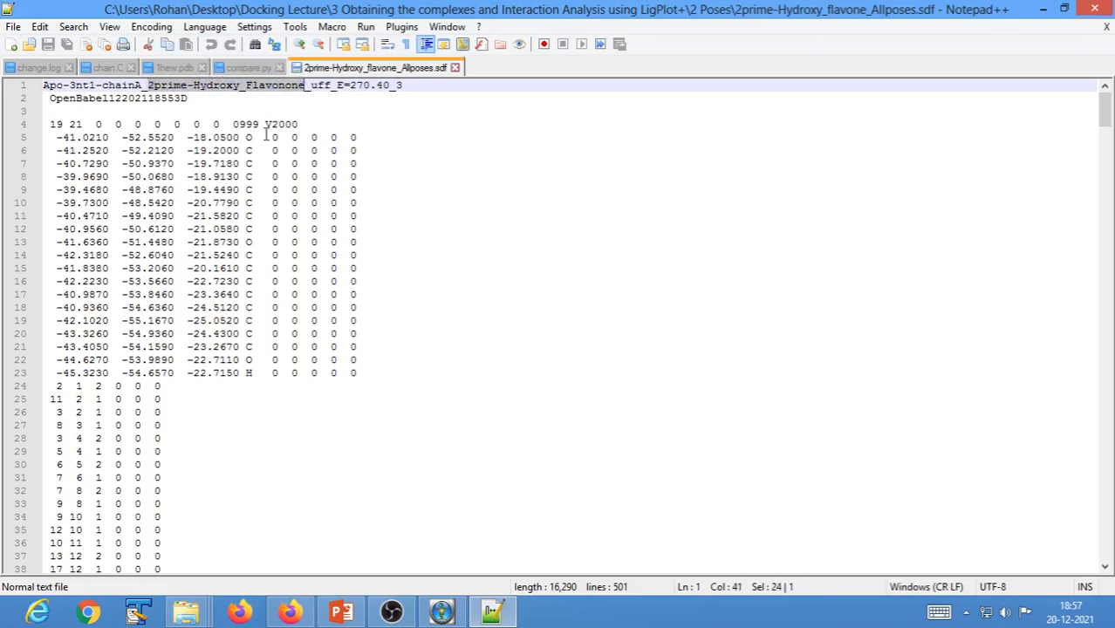
{"action": "left_click", "coordinate": [194, 268]}
{"action": "scroll", "coordinate": [195, 266], "scroll_direction": "down", "scroll_amount": 12}
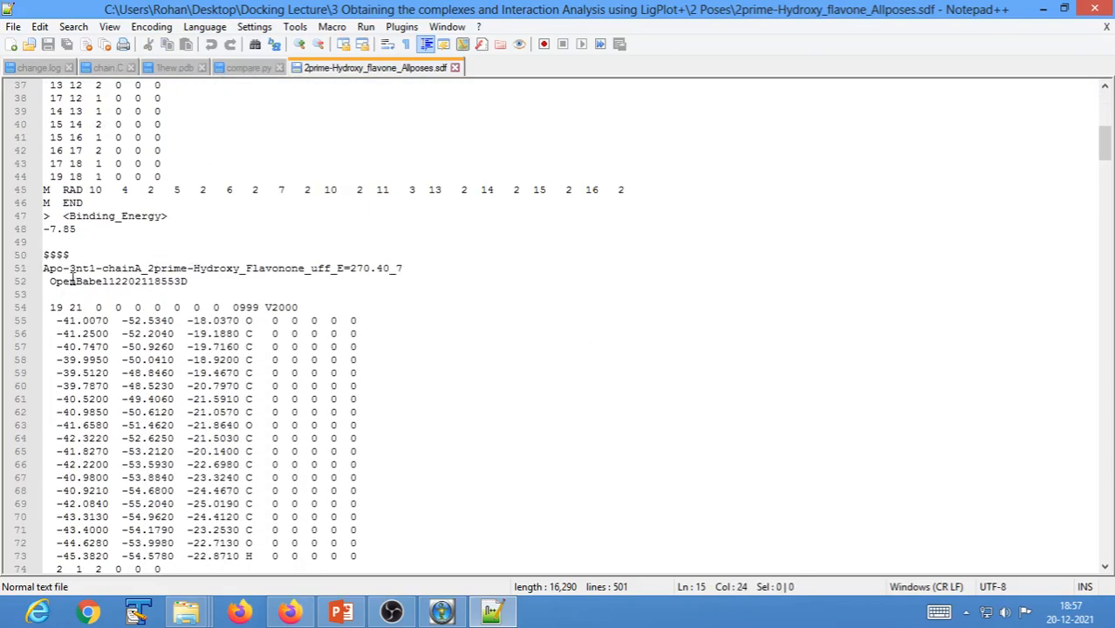
{"action": "left_click_drag", "start_coordinate": [43, 255], "coordinate": [77, 250]}
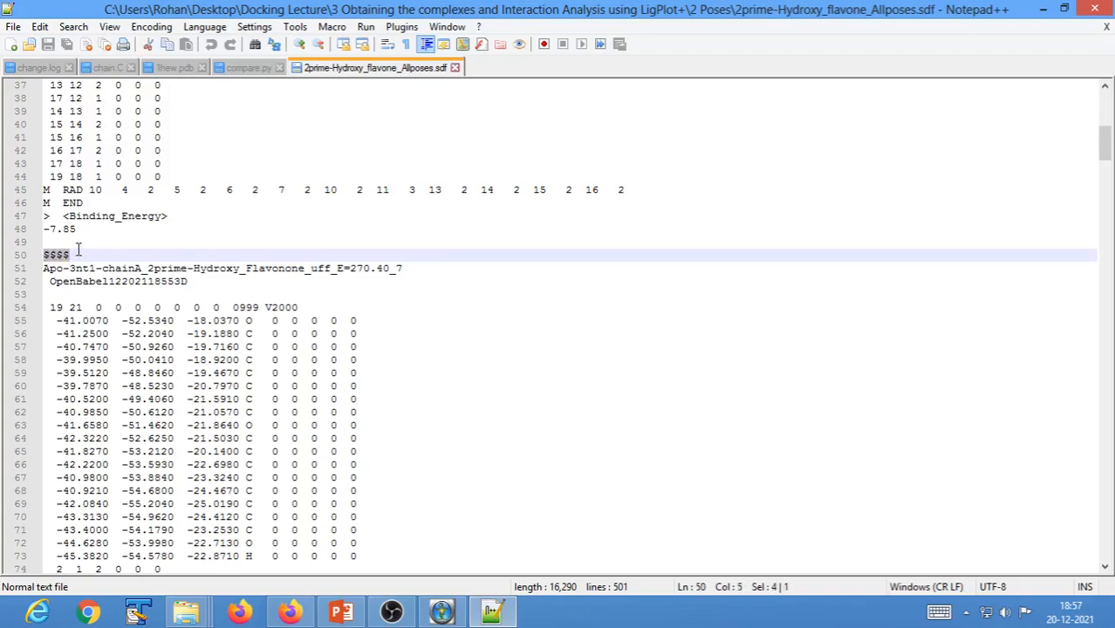
Highlight the complete first pose record, lines 1 to 50, and the second one, lines 51 to 100, to compare their extents
{"action": "scroll", "coordinate": [78, 250], "scroll_direction": "up", "scroll_amount": 12}
{"action": "left_click_drag", "start_coordinate": [45, 86], "coordinate": [142, 305]}
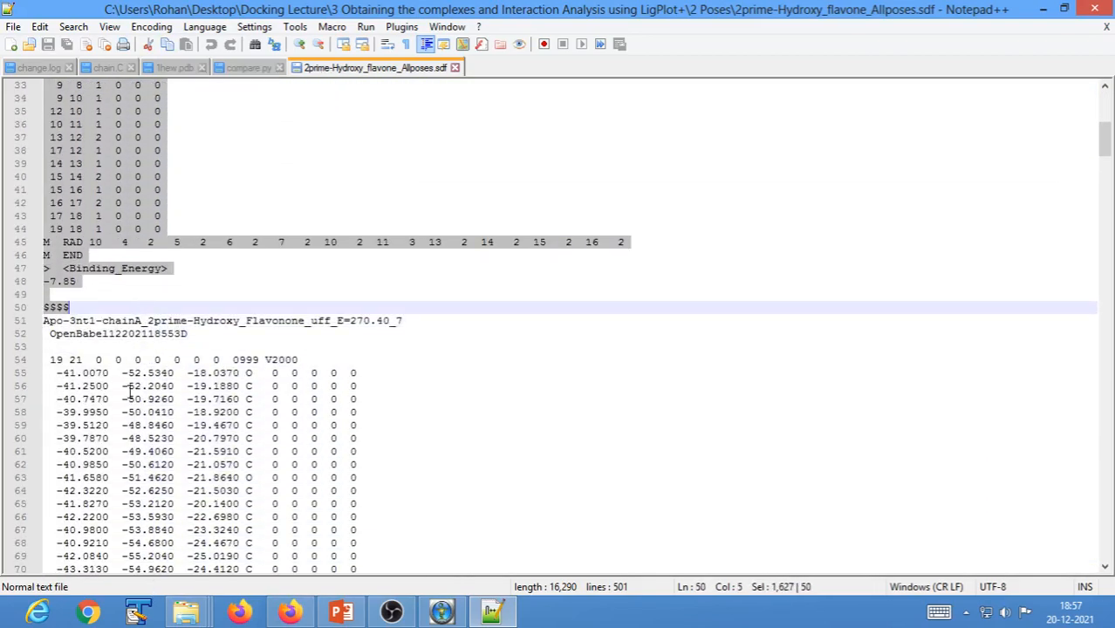
{"action": "scroll", "coordinate": [129, 393], "scroll_direction": "down", "scroll_amount": 2}
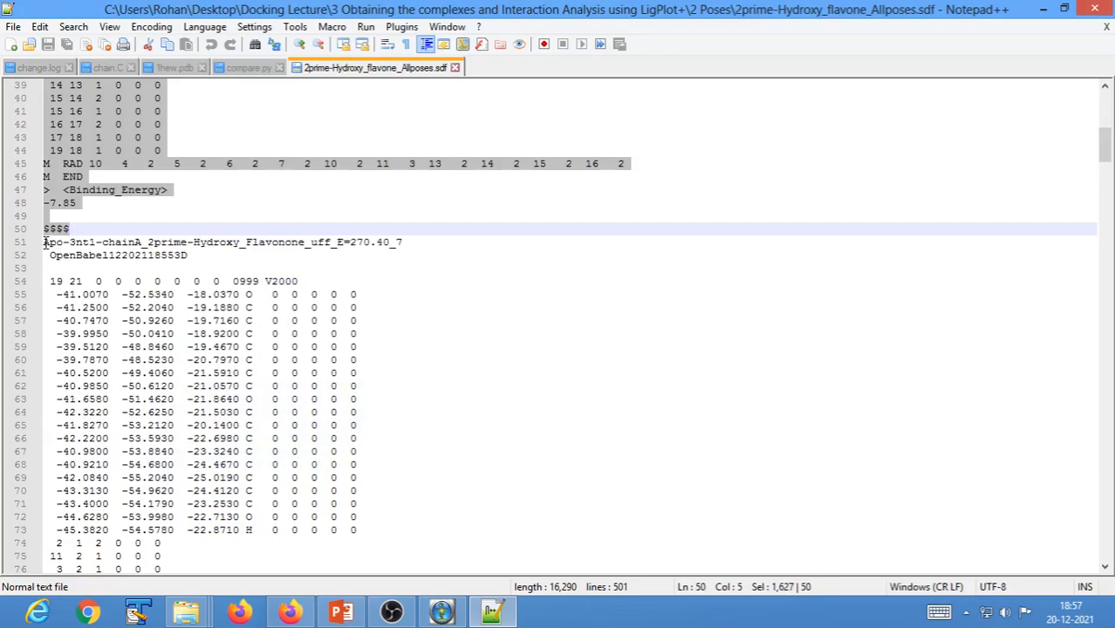
{"action": "left_click", "coordinate": [43, 243]}
{"action": "left_click_drag", "start_coordinate": [44, 242], "coordinate": [161, 155]}
{"action": "scroll", "coordinate": [139, 261], "scroll_direction": "up", "scroll_amount": 18}
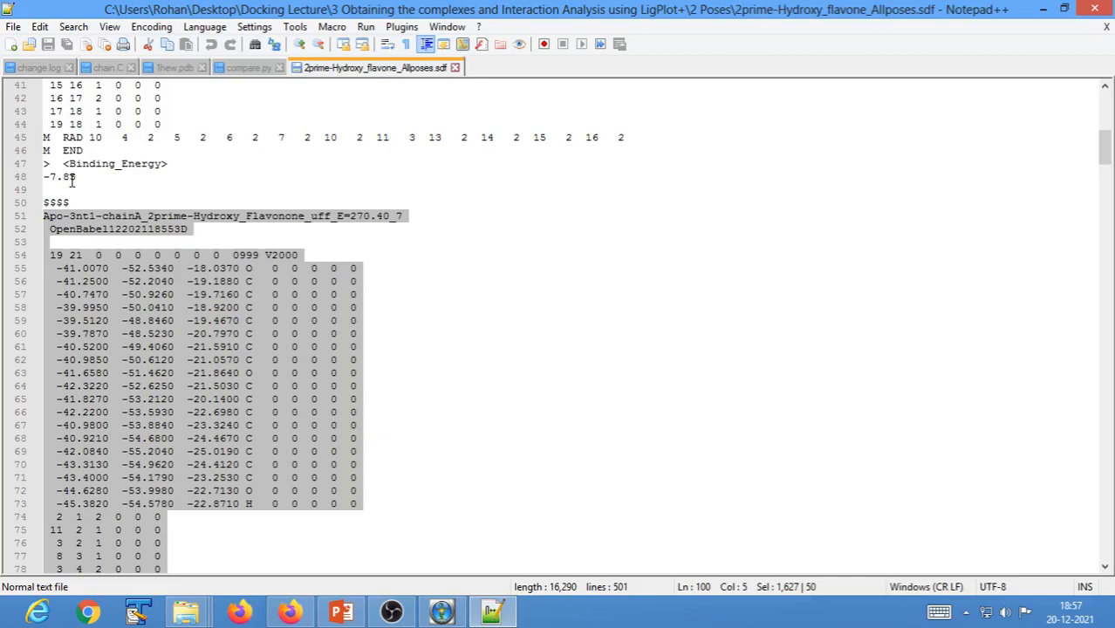
{"action": "scroll", "coordinate": [77, 262], "scroll_direction": "up", "scroll_amount": 13}
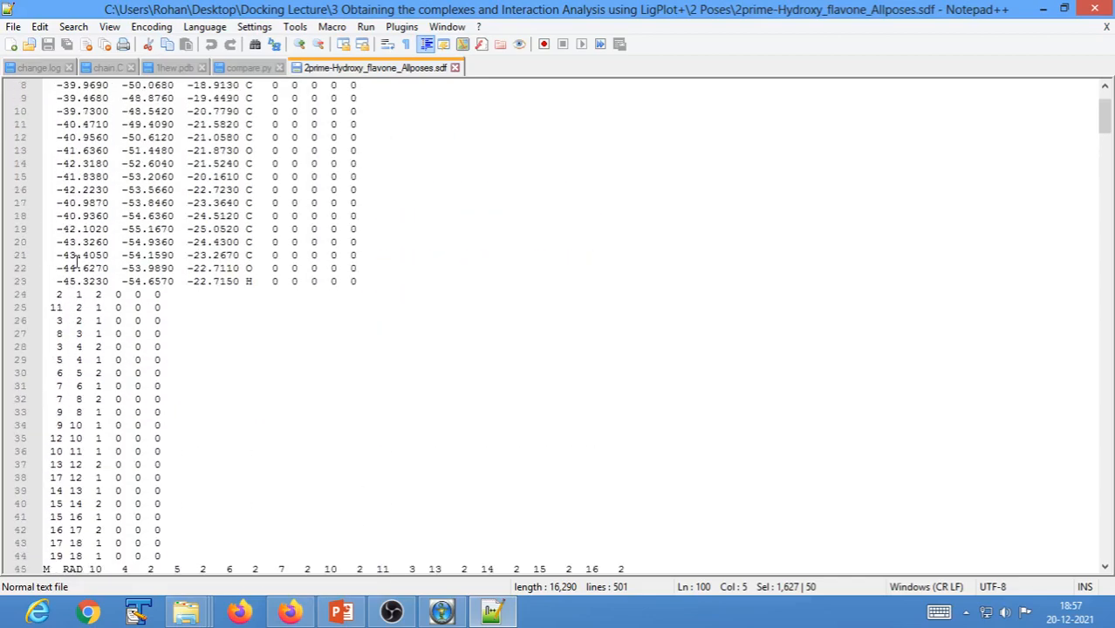
{"action": "scroll", "coordinate": [75, 253], "scroll_direction": "down", "scroll_amount": 10}
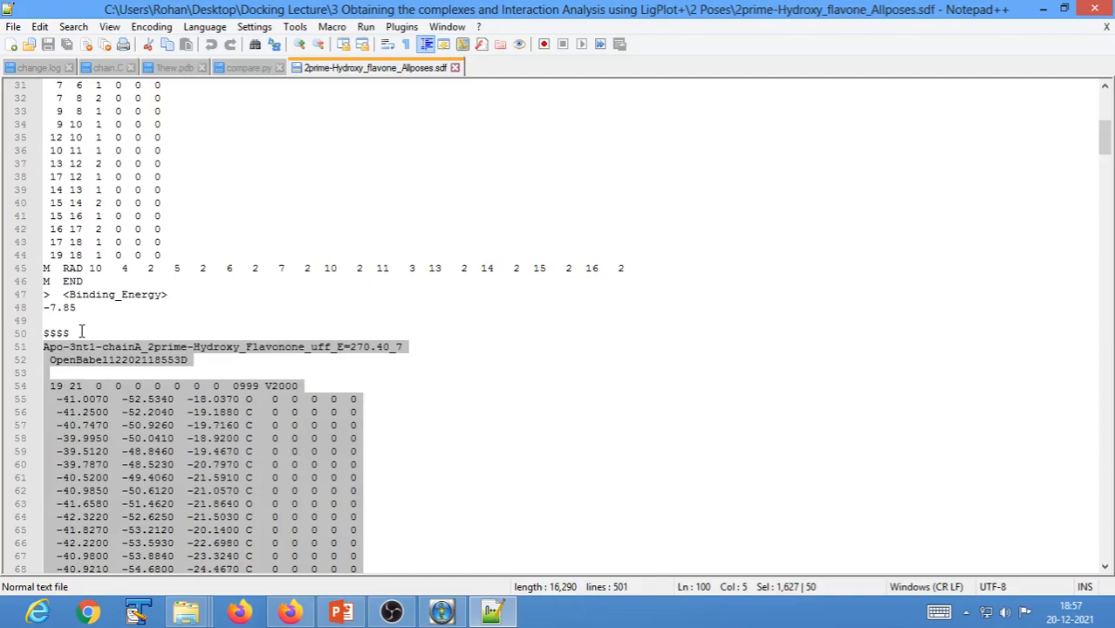
Highlight the first pose's record again through its $$$$ delimiter, and close the SDF file and Notepad++
{"action": "left_click", "coordinate": [80, 331]}
{"action": "scroll", "coordinate": [80, 331], "scroll_direction": "up", "scroll_amount": 10}
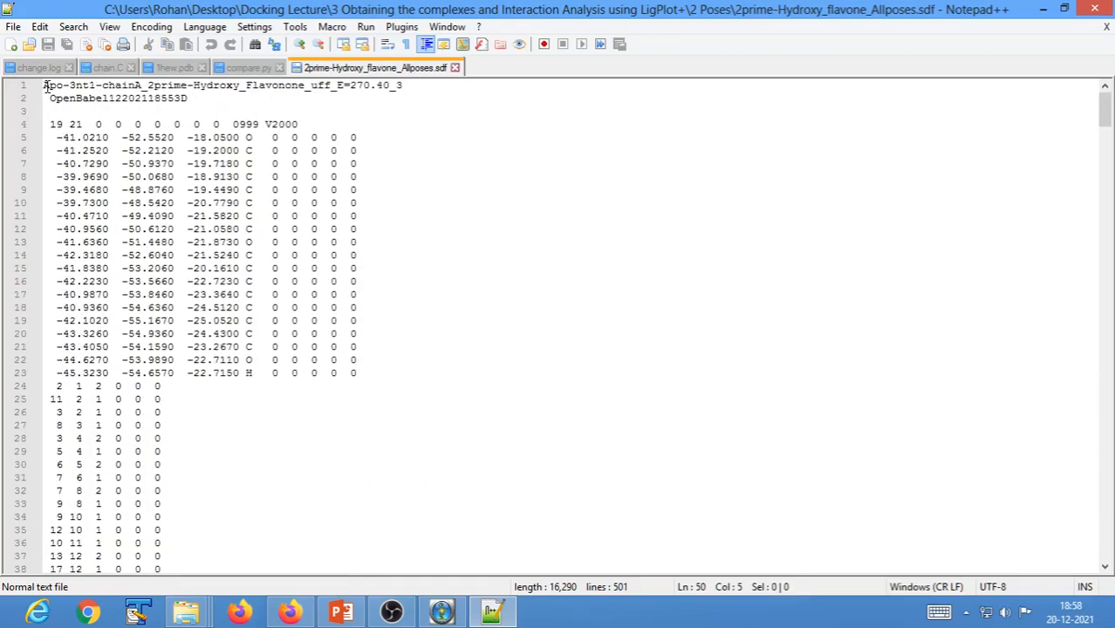
{"action": "left_click_drag", "start_coordinate": [43, 84], "coordinate": [150, 503]}
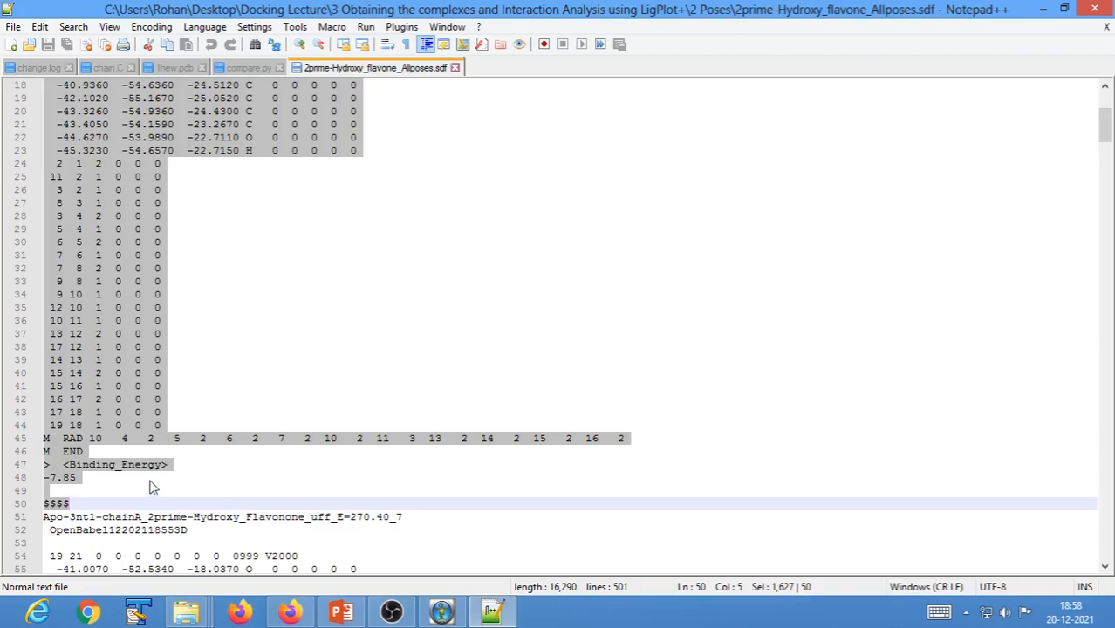
{"action": "scroll", "coordinate": [150, 487], "scroll_direction": "down", "scroll_amount": 17}
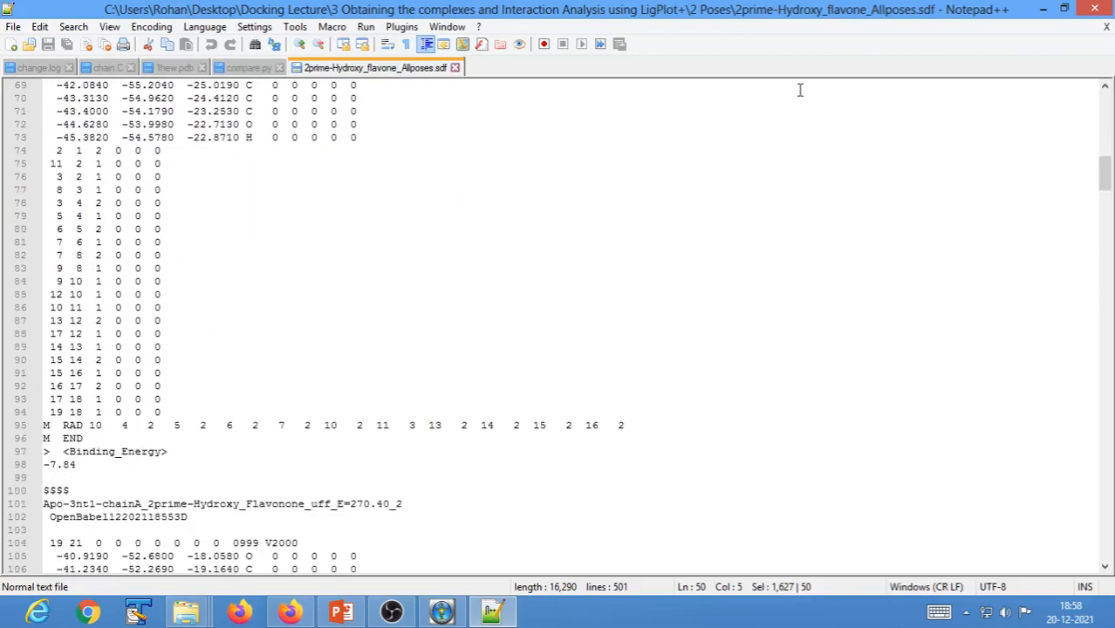
{"action": "left_click_drag", "start_coordinate": [1104, 167], "coordinate": [1108, 100]}
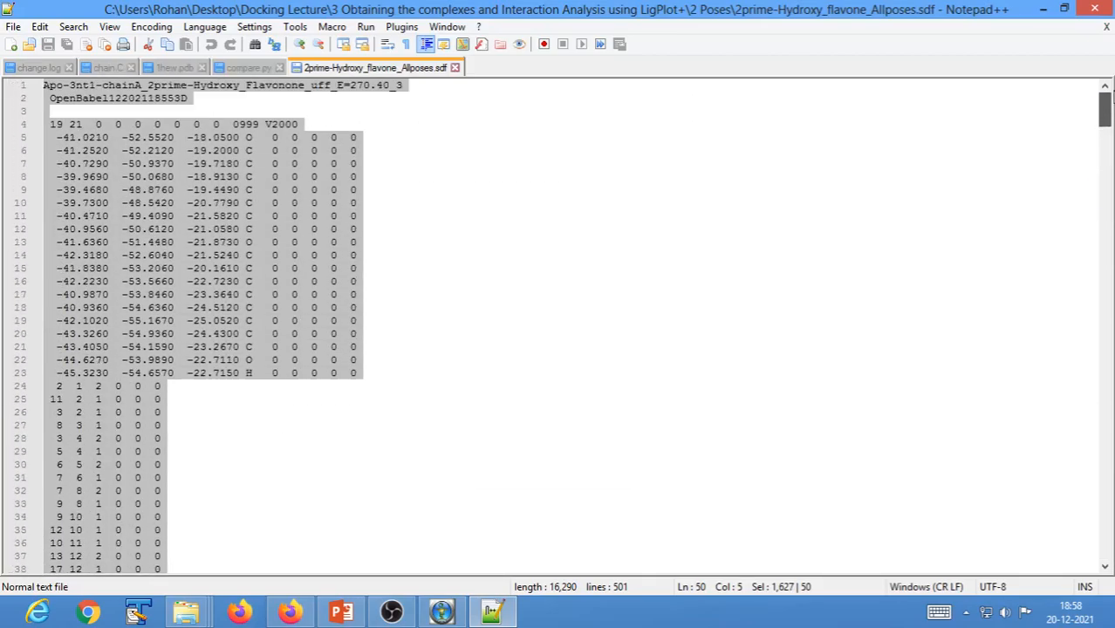
{"action": "left_click", "coordinate": [454, 68]}
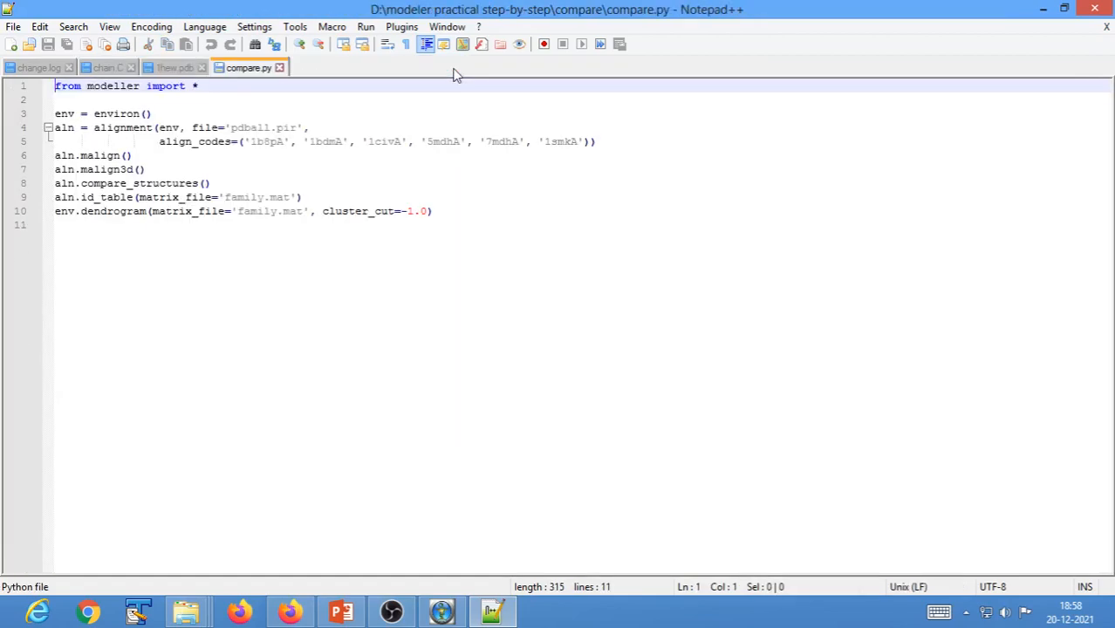
{"action": "left_click", "coordinate": [1093, 10]}
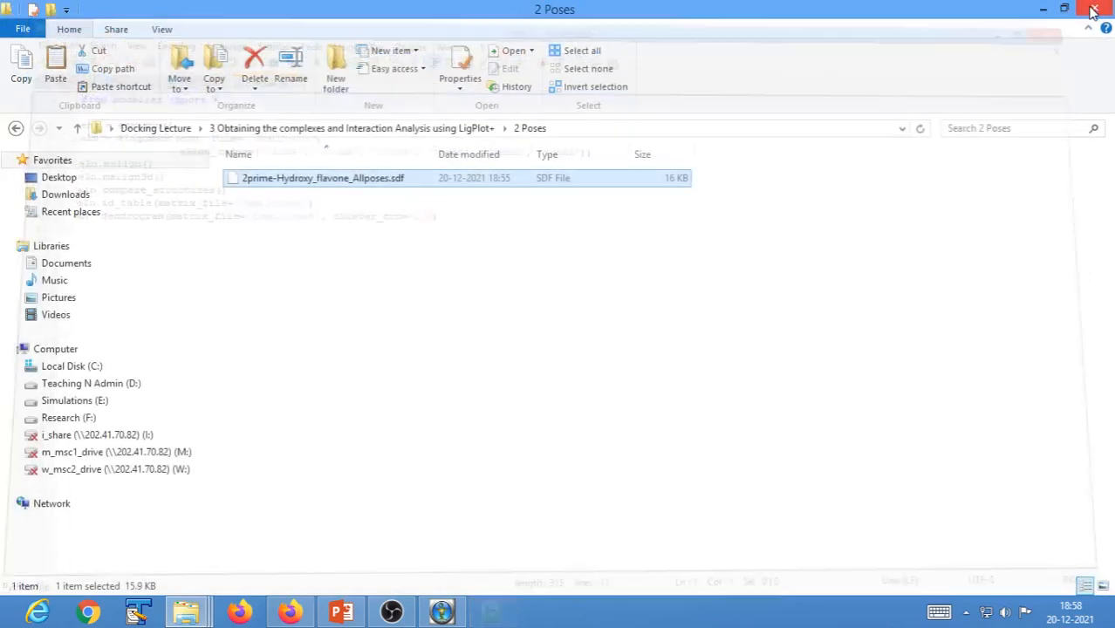
Review the parent folder of 2 Poses, reopen 2 Poses, and switch back to PyRx
{"action": "left_click", "coordinate": [303, 432]}
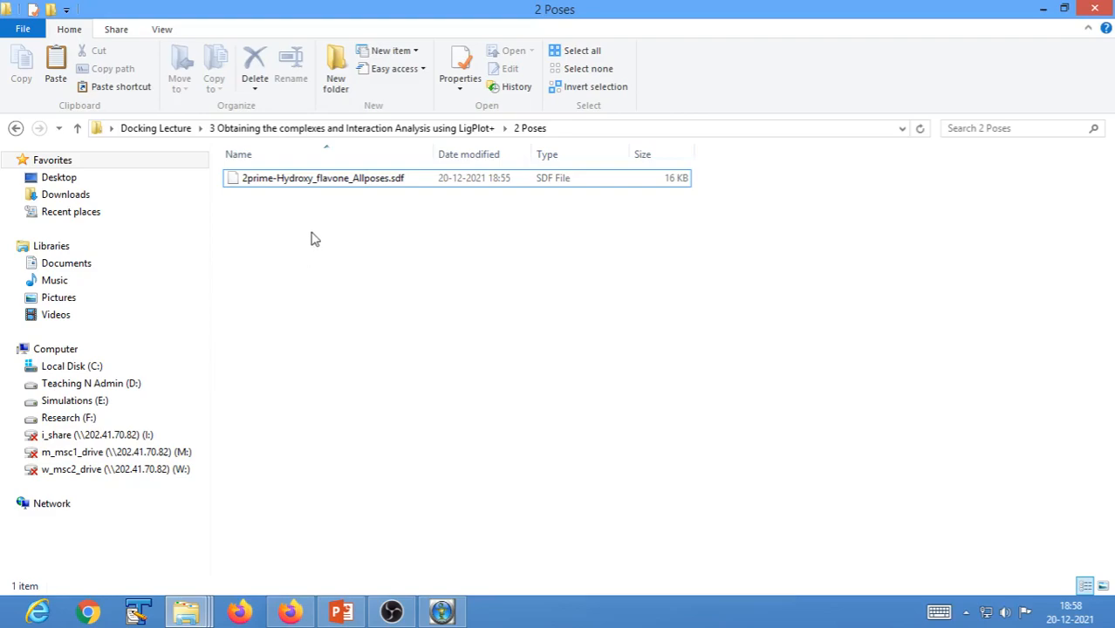
{"action": "left_click", "coordinate": [330, 134]}
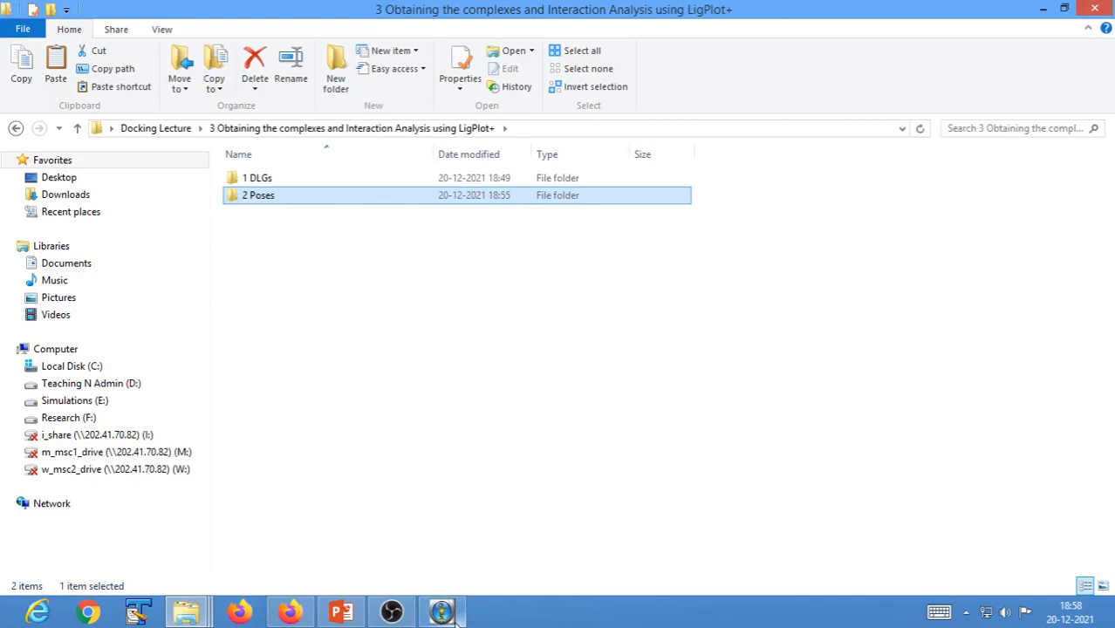
{"action": "double_click", "coordinate": [261, 202]}
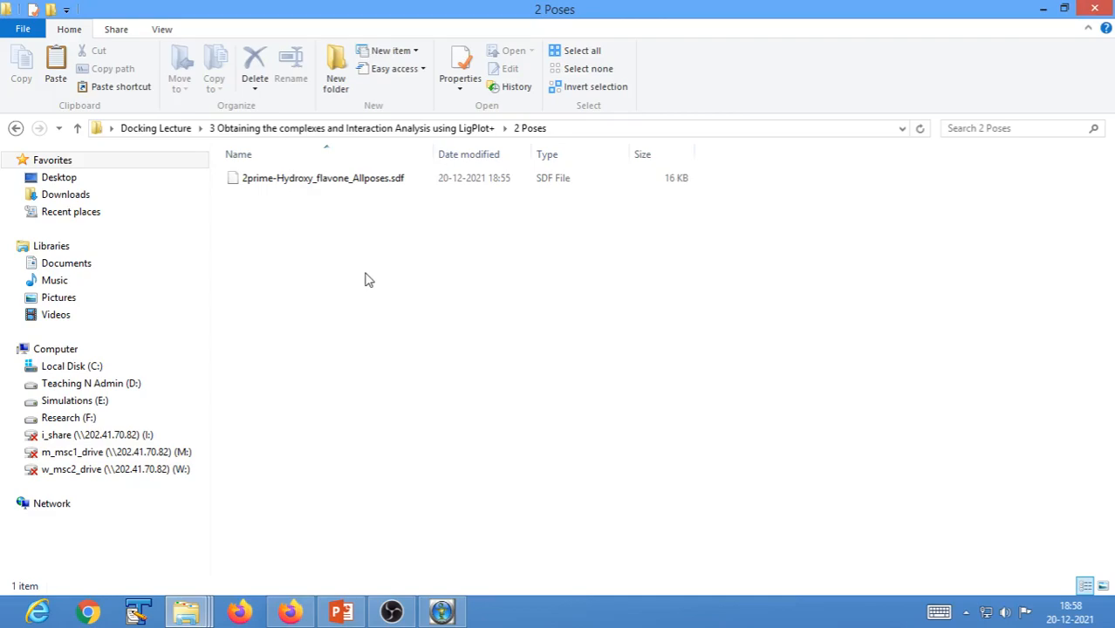
{"action": "mouse_move", "coordinate": [445, 615]}
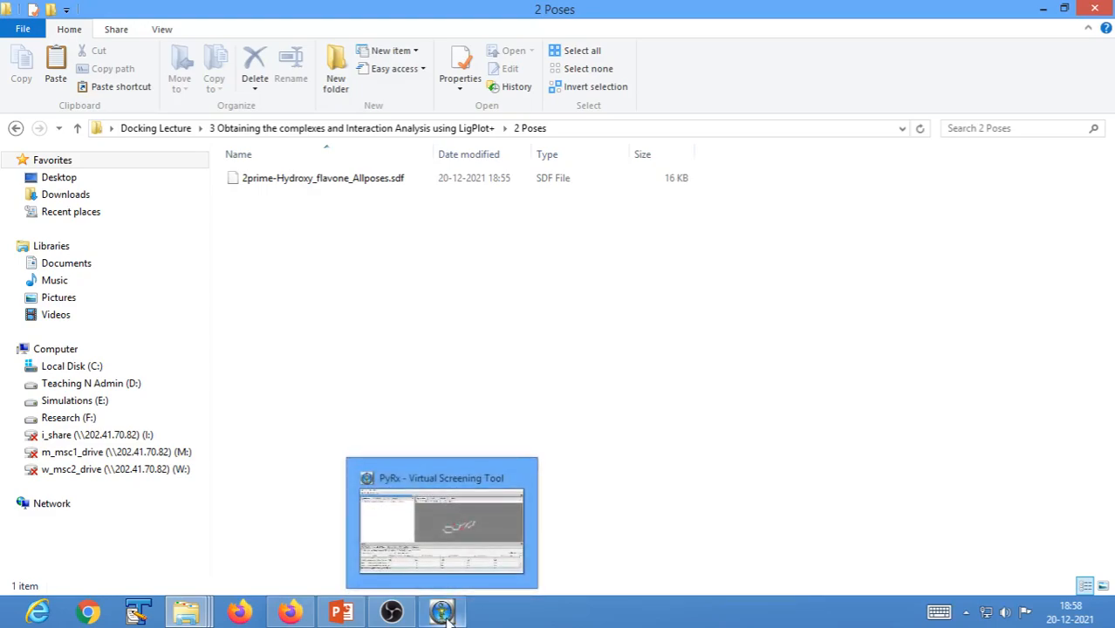
{"action": "left_click", "coordinate": [445, 615]}
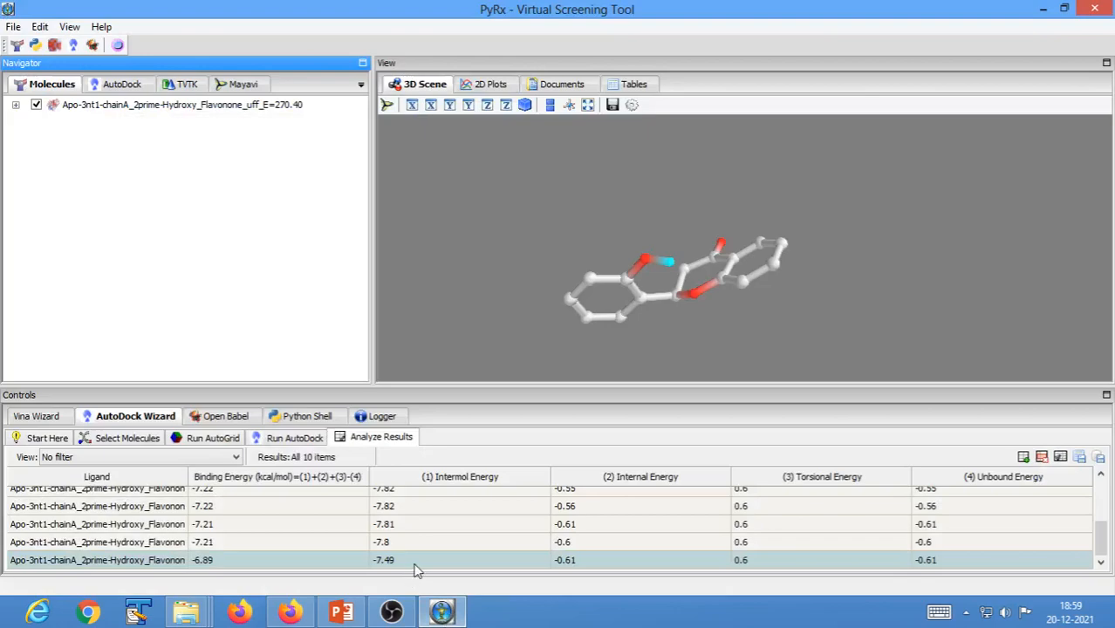
Delete all 2prime-Hydroxy_Flavonone poses from the AutoDock analysis results, and delete its record from the Docking Results table
{"action": "left_click_drag", "start_coordinate": [1101, 539], "coordinate": [1103, 480]}
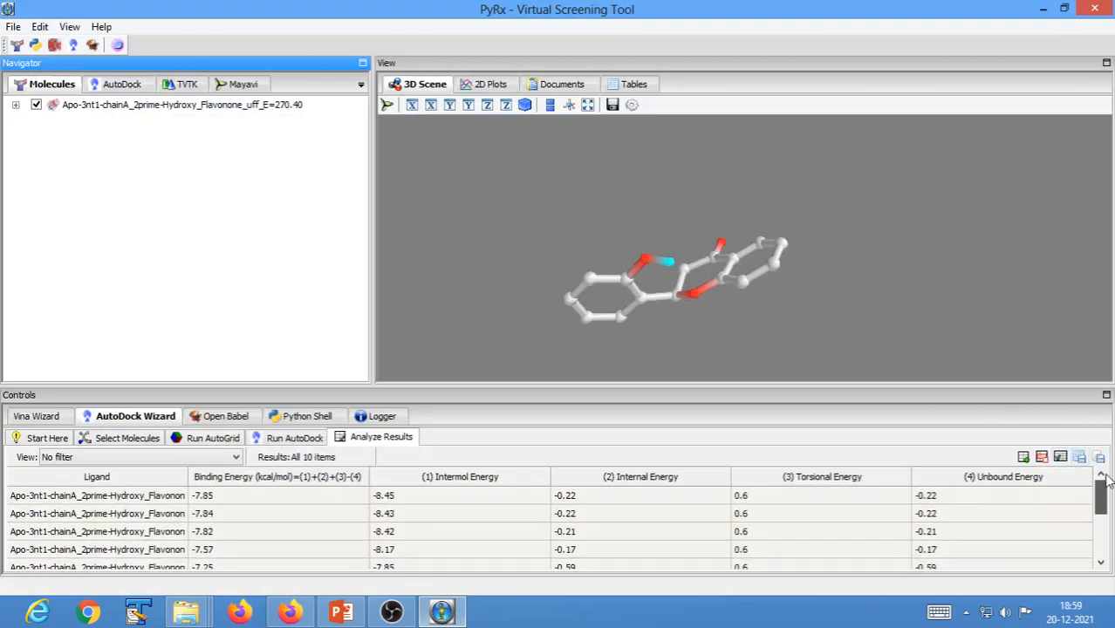
{"action": "right_click", "coordinate": [67, 498]}
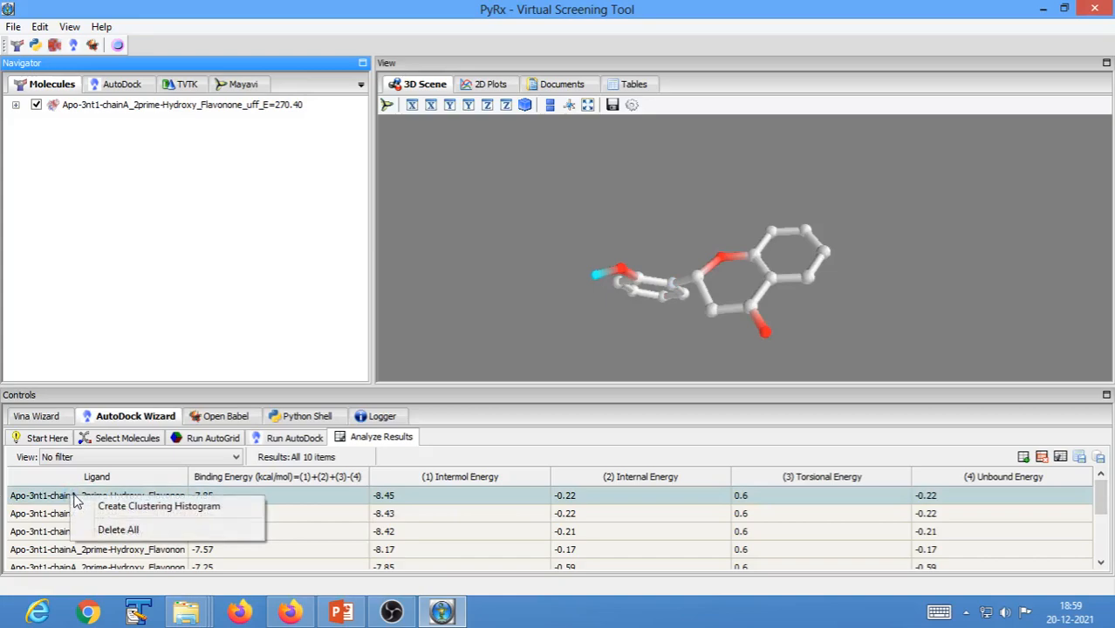
{"action": "left_click", "coordinate": [114, 534]}
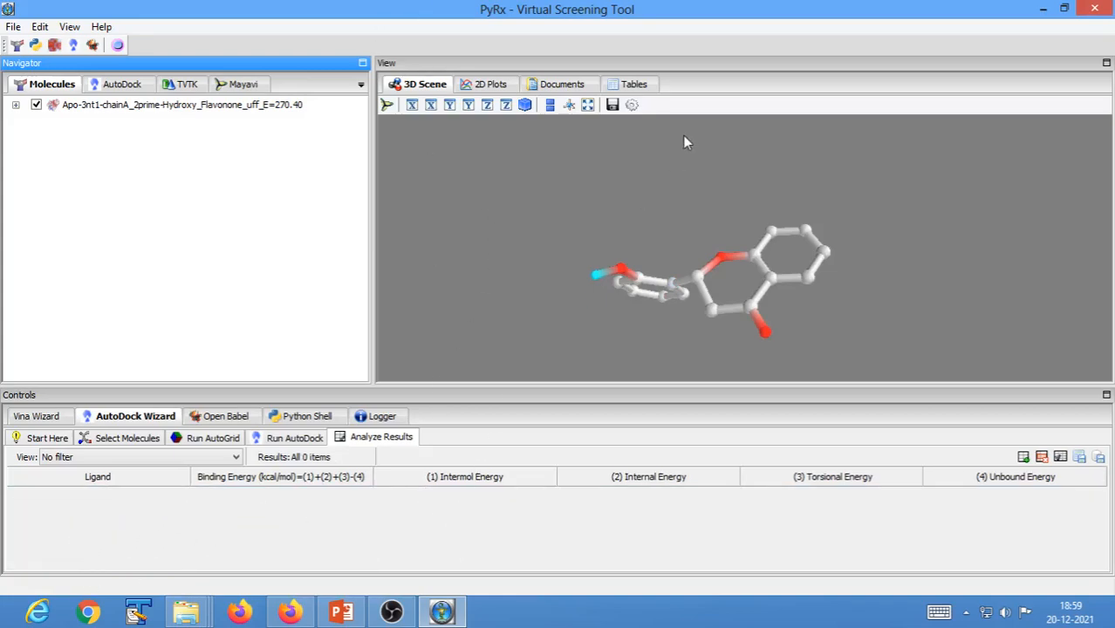
{"action": "left_click", "coordinate": [642, 89]}
{"action": "left_click", "coordinate": [587, 135]}
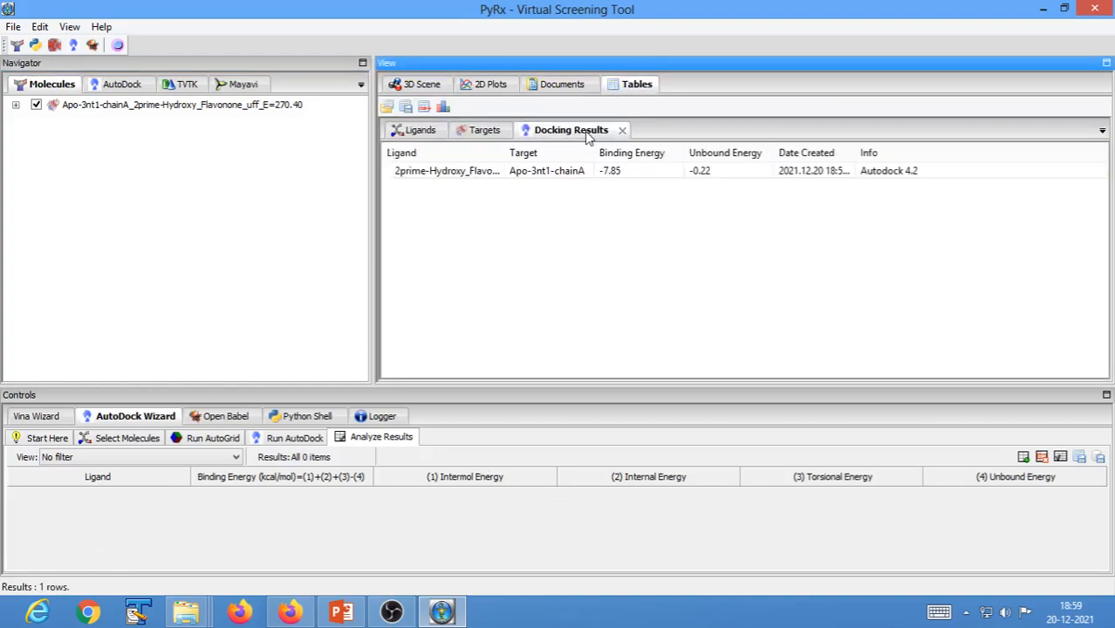
{"action": "left_click", "coordinate": [448, 178]}
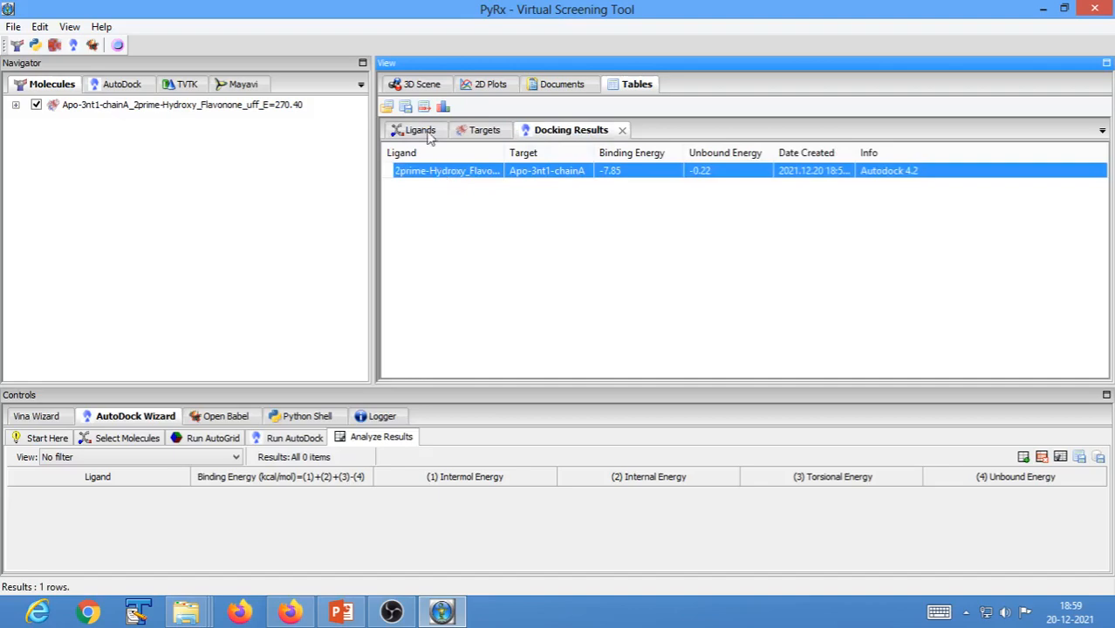
{"action": "left_click", "coordinate": [425, 106]}
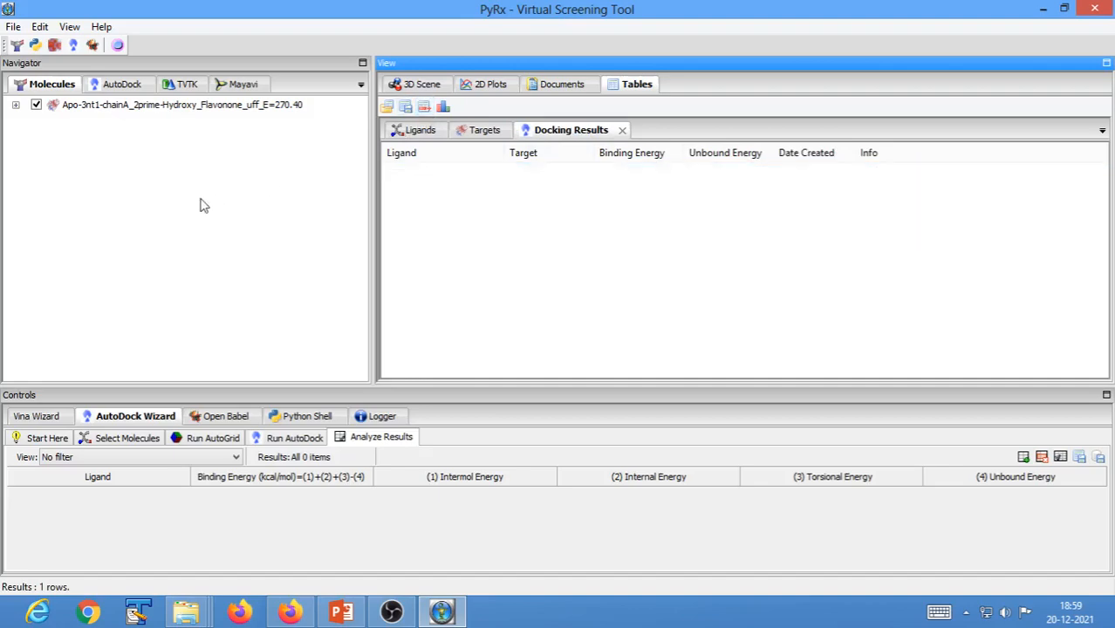
Remove the Apo-3nt1-chainA_2prime-Hydroxy_Flavonone_uff_E=270.40 molecule from the scene
{"action": "left_click", "coordinate": [211, 106]}
{"action": "right_click", "coordinate": [210, 106]}
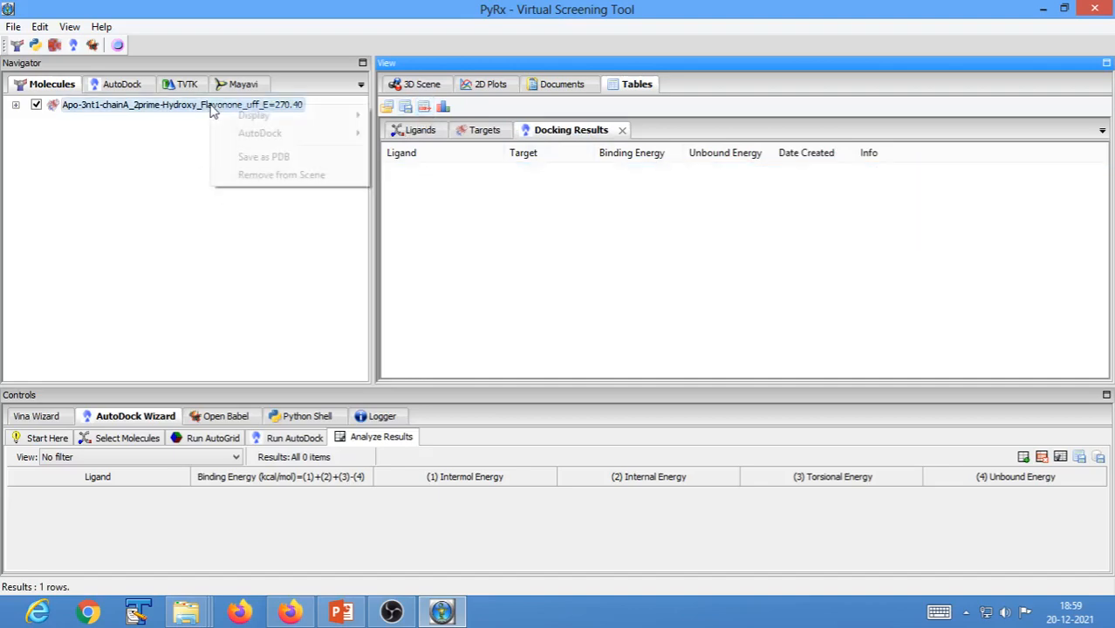
{"action": "left_click", "coordinate": [269, 179]}
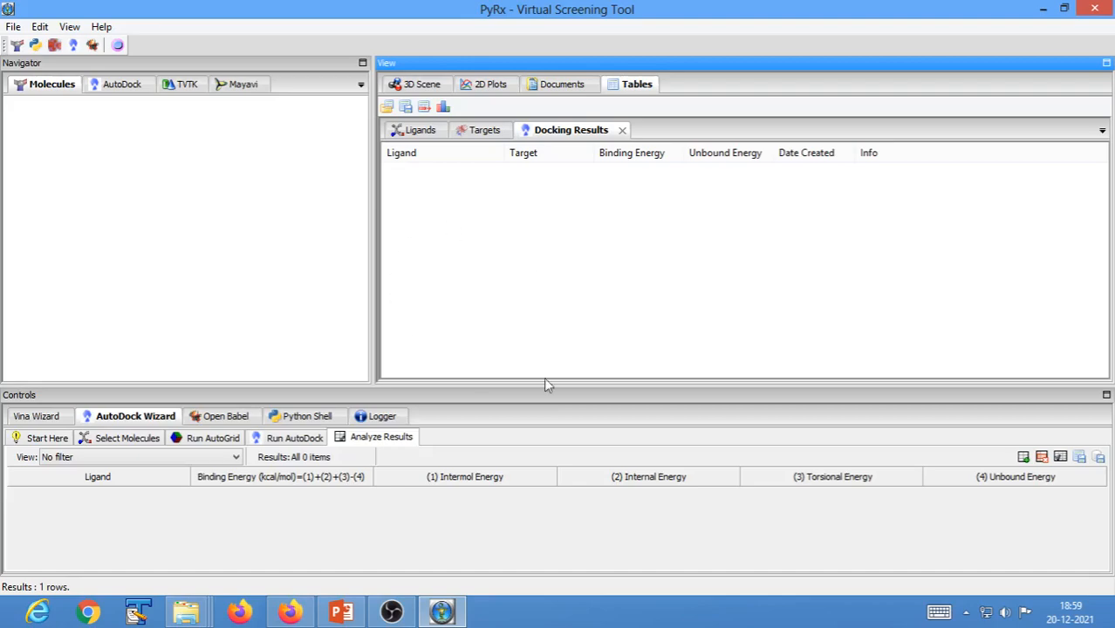
Load the docking log file Apo-3nt1-chainA_4prime-Methoxy_Flavone_uff_E=200.52 from the 1 DLGs folder
{"action": "left_click", "coordinate": [75, 47]}
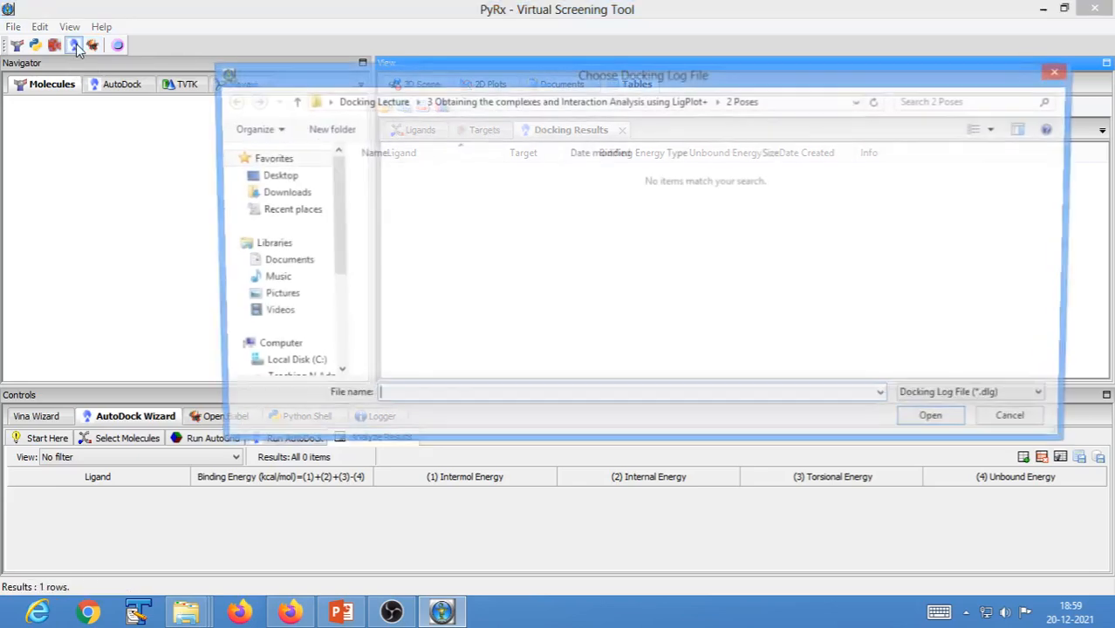
{"action": "left_click", "coordinate": [546, 102]}
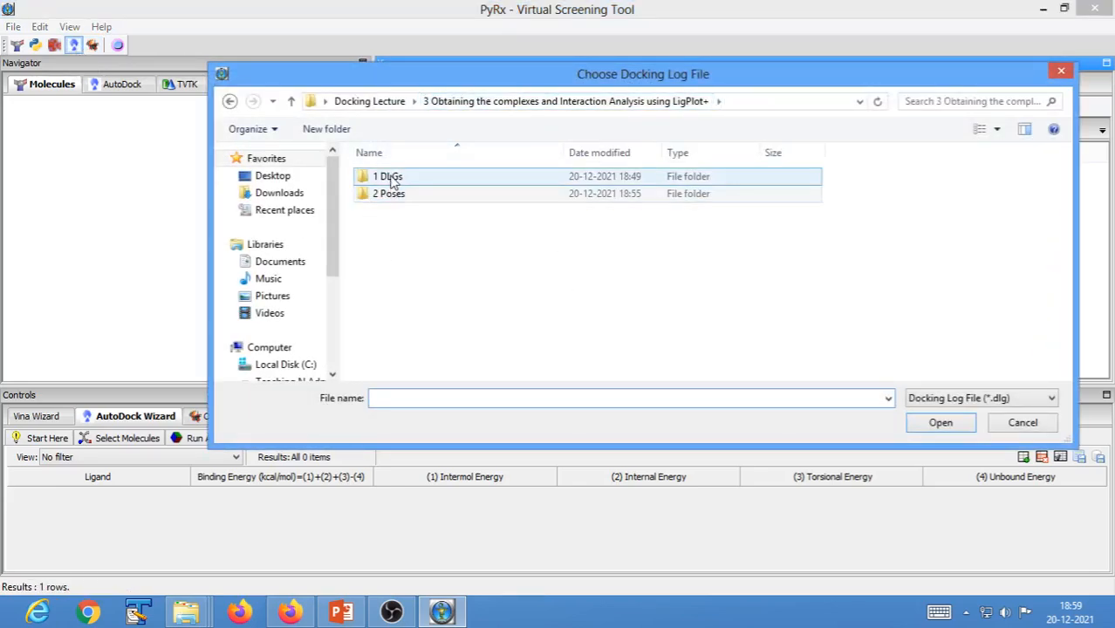
{"action": "double_click", "coordinate": [390, 177]}
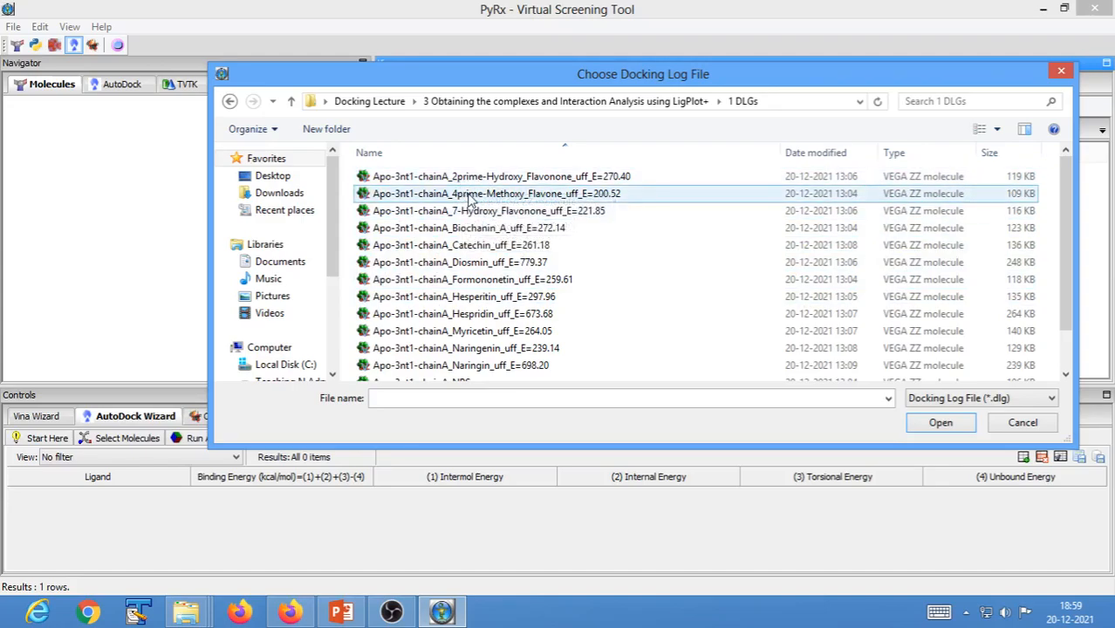
{"action": "left_click", "coordinate": [469, 199]}
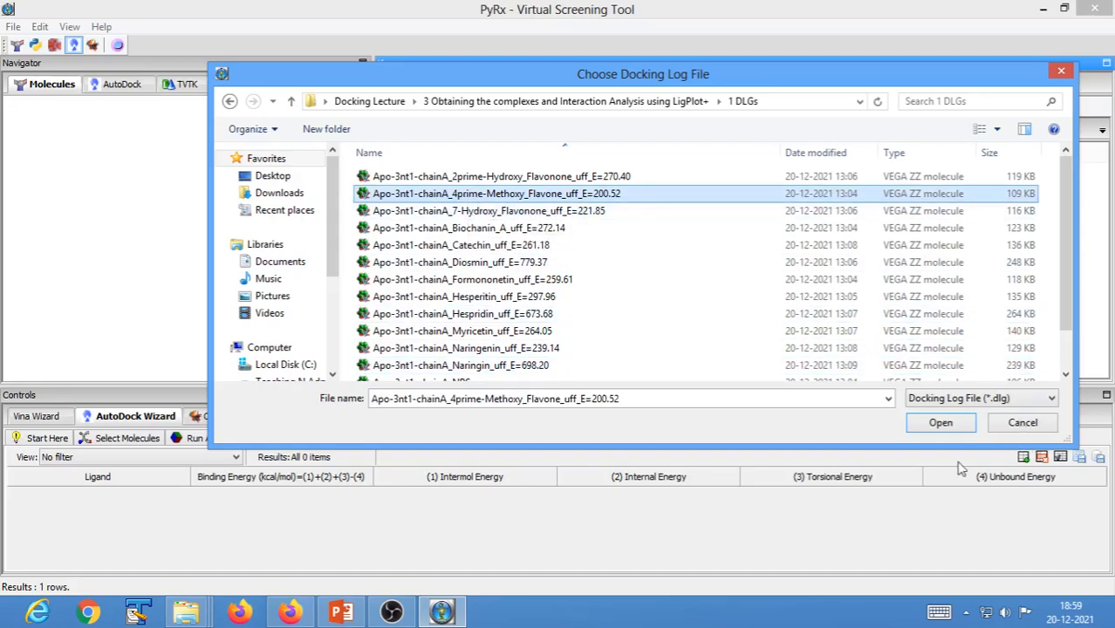
{"action": "left_click", "coordinate": [939, 425]}
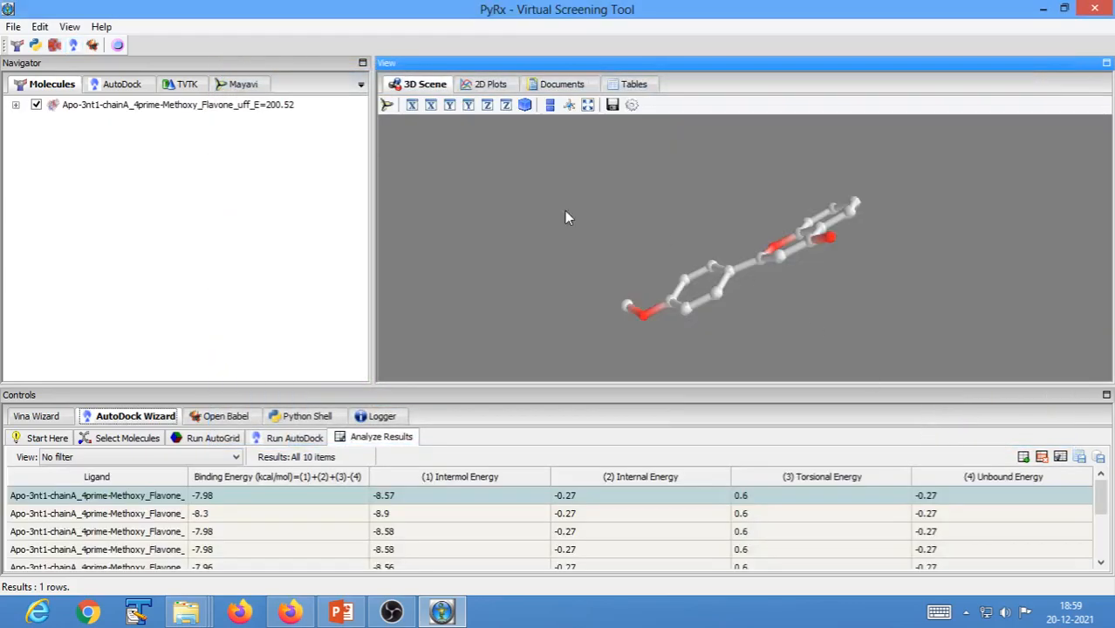
Step through the 4prime-Methoxy_Flavone poses from first to last and back to the first, viewing each in the 3D scene
{"action": "left_click", "coordinate": [94, 500]}
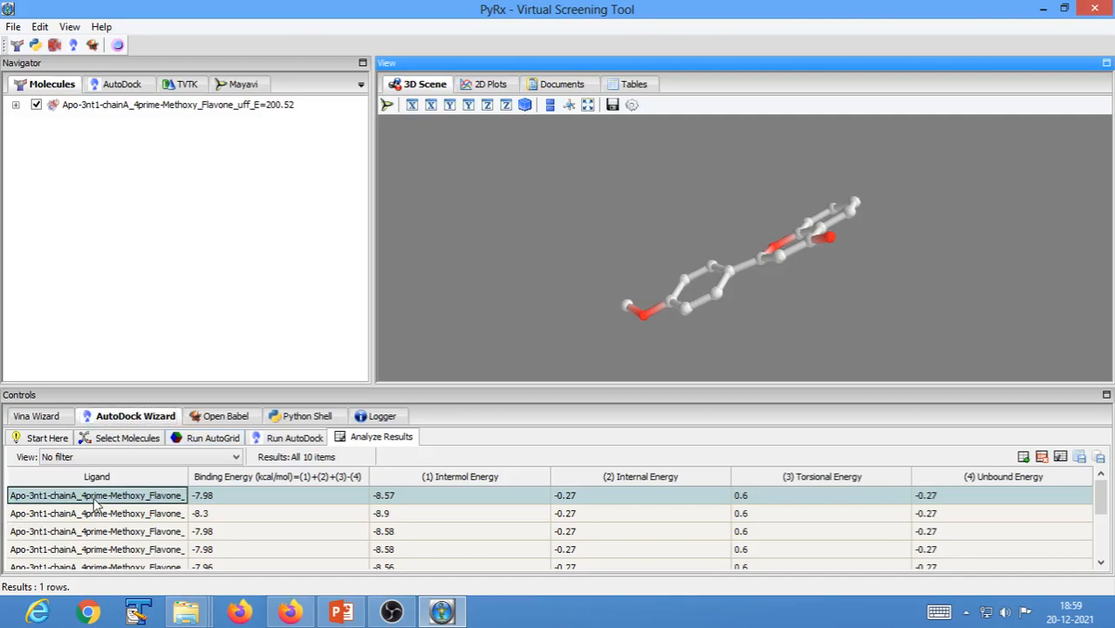
{"action": "key", "text": "Down"}
{"action": "key", "text": "Down"}
{"action": "key", "text": "Down"}
{"action": "key", "text": "Down"}
{"action": "key", "text": "Down"}
{"action": "key", "text": "Down"}
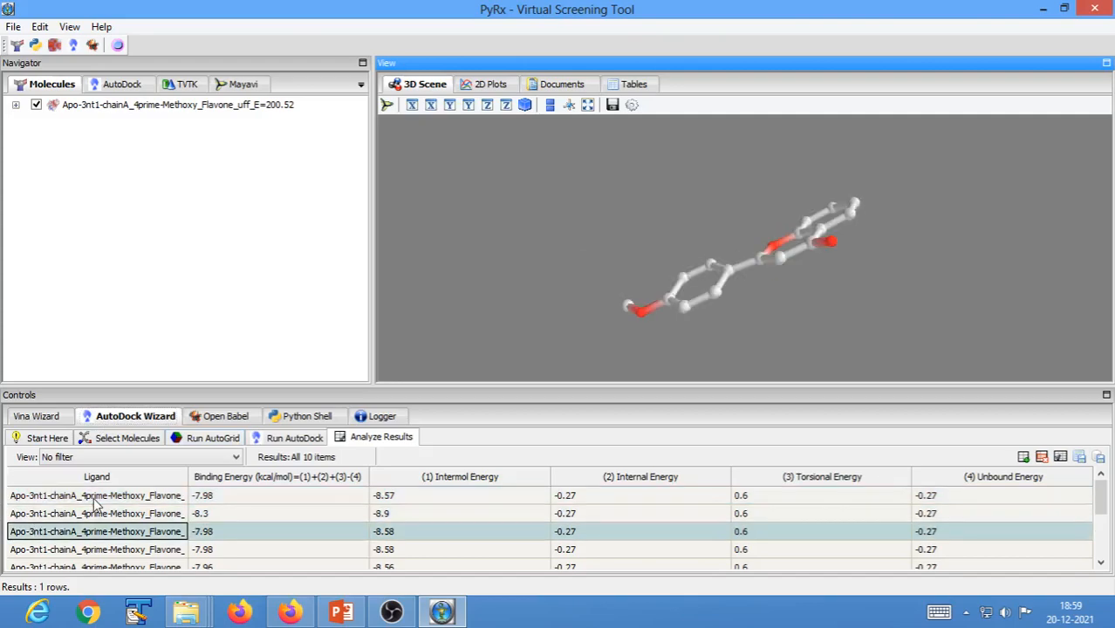
{"action": "key", "text": "Down"}
{"action": "key", "text": "Down"}
{"action": "key", "text": "Down"}
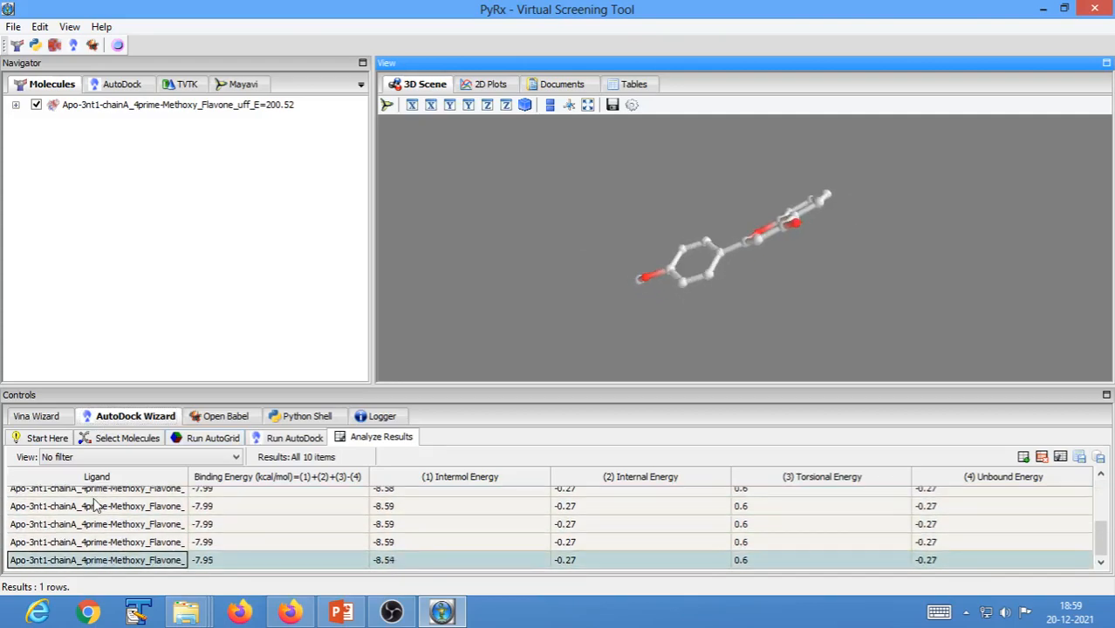
{"action": "key", "text": "Up"}
{"action": "key", "text": "Up"}
{"action": "key", "text": "Up"}
{"action": "key", "text": "Up"}
{"action": "key", "text": "Up"}
{"action": "key", "text": "Up"}
{"action": "key", "text": "Up"}
{"action": "key", "text": "Up"}
{"action": "key", "text": "Up"}
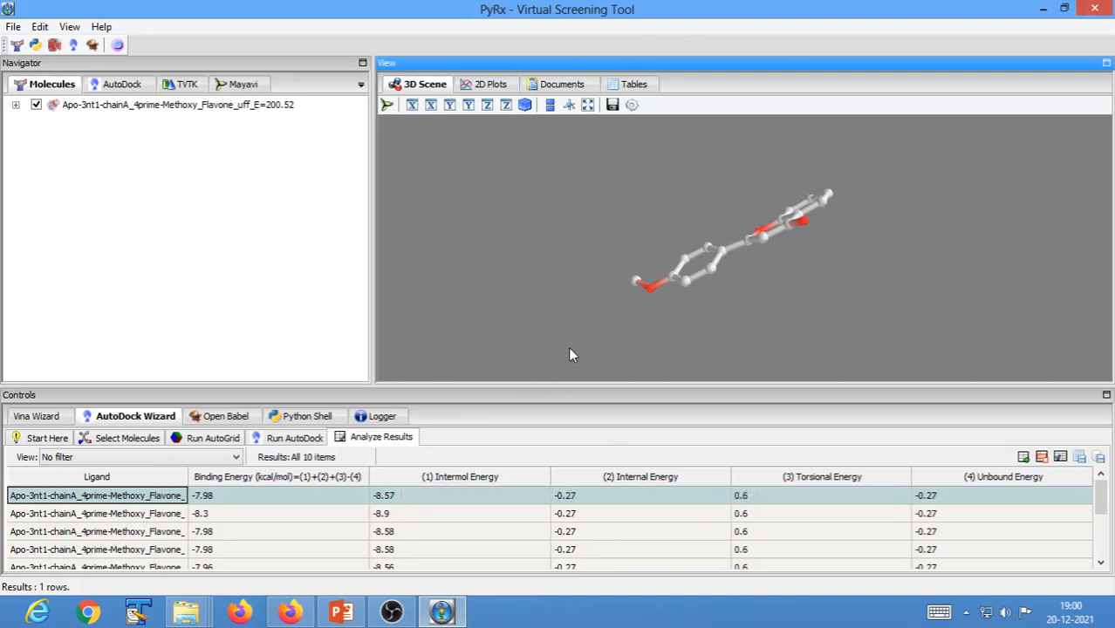
Export all 4prime-Methoxy_Flavone poses as an SDF file named 4prime-methoxy_Flavone_Allposes in the 2 Poses folder
{"action": "left_click", "coordinate": [1101, 458]}
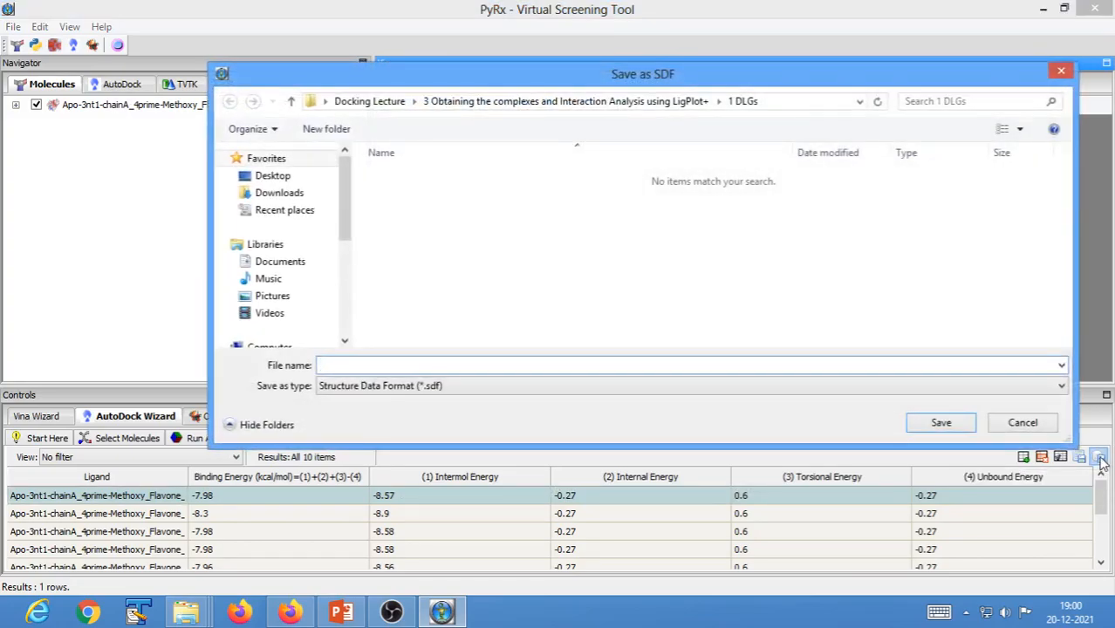
{"action": "left_click", "coordinate": [557, 105]}
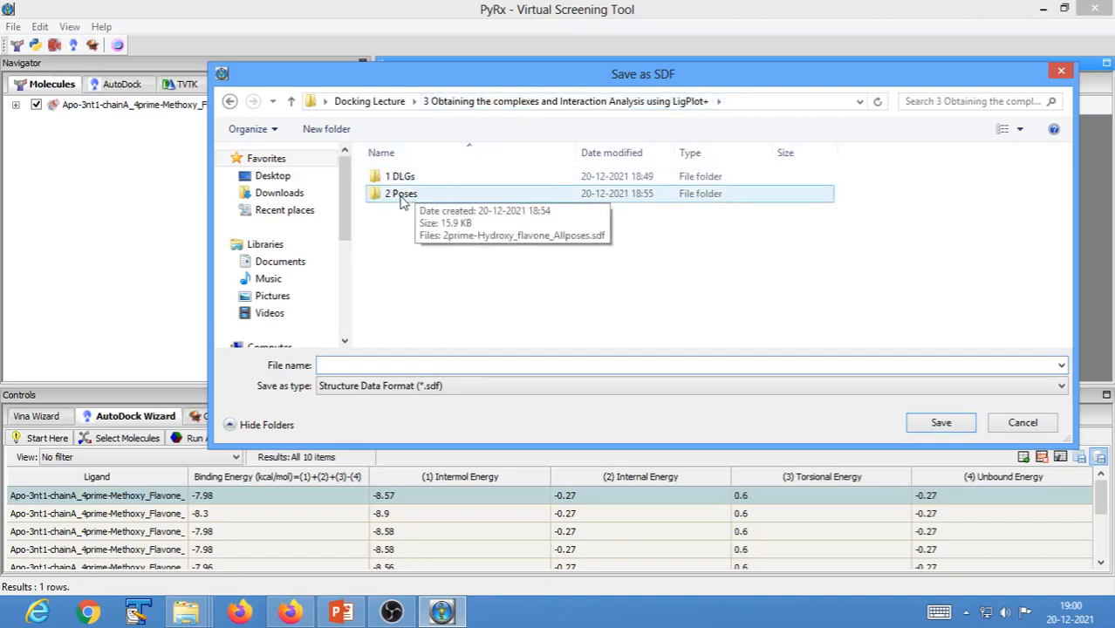
{"action": "double_click", "coordinate": [402, 195]}
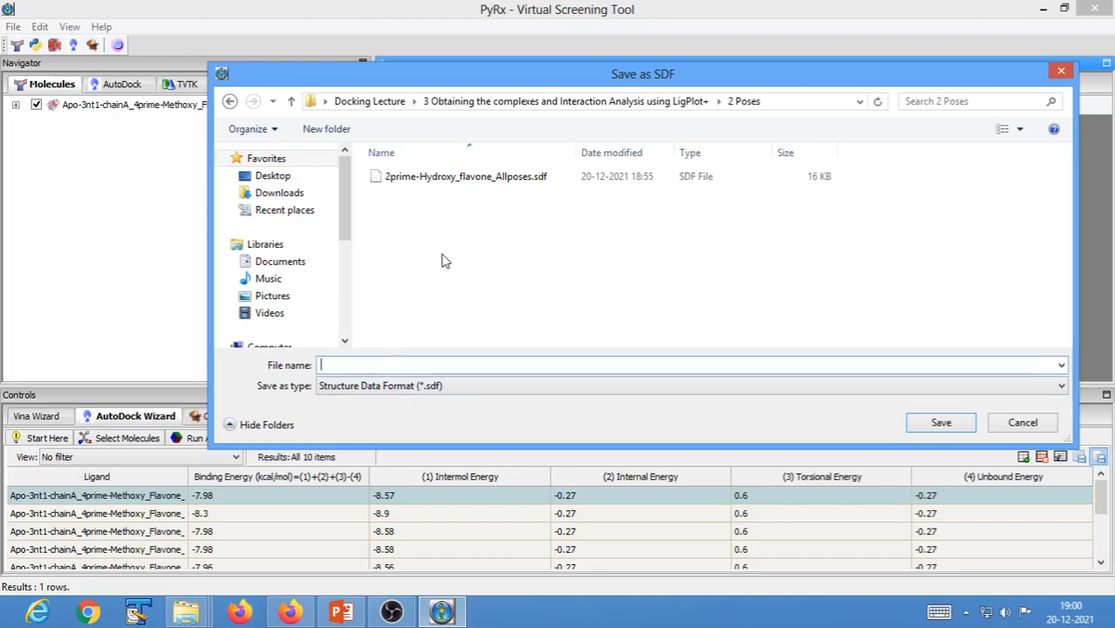
{"action": "type", "text": "4prime-methoxy_Flavone_"}
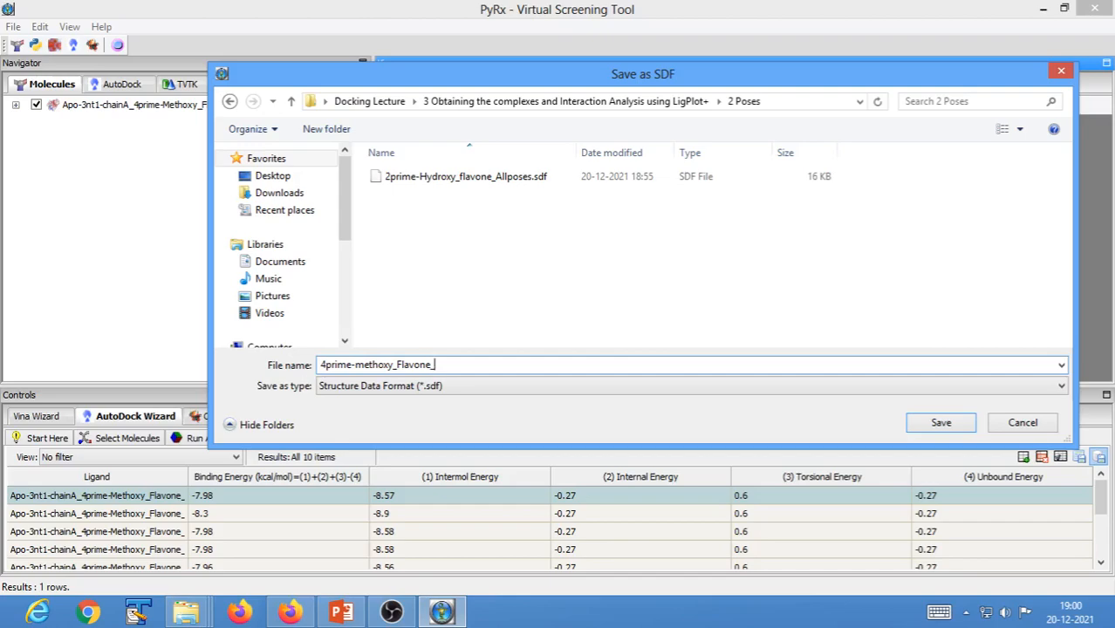
{"action": "type", "text": "llposes"}
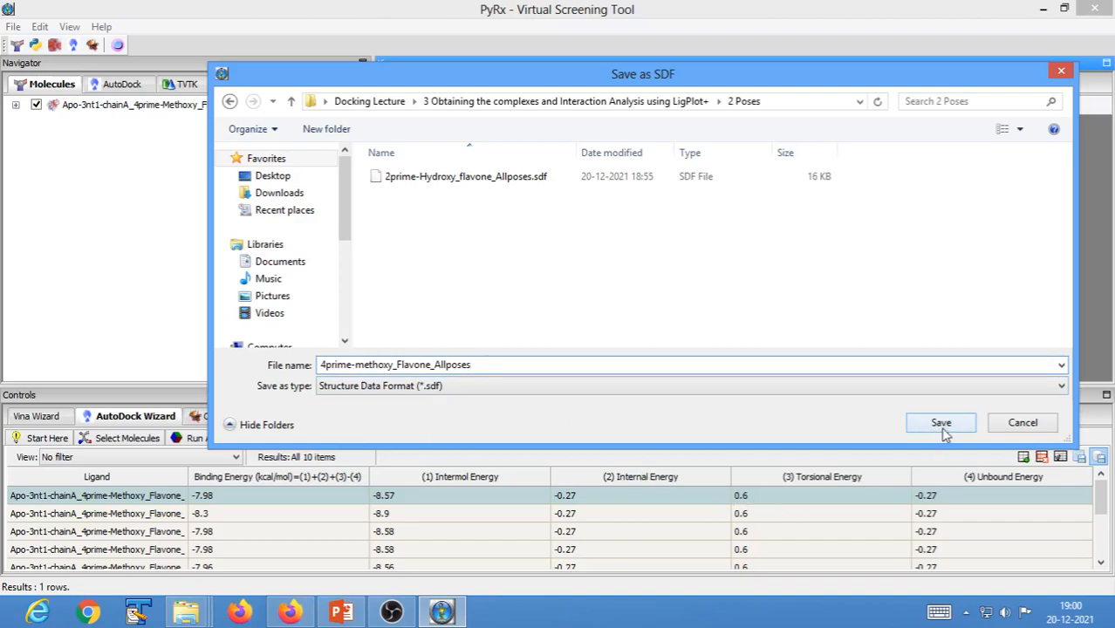
{"action": "left_click", "coordinate": [194, 616]}
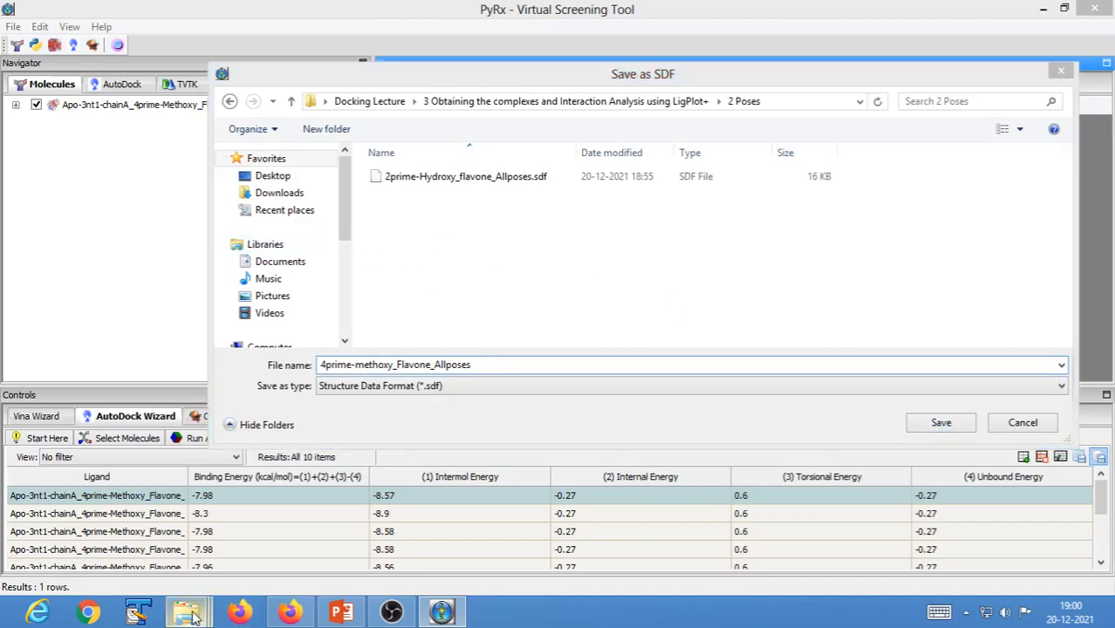
{"action": "left_click", "coordinate": [467, 545]}
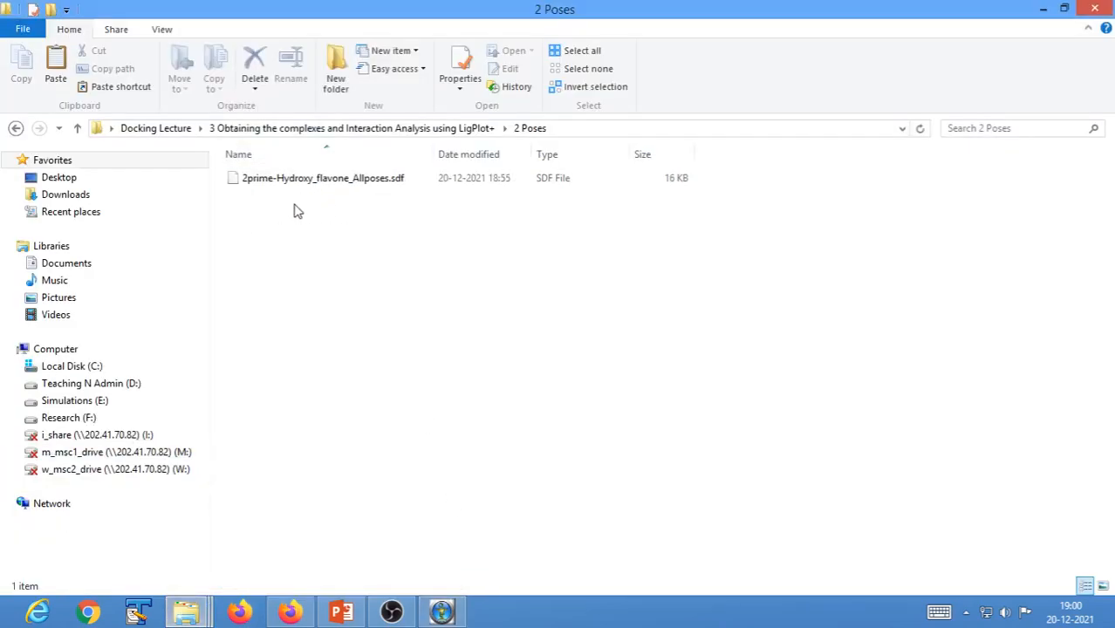
{"action": "left_click", "coordinate": [441, 613]}
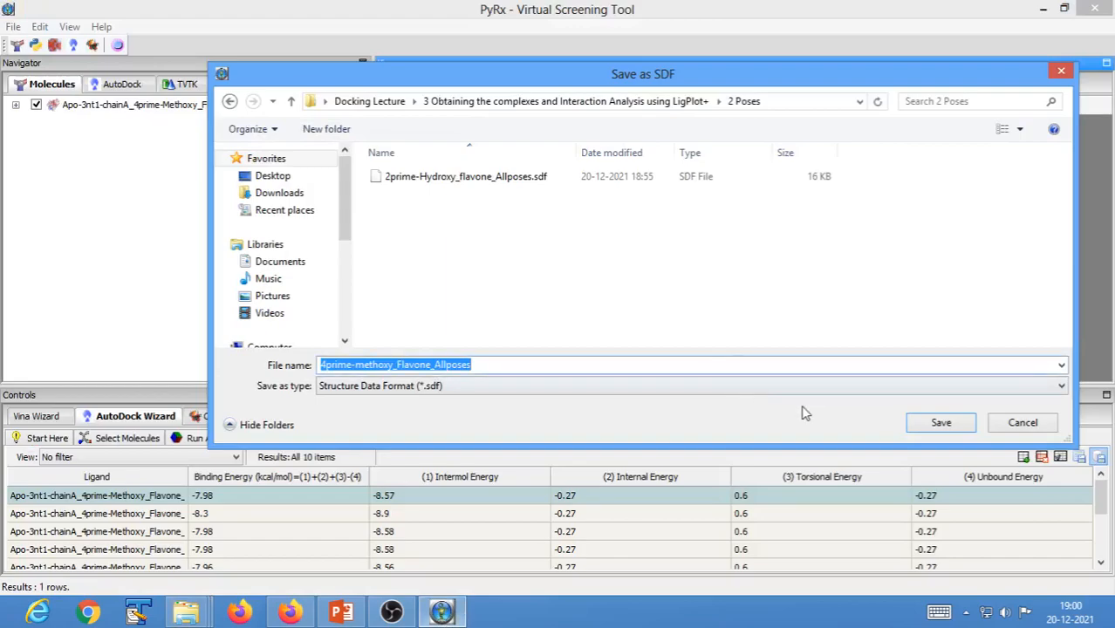
{"action": "left_click", "coordinate": [940, 423]}
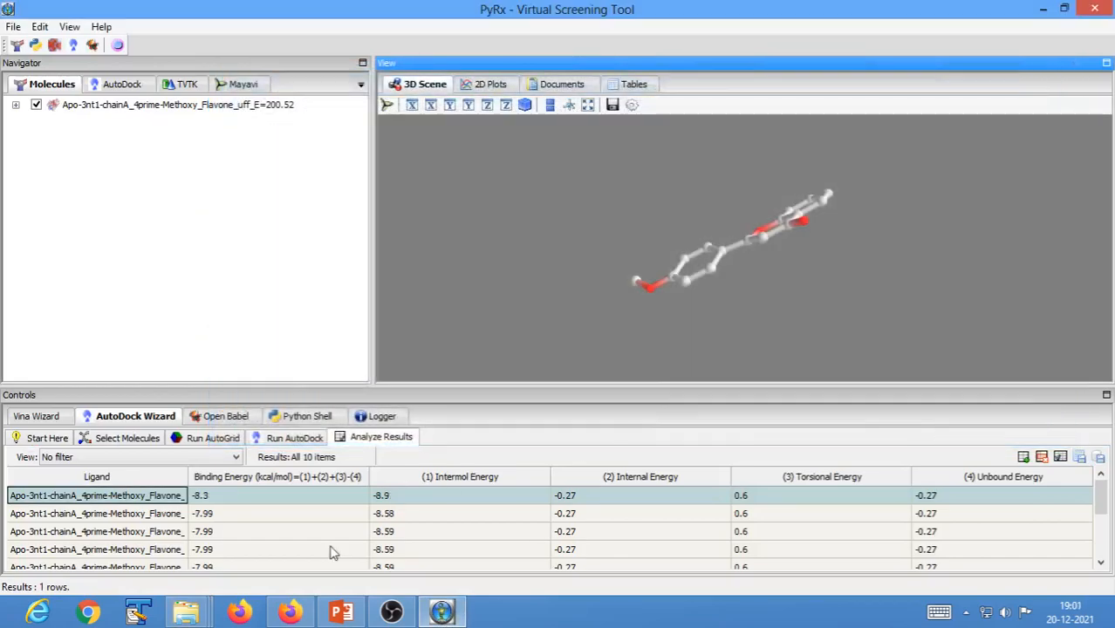
Check the exported SDF files in 2 Poses in File Explorer, review the docking logs in 1 DLGs, and reopen 2 Poses
{"action": "left_click", "coordinate": [186, 612]}
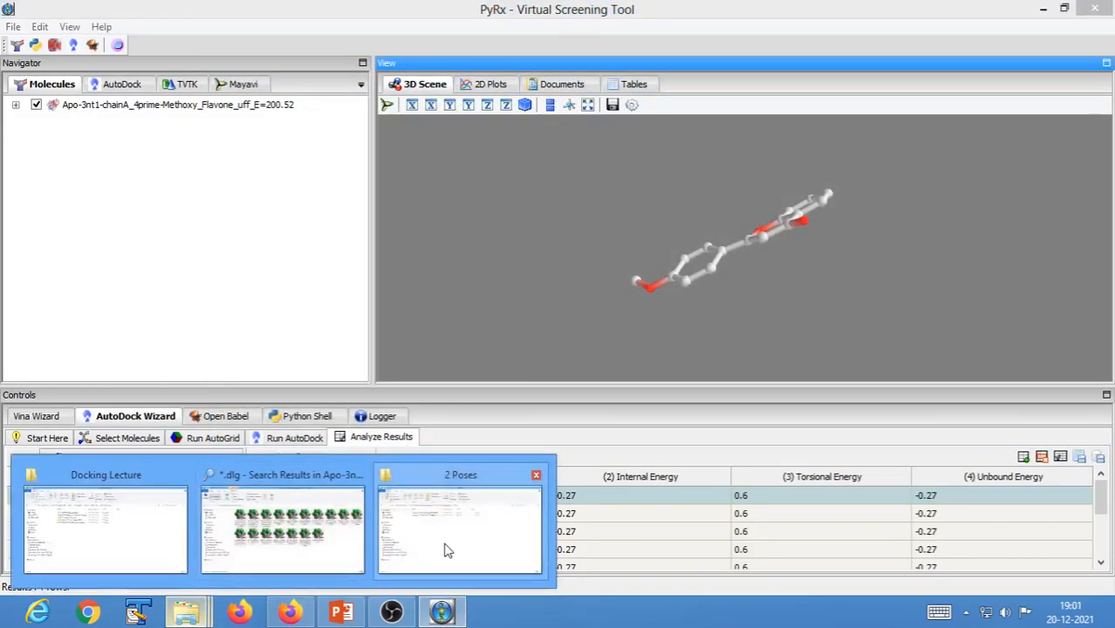
{"action": "left_click", "coordinate": [445, 549]}
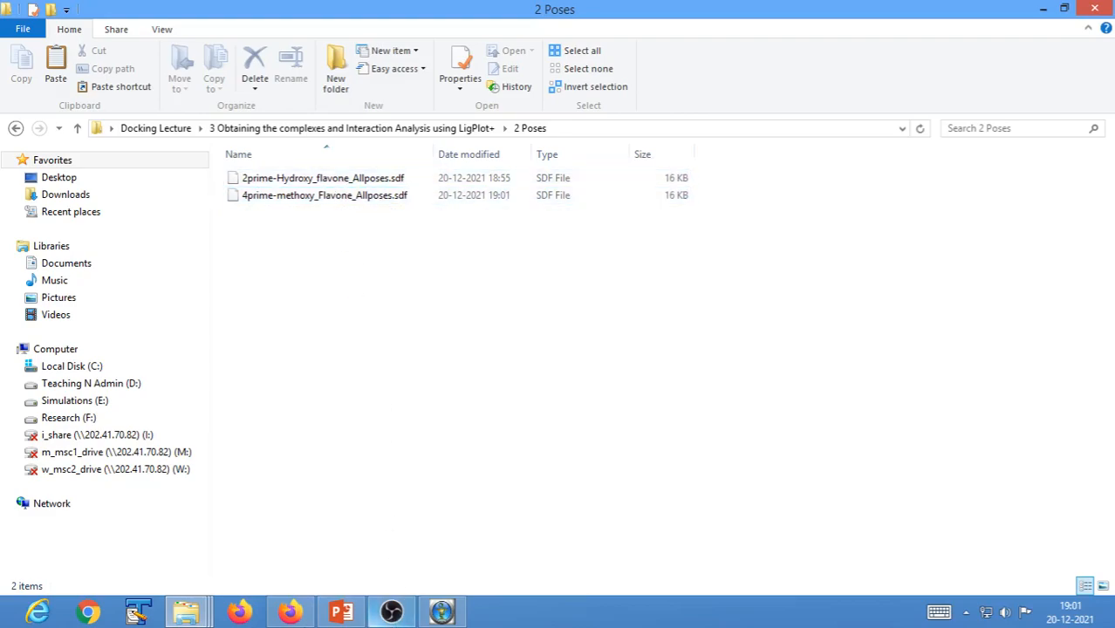
{"action": "left_click", "coordinate": [393, 128]}
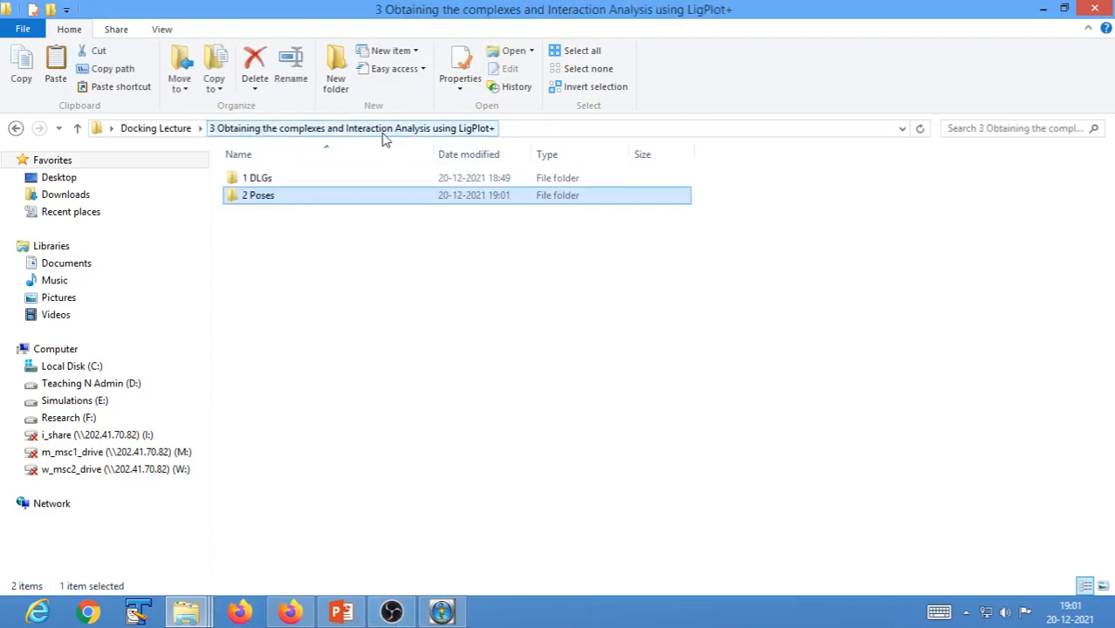
{"action": "double_click", "coordinate": [291, 182]}
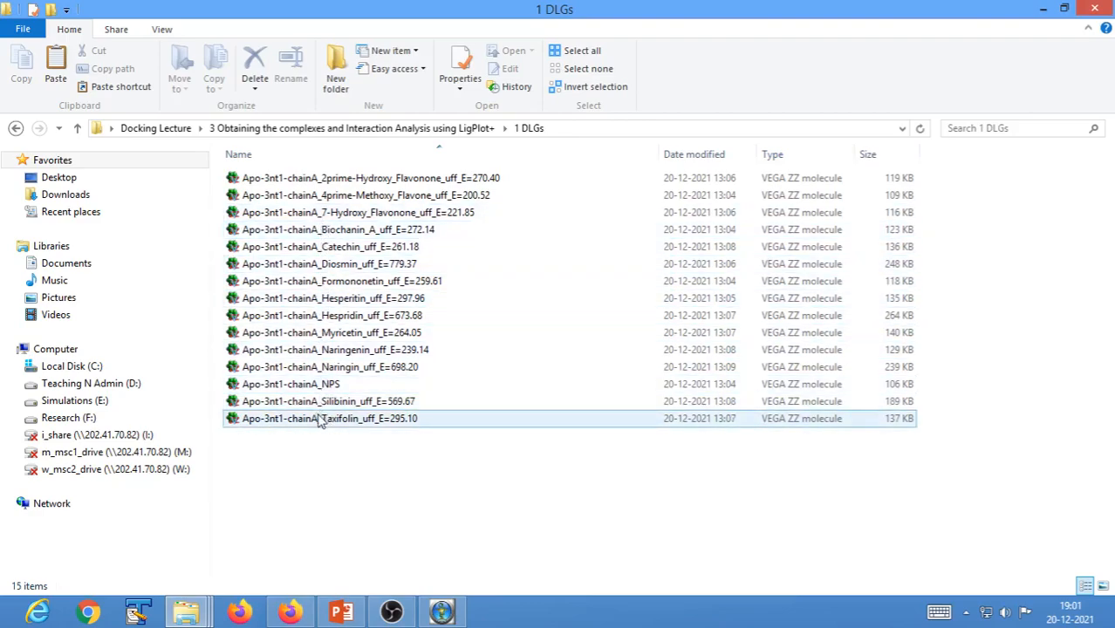
{"action": "left_click", "coordinate": [428, 129]}
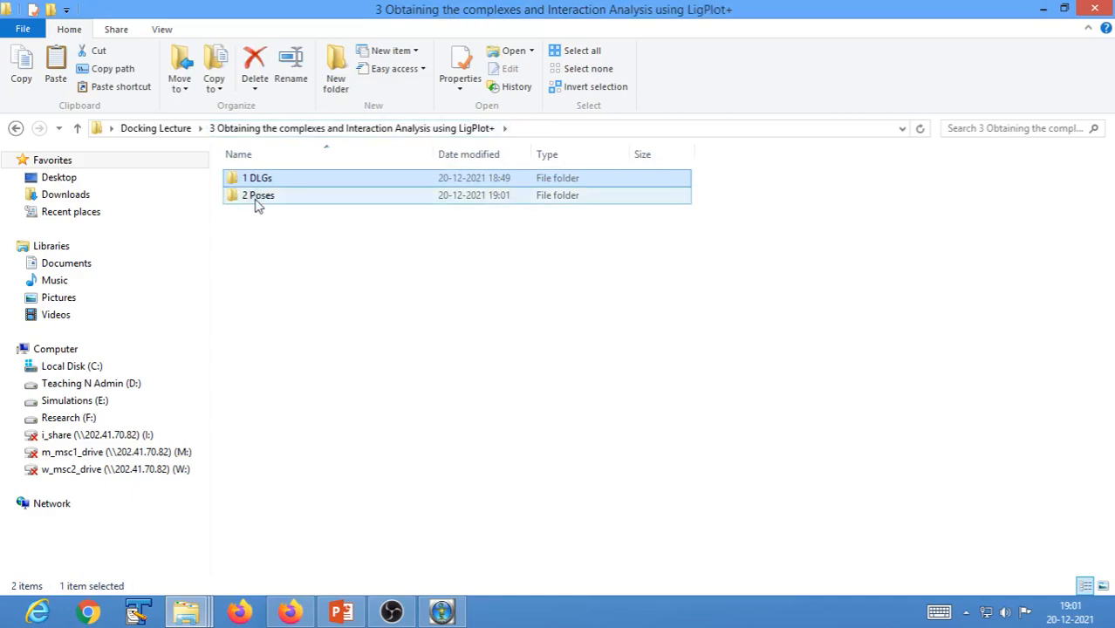
{"action": "left_click", "coordinate": [257, 202]}
{"action": "double_click", "coordinate": [256, 202]}
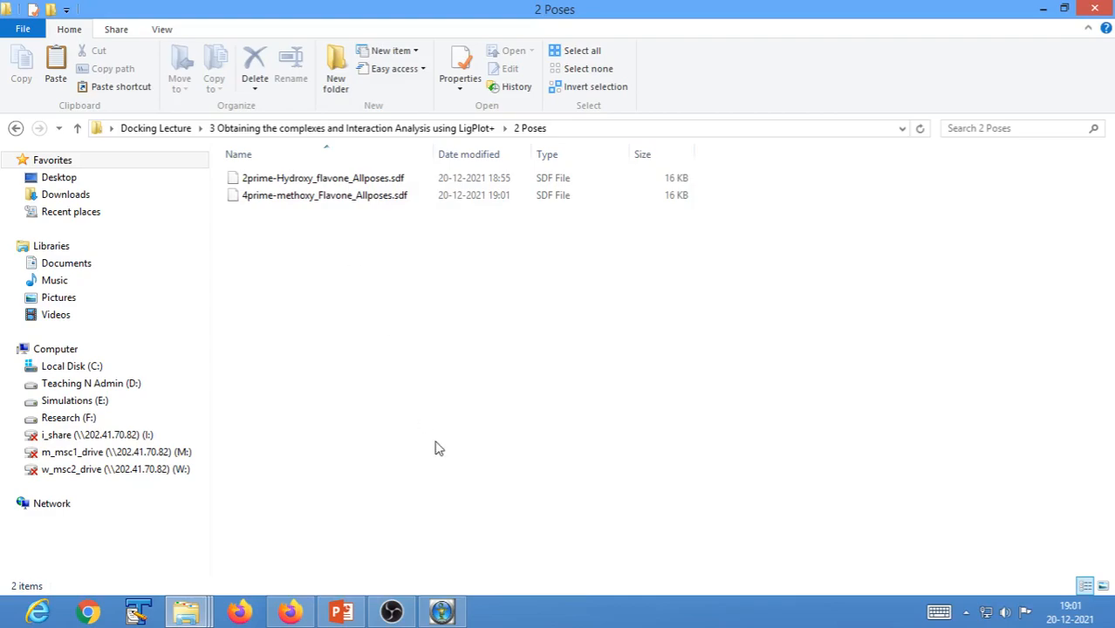
Switch back to PyRx and step through the re-sorted 4prime-Methoxy_Flavone poses from the first to the last
{"action": "left_click", "coordinate": [442, 614]}
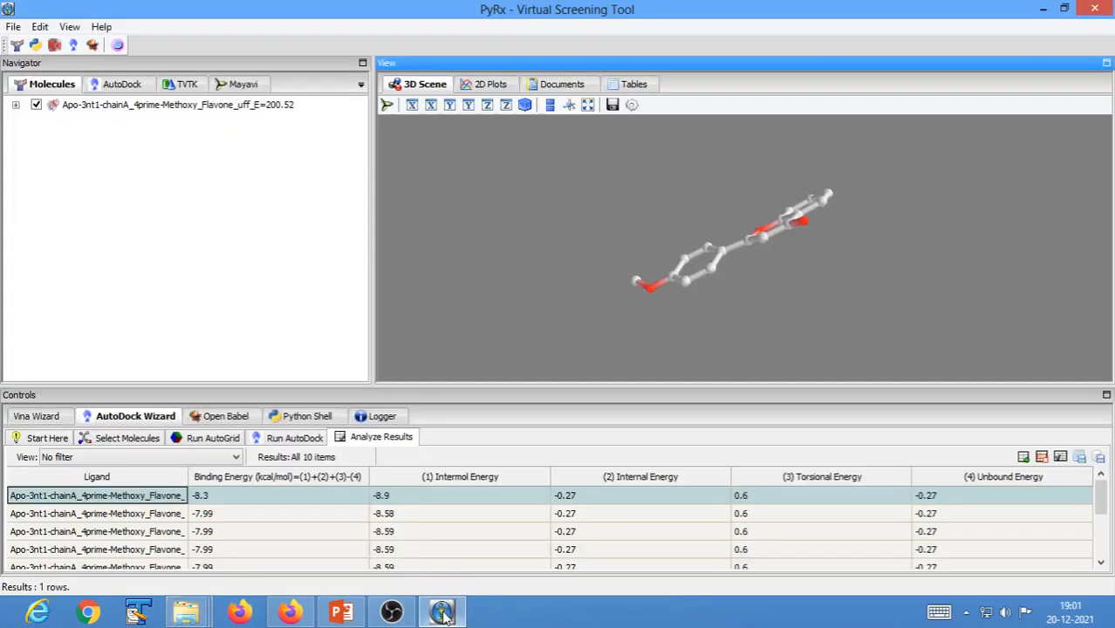
{"action": "left_click", "coordinate": [151, 496]}
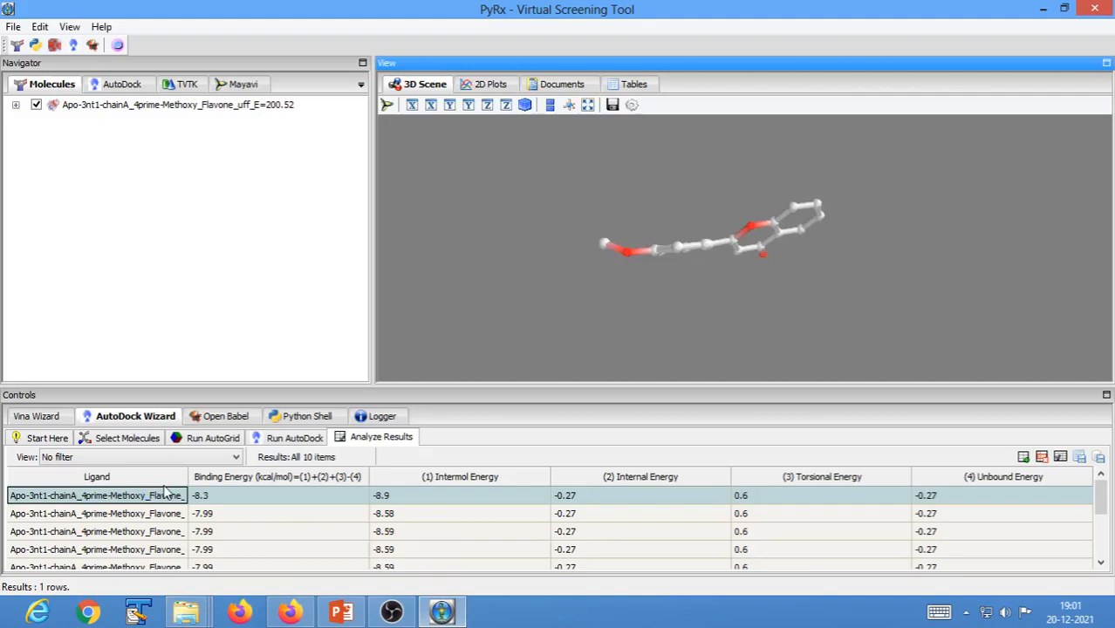
{"action": "key", "text": "Down"}
{"action": "key", "text": "Down"}
{"action": "key", "text": "Down"}
{"action": "key", "text": "Down"}
{"action": "key", "text": "Down"}
{"action": "key", "text": "Down"}
{"action": "key", "text": "Down"}
{"action": "key", "text": "Down"}
{"action": "key", "text": "Down"}
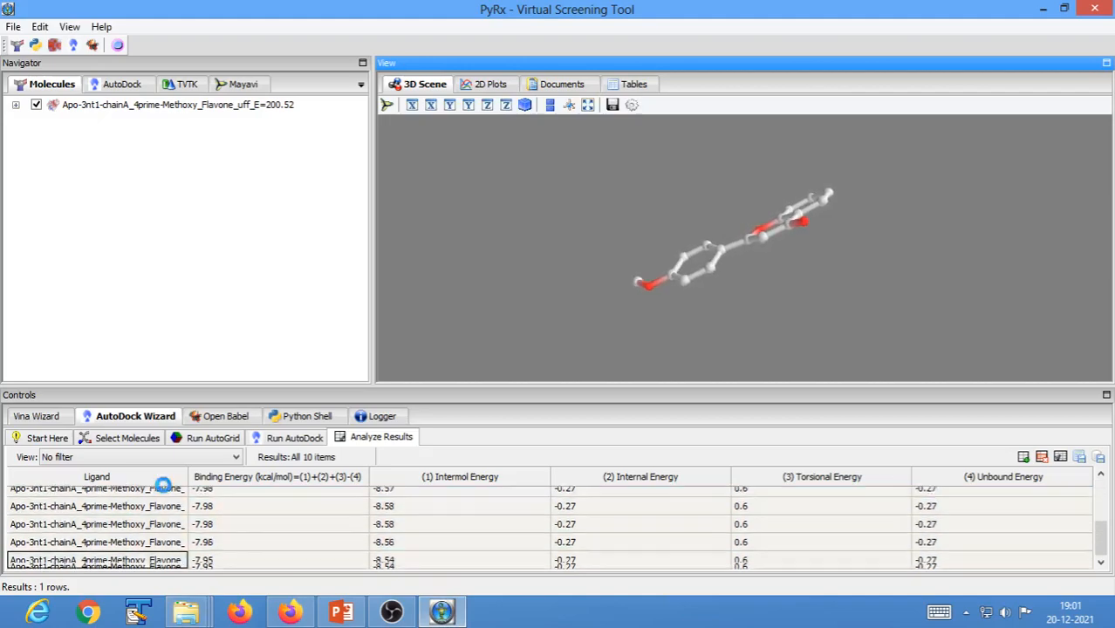
Step back through the 4prime-Methoxy_Flavone poses from the last to the first, viewing each in the 3D scene
{"action": "key", "text": "Up"}
{"action": "key", "text": "Up"}
{"action": "key", "text": "Up"}
{"action": "key", "text": "Up"}
{"action": "key", "text": "Up"}
{"action": "key", "text": "Up"}
{"action": "key", "text": "Up"}
{"action": "key", "text": "Up"}
{"action": "key", "text": "Up"}
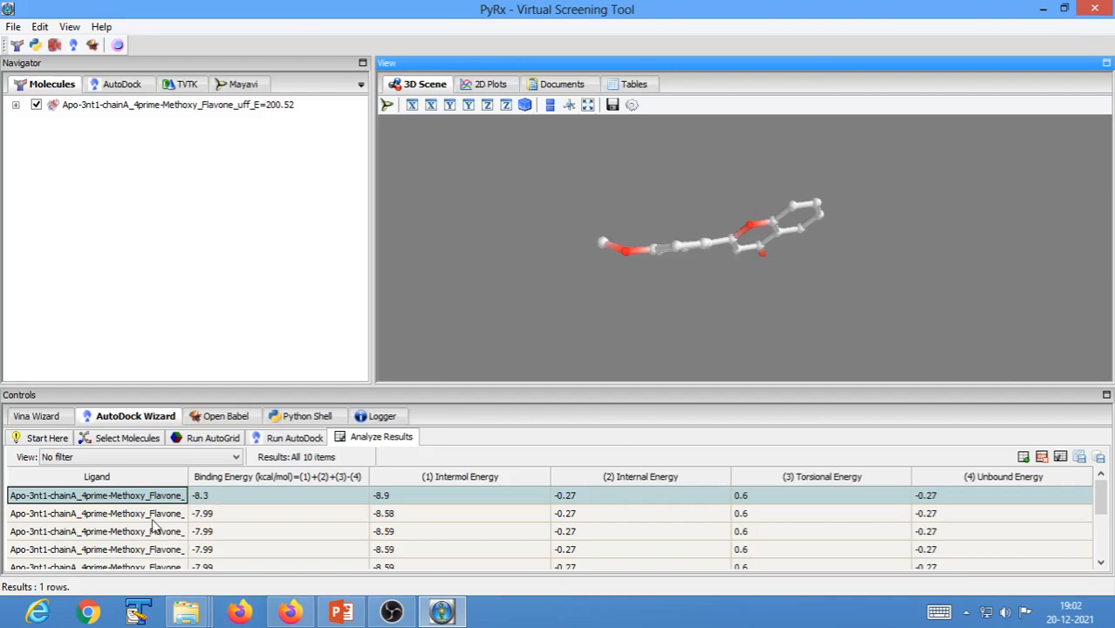
Review the binding energies of all 4prime-Methoxy_Flavone poses in the AutoDock results table
{"action": "scroll", "coordinate": [191, 548], "scroll_direction": "down", "scroll_amount": 1}
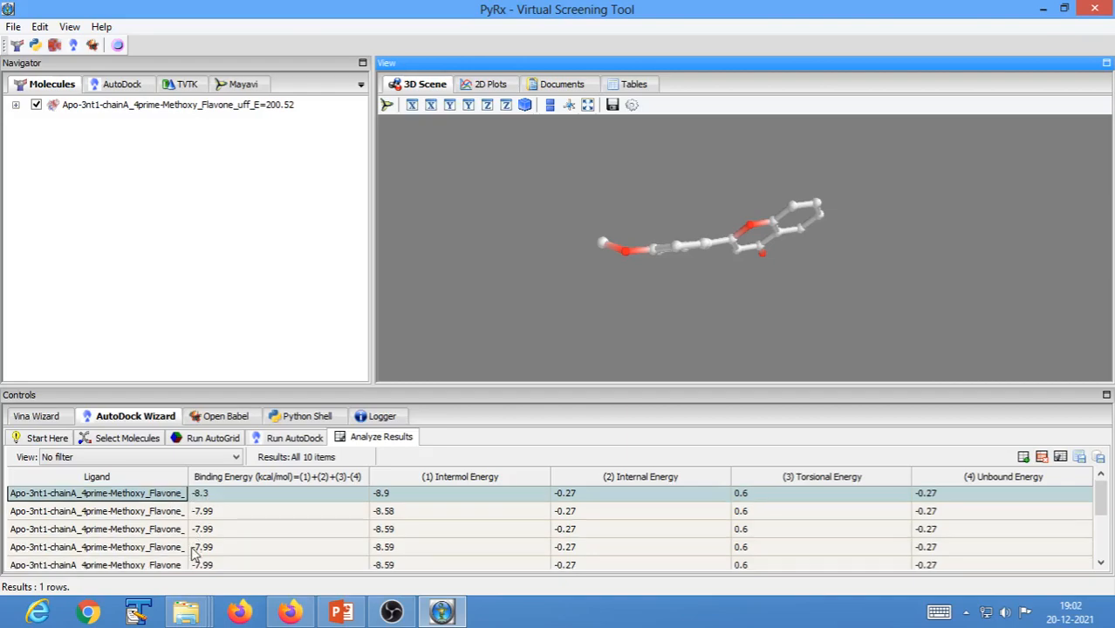
{"action": "scroll", "coordinate": [205, 579], "scroll_direction": "down", "scroll_amount": 2}
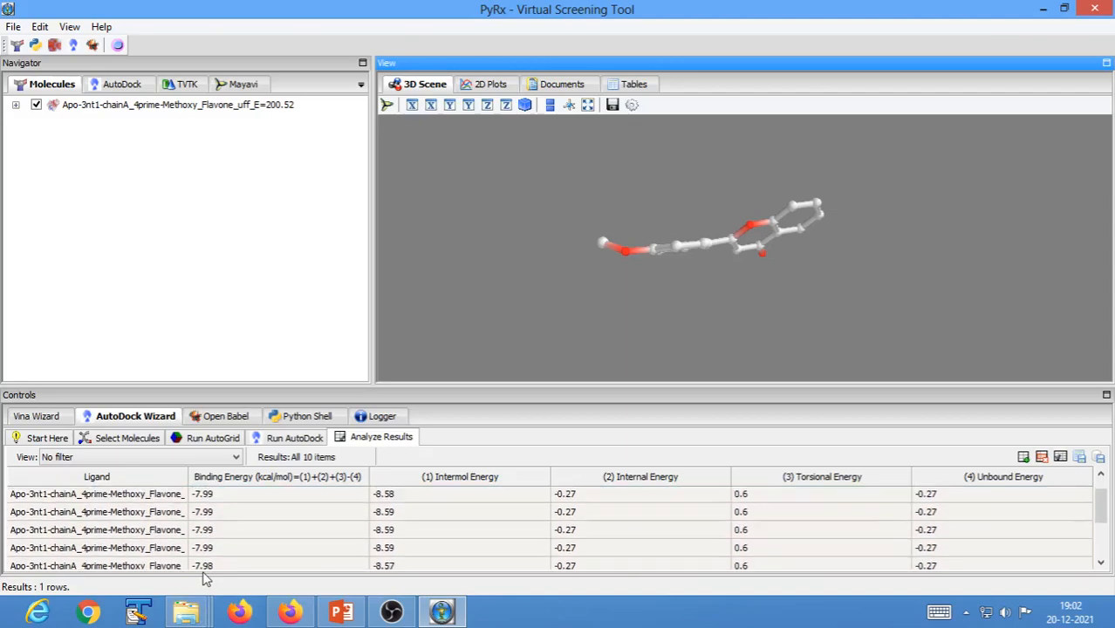
{"action": "scroll", "coordinate": [201, 550], "scroll_direction": "up", "scroll_amount": 2}
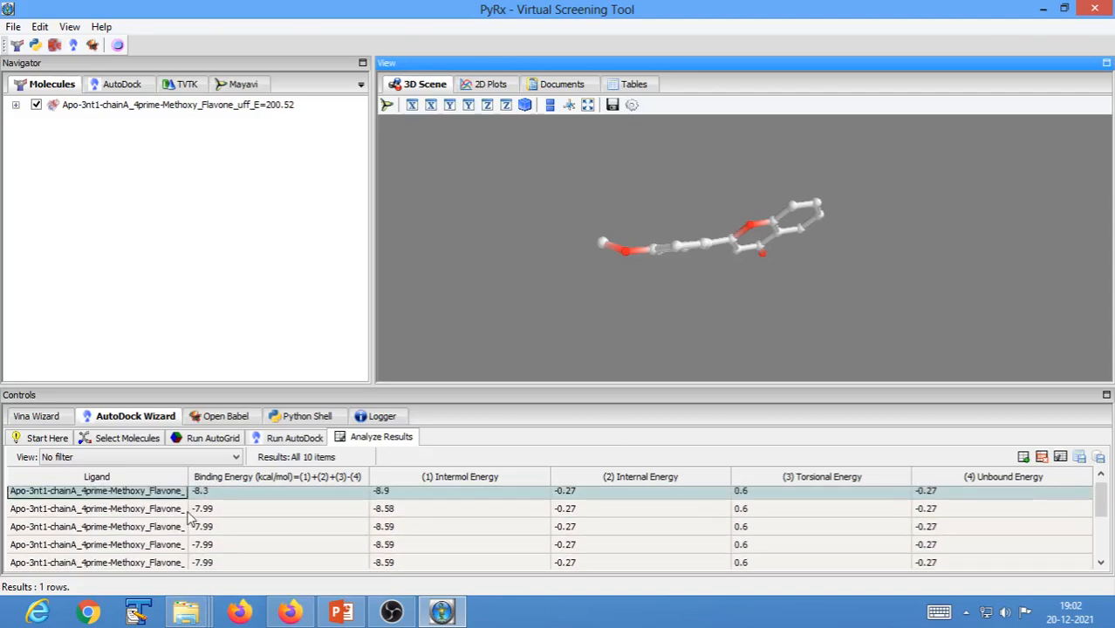
{"action": "scroll", "coordinate": [202, 520], "scroll_direction": "down", "scroll_amount": 3}
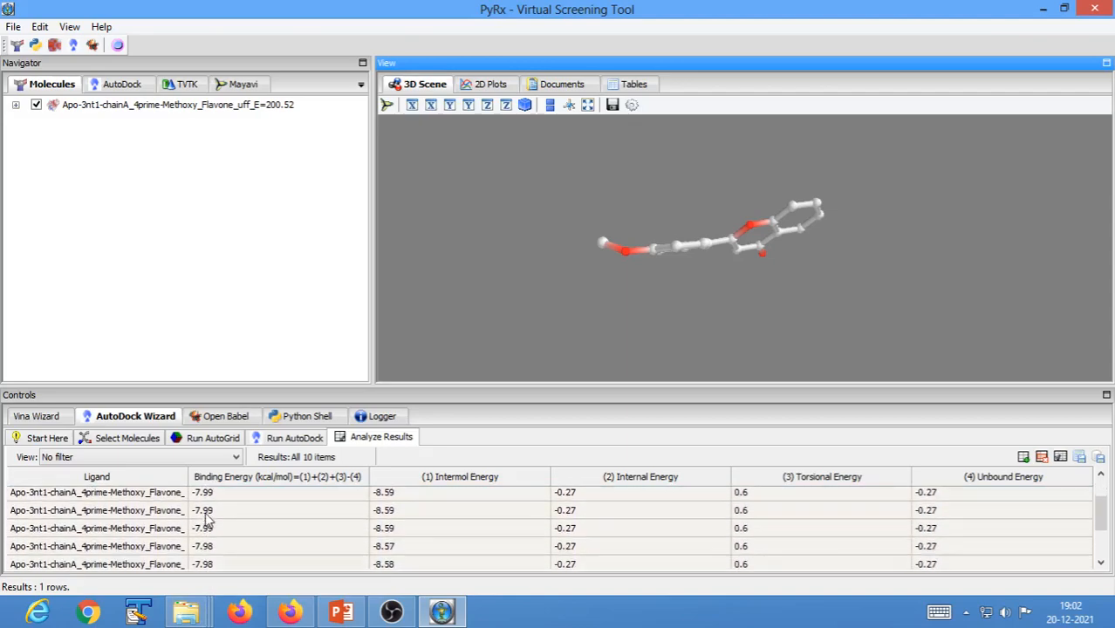
{"action": "scroll", "coordinate": [218, 536], "scroll_direction": "down", "scroll_amount": 3}
{"action": "scroll", "coordinate": [218, 537], "scroll_direction": "down", "scroll_amount": 1}
{"action": "scroll", "coordinate": [218, 541], "scroll_direction": "up", "scroll_amount": 3}
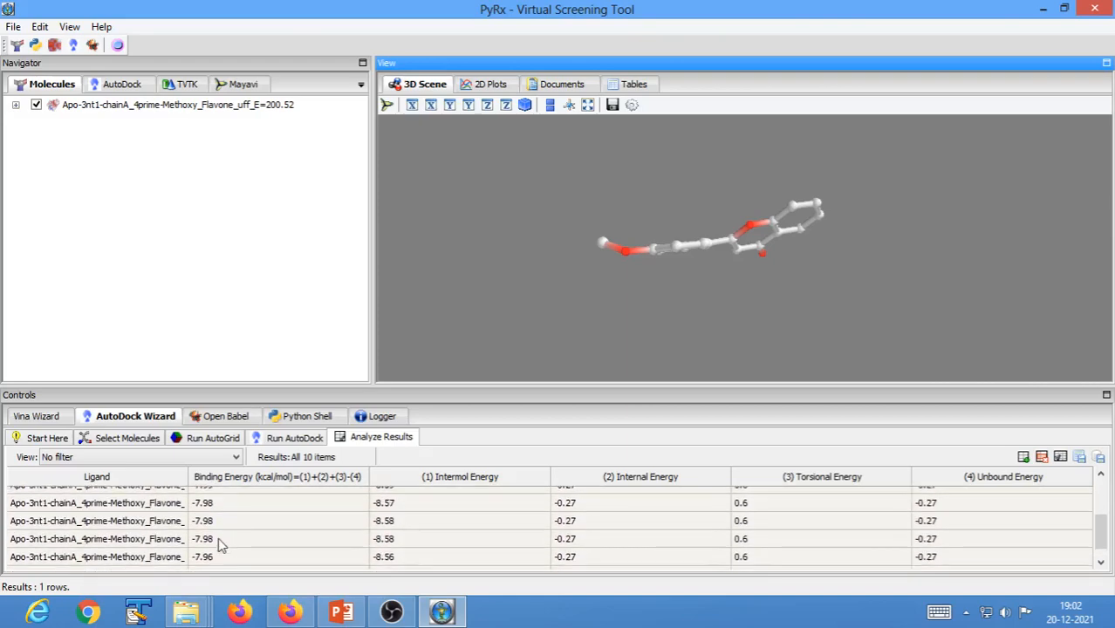
{"action": "scroll", "coordinate": [221, 540], "scroll_direction": "up", "scroll_amount": 2}
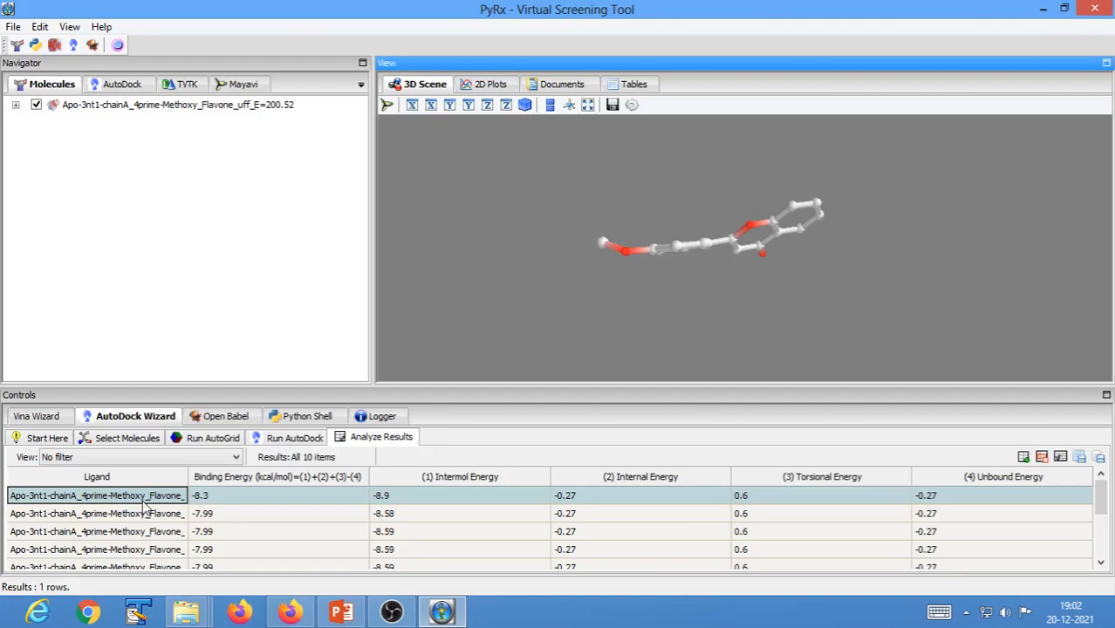
Minimize PyRx and open 2prime-Hydroxy_flavone_Allposes.sdf from the 2 Poses folder in TextPad
{"action": "left_click", "coordinate": [1043, 10]}
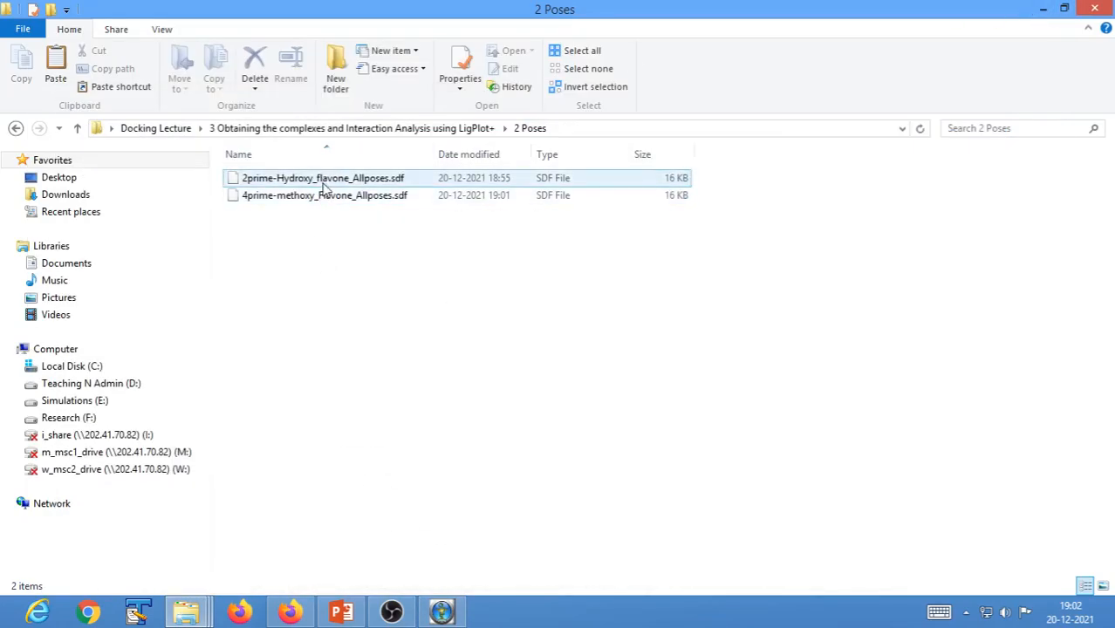
{"action": "right_click", "coordinate": [324, 185]}
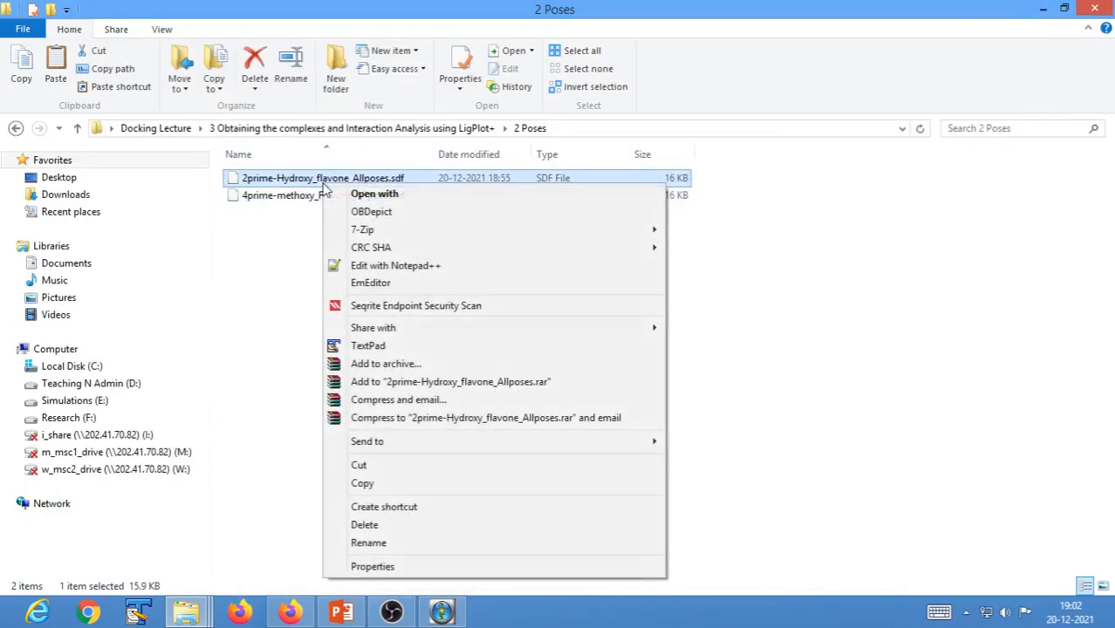
{"action": "left_click", "coordinate": [375, 346]}
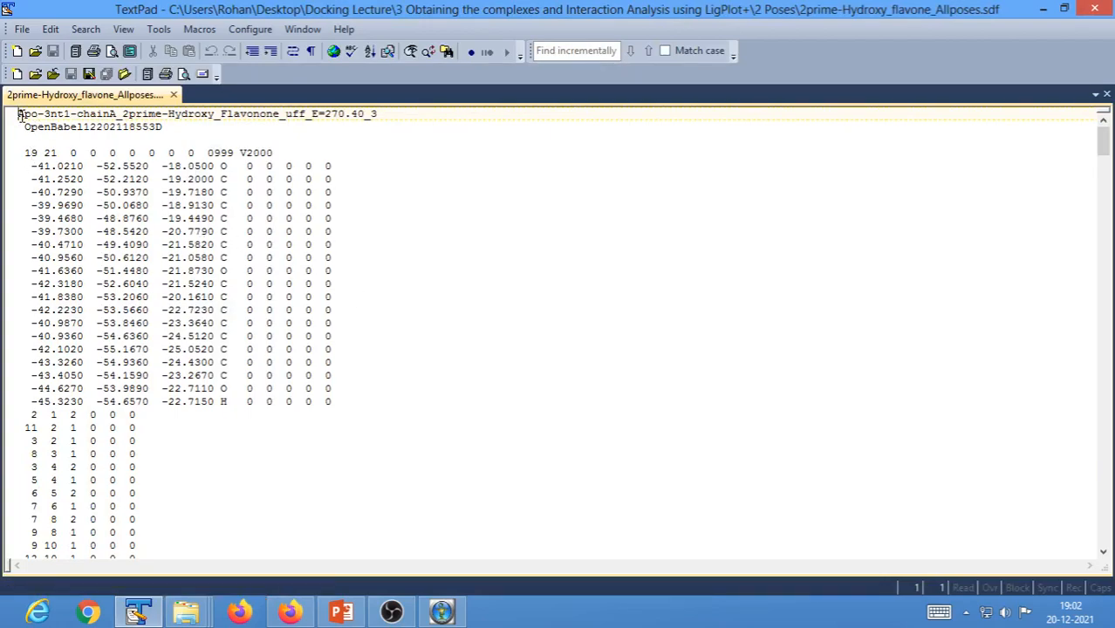
Copy the complete first pose record, from its Apo-3nt1-chainA title line down to its closing $$$$ line
{"action": "key", "text": "shift+Down"}
{"action": "key", "text": "shift+Down"}
{"action": "key", "text": "shift+Down"}
{"action": "key", "text": "shift+Down"}
{"action": "key", "text": "shift+Down"}
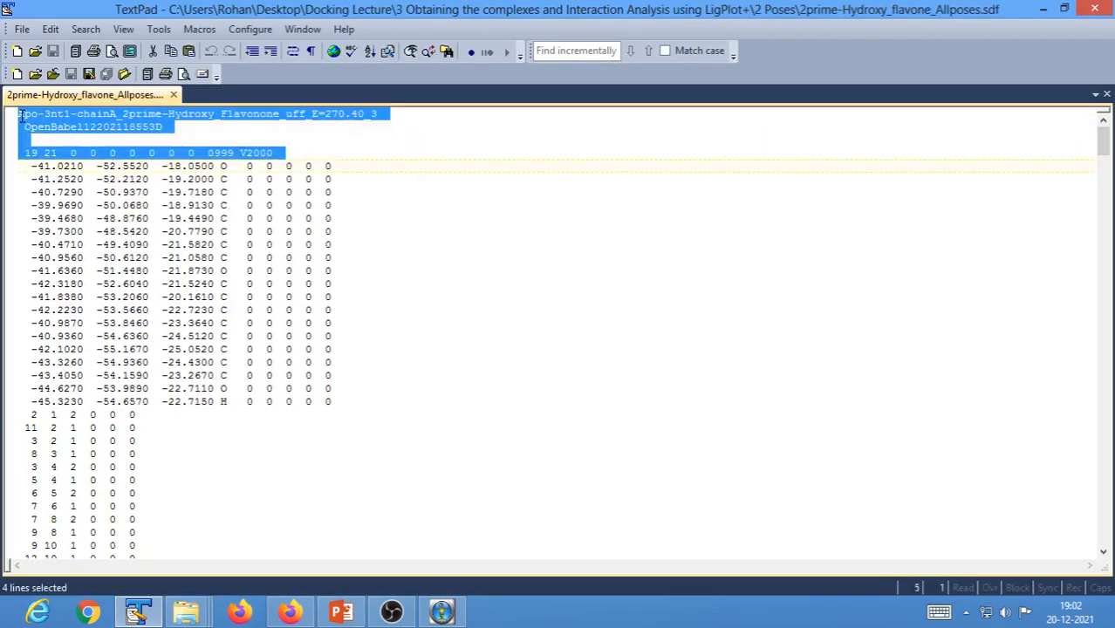
{"action": "key", "text": "shift+Down"}
{"action": "key", "text": "shift+Down"}
{"action": "key", "text": "shift+Down"}
{"action": "key", "text": "shift+Down"}
{"action": "key", "text": "shift+Down"}
{"action": "key", "text": "shift+Down"}
{"action": "key", "text": "shift+Down"}
{"action": "key", "text": "shift+Down"}
{"action": "key", "text": "shift+Down"}
{"action": "key", "text": "shift+Down"}
{"action": "key", "text": "shift+Down"}
{"action": "key", "text": "shift+Down"}
{"action": "key", "text": "shift+Down"}
{"action": "key", "text": "shift+Down"}
{"action": "key", "text": "shift+Down"}
{"action": "key", "text": "shift+Down"}
{"action": "key", "text": "shift+Down"}
{"action": "key", "text": "shift+Down"}
{"action": "key", "text": "shift+Down"}
{"action": "key", "text": "shift+Down"}
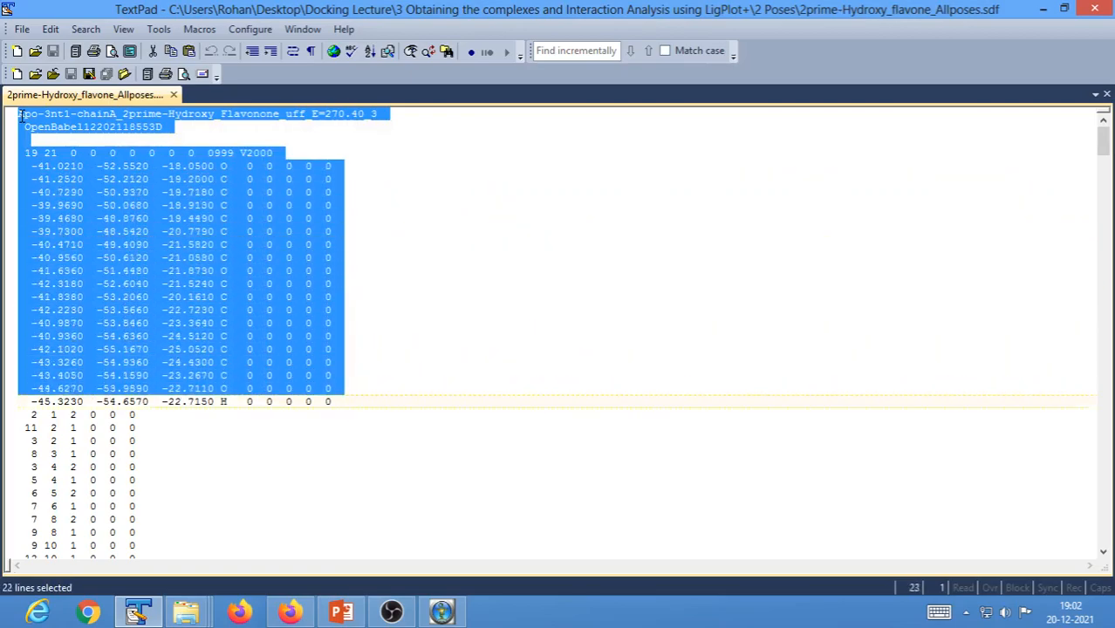
{"action": "key", "text": "shift+Down"}
{"action": "key", "text": "shift+Down"}
{"action": "key", "text": "shift+Down"}
{"action": "key", "text": "shift+Down"}
{"action": "key", "text": "shift+Down"}
{"action": "key", "text": "shift+Down"}
{"action": "key", "text": "shift+Down"}
{"action": "key", "text": "shift+Down"}
{"action": "key", "text": "shift+Down"}
{"action": "key", "text": "shift+Down"}
{"action": "key", "text": "shift+Down"}
{"action": "key", "text": "shift+Down"}
{"action": "key", "text": "shift+Down"}
{"action": "key", "text": "shift+Down"}
{"action": "key", "text": "shift+Down"}
{"action": "key", "text": "shift+Down"}
{"action": "key", "text": "shift+Down"}
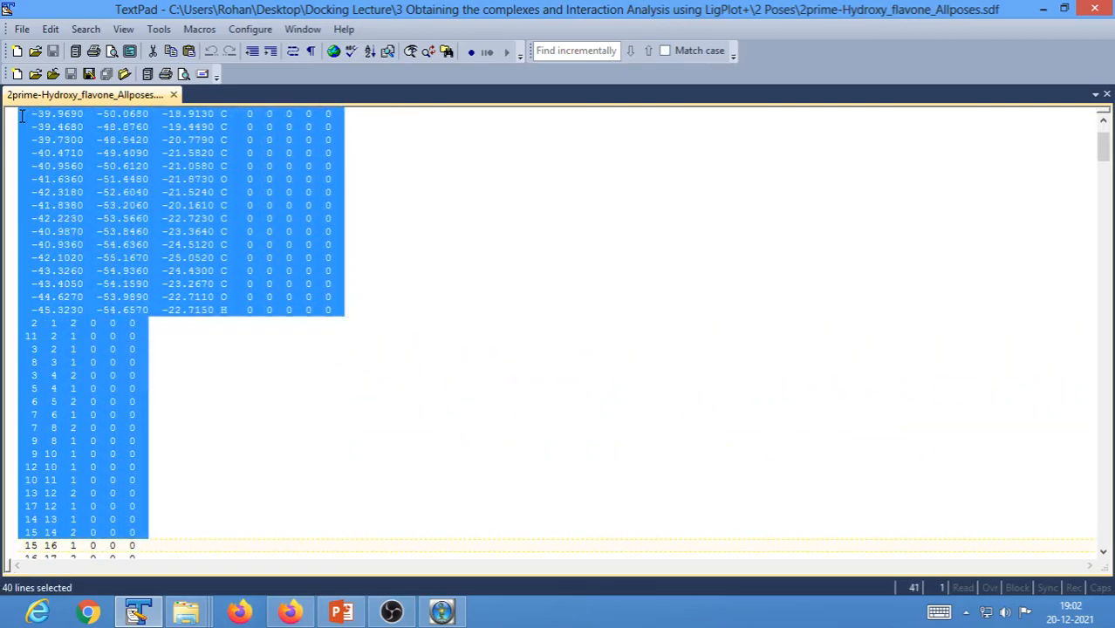
{"action": "key", "text": "shift+Down"}
{"action": "key", "text": "shift+Down"}
{"action": "key", "text": "shift+Down"}
{"action": "key", "text": "shift+Down"}
{"action": "key", "text": "shift+Down"}
{"action": "key", "text": "shift+Down"}
{"action": "key", "text": "shift+Down"}
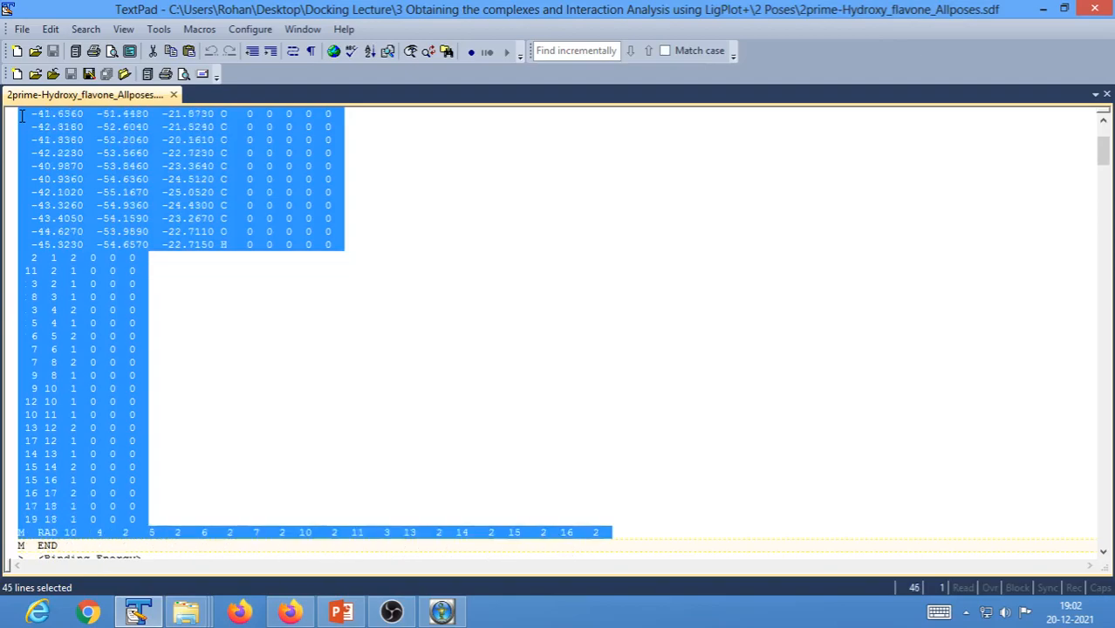
{"action": "key", "text": "ctrl+c"}
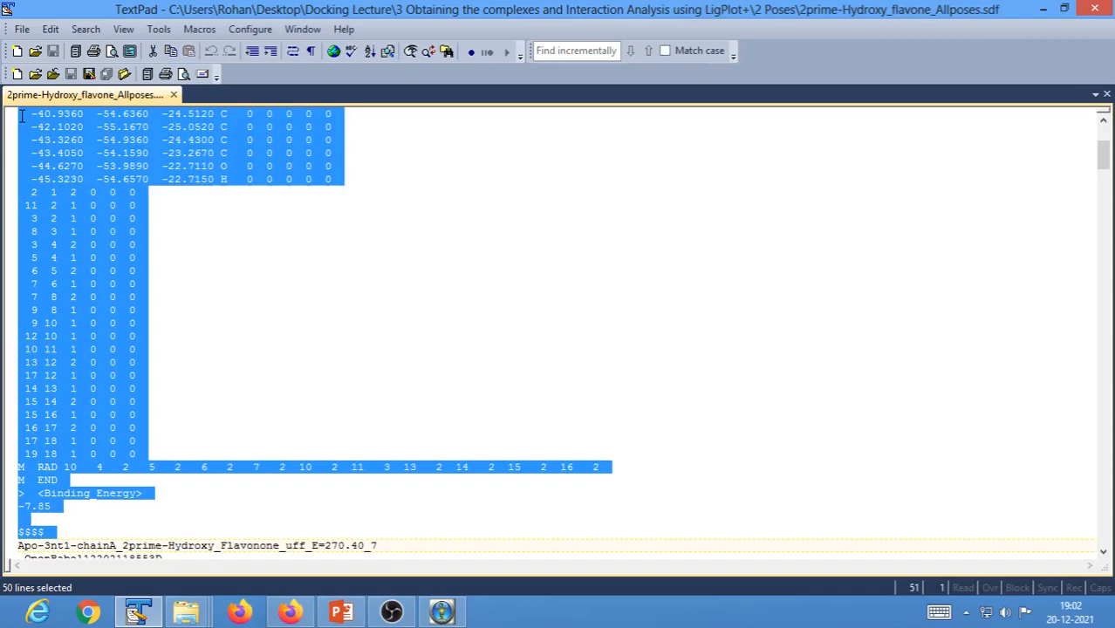
{"action": "left_click", "coordinate": [51, 28]}
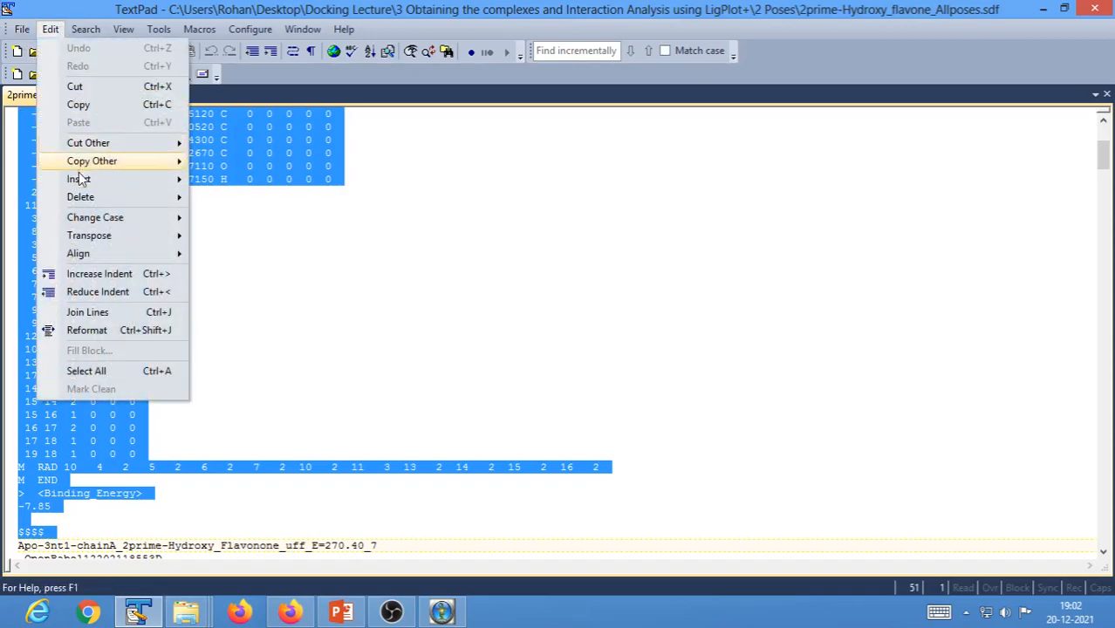
{"action": "left_click", "coordinate": [76, 108]}
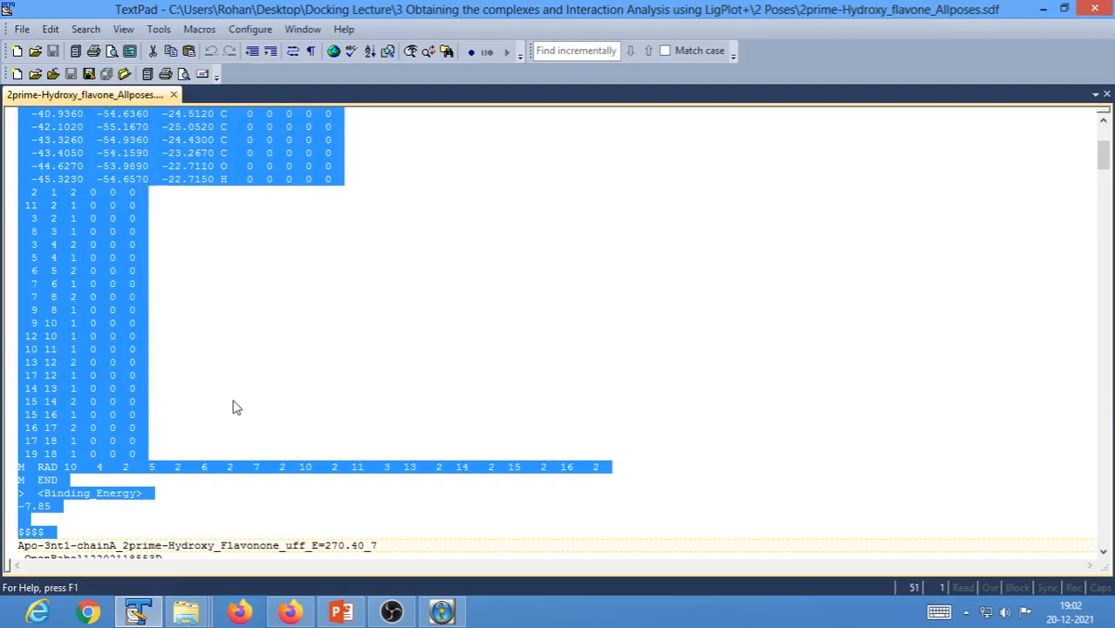
Create a new text document and paste the copied first pose record into it
{"action": "scroll", "coordinate": [234, 407], "scroll_direction": "up", "scroll_amount": 20}
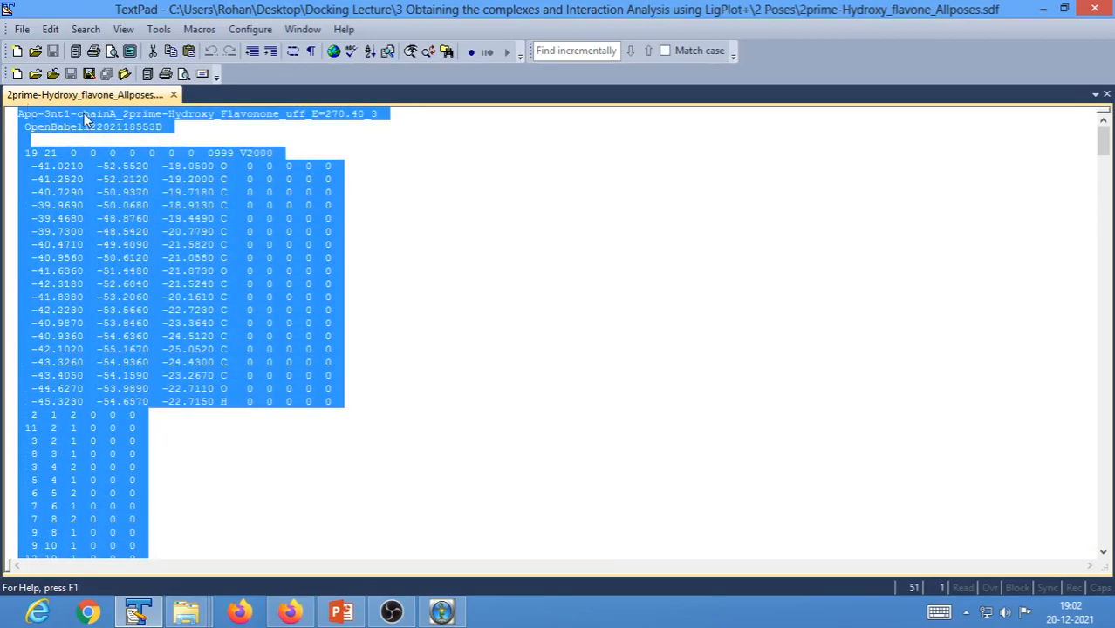
{"action": "left_click", "coordinate": [22, 29]}
{"action": "left_click", "coordinate": [48, 50]}
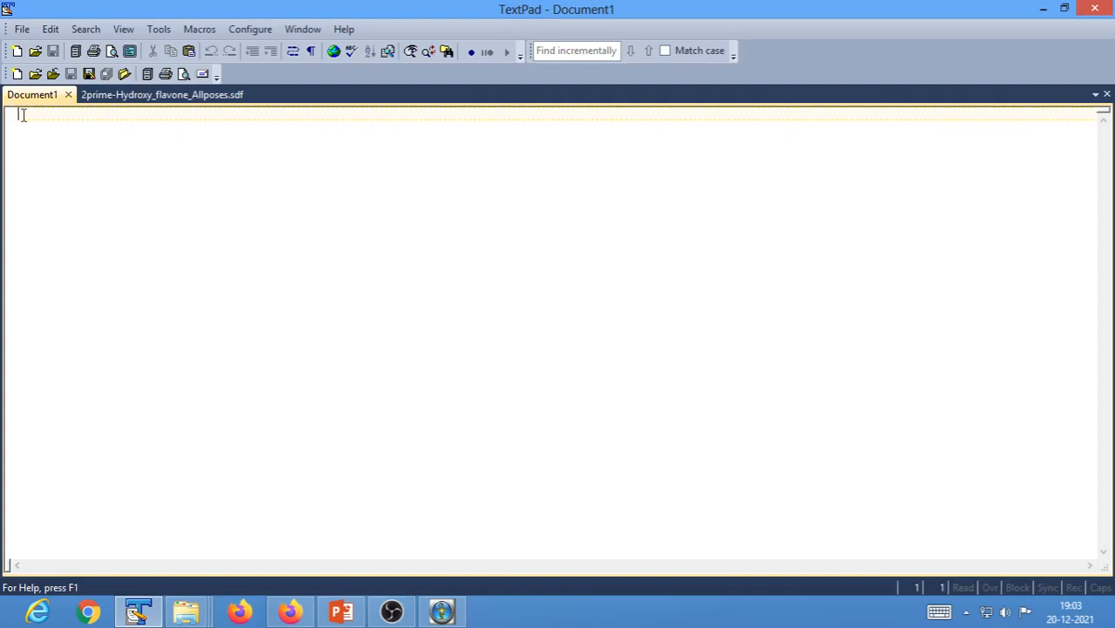
{"action": "left_click", "coordinate": [50, 29]}
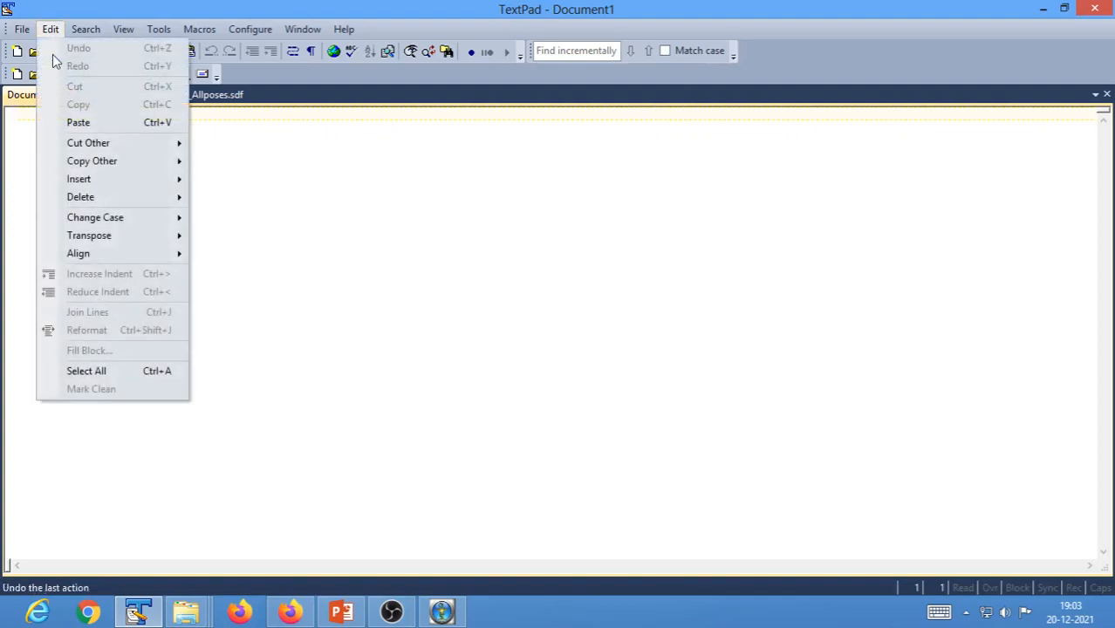
{"action": "left_click", "coordinate": [84, 121]}
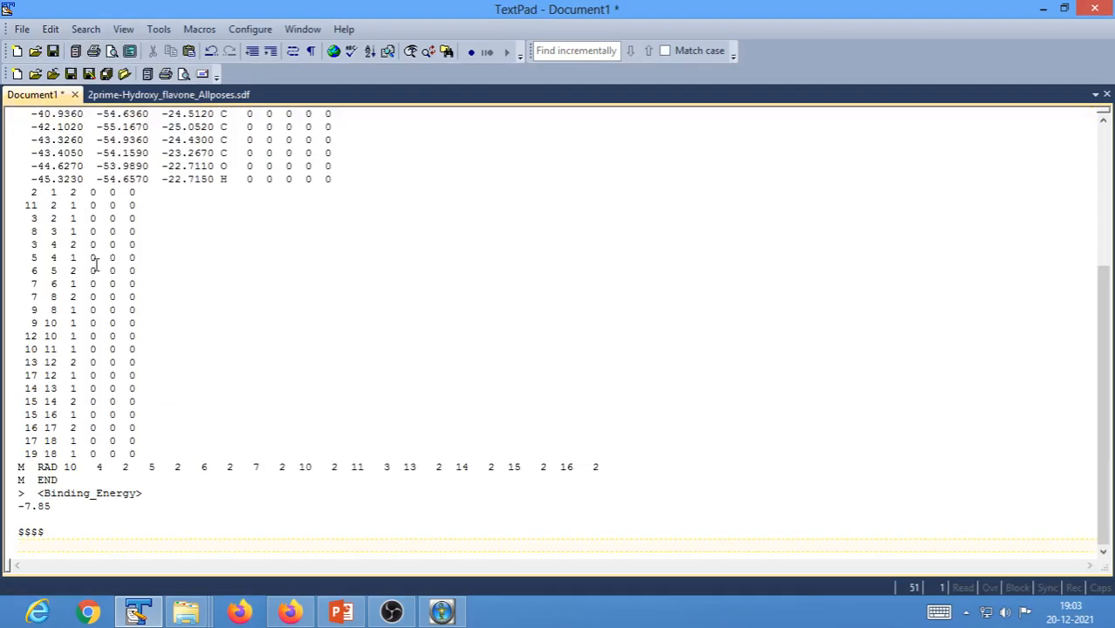
Compare the pasted record with the all-poses file and check it from the title line to the $$$$ terminator
{"action": "scroll", "coordinate": [98, 266], "scroll_direction": "up", "scroll_amount": 6}
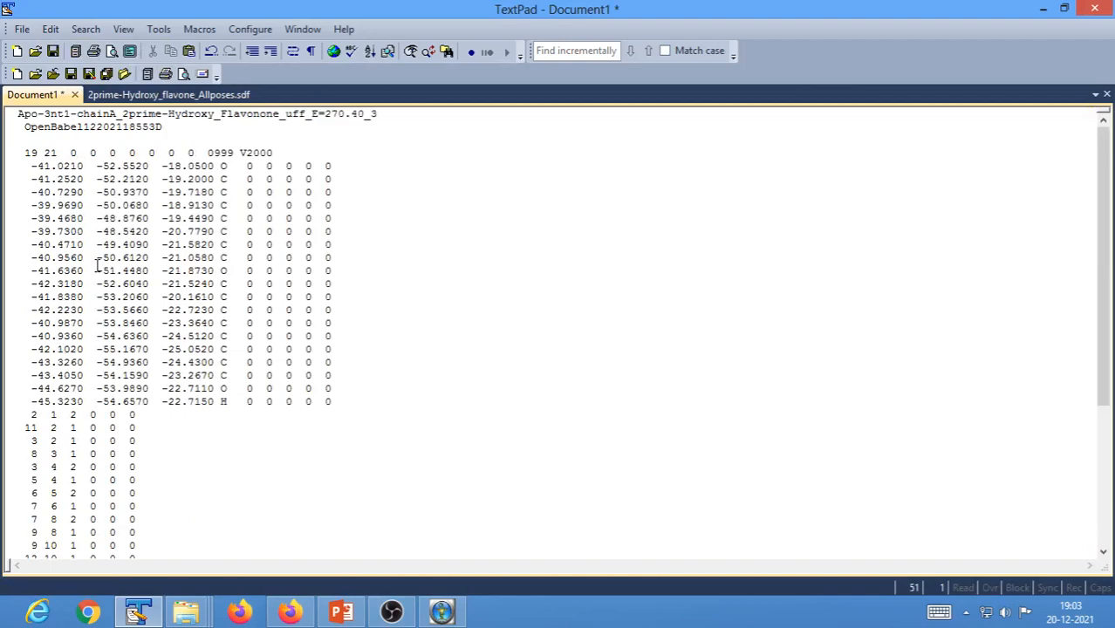
{"action": "left_click", "coordinate": [148, 96]}
{"action": "key", "text": "ctrl+a"}
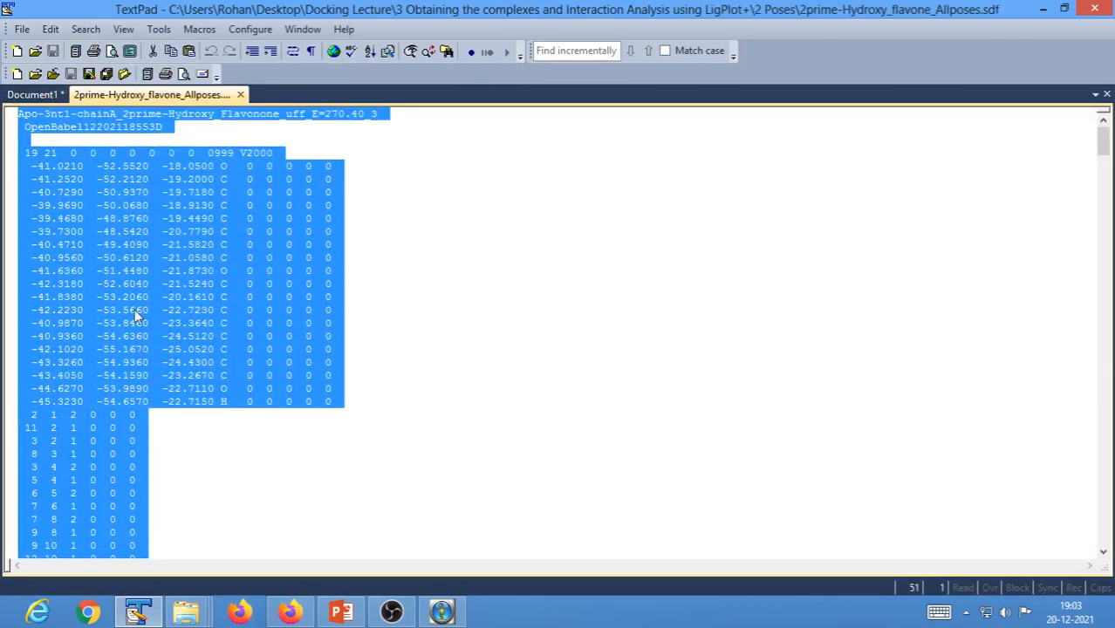
{"action": "key", "text": "ctrl+Tab"}
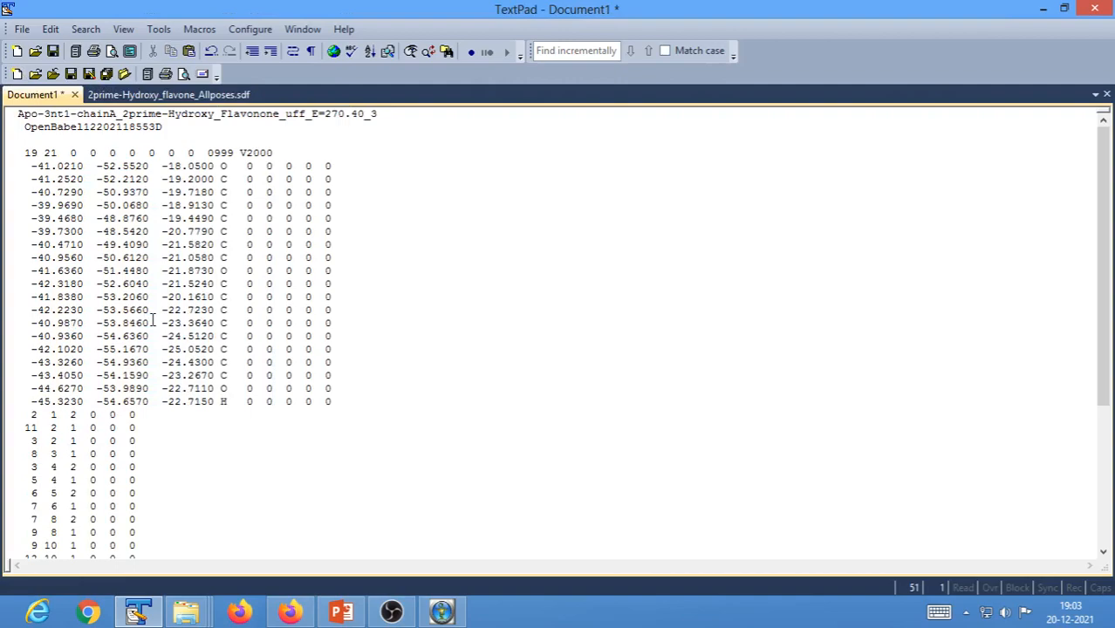
{"action": "scroll", "coordinate": [153, 323], "scroll_direction": "down", "scroll_amount": 13}
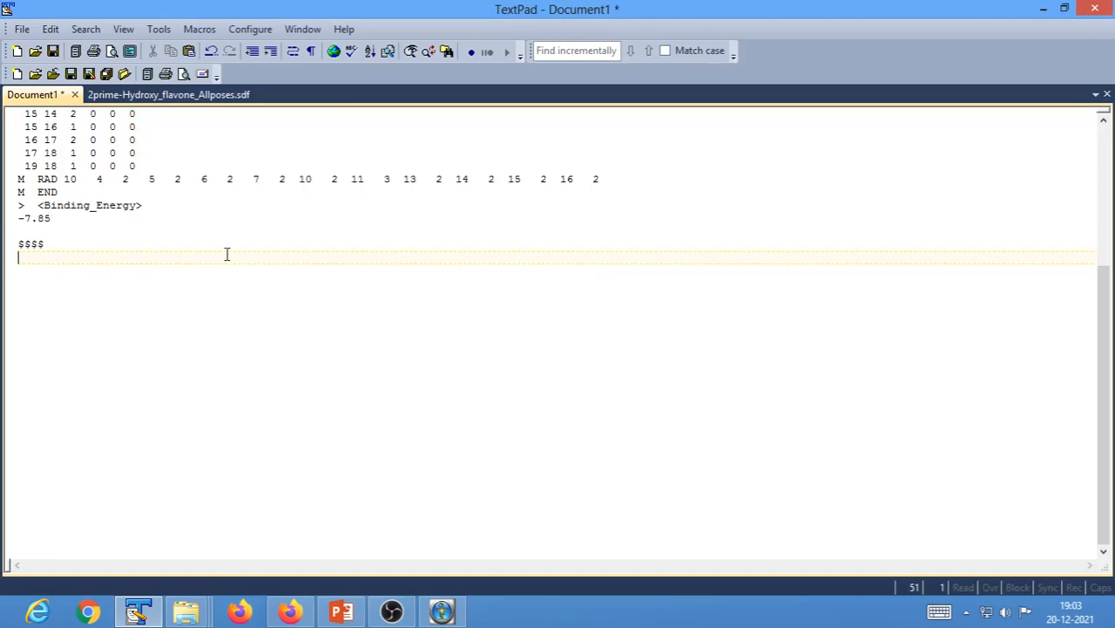
{"action": "scroll", "coordinate": [225, 255], "scroll_direction": "up", "scroll_amount": 13}
{"action": "scroll", "coordinate": [225, 256], "scroll_direction": "down", "scroll_amount": 13}
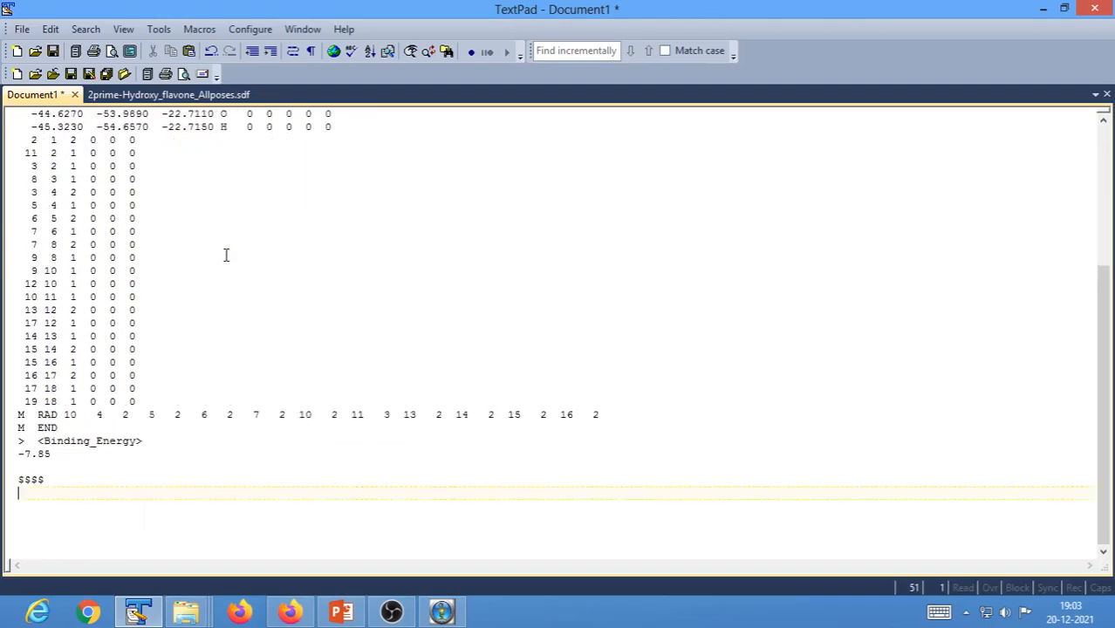
{"action": "scroll", "coordinate": [225, 255], "scroll_direction": "up", "scroll_amount": 13}
{"action": "scroll", "coordinate": [225, 256], "scroll_direction": "down", "scroll_amount": 4}
{"action": "scroll", "coordinate": [226, 256], "scroll_direction": "up", "scroll_amount": 4}
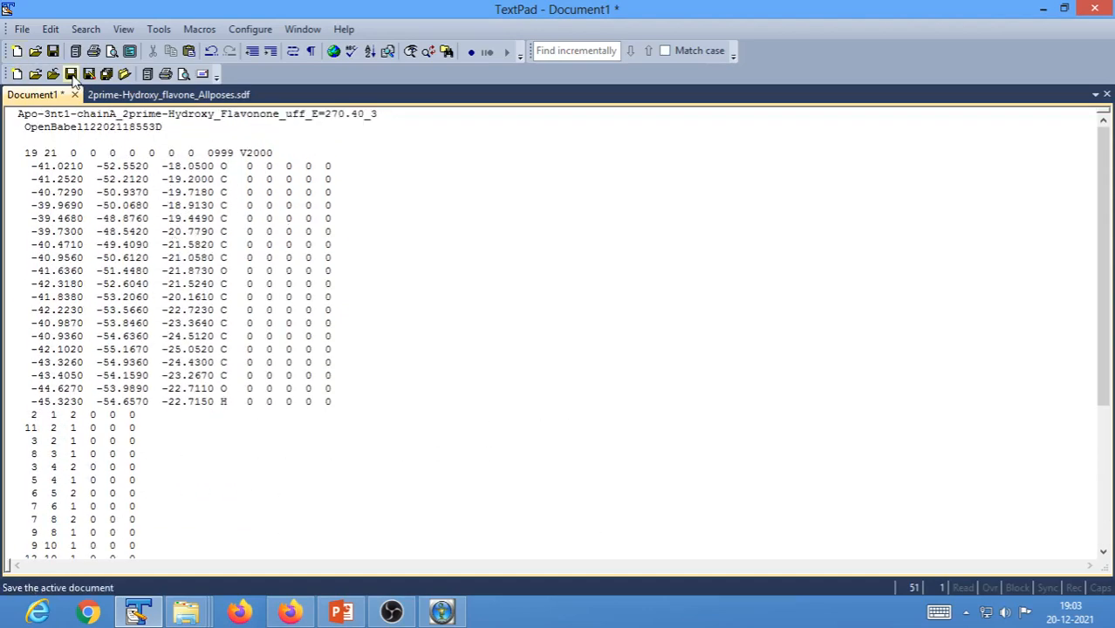
Save the new document as 2prime-Hydroxy_flavone_bestpose.sdf in the 2 Poses folder and close TextPad
{"action": "left_click", "coordinate": [22, 30]}
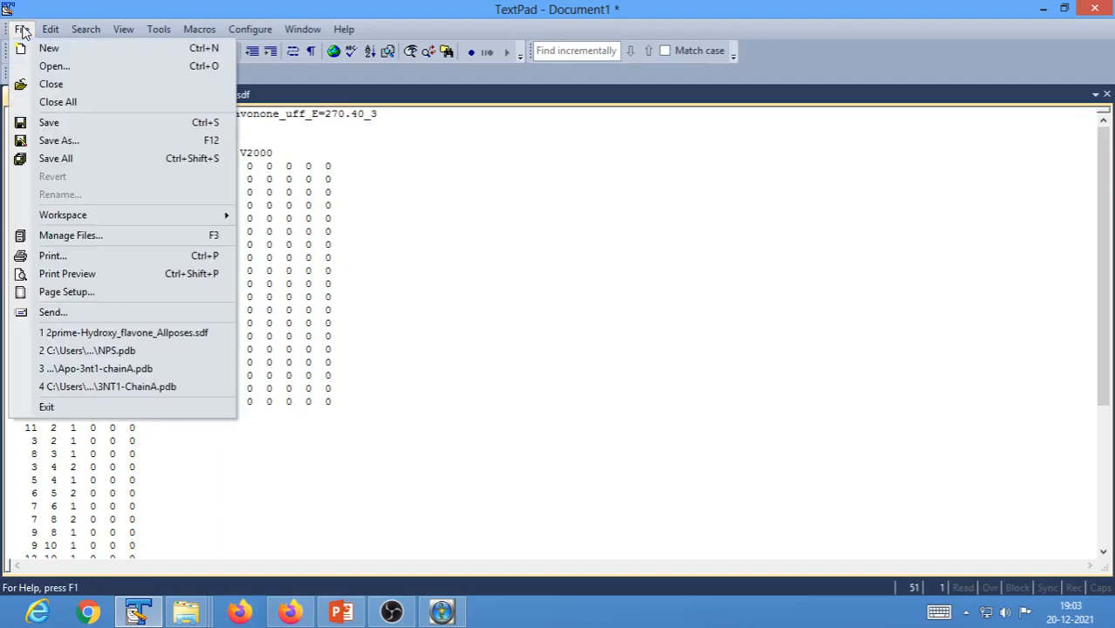
{"action": "left_click", "coordinate": [69, 142]}
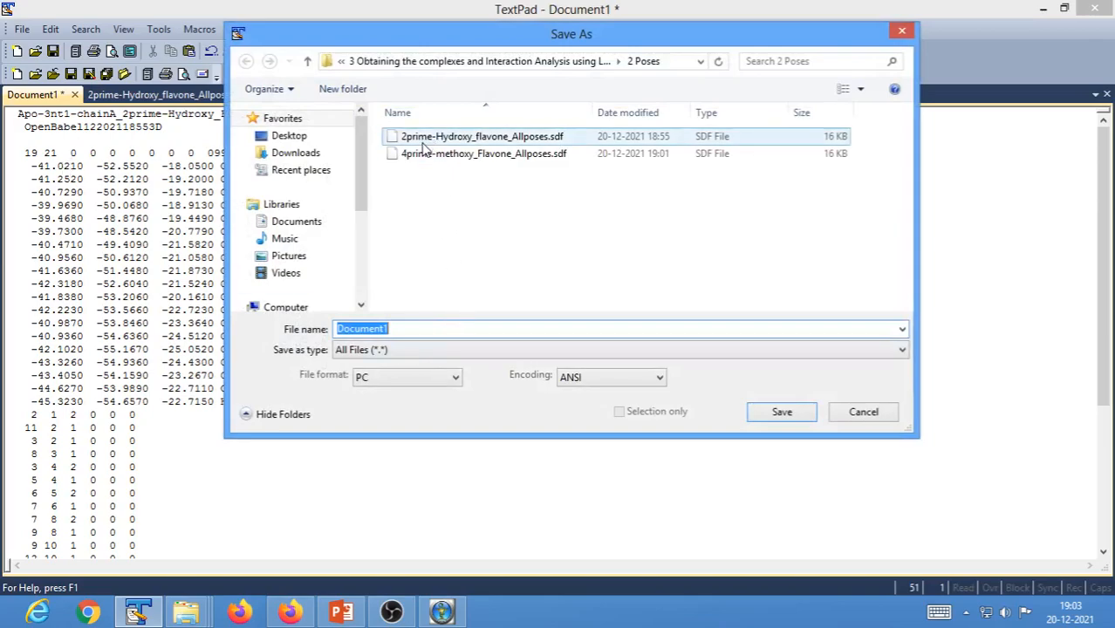
{"action": "left_click", "coordinate": [401, 332]}
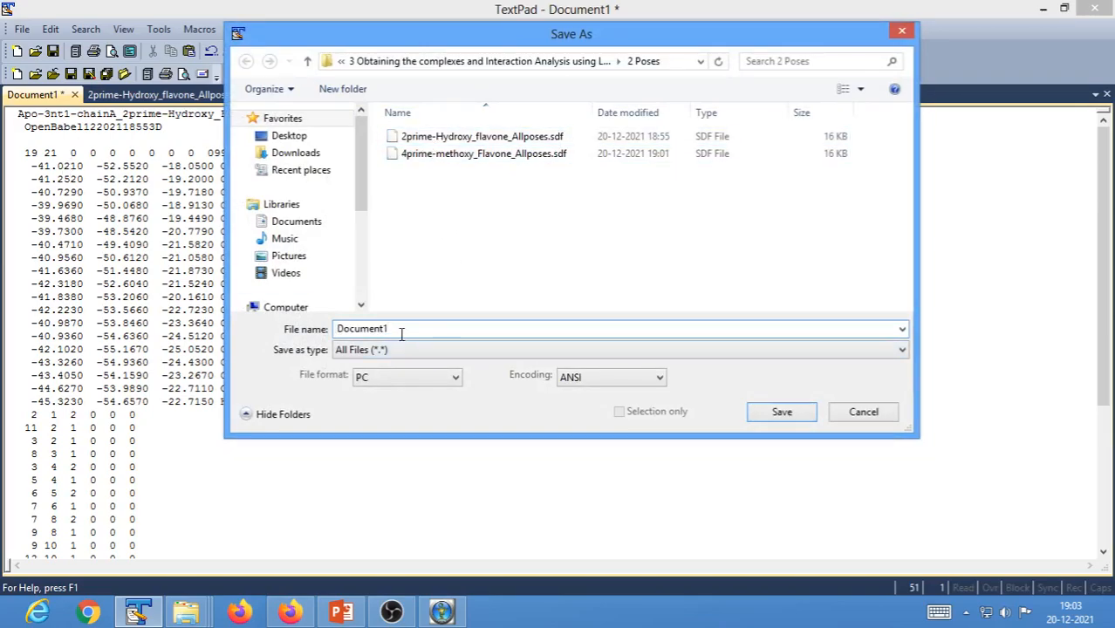
{"action": "key", "text": "BackSpace"}
{"action": "key", "text": "BackSpace"}
{"action": "key", "text": "BackSpace"}
{"action": "key", "text": "BackSpace"}
{"action": "key", "text": "BackSpace"}
{"action": "key", "text": "BackSpace"}
{"action": "key", "text": "BackSpace"}
{"action": "key", "text": "BackSpace"}
{"action": "type", "text": "2pri"}
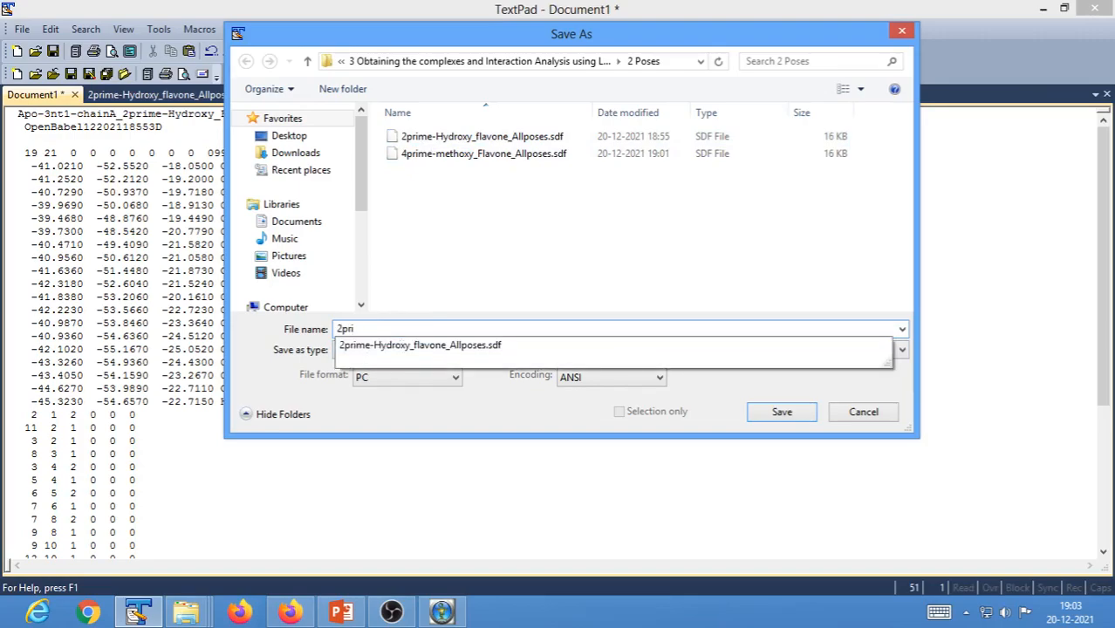
{"action": "left_click", "coordinate": [424, 349]}
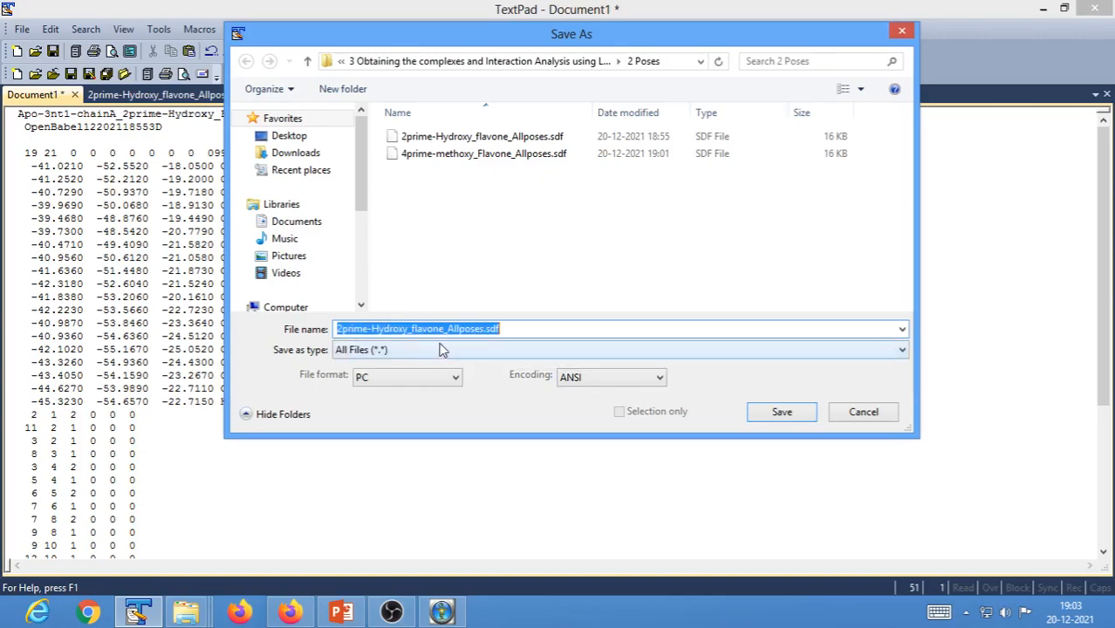
{"action": "left_click", "coordinate": [447, 329]}
{"action": "key", "text": "Delete"}
{"action": "key", "text": "Delete"}
{"action": "key", "text": "Delete"}
{"action": "type", "text": "best"}
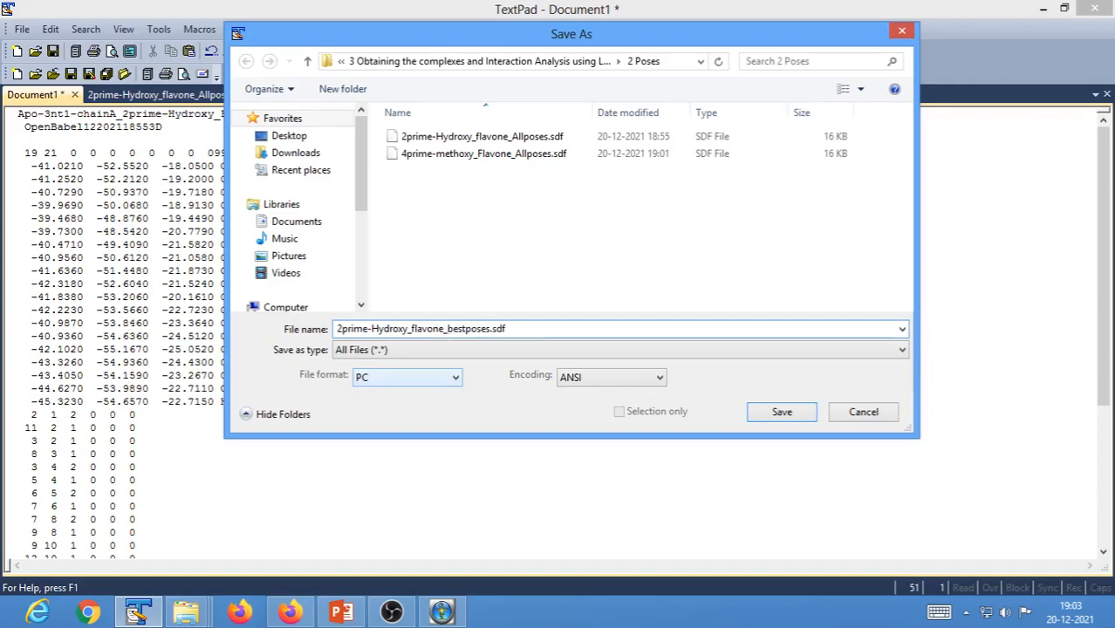
{"action": "key", "text": "Right"}
{"action": "key", "text": "Right"}
{"action": "left_click", "coordinate": [782, 411]}
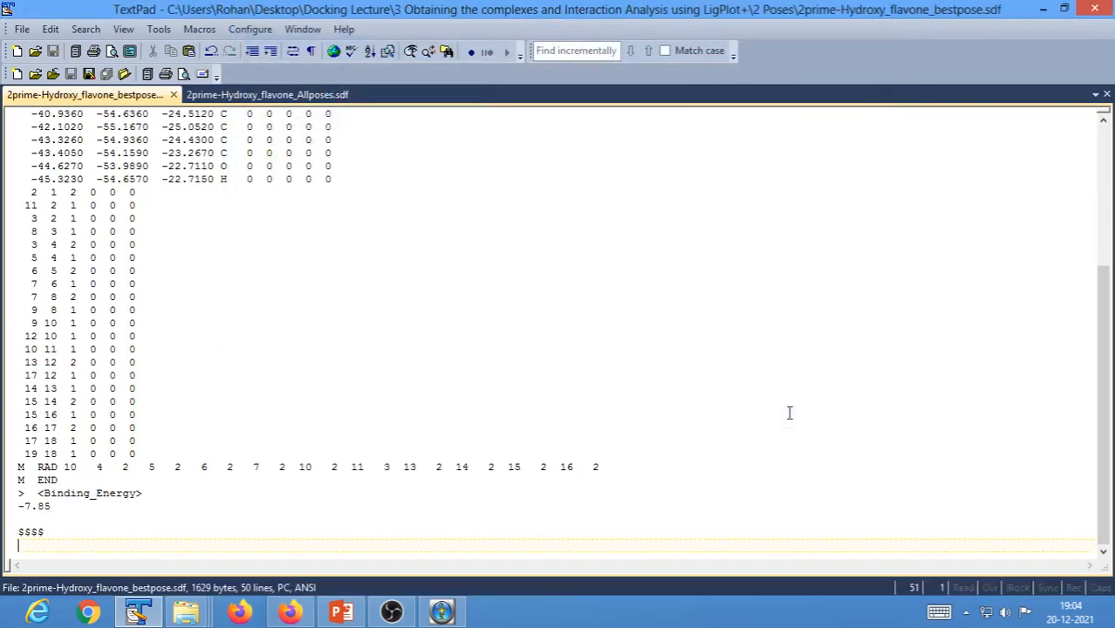
{"action": "left_click", "coordinate": [1095, 10]}
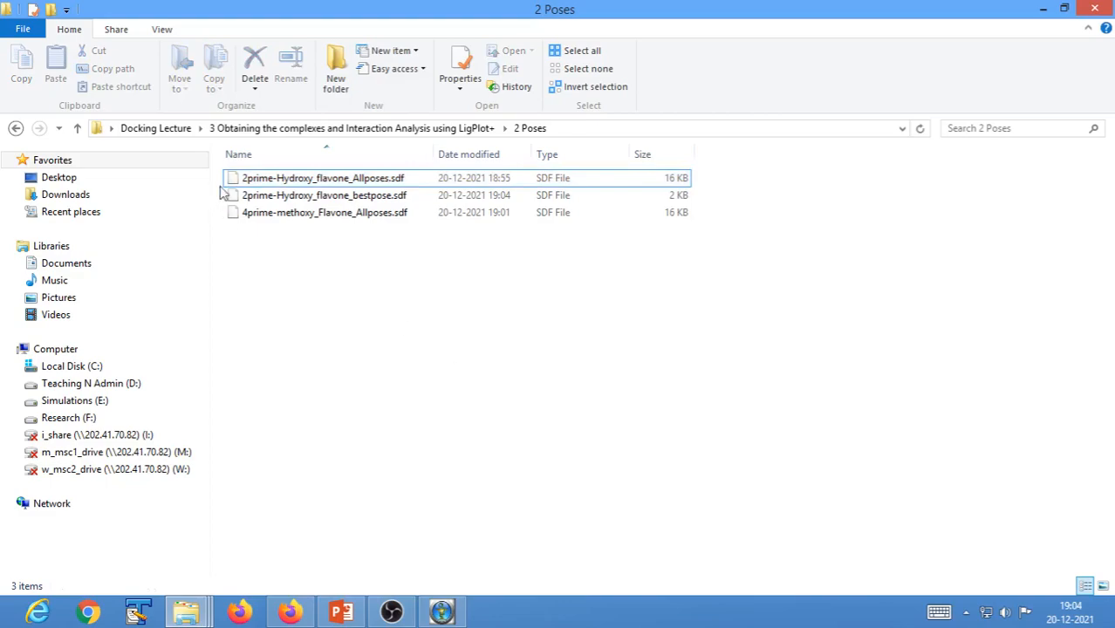
Compare the file sizes of the 2prime-Hydroxy_flavone all-poses and best-pose SDF files in the 2 Poses folder
{"action": "left_click", "coordinate": [316, 180]}
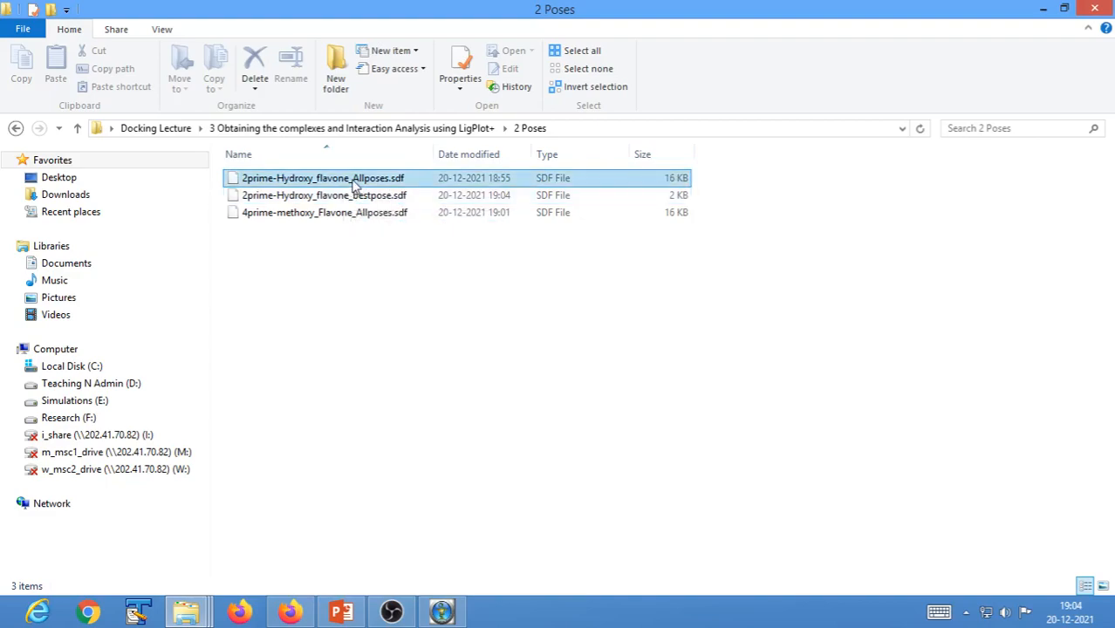
{"action": "left_click", "coordinate": [347, 200]}
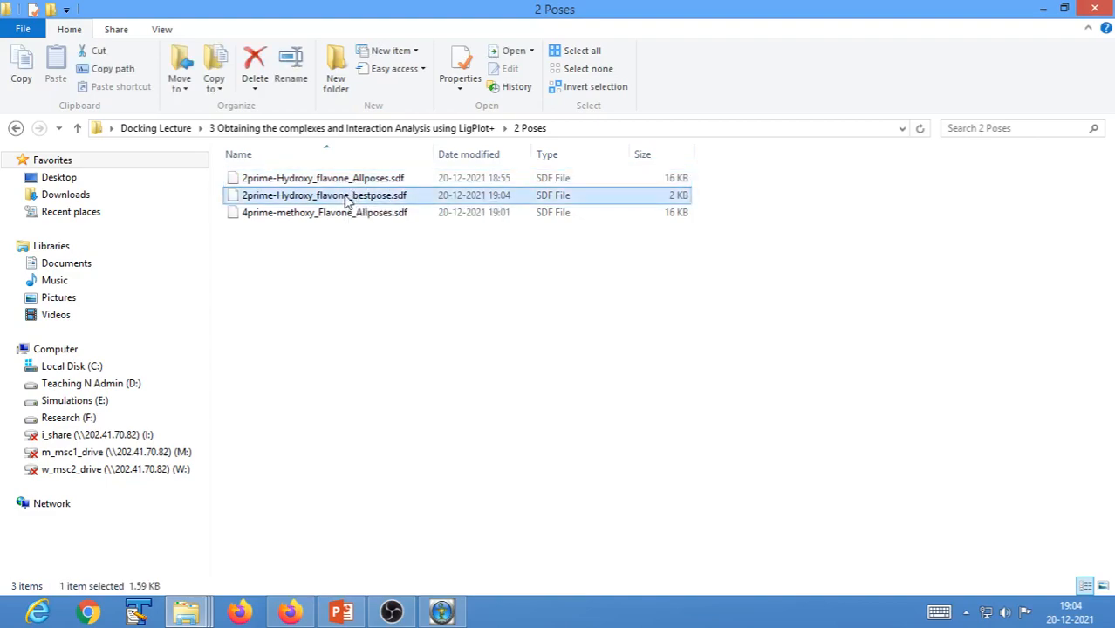
{"action": "left_click", "coordinate": [353, 181]}
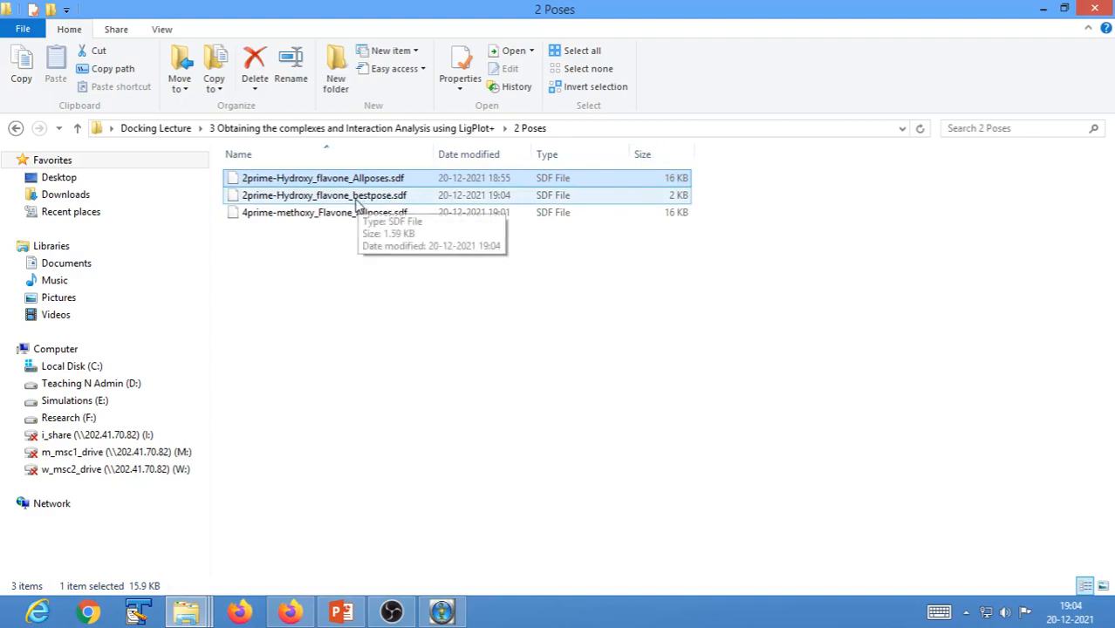
{"action": "left_click", "coordinate": [676, 199]}
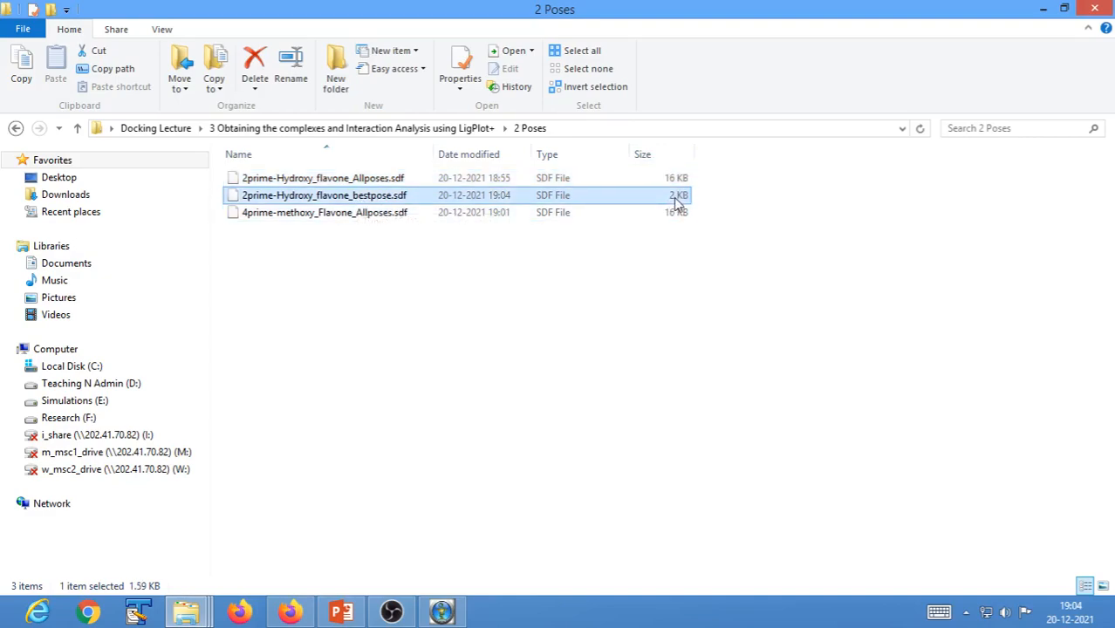
{"action": "left_click", "coordinate": [414, 288]}
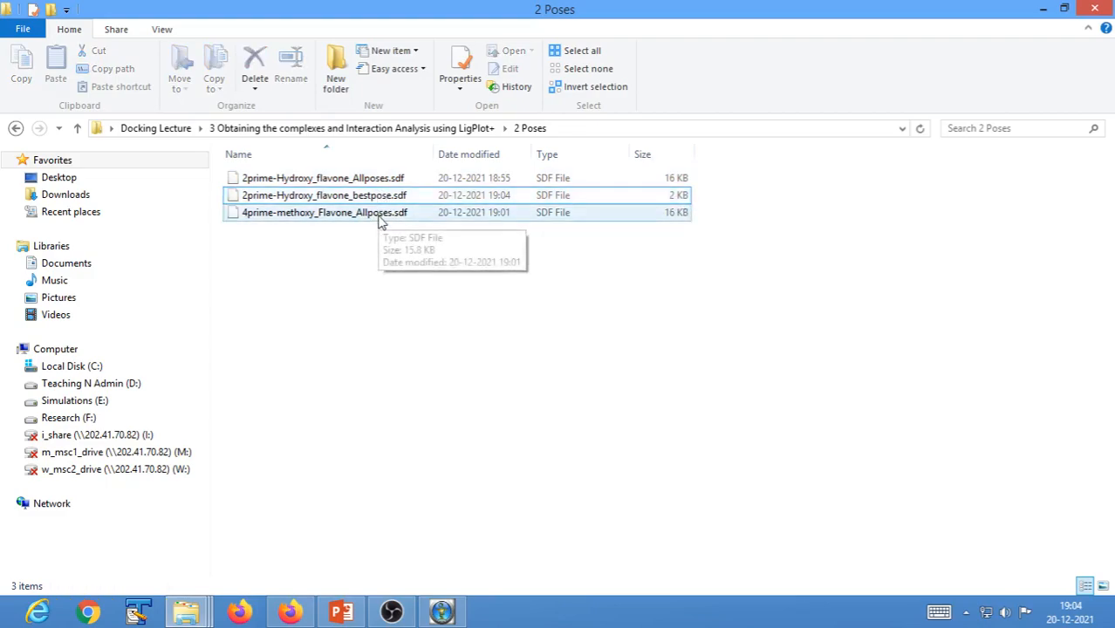
Open 4prime-methoxy_Flavone_Allposes.sdf in TextPad and copy its first pose record, from the Apo-3nt1-chainA title line through the closing $$$$ line
{"action": "right_click", "coordinate": [286, 212]}
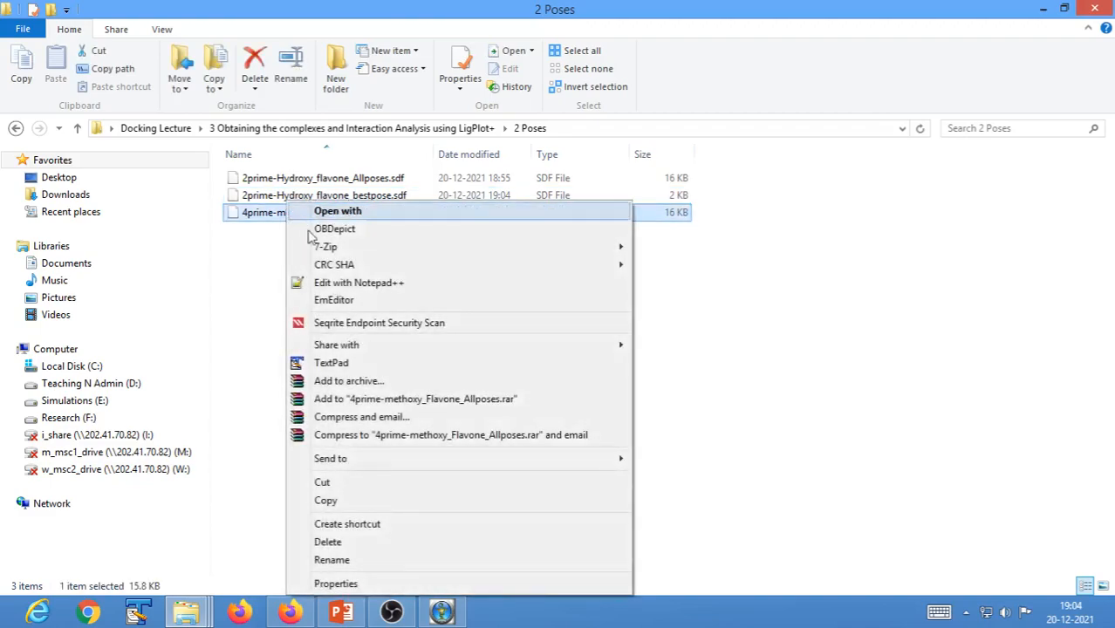
{"action": "left_click", "coordinate": [336, 363]}
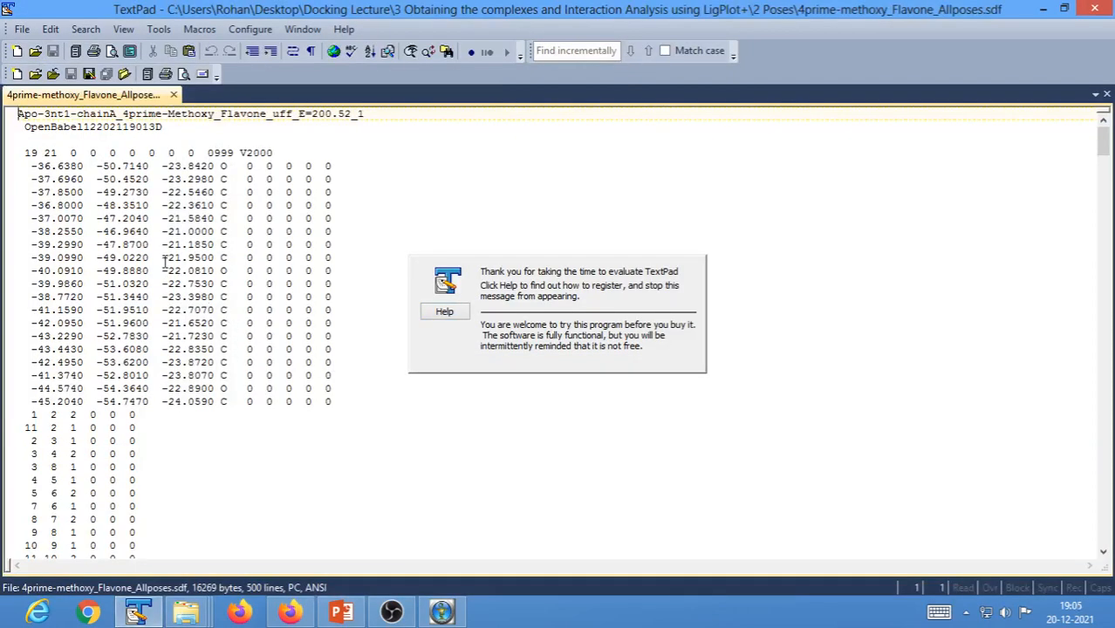
{"action": "mouse_move", "coordinate": [1103, 144]}
{"action": "left_mouse_down"}
{"action": "mouse_move", "coordinate": [1104, 494]}
{"action": "mouse_move", "coordinate": [1104, 135]}
{"action": "left_mouse_up"}
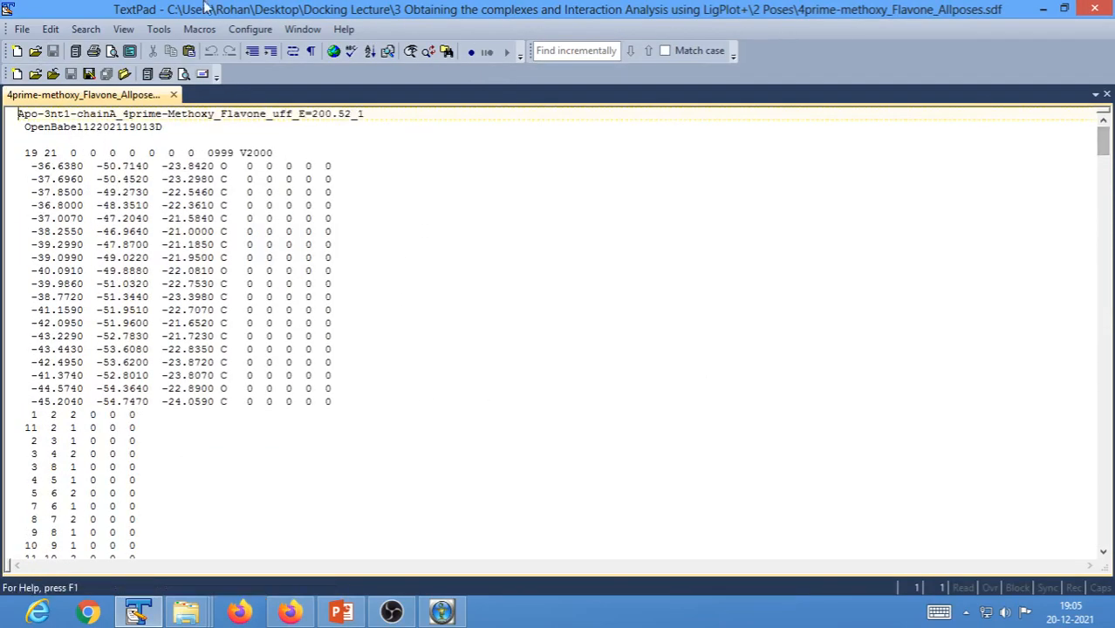
{"action": "left_click_drag", "start_coordinate": [19, 117], "coordinate": [100, 453]}
{"action": "right_click", "coordinate": [64, 277]}
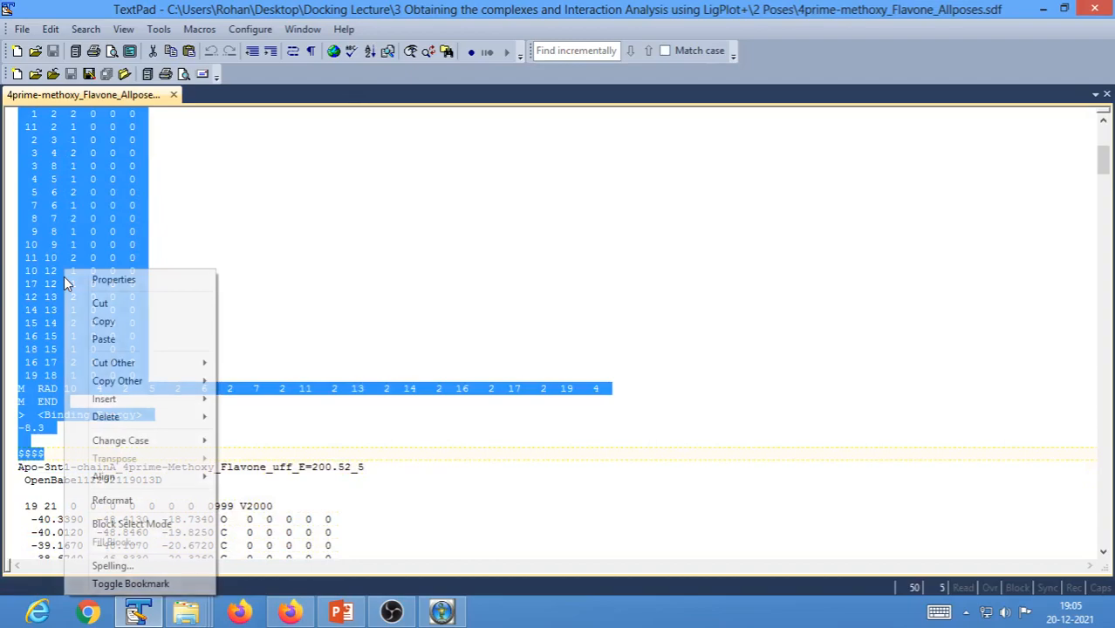
{"action": "left_click", "coordinate": [100, 324]}
Create a new text document and paste the copied 4prime-methoxy flavone pose record into it
{"action": "left_click", "coordinate": [22, 29]}
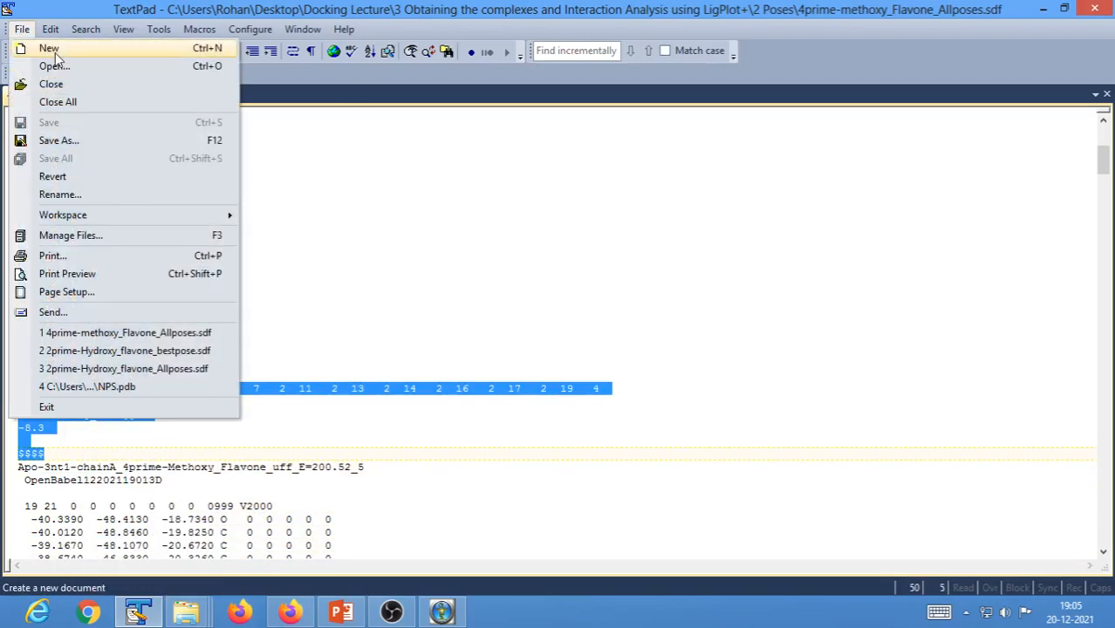
{"action": "left_click", "coordinate": [50, 48]}
{"action": "right_click", "coordinate": [25, 116]}
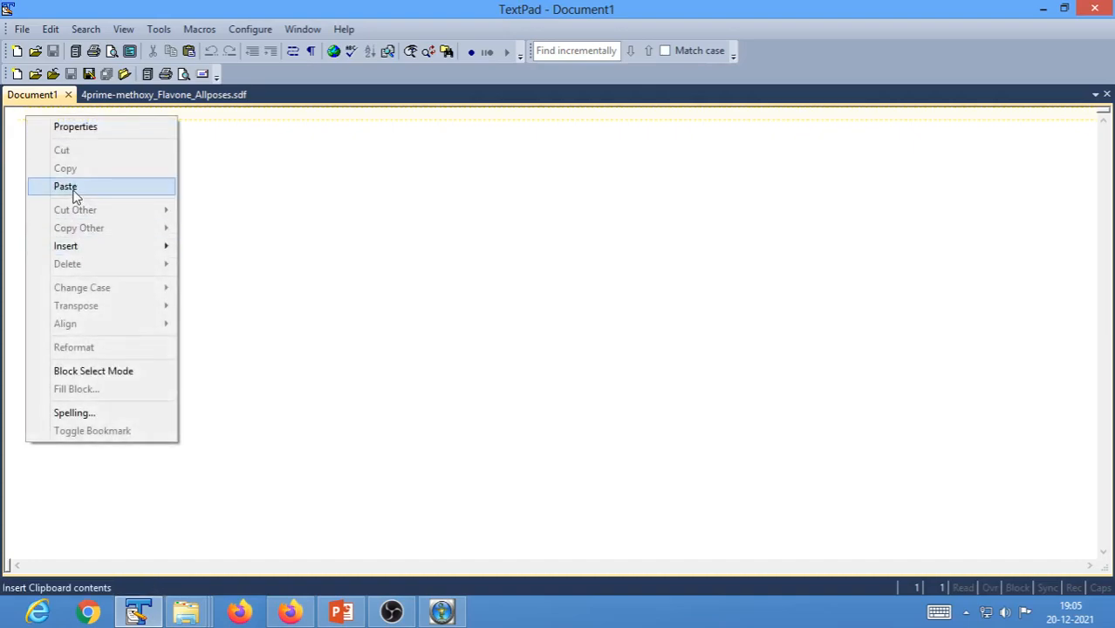
{"action": "left_click", "coordinate": [73, 194]}
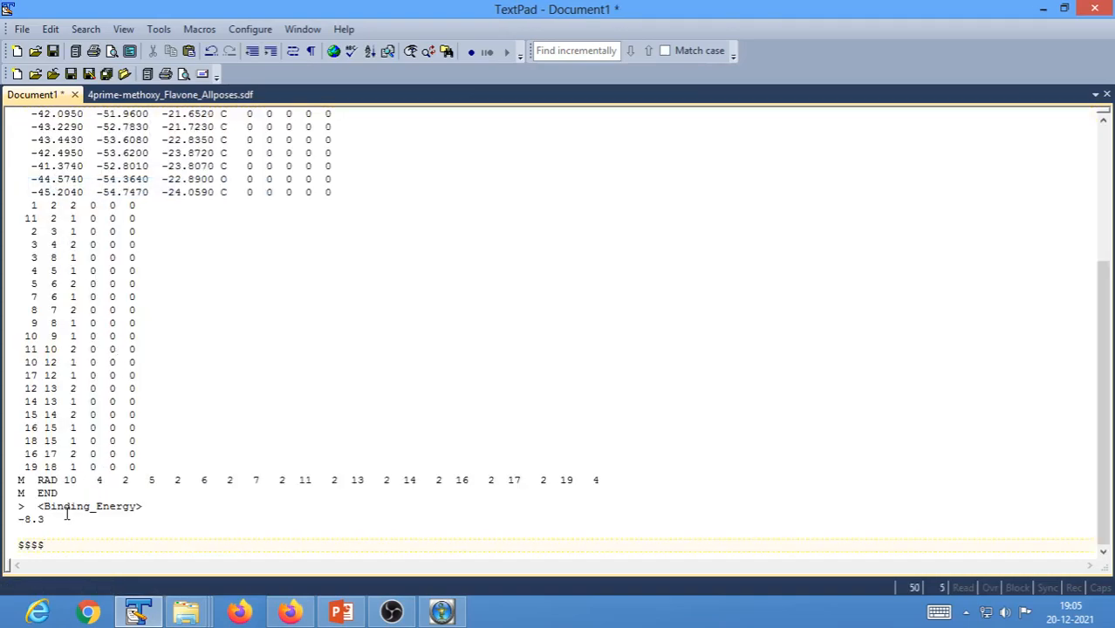
Check the pasted record's binding energy against the top-ranked 4prime-Methoxy_Flavone pose in PyRx's AutoDock results, then return to TextPad
{"action": "left_click_drag", "start_coordinate": [46, 519], "coordinate": [16, 523]}
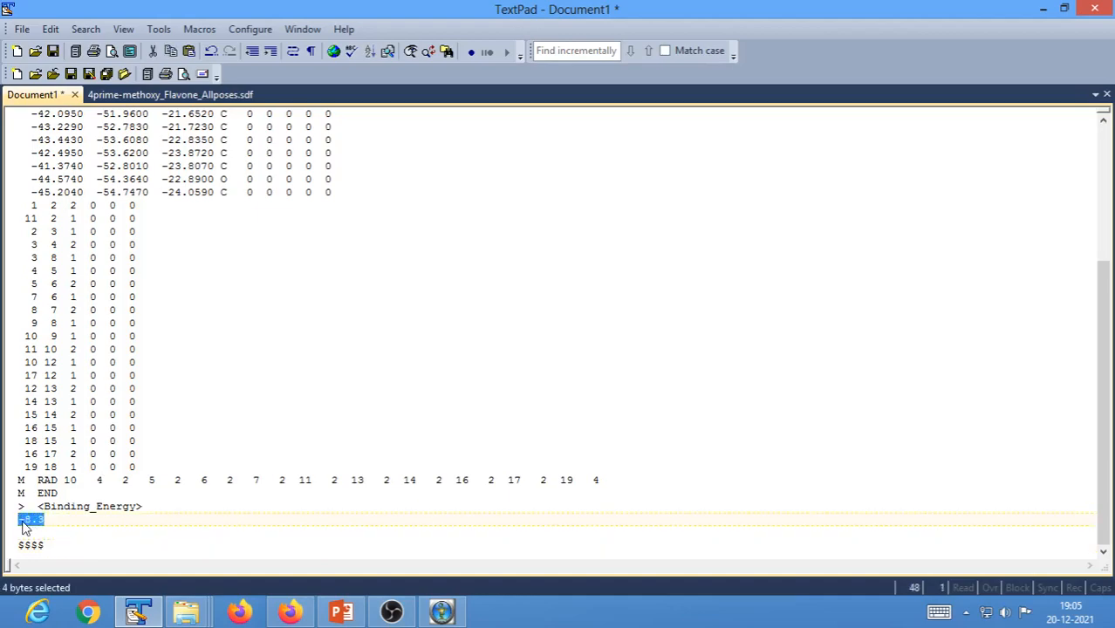
{"action": "left_click", "coordinate": [442, 612]}
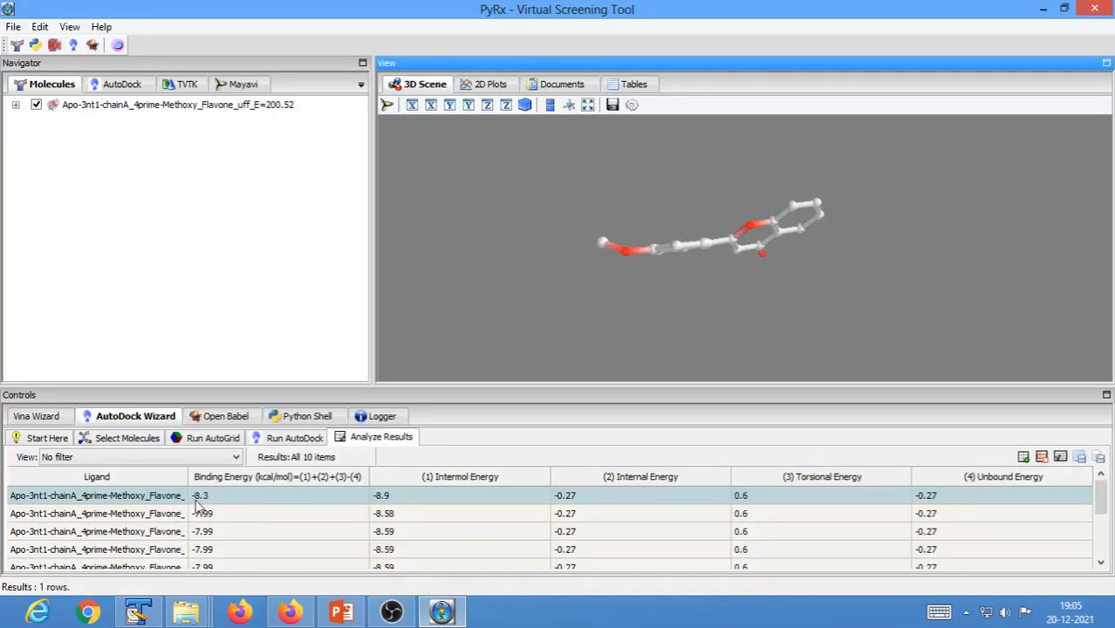
{"action": "left_click", "coordinate": [133, 504]}
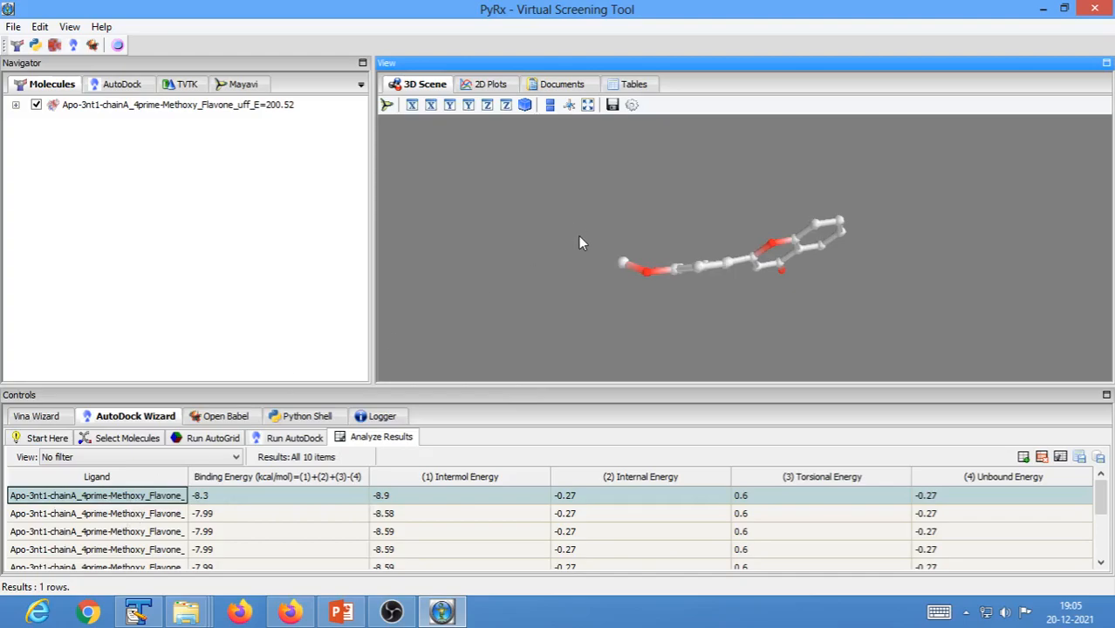
{"action": "left_click", "coordinate": [1047, 10]}
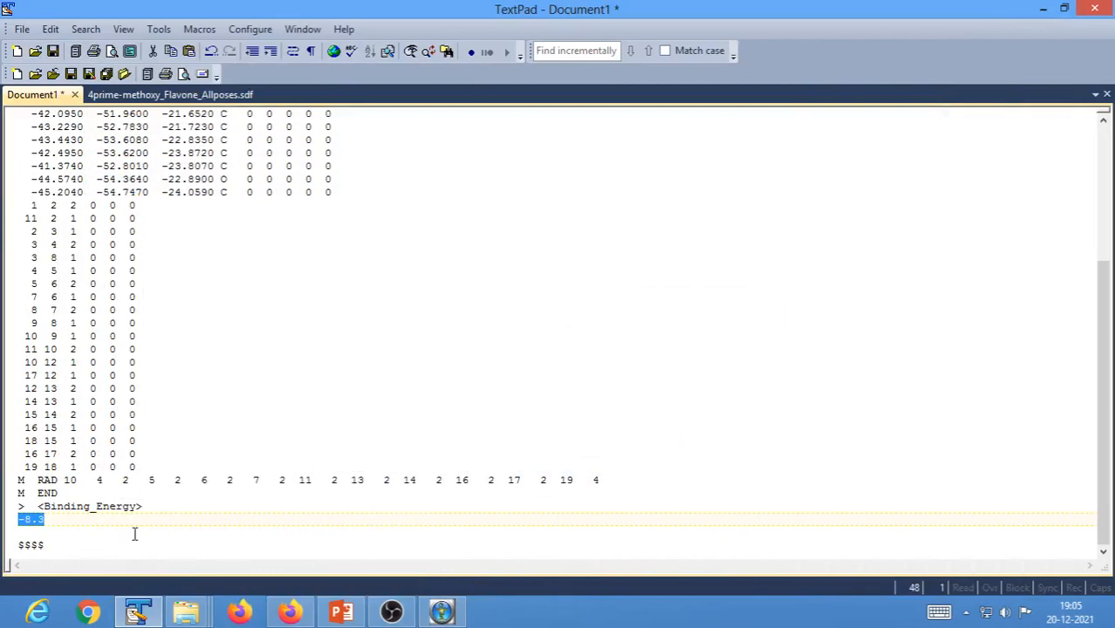
{"action": "scroll", "coordinate": [134, 534], "scroll_direction": "up", "scroll_amount": 5}
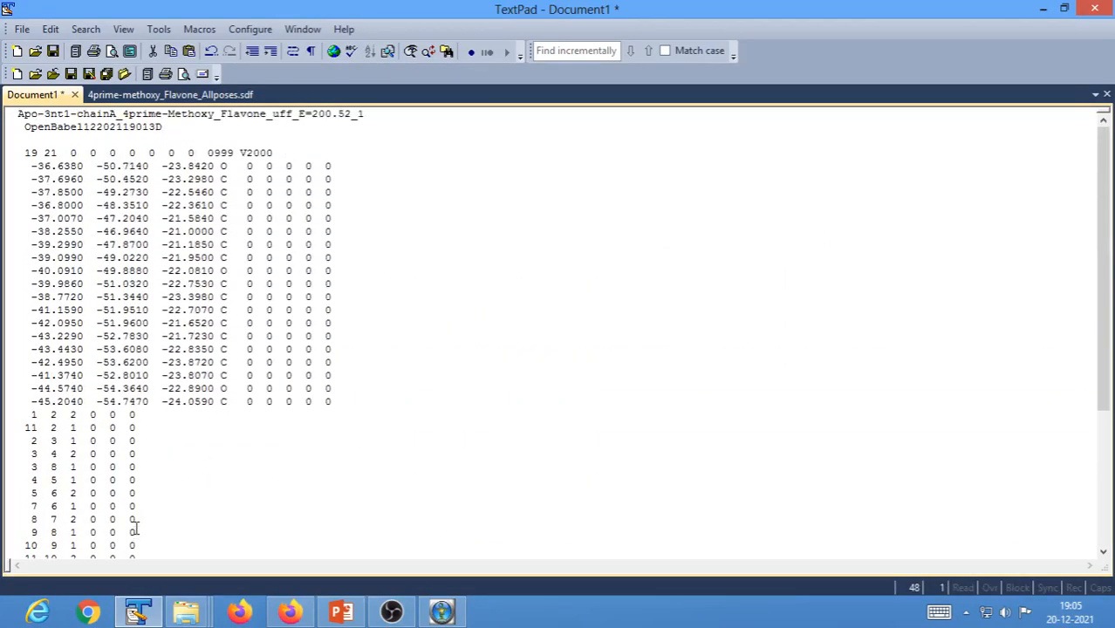
Save the new document as 4prime-methoxy_Flavone_bestpose.sdf in the 2 Poses folder and close TextPad
{"action": "left_click", "coordinate": [22, 31]}
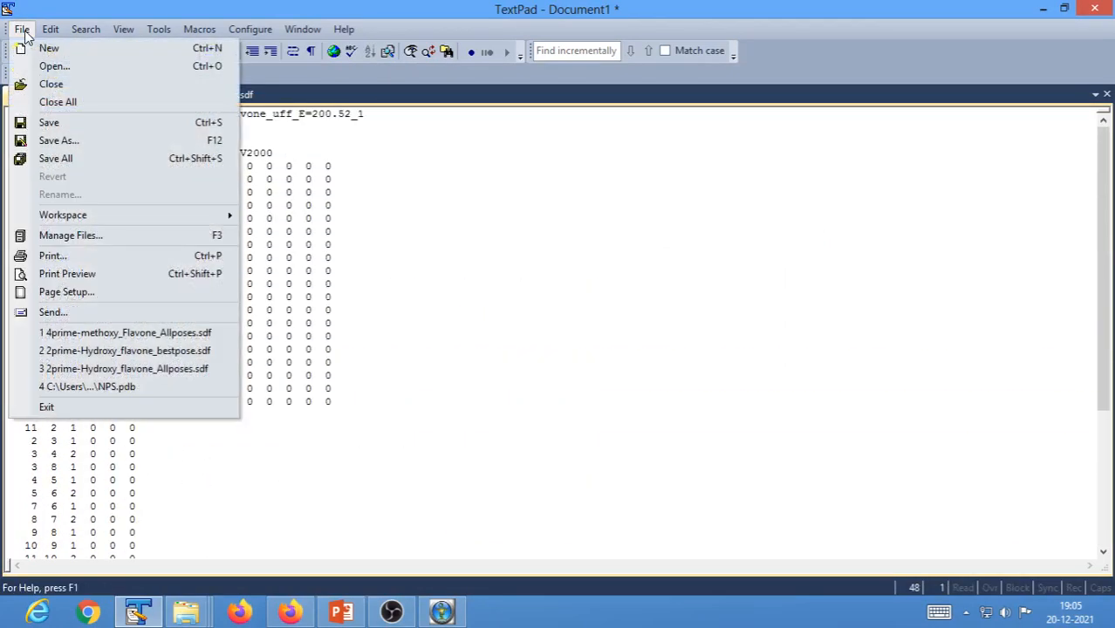
{"action": "left_click", "coordinate": [56, 142]}
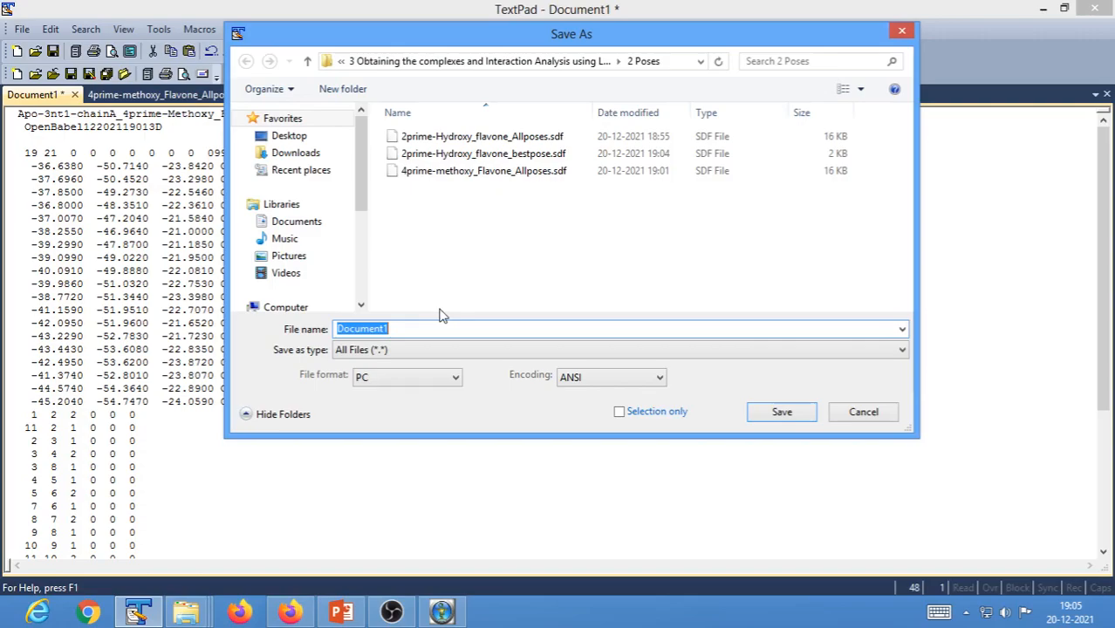
{"action": "type", "text": "4"}
{"action": "key", "text": "Down"}
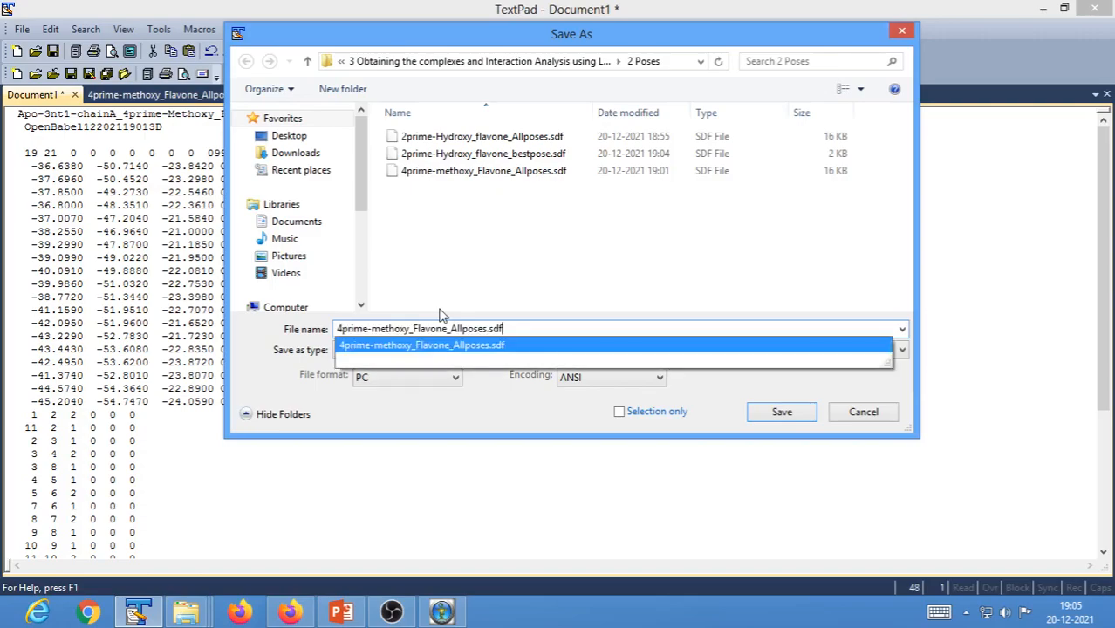
{"action": "key", "text": "Left"}
{"action": "key", "text": "Left"}
{"action": "key", "text": "Left"}
{"action": "key", "text": "BackSpace"}
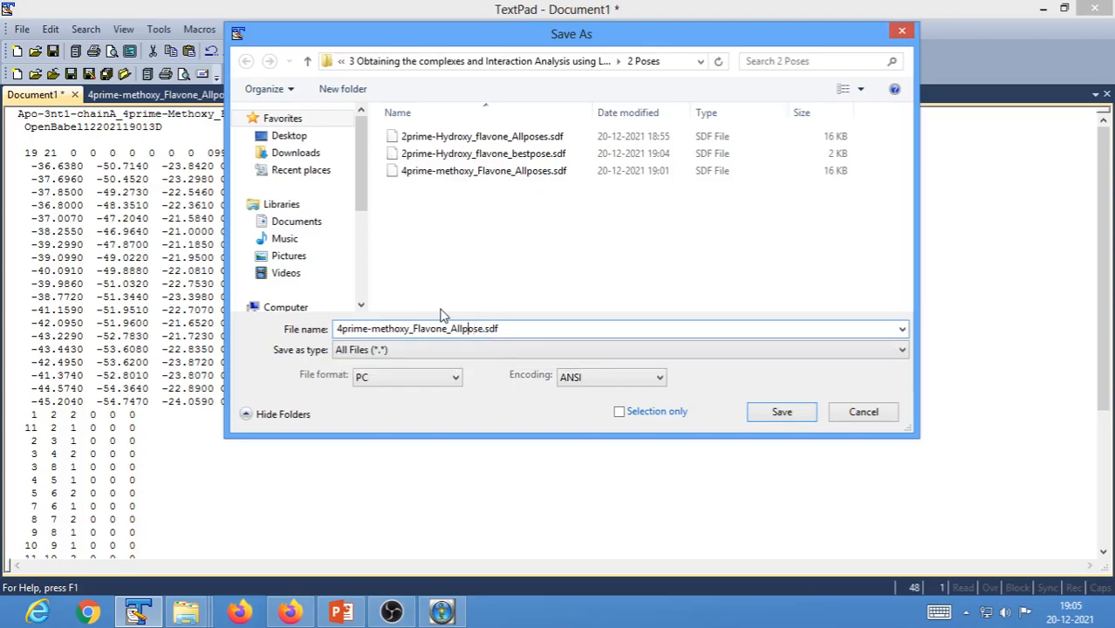
{"action": "key", "text": "BackSpace"}
{"action": "key", "text": "BackSpace"}
{"action": "key", "text": "BackSpace"}
{"action": "type", "text": "best"}
{"action": "left_click", "coordinate": [524, 329]}
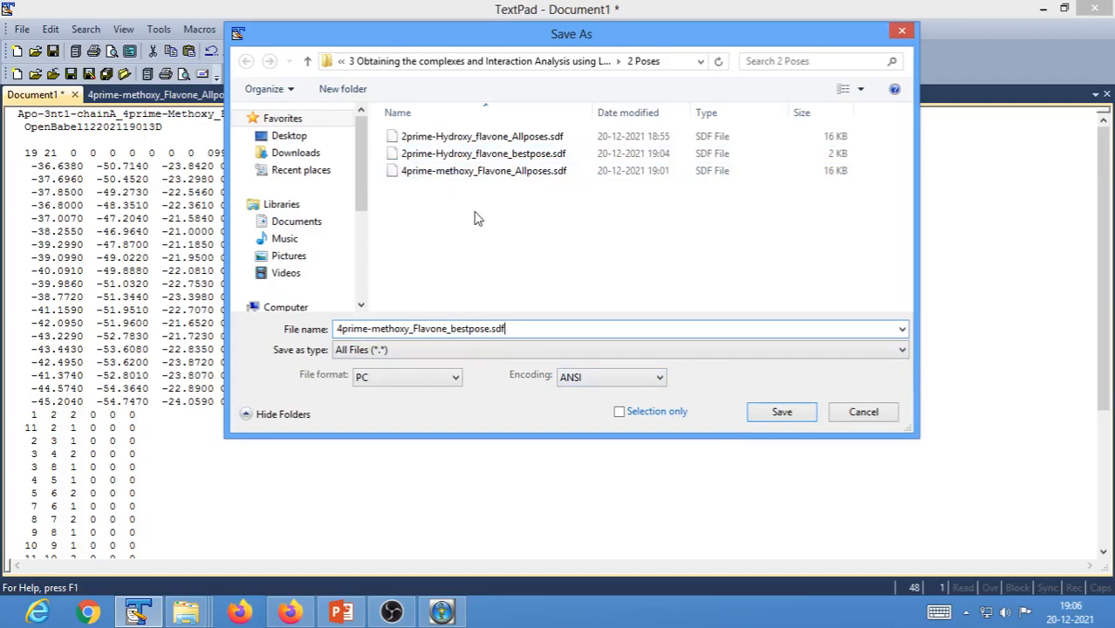
{"action": "left_click", "coordinate": [782, 412]}
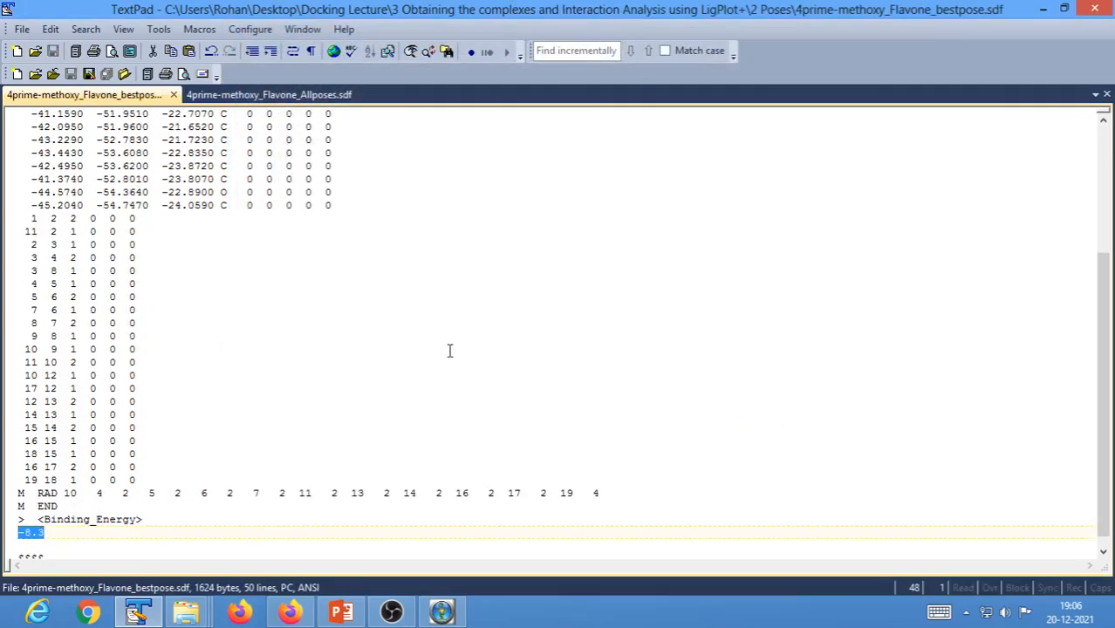
{"action": "left_click", "coordinate": [1095, 9]}
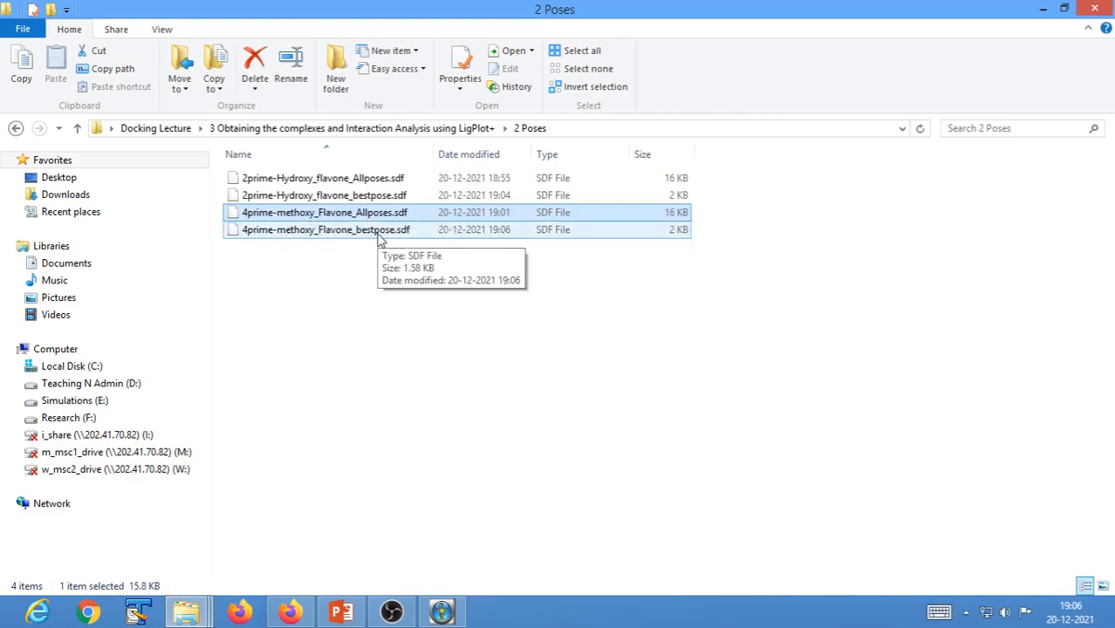
{"action": "left_click", "coordinate": [331, 309]}
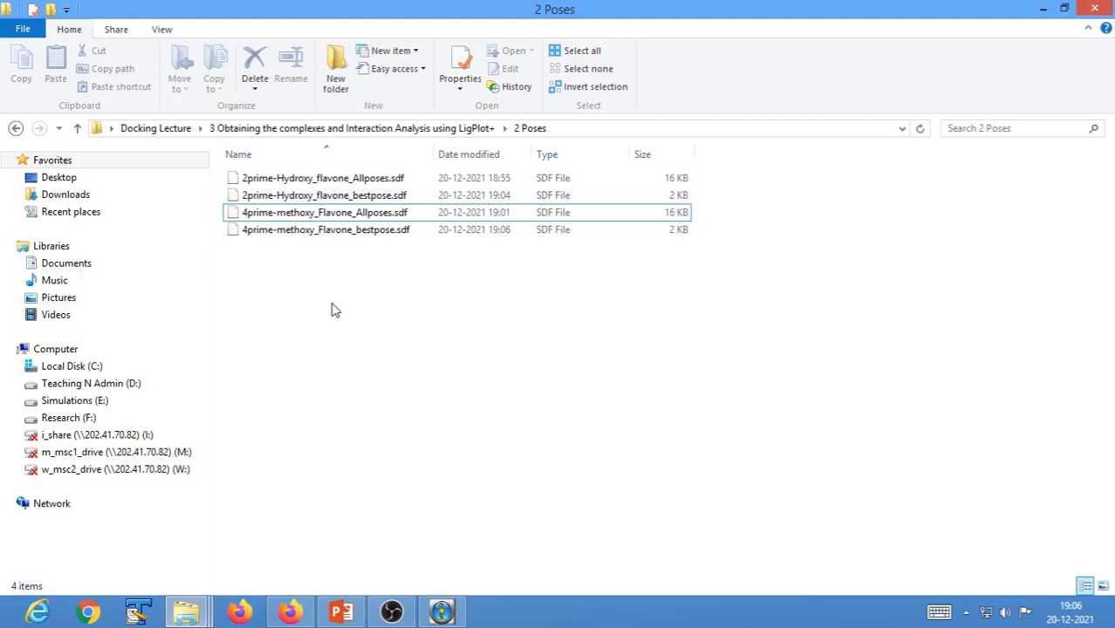
{"action": "left_click", "coordinate": [441, 614]}
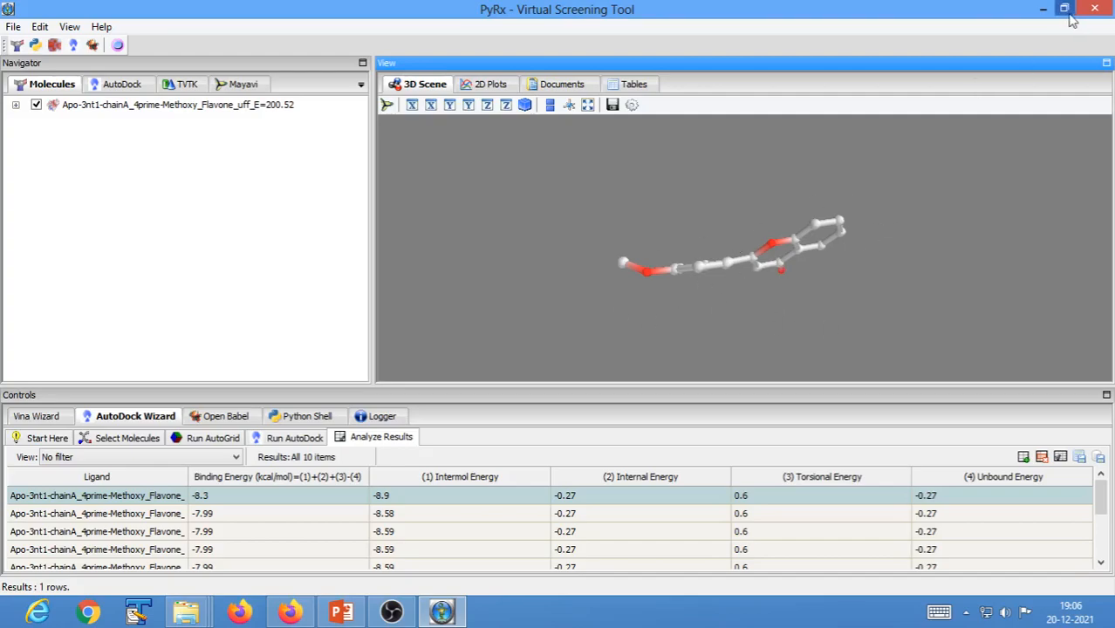
{"action": "left_click", "coordinate": [1043, 9]}
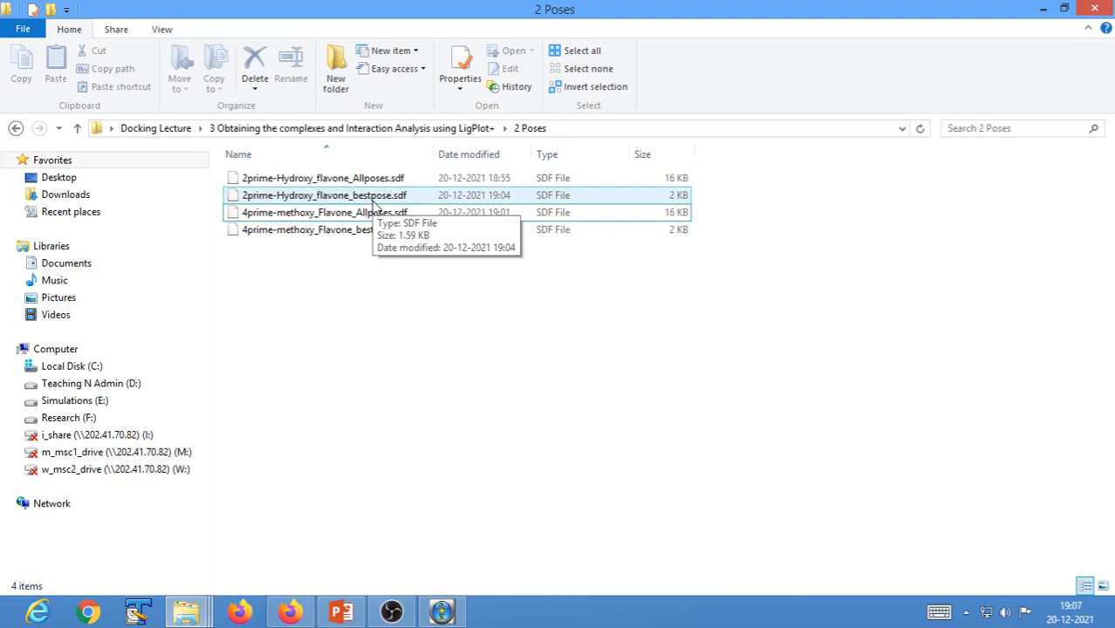
{"action": "left_click", "coordinate": [375, 202]}
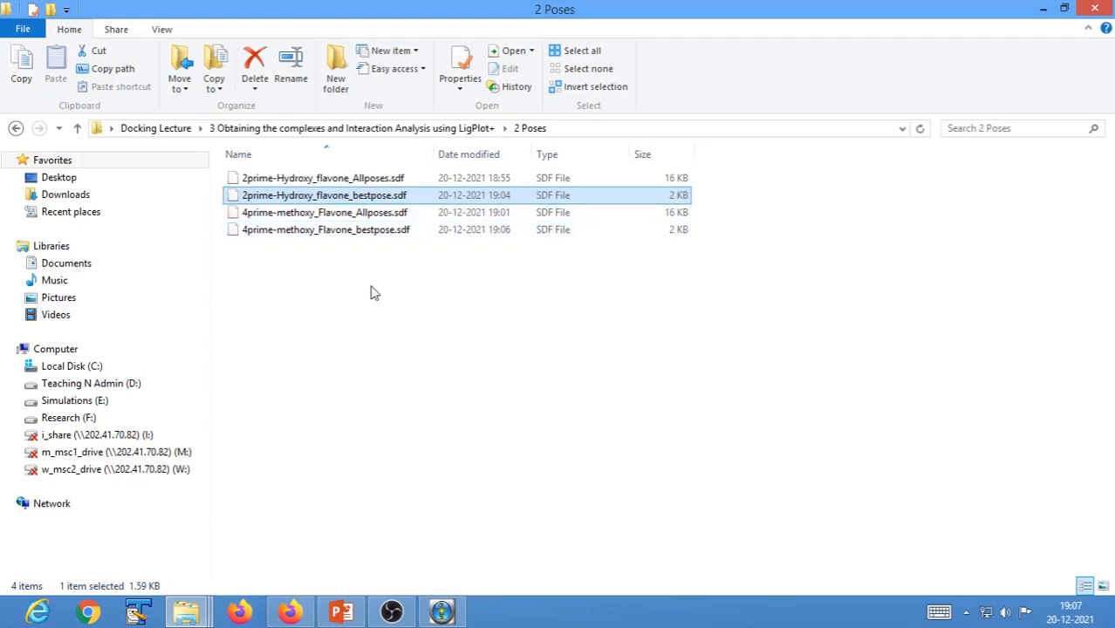
{"action": "left_click", "coordinate": [380, 332]}
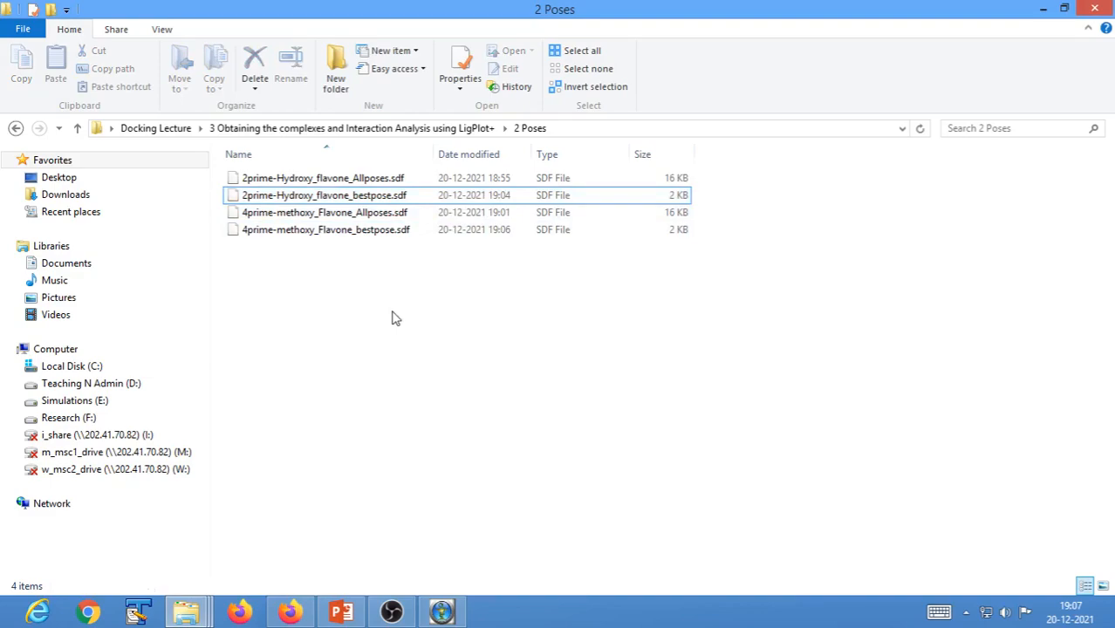
{"action": "left_click", "coordinate": [368, 199]}
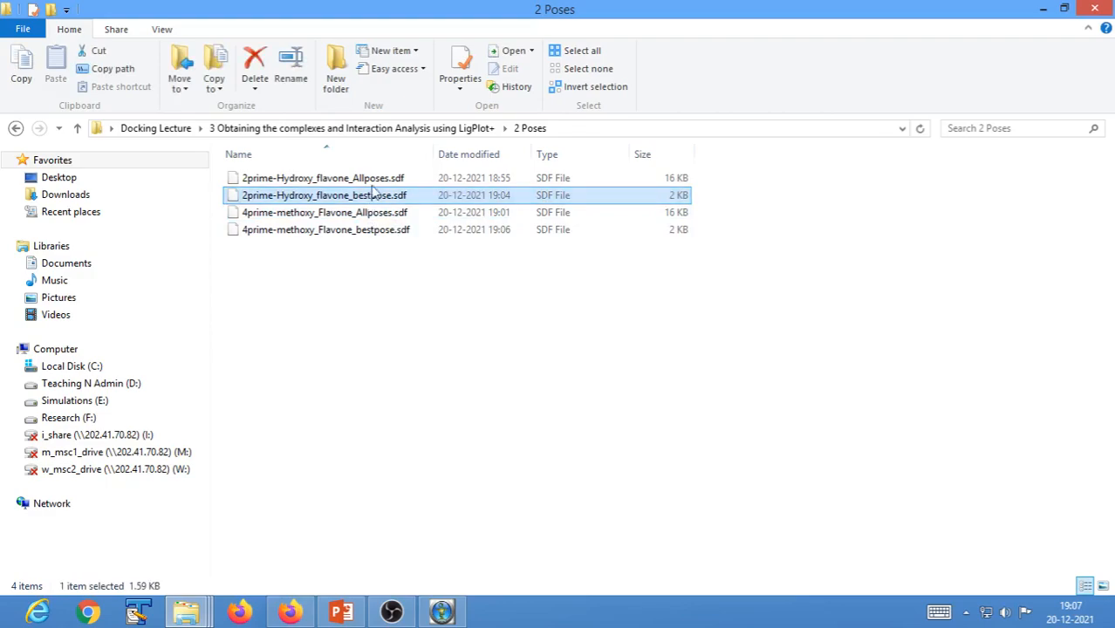
Copy the Apo-3nt1-chainA protein file from the 2 Docking Validation and virtual Screening folder inside Docking Lecture
{"action": "left_click", "coordinate": [365, 129]}
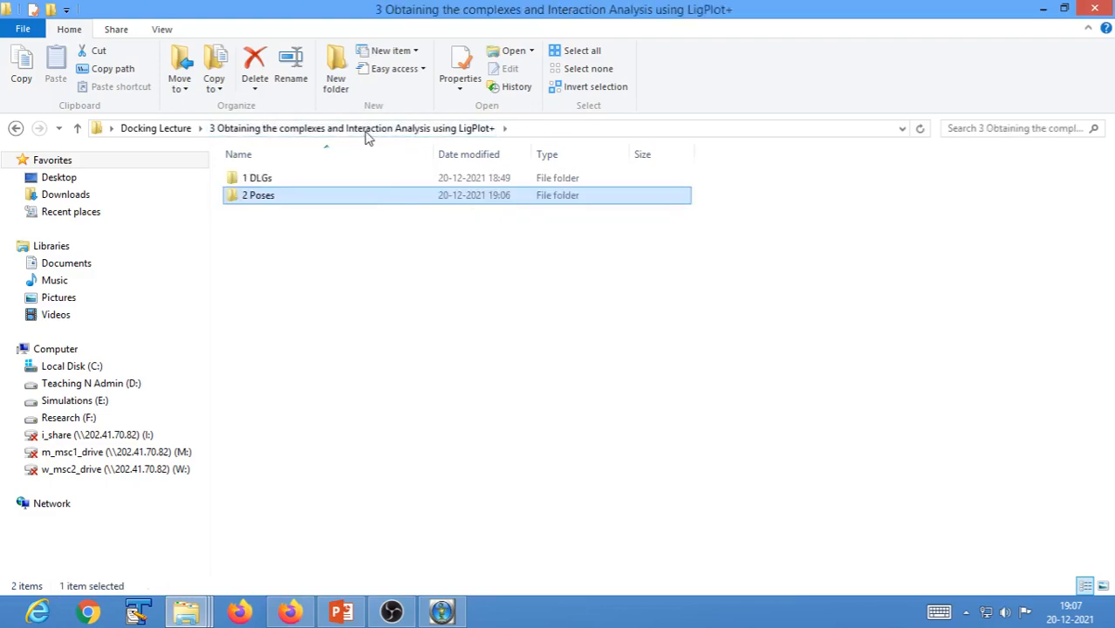
{"action": "left_click", "coordinate": [160, 129]}
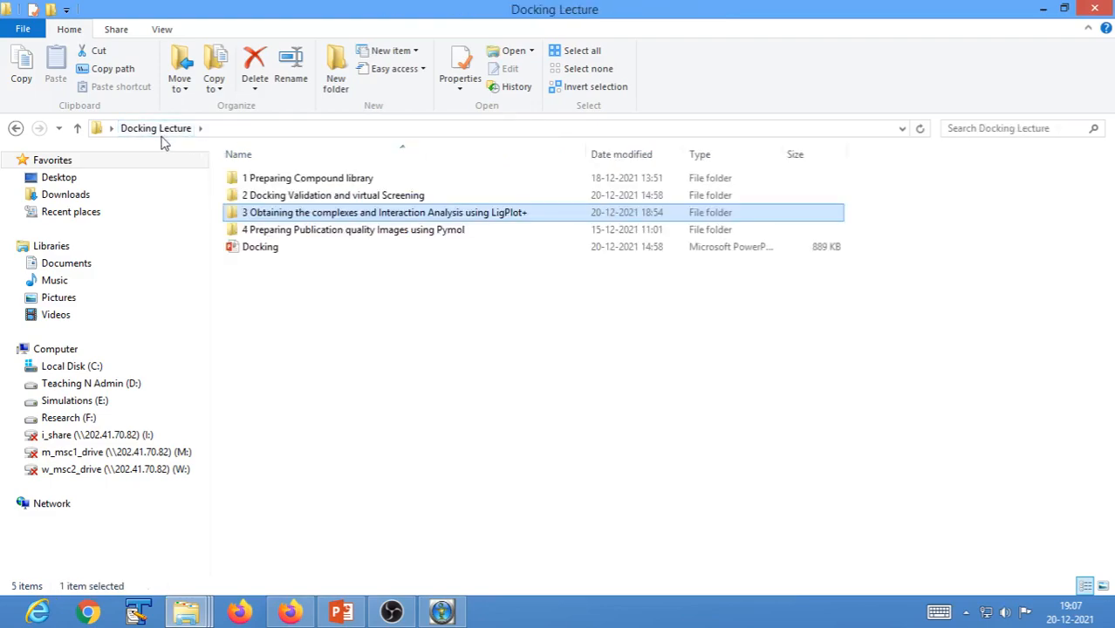
{"action": "double_click", "coordinate": [299, 197]}
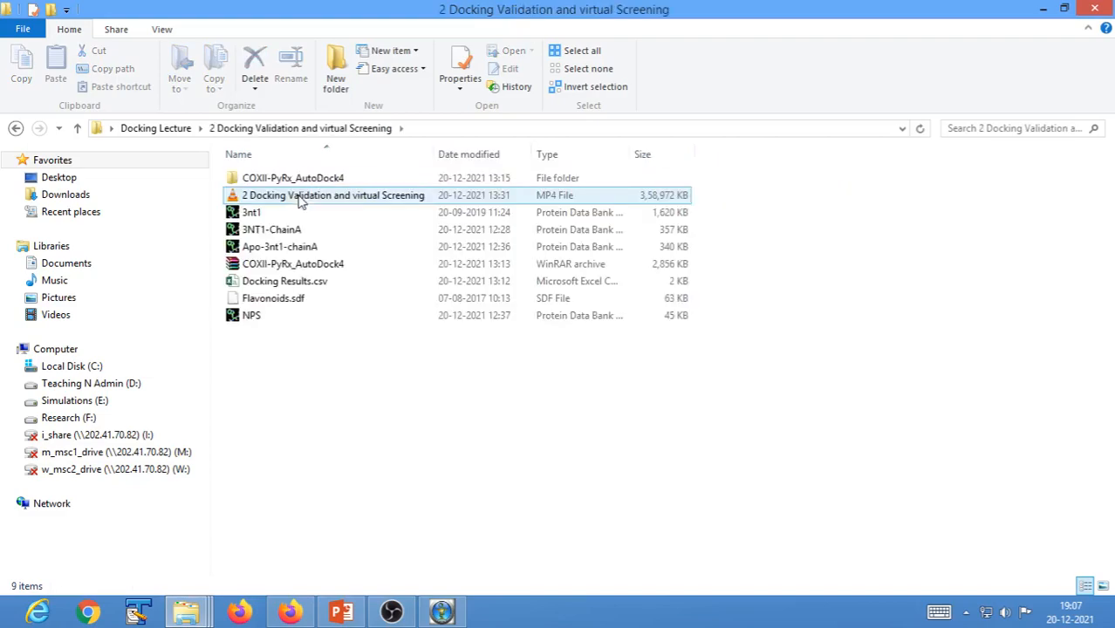
{"action": "right_click", "coordinate": [292, 249]}
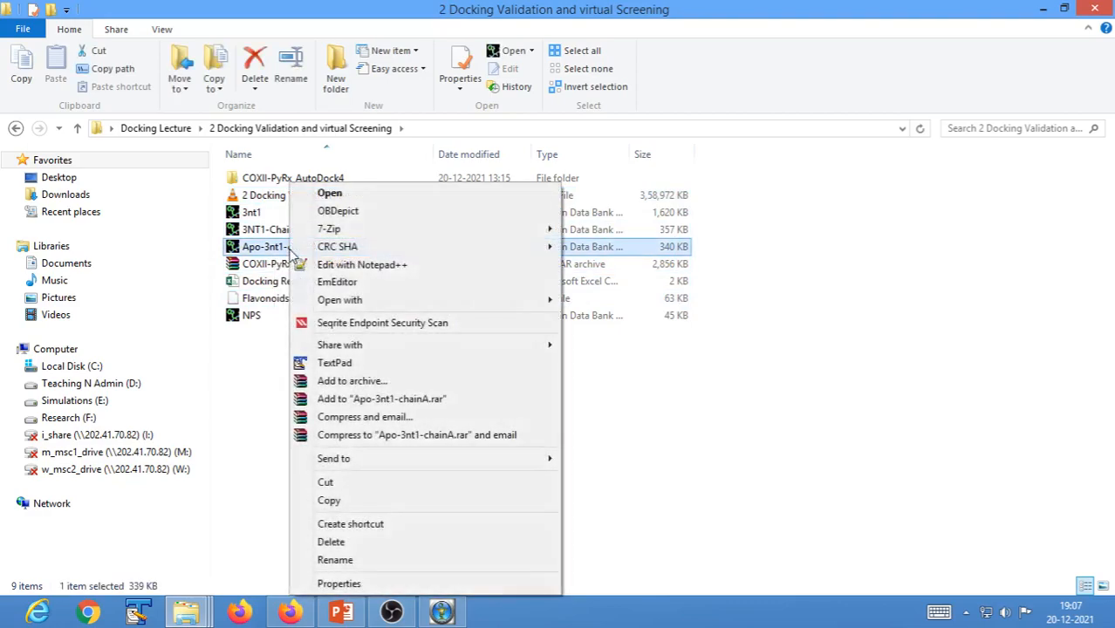
{"action": "left_click", "coordinate": [336, 502]}
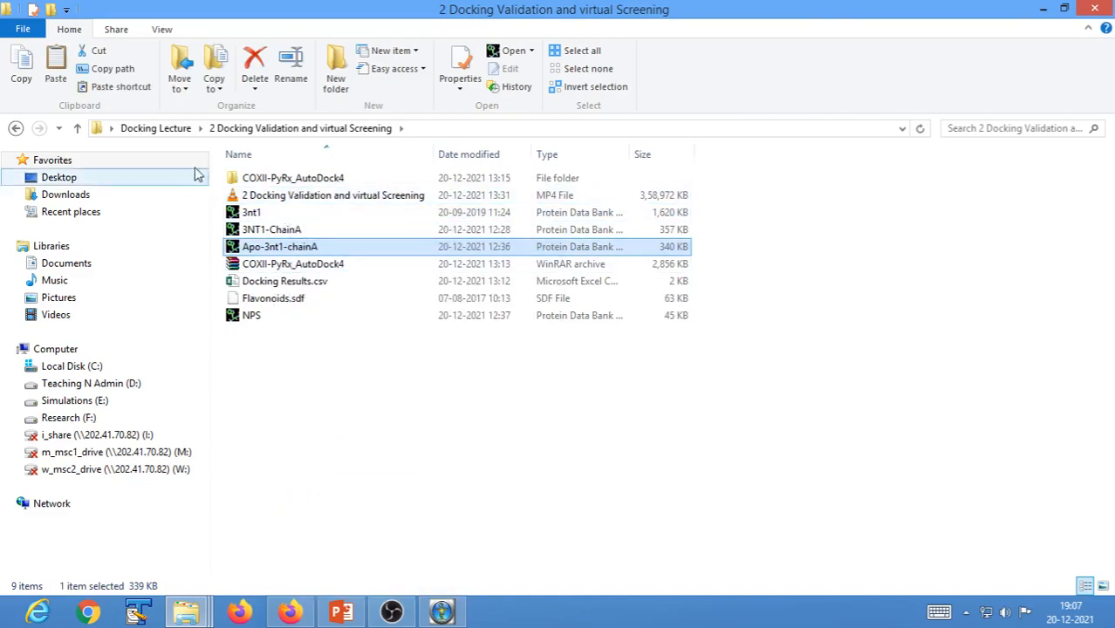
Create a folder named "3 Complexes" inside the "3 Obtaining the complexes and Interaction Analysis using LigPlot+" folder
{"action": "left_click", "coordinate": [161, 130]}
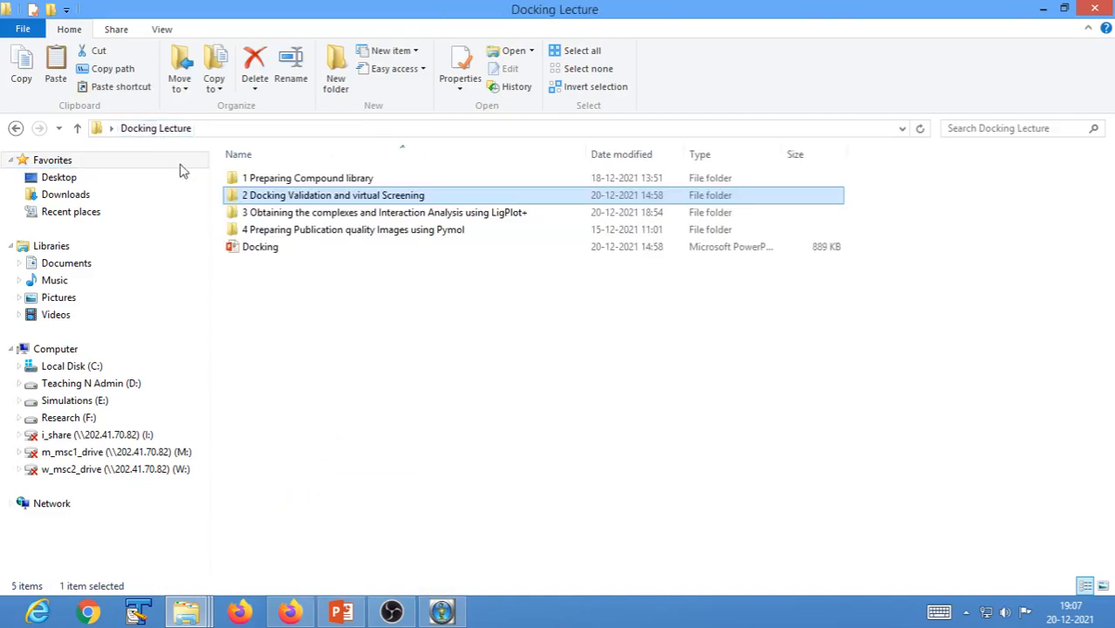
{"action": "double_click", "coordinate": [294, 213]}
{"action": "right_click", "coordinate": [252, 246]}
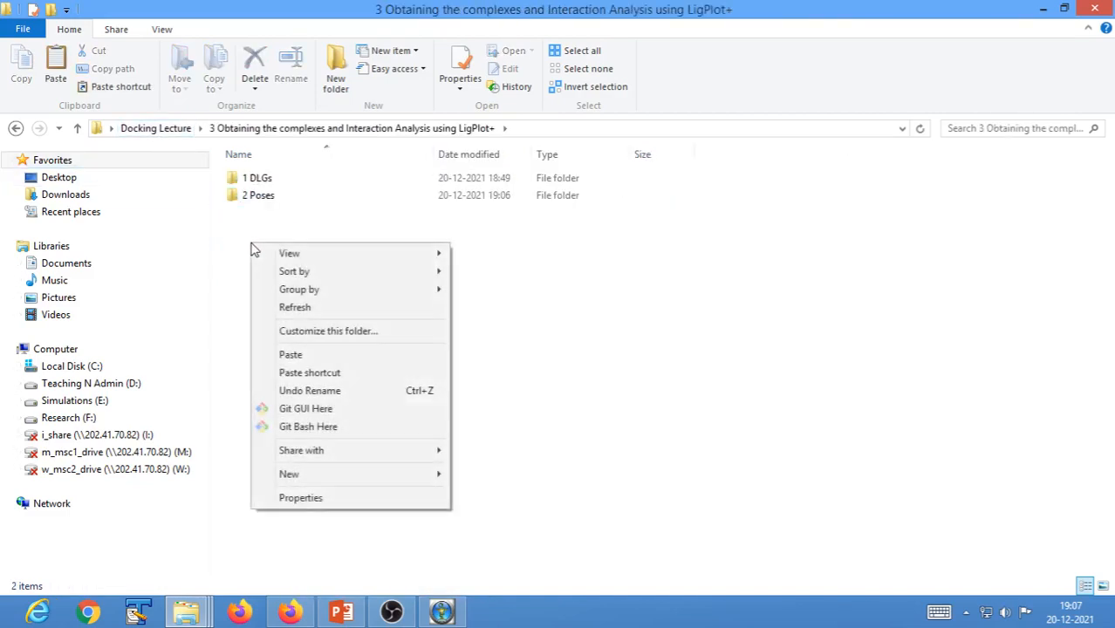
{"action": "mouse_move", "coordinate": [316, 484]}
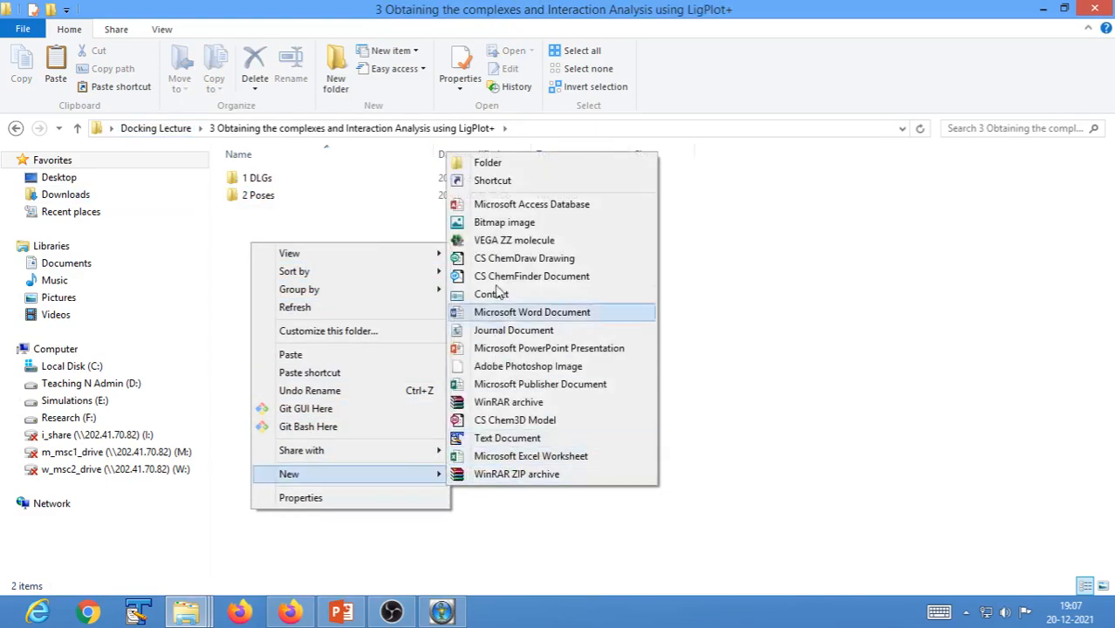
{"action": "left_click", "coordinate": [550, 164]}
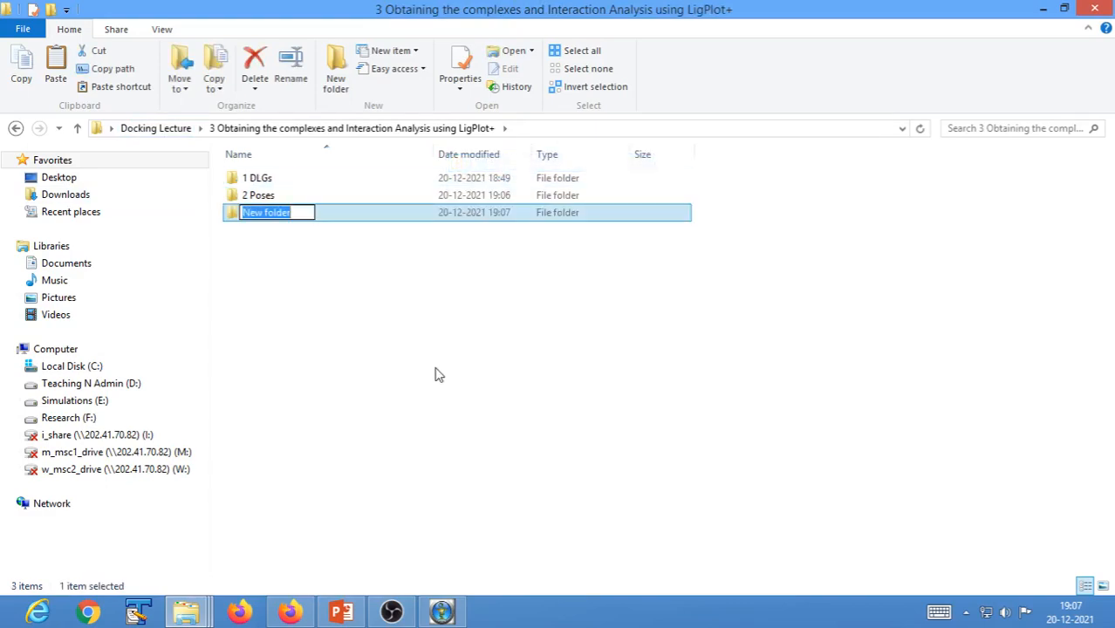
{"action": "type", "text": "3 Comp"}
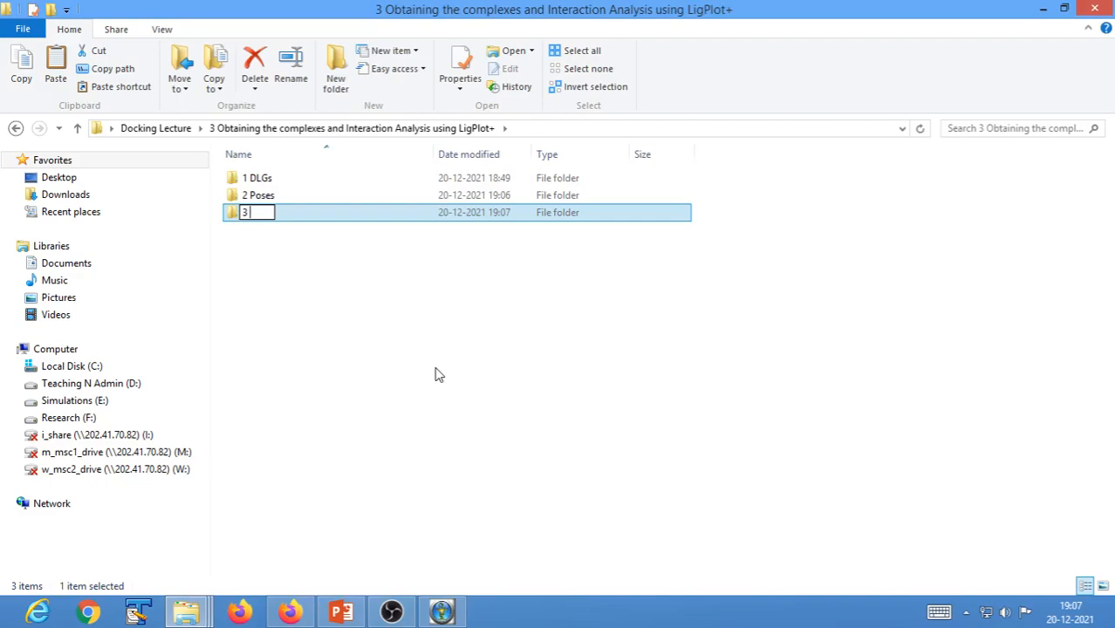
{"action": "type", "text": "lexes"}
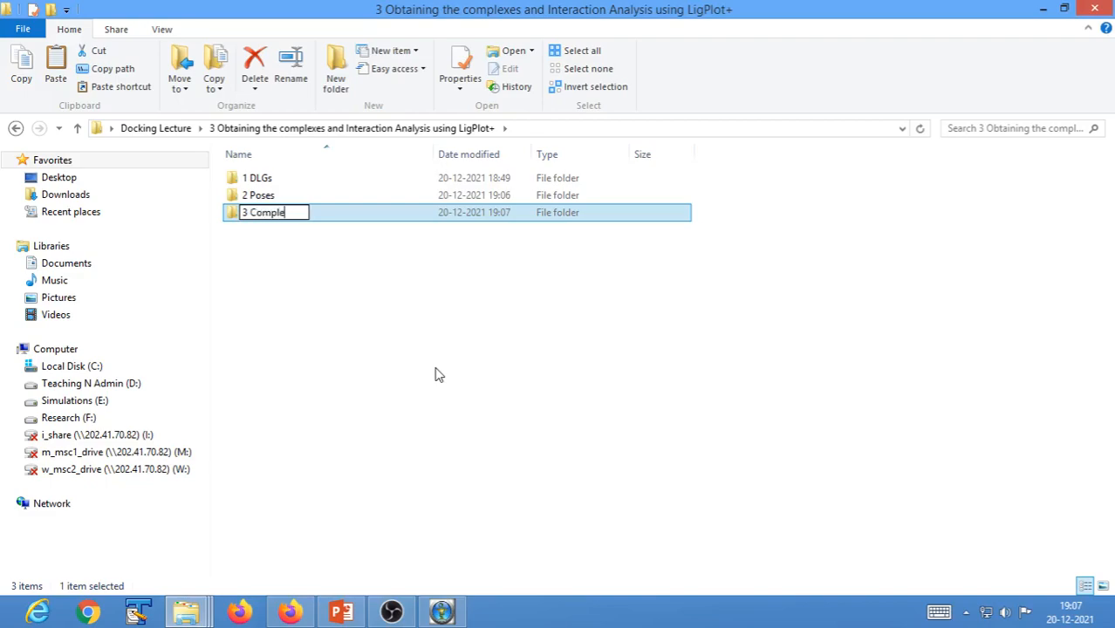
{"action": "left_click", "coordinate": [344, 309]}
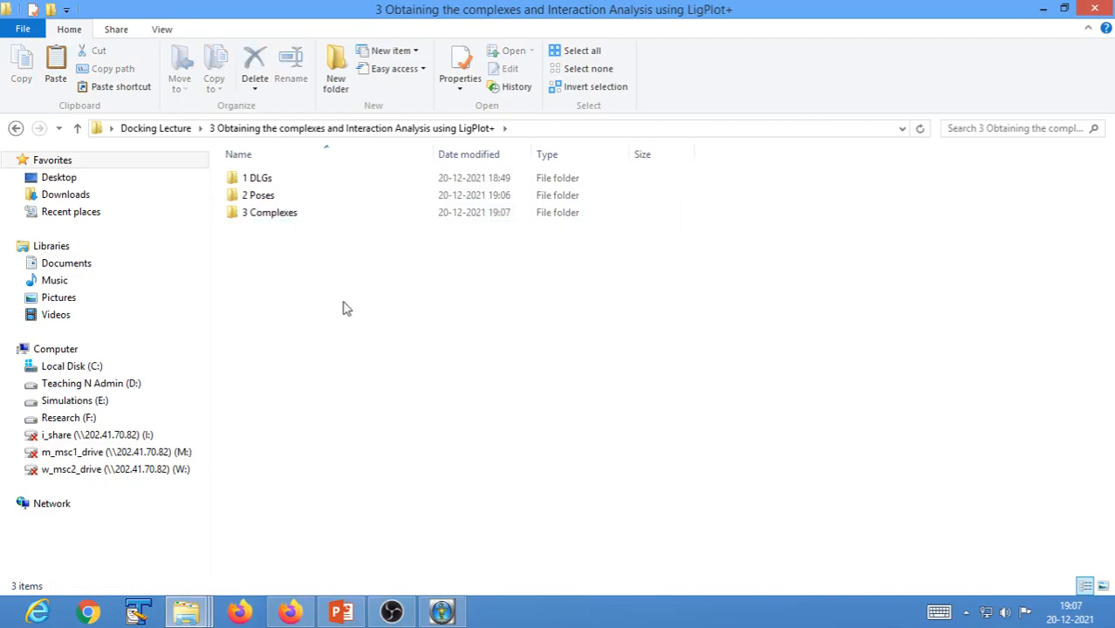
Paste the copied Apo-3nt1-chainA protein file into the 3 Complexes folder
{"action": "double_click", "coordinate": [281, 214]}
{"action": "right_click", "coordinate": [281, 218]}
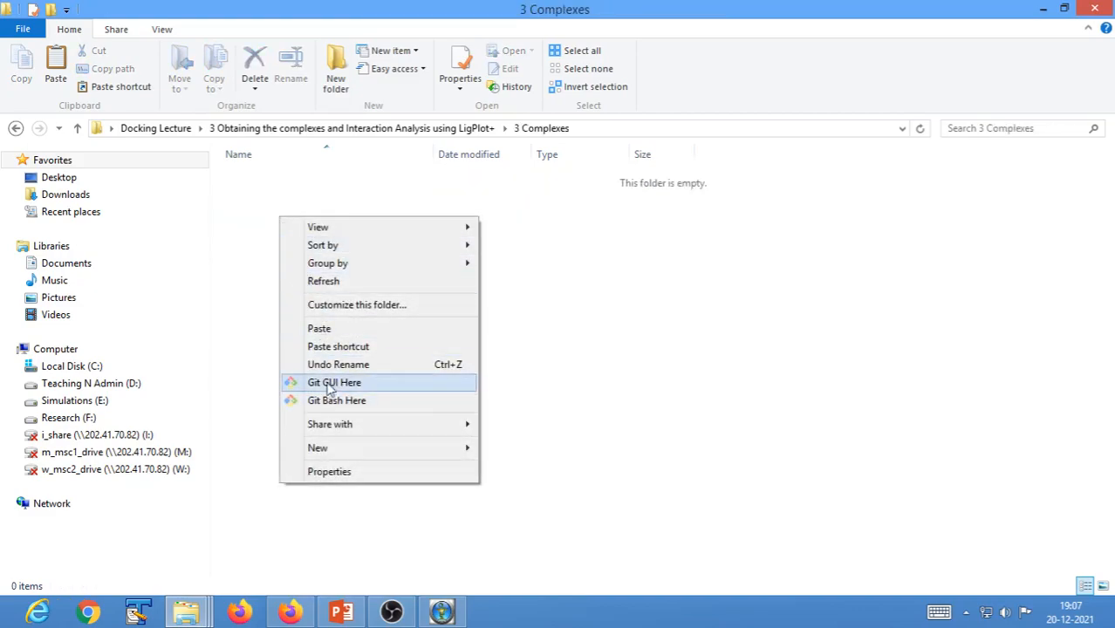
{"action": "left_click", "coordinate": [319, 328]}
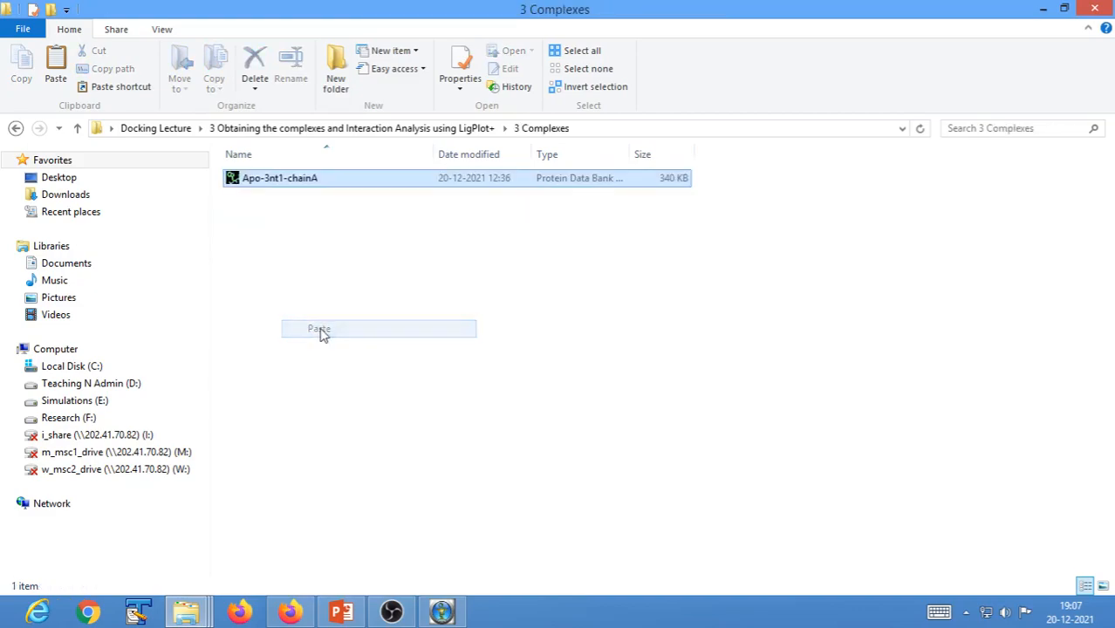
{"action": "left_click", "coordinate": [314, 398]}
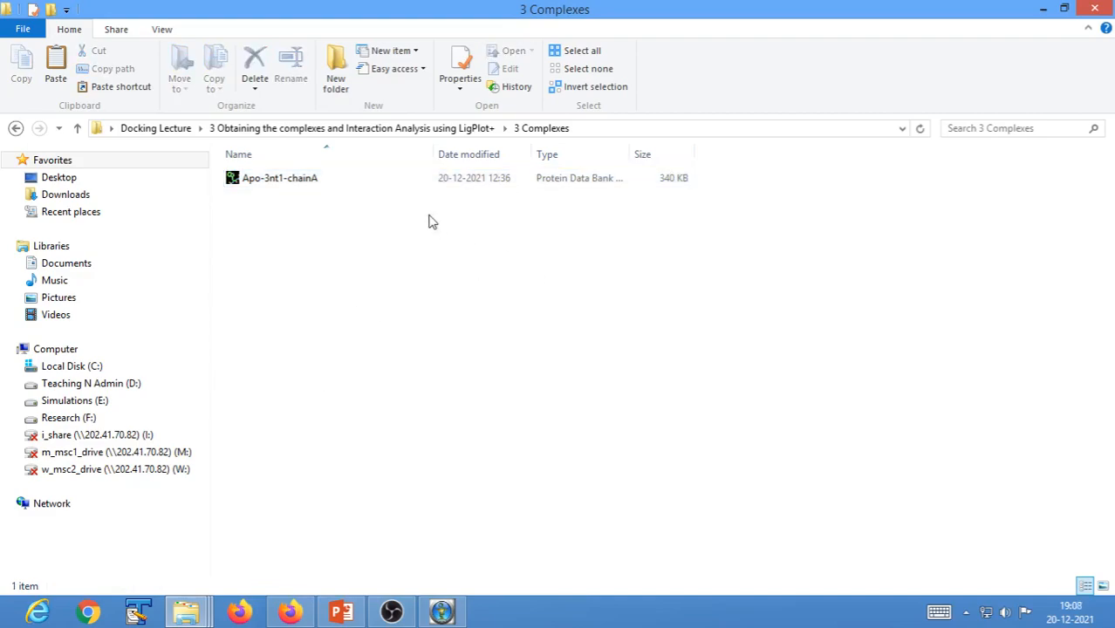
Review the ligand pose files in the 2 Poses folder and the protein file in the 3 Complexes folder
{"action": "left_click", "coordinate": [415, 128]}
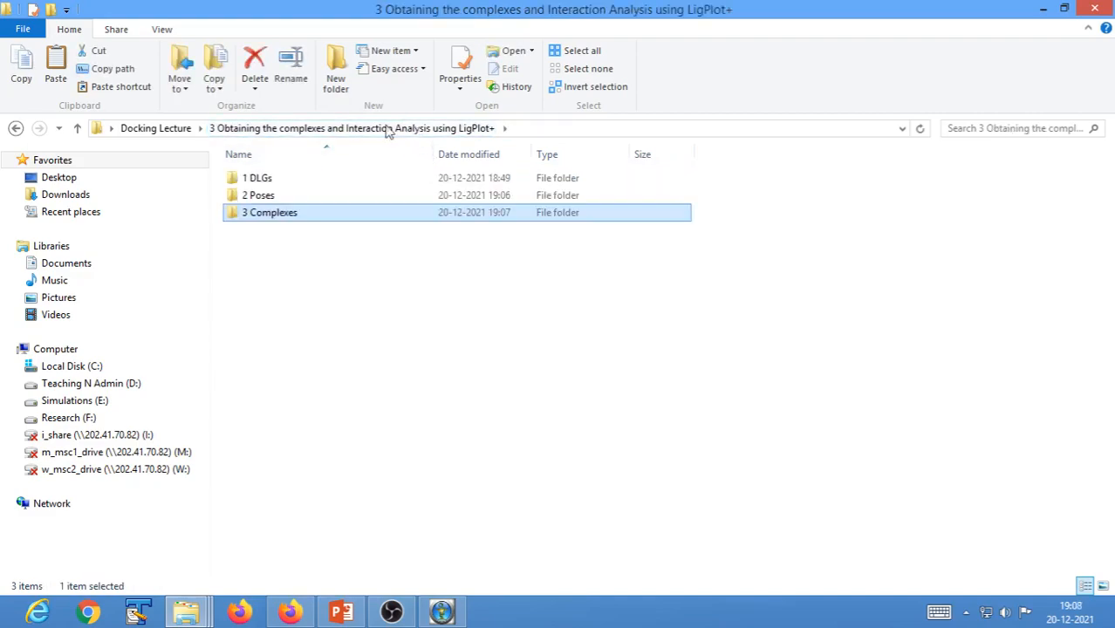
{"action": "left_click", "coordinate": [273, 198]}
{"action": "double_click", "coordinate": [273, 197]}
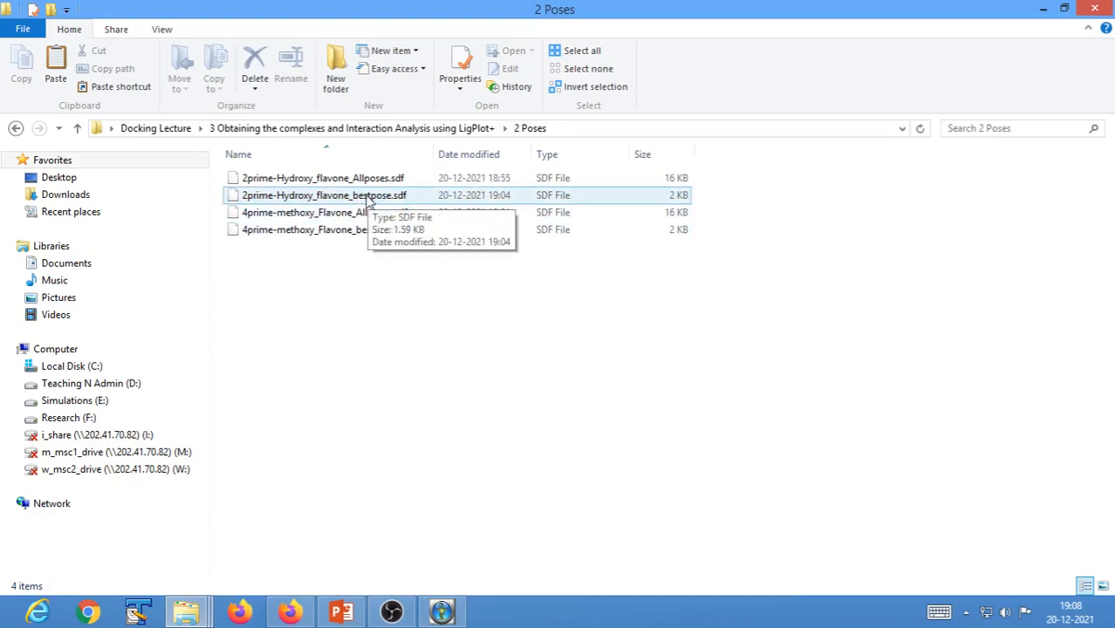
{"action": "left_click", "coordinate": [401, 131]}
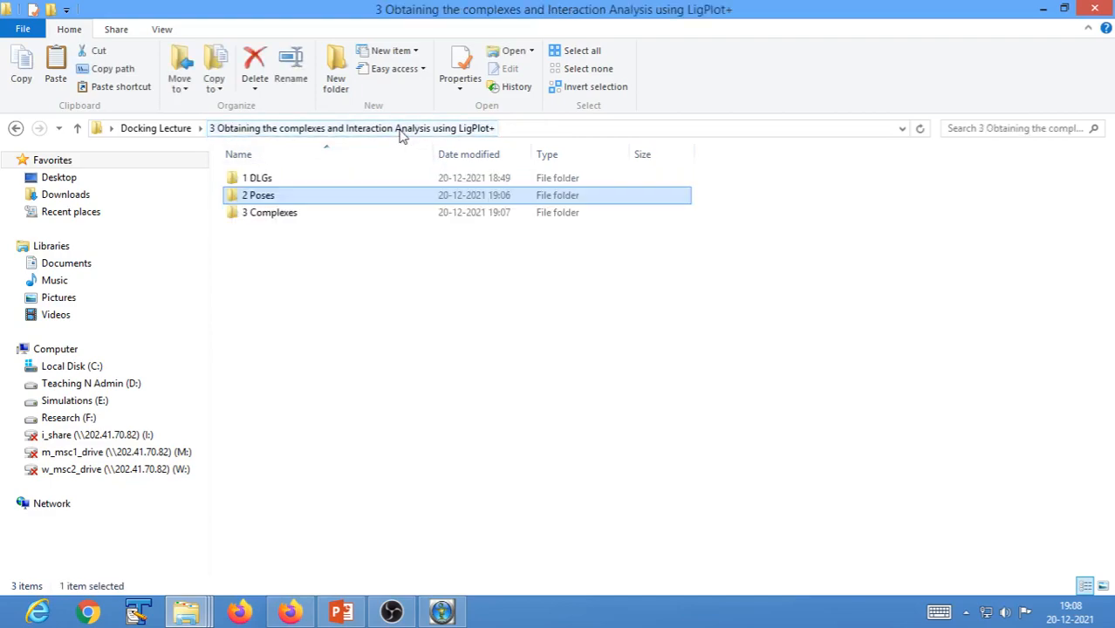
{"action": "double_click", "coordinate": [288, 214]}
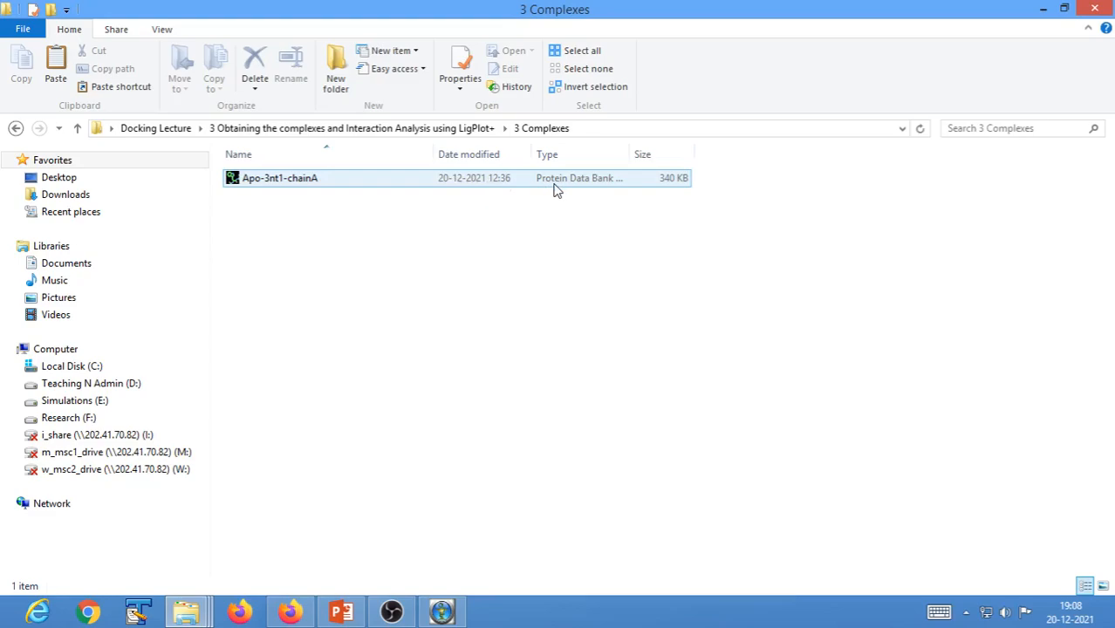
{"action": "left_click", "coordinate": [418, 131]}
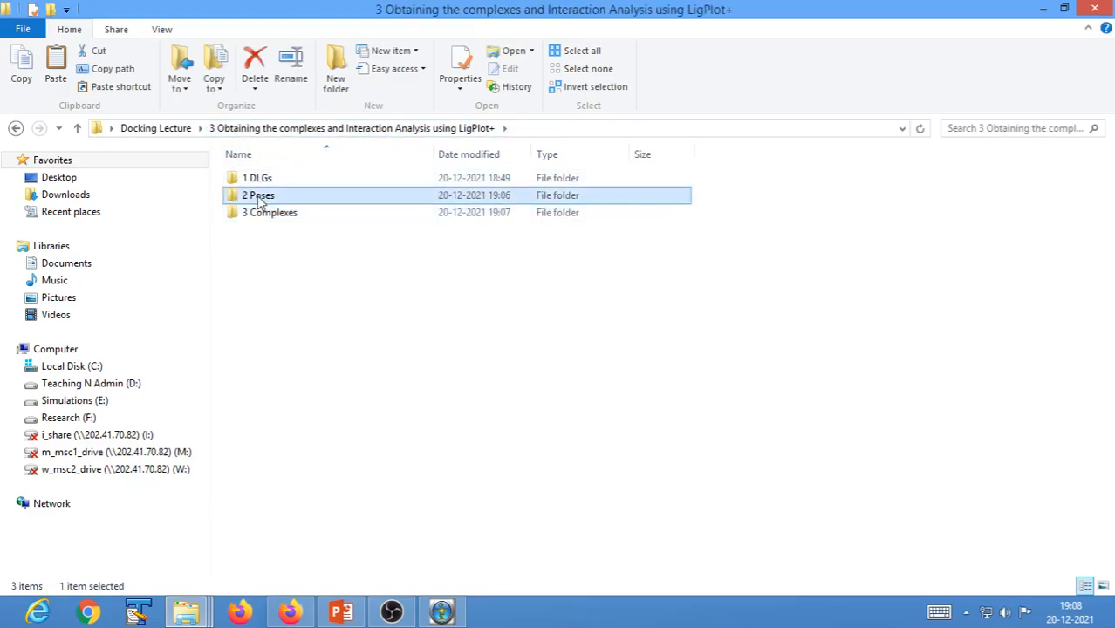
{"action": "double_click", "coordinate": [259, 196]}
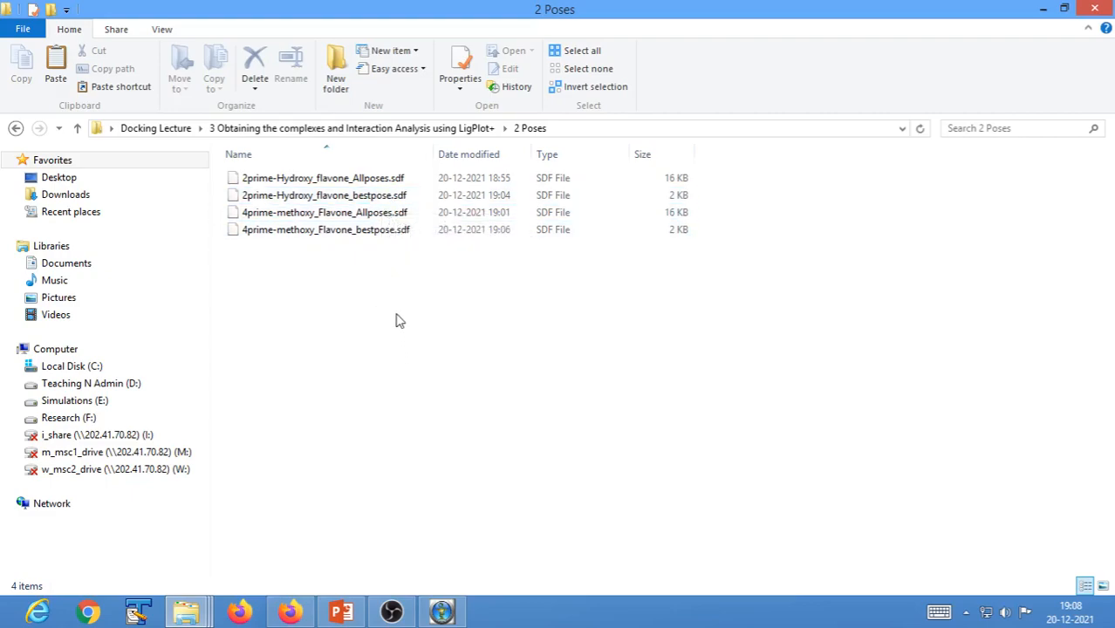
{"action": "left_click", "coordinate": [427, 128]}
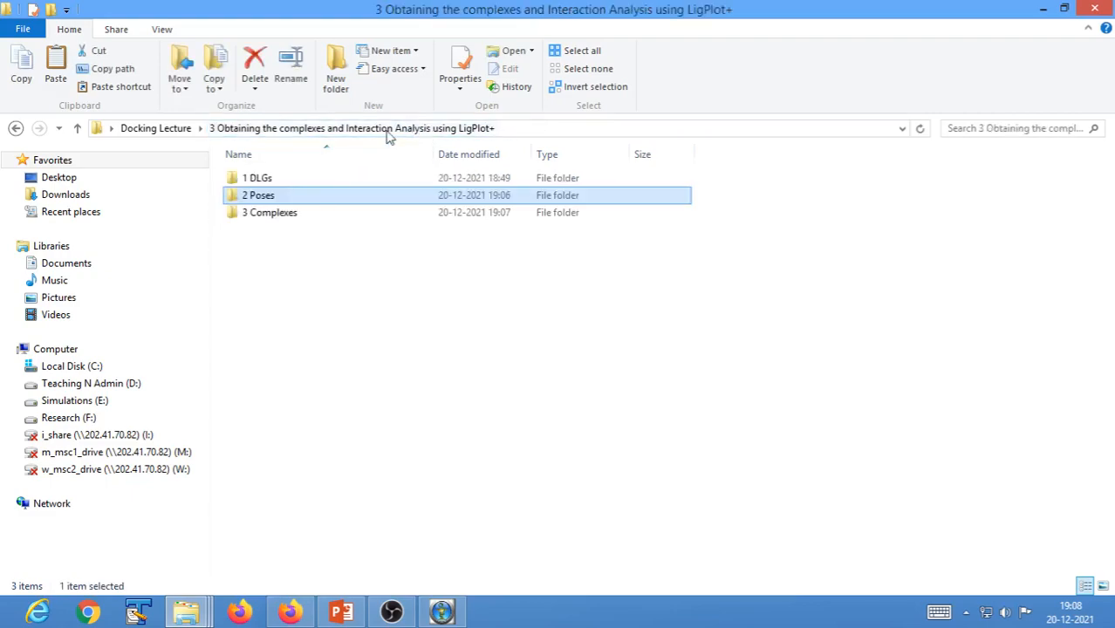
{"action": "double_click", "coordinate": [279, 213]}
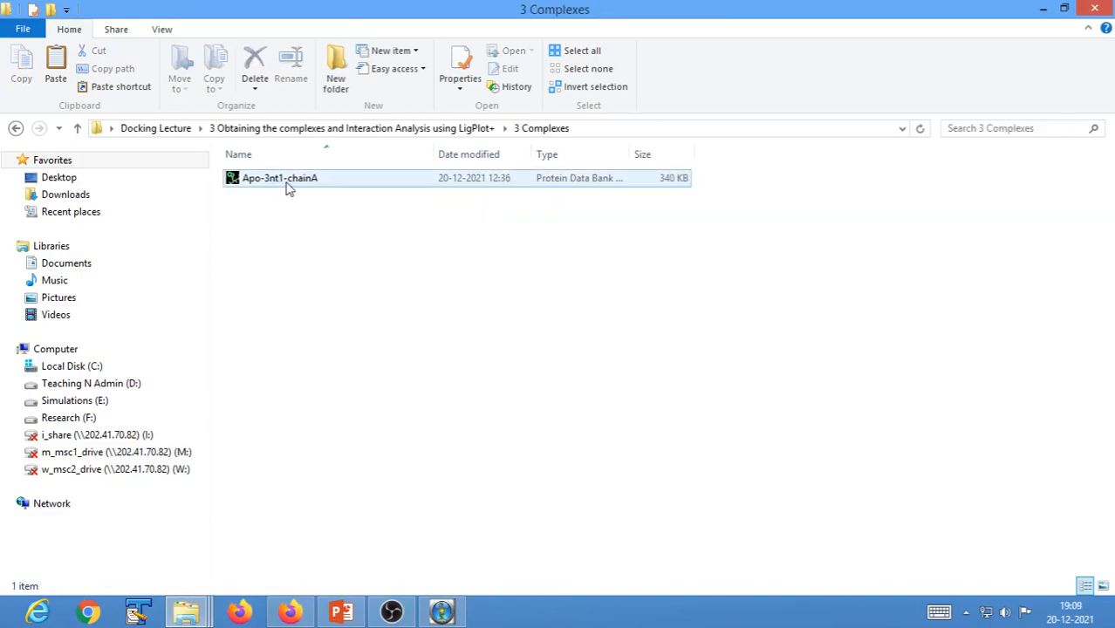
{"action": "left_click", "coordinate": [319, 131]}
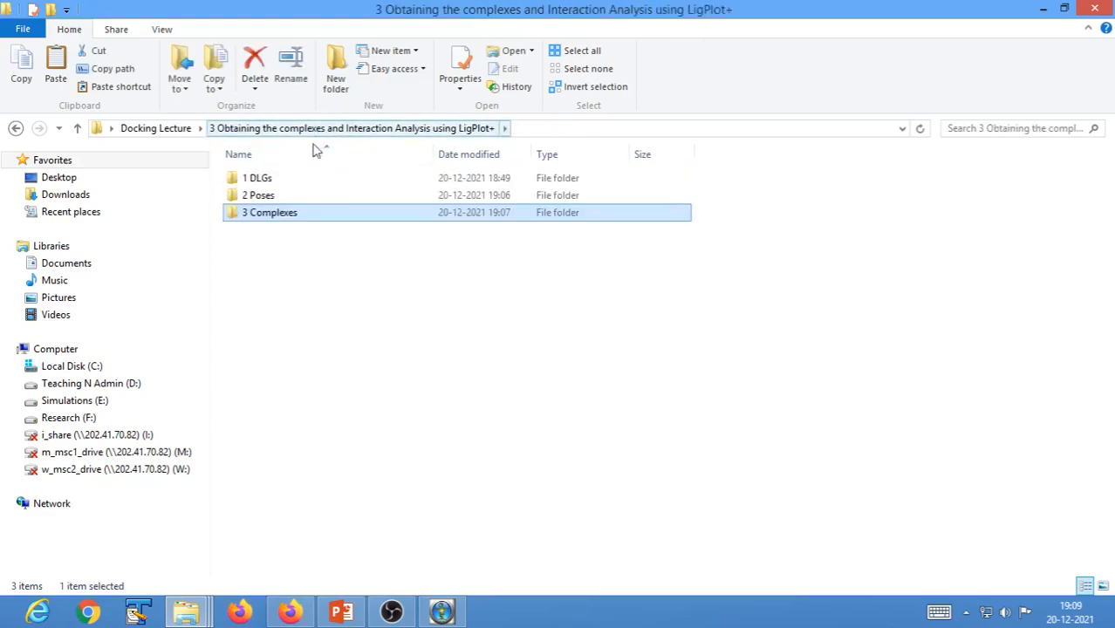
{"action": "double_click", "coordinate": [260, 198]}
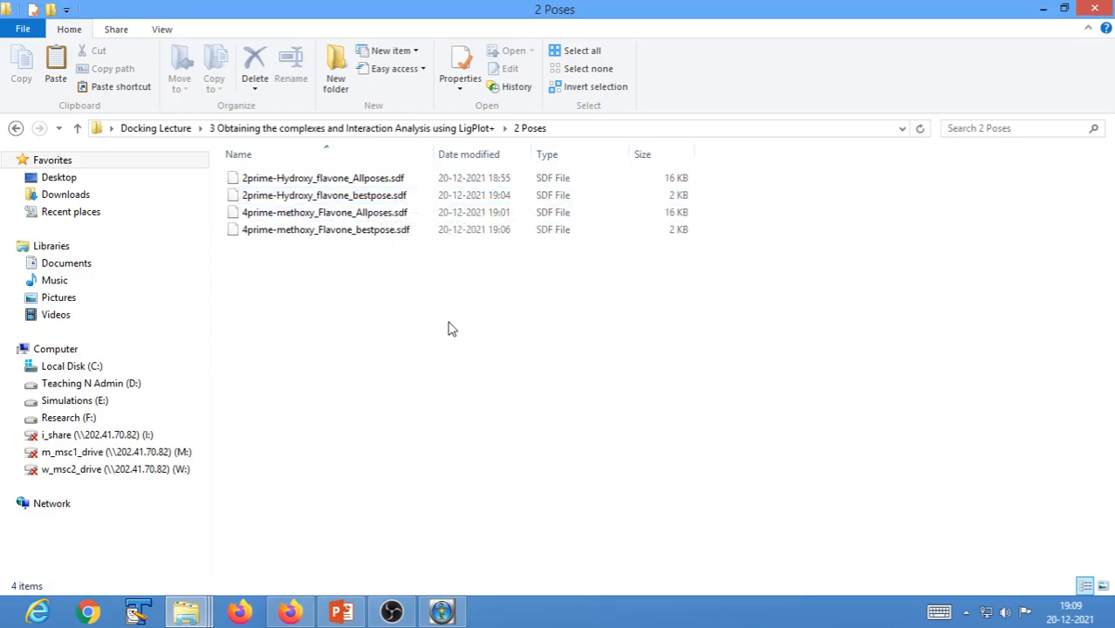
Minimise the open folder windows, launch Open Babel GUI and turn off "Input below (ignore input file)"
{"action": "left_click", "coordinate": [1043, 8]}
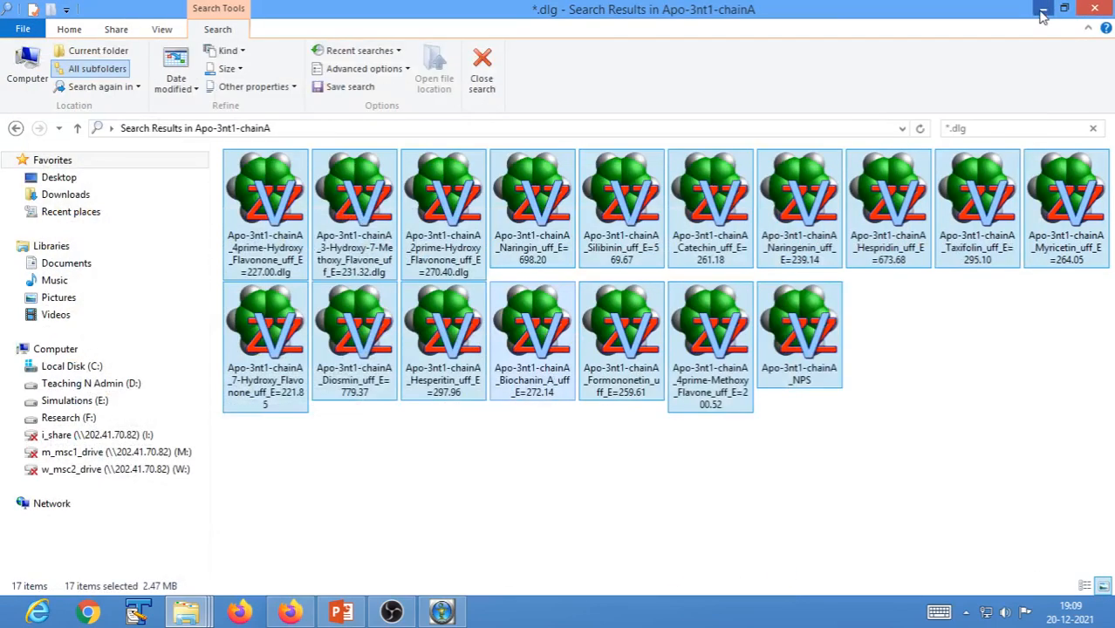
{"action": "left_click", "coordinate": [16, 128]}
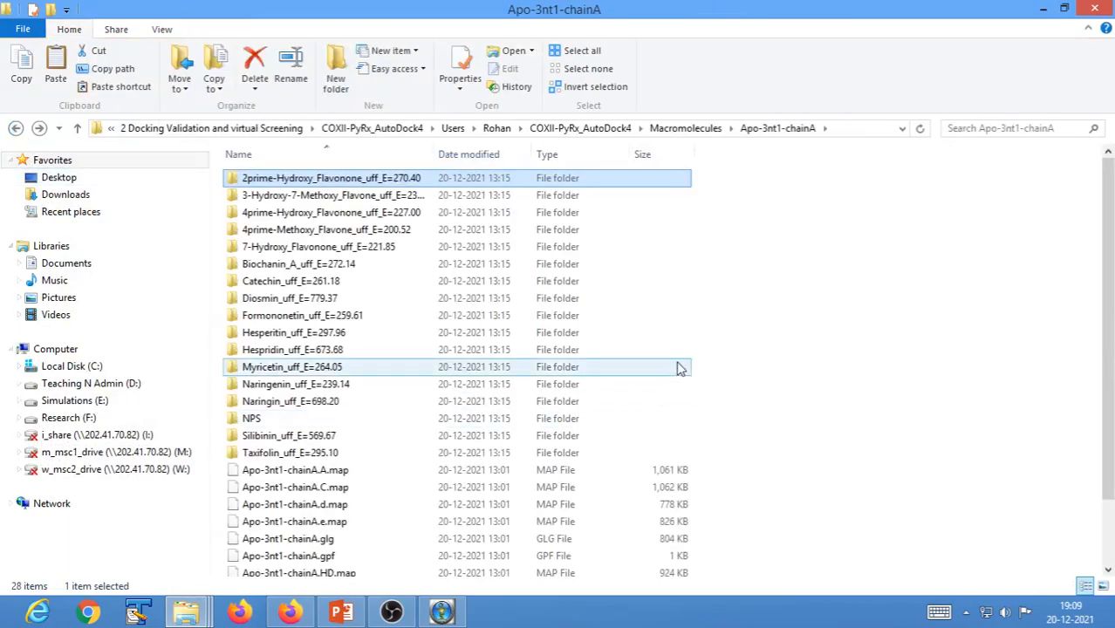
{"action": "left_click", "coordinate": [1044, 9]}
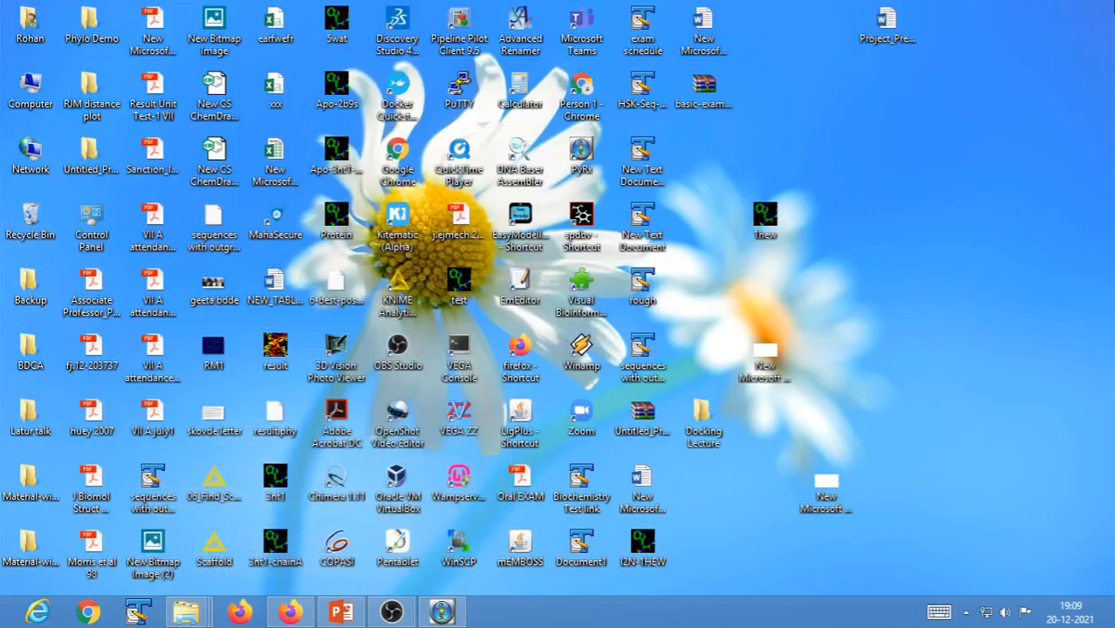
{"action": "mouse_move", "coordinate": [1114, 2]}
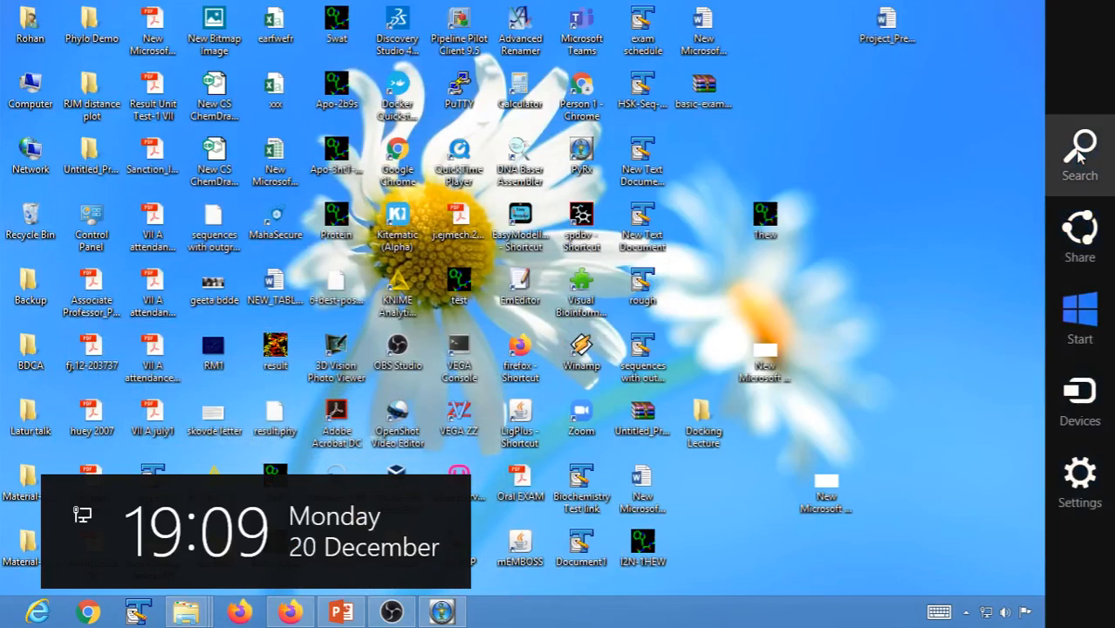
{"action": "left_click", "coordinate": [1081, 154]}
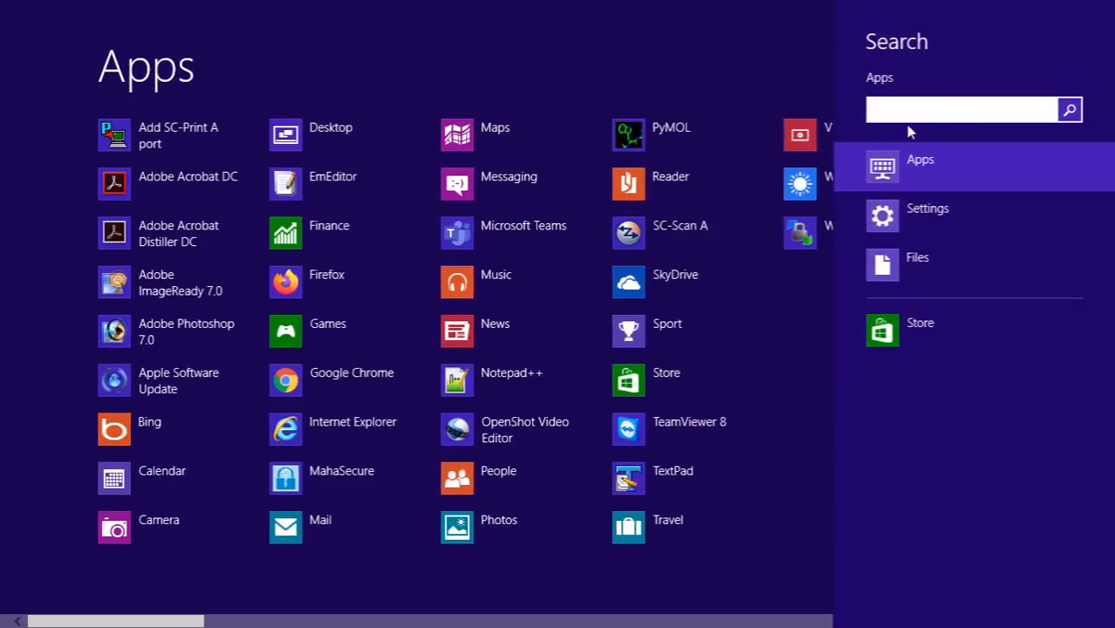
{"action": "type", "text": "open"}
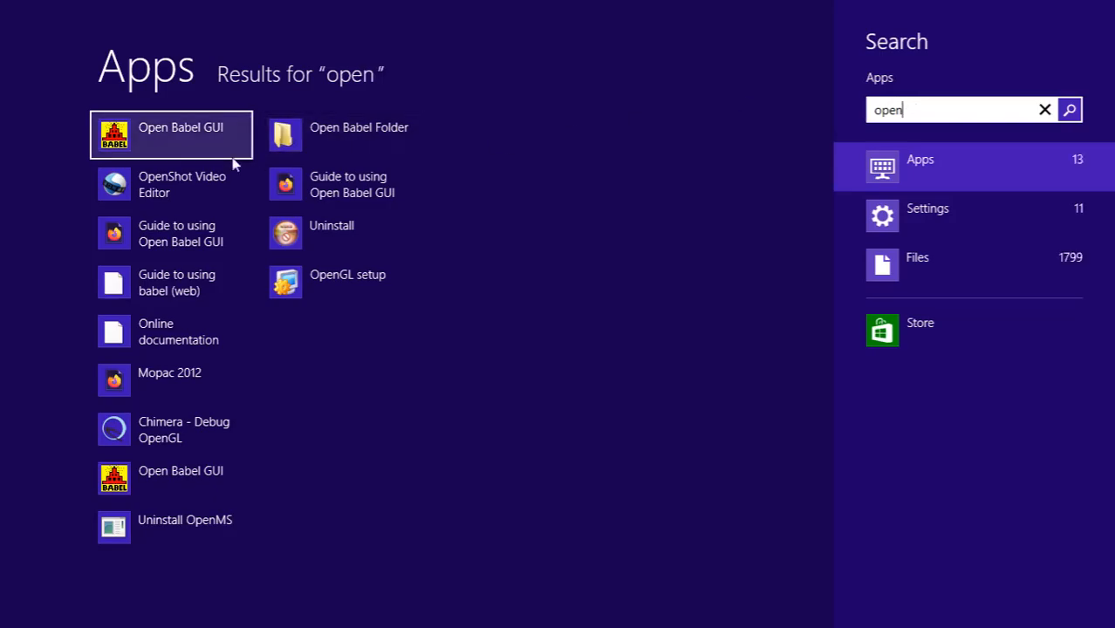
{"action": "left_click", "coordinate": [160, 149]}
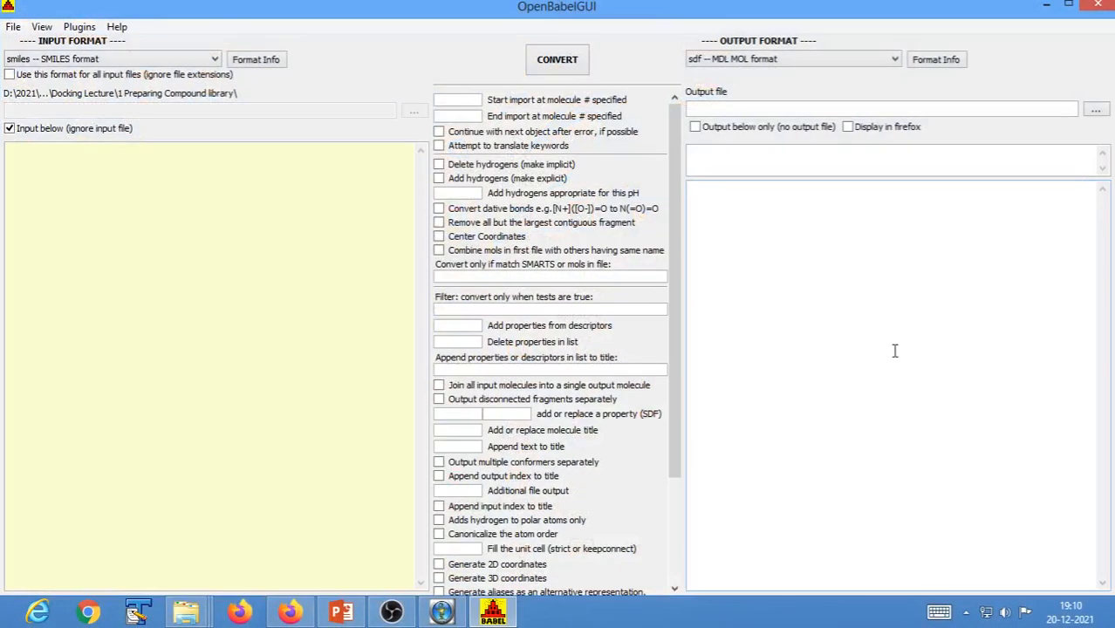
{"action": "left_click", "coordinate": [10, 129]}
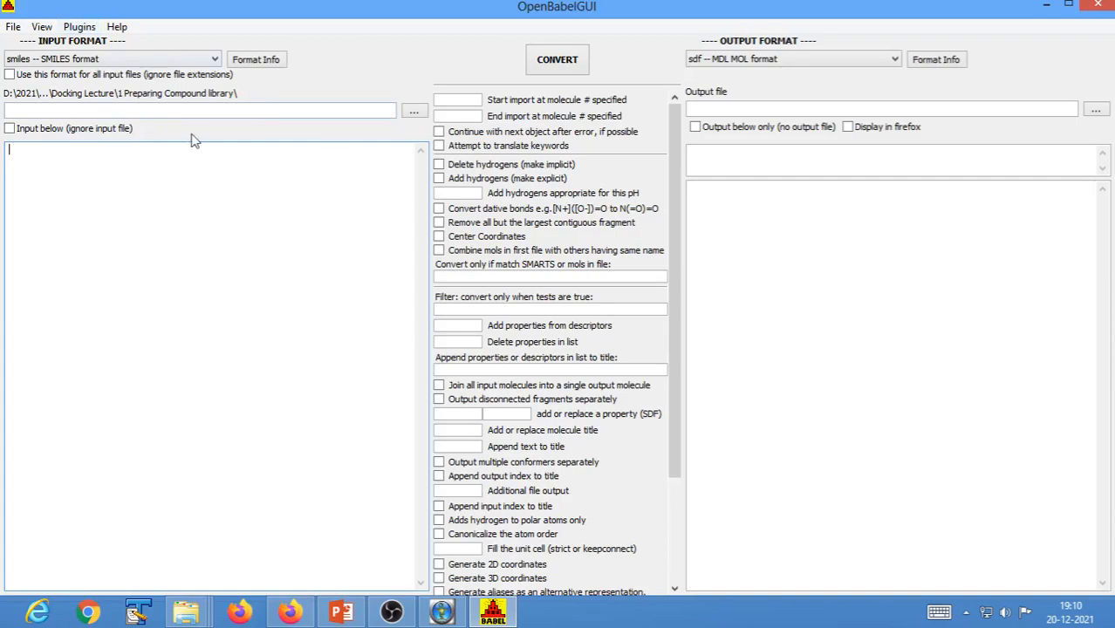
{"action": "left_click", "coordinate": [158, 217]}
Check the file format of the Allposes files in the 2 Poses folder, then return to Open Babel
{"action": "left_click", "coordinate": [185, 612]}
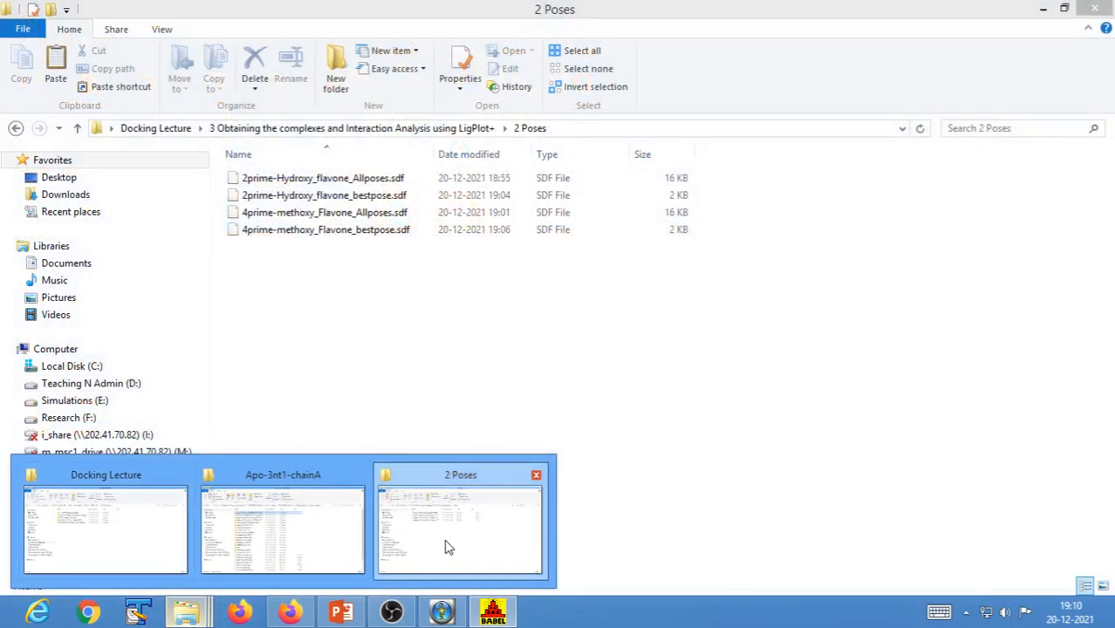
{"action": "left_click", "coordinate": [445, 539]}
{"action": "left_click", "coordinate": [397, 180]}
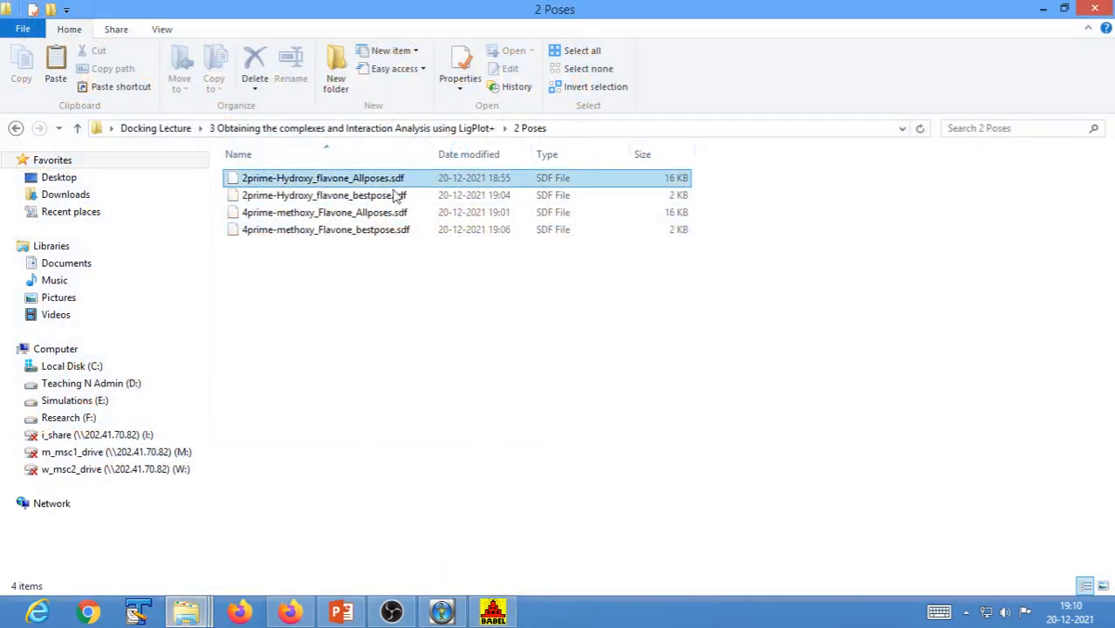
{"action": "left_click", "coordinate": [384, 213]}
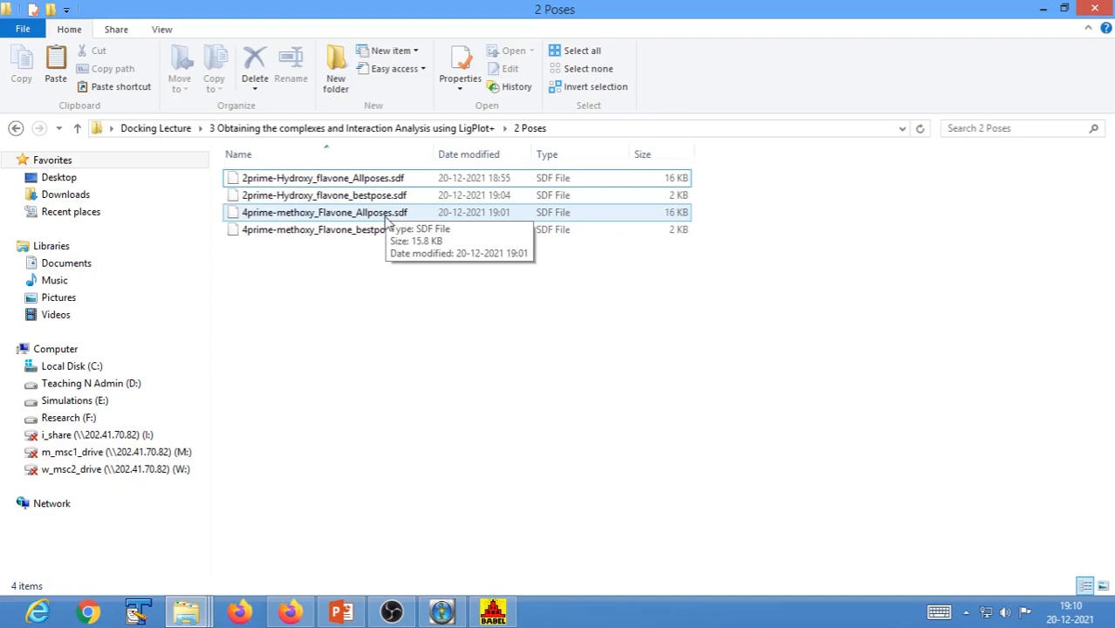
{"action": "left_click", "coordinate": [1046, 9]}
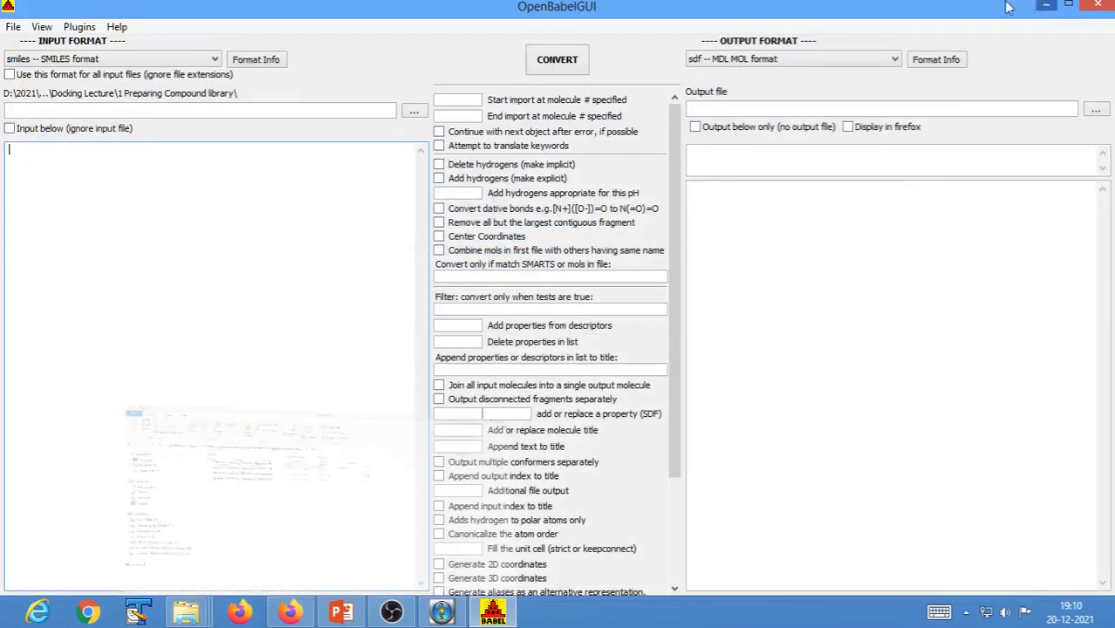
Set the input format to sdf -- MDL MOL format
{"action": "left_click", "coordinate": [71, 60]}
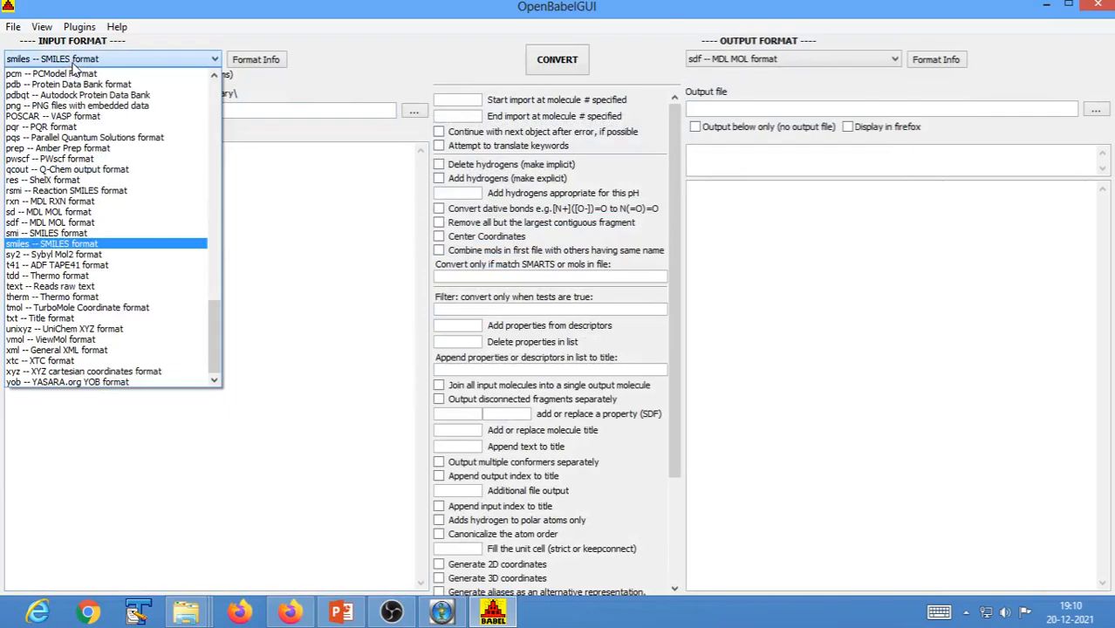
{"action": "left_click", "coordinate": [57, 222]}
{"action": "left_click", "coordinate": [117, 235]}
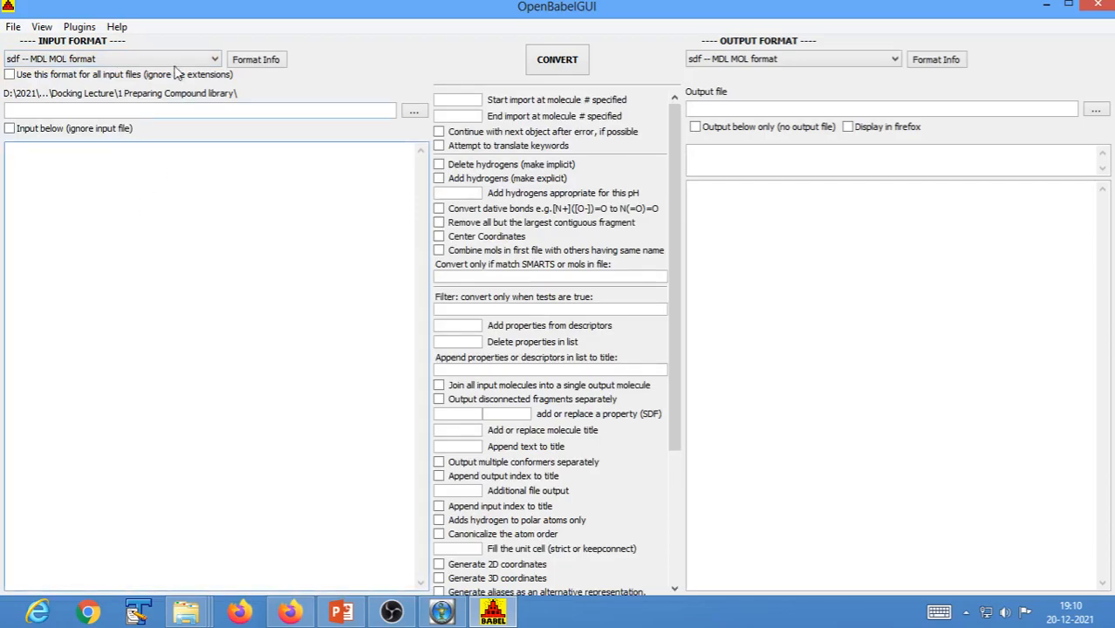
Load 2prime-Hydroxy_flavone_bestpose.sdf from the 2 Poses folder of the desktop Docking Lecture material as the input file
{"action": "left_click", "coordinate": [413, 115]}
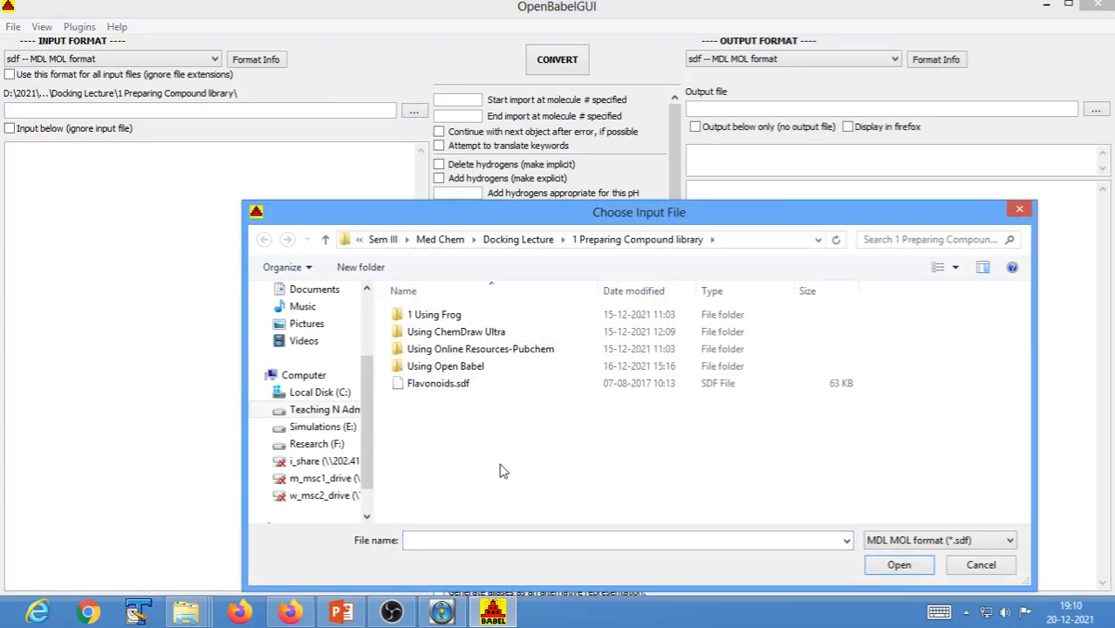
{"action": "left_click", "coordinate": [522, 243]}
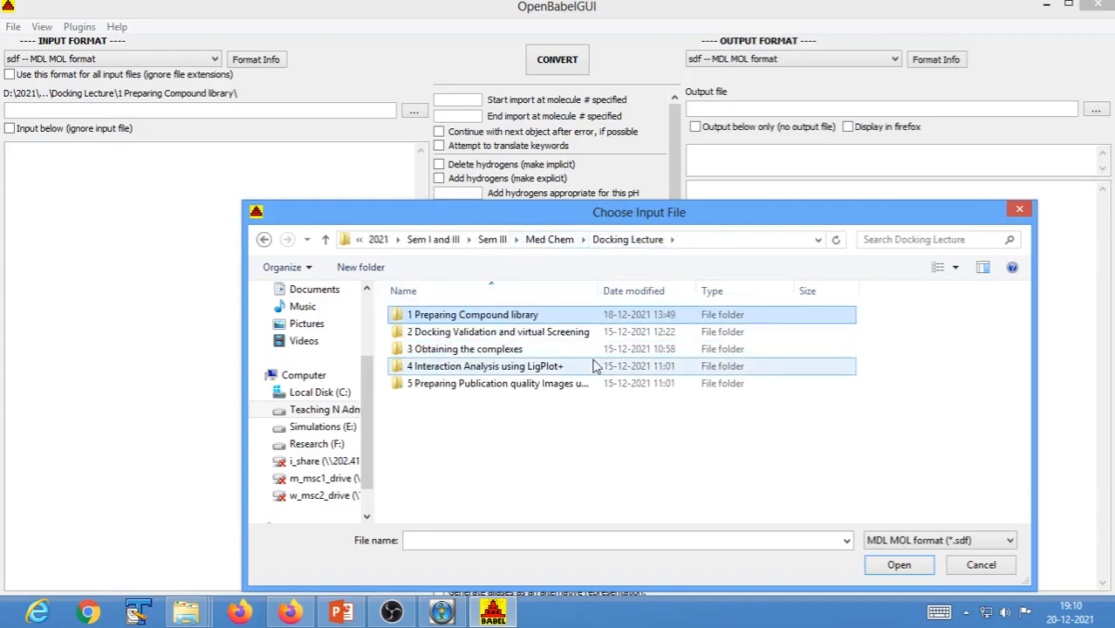
{"action": "scroll", "coordinate": [368, 393], "scroll_direction": "up", "scroll_amount": 2}
{"action": "scroll", "coordinate": [369, 393], "scroll_direction": "up", "scroll_amount": 4}
{"action": "left_click", "coordinate": [336, 314]}
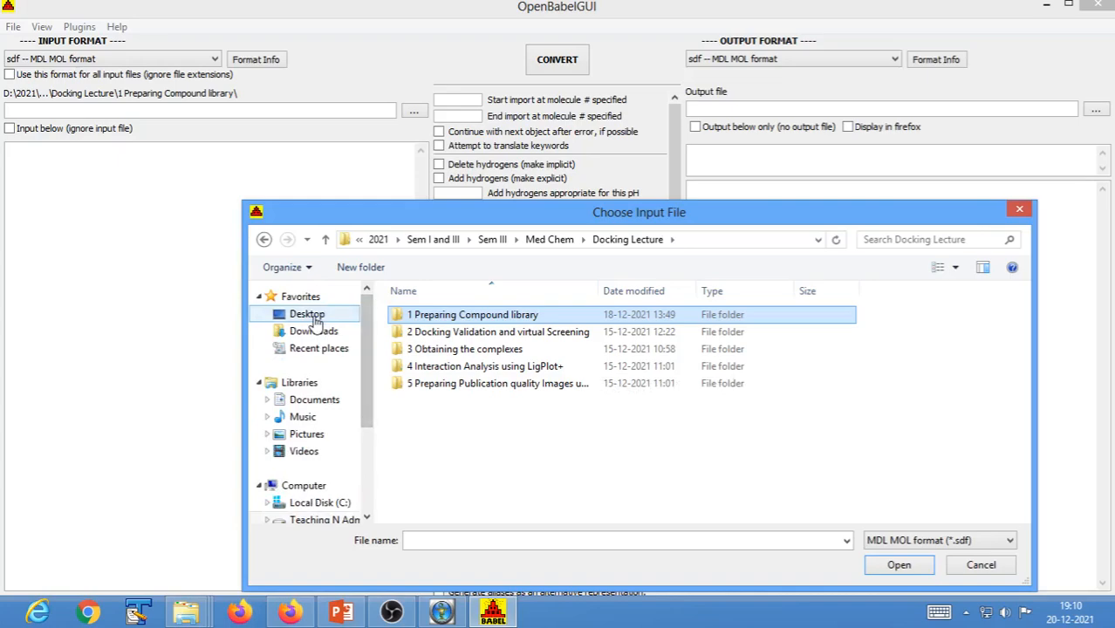
{"action": "left_click", "coordinate": [940, 489]}
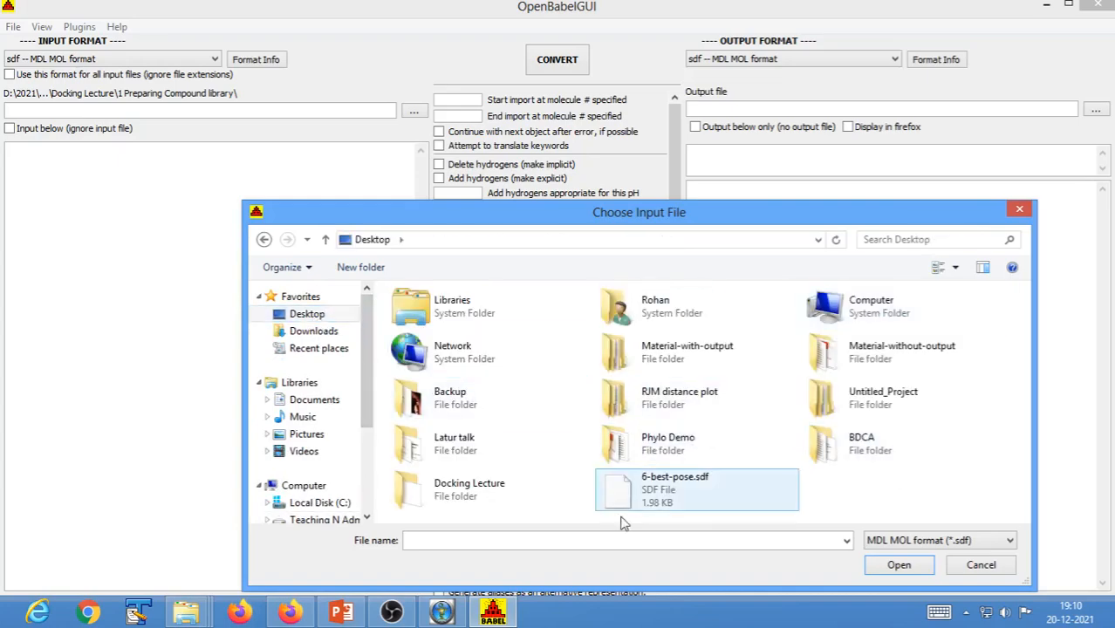
{"action": "double_click", "coordinate": [470, 493]}
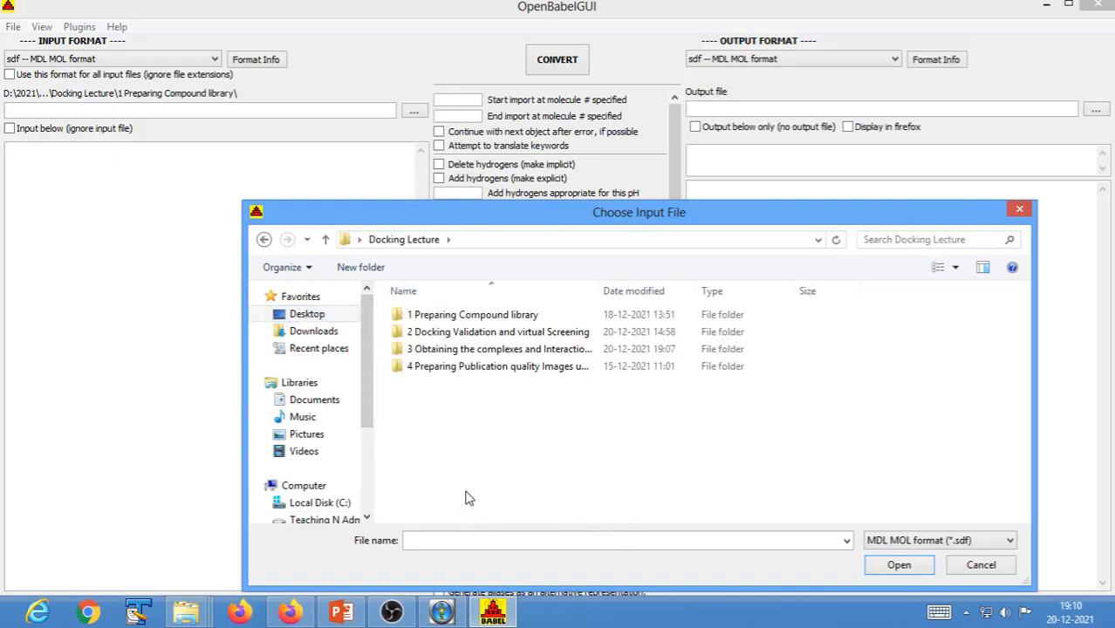
{"action": "double_click", "coordinate": [460, 348]}
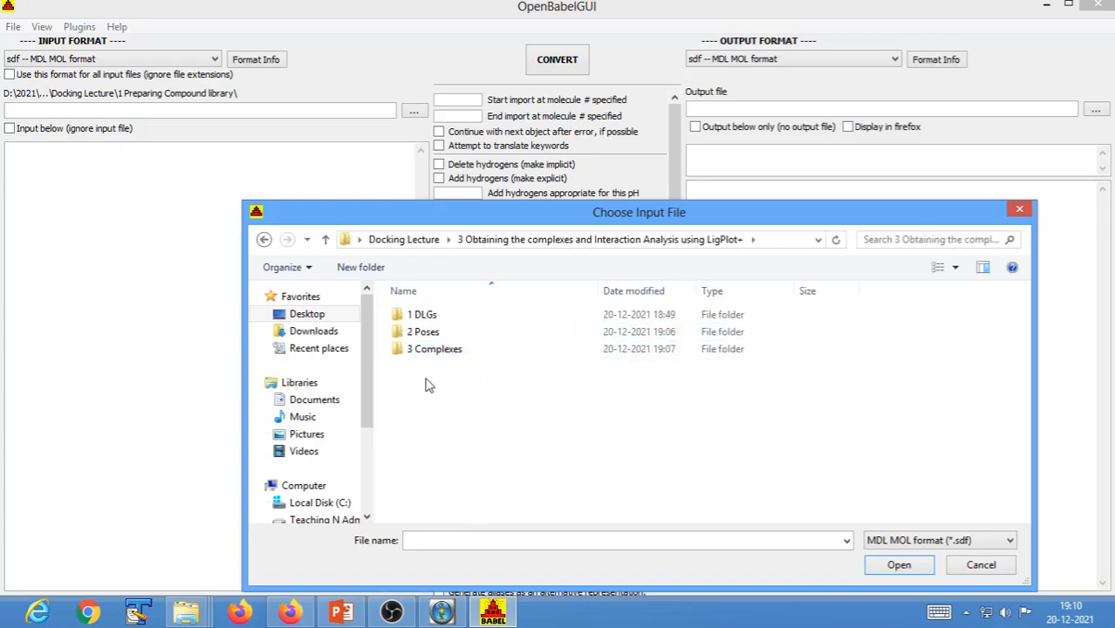
{"action": "double_click", "coordinate": [433, 333]}
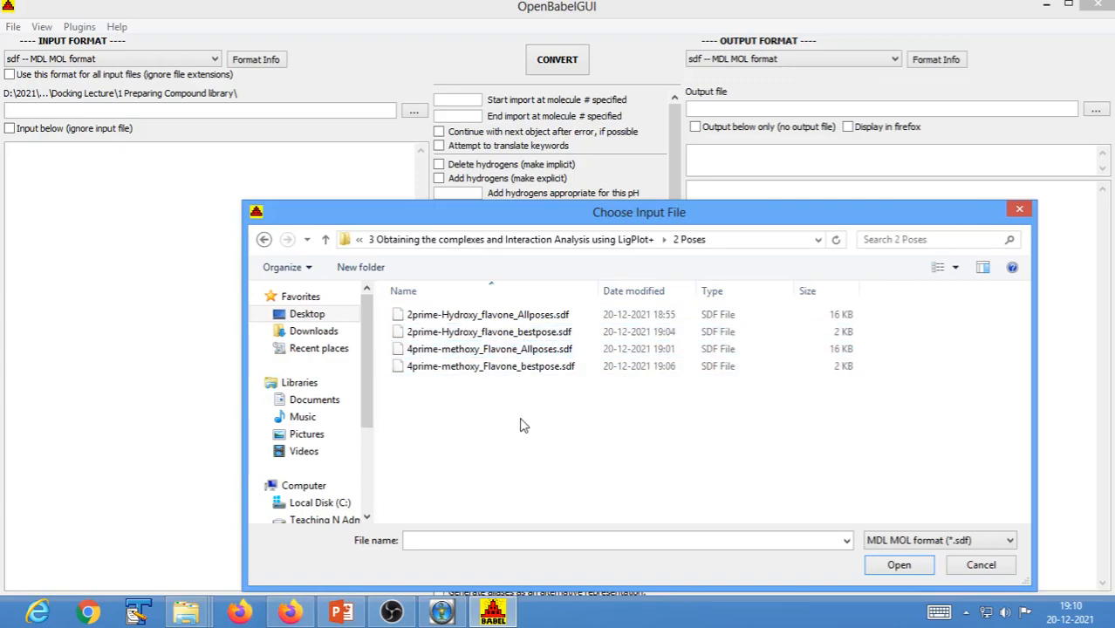
{"action": "left_click", "coordinate": [534, 337]}
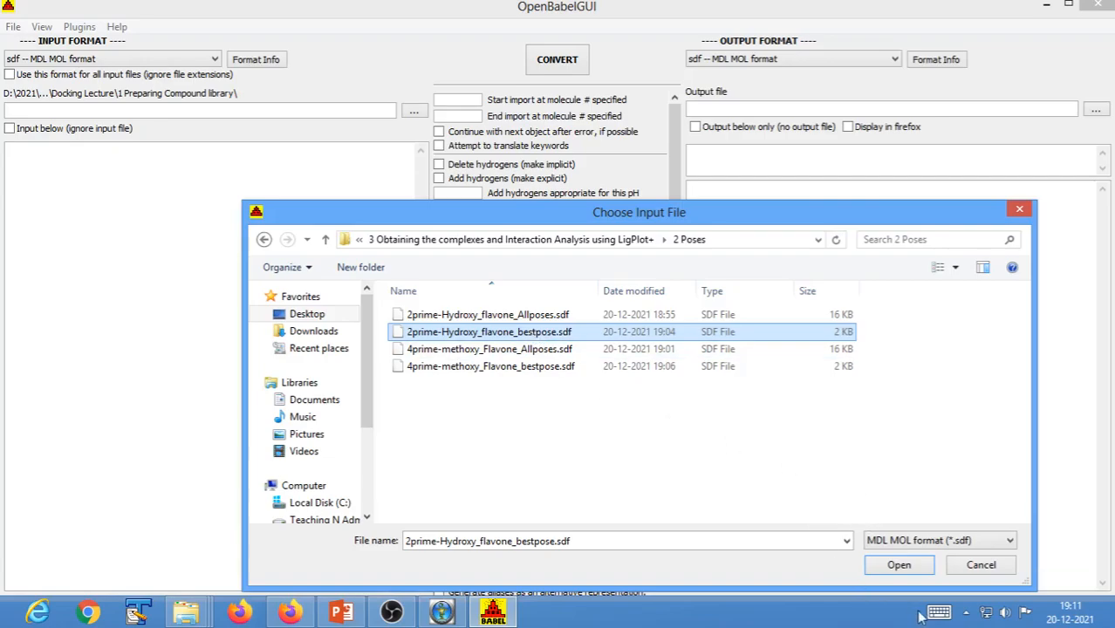
{"action": "left_click", "coordinate": [908, 566]}
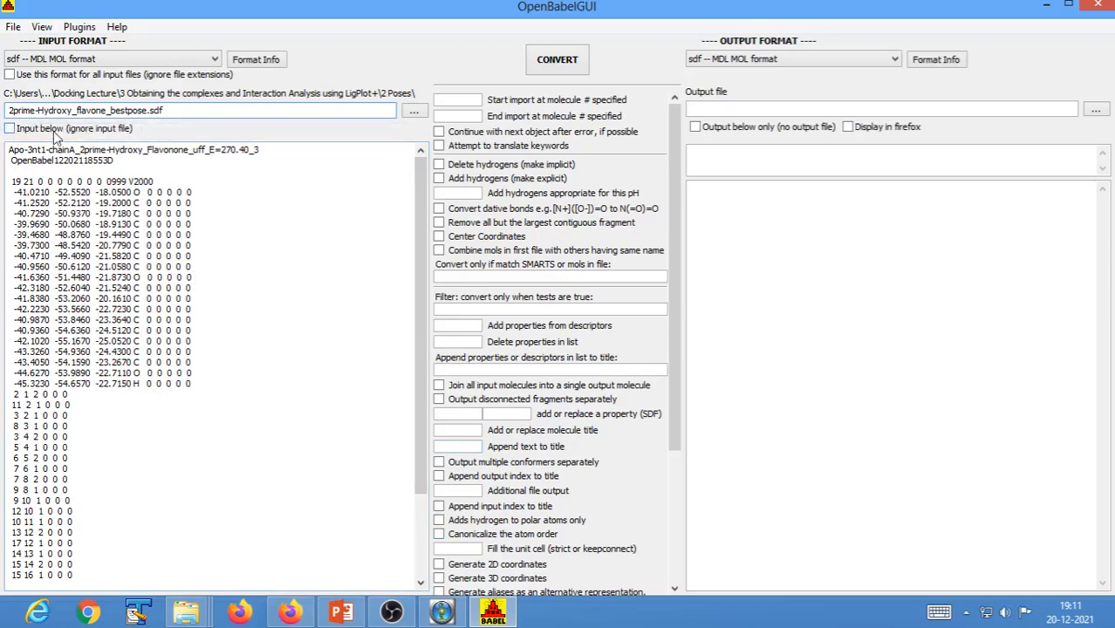
{"action": "key", "text": "ctrl+a"}
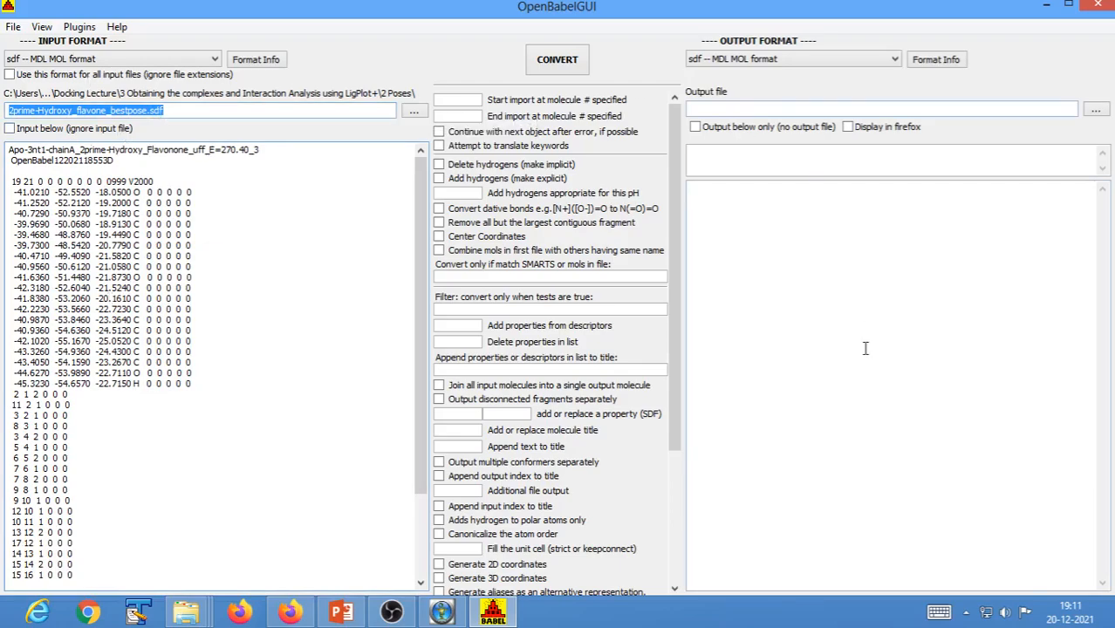
Set the output format to pdb -- Protein Data Bank format and name the output file 2prime-Hydroxy_flavone_bestpose.pdb in the 2 Poses folder
{"action": "left_click", "coordinate": [783, 60]}
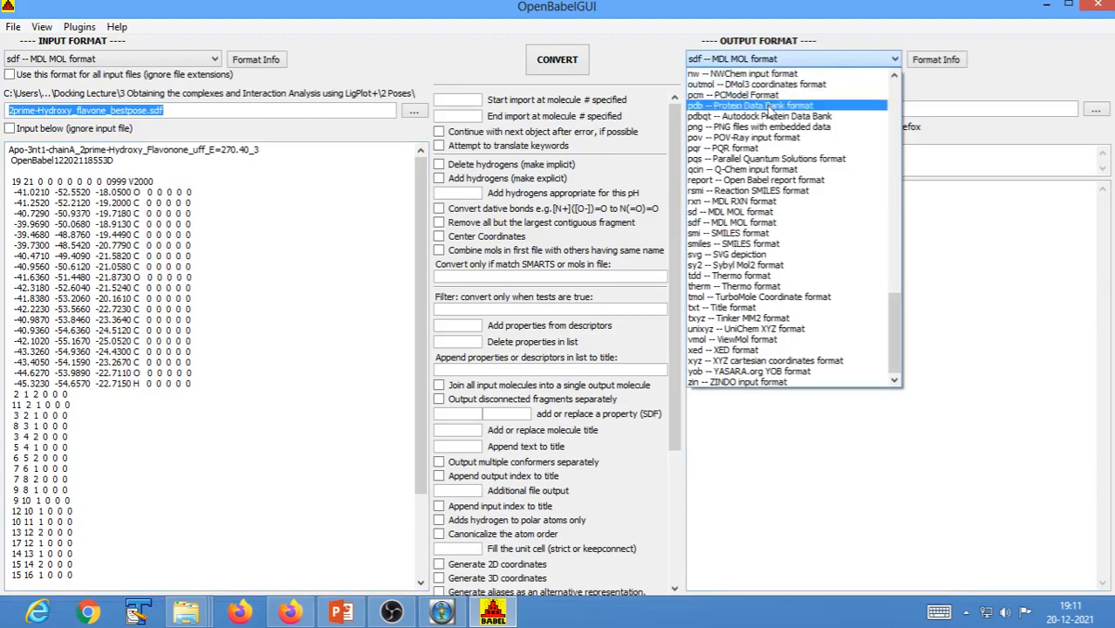
{"action": "left_click", "coordinate": [770, 108]}
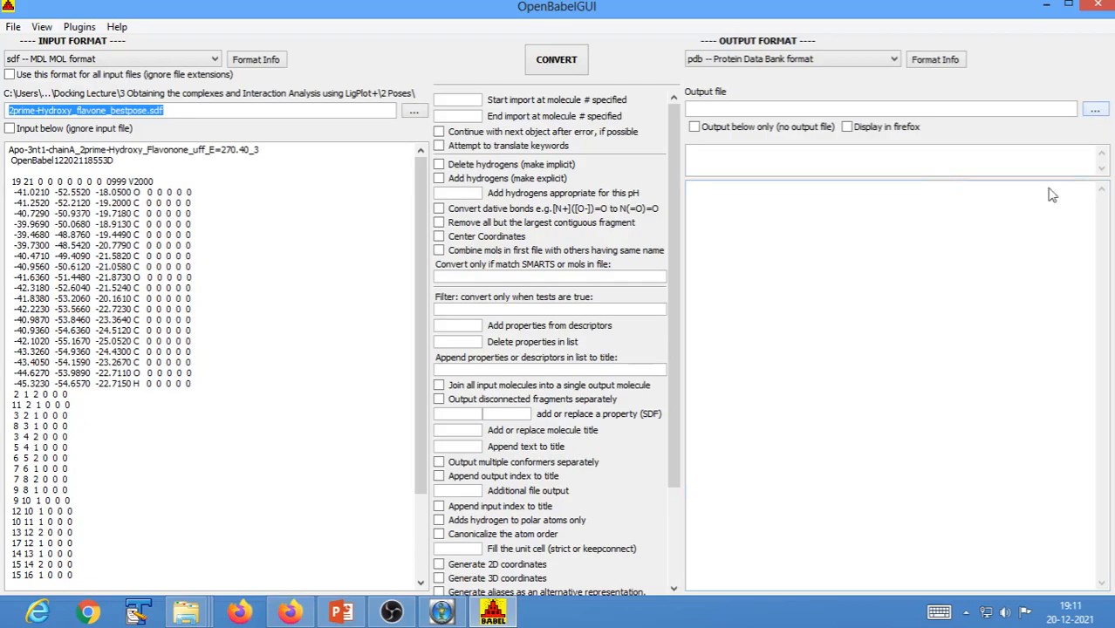
{"action": "left_click", "coordinate": [1096, 111]}
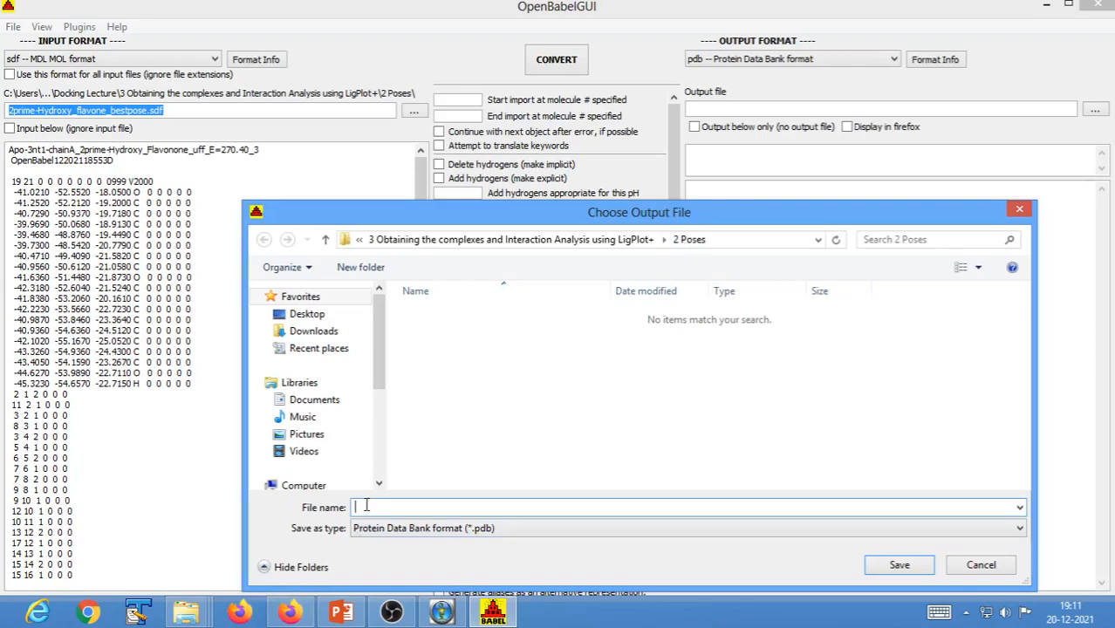
{"action": "type", "text": "2"}
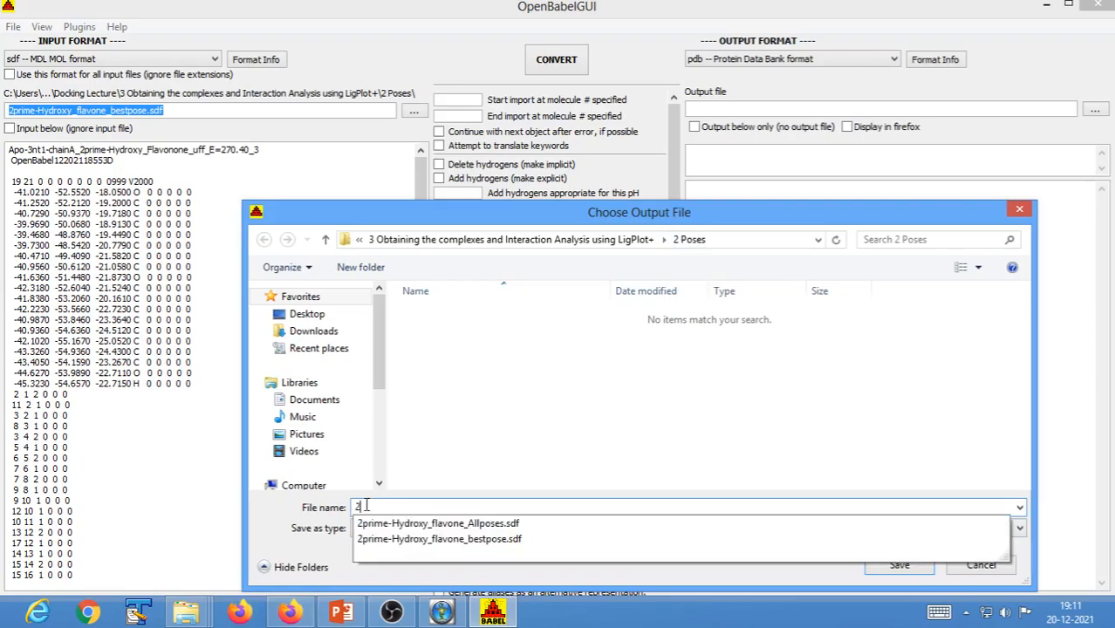
{"action": "left_click", "coordinate": [405, 539]}
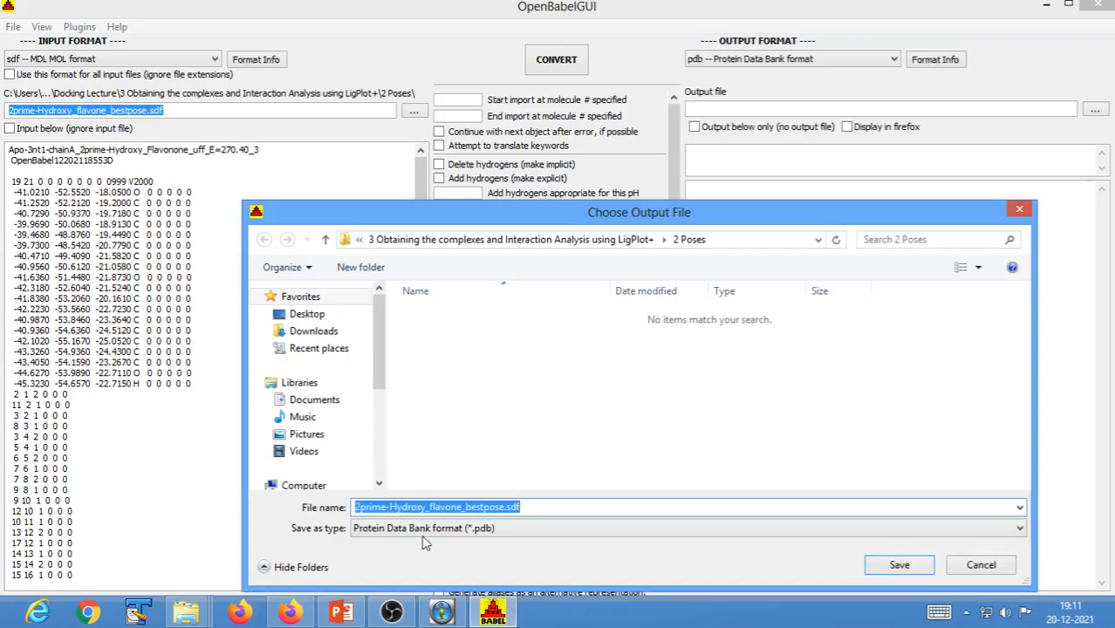
{"action": "left_click", "coordinate": [529, 507]}
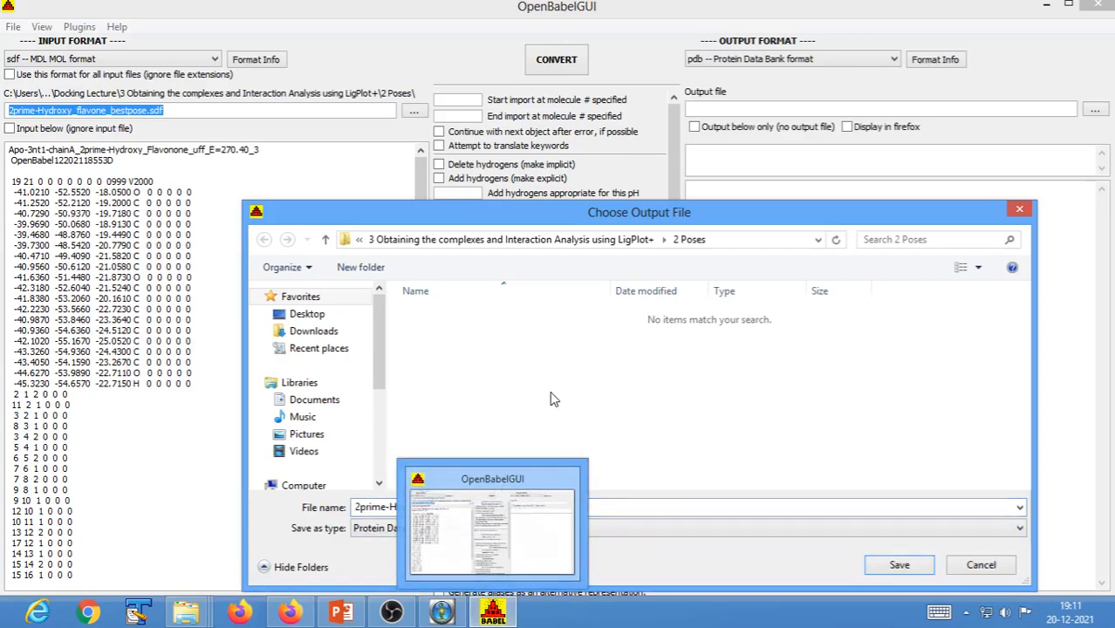
{"action": "double_click", "coordinate": [568, 507]}
{"action": "left_click", "coordinate": [568, 507]}
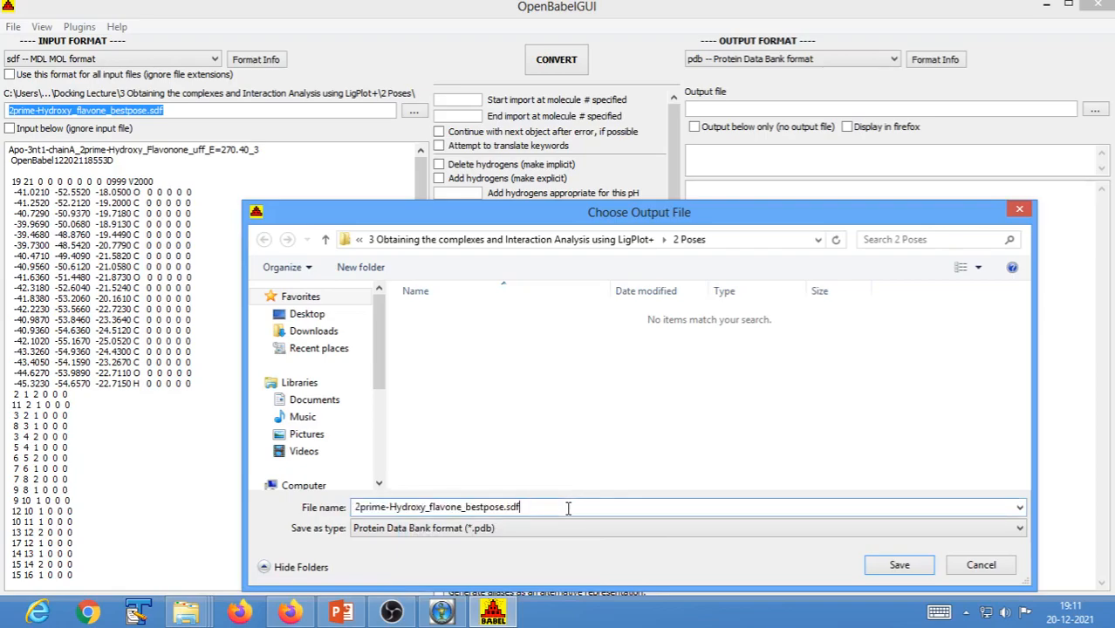
{"action": "key", "text": "BackSpace"}
{"action": "key", "text": "BackSpace"}
{"action": "key", "text": "BackSpace"}
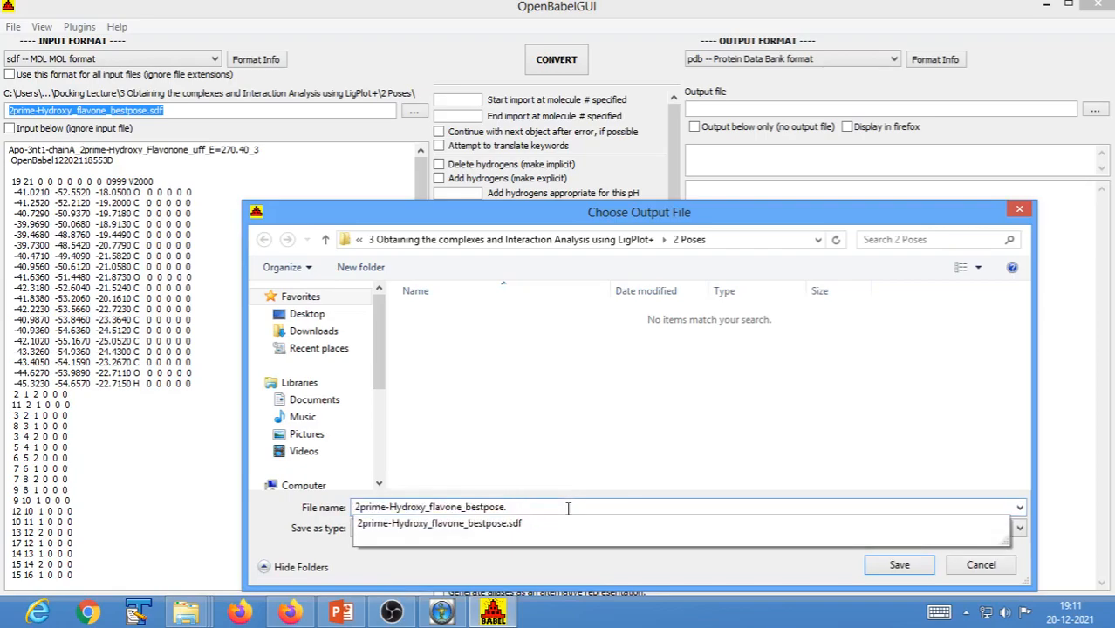
{"action": "type", "text": "pdb"}
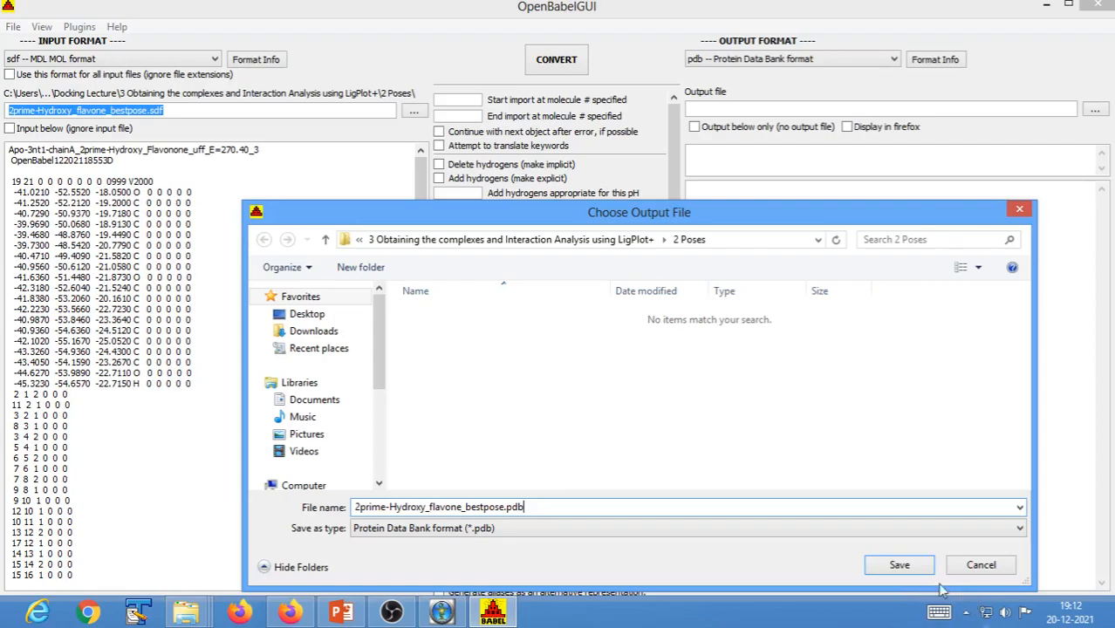
{"action": "left_click", "coordinate": [899, 566]}
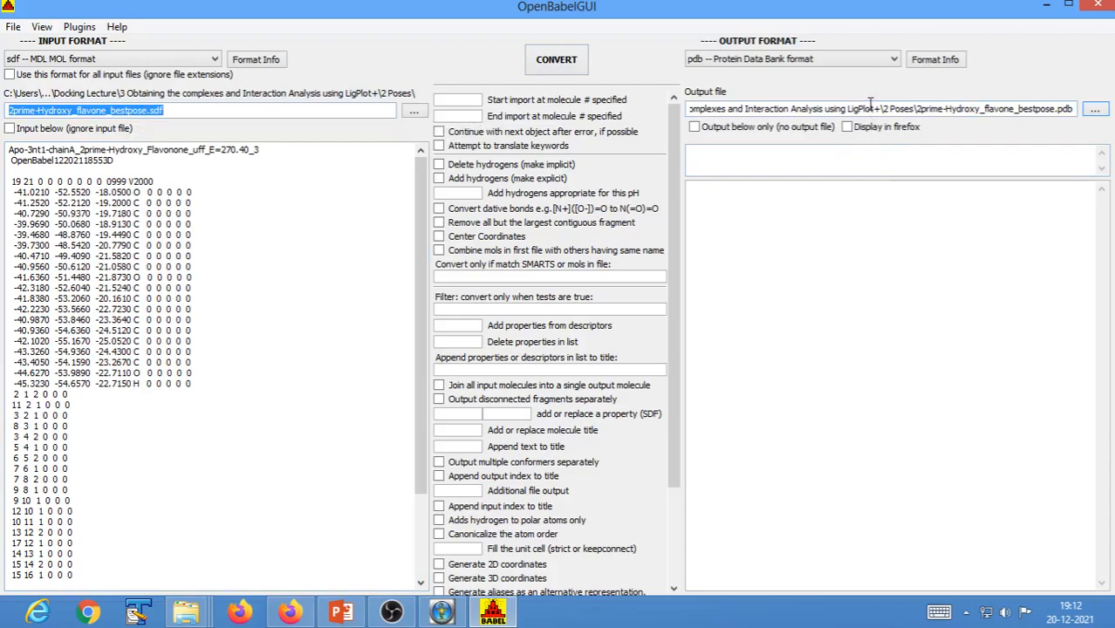
Convert the 2prime-Hydroxy flavone best pose to PDB and review the conversion log
{"action": "left_click", "coordinate": [567, 65]}
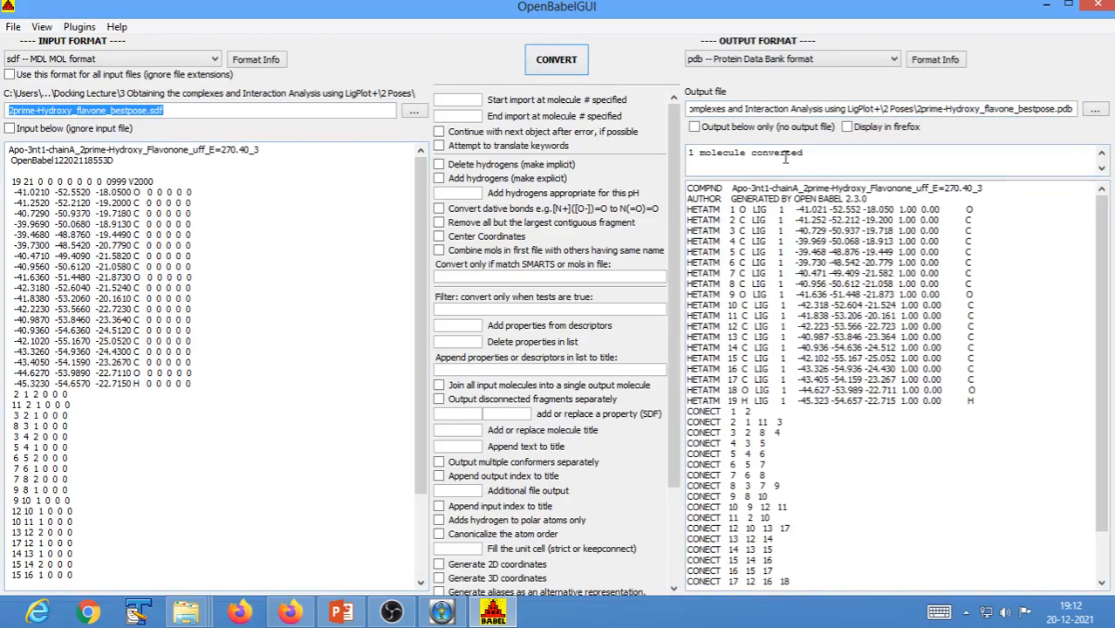
{"action": "left_click_drag", "start_coordinate": [802, 153], "coordinate": [688, 152]}
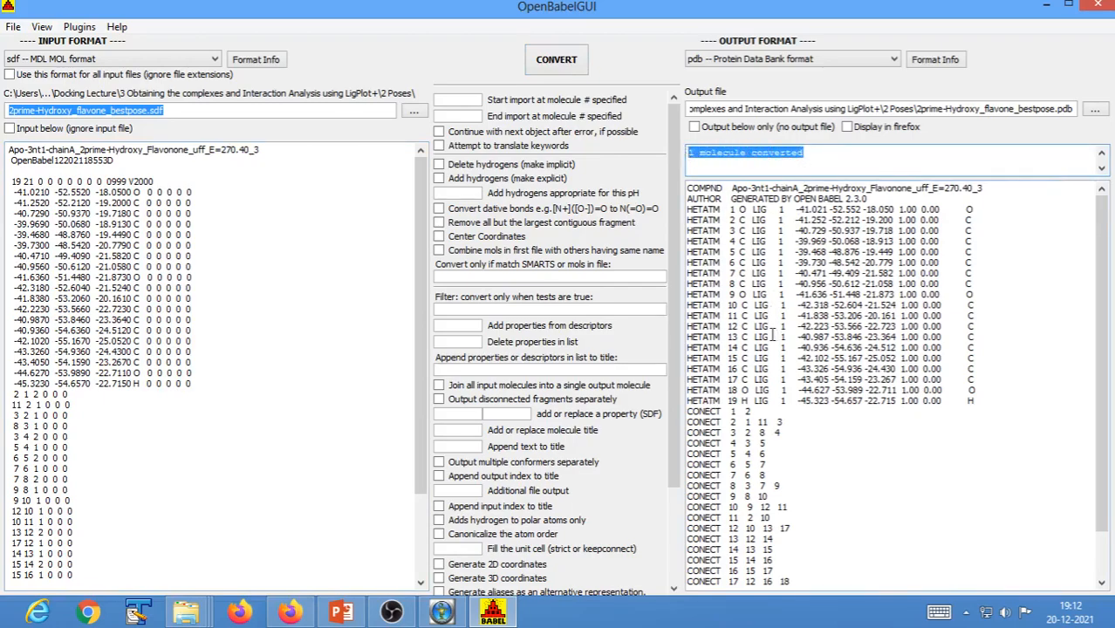
{"action": "scroll", "coordinate": [772, 337], "scroll_direction": "up", "scroll_amount": 3}
{"action": "scroll", "coordinate": [771, 337], "scroll_direction": "down", "scroll_amount": 3}
{"action": "scroll", "coordinate": [771, 342], "scroll_direction": "up", "scroll_amount": 3}
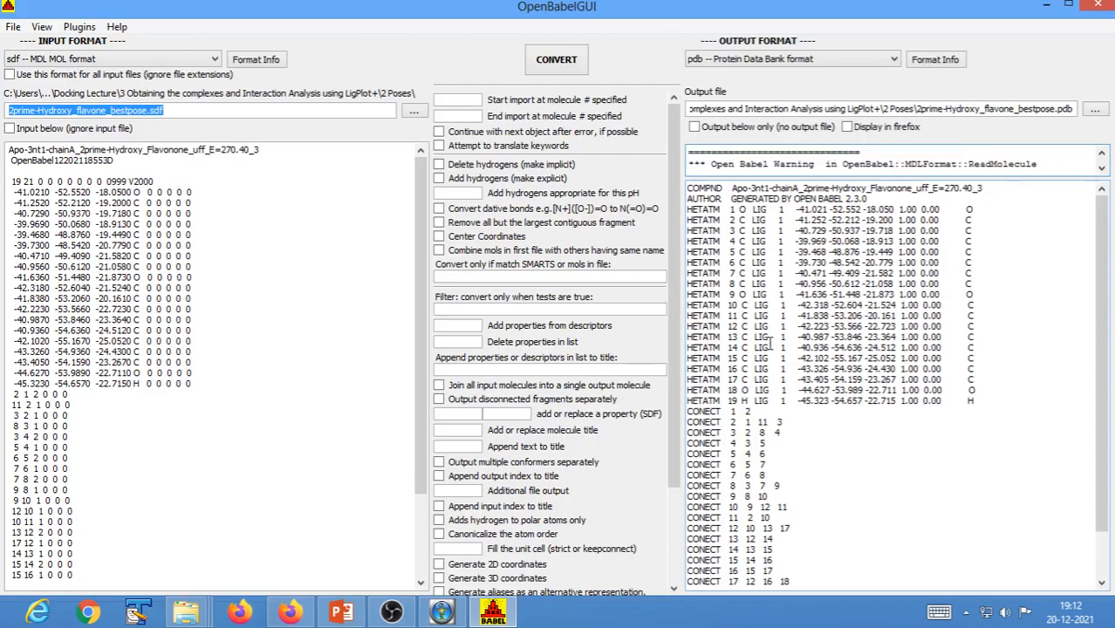
{"action": "scroll", "coordinate": [772, 342], "scroll_direction": "down", "scroll_amount": 3}
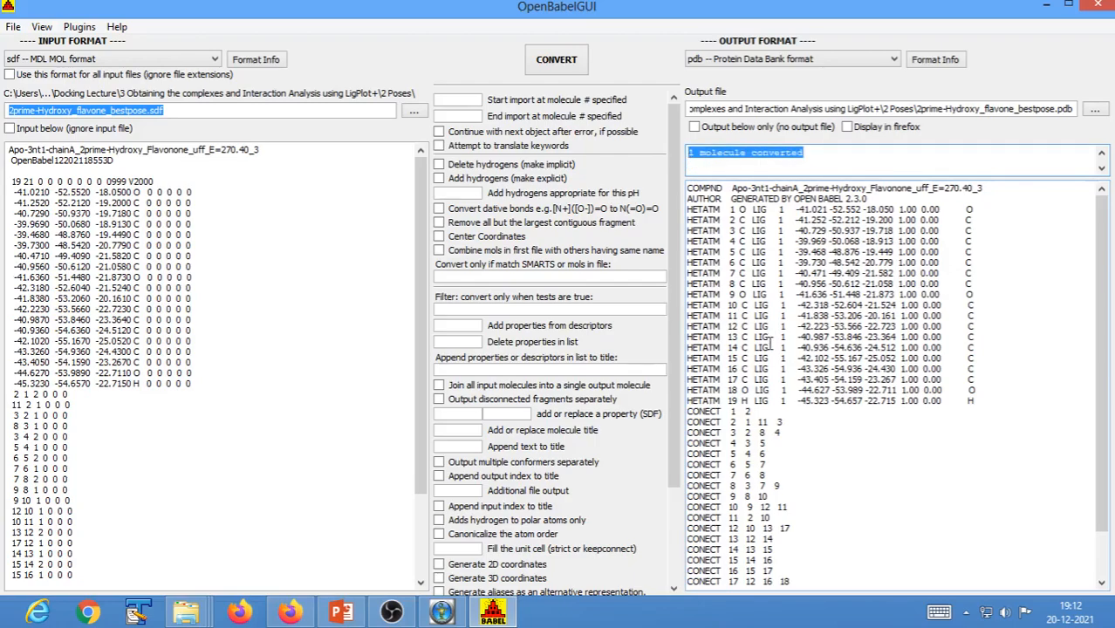
{"action": "left_click", "coordinate": [773, 342]}
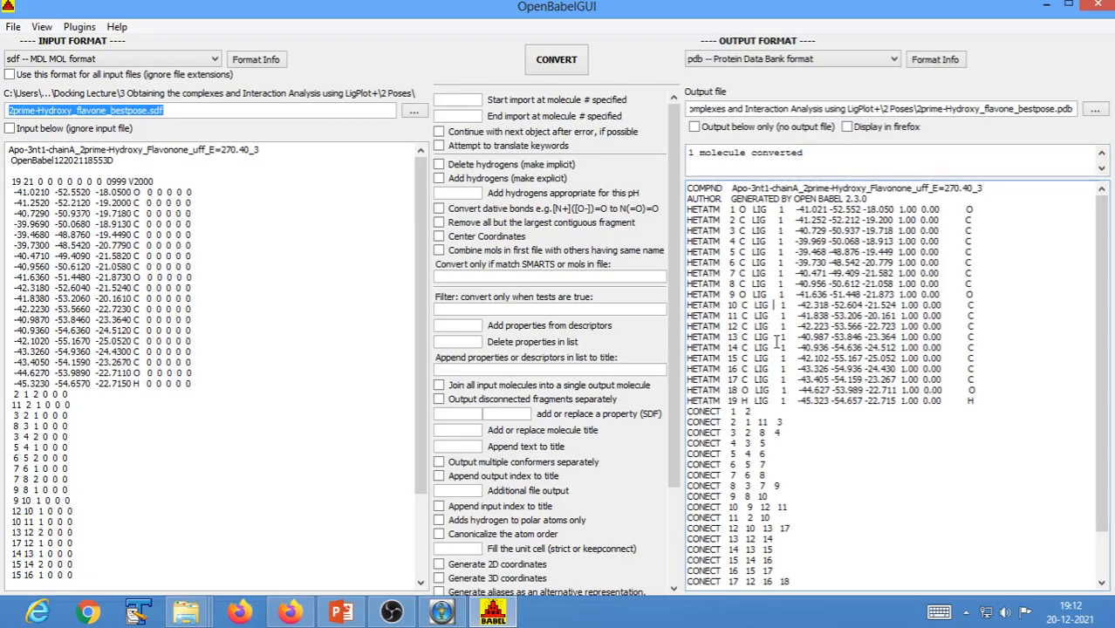
Check the 2 Poses folder for the converted 2prime-Hydroxy_flavone_bestpose PDB file, then return to Open Babel
{"action": "left_click", "coordinate": [1048, 7]}
{"action": "mouse_move", "coordinate": [199, 613]}
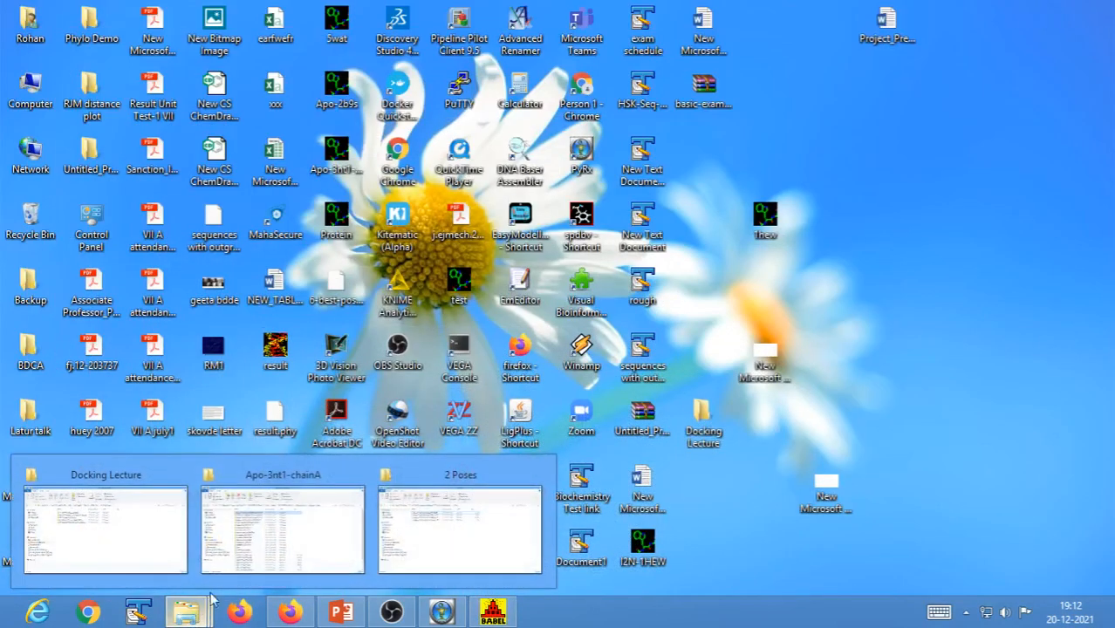
{"action": "left_click", "coordinate": [493, 542]}
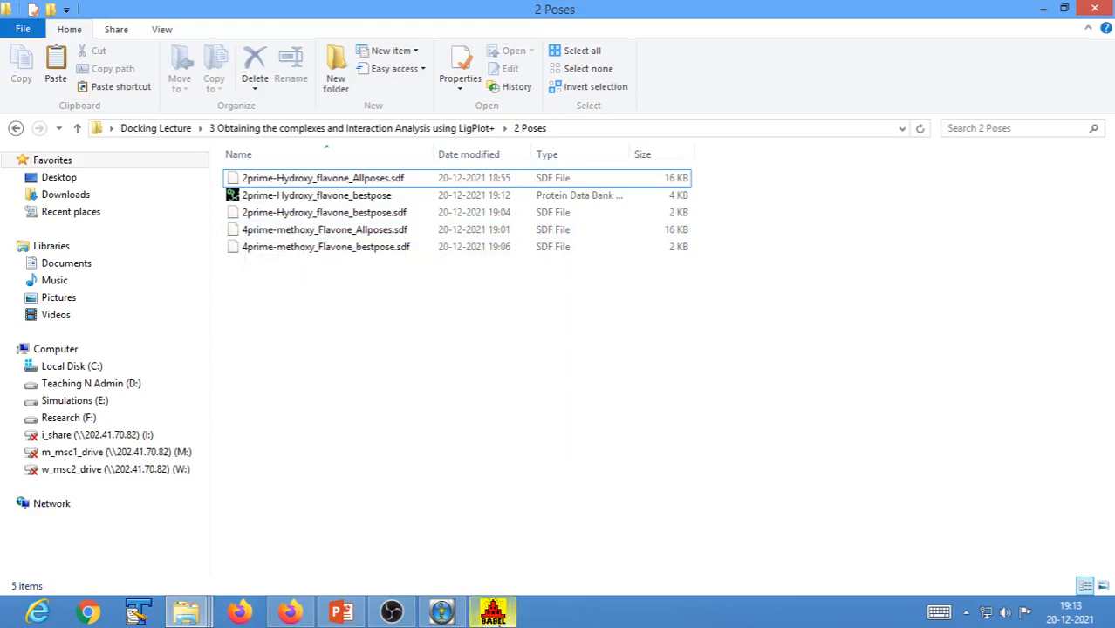
{"action": "left_click", "coordinate": [493, 611]}
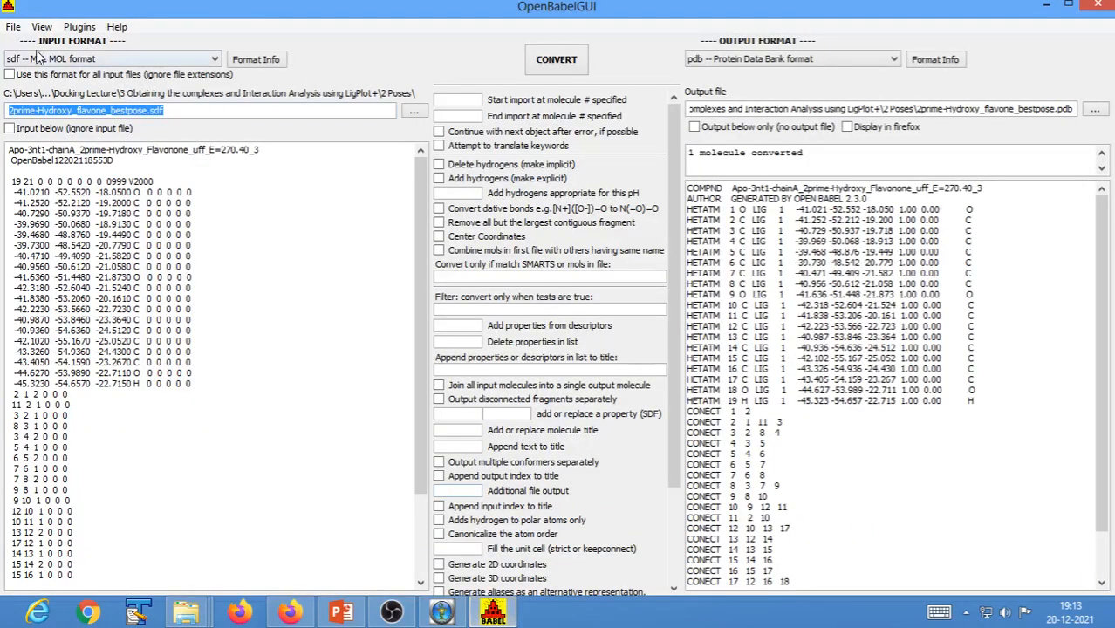
Keep the sdf input format and load 4prime-methoxy_Flavone_bestpose.sdf from the 2 Poses folder as the input file
{"action": "left_click", "coordinate": [83, 61]}
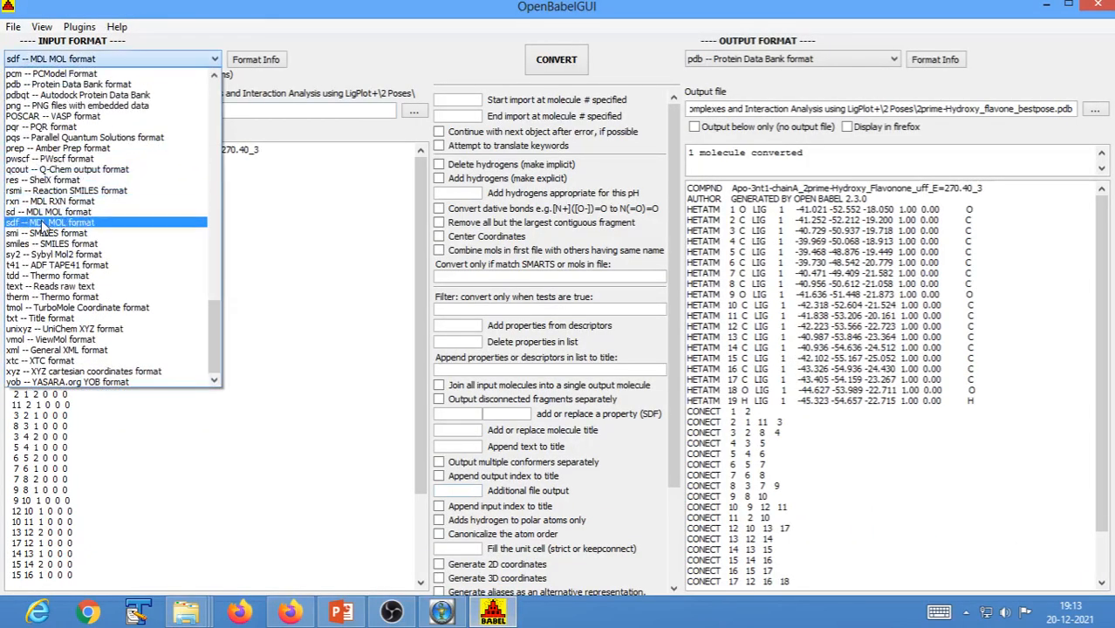
{"action": "left_click", "coordinate": [41, 222]}
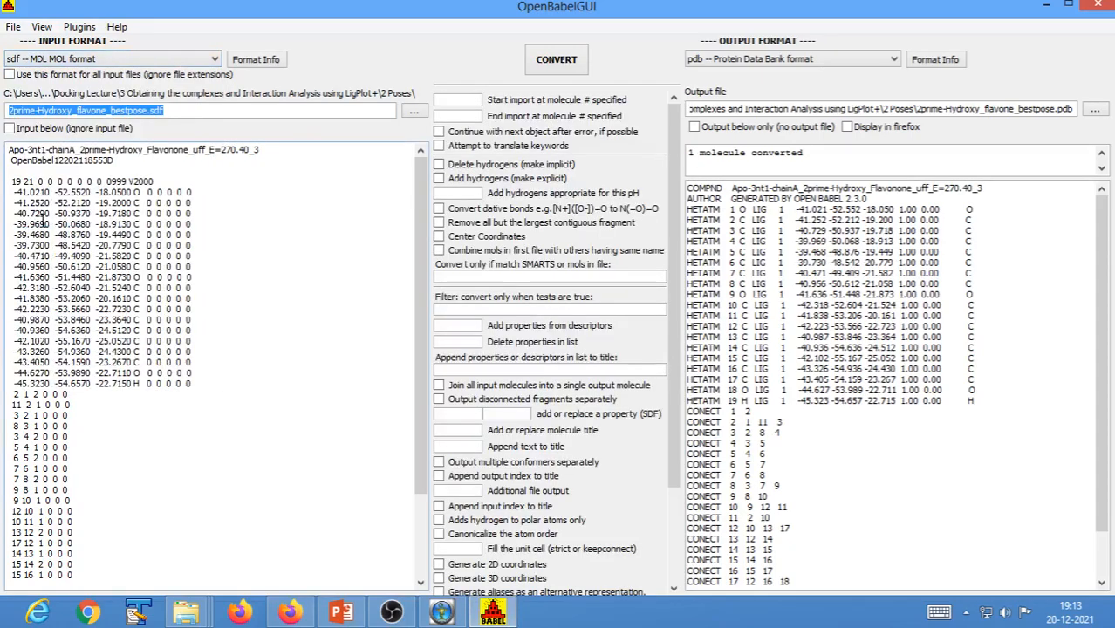
{"action": "left_click", "coordinate": [416, 113]}
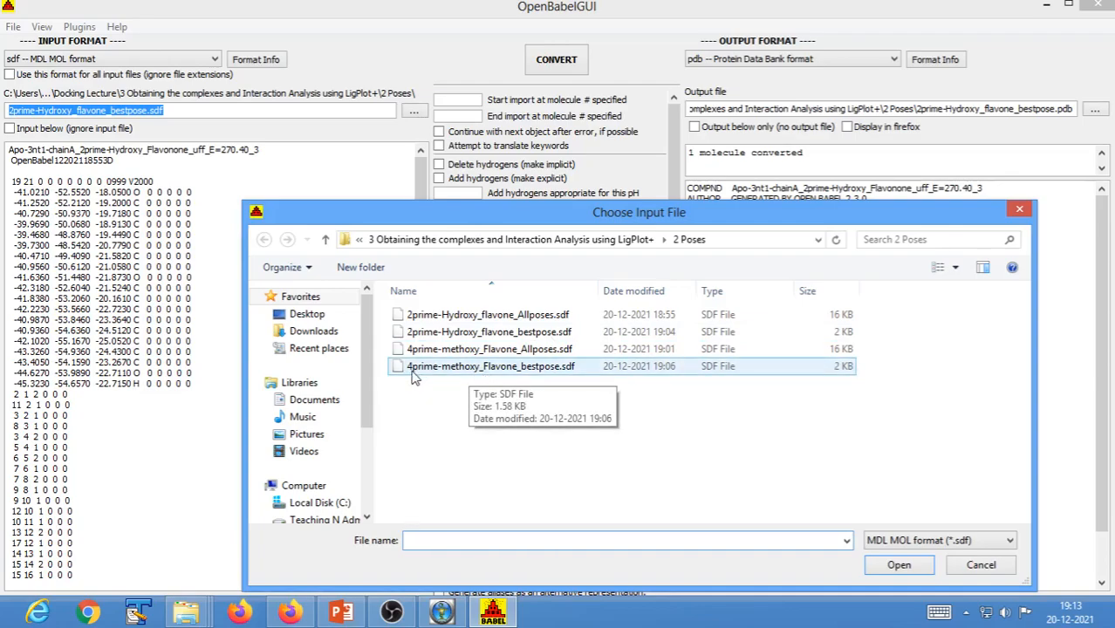
{"action": "left_click", "coordinate": [523, 374]}
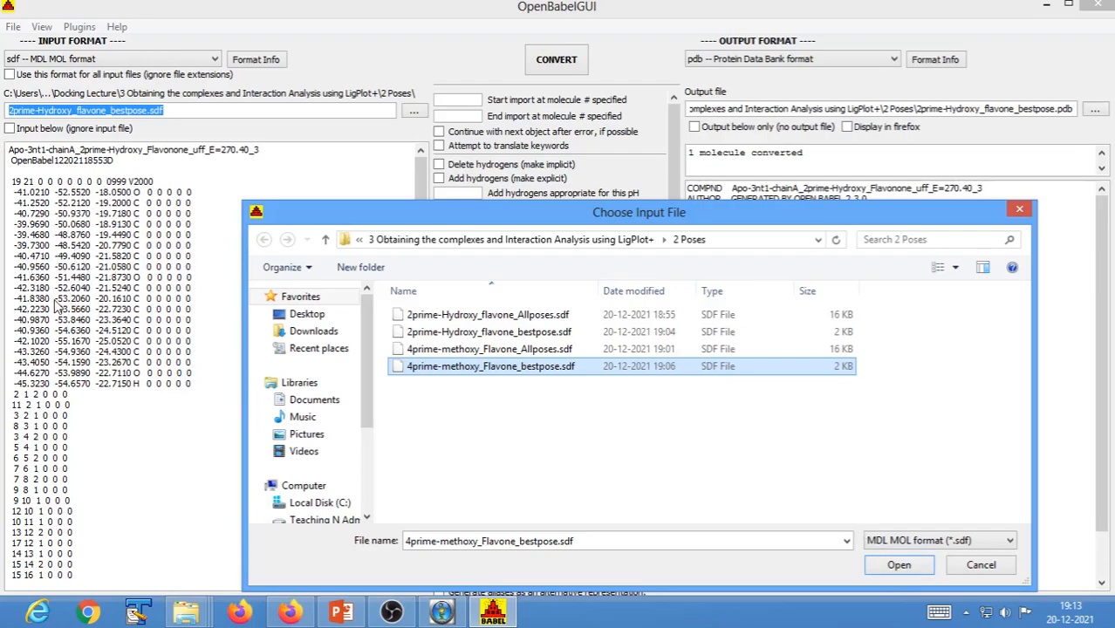
{"action": "left_click", "coordinate": [901, 567]}
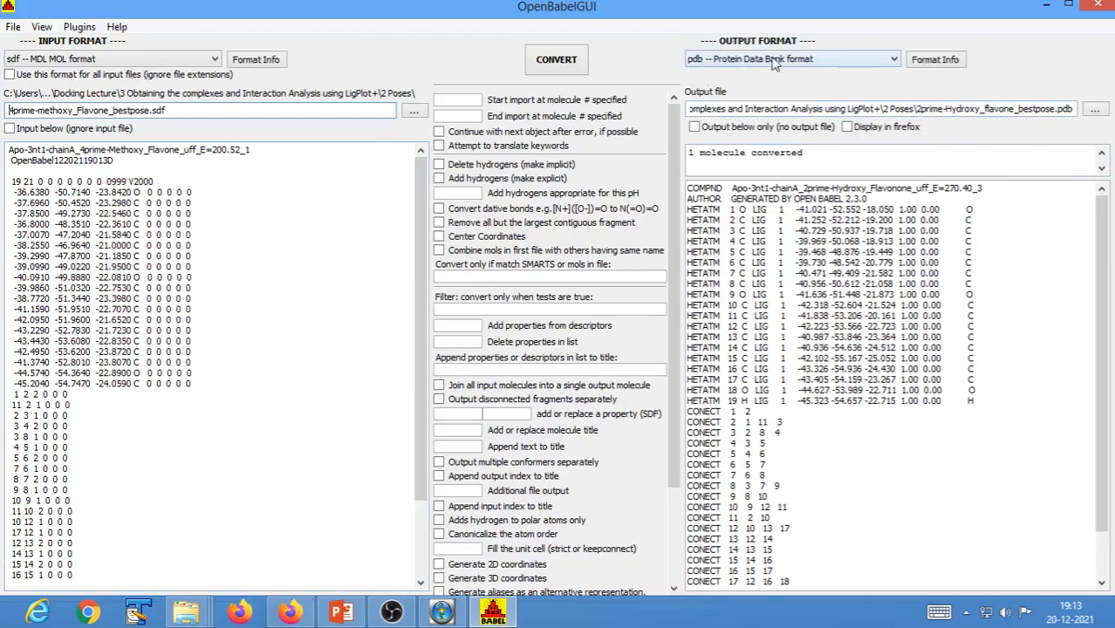
Set the output file to 4prime-methoxy_Flavone_bestpose.pdb in the 2 Poses folder
{"action": "left_click", "coordinate": [1094, 110]}
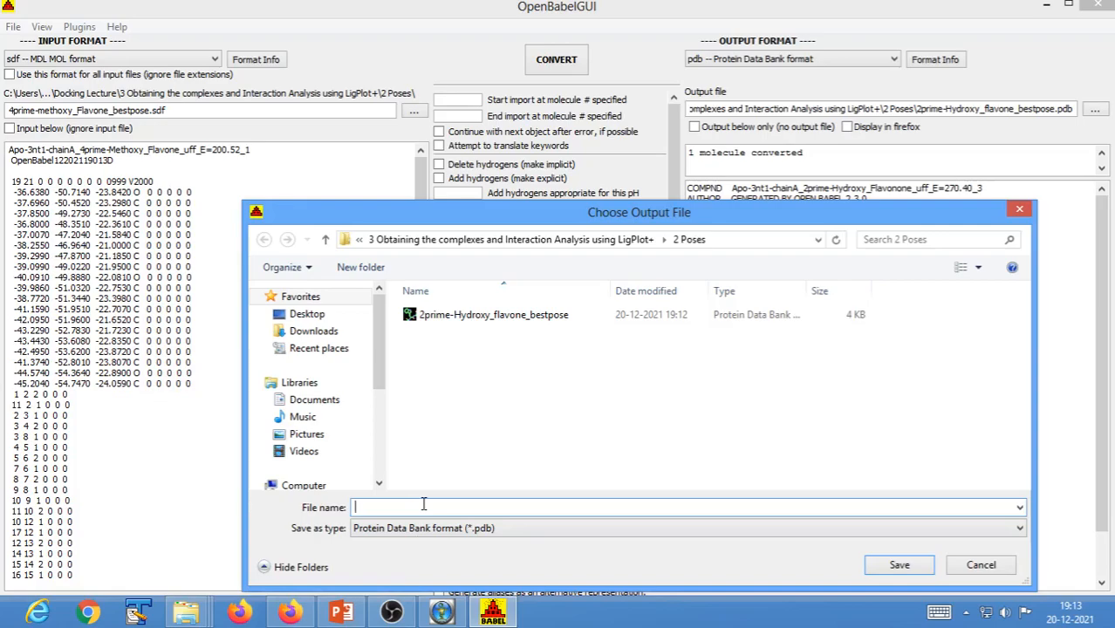
{"action": "type", "text": "4prime"}
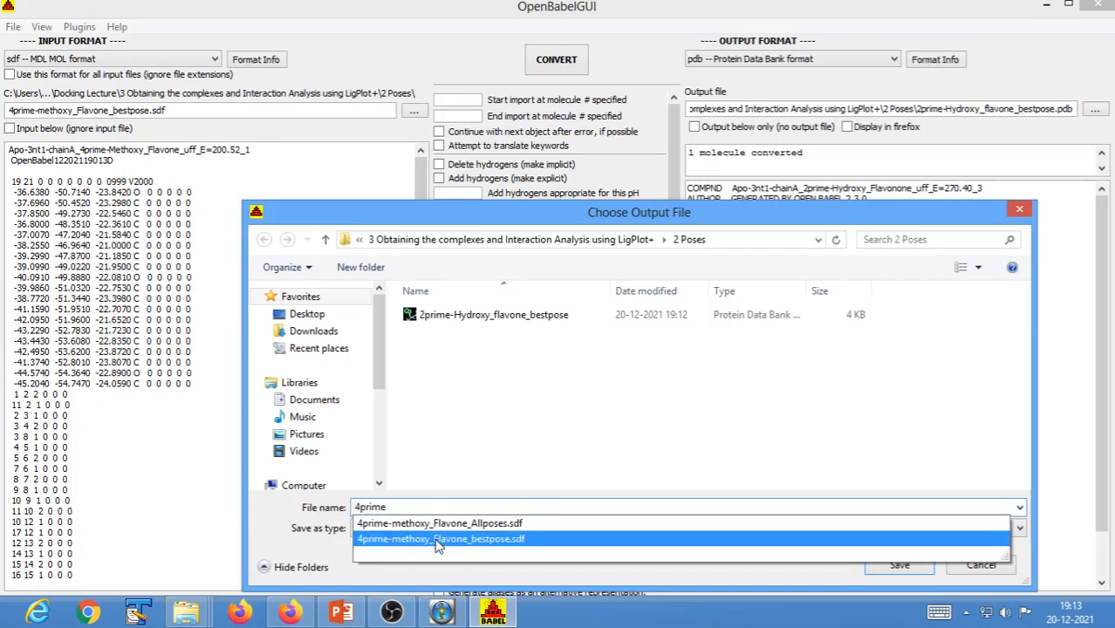
{"action": "left_click", "coordinate": [439, 539]}
{"action": "left_click", "coordinate": [530, 507]}
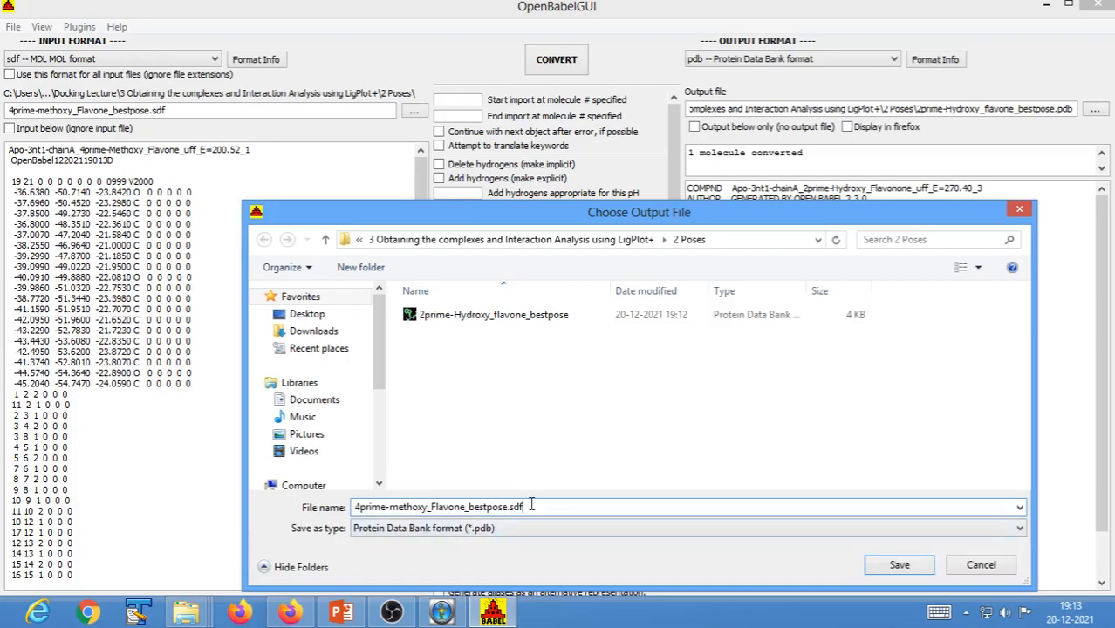
{"action": "key", "text": "BackSpace"}
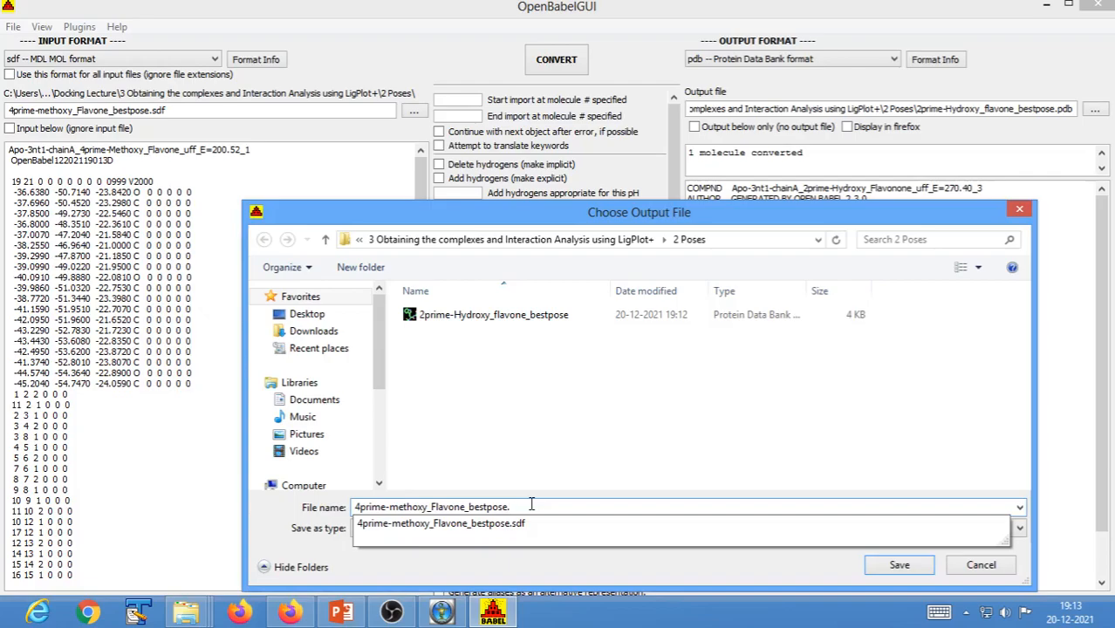
{"action": "type", "text": "pdb"}
{"action": "left_click", "coordinate": [898, 566]}
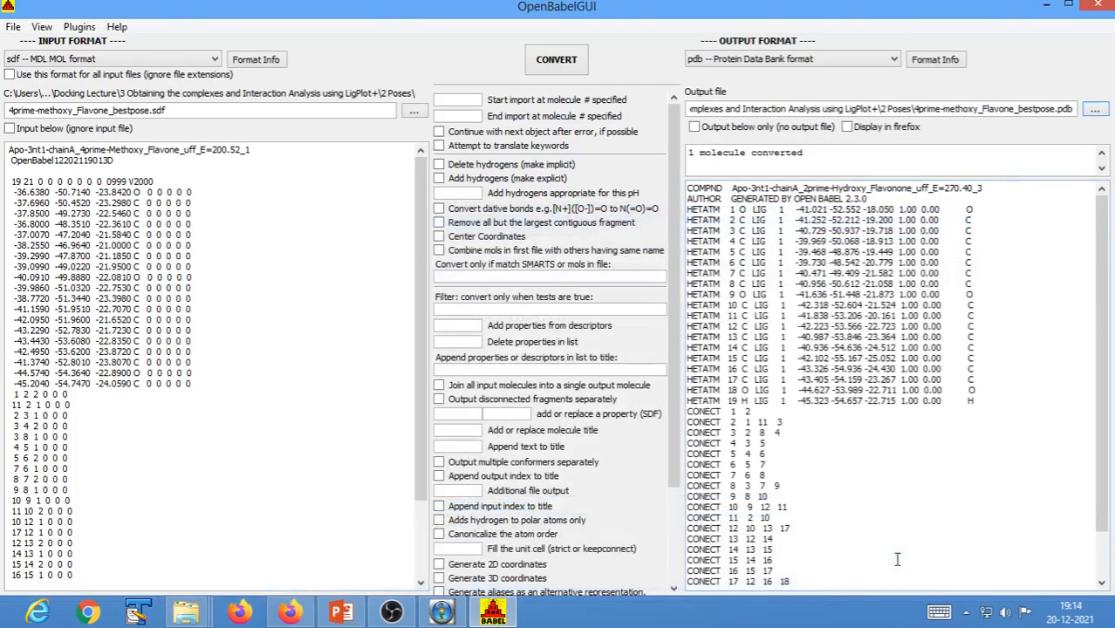
Convert the 4prime-methoxy Flavone best pose to PDB and check the 2 Poses folder for the new file
{"action": "left_click", "coordinate": [567, 63]}
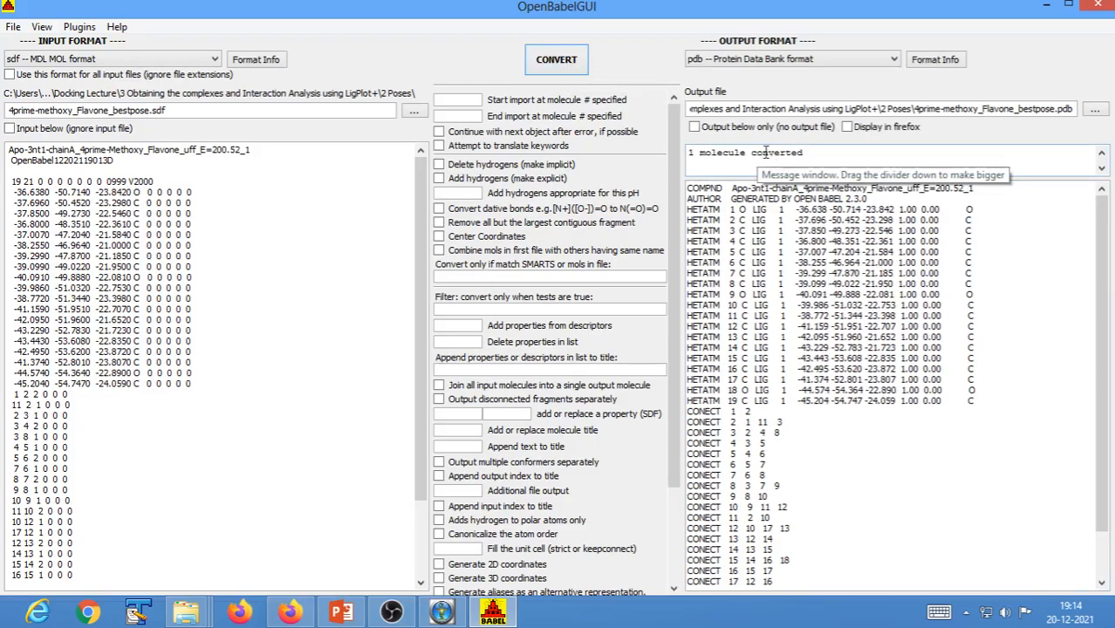
{"action": "mouse_move", "coordinate": [197, 615]}
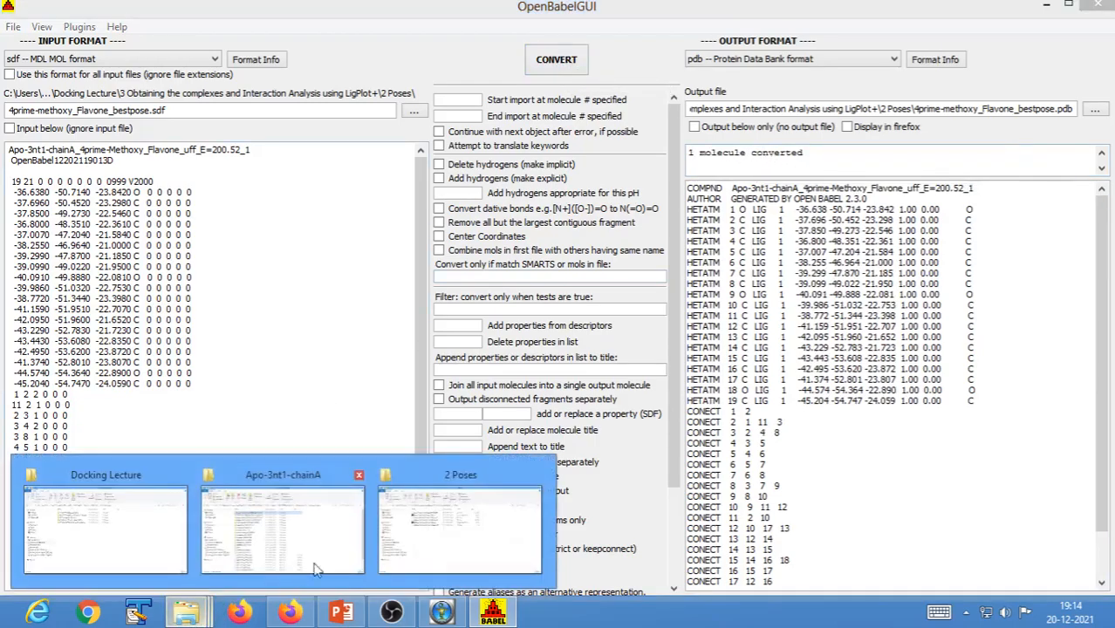
{"action": "left_click", "coordinate": [481, 544]}
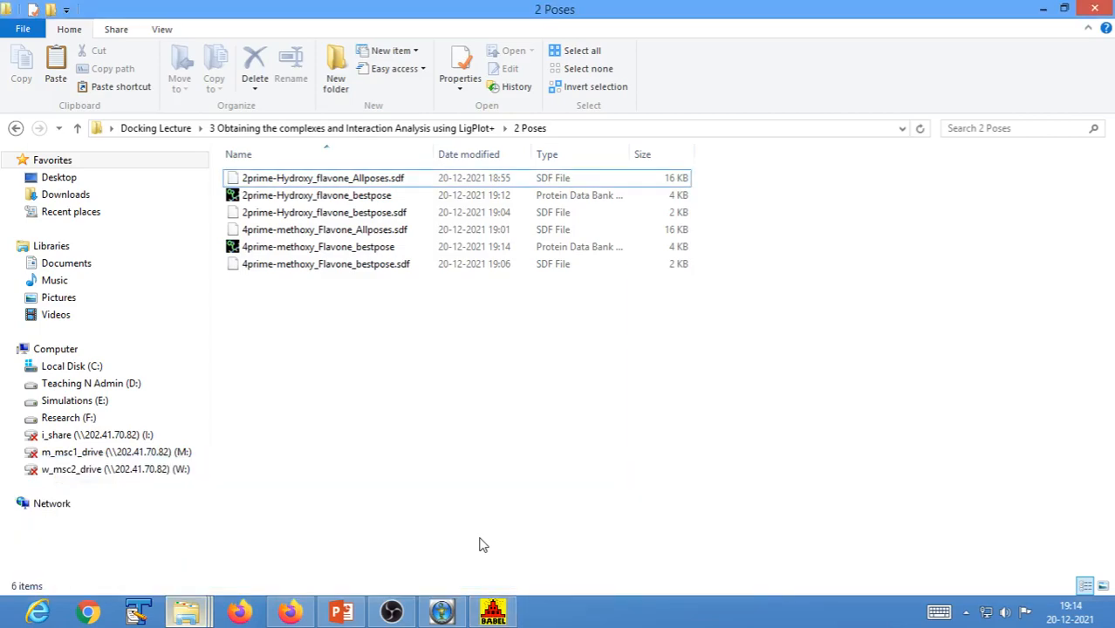
Copy the 2prime-Hydroxy_flavone_bestpose and 4prime-methoxy_Flavone_bestpose PDB files from 2 Poses into the 3 Complexes folder
{"action": "left_click", "coordinate": [279, 249]}
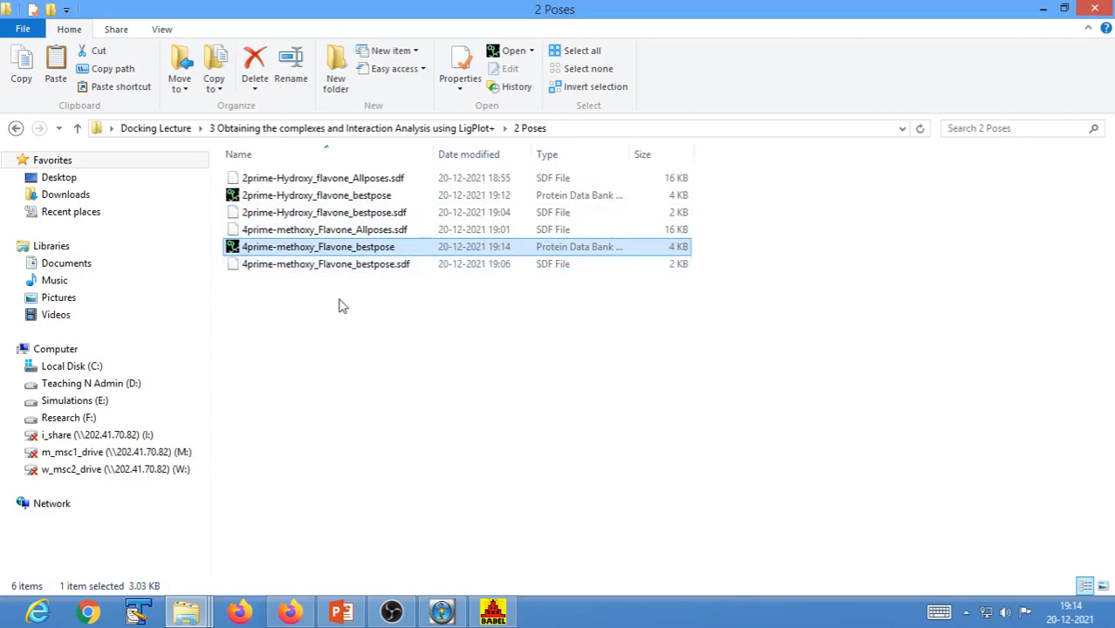
{"action": "left_click", "coordinate": [333, 197], "text": "ctrl"}
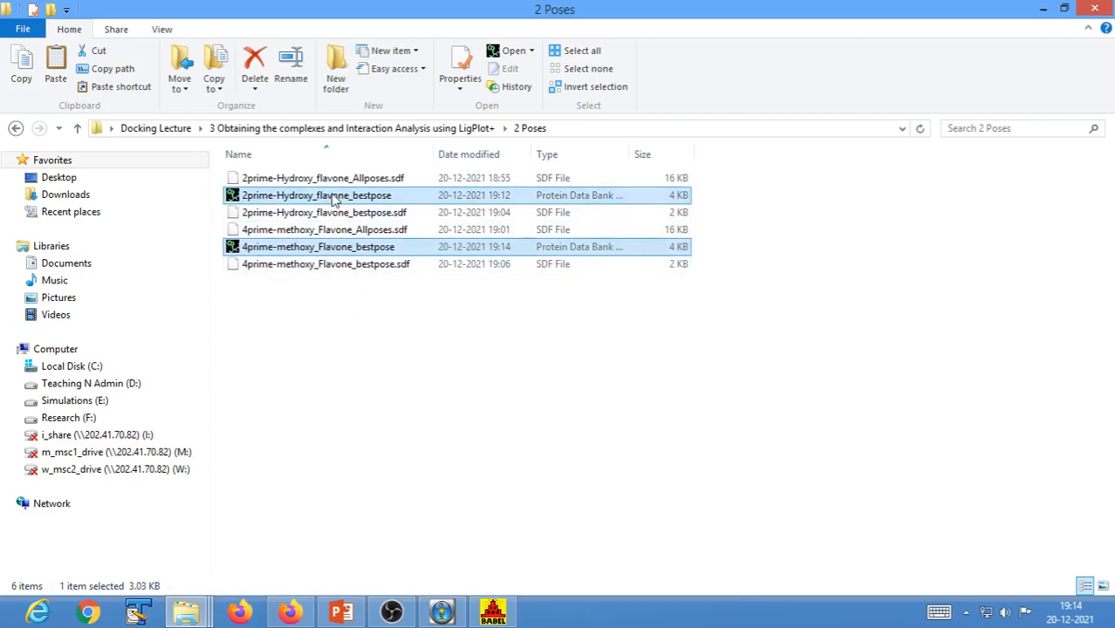
{"action": "right_click", "coordinate": [332, 197]}
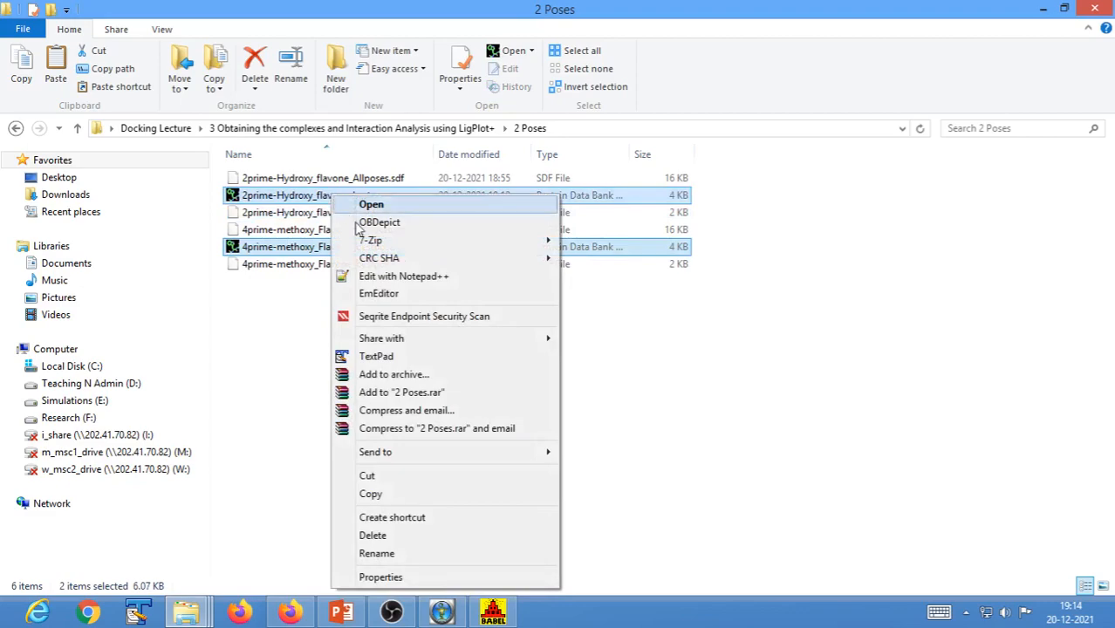
{"action": "left_click", "coordinate": [372, 493]}
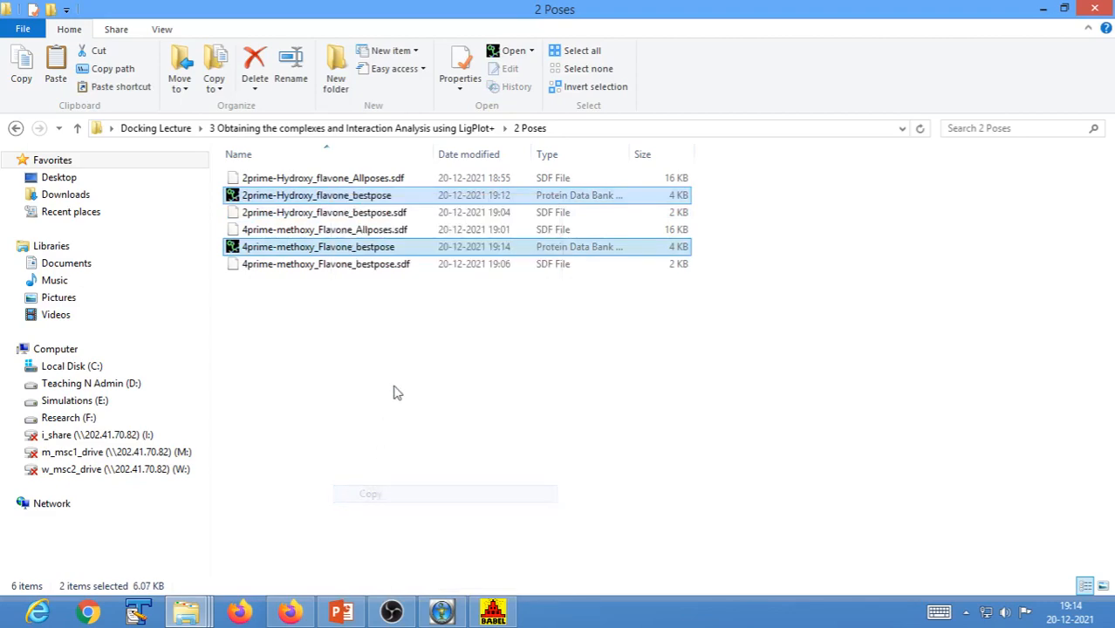
{"action": "left_click", "coordinate": [379, 129]}
{"action": "double_click", "coordinate": [278, 215]}
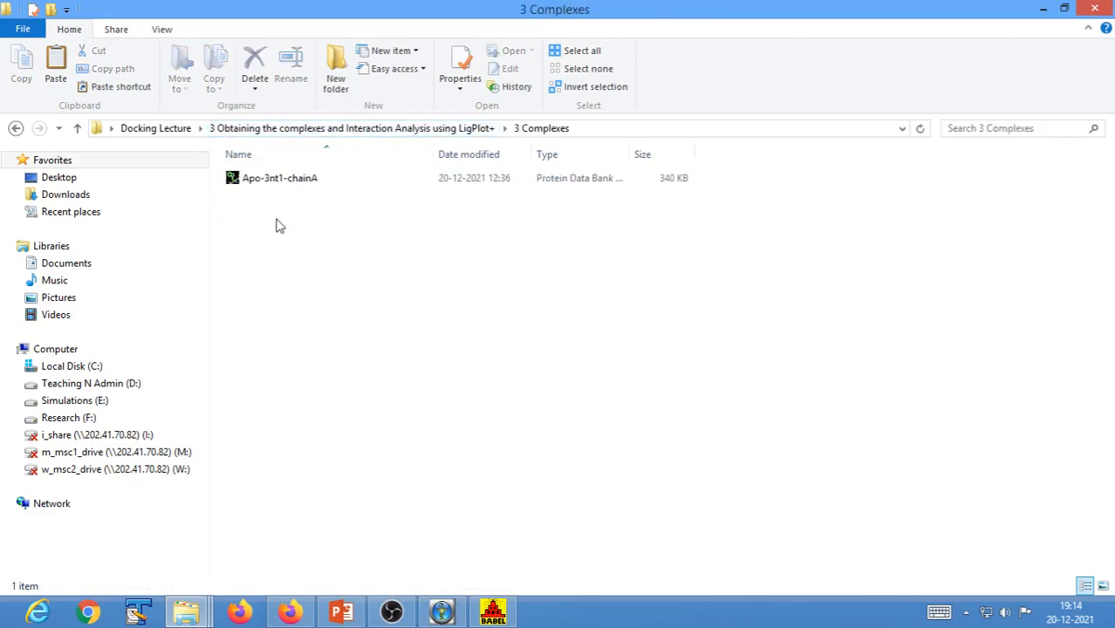
{"action": "right_click", "coordinate": [276, 216]}
{"action": "left_click", "coordinate": [321, 329]}
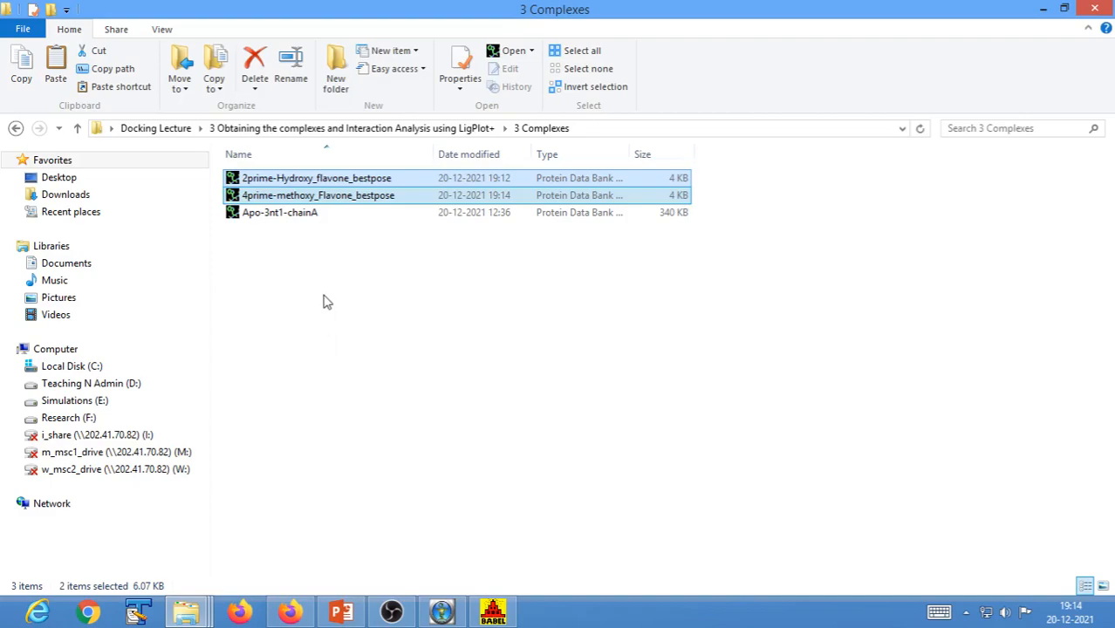
Review the Apo-3nt1-chainA protein file and the two flavone best-pose PDB files in the 3 Complexes folder
{"action": "left_click", "coordinate": [319, 291]}
{"action": "left_click", "coordinate": [290, 221]}
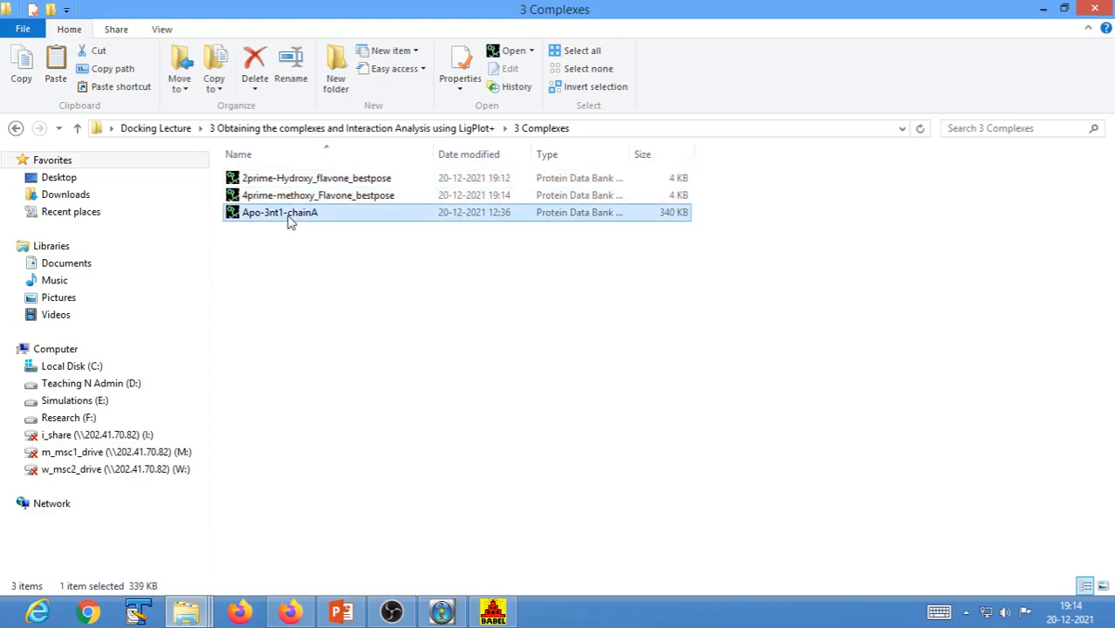
{"action": "left_click", "coordinate": [296, 180]}
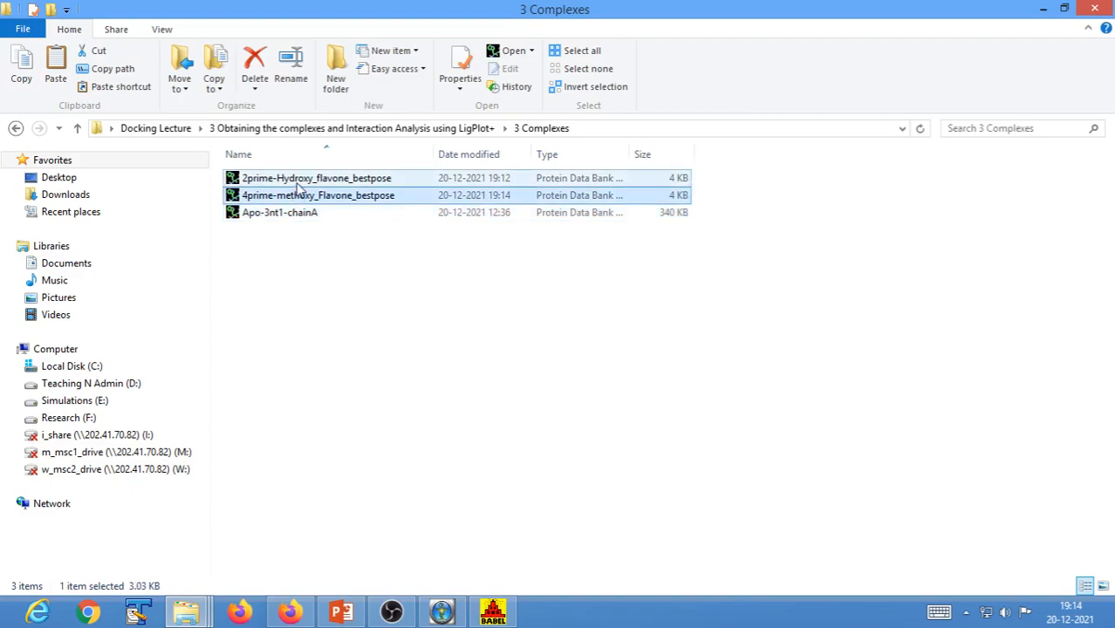
{"action": "left_click", "coordinate": [295, 196]}
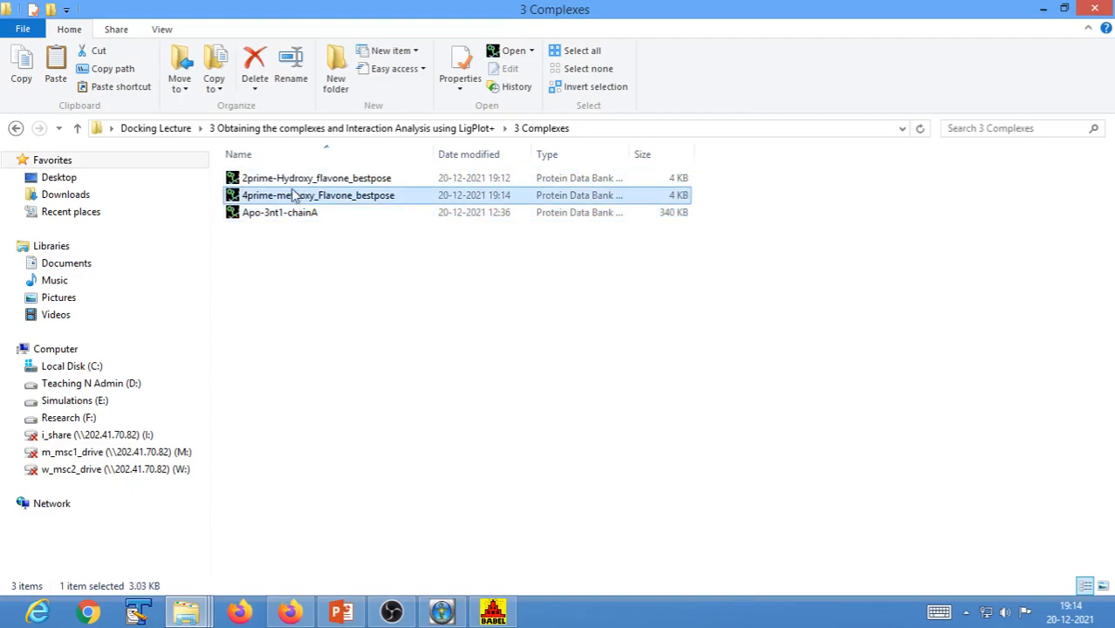
{"action": "left_click", "coordinate": [291, 182]}
{"action": "left_click", "coordinate": [295, 197]}
{"action": "left_click", "coordinate": [294, 183]}
{"action": "left_click", "coordinate": [297, 198]}
{"action": "left_click", "coordinate": [299, 182]}
{"action": "left_click", "coordinate": [300, 197]}
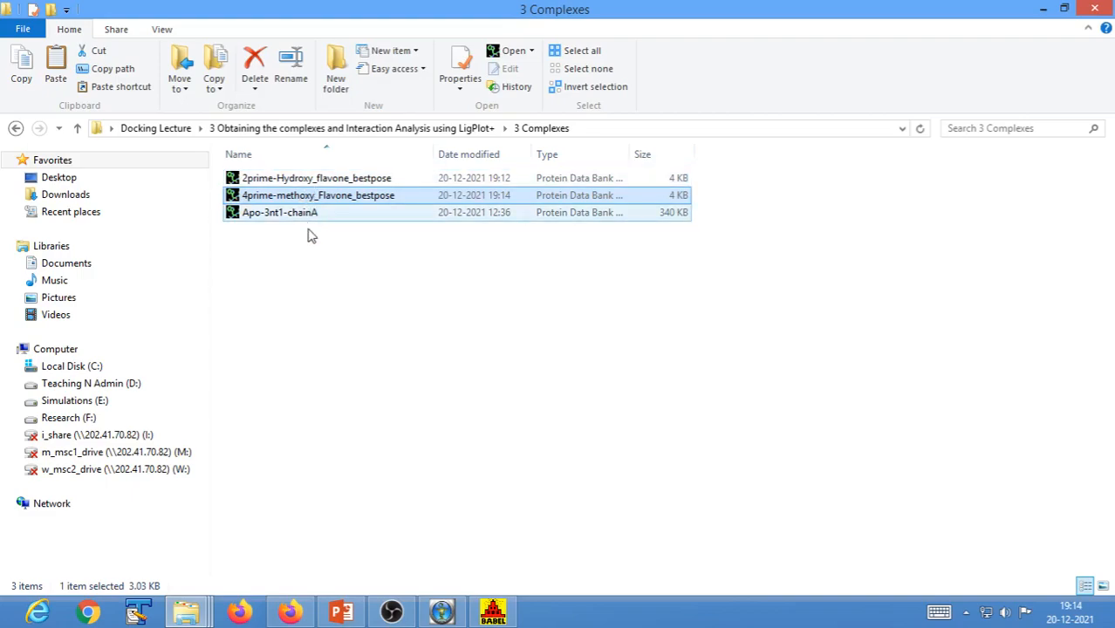
{"action": "left_click", "coordinate": [321, 299]}
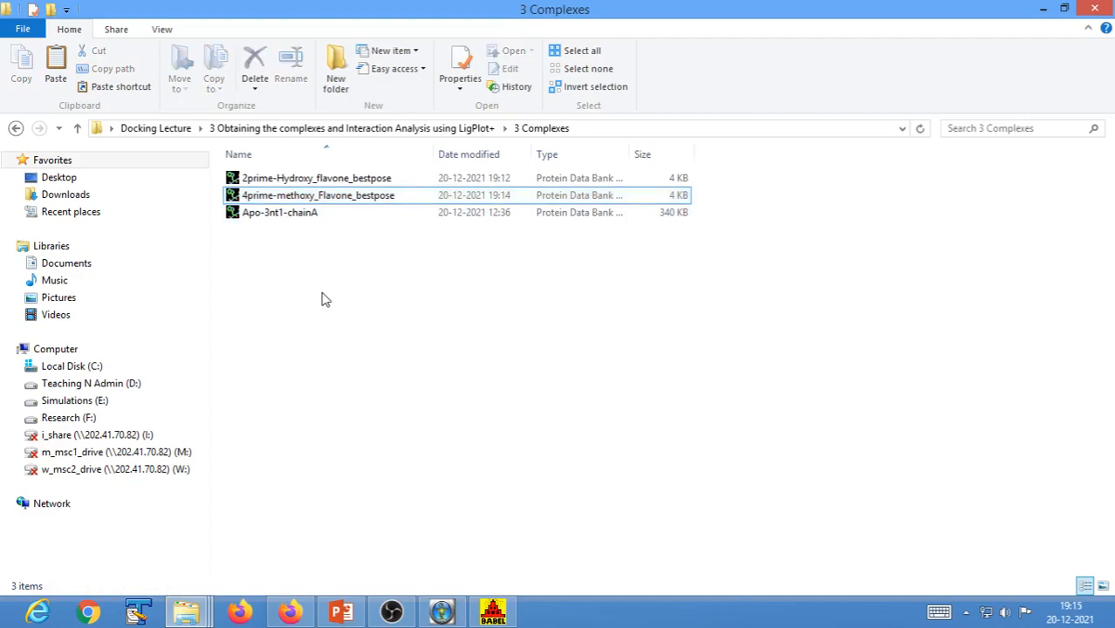
Open Apo-3nt1-chainA.pdb from the 3 Complexes folder in TextPad and go to the end of the file
{"action": "right_click", "coordinate": [294, 220]}
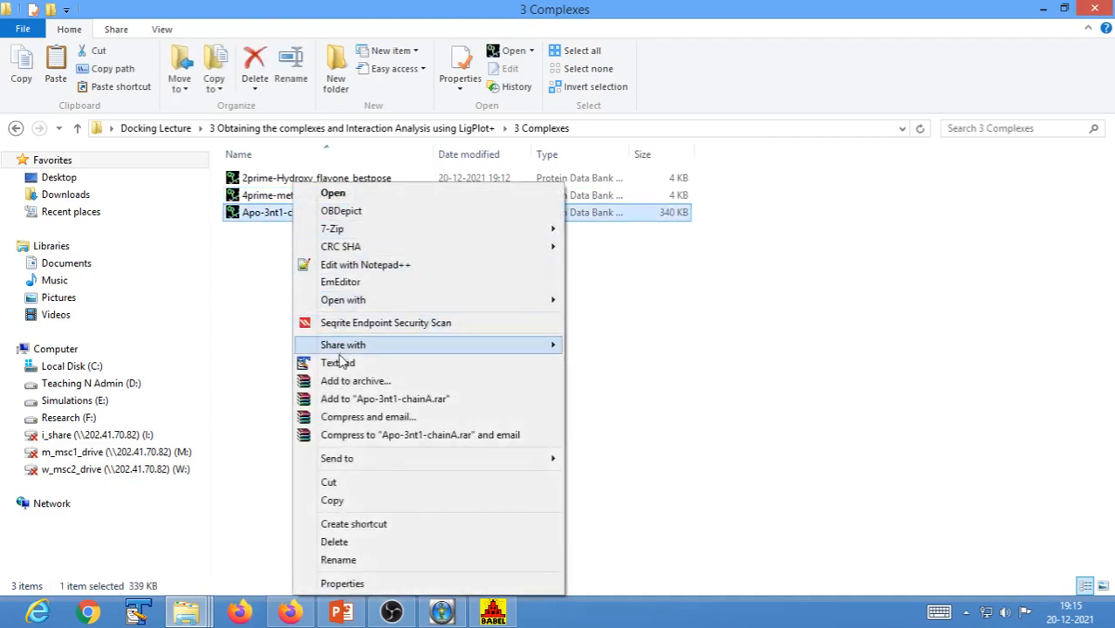
{"action": "left_click", "coordinate": [339, 362]}
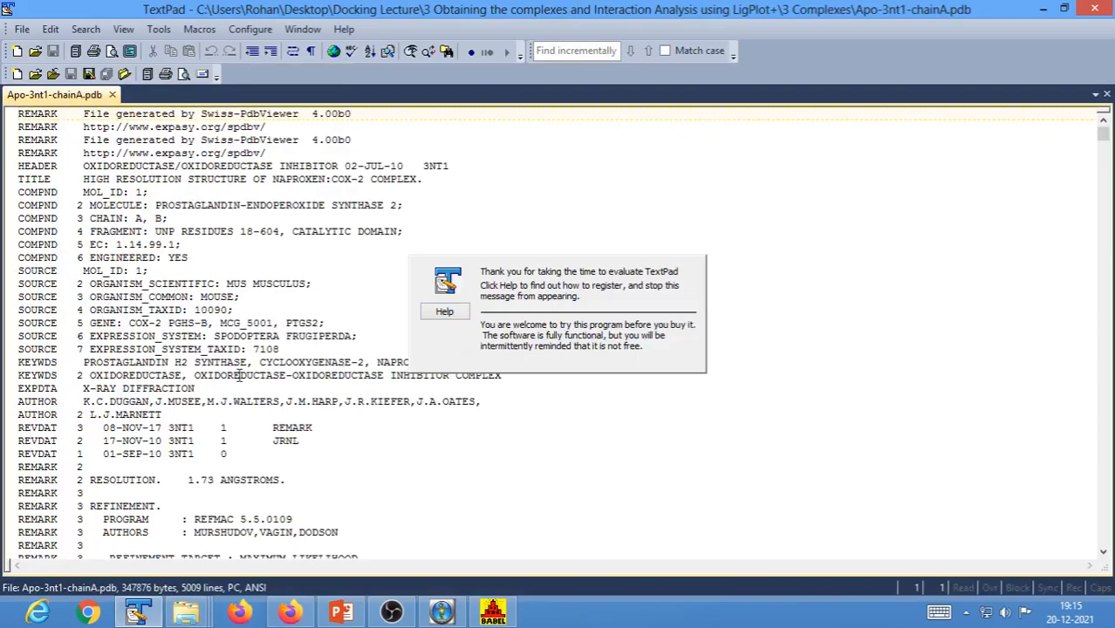
{"action": "left_click_drag", "start_coordinate": [1103, 135], "coordinate": [1102, 538]}
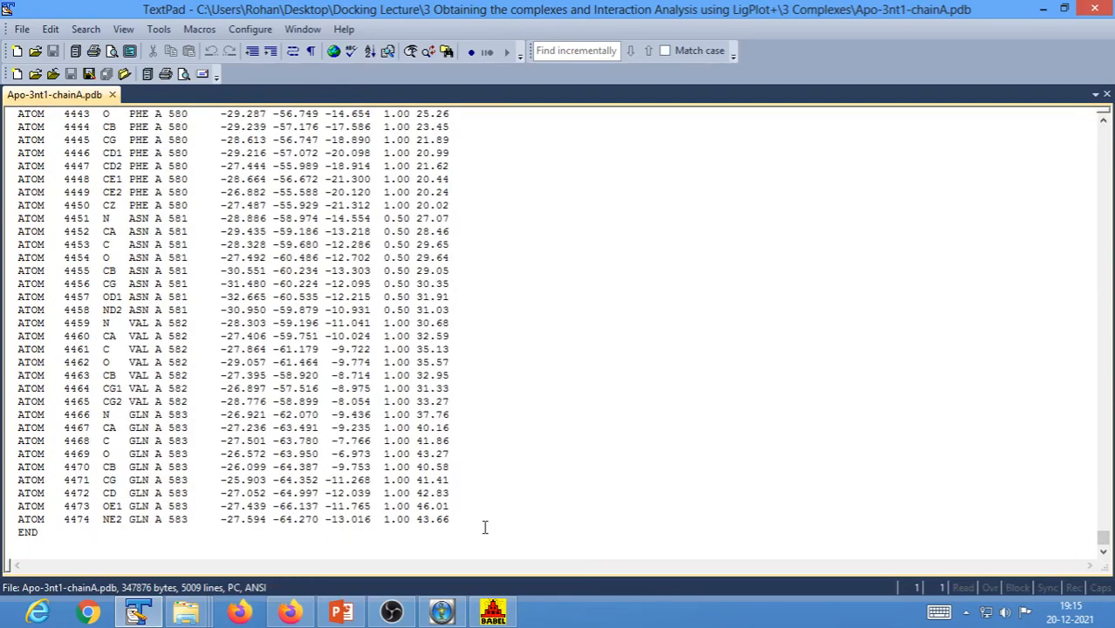
Insert a TER line followed by a blank line between the last ATOM record and END in Apo-3nt1-chainA.pdb
{"action": "left_click", "coordinate": [40, 534]}
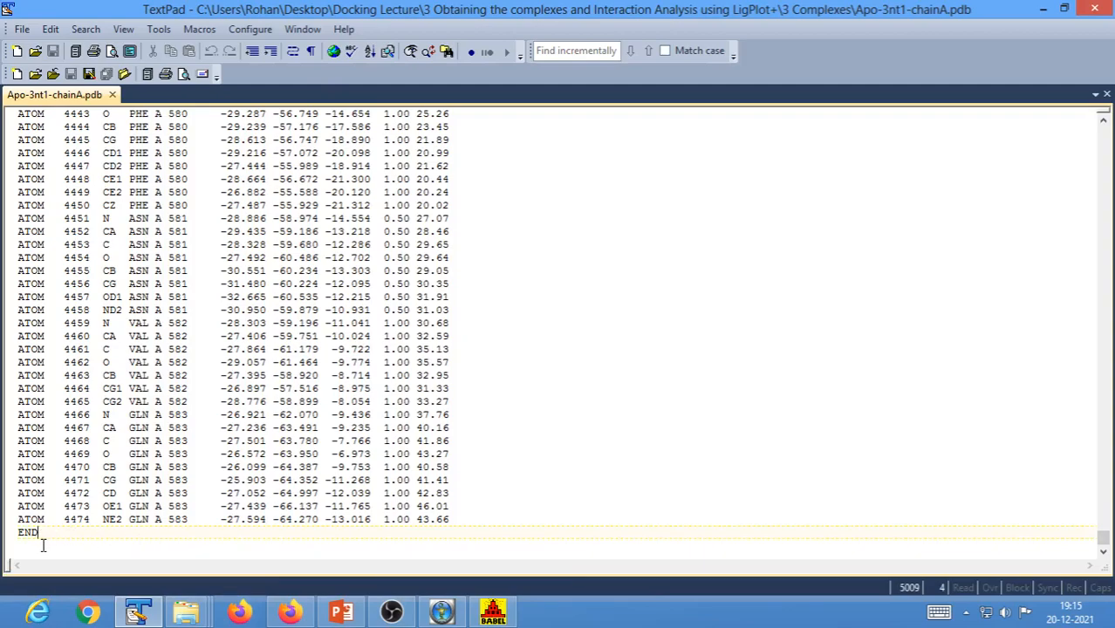
{"action": "left_click", "coordinate": [458, 519]}
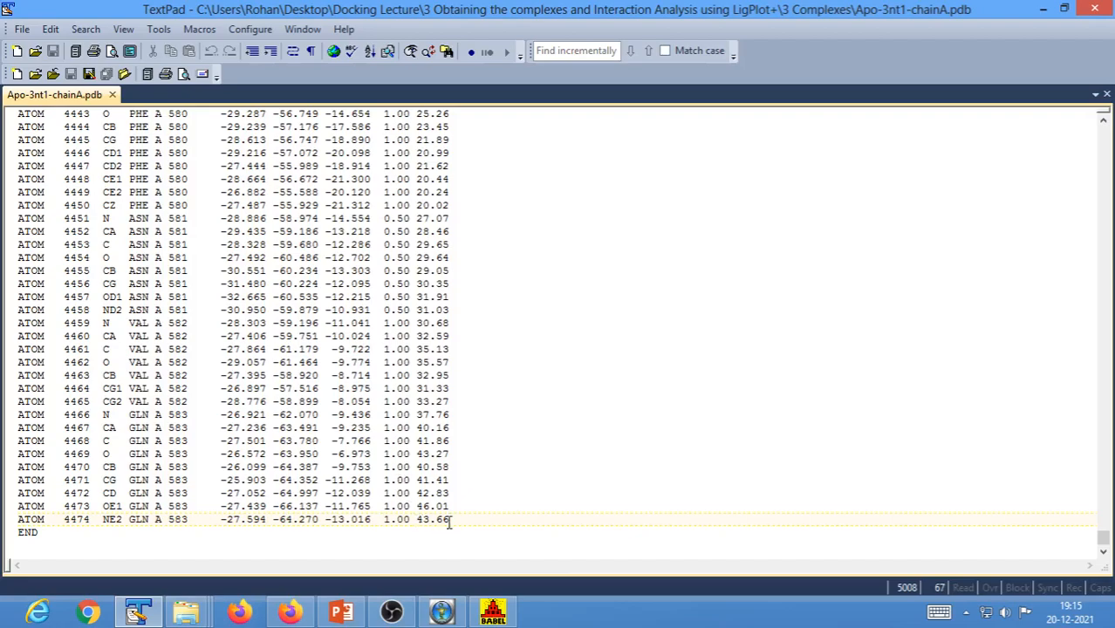
{"action": "key", "text": "Return"}
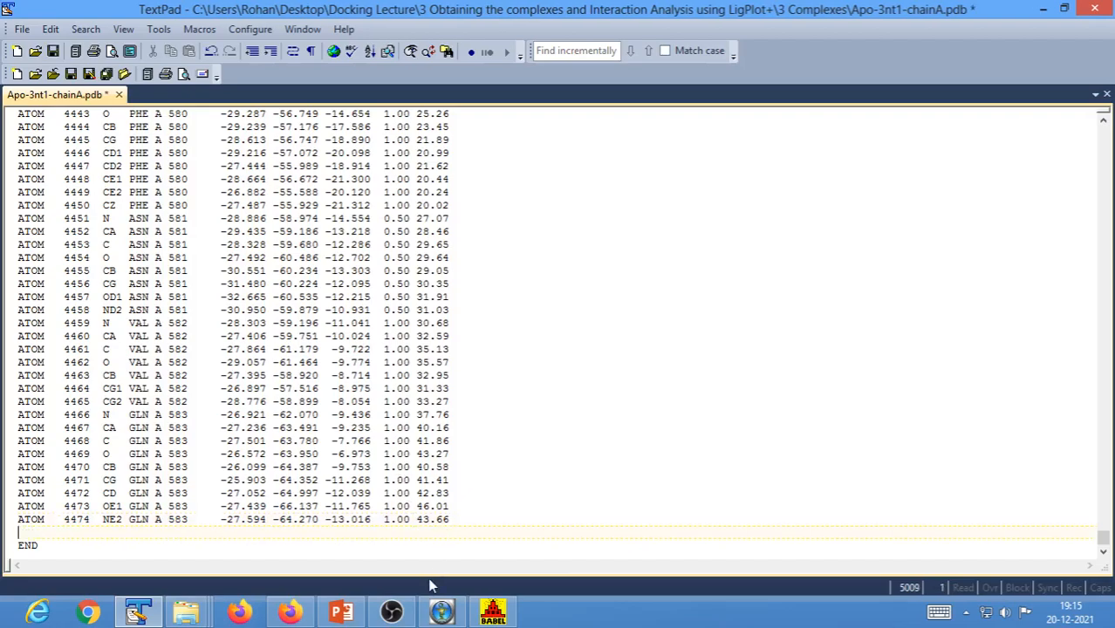
{"action": "type", "text": "TER"}
{"action": "key", "text": "Return"}
{"action": "scroll", "coordinate": [40, 527], "scroll_direction": "down", "scroll_amount": 2}
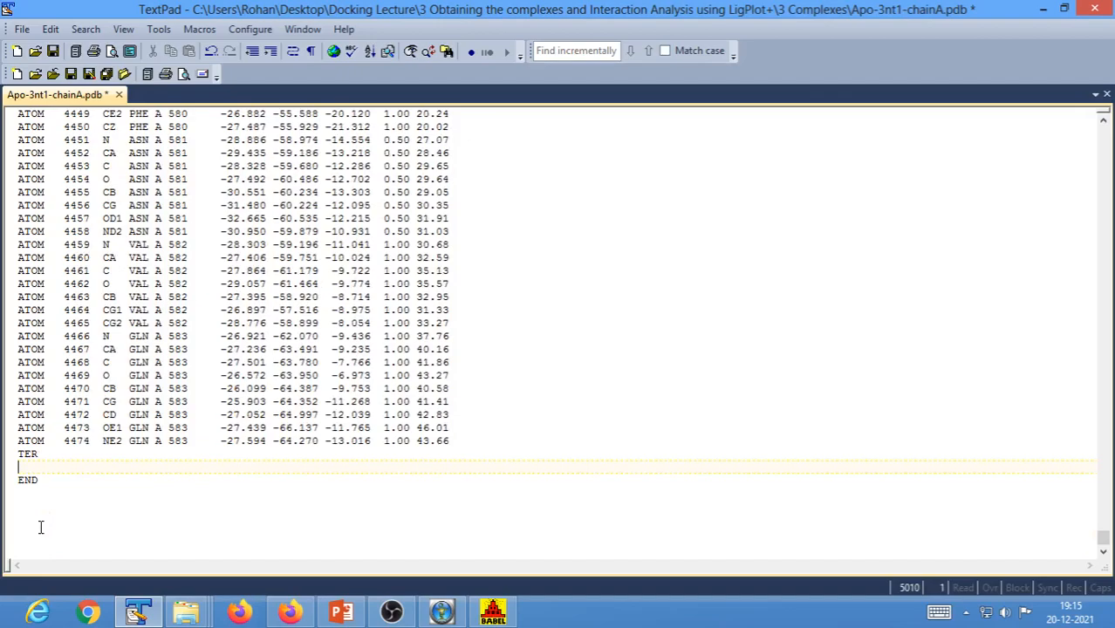
Open 2prime-Hydroxy_flavone_bestpose.pdb from 3 Complexes in TextPad and copy its lines from the first HETATM record through MASTER
{"action": "mouse_move", "coordinate": [186, 612]}
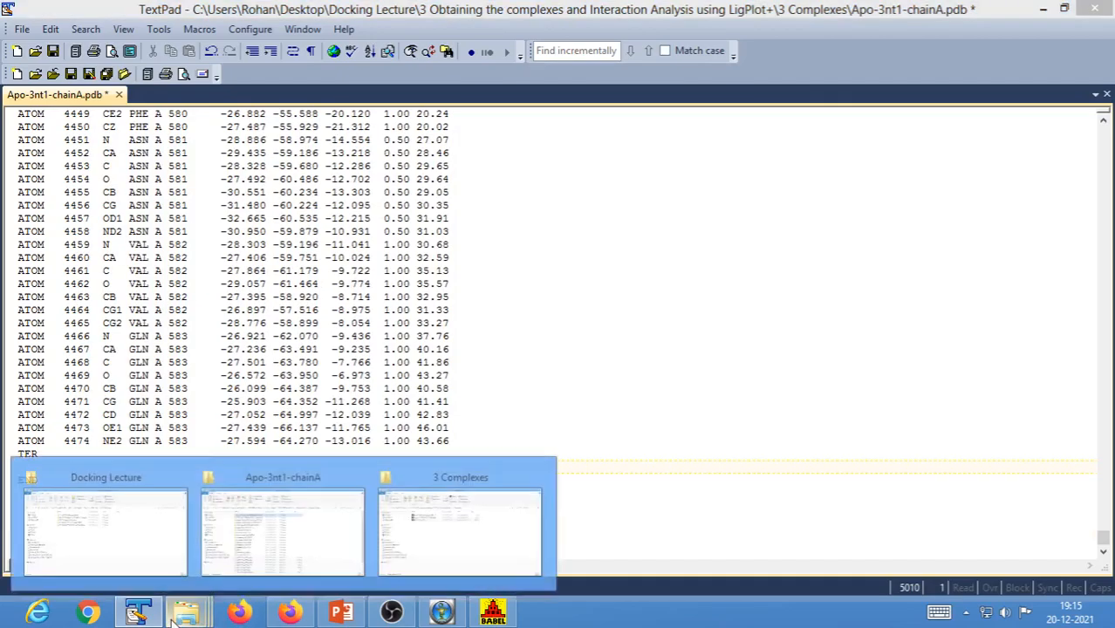
{"action": "left_click", "coordinate": [417, 533]}
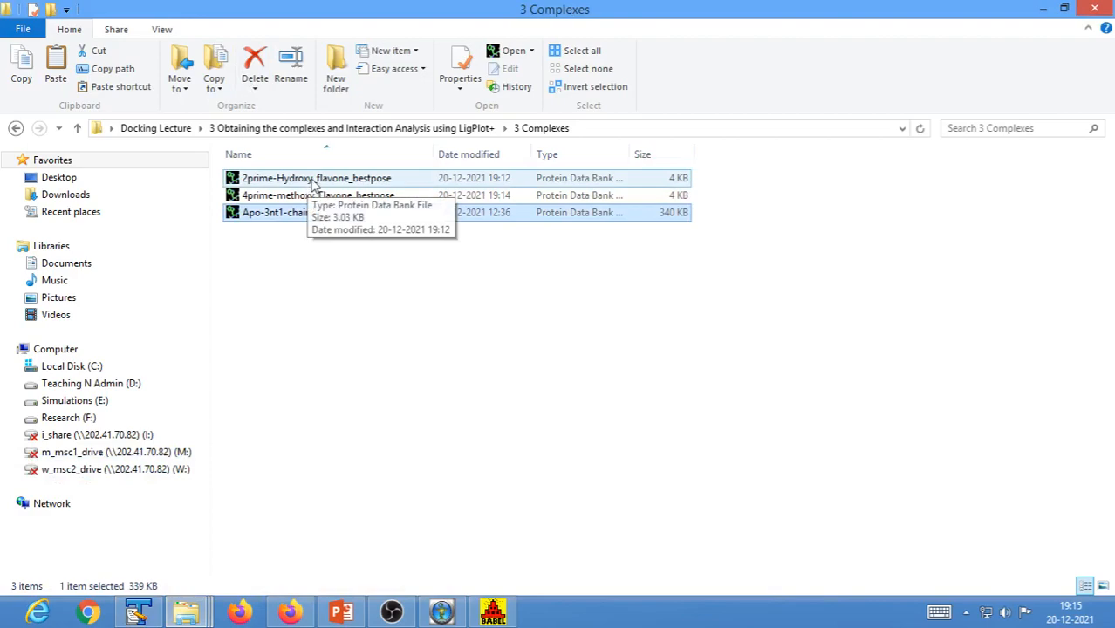
{"action": "right_click", "coordinate": [313, 181]}
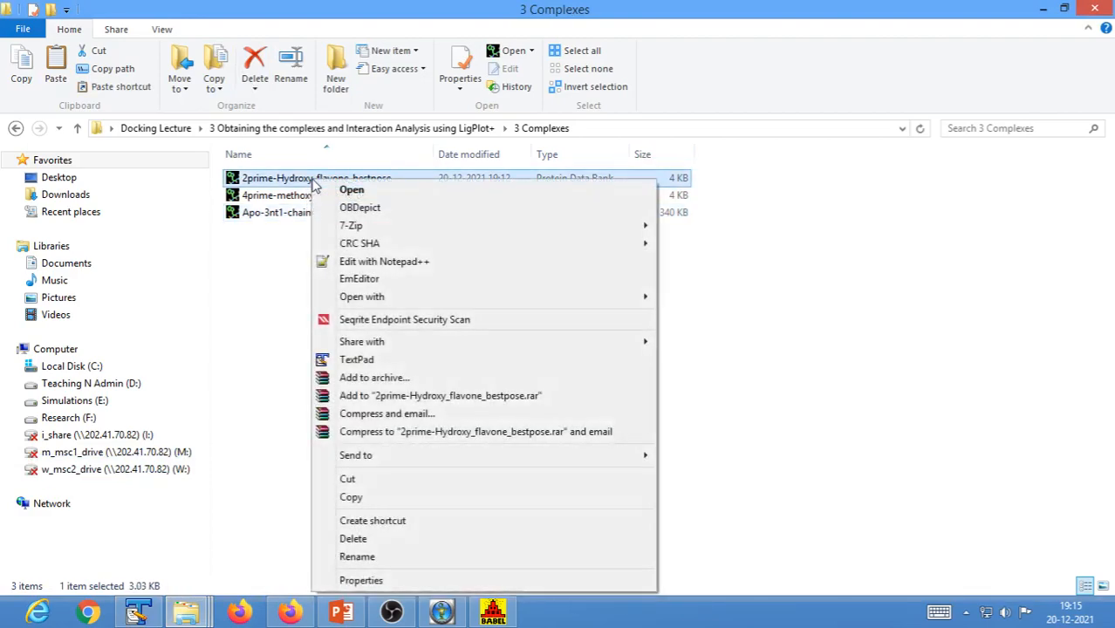
{"action": "left_click", "coordinate": [357, 361]}
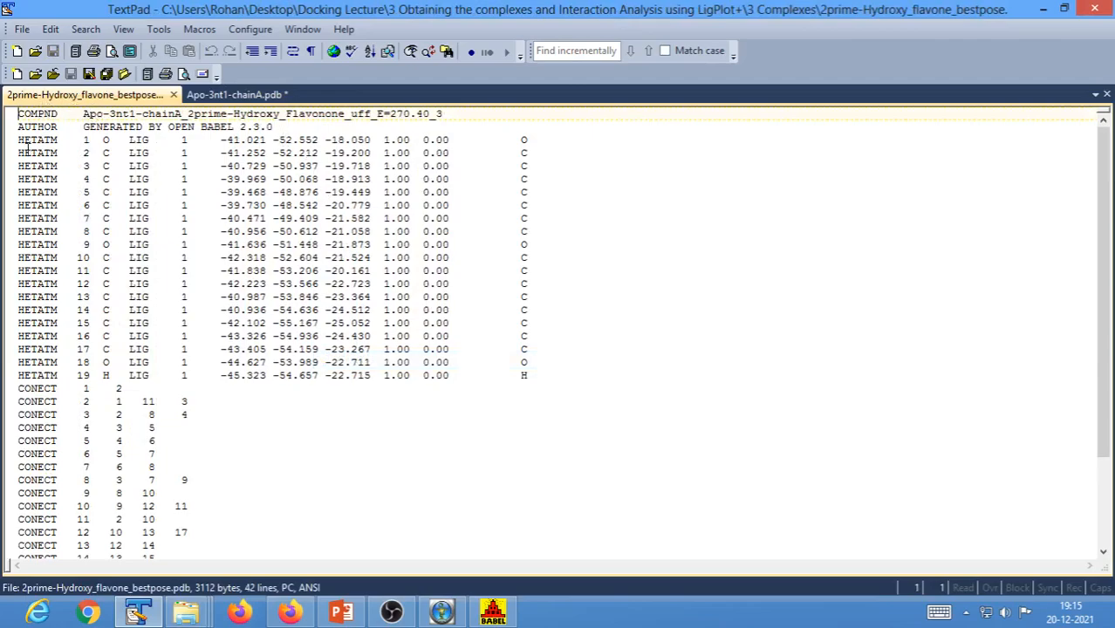
{"action": "left_click_drag", "start_coordinate": [19, 141], "coordinate": [489, 389]}
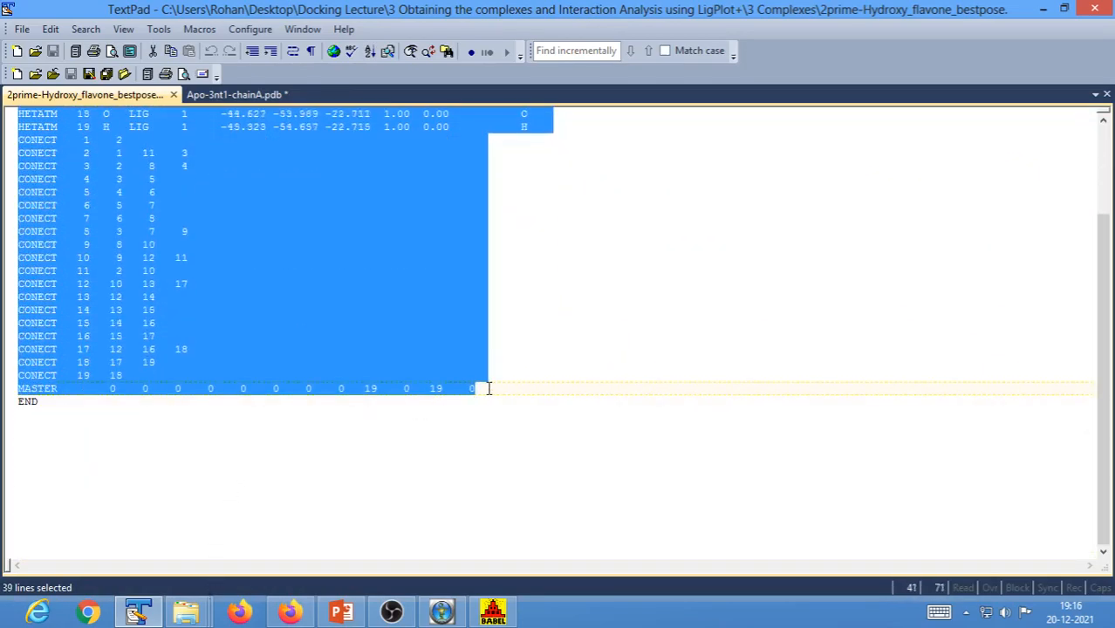
{"action": "right_click", "coordinate": [98, 232]}
{"action": "left_click", "coordinate": [138, 285]}
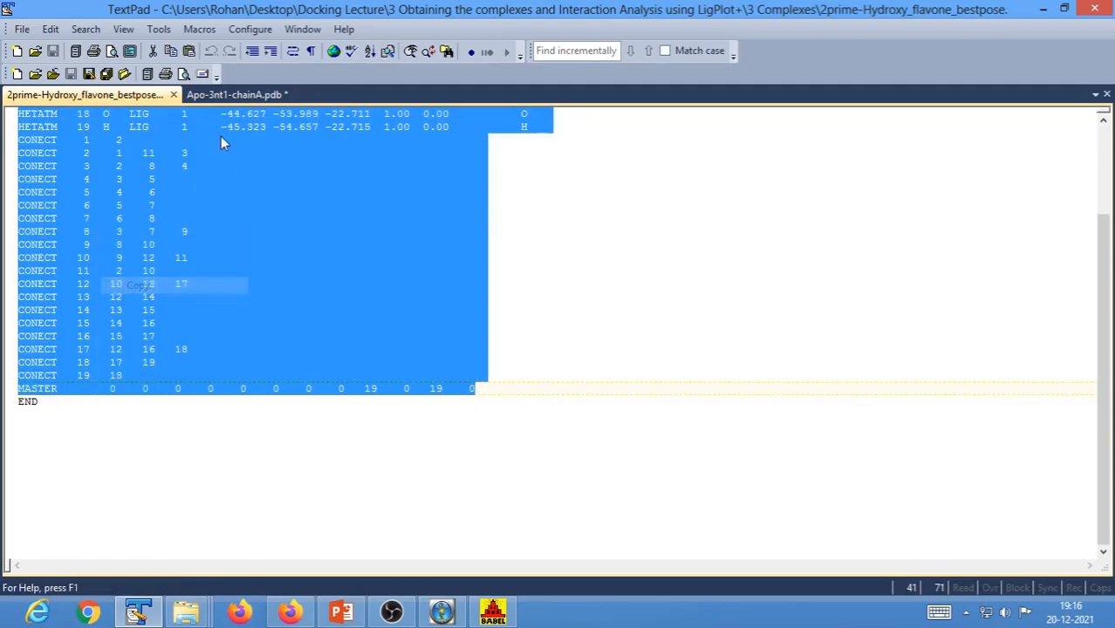
Paste the copied ligand records into Apo-3nt1-chainA.pdb on the blank line after TER and review the joined section
{"action": "left_click", "coordinate": [234, 94]}
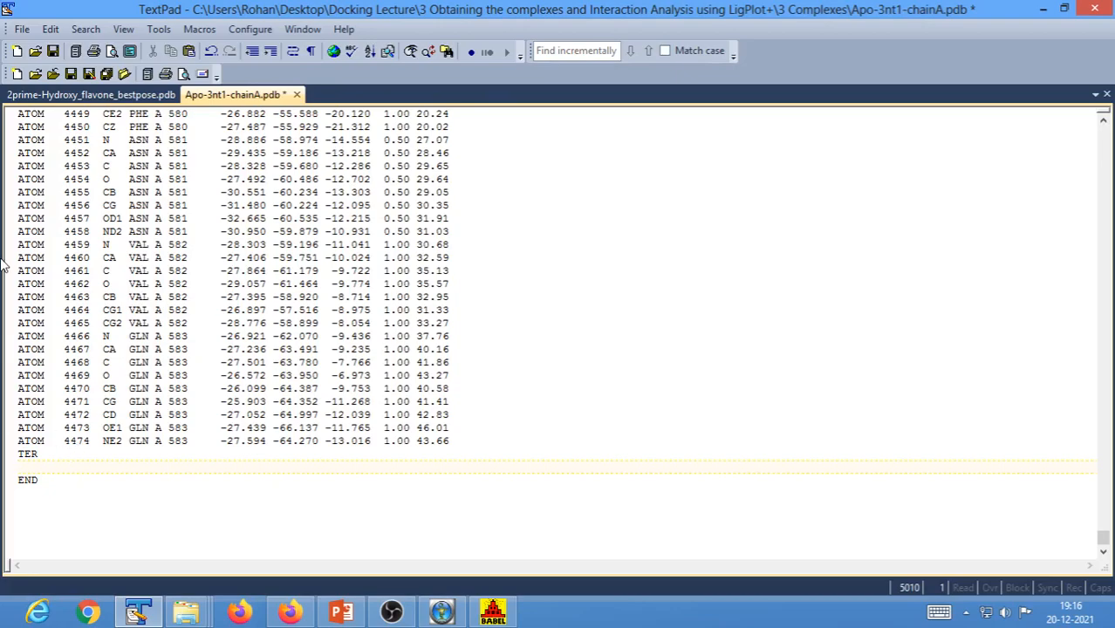
{"action": "left_click", "coordinate": [54, 31]}
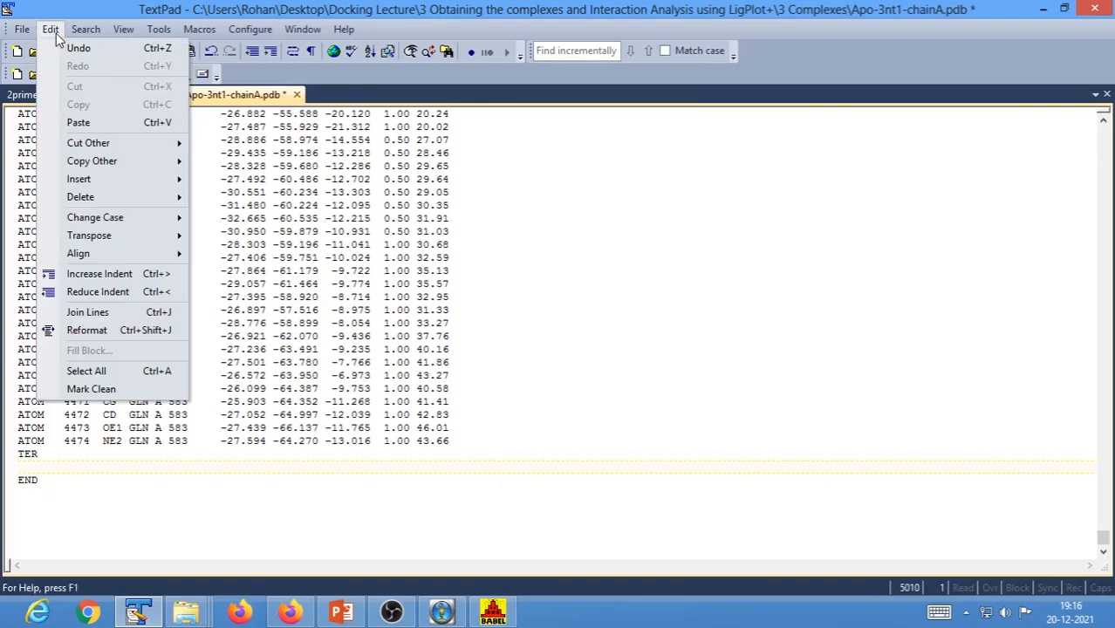
{"action": "left_click", "coordinate": [79, 123]}
{"action": "scroll", "coordinate": [207, 451], "scroll_direction": "up", "scroll_amount": 9}
{"action": "scroll", "coordinate": [207, 450], "scroll_direction": "up", "scroll_amount": 3}
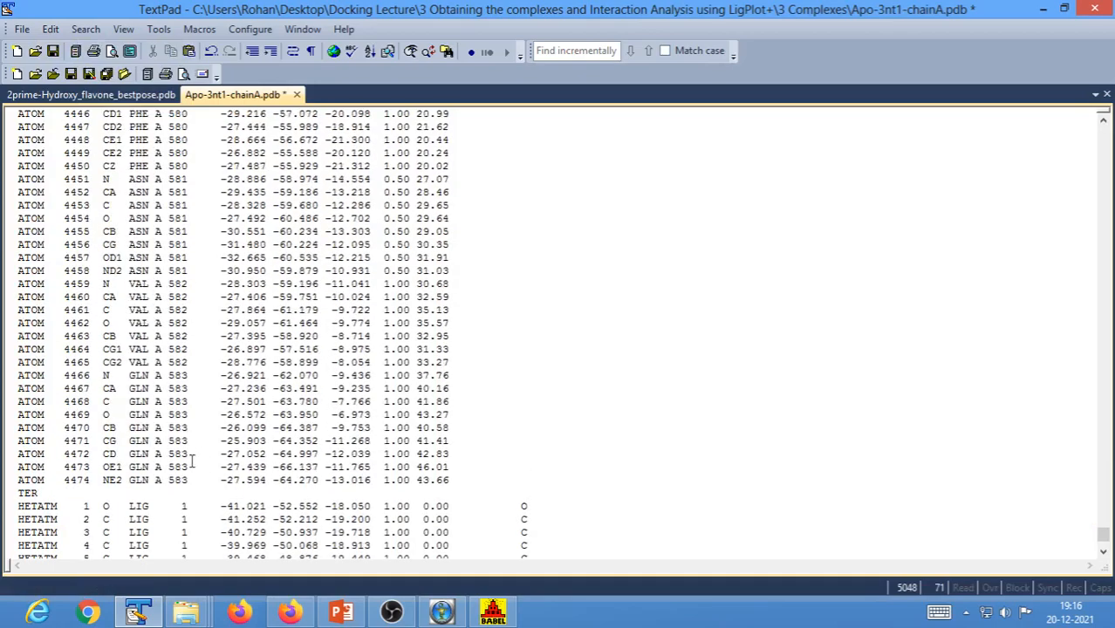
Examine the merged Apo-3nt1-chainA.pdb around the TER line, checking the ligand HETATM records against the protein ATOM records above
{"action": "scroll", "coordinate": [140, 406], "scroll_direction": "down", "scroll_amount": 1}
{"action": "left_click", "coordinate": [38, 453]}
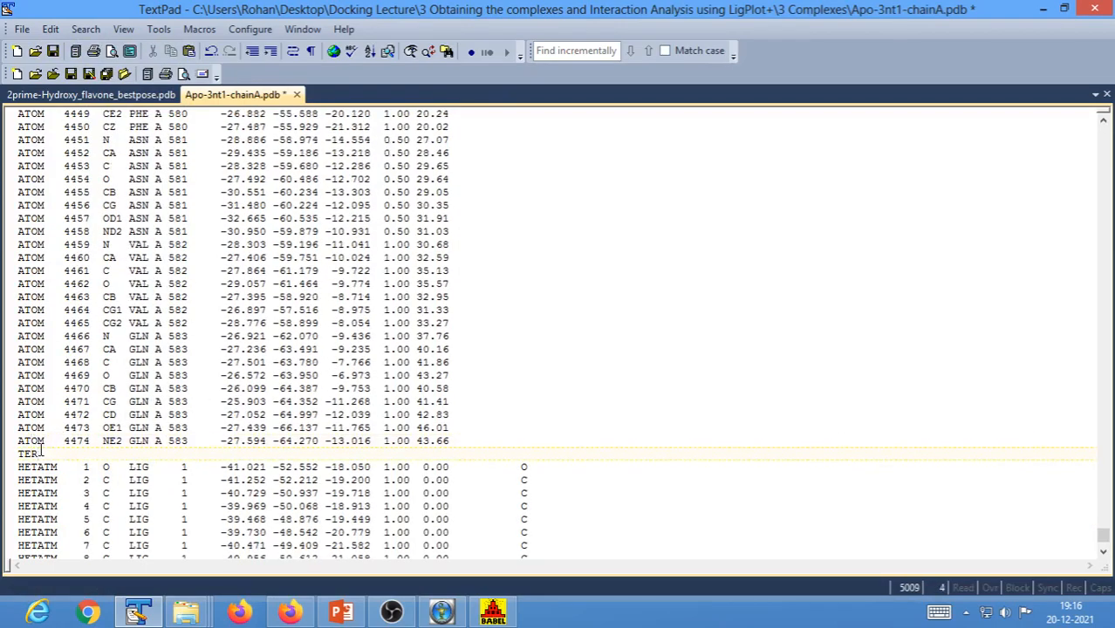
{"action": "scroll", "coordinate": [40, 451], "scroll_direction": "down", "scroll_amount": 5}
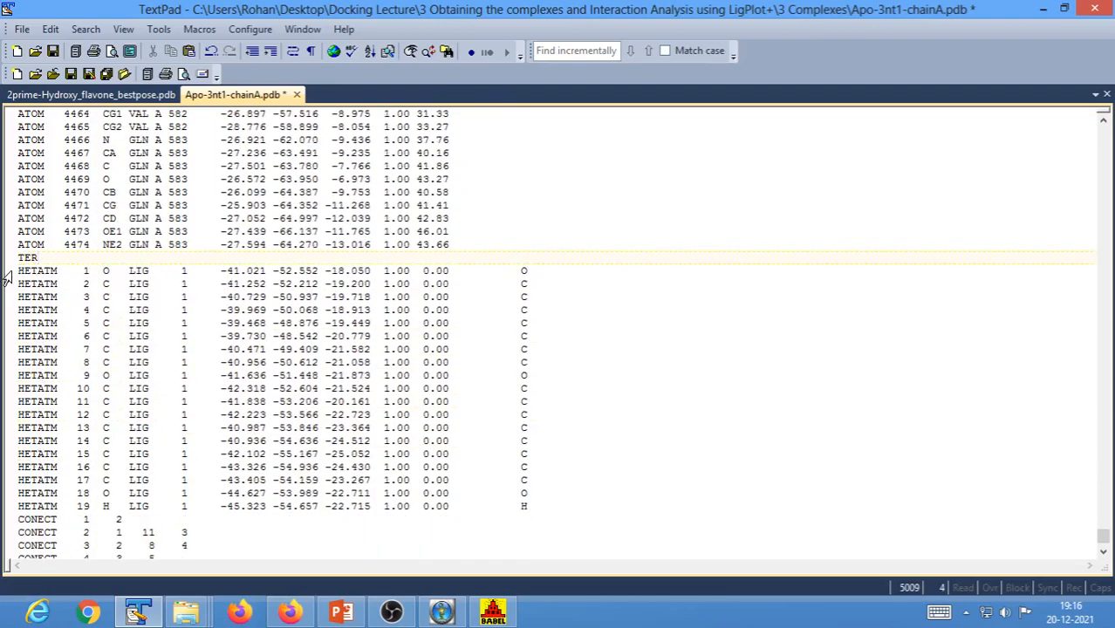
{"action": "left_click_drag", "start_coordinate": [19, 270], "coordinate": [471, 350]}
{"action": "left_click", "coordinate": [104, 466]}
{"action": "scroll", "coordinate": [104, 466], "scroll_direction": "up", "scroll_amount": 18}
{"action": "scroll", "coordinate": [105, 466], "scroll_direction": "up", "scroll_amount": 20}
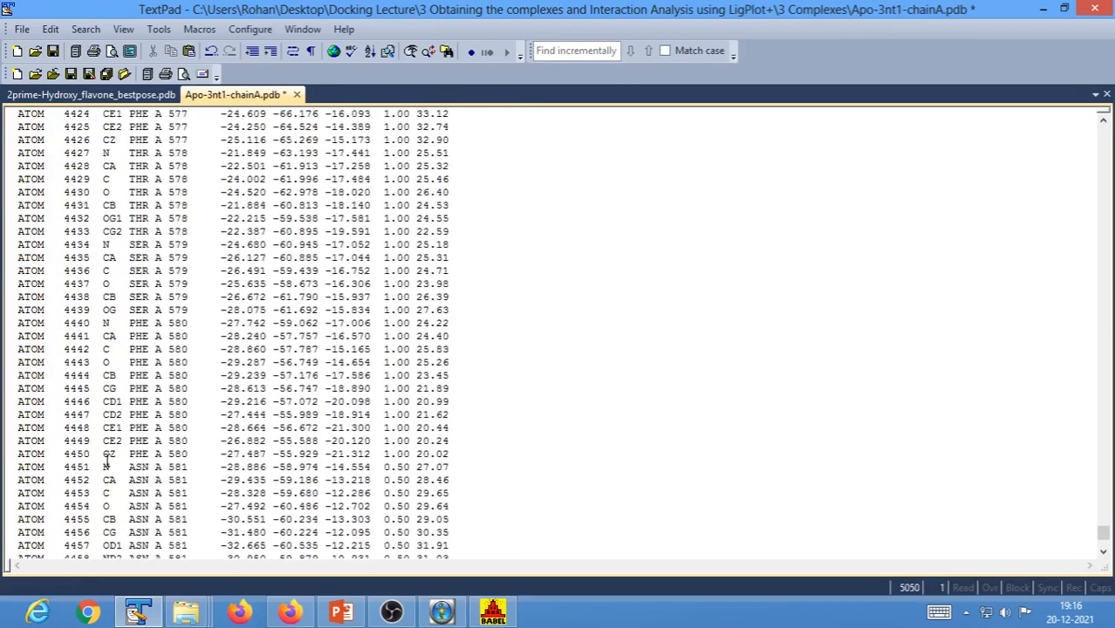
{"action": "scroll", "coordinate": [105, 457], "scroll_direction": "up", "scroll_amount": 20}
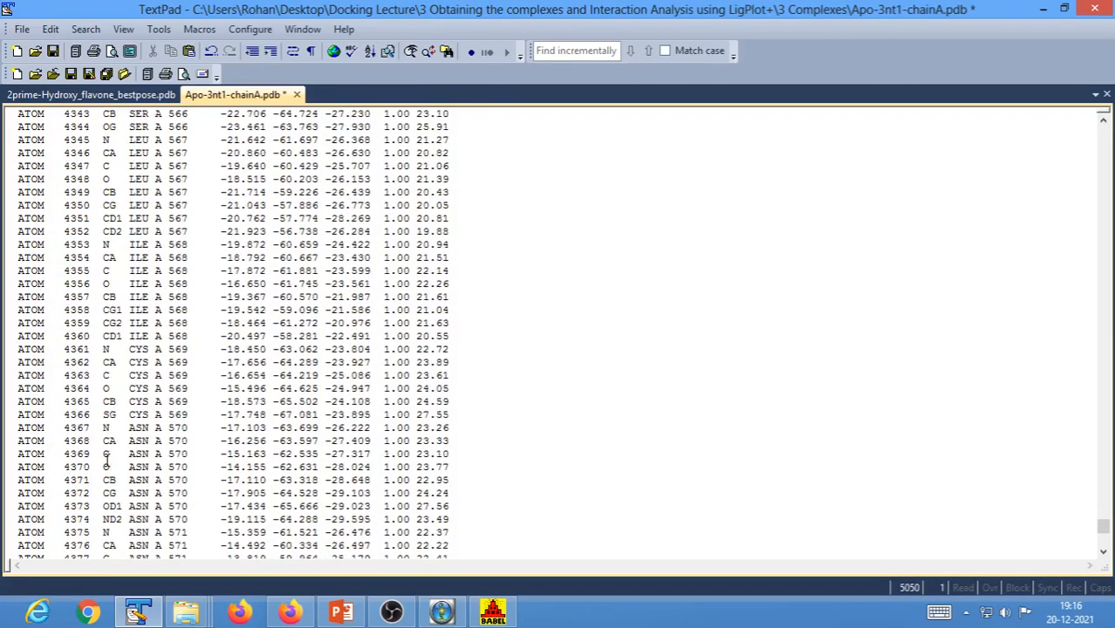
{"action": "scroll", "coordinate": [106, 457], "scroll_direction": "down", "scroll_amount": 15}
{"action": "scroll", "coordinate": [107, 460], "scroll_direction": "down", "scroll_amount": 20}
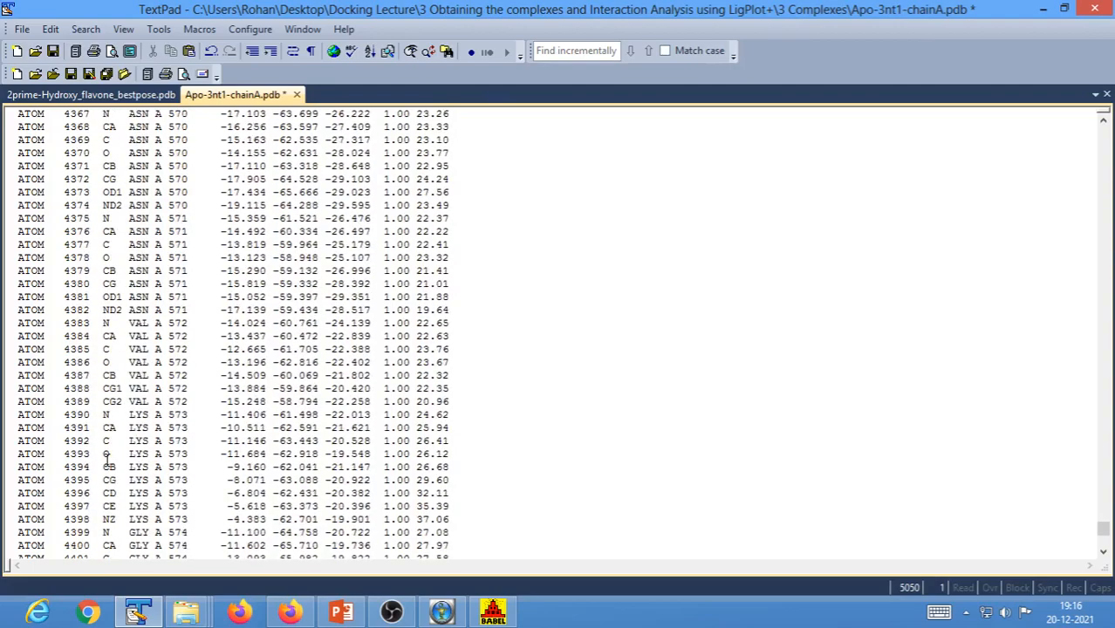
Save the merged file as COXII-2prime-Hydroxy_Flavone-complex.pdb in the 3 Complexes folder and close TextPad
{"action": "left_click", "coordinate": [22, 29]}
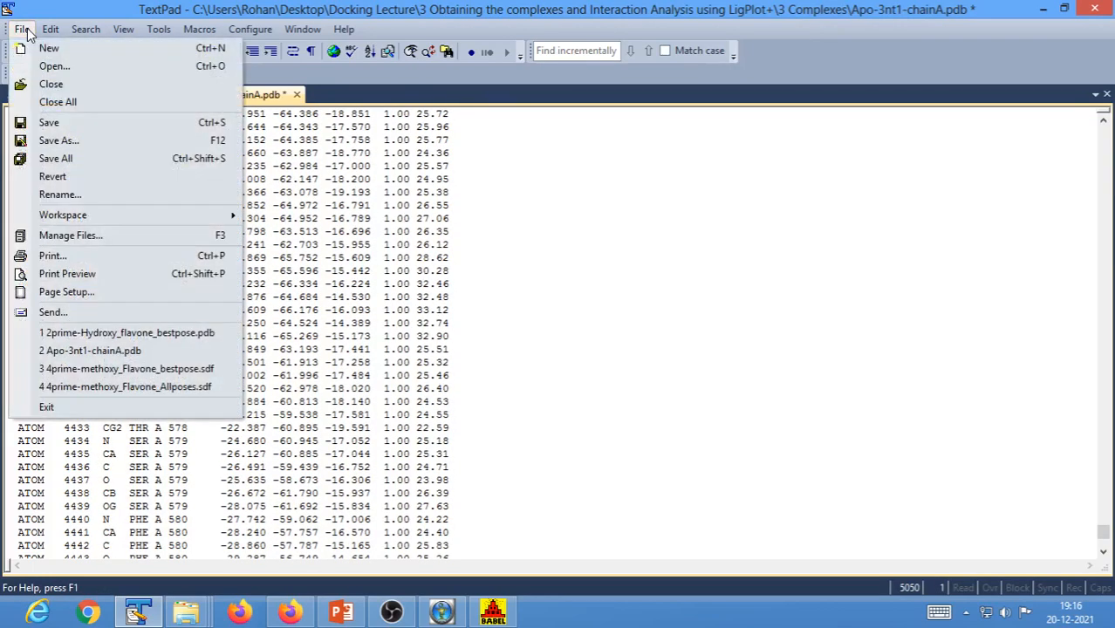
{"action": "left_click", "coordinate": [56, 142]}
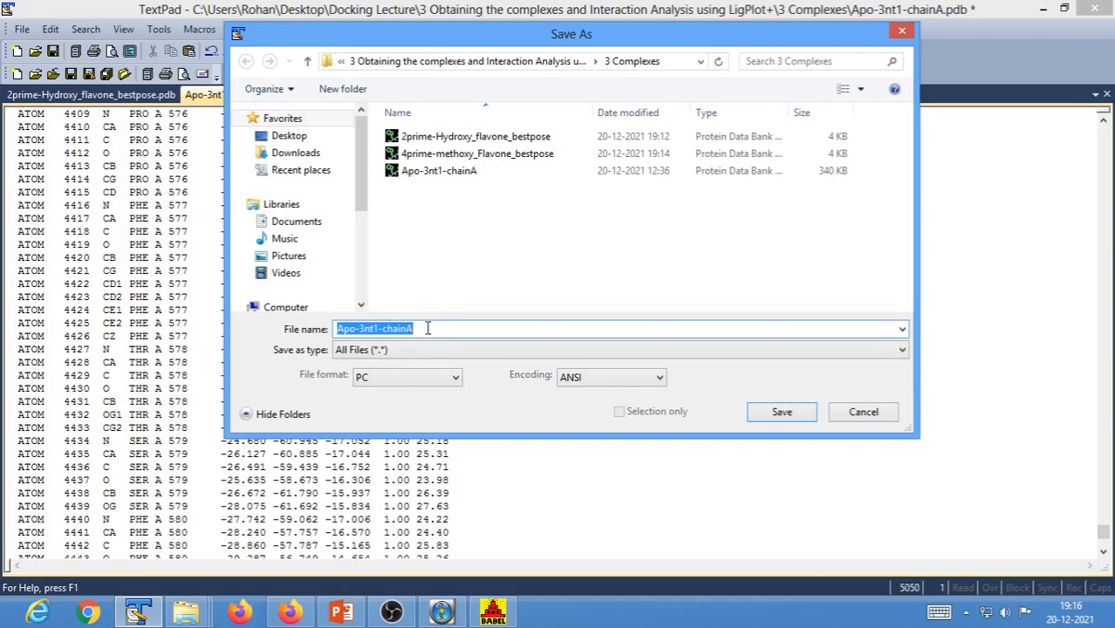
{"action": "type", "text": "COXII-"}
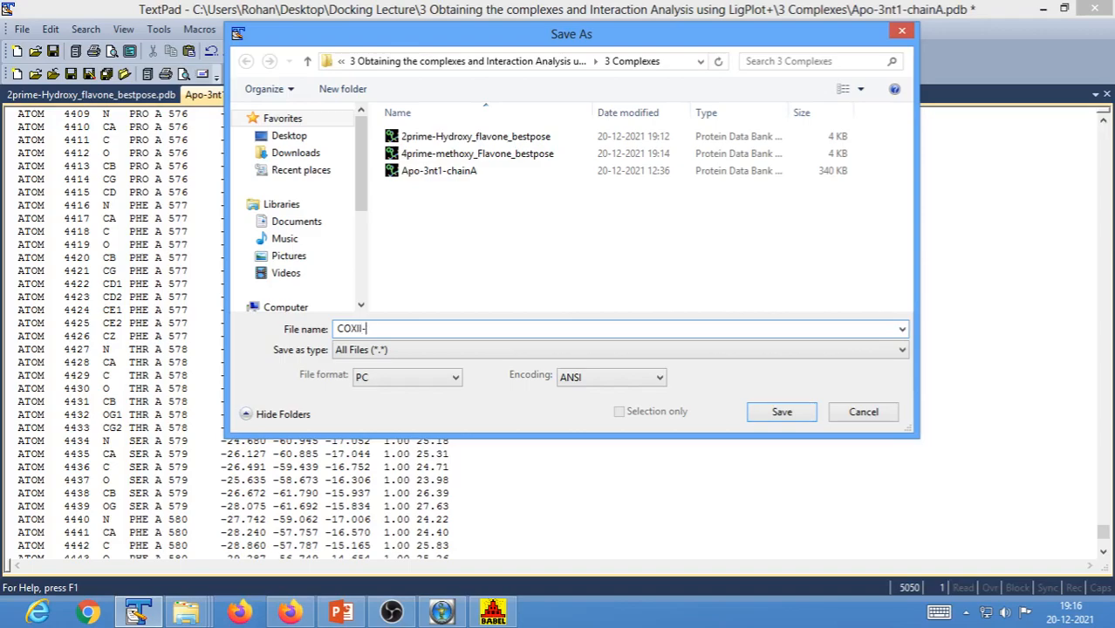
{"action": "type", "text": "2prime-Hydroxy_Flavone-"}
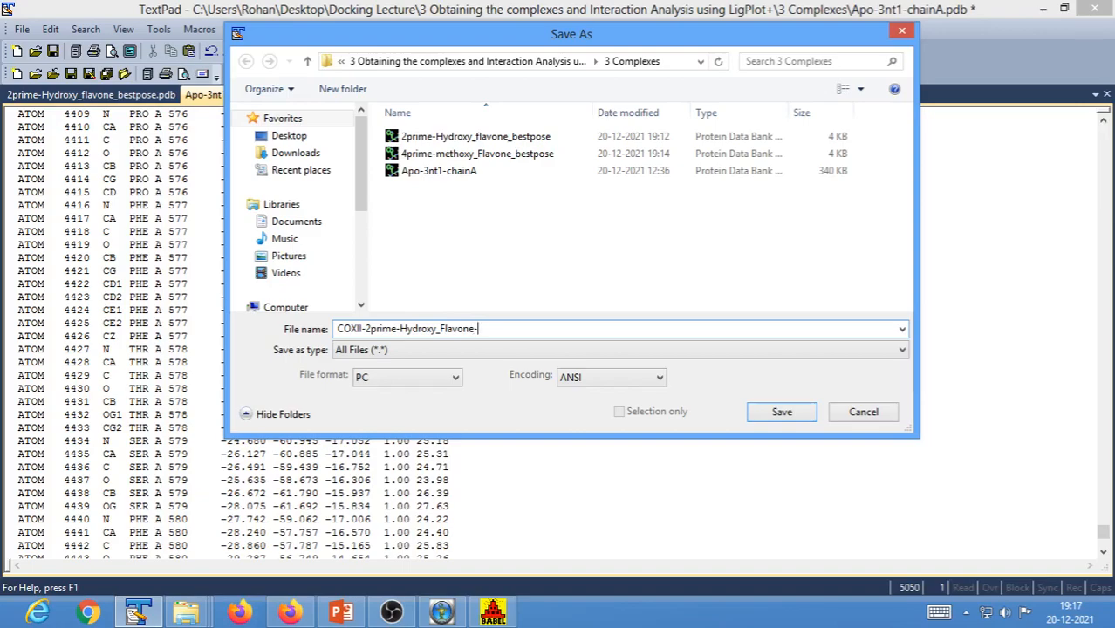
{"action": "type", "text": "mp"}
{"action": "type", "text": ".pdb"}
{"action": "left_click", "coordinate": [795, 420]}
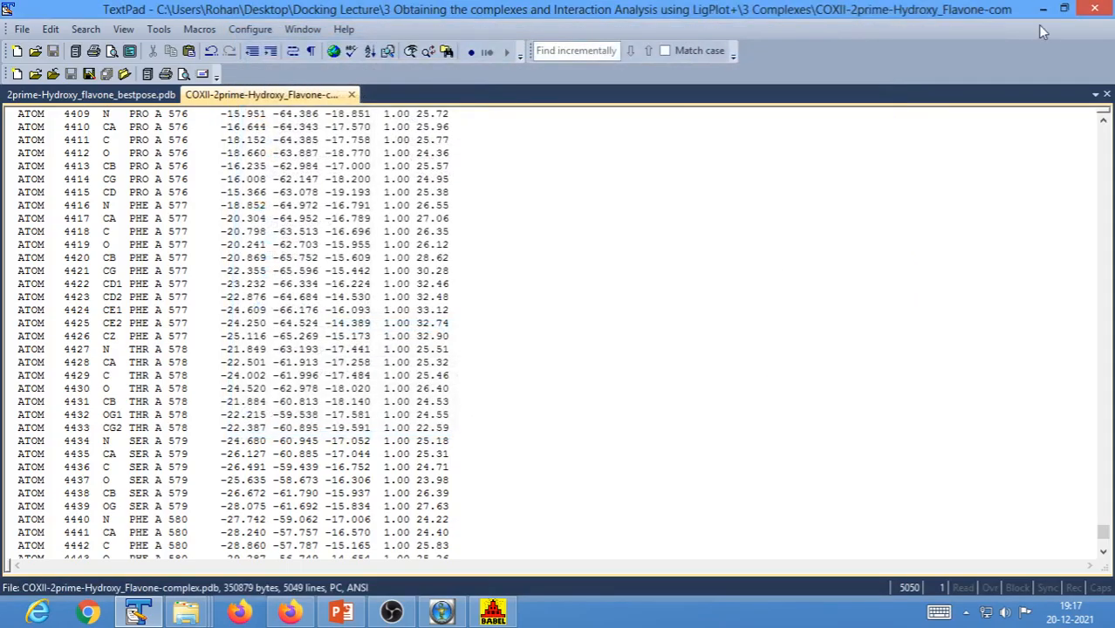
{"action": "left_click", "coordinate": [1094, 8]}
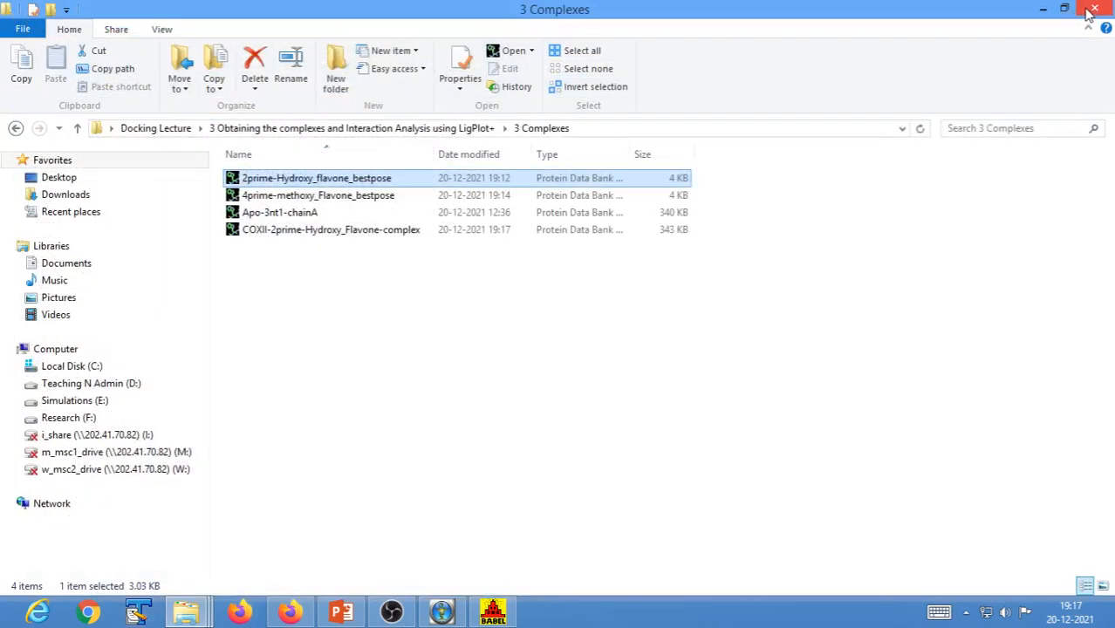
Widen the Name column in the 3 Complexes folder, then shrink and minimize that window and minimize OpenBabelGUI
{"action": "left_click", "coordinate": [600, 358]}
{"action": "left_click_drag", "start_coordinate": [433, 154], "coordinate": [585, 155]}
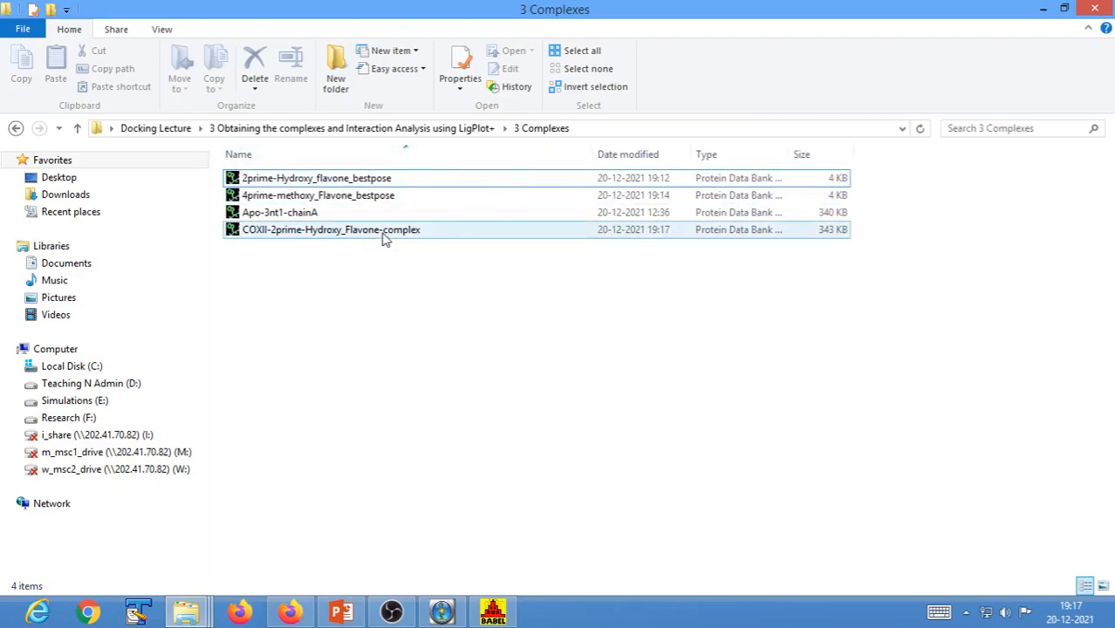
{"action": "left_click", "coordinate": [1066, 8]}
{"action": "left_click", "coordinate": [1033, 12]}
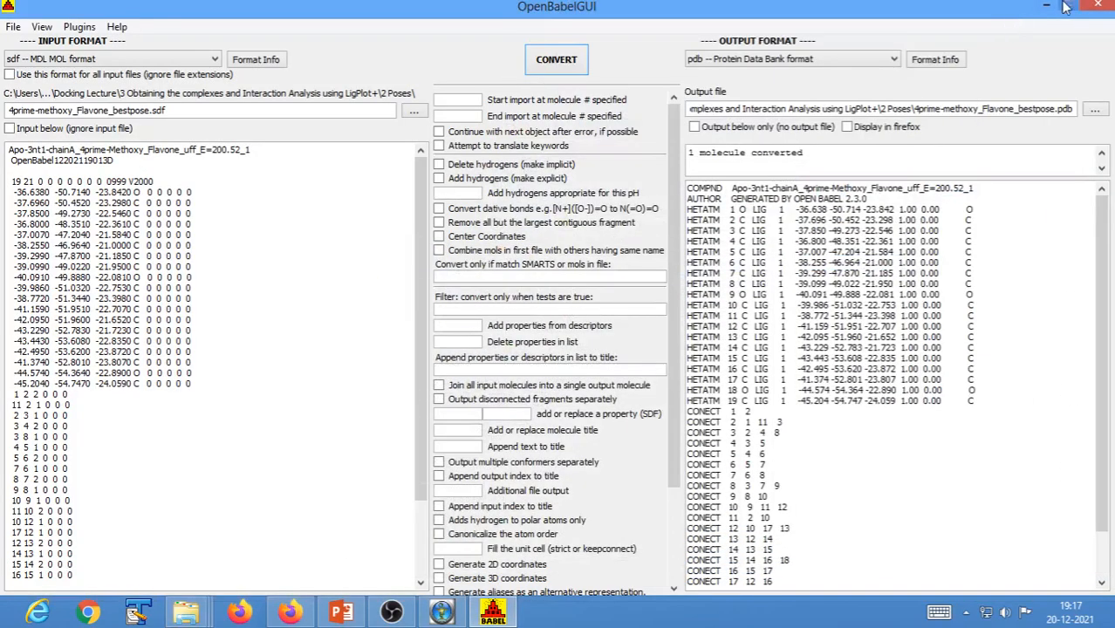
{"action": "left_click", "coordinate": [1047, 7]}
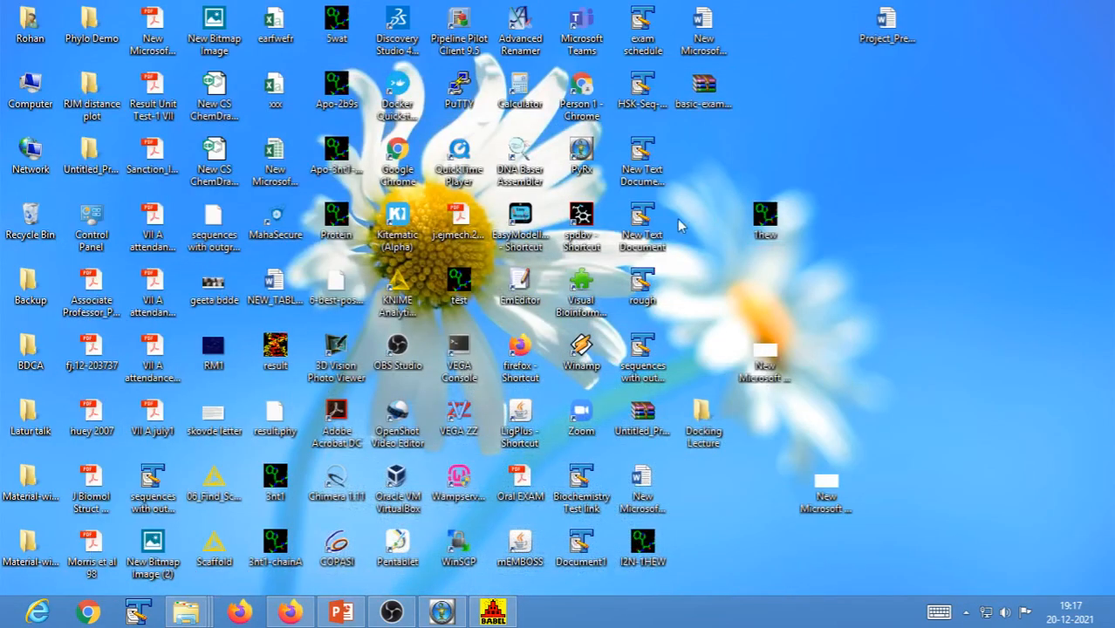
Start Swiss-PdbViewer from the desktop, dismiss its About window and arrange it above the 3 Complexes folder window
{"action": "double_click", "coordinate": [581, 223]}
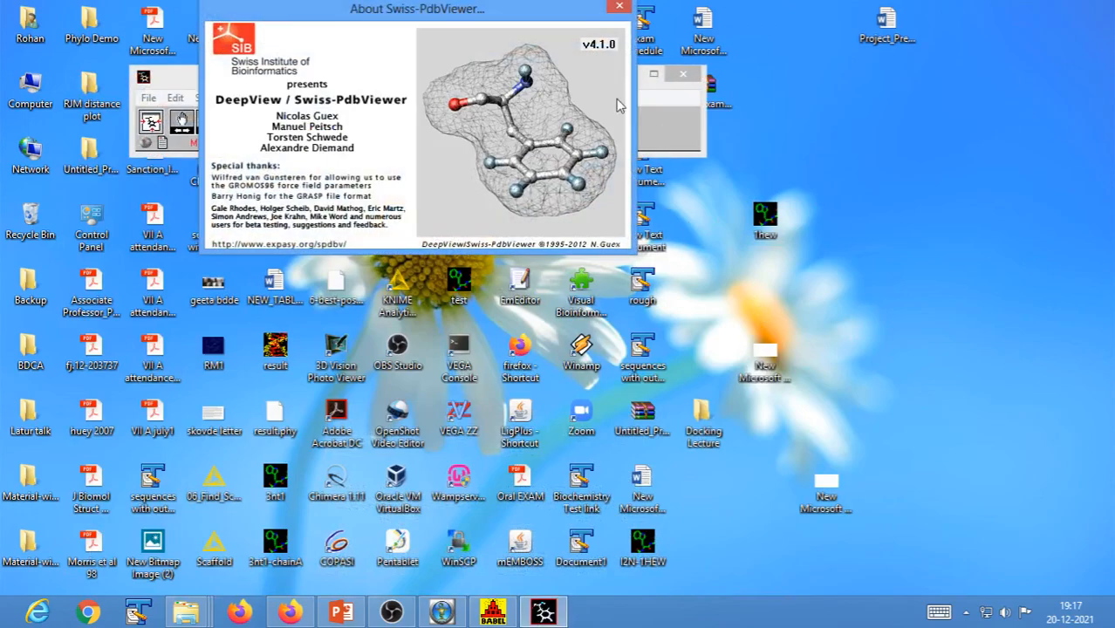
{"action": "left_click", "coordinate": [618, 7]}
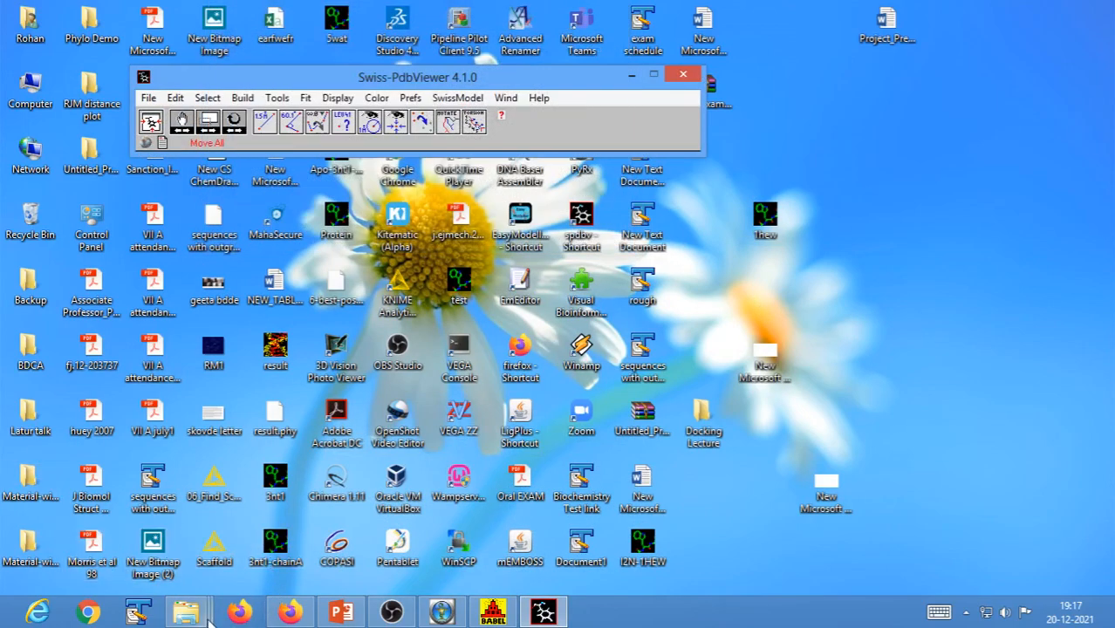
{"action": "mouse_move", "coordinate": [187, 613]}
{"action": "left_click", "coordinate": [435, 553]}
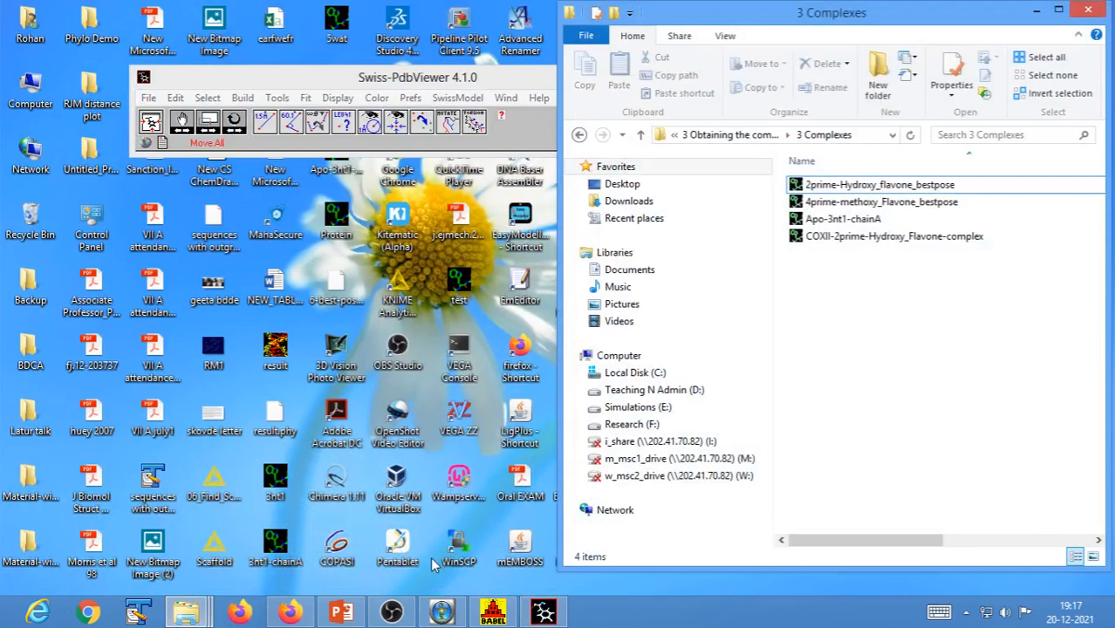
{"action": "left_click_drag", "start_coordinate": [767, 15], "coordinate": [347, 177]}
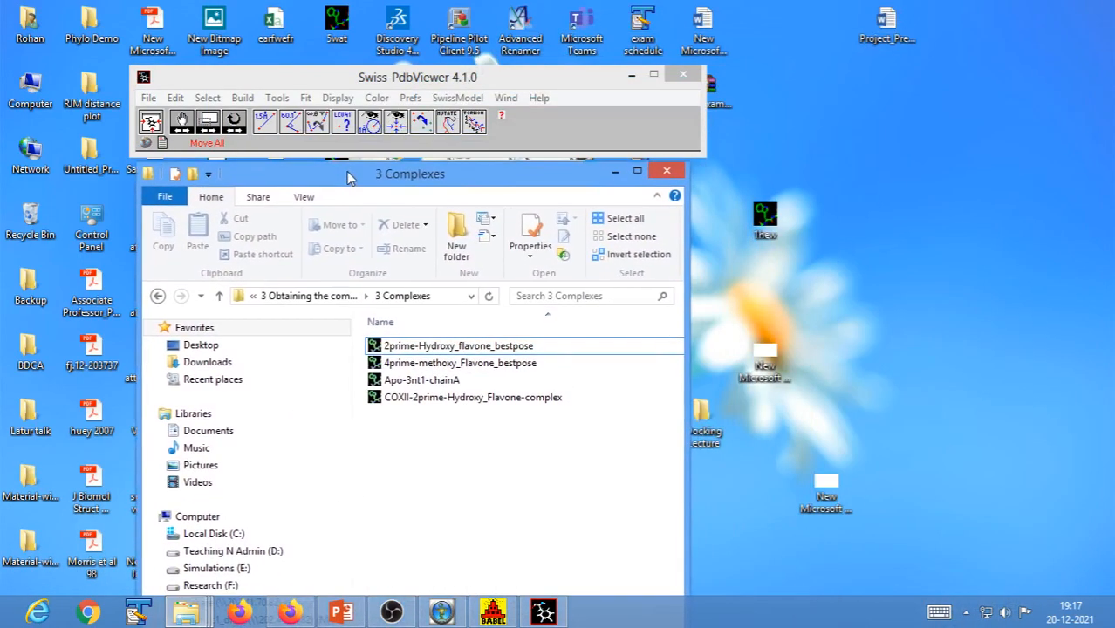
{"action": "left_click_drag", "start_coordinate": [432, 86], "coordinate": [570, 27]}
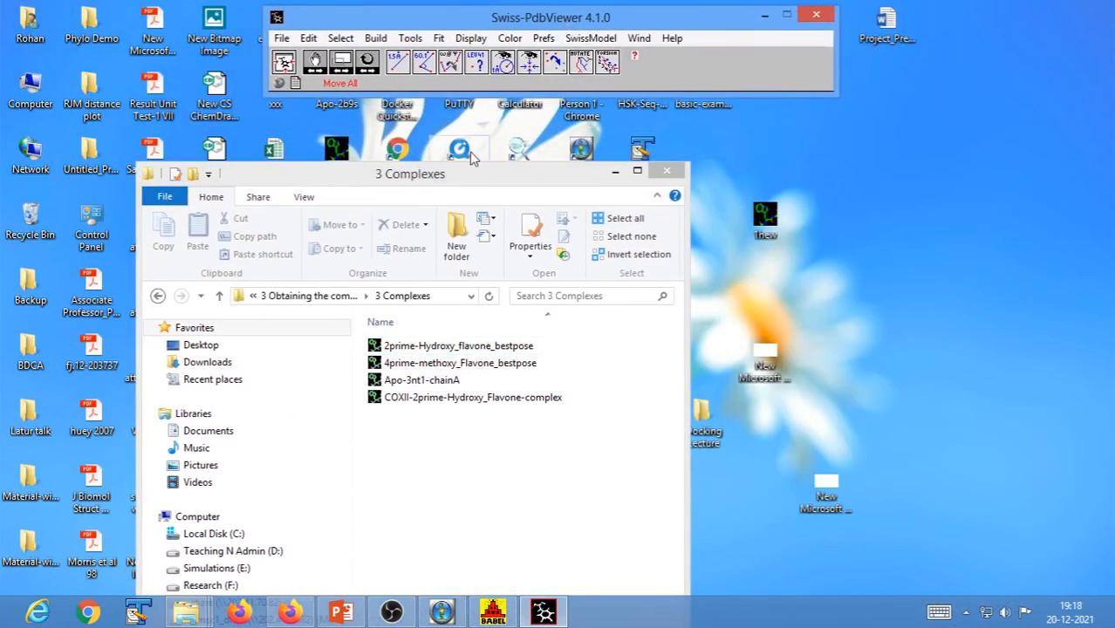
{"action": "left_click_drag", "start_coordinate": [438, 176], "coordinate": [401, 126]}
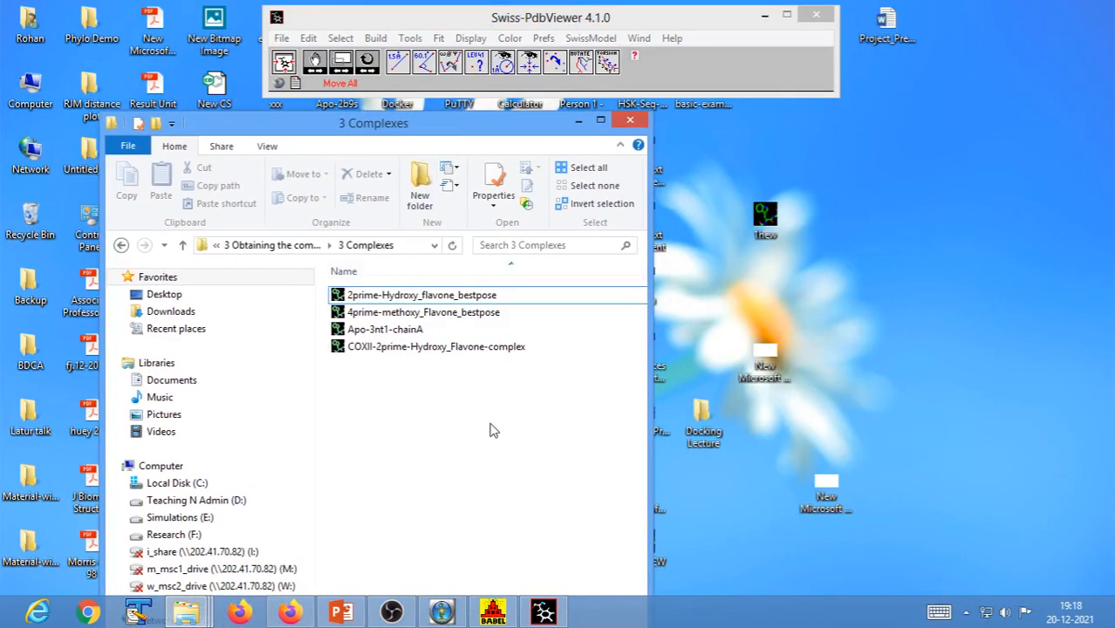
Load COXII-2prime-Hydroxy_Flavone-complex into Swiss-PdbViewer and close the folder window and the load log
{"action": "left_click_drag", "start_coordinate": [496, 349], "coordinate": [720, 64]}
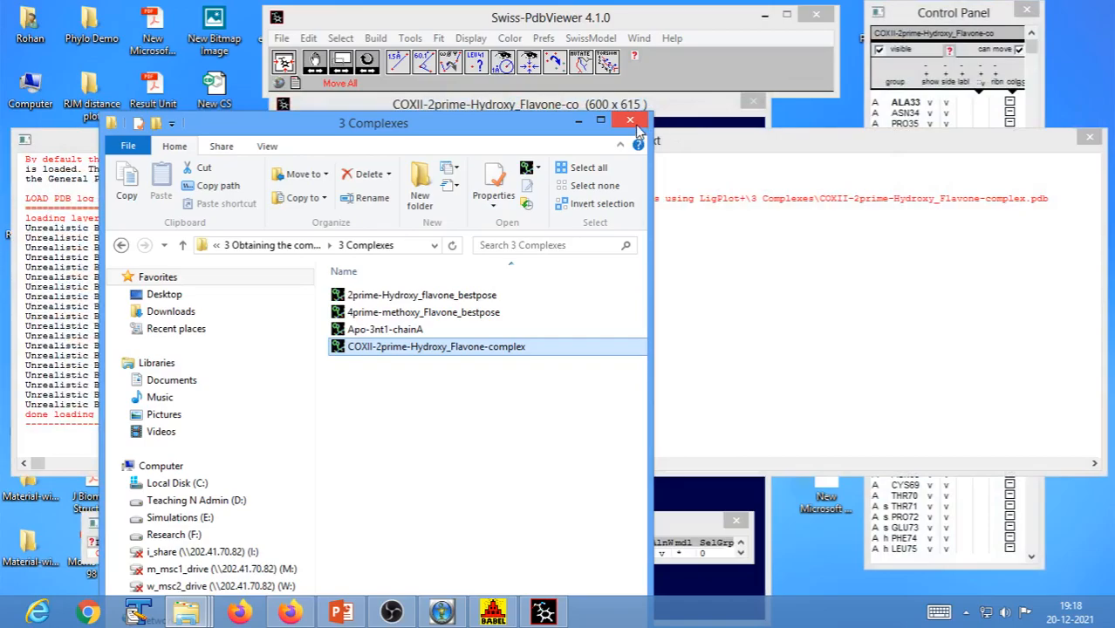
{"action": "left_click", "coordinate": [632, 122]}
{"action": "left_click", "coordinate": [1090, 139]}
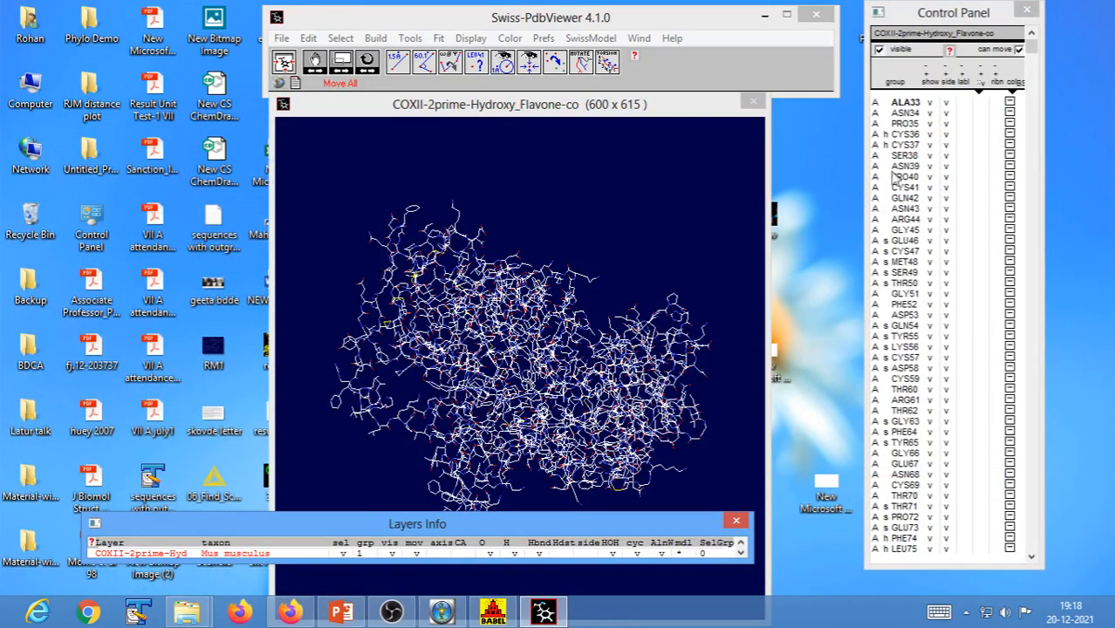
Display the protein as ribbons only with LIG1 shown, rotate the complex to inspect the ligand's position, and close Swiss-PdbViewer
{"action": "left_click", "coordinate": [932, 113]}
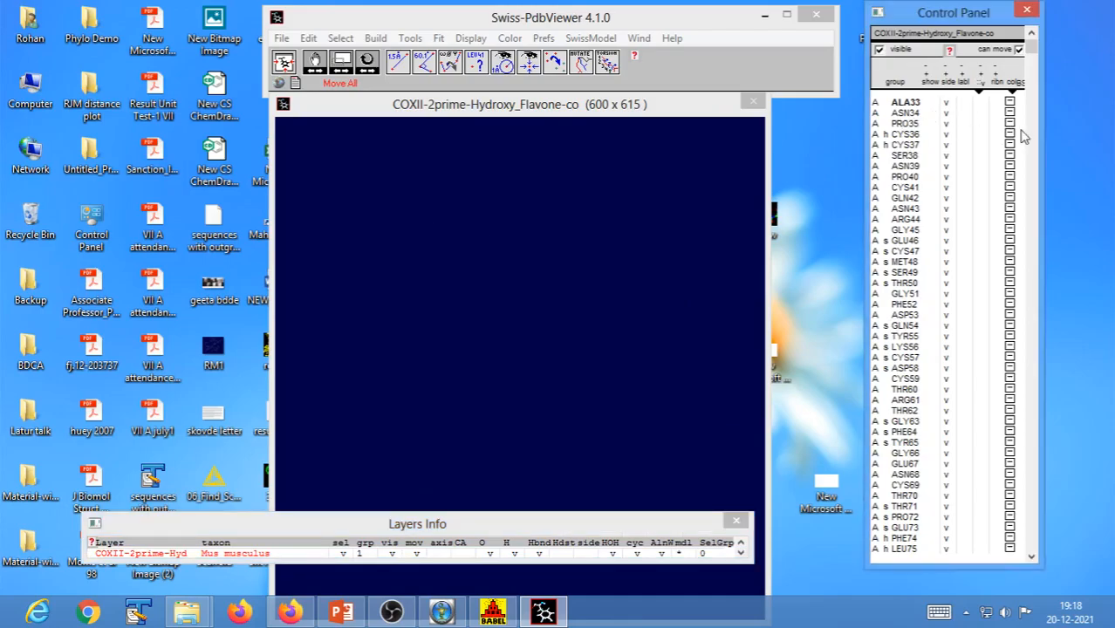
{"action": "left_click", "coordinate": [996, 102], "text": "shift"}
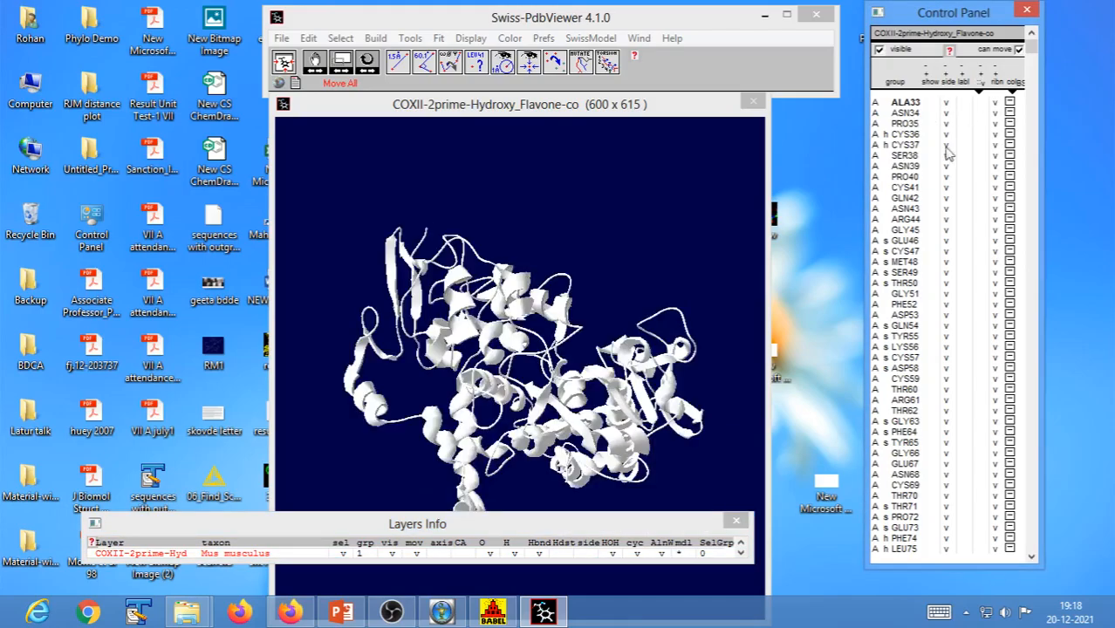
{"action": "left_click_drag", "start_coordinate": [509, 389], "coordinate": [568, 382]}
{"action": "left_click_drag", "start_coordinate": [1033, 47], "coordinate": [1064, 571]}
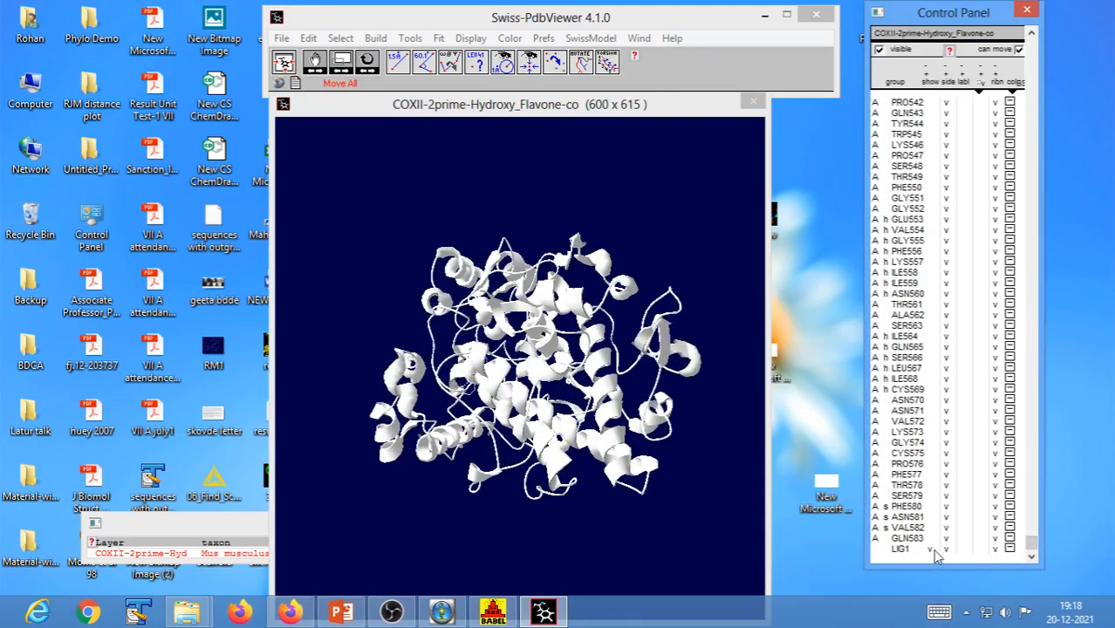
{"action": "left_click", "coordinate": [502, 515]}
{"action": "left_click_drag", "start_coordinate": [503, 515], "coordinate": [520, 474]}
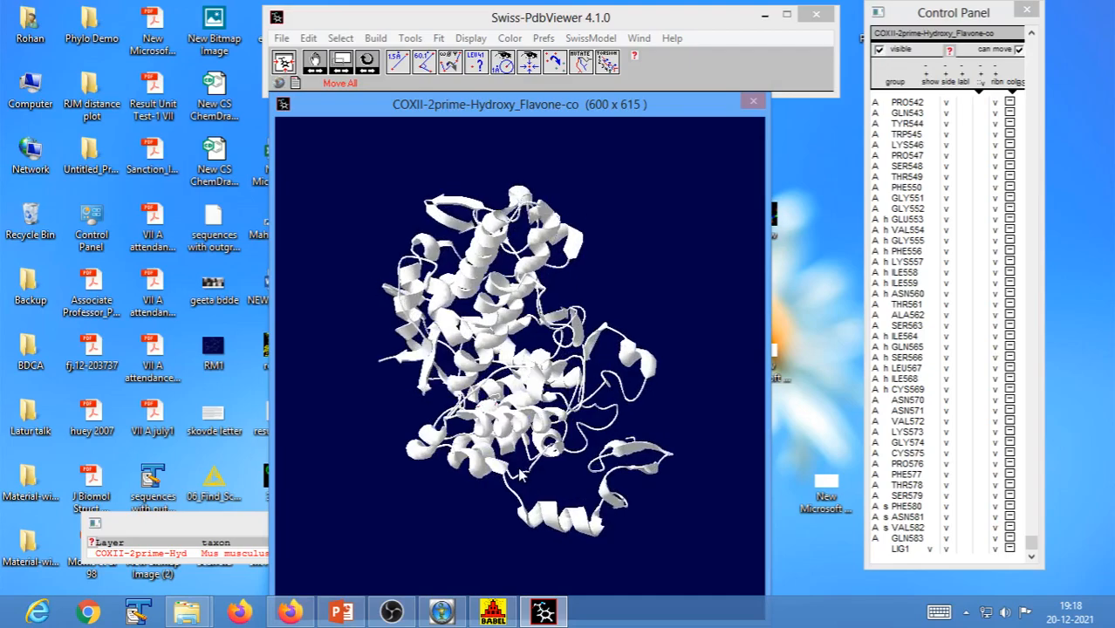
{"action": "left_click", "coordinate": [818, 16]}
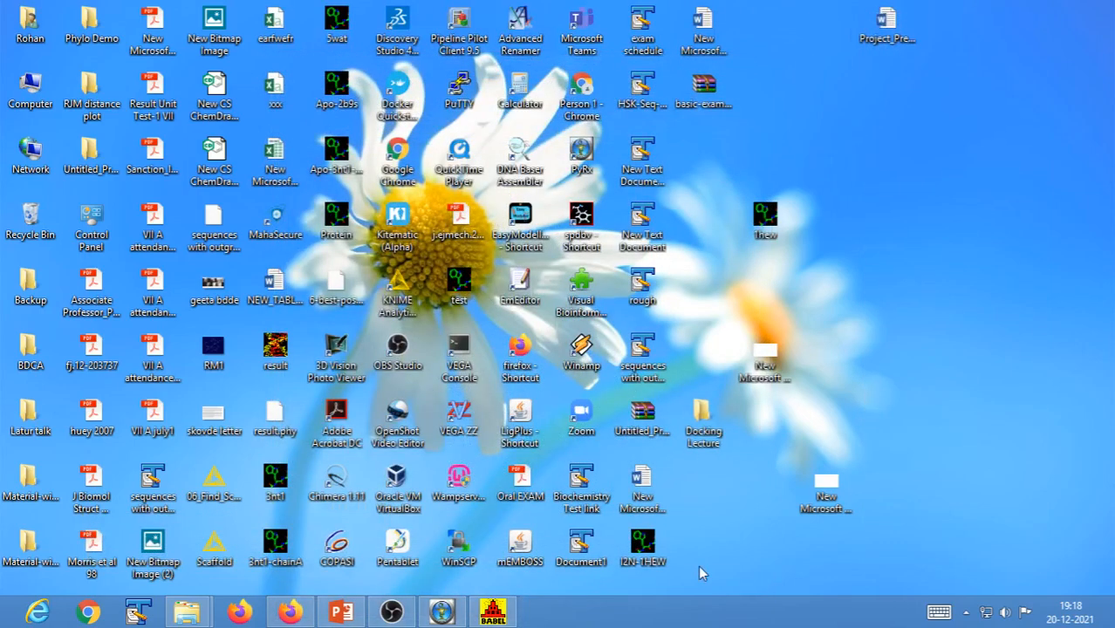
{"action": "mouse_move", "coordinate": [186, 615]}
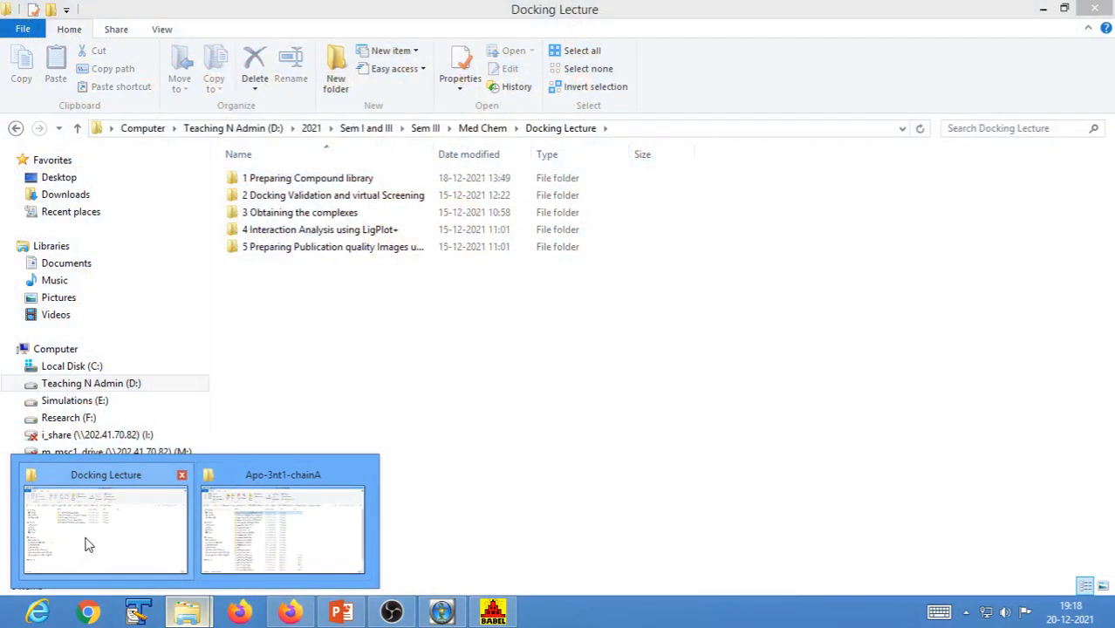
{"action": "left_click", "coordinate": [85, 540]}
{"action": "left_click", "coordinate": [303, 214]}
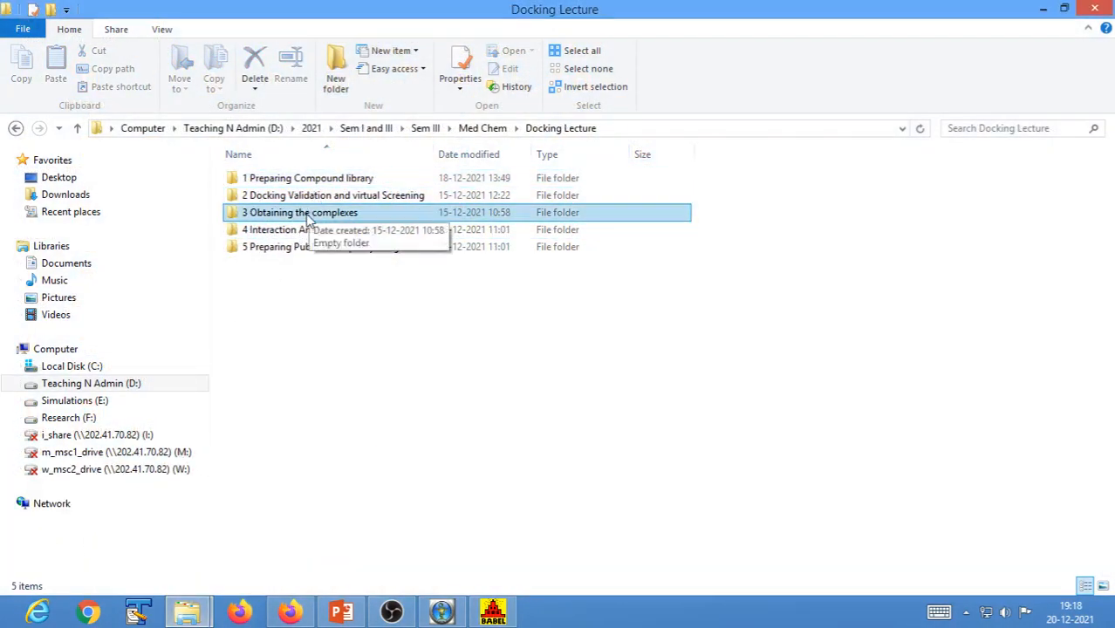
{"action": "double_click", "coordinate": [307, 216]}
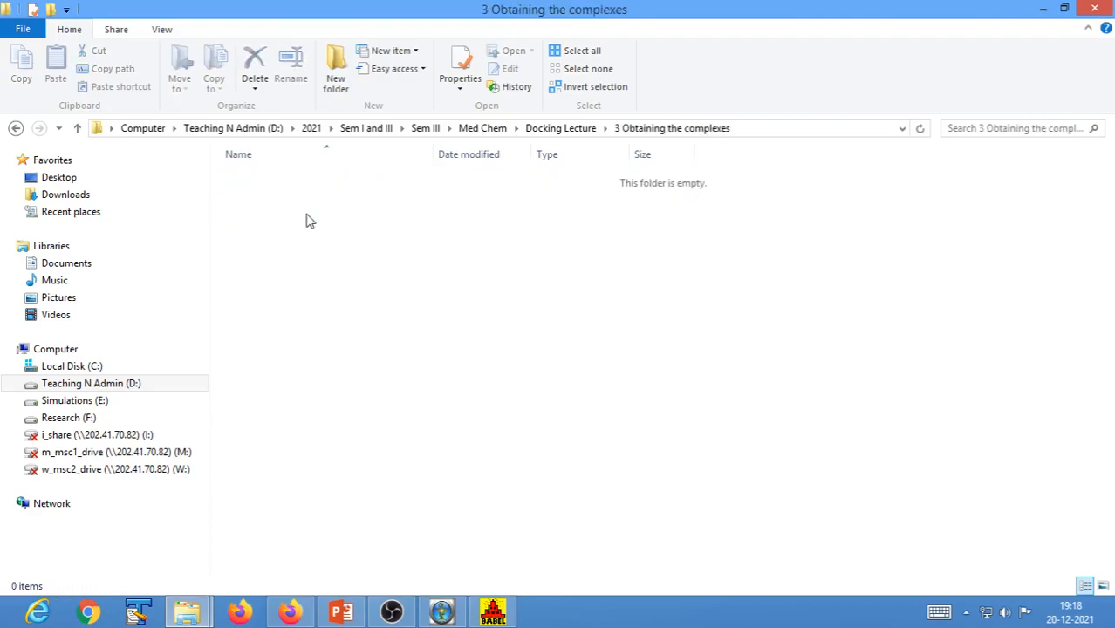
{"action": "left_click", "coordinate": [1089, 8]}
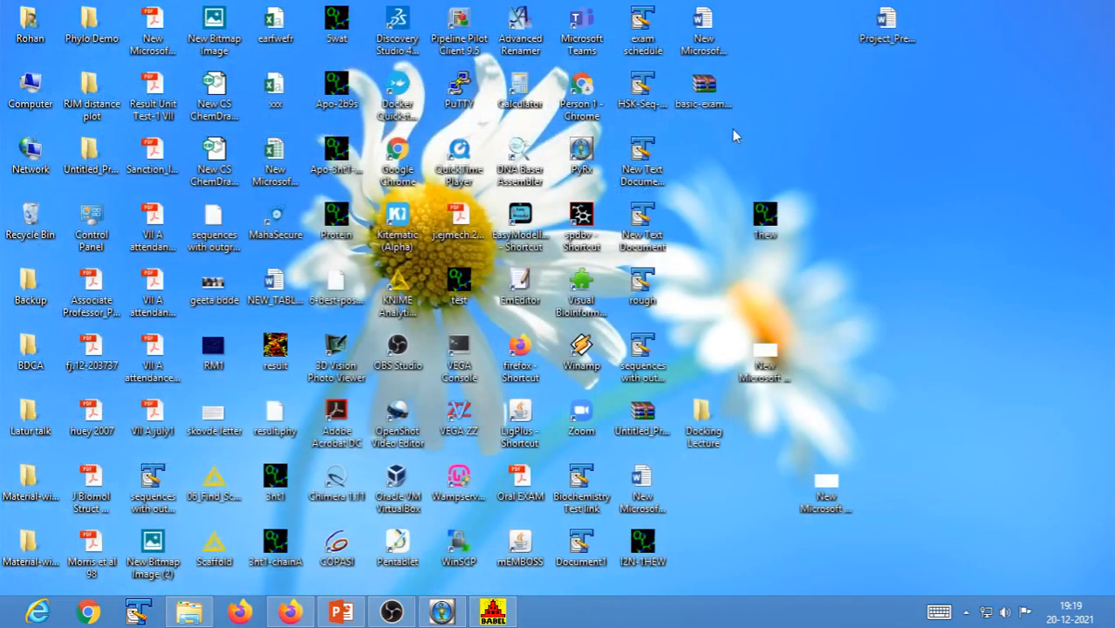
{"action": "left_click", "coordinate": [189, 611]}
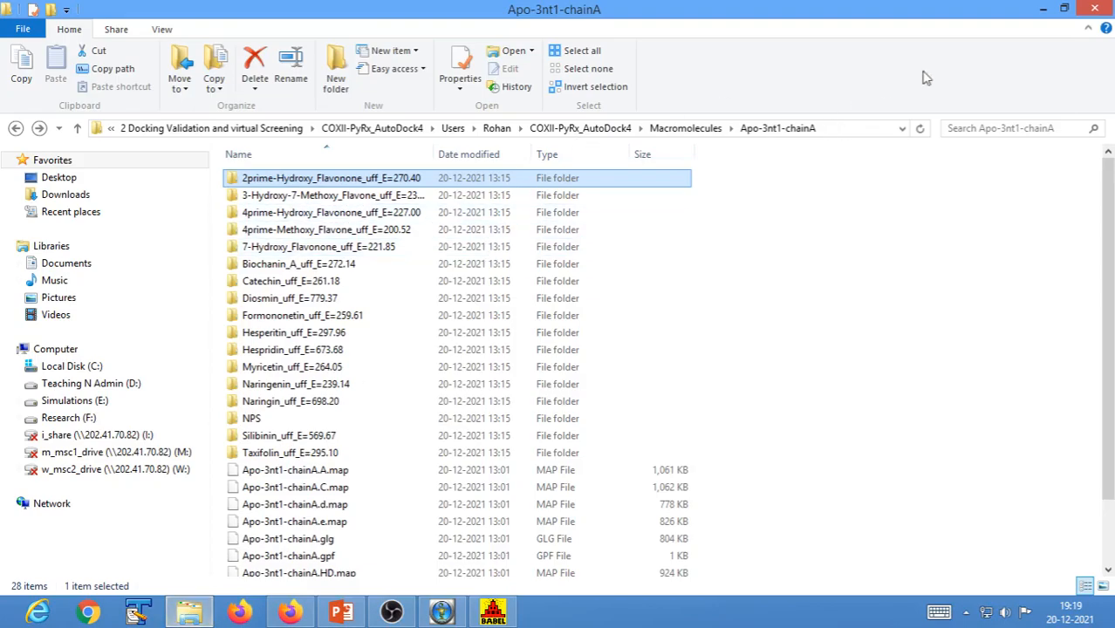
{"action": "left_click", "coordinate": [1096, 9]}
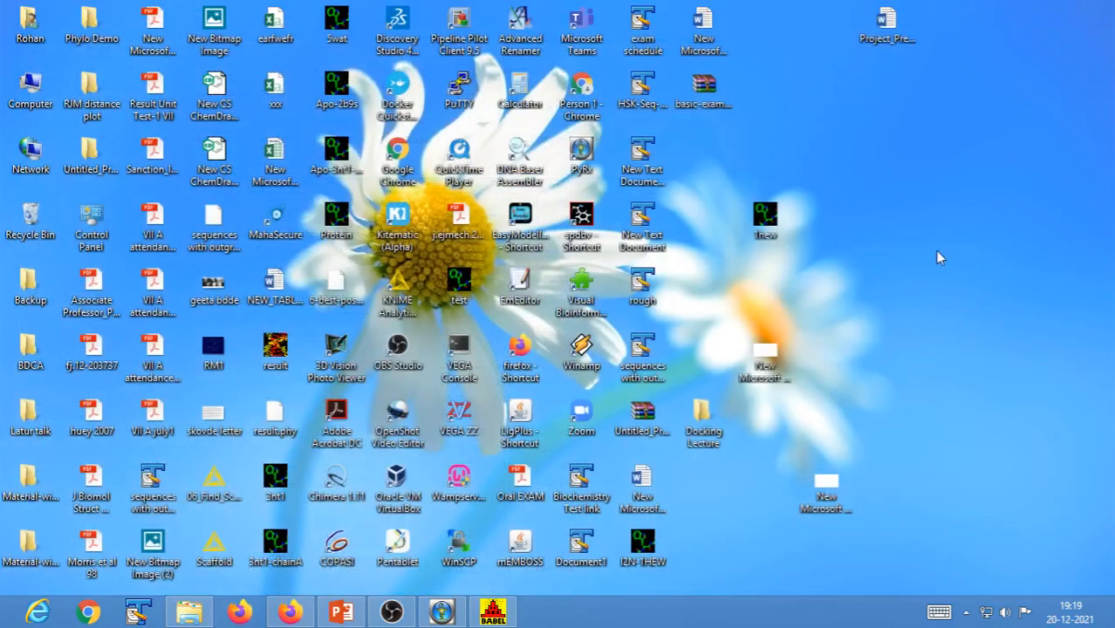
Open Apo-3nt1-chainA from Docking Lecture's 3 Complexes subfolder, inside the "3 Obtaining the complexes" folder, in TextPad
{"action": "double_click", "coordinate": [705, 427]}
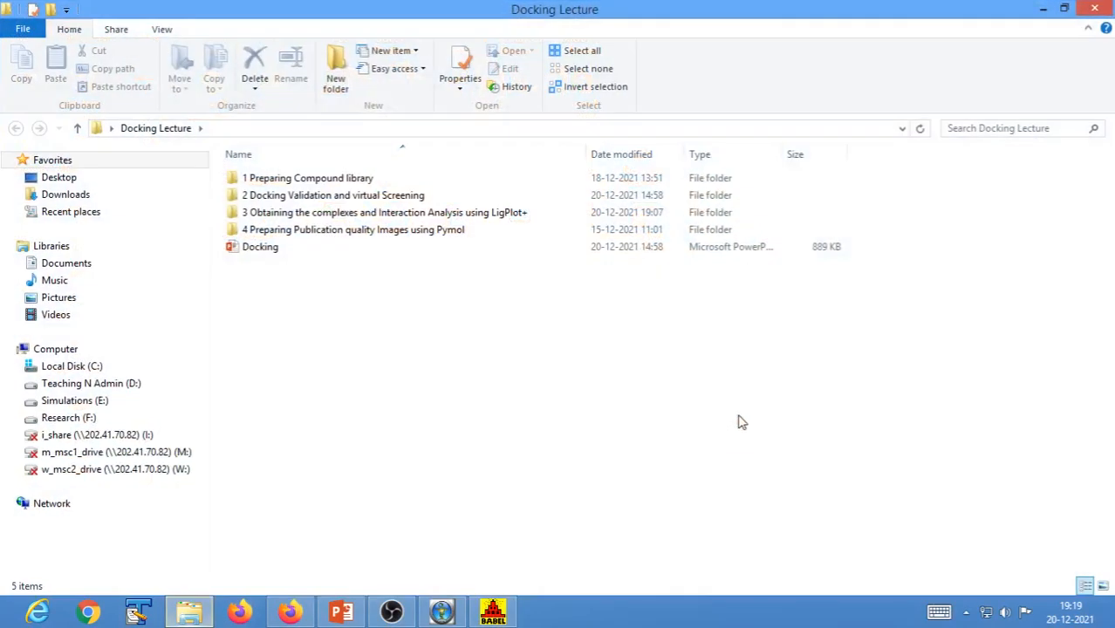
{"action": "double_click", "coordinate": [310, 214]}
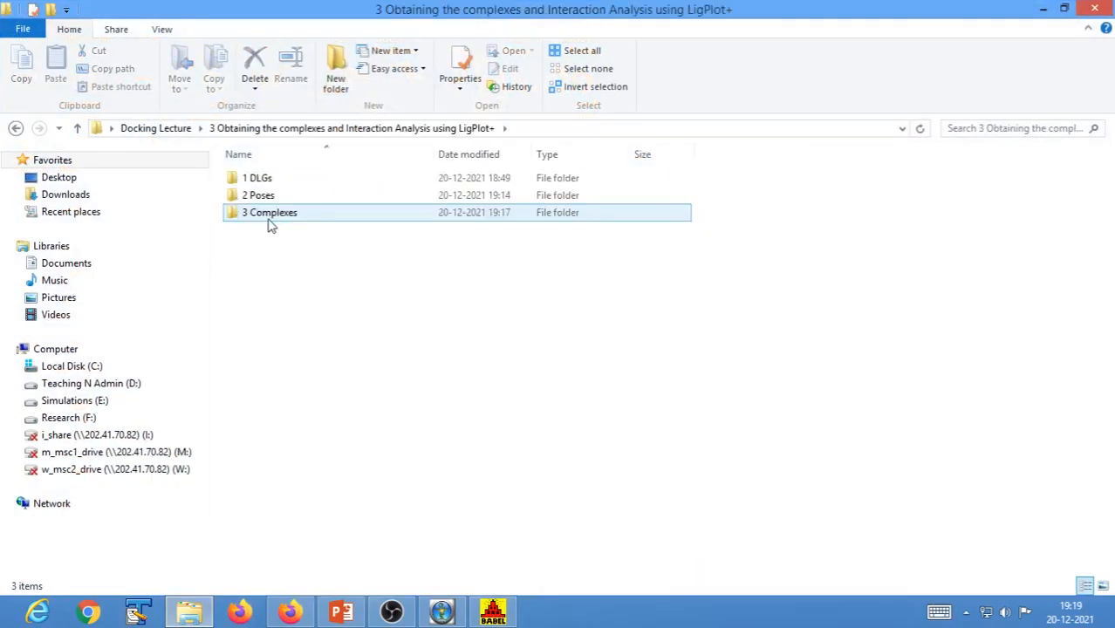
{"action": "double_click", "coordinate": [271, 224]}
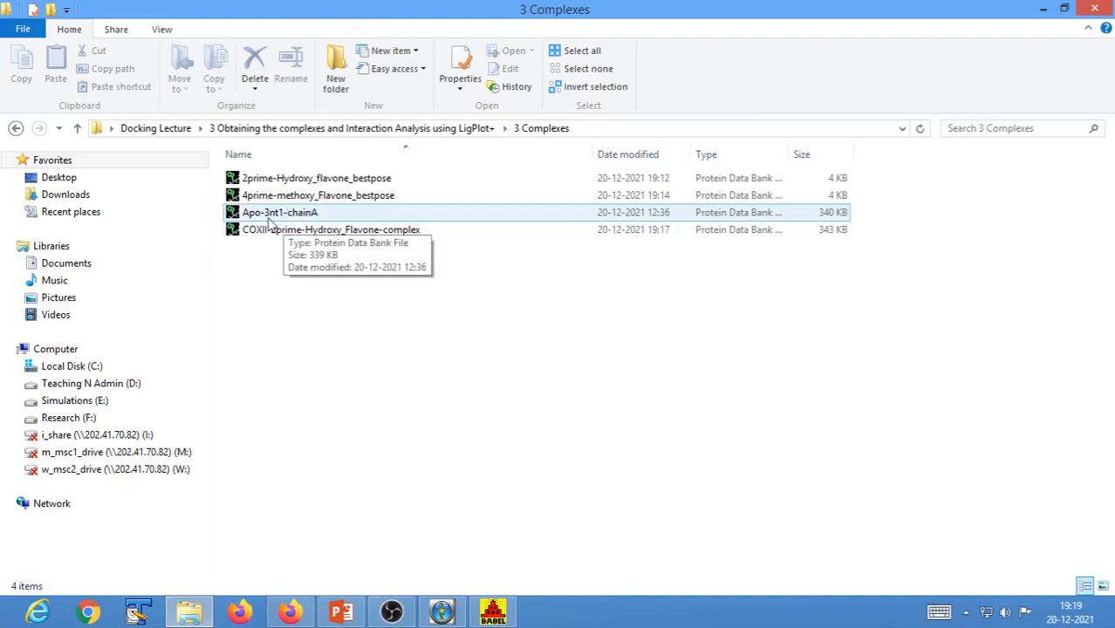
{"action": "left_click", "coordinate": [278, 217]}
{"action": "right_click", "coordinate": [278, 218]}
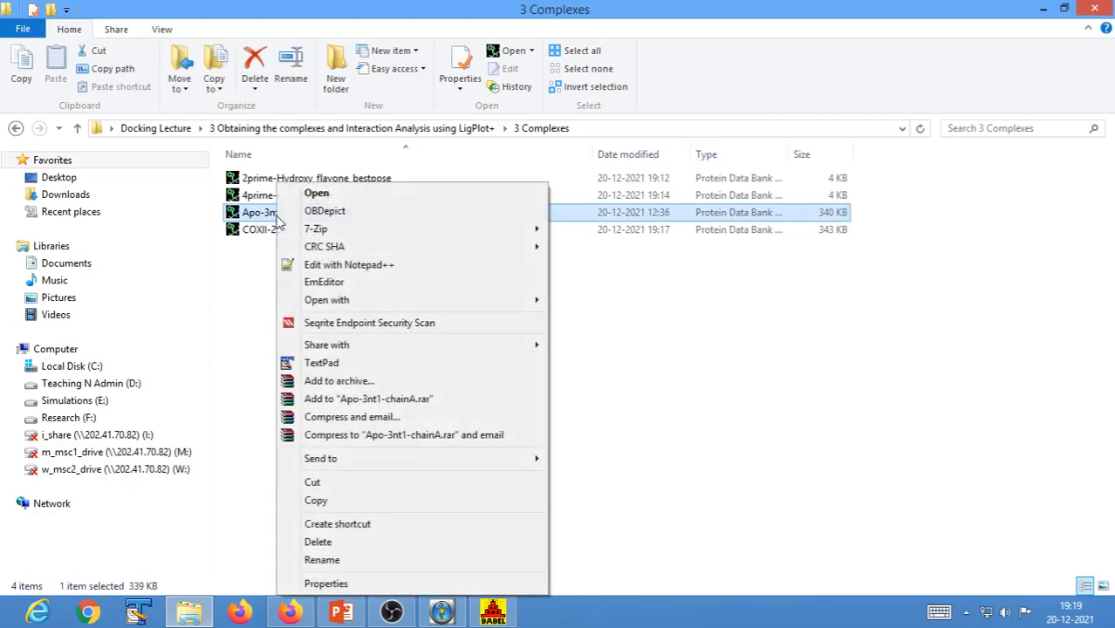
{"action": "left_click", "coordinate": [323, 362]}
Insert a TER line followed by an empty line after atom 4474, before END, save Apo-3nt1-chainA.pdb and close TextPad
{"action": "scroll", "coordinate": [322, 365], "scroll_direction": "down", "scroll_amount": 20}
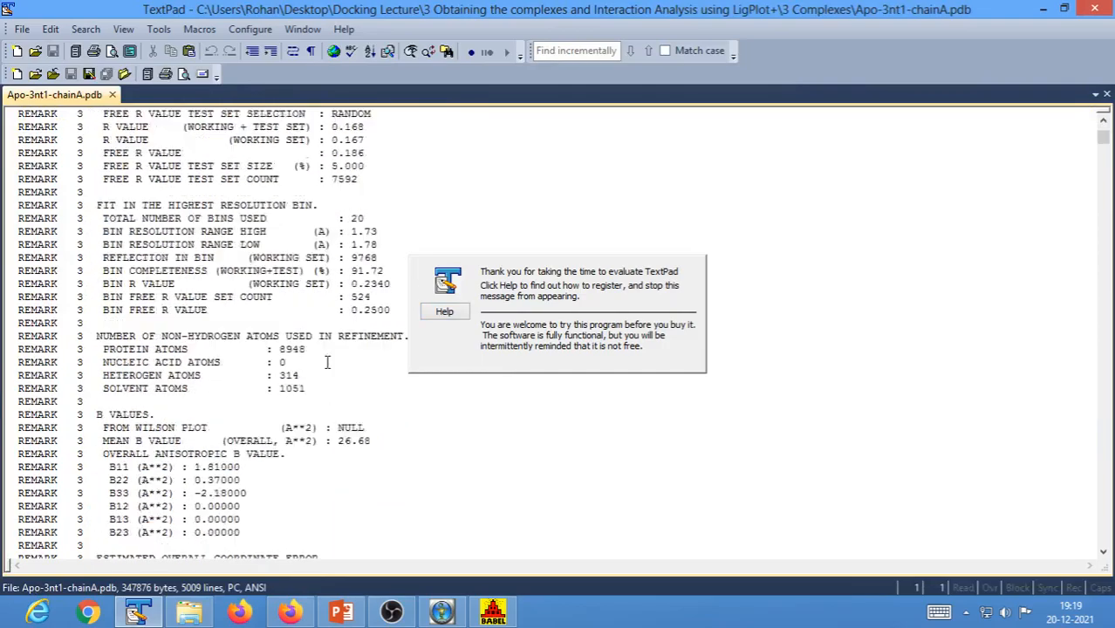
{"action": "left_click_drag", "start_coordinate": [1104, 140], "coordinate": [1104, 538]}
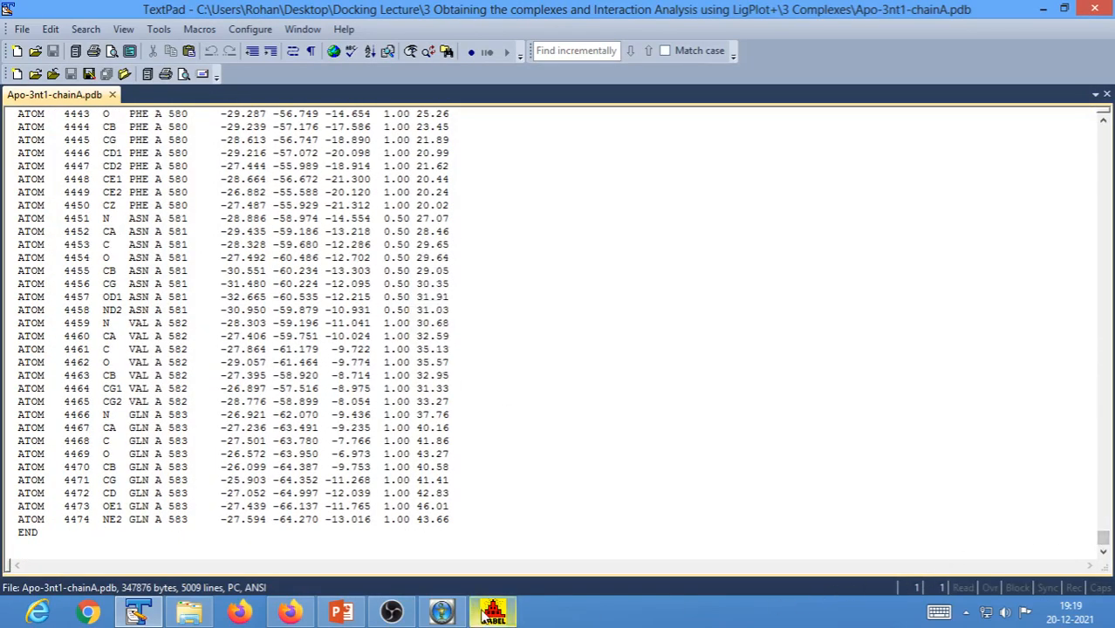
{"action": "left_click", "coordinate": [455, 521]}
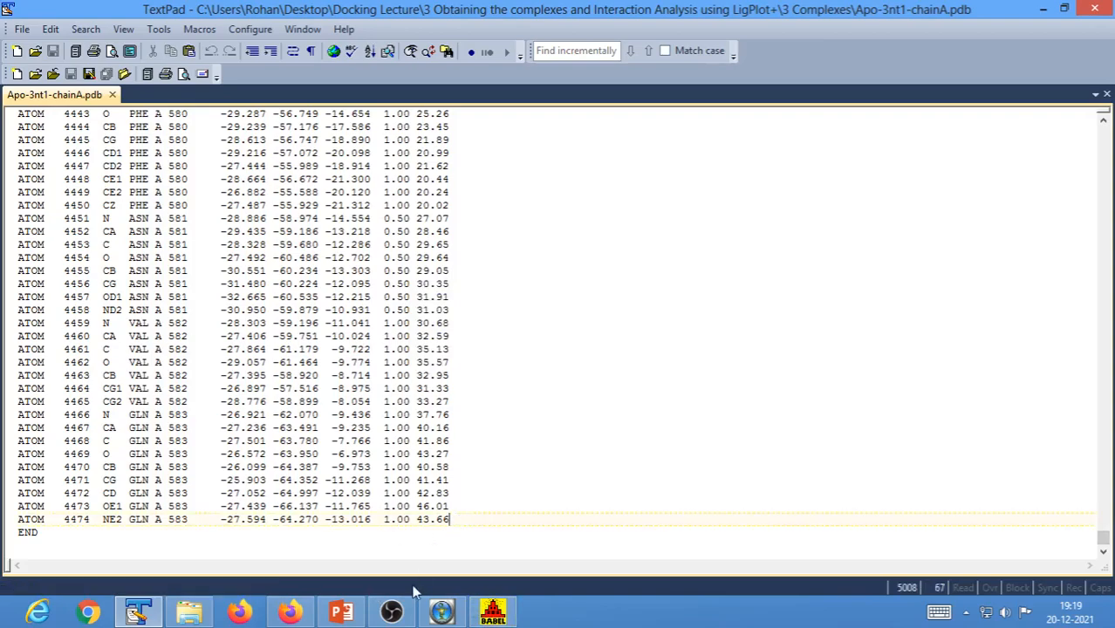
{"action": "key", "text": "Return"}
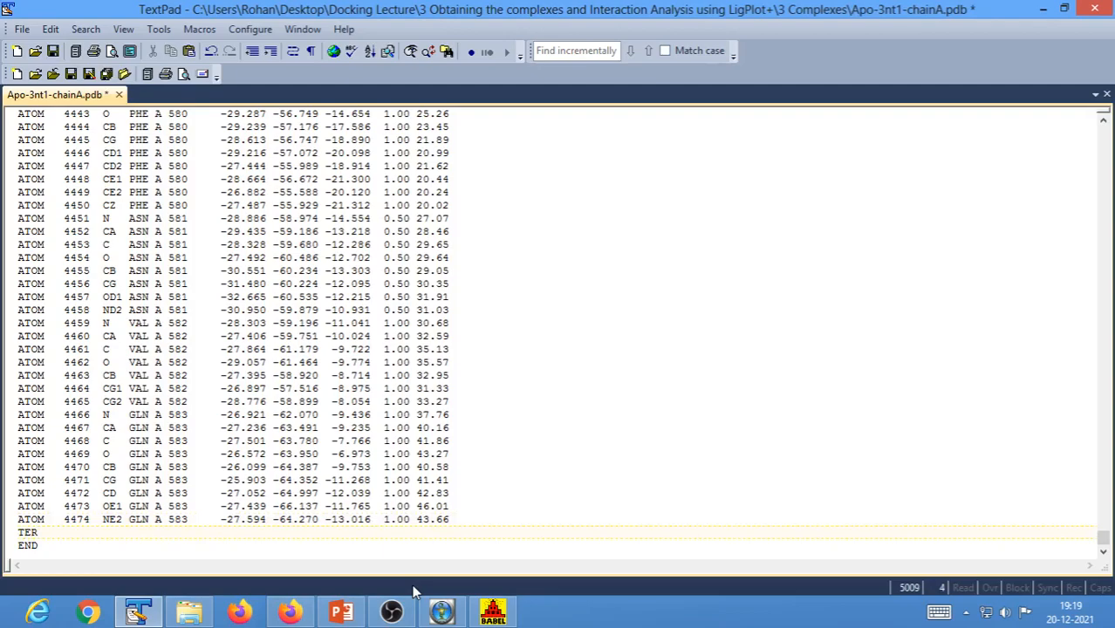
{"action": "type", "text": "TER"}
{"action": "key", "text": "Return"}
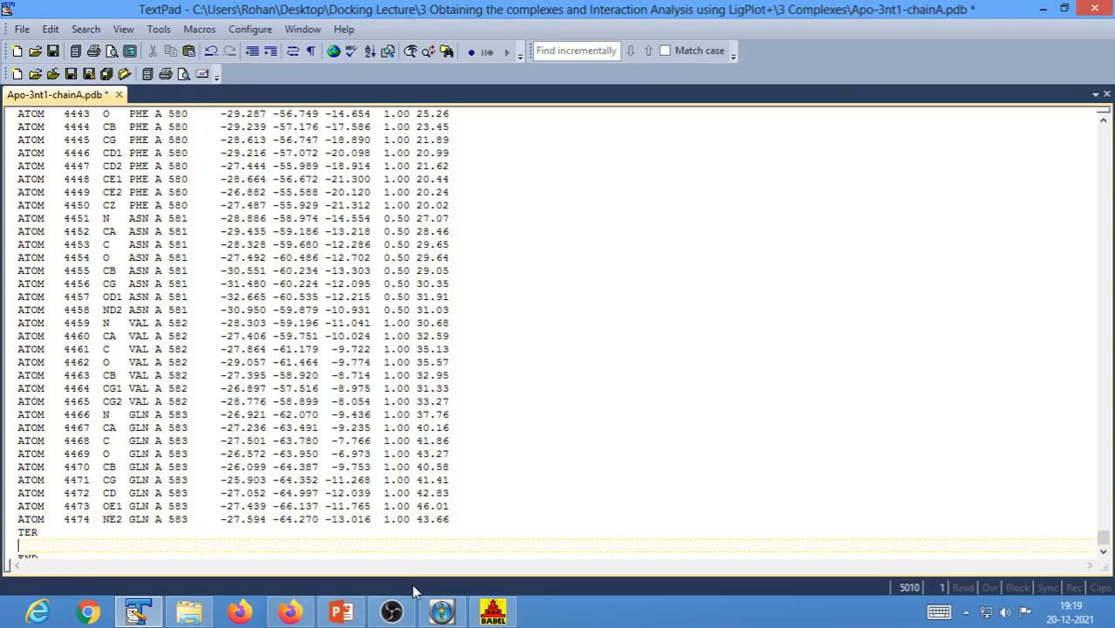
{"action": "left_click", "coordinate": [54, 54]}
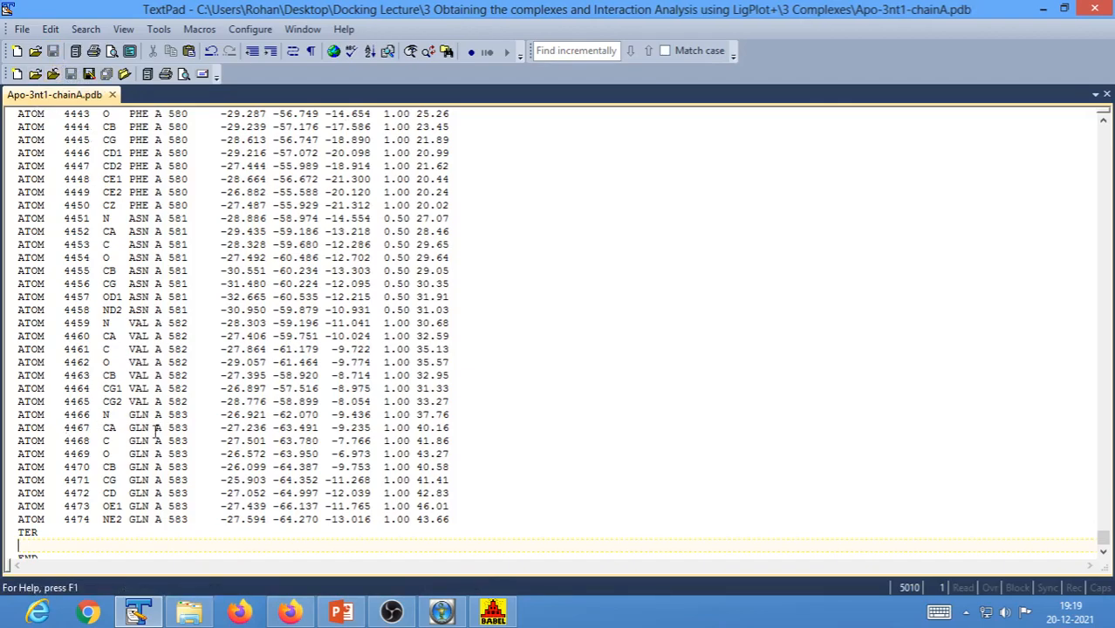
{"action": "left_click", "coordinate": [1095, 8]}
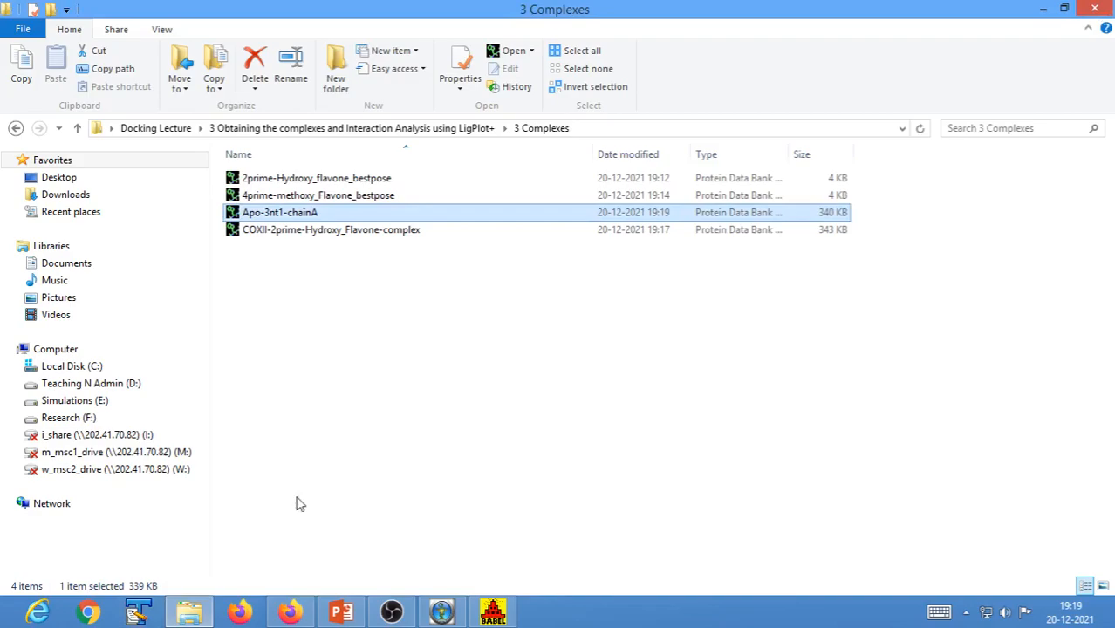
Reopen Apo-3nt1-chainA in TextPad and place the cursor on the empty line between TER and END
{"action": "left_click", "coordinate": [391, 335]}
{"action": "right_click", "coordinate": [292, 218]}
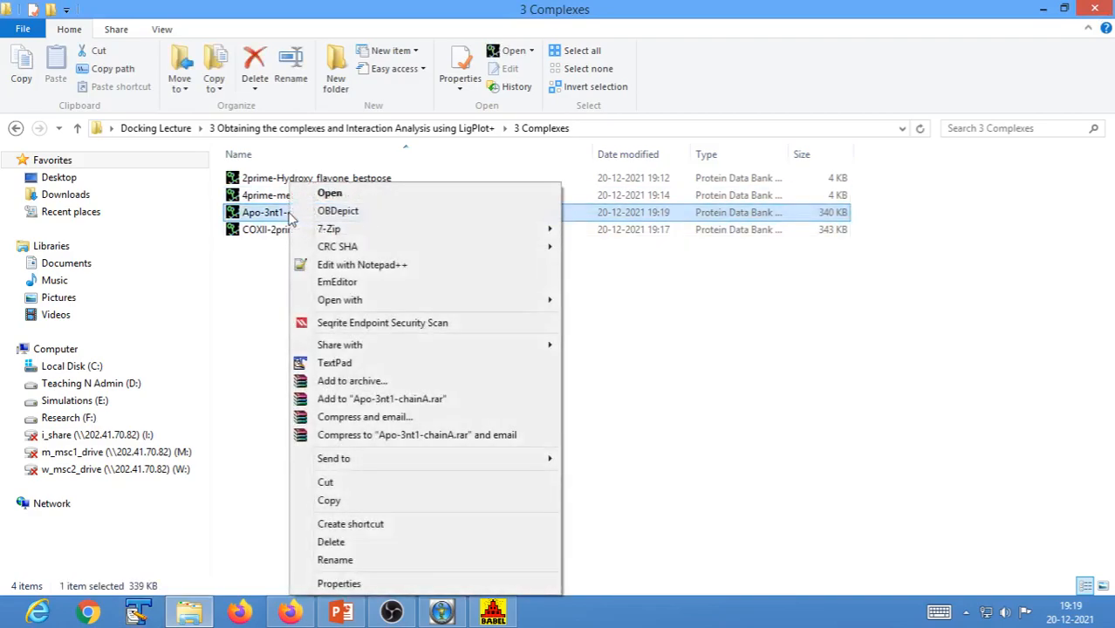
{"action": "left_click", "coordinate": [336, 363]}
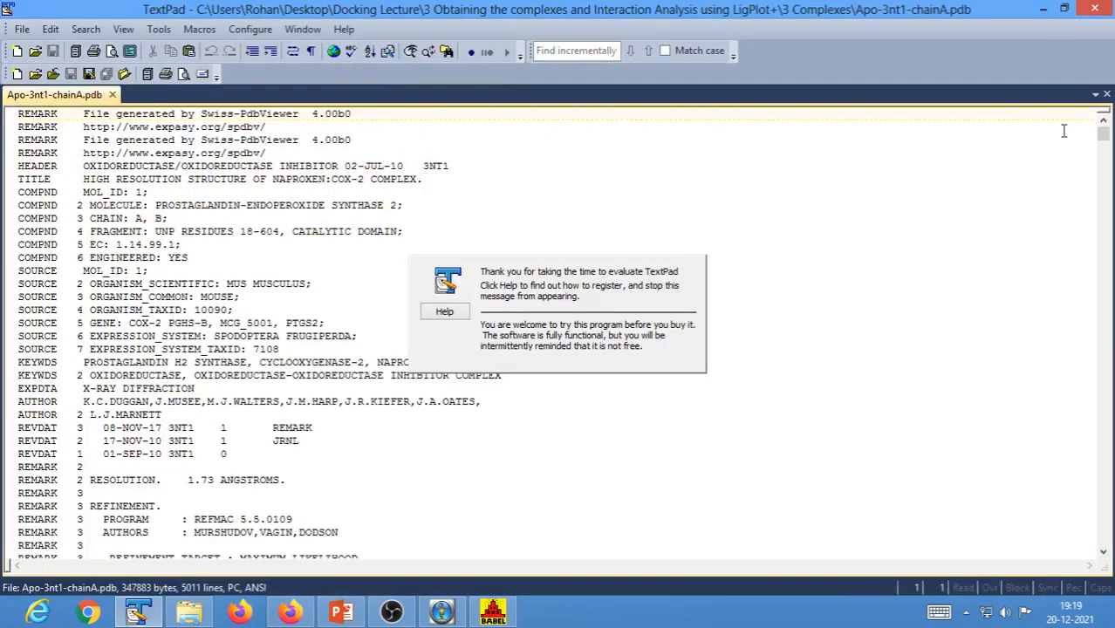
{"action": "left_click_drag", "start_coordinate": [1103, 133], "coordinate": [1108, 559]}
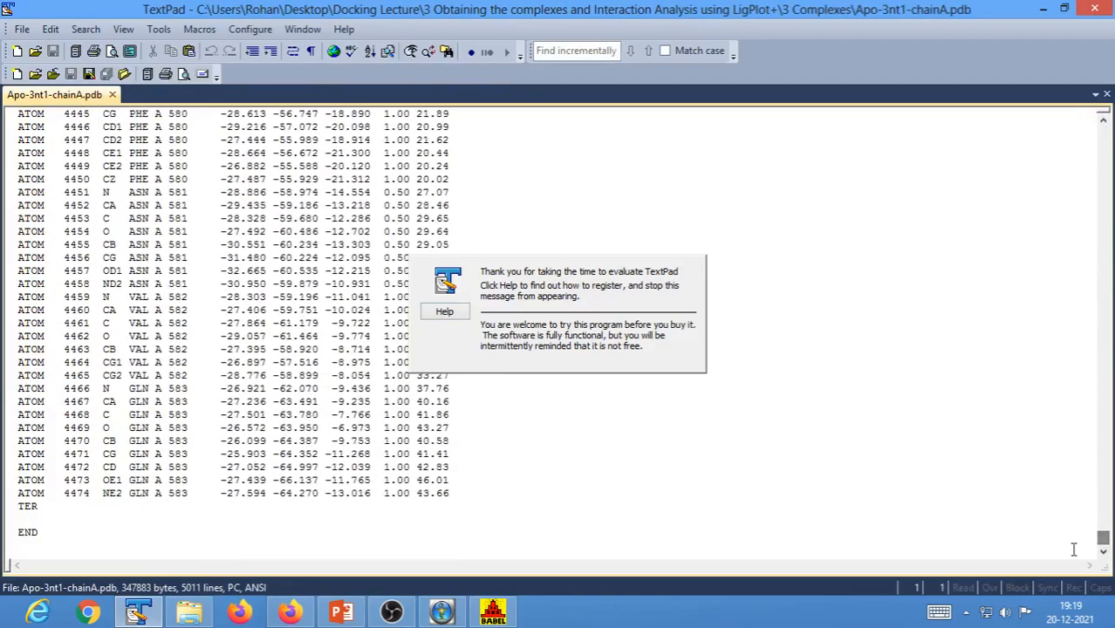
{"action": "left_click", "coordinate": [40, 518]}
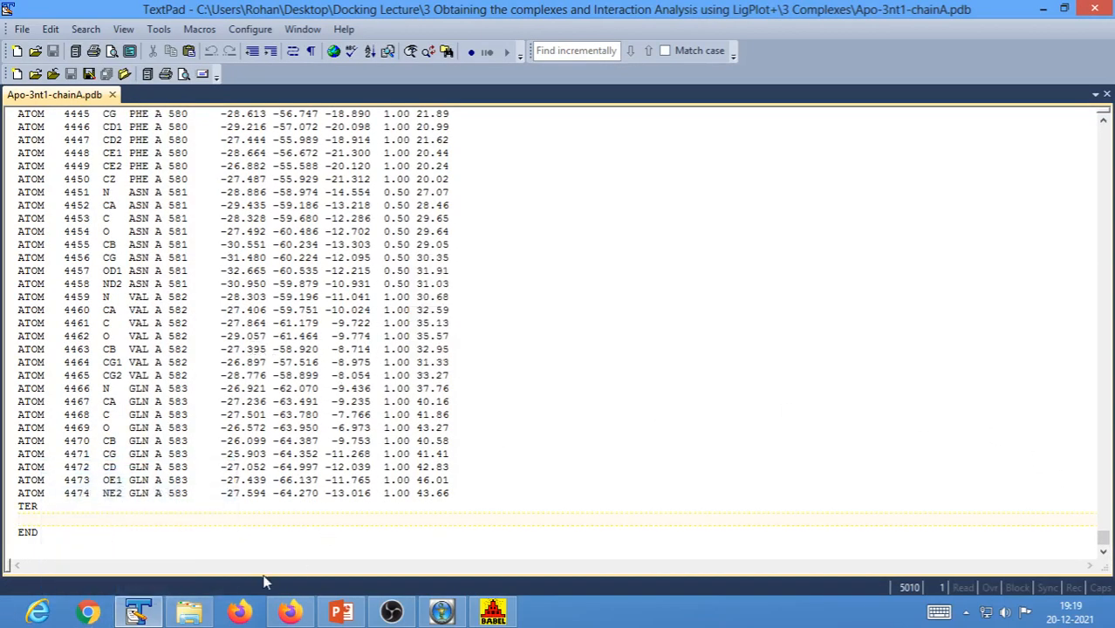
Open 4prime-methoxy_Flavone_bestpose in TextPad and copy its lines from the first HETATM record through the MASTER record
{"action": "left_click", "coordinate": [189, 611]}
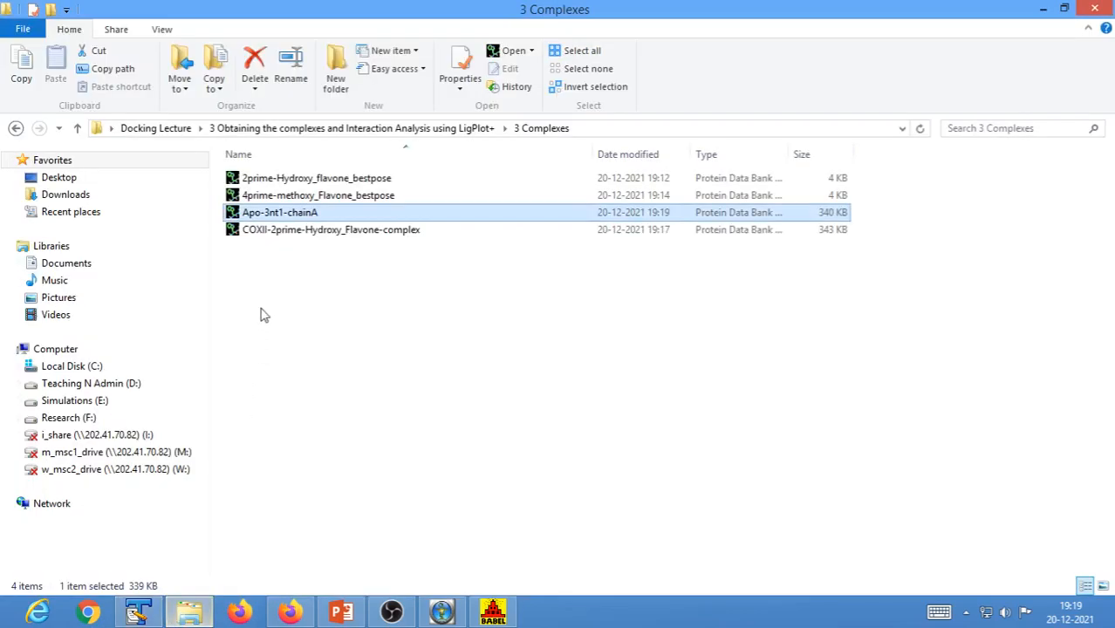
{"action": "right_click", "coordinate": [316, 197]}
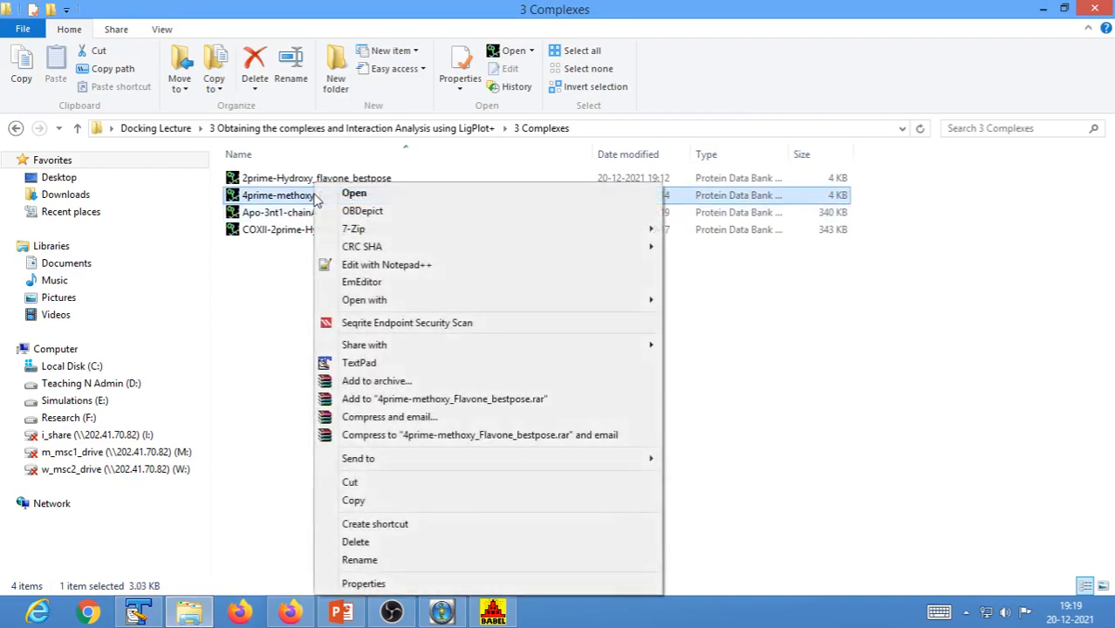
{"action": "left_click", "coordinate": [362, 362]}
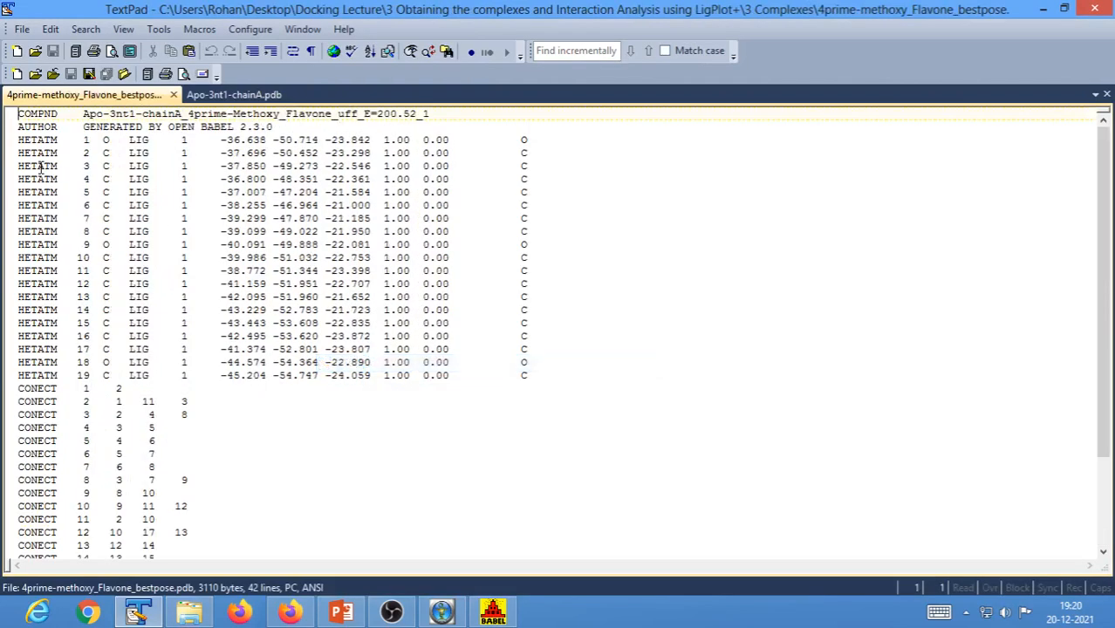
{"action": "left_click_drag", "start_coordinate": [22, 139], "coordinate": [479, 447]}
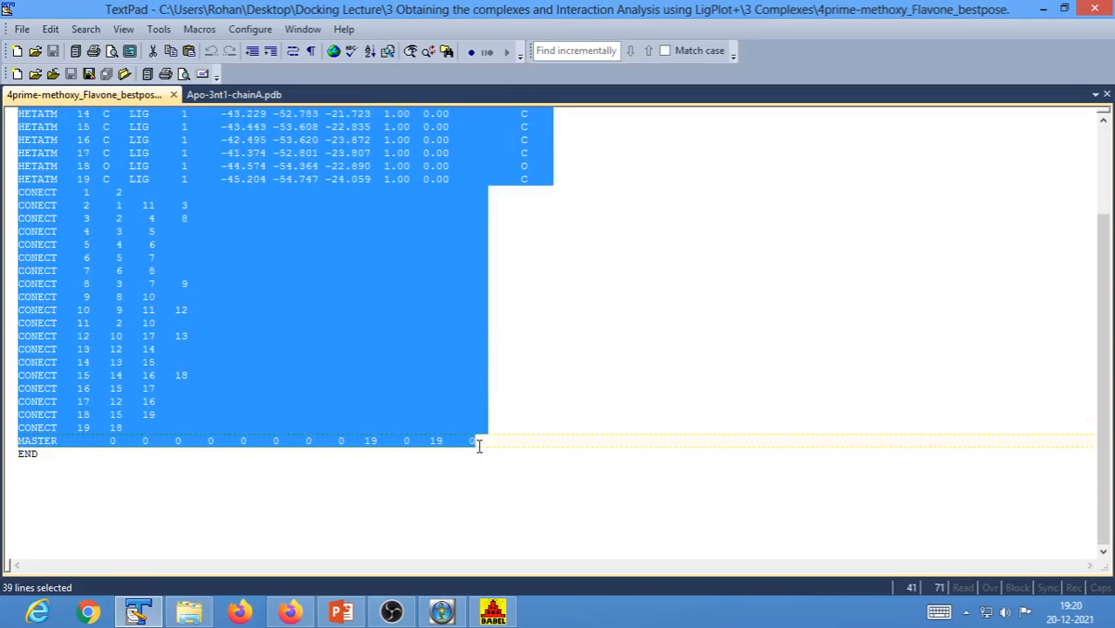
{"action": "right_click", "coordinate": [186, 206]}
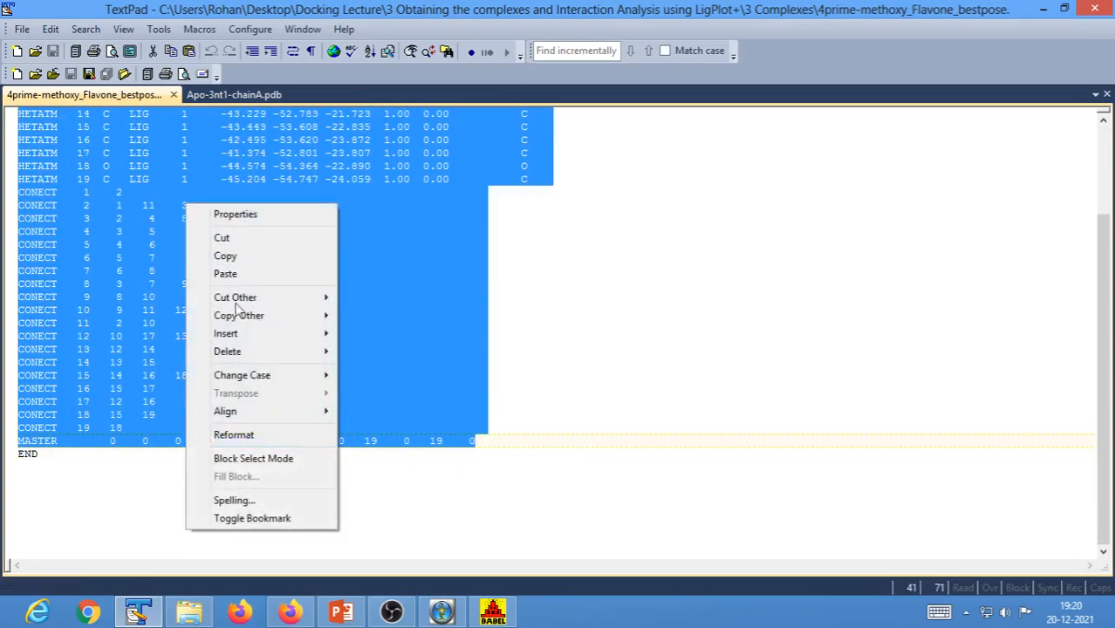
{"action": "left_click", "coordinate": [237, 255]}
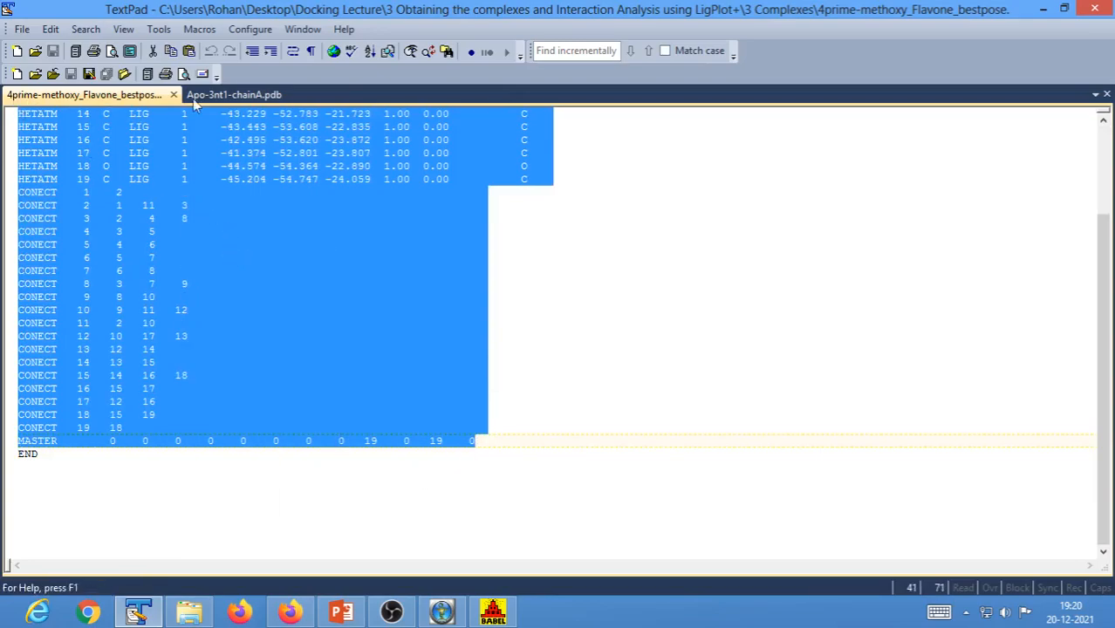
Paste the copied ligand records into Apo-3nt1-chainA.pdb between TER and END, and look over the merged file
{"action": "left_click", "coordinate": [231, 96]}
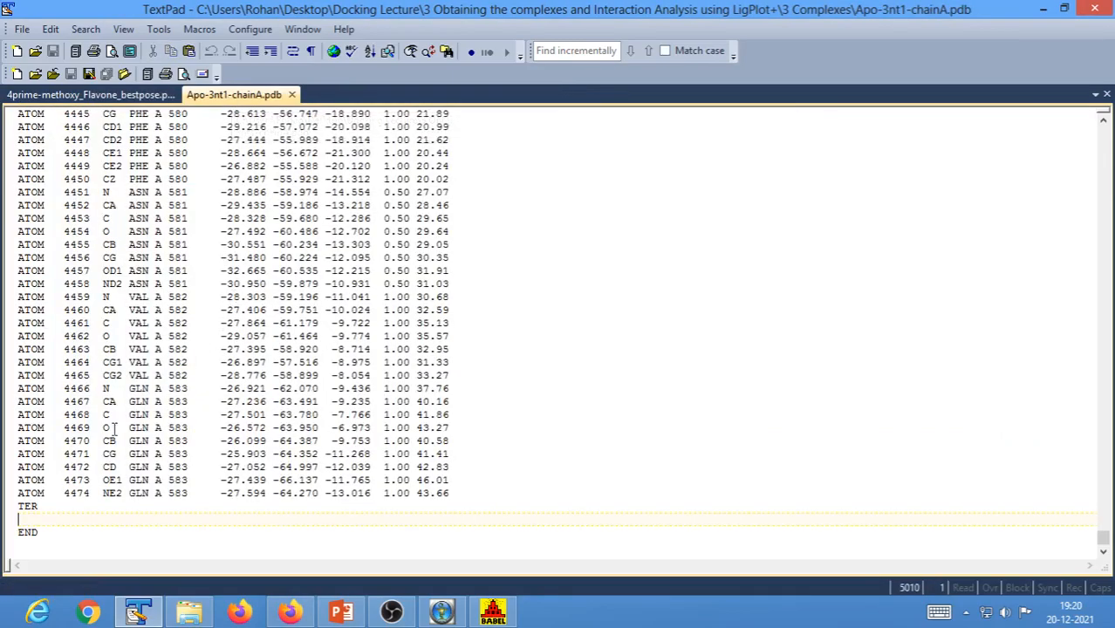
{"action": "right_click", "coordinate": [30, 519]}
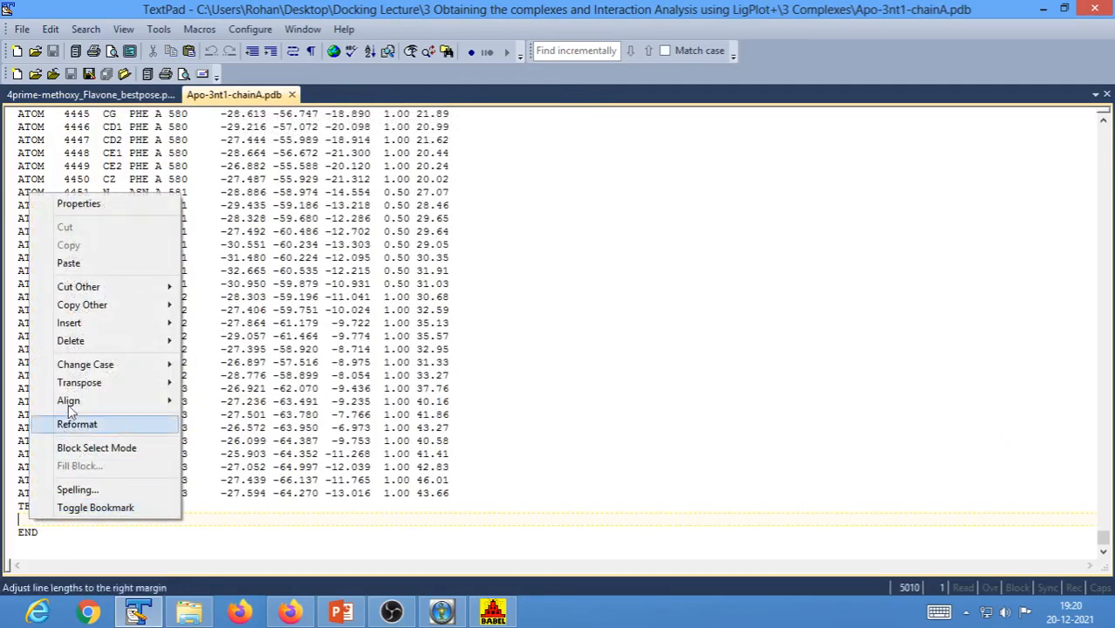
{"action": "left_click", "coordinate": [68, 261]}
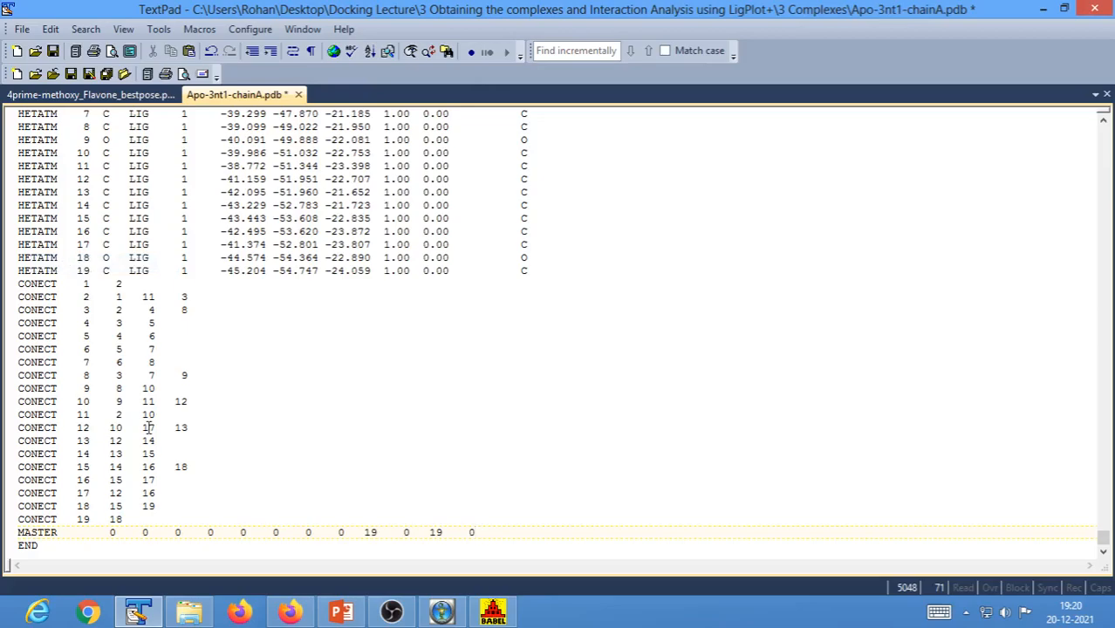
{"action": "scroll", "coordinate": [148, 428], "scroll_direction": "up", "scroll_amount": 20}
{"action": "scroll", "coordinate": [138, 435], "scroll_direction": "up", "scroll_amount": 20}
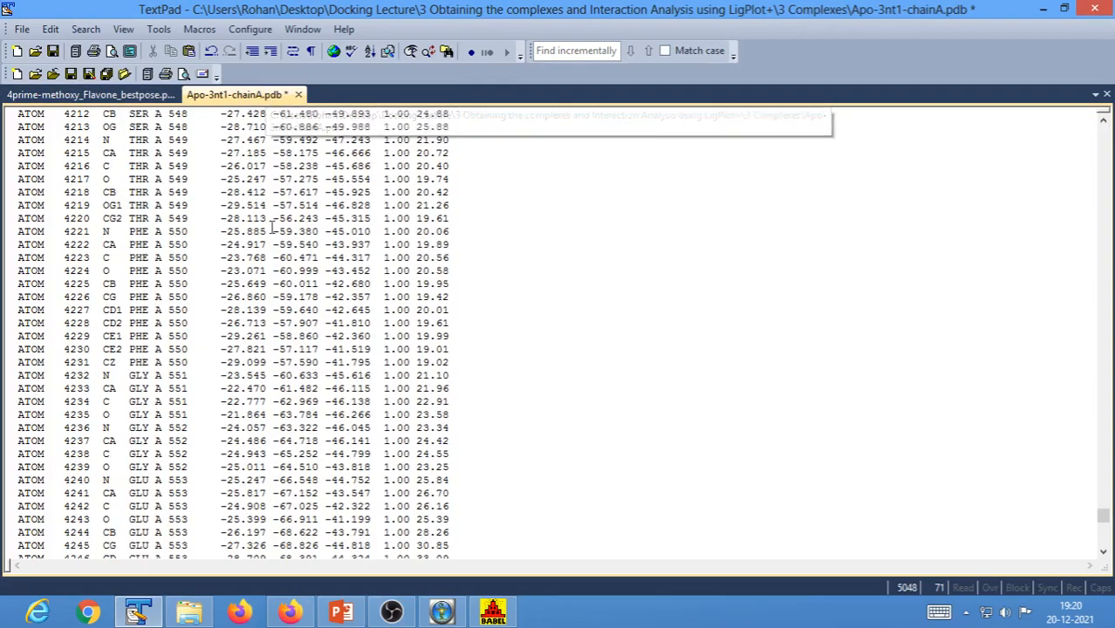
Save the merged file under the new name COXII-4prime-methoxy_Flavone-complex.pdb in the 3 Complexes folder
{"action": "left_click", "coordinate": [21, 30]}
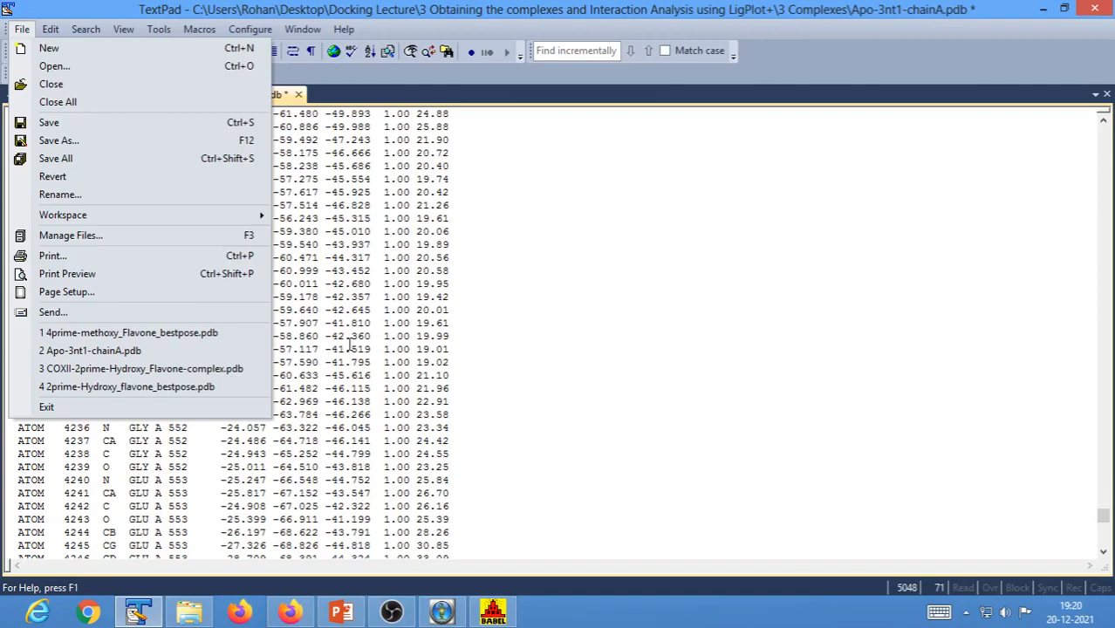
{"action": "left_click", "coordinate": [60, 147]}
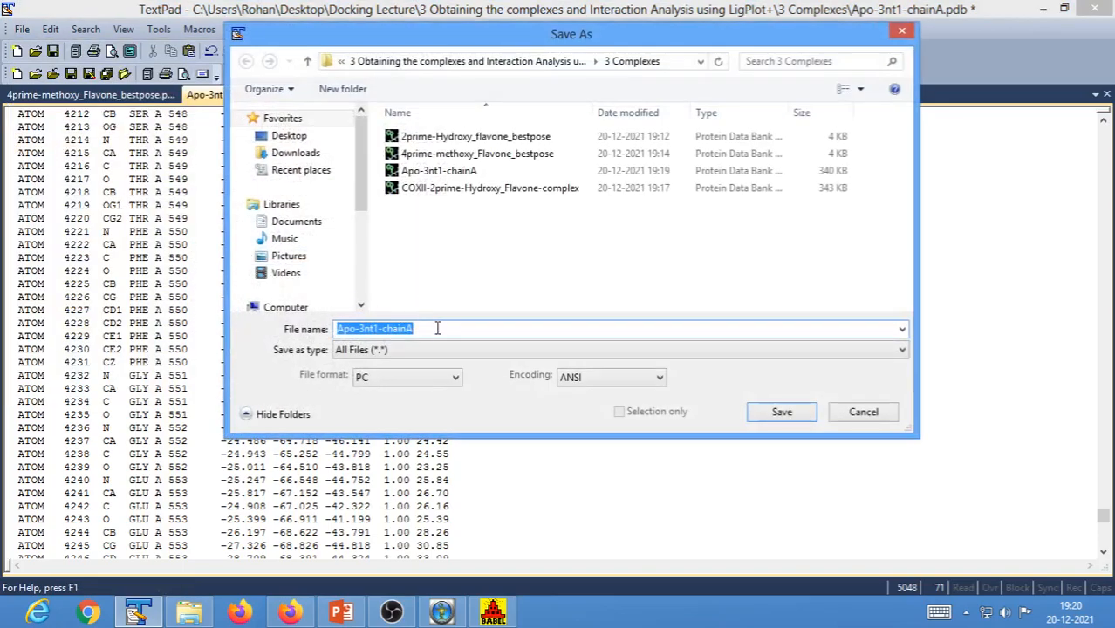
{"action": "key", "text": "BackSpace"}
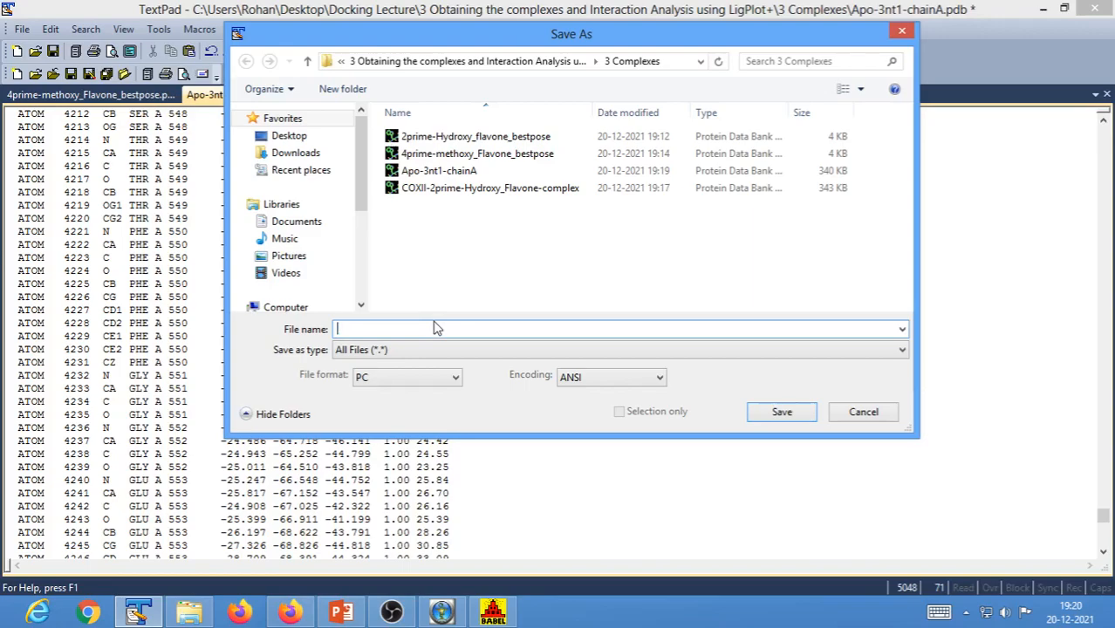
{"action": "type", "text": "COX"}
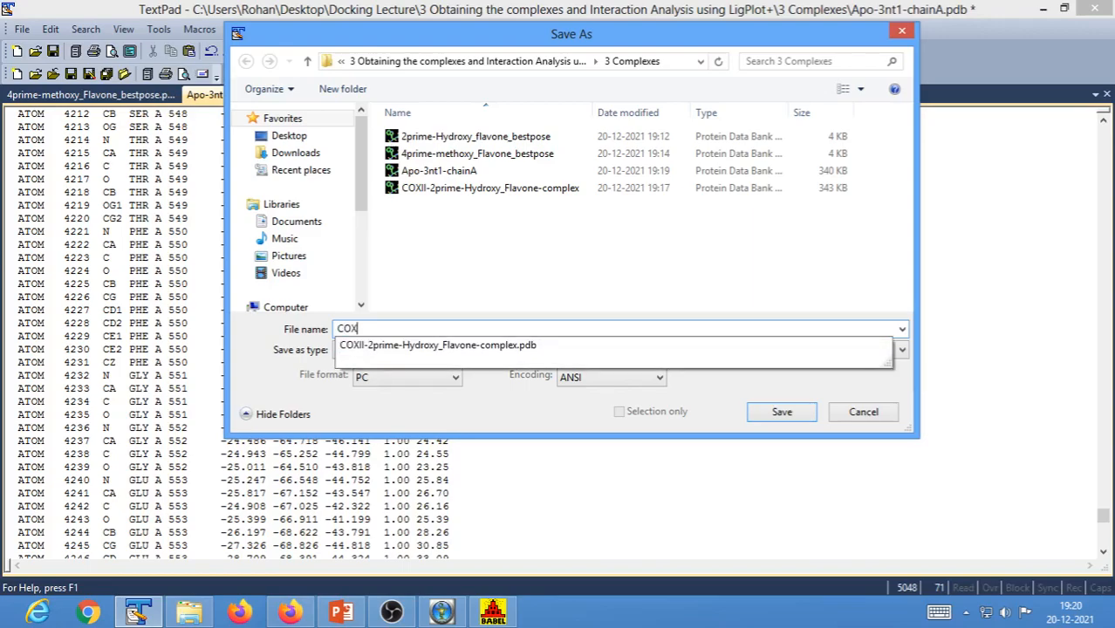
{"action": "key", "text": "Down"}
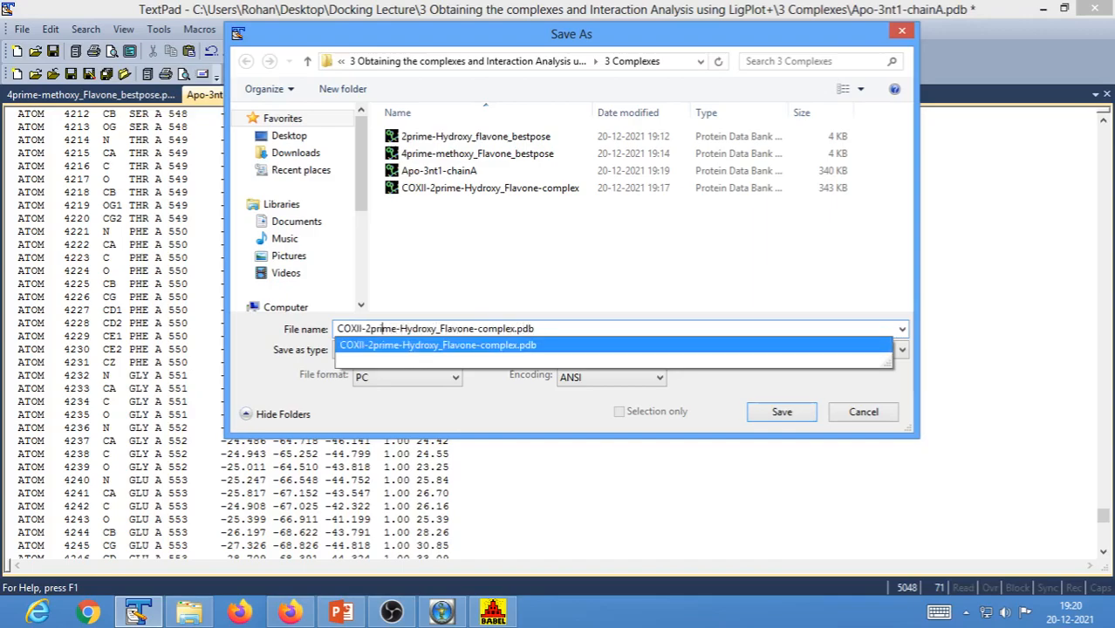
{"action": "key", "text": "BackSpace"}
{"action": "type", "text": "4"}
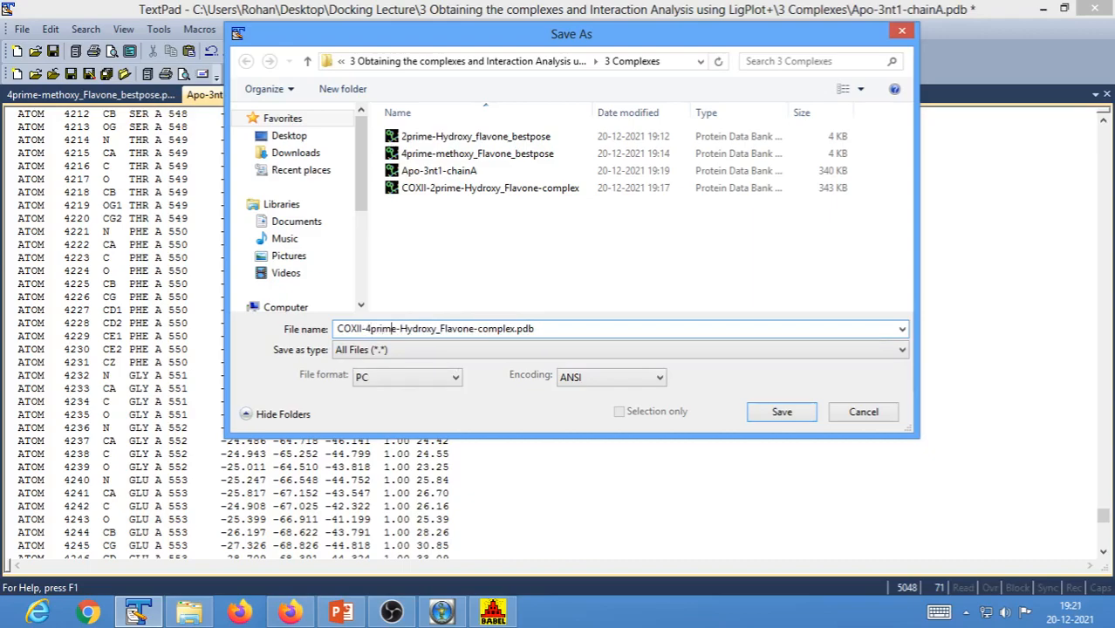
{"action": "key", "text": "Right"}
{"action": "key", "text": "Right"}
{"action": "key", "text": "Delete"}
{"action": "key", "text": "Delete"}
{"action": "key", "text": "Delete"}
{"action": "key", "text": "Delete"}
{"action": "key", "text": "Delete"}
{"action": "key", "text": "Delete"}
{"action": "key", "text": "Delete"}
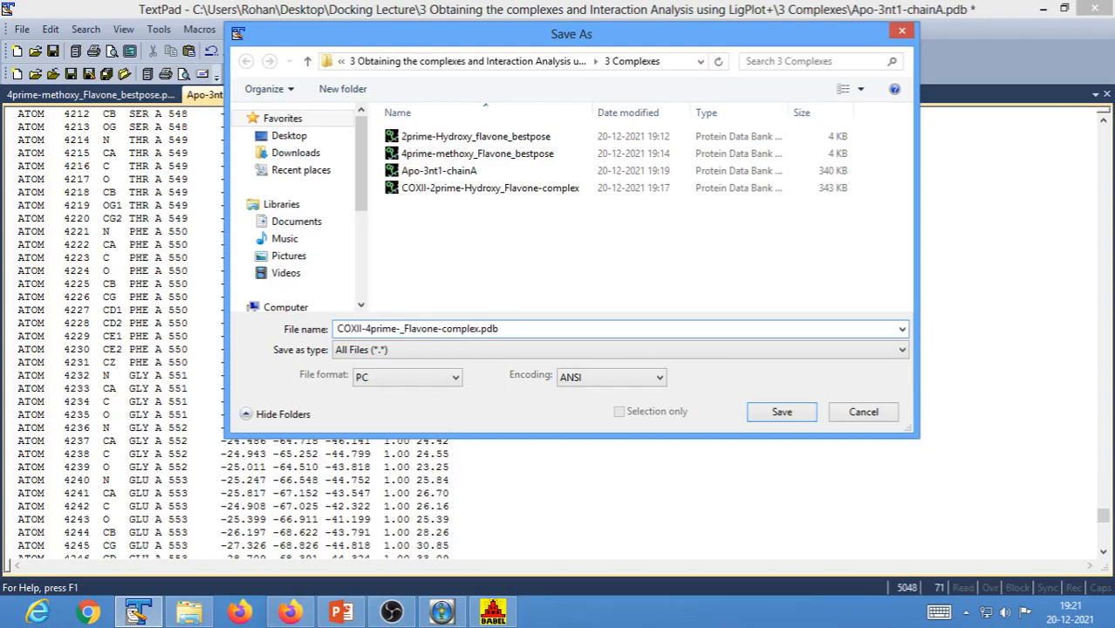
{"action": "type", "text": "methox"}
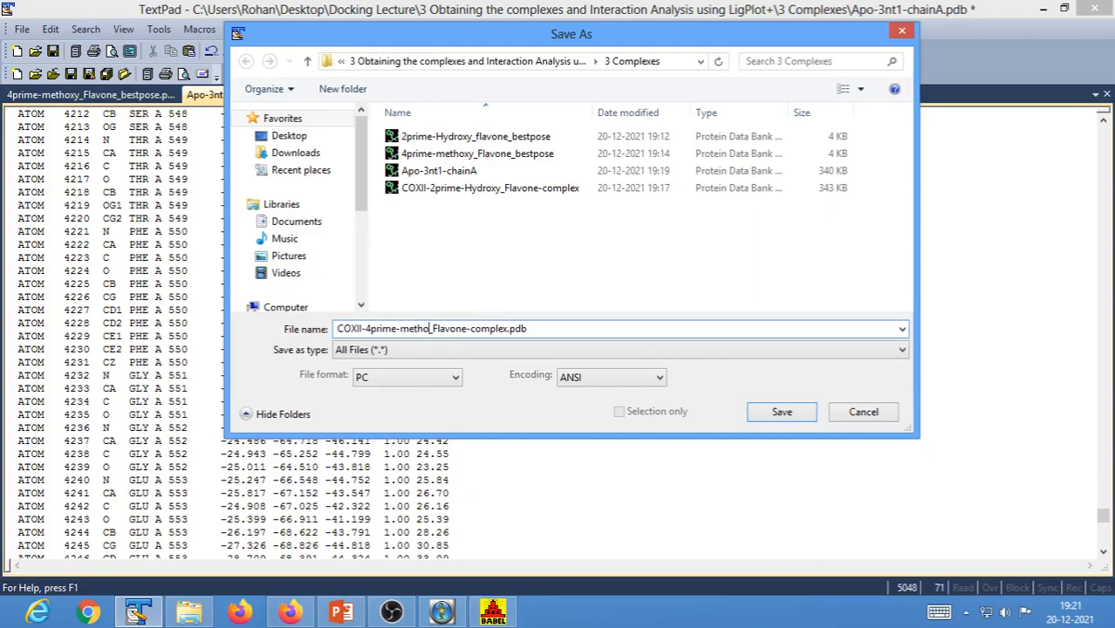
{"action": "type", "text": "y"}
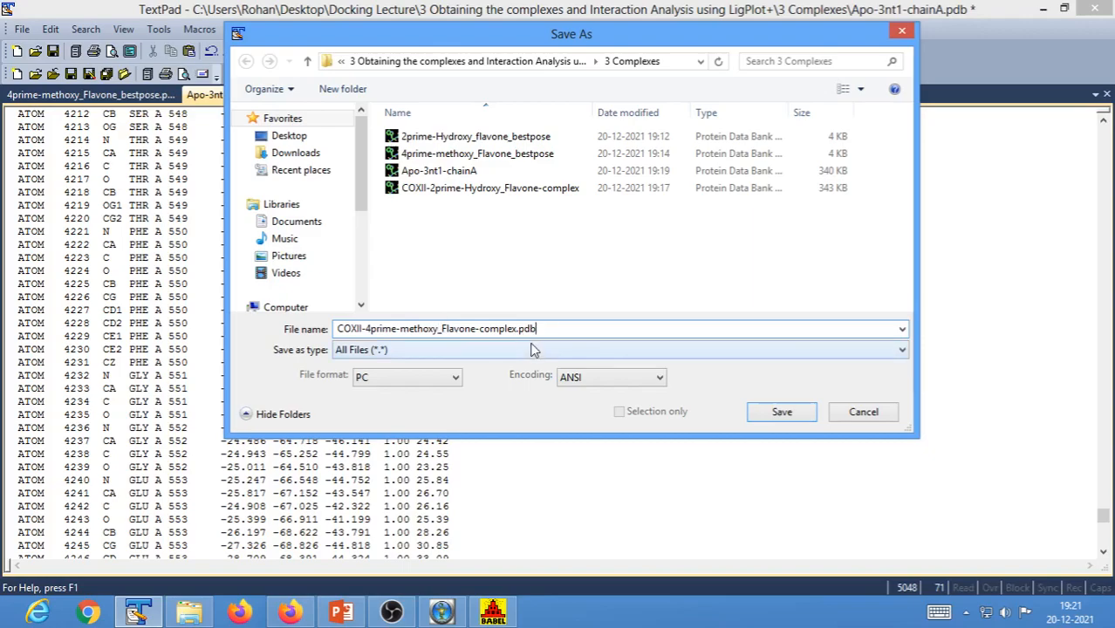
{"action": "left_click", "coordinate": [782, 412]}
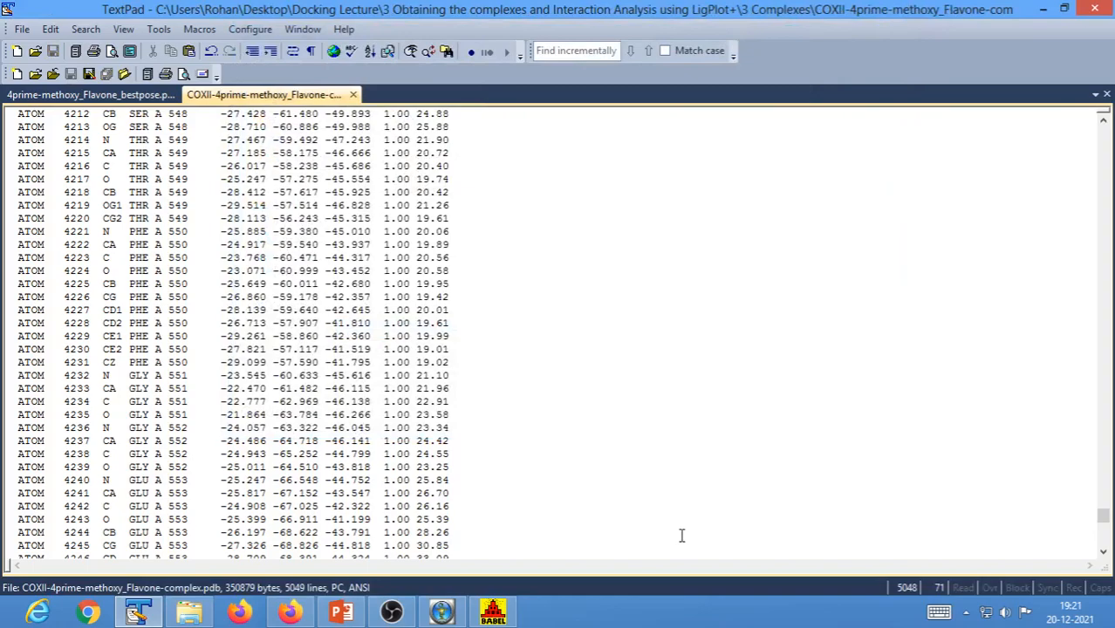
Close TextPad, launch Swiss-PdbViewer from the desktop and arrange its window beside the 3 Complexes folder
{"action": "left_click", "coordinate": [1103, 11]}
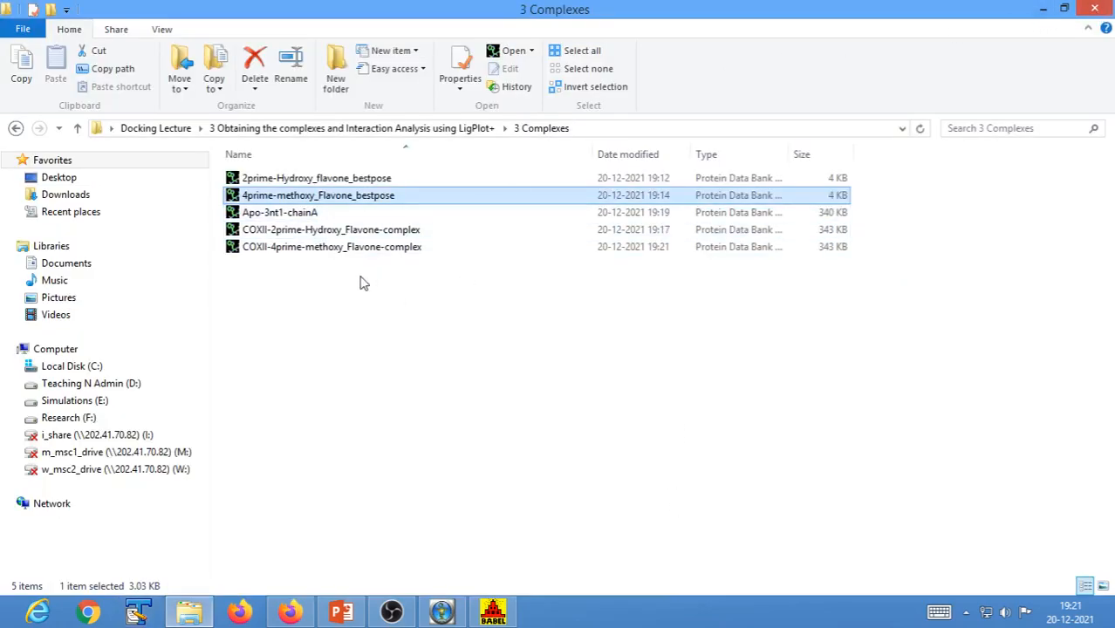
{"action": "left_click", "coordinate": [1064, 9]}
{"action": "left_click_drag", "start_coordinate": [705, 35], "coordinate": [445, 275]}
{"action": "double_click", "coordinate": [581, 220]}
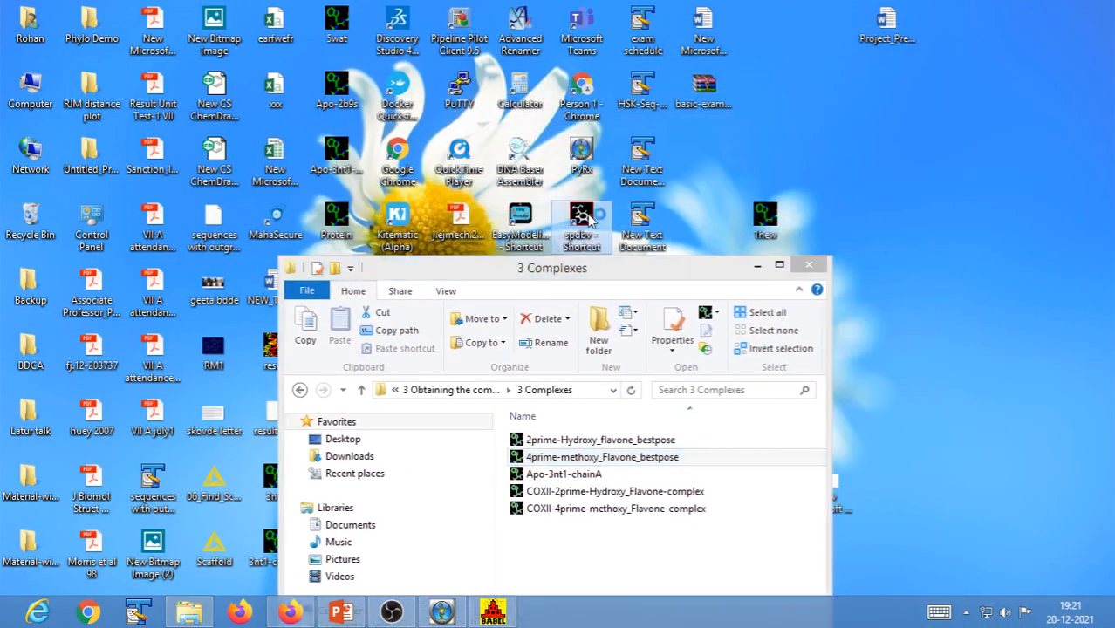
{"action": "left_click", "coordinate": [758, 7]}
{"action": "left_click_drag", "start_coordinate": [577, 268], "coordinate": [534, 230]}
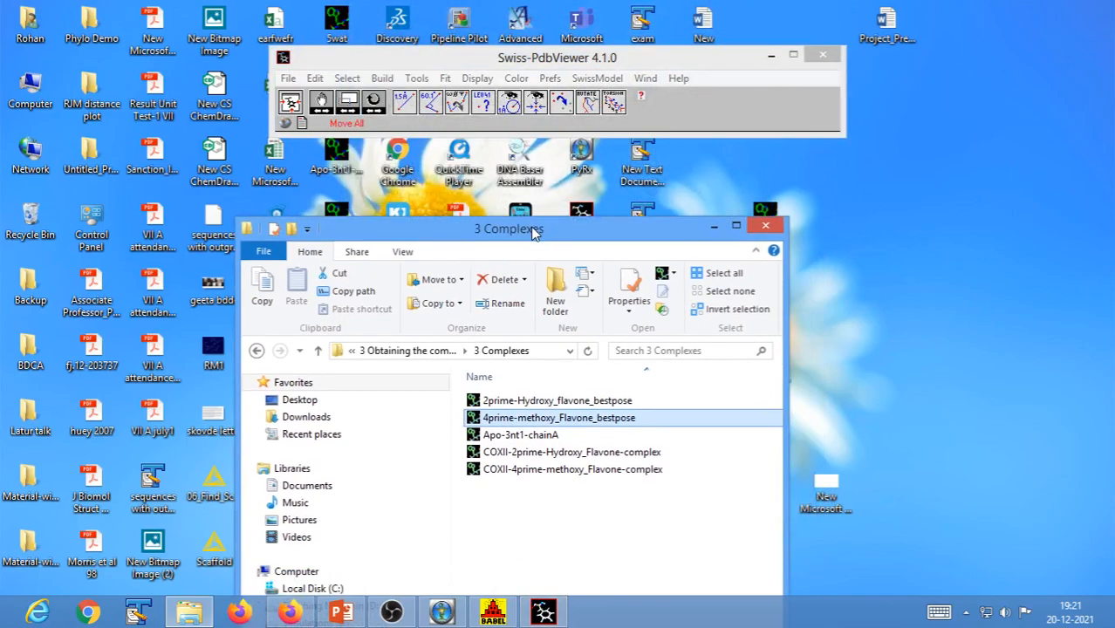
Load COXII-4prime-methoxy_Flavone-complex from the 3 Complexes folder into Swiss-PdbViewer and close the input log
{"action": "left_click", "coordinate": [573, 473], "text": "ctrl"}
{"action": "left_click_drag", "start_coordinate": [573, 475], "coordinate": [683, 124]}
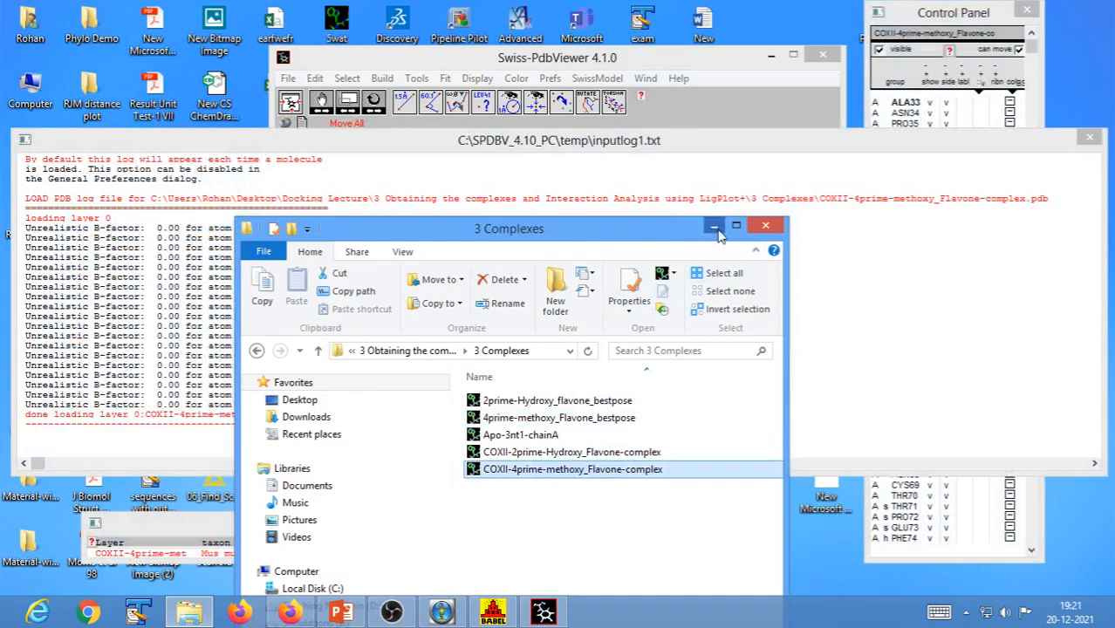
{"action": "left_click", "coordinate": [714, 228]}
{"action": "left_click", "coordinate": [1090, 139]}
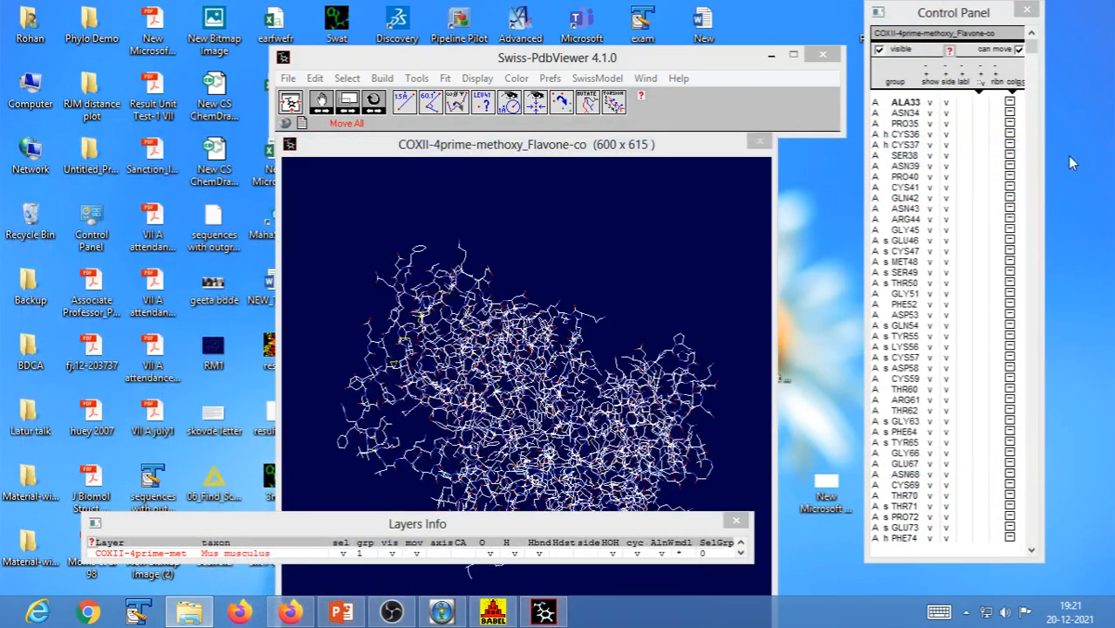
Show the protein as ribbon only, inspect the complex and its LIG1 entry, and close Swiss-PdbViewer
{"action": "left_click", "coordinate": [932, 112]}
{"action": "left_click", "coordinate": [1000, 104]}
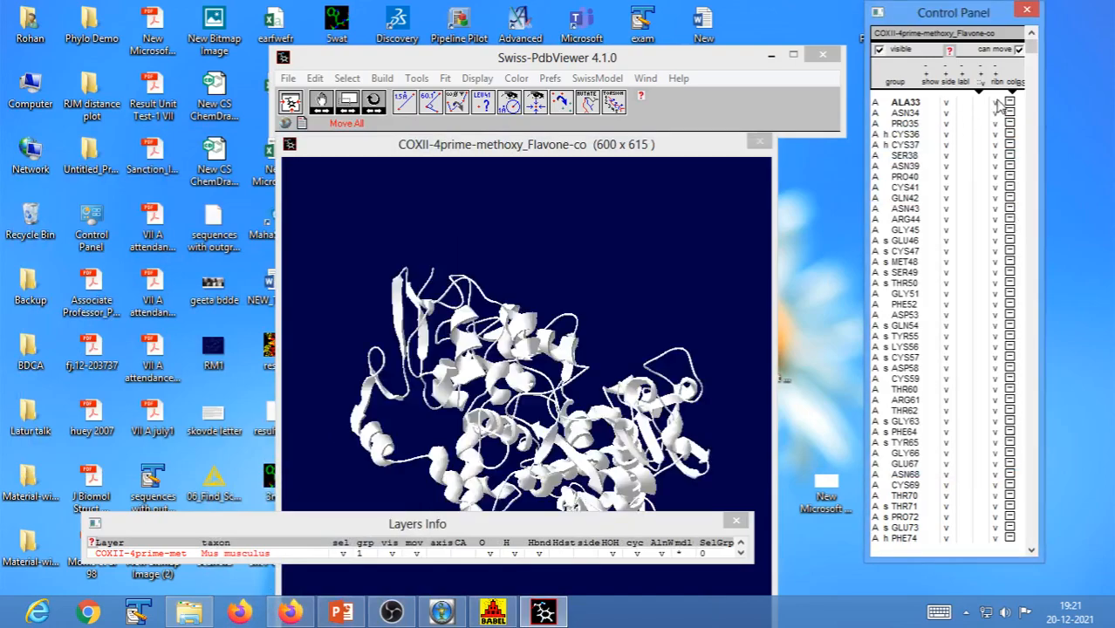
{"action": "left_click_drag", "start_coordinate": [1030, 57], "coordinate": [1046, 548]}
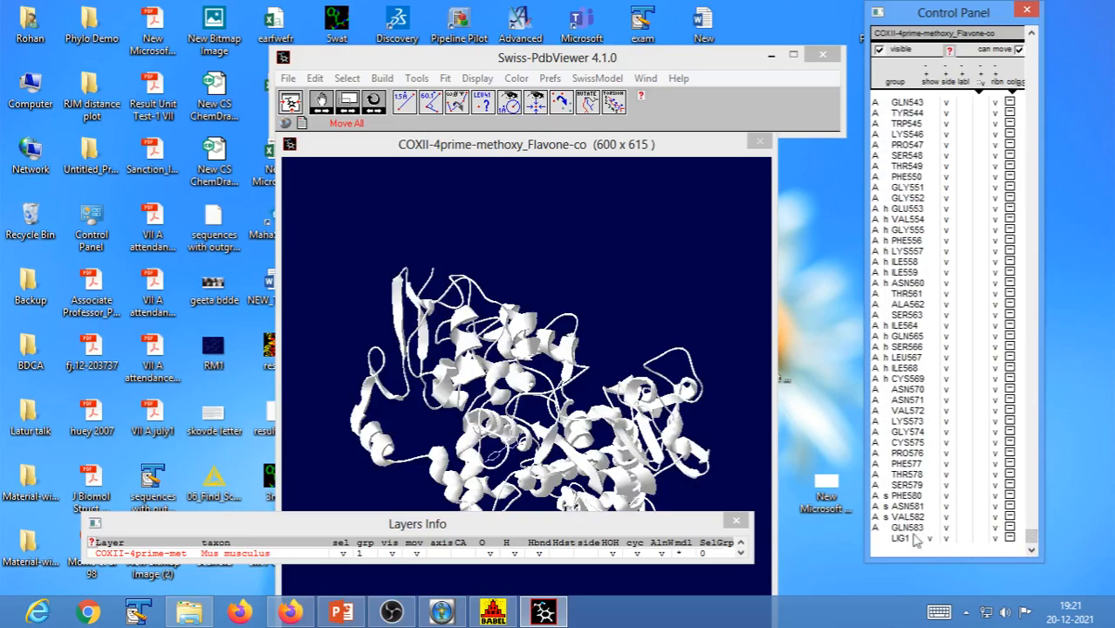
{"action": "left_click_drag", "start_coordinate": [685, 452], "coordinate": [680, 306]}
{"action": "left_click_drag", "start_coordinate": [604, 331], "coordinate": [662, 246]}
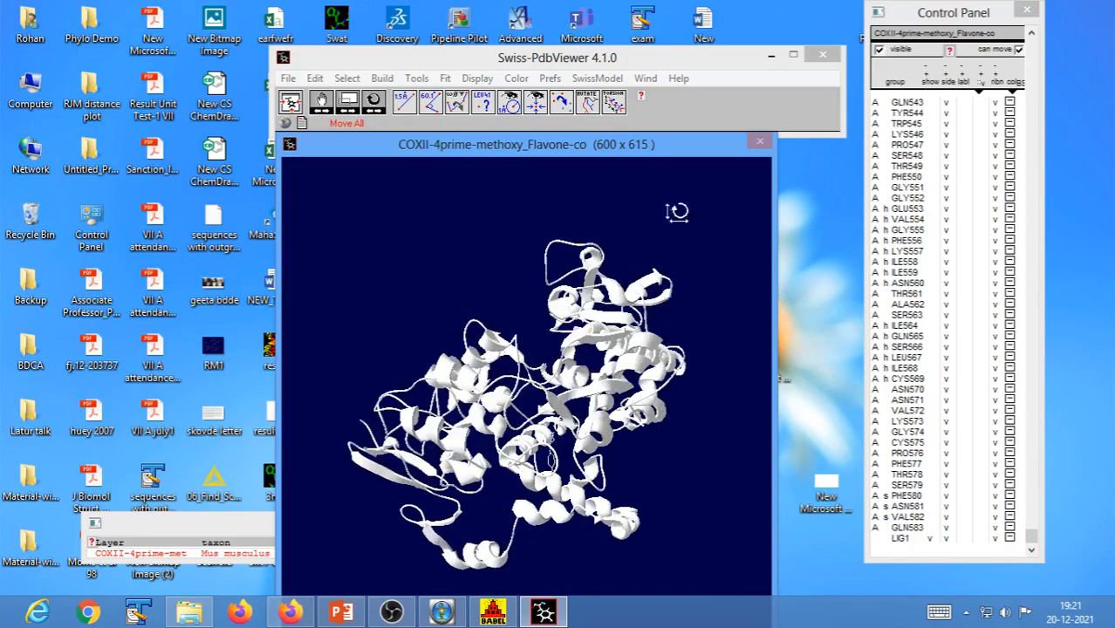
{"action": "left_click", "coordinate": [822, 54]}
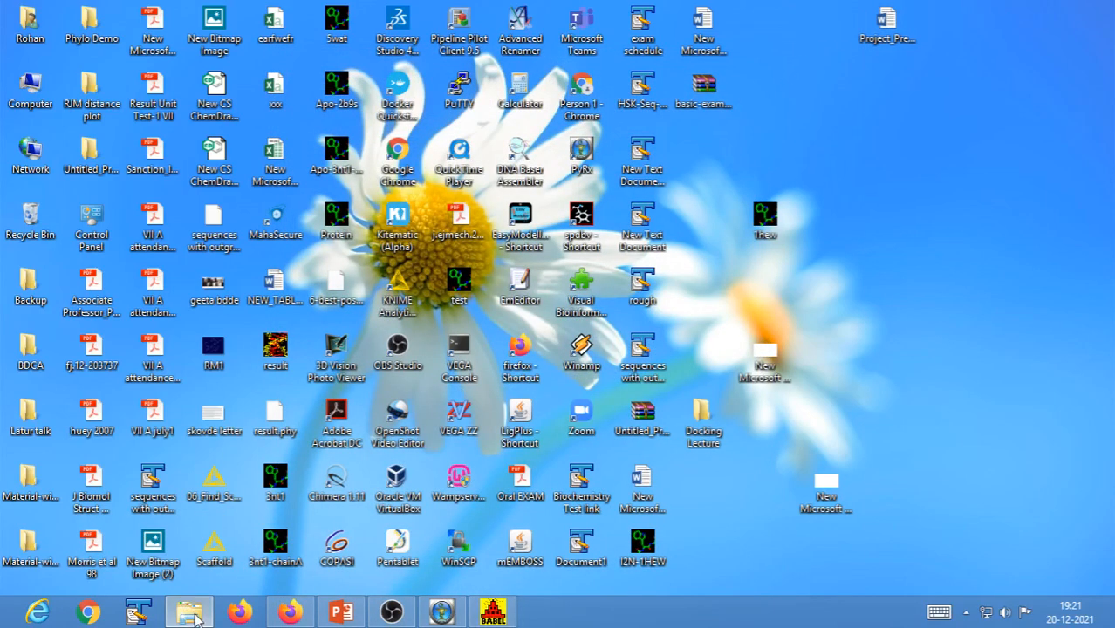
{"action": "left_click", "coordinate": [192, 614]}
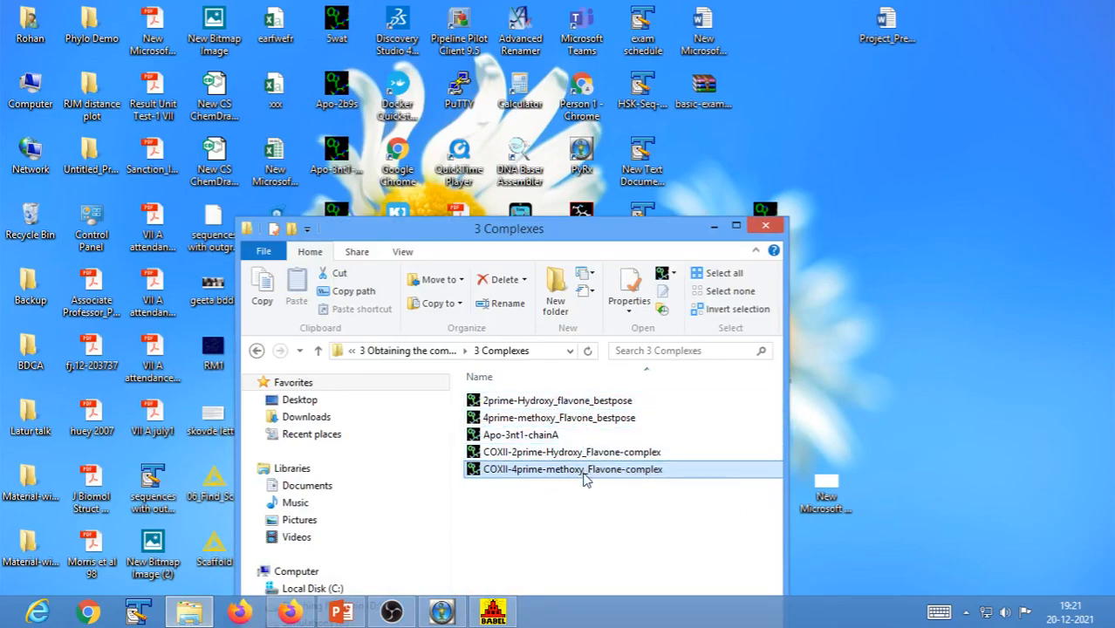
{"action": "left_click", "coordinate": [393, 612]}
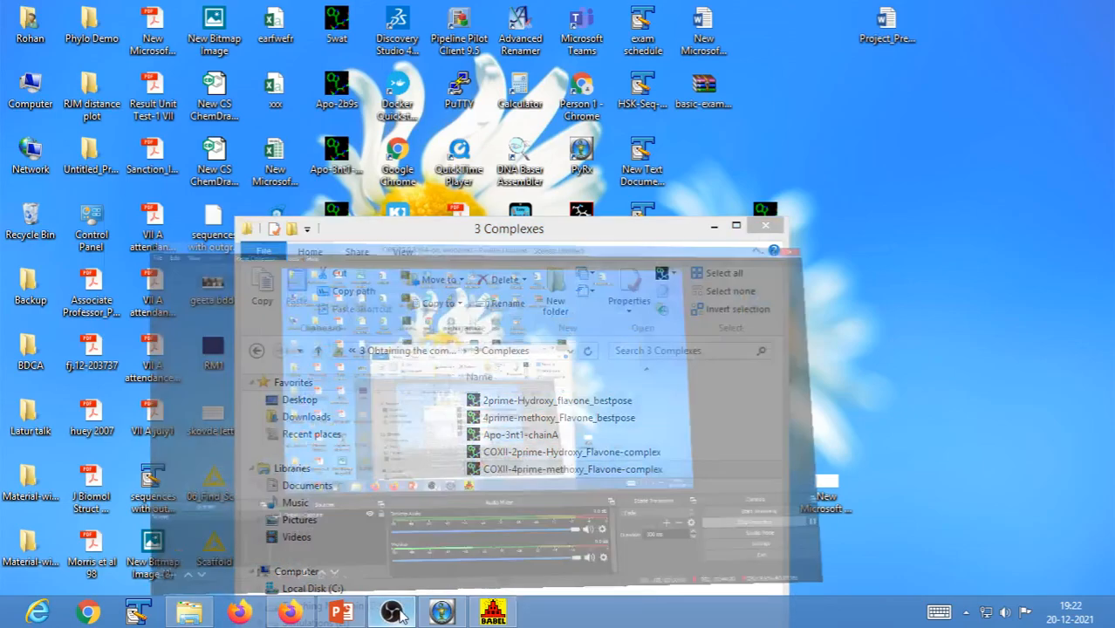
{"action": "left_click", "coordinate": [392, 613]}
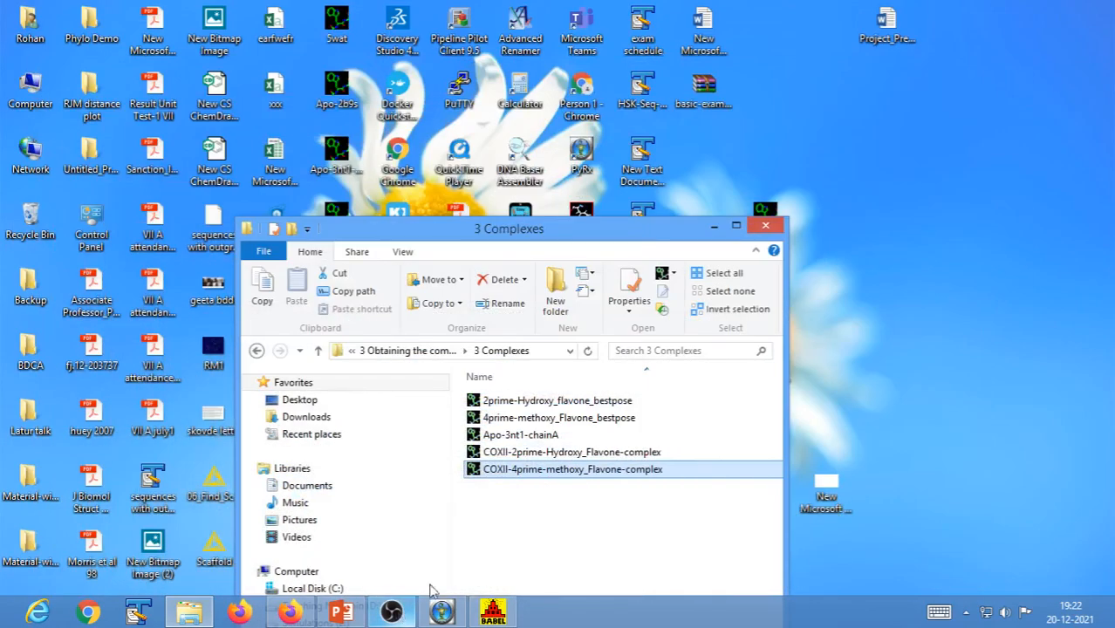
{"action": "left_click_drag", "start_coordinate": [534, 230], "coordinate": [545, 109]}
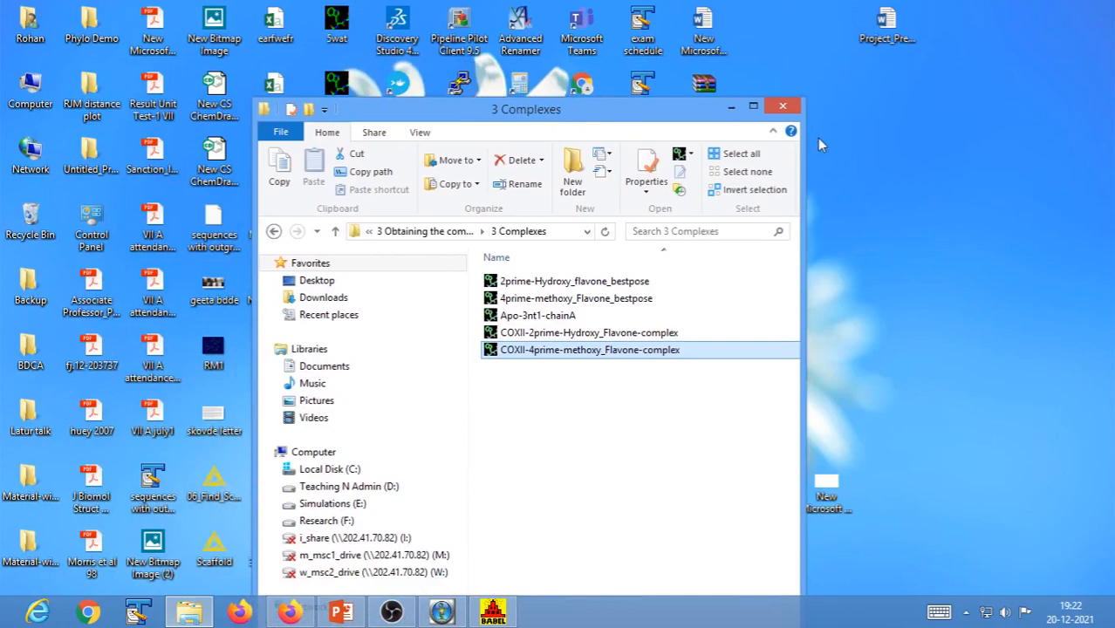
{"action": "left_click", "coordinate": [748, 106]}
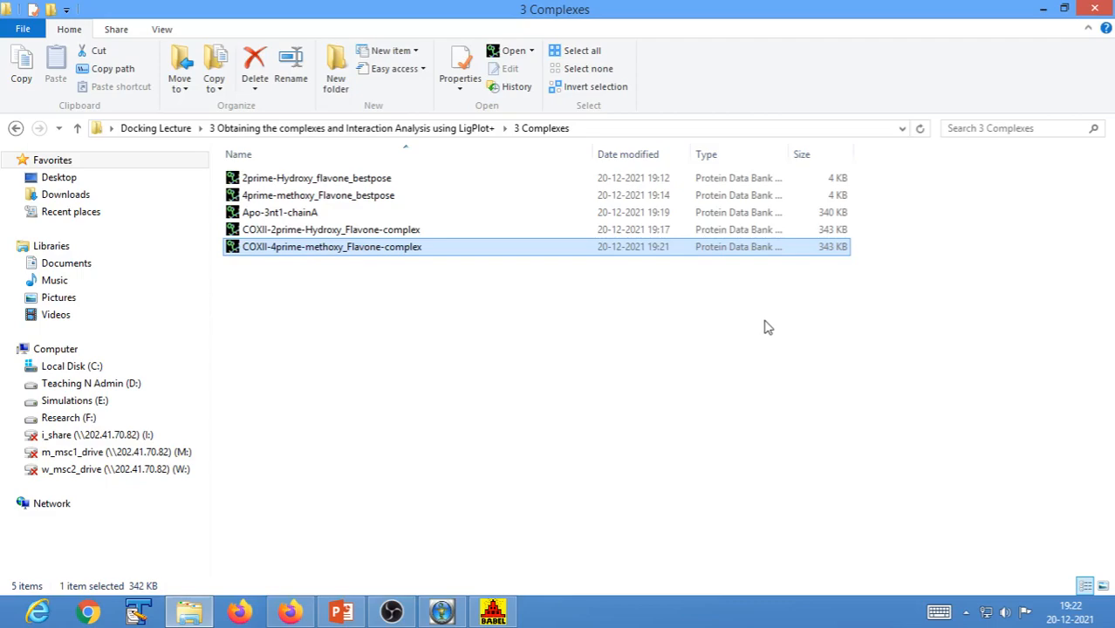
{"action": "left_click", "coordinate": [765, 333]}
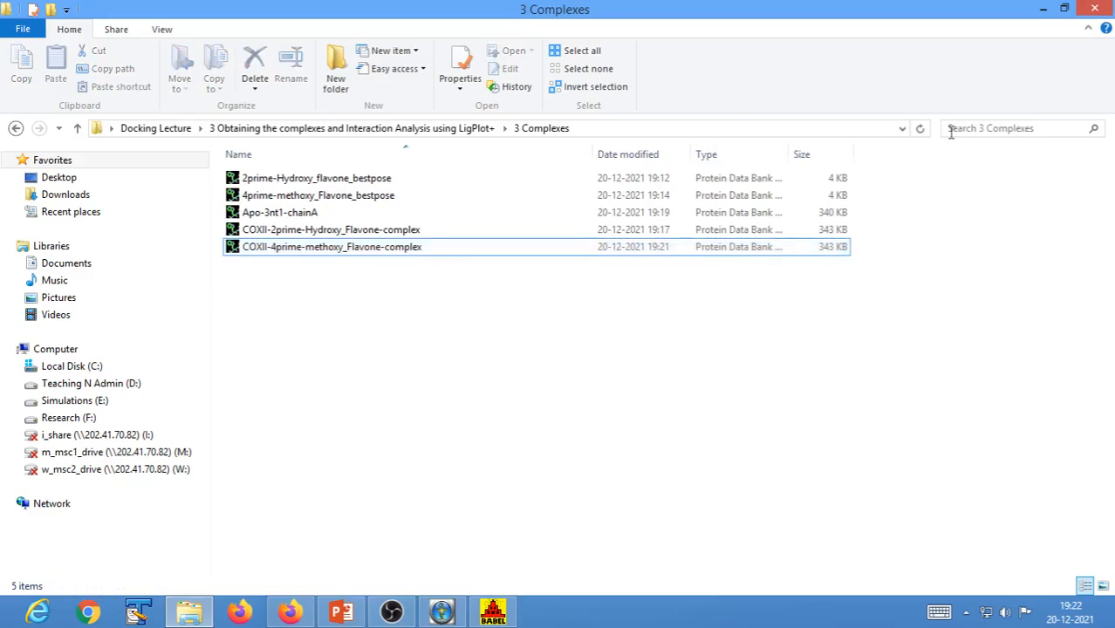
Restart Swiss-PdbViewer from the desktop and dismiss its About window
{"action": "left_click", "coordinate": [1047, 10]}
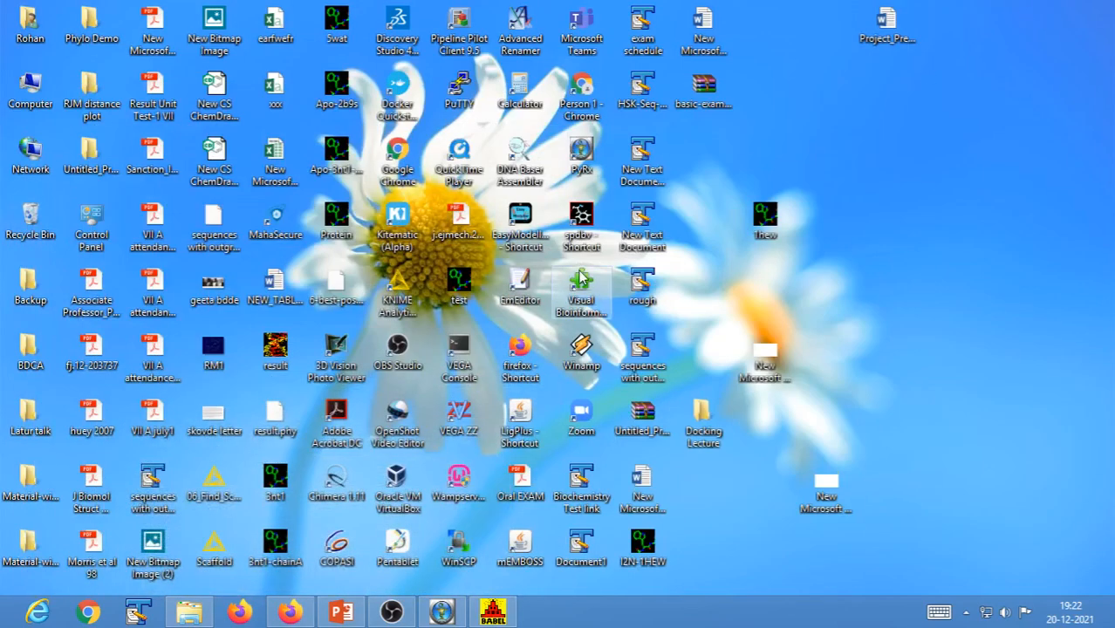
{"action": "double_click", "coordinate": [579, 234]}
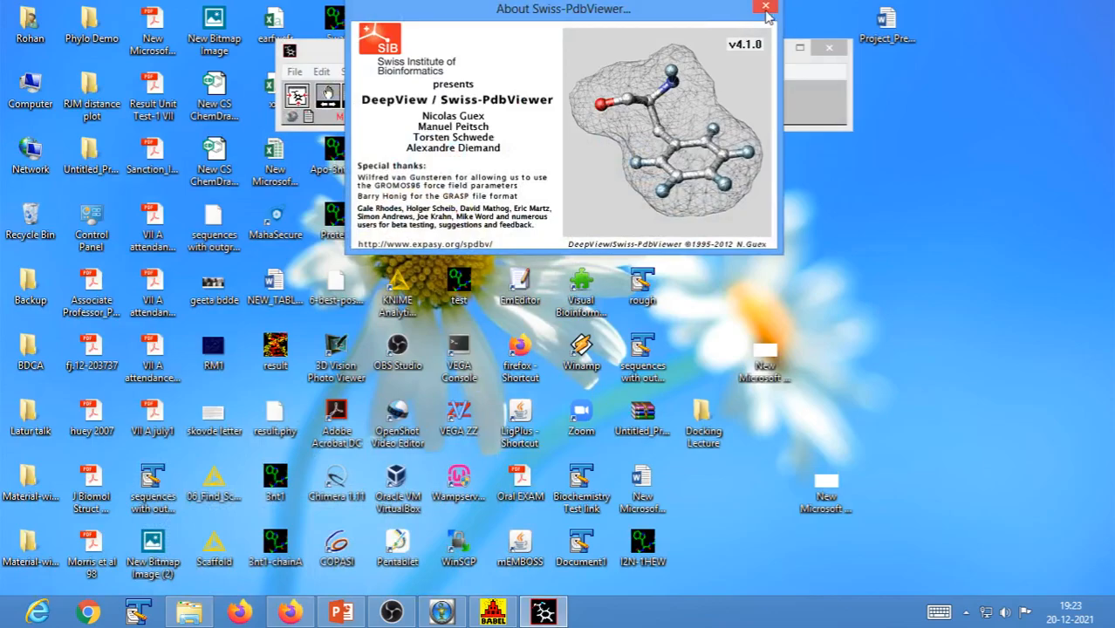
{"action": "left_click", "coordinate": [767, 9]}
{"action": "left_click_drag", "start_coordinate": [581, 49], "coordinate": [543, 180]}
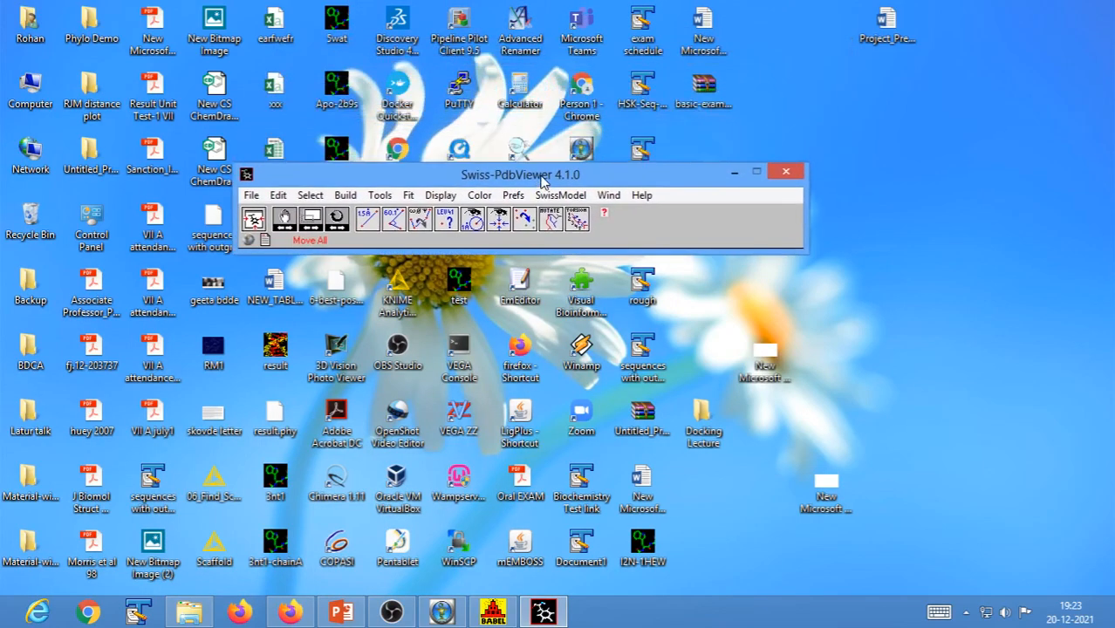
Load COXII-4prime-methoxy_Flavone-complex from the 3 Complexes folder again, and close the input log and Layers Info windows
{"action": "left_click", "coordinate": [198, 616]}
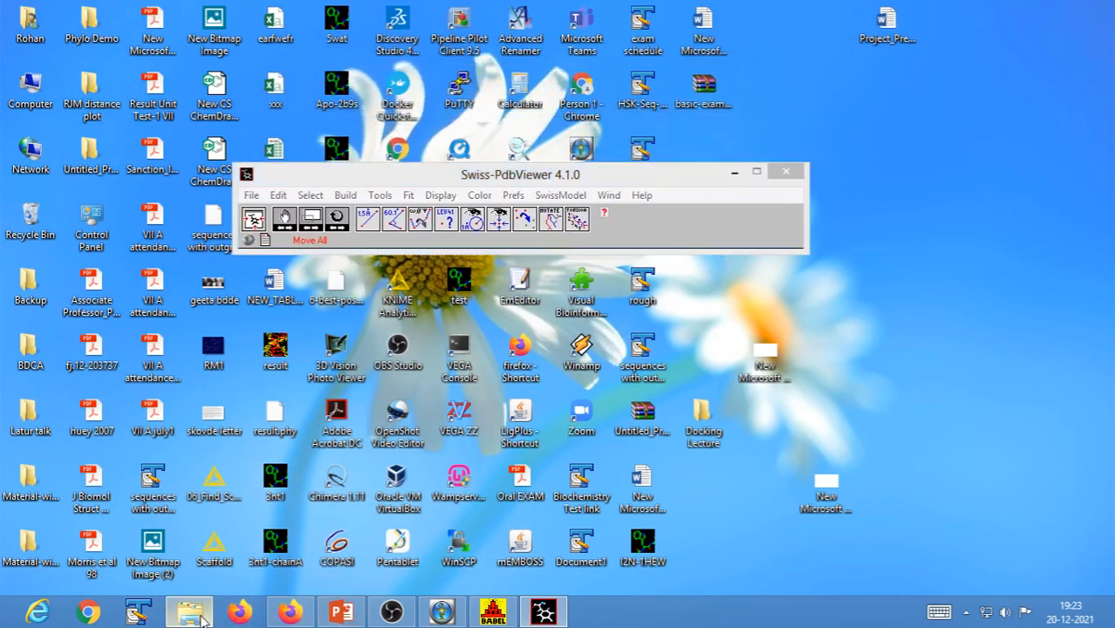
{"action": "left_click", "coordinate": [544, 613]}
{"action": "left_click_drag", "start_coordinate": [458, 179], "coordinate": [455, 322]}
{"action": "left_click", "coordinate": [374, 248]}
{"action": "left_click", "coordinate": [579, 316]}
{"action": "left_click_drag", "start_coordinate": [579, 316], "coordinate": [650, 366]}
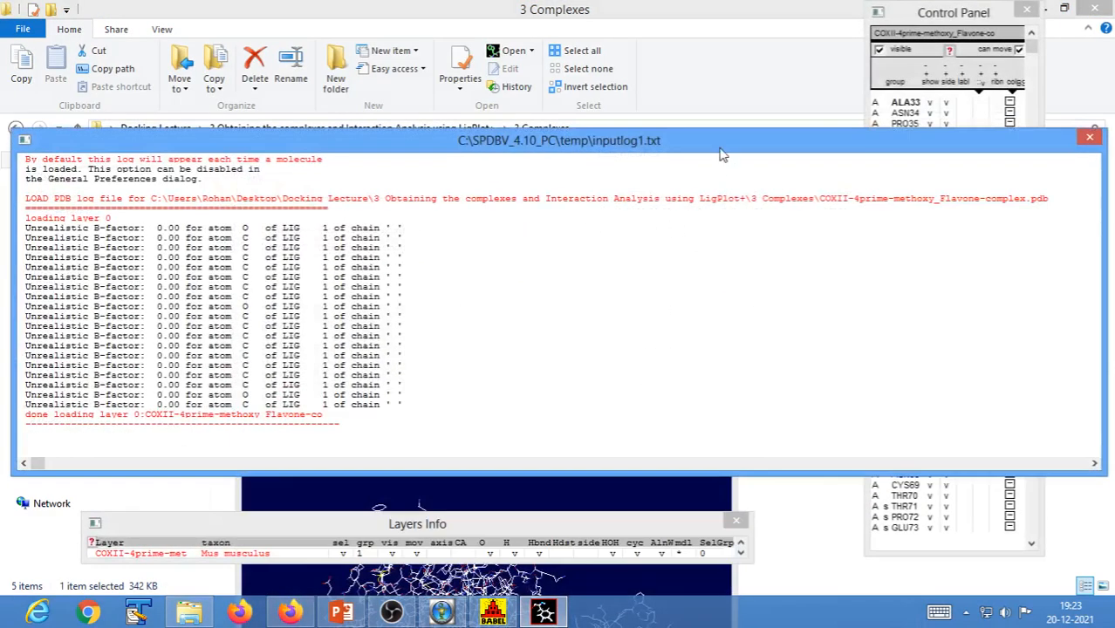
{"action": "left_click_drag", "start_coordinate": [720, 150], "coordinate": [422, 67]}
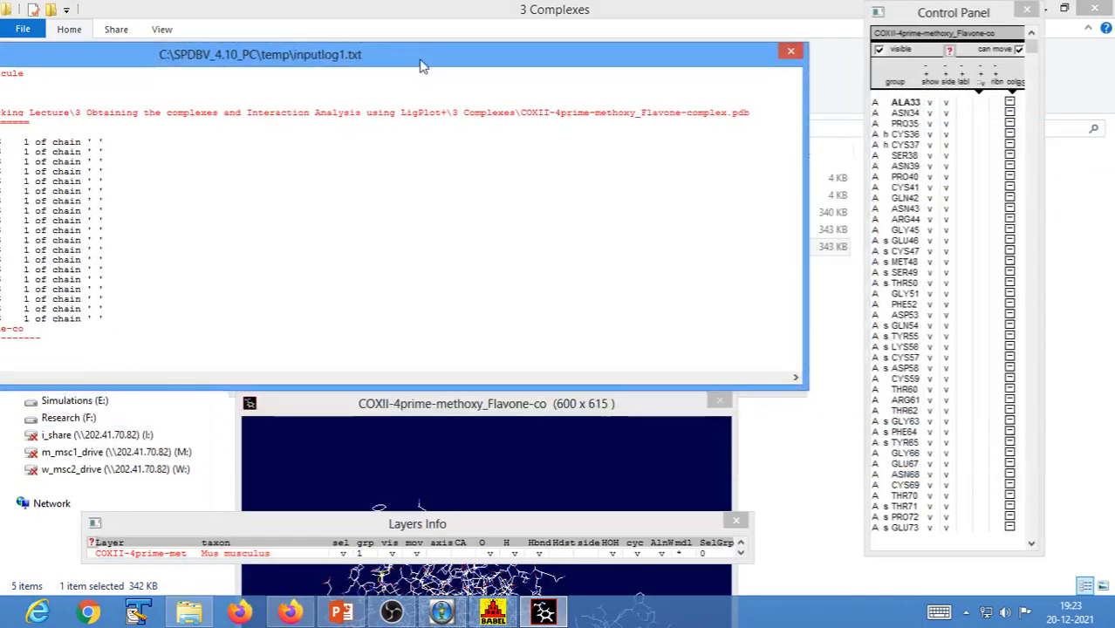
{"action": "left_click", "coordinate": [791, 51]}
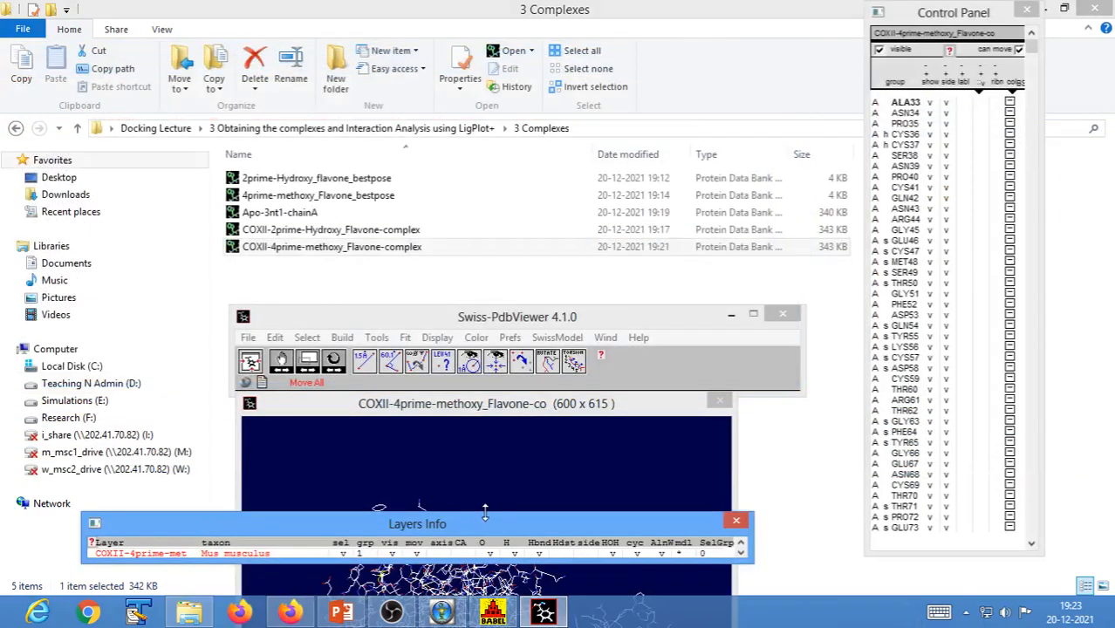
{"action": "left_click_drag", "start_coordinate": [485, 319], "coordinate": [430, 64]}
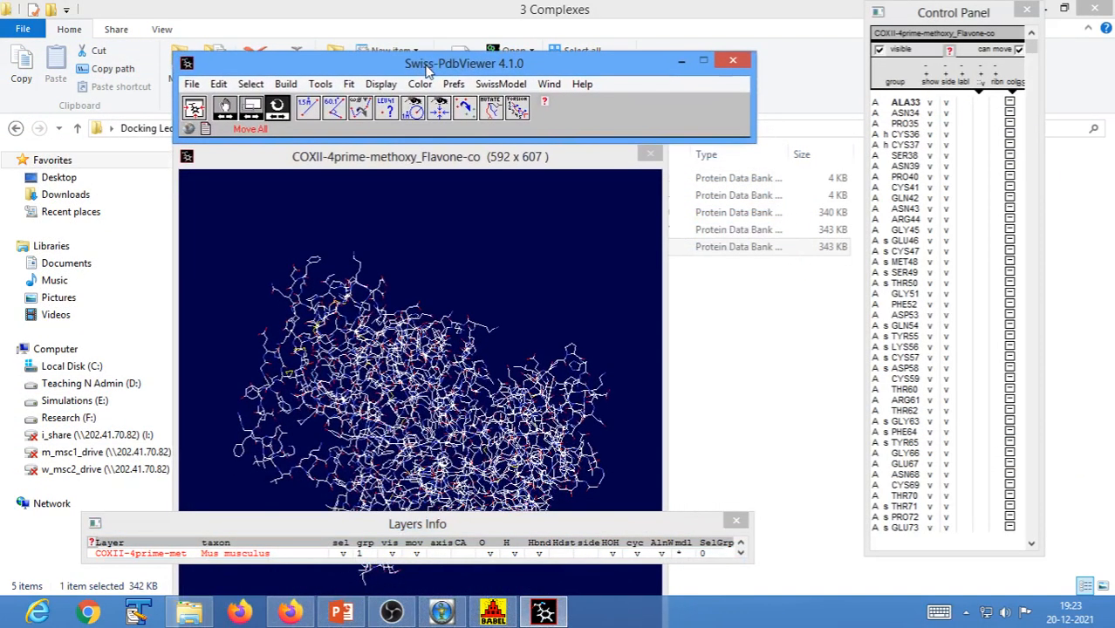
{"action": "left_click", "coordinate": [736, 521]}
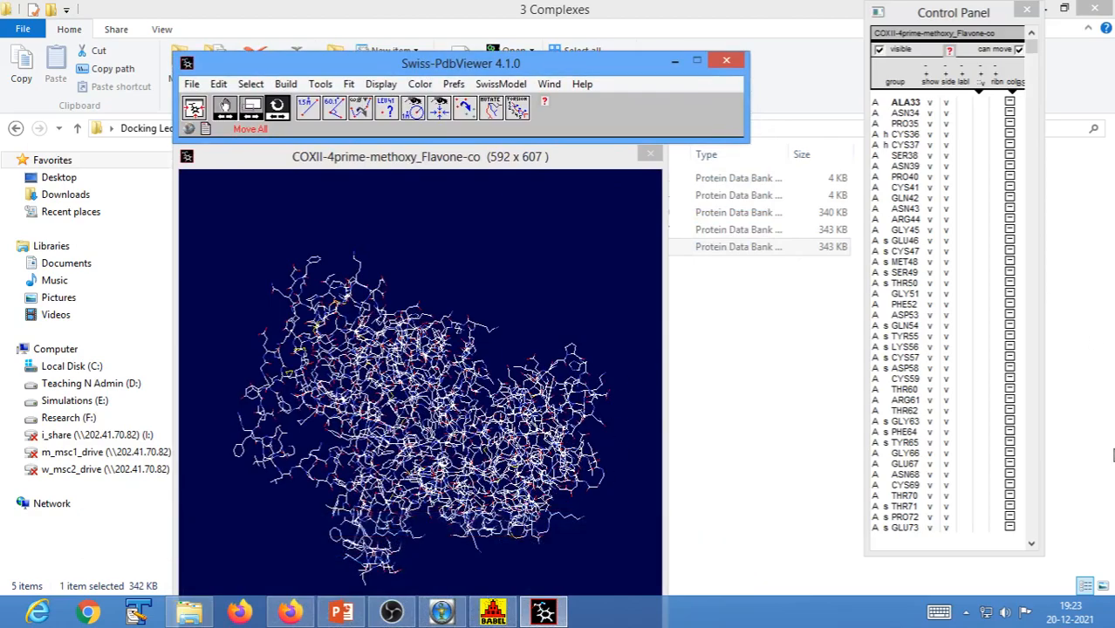
Select the ligand LIG1 at the end of the group list and display only that group
{"action": "left_click_drag", "start_coordinate": [1031, 48], "coordinate": [1032, 550]}
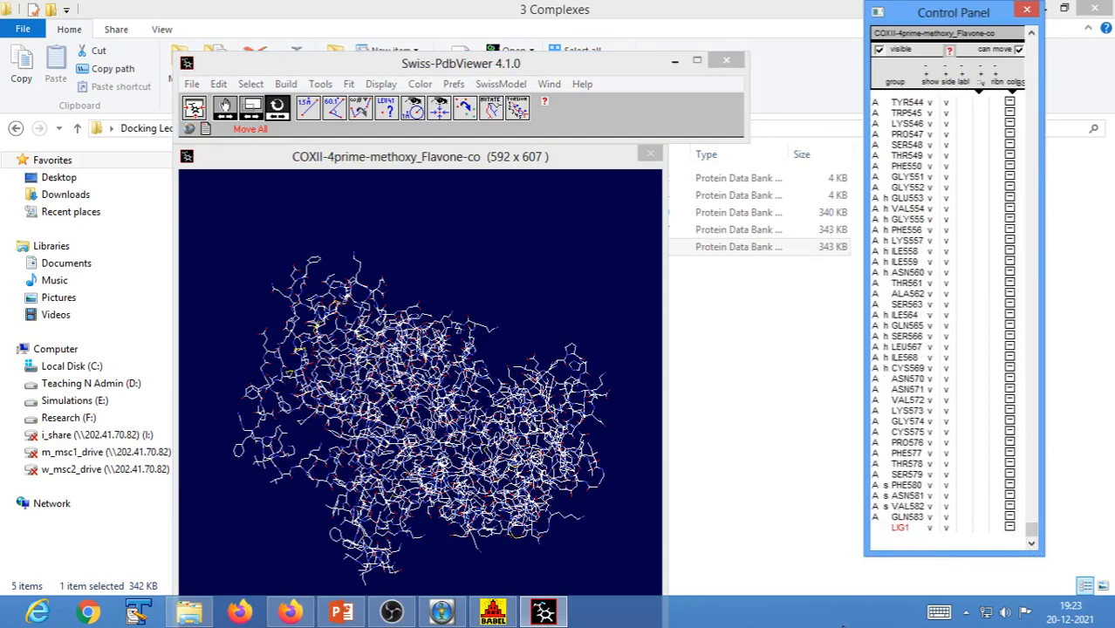
{"action": "key", "text": "Return"}
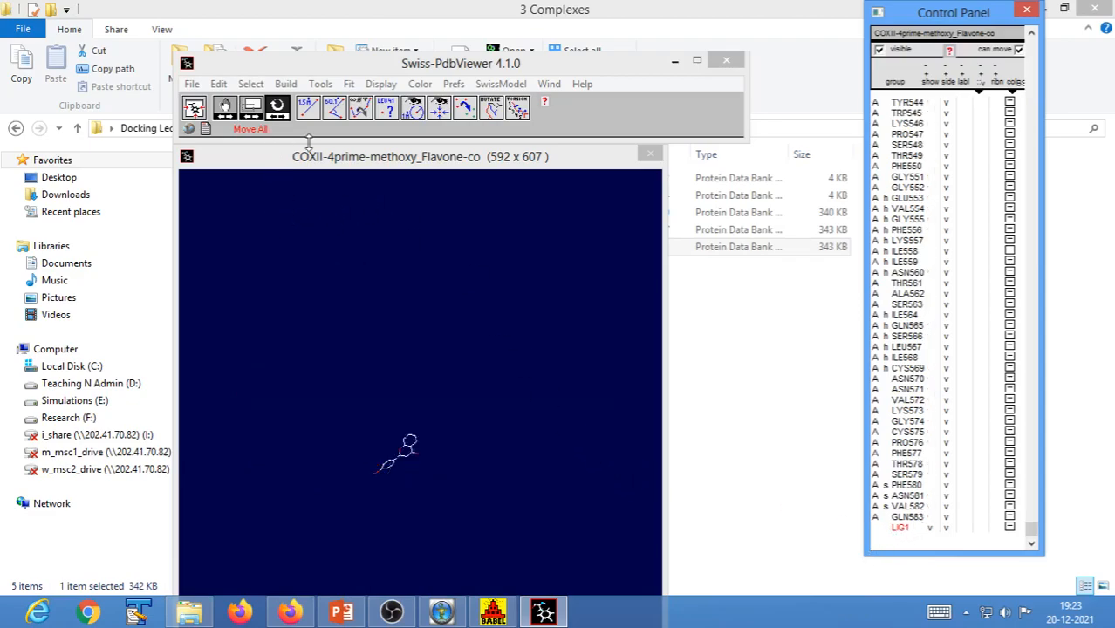
Select the groups within 3.500 Å of LIG1 using Neighbors of Selected Residues, and display only those groups
{"action": "left_click", "coordinate": [252, 86]}
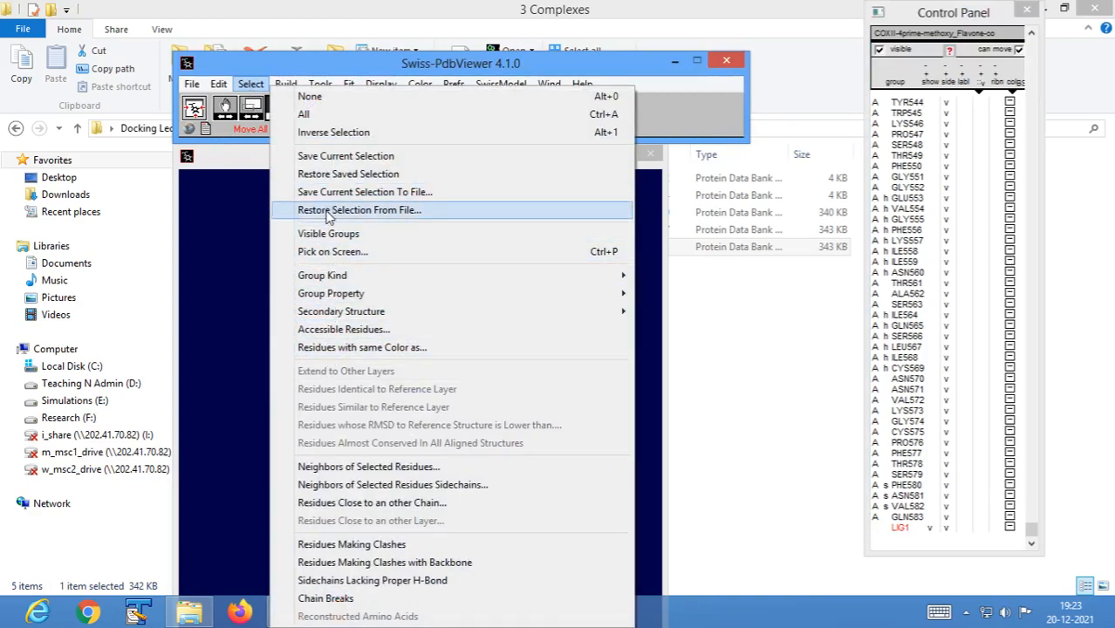
{"action": "left_click", "coordinate": [346, 469]}
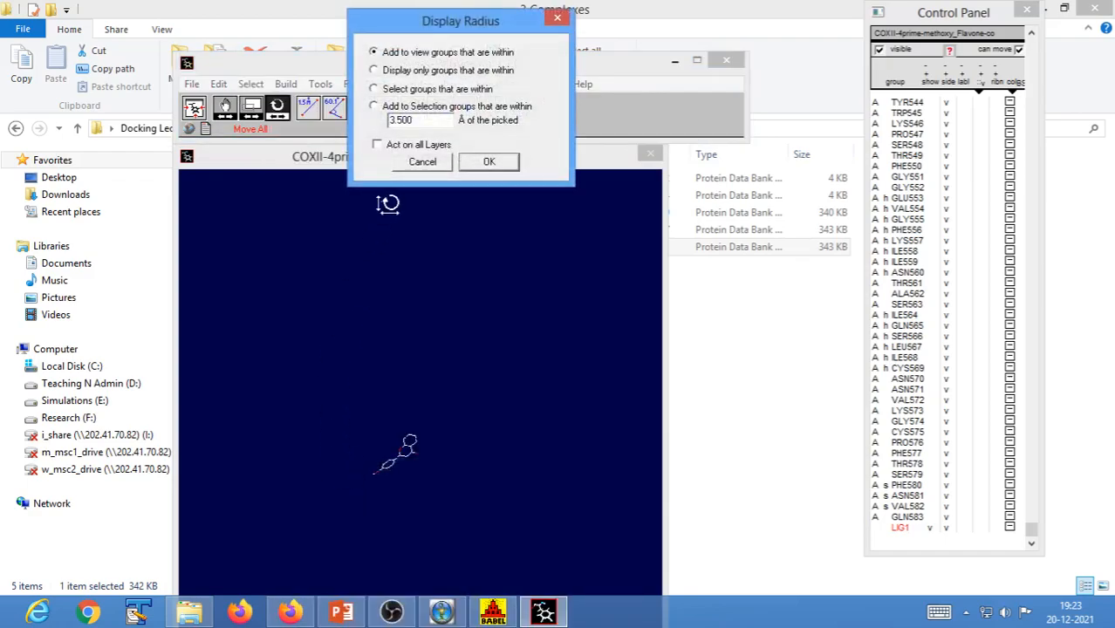
{"action": "left_click", "coordinate": [373, 89]}
{"action": "left_click", "coordinate": [501, 163]}
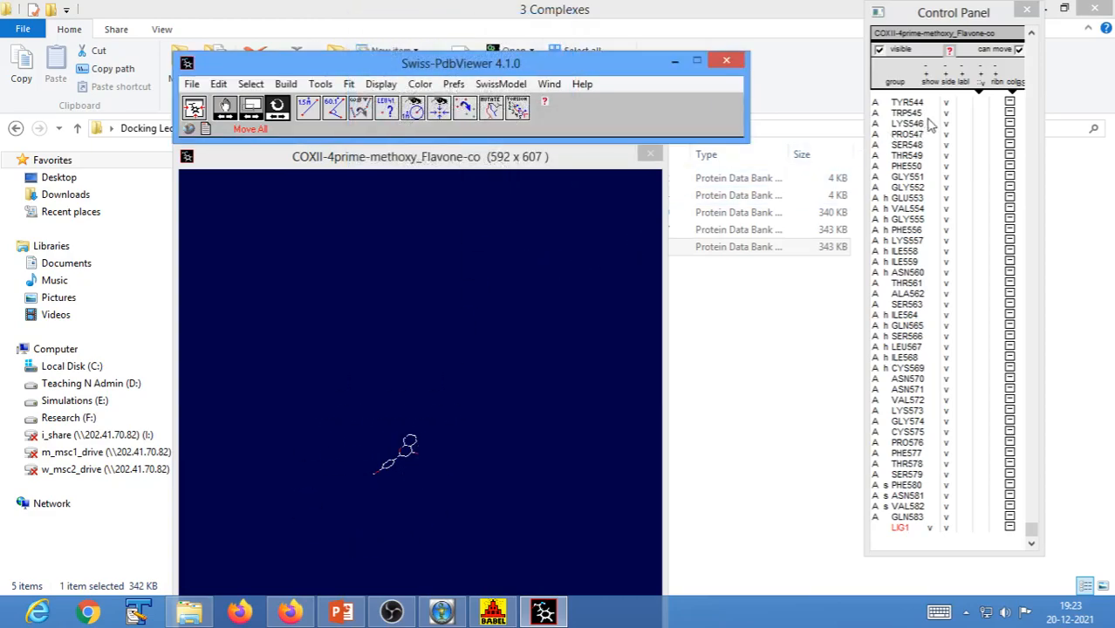
{"action": "left_click", "coordinate": [935, 83]}
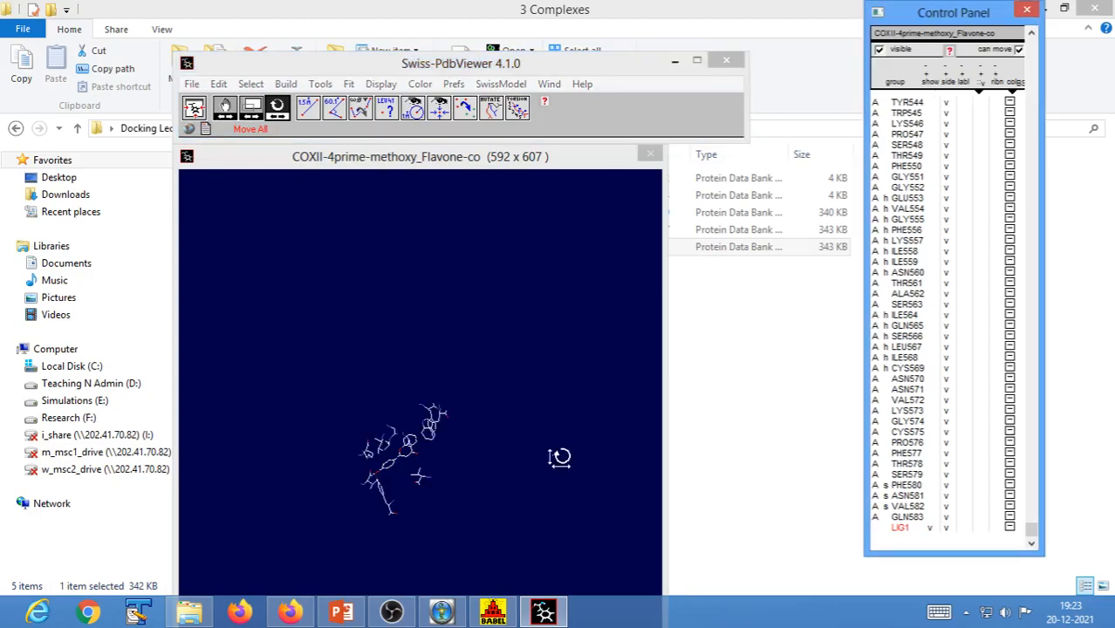
Label LIG1 and its neighbouring residues, and fit them to the view to inspect the binding site
{"action": "left_click", "coordinate": [471, 480]}
{"action": "left_click_drag", "start_coordinate": [456, 461], "coordinate": [369, 440]}
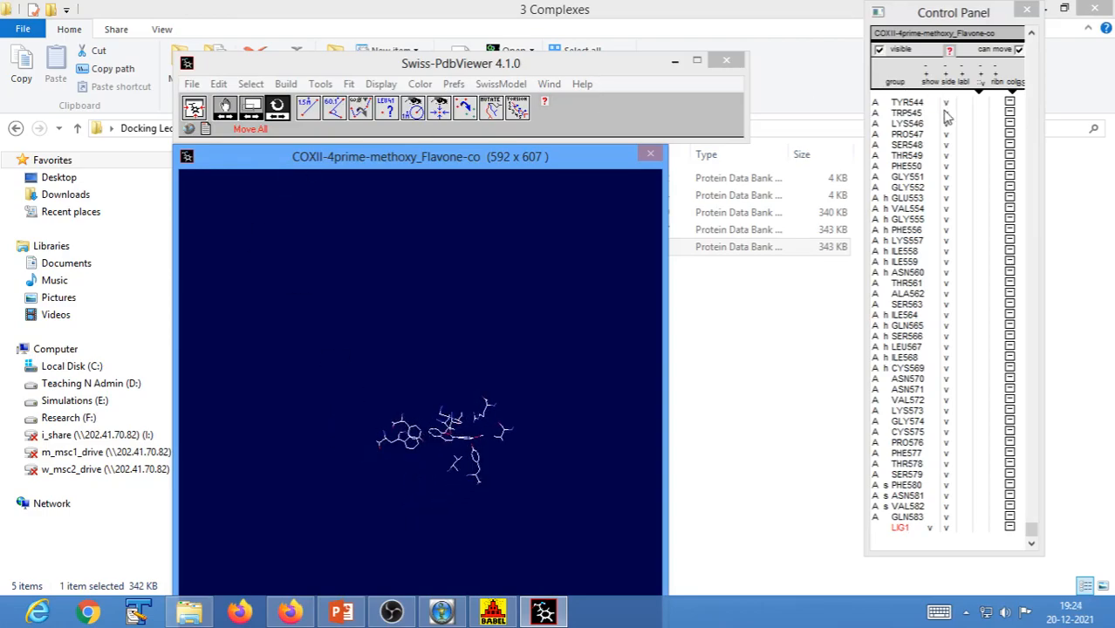
{"action": "left_click", "coordinate": [964, 83]}
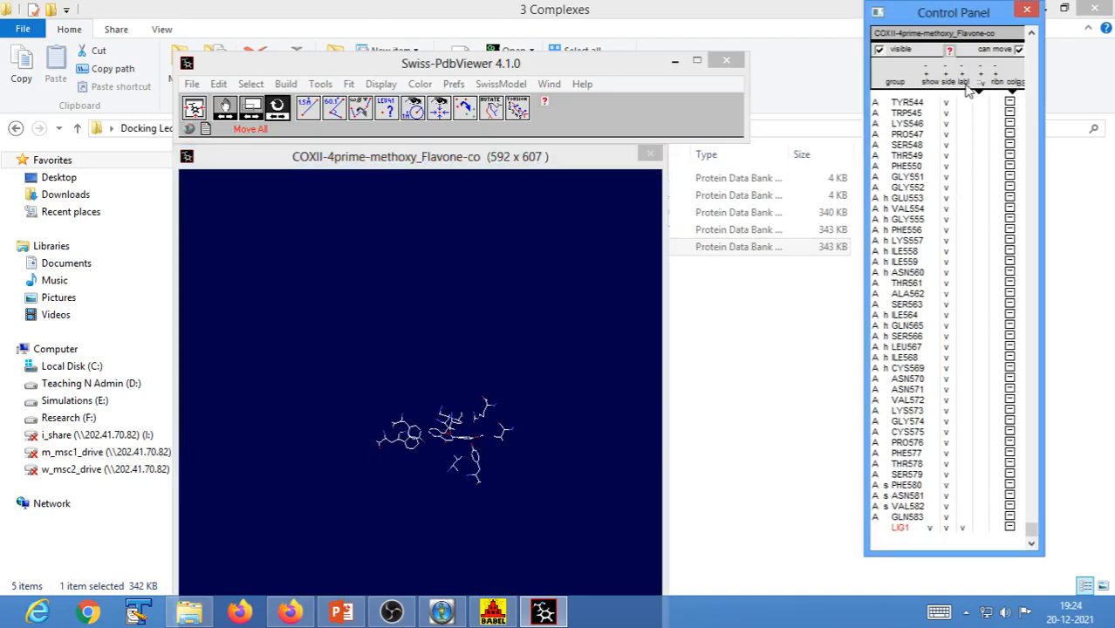
{"action": "left_click", "coordinate": [195, 111]}
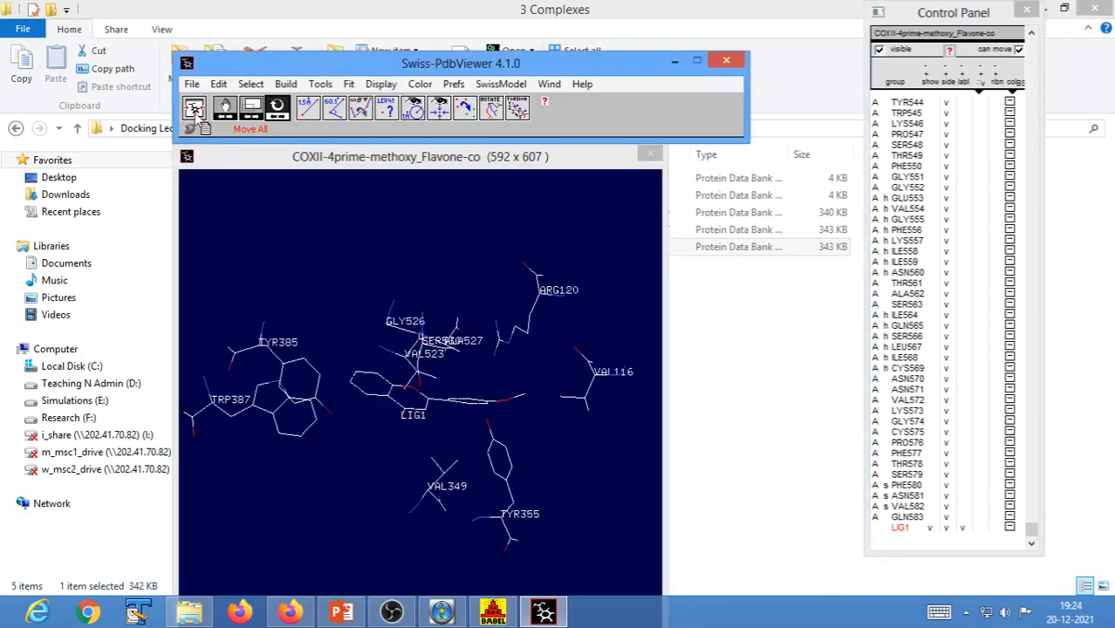
{"action": "left_click_drag", "start_coordinate": [343, 503], "coordinate": [330, 470]}
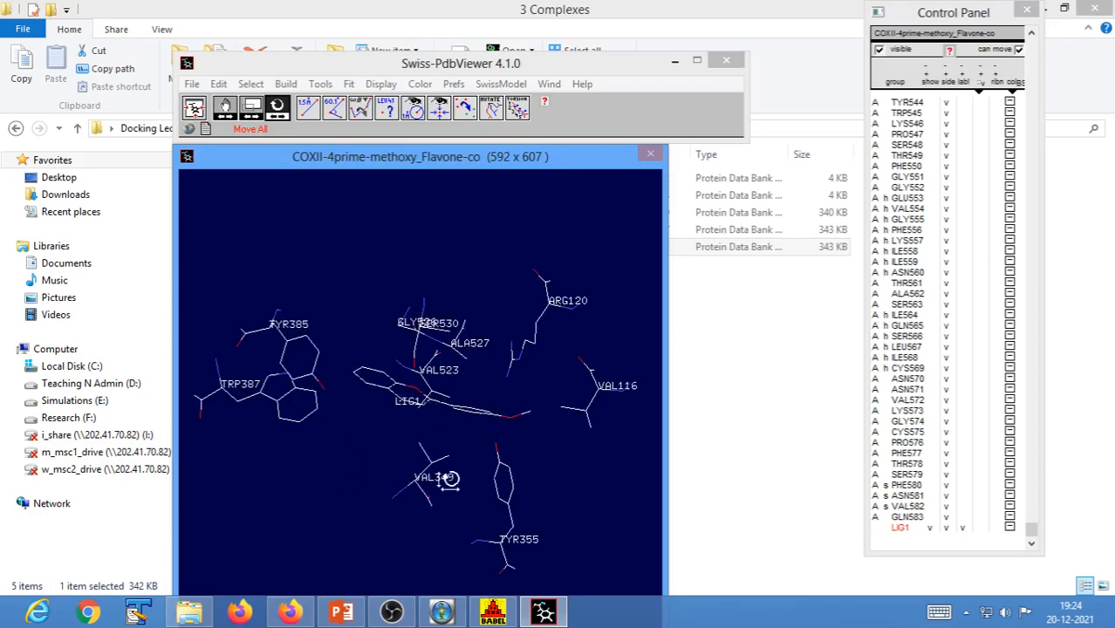
{"action": "mouse_move", "coordinate": [463, 453]}
{"action": "left_mouse_down"}
{"action": "mouse_move", "coordinate": [412, 451]}
{"action": "mouse_move", "coordinate": [453, 461]}
{"action": "mouse_move", "coordinate": [428, 462]}
{"action": "mouse_move", "coordinate": [463, 426]}
{"action": "mouse_move", "coordinate": [443, 475]}
{"action": "mouse_move", "coordinate": [473, 455]}
{"action": "mouse_move", "coordinate": [447, 450]}
{"action": "left_mouse_up"}
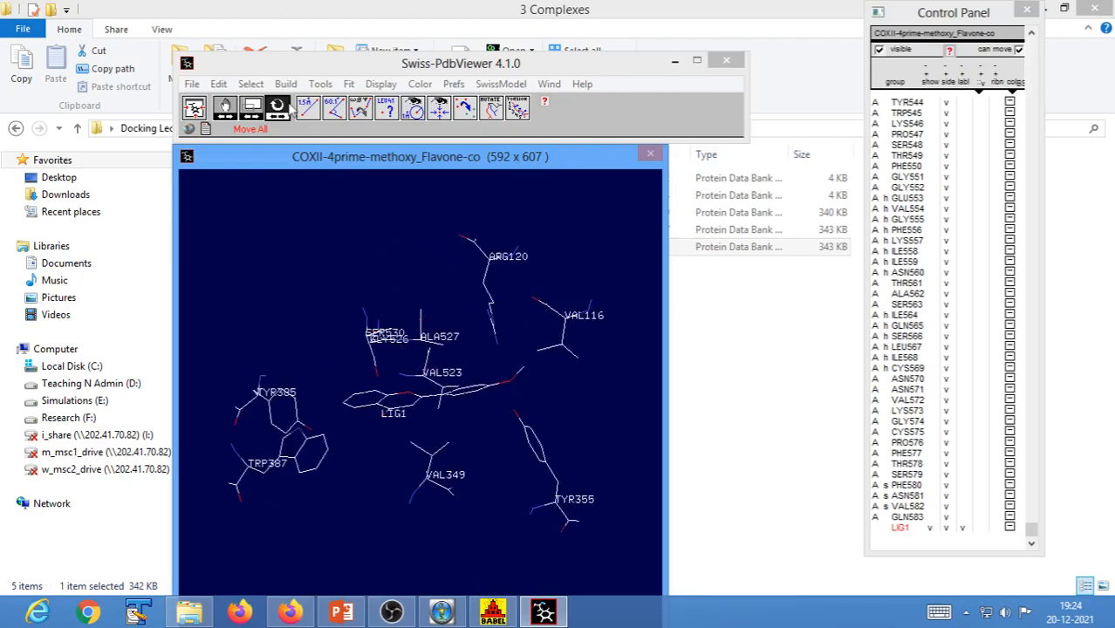
Compute the hydrogen bonds for the displayed LIG1 binding site
{"action": "left_click", "coordinate": [320, 85]}
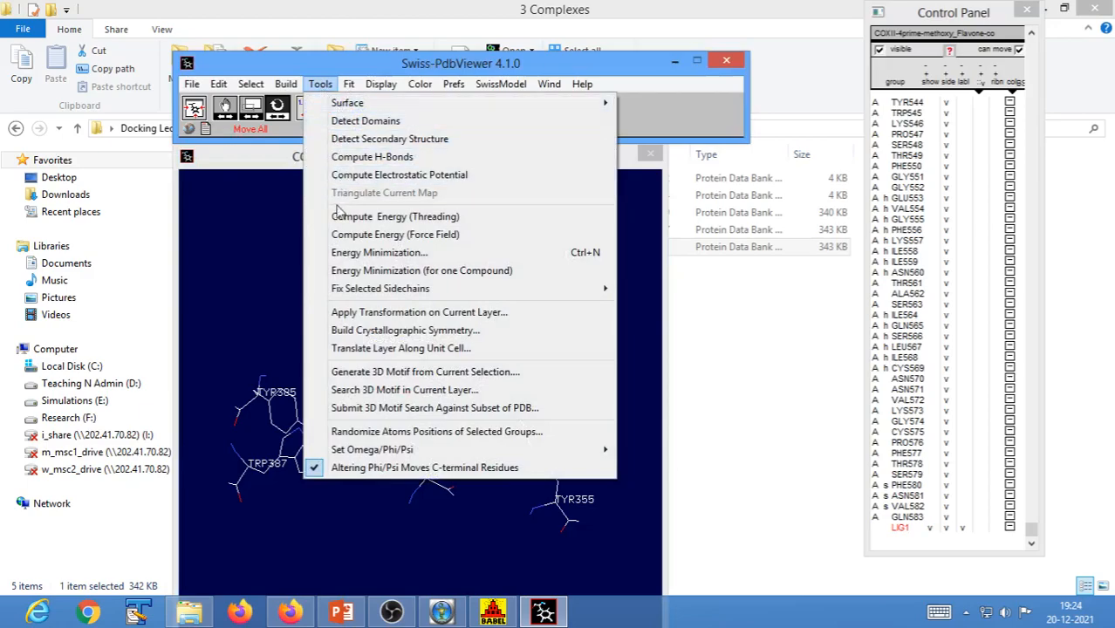
{"action": "left_click", "coordinate": [373, 157]}
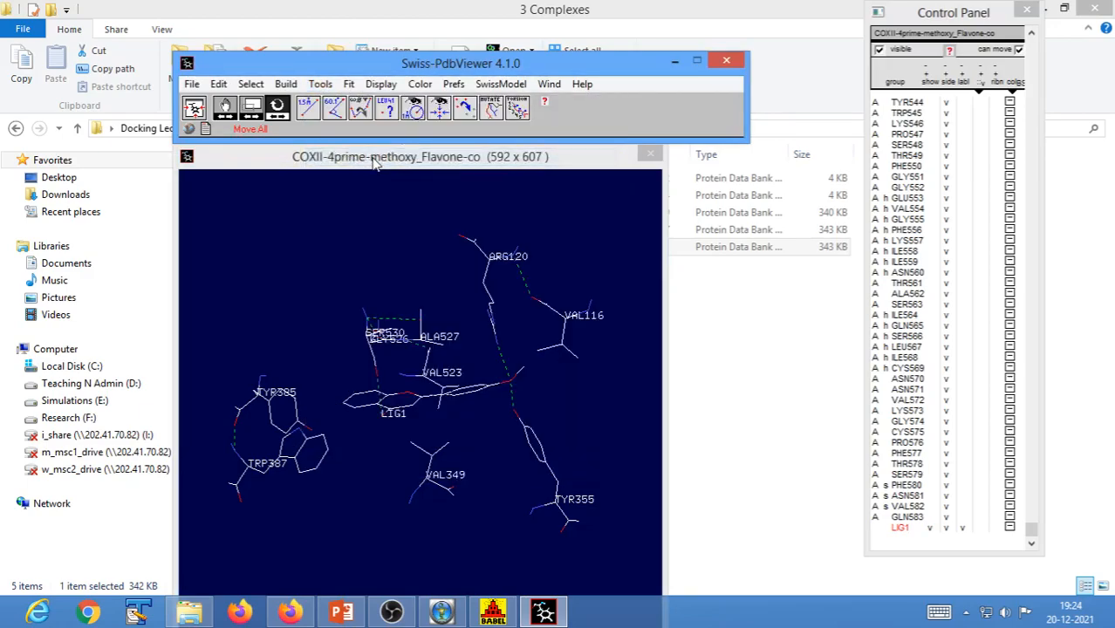
Rotate the binding site to examine the hydrogen bonds between LIG1 and its neighbouring residues from different angles
{"action": "left_click_drag", "start_coordinate": [334, 493], "coordinate": [422, 436]}
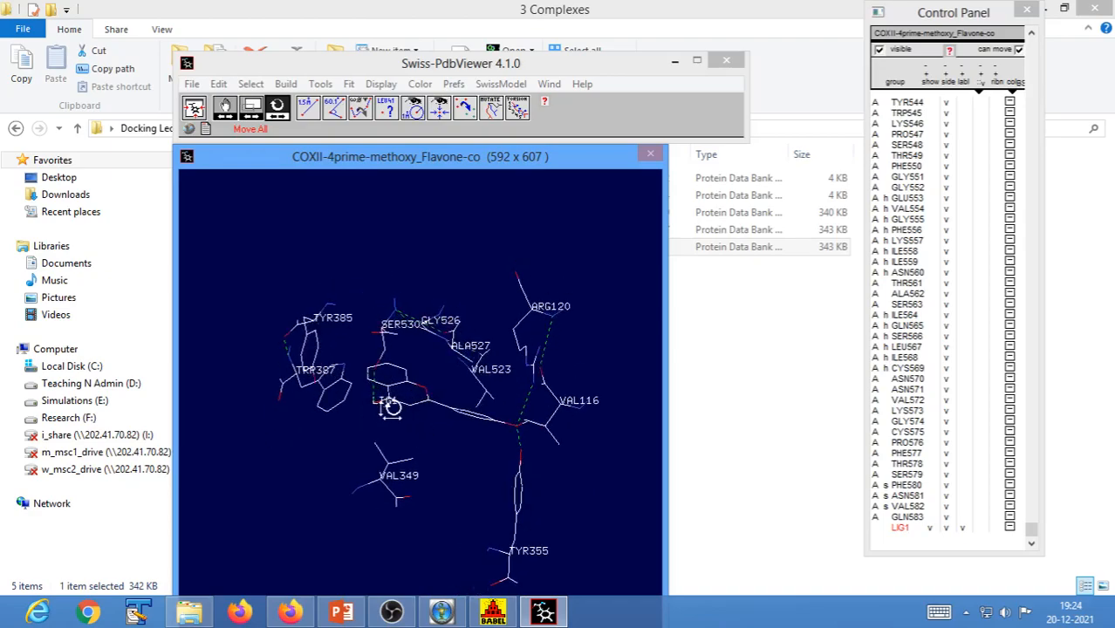
{"action": "left_click_drag", "start_coordinate": [403, 418], "coordinate": [435, 426]}
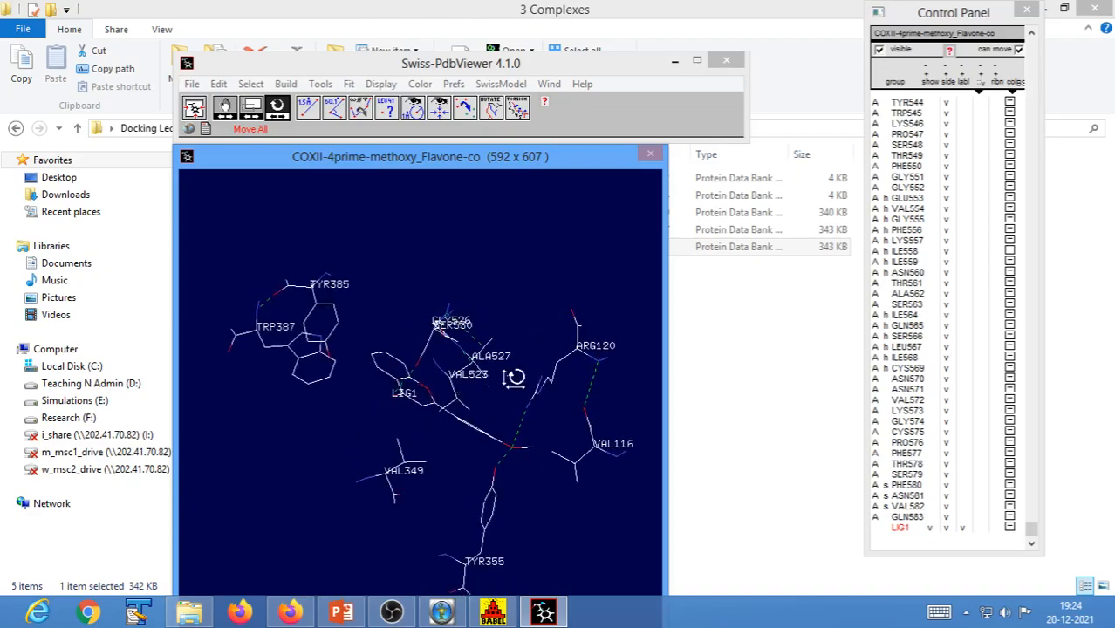
{"action": "left_click_drag", "start_coordinate": [525, 499], "coordinate": [514, 407]}
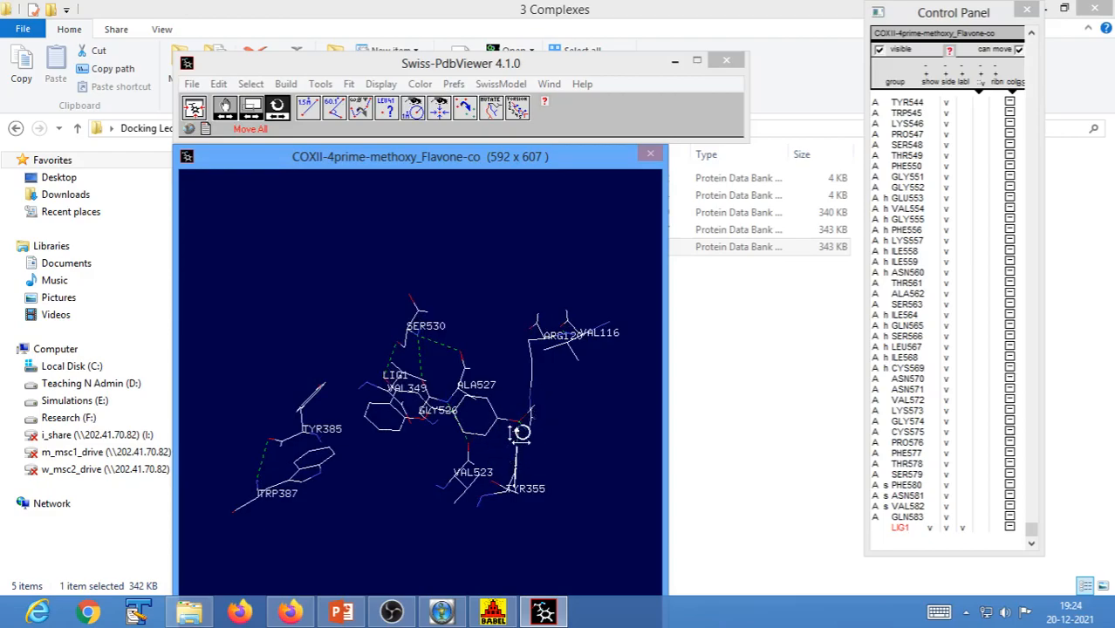
{"action": "left_click_drag", "start_coordinate": [550, 517], "coordinate": [537, 536]}
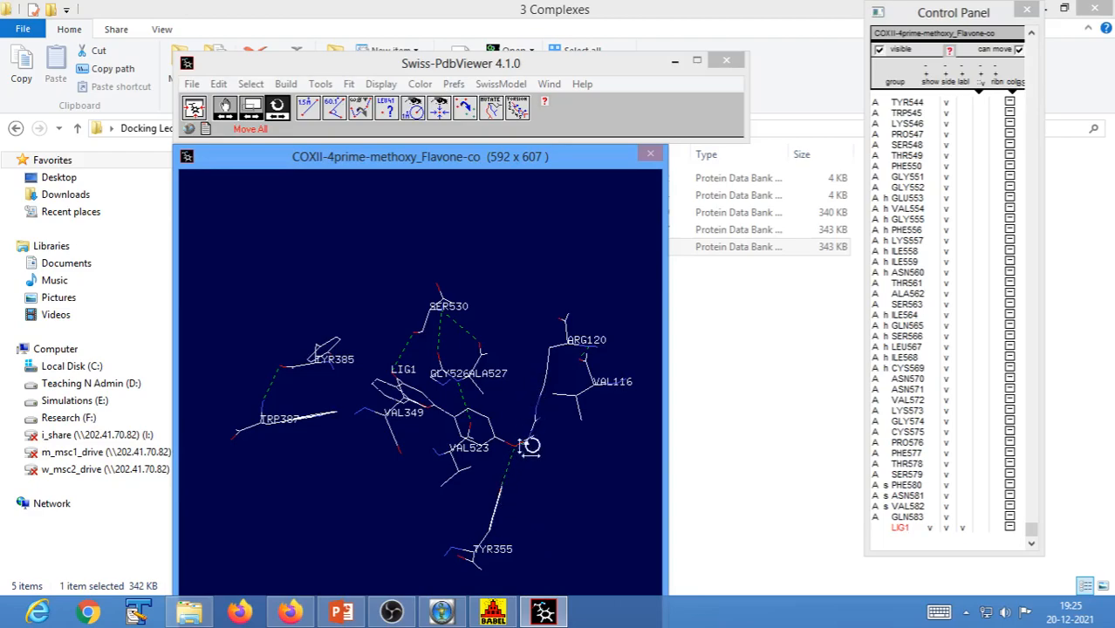
{"action": "left_click_drag", "start_coordinate": [481, 474], "coordinate": [458, 526]}
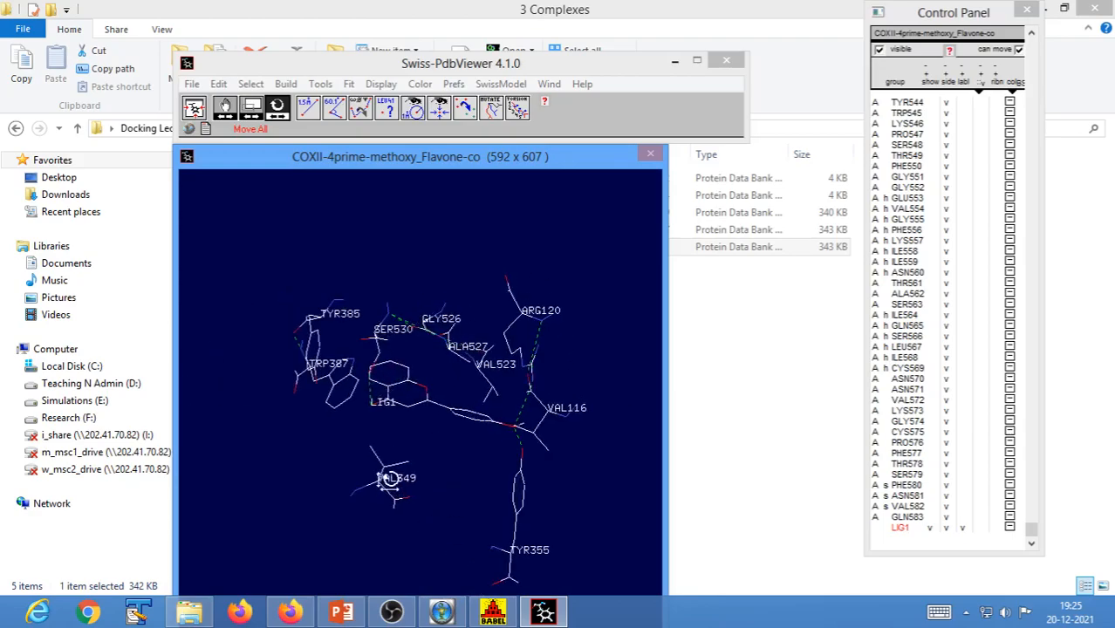
{"action": "left_click_drag", "start_coordinate": [464, 481], "coordinate": [493, 486]}
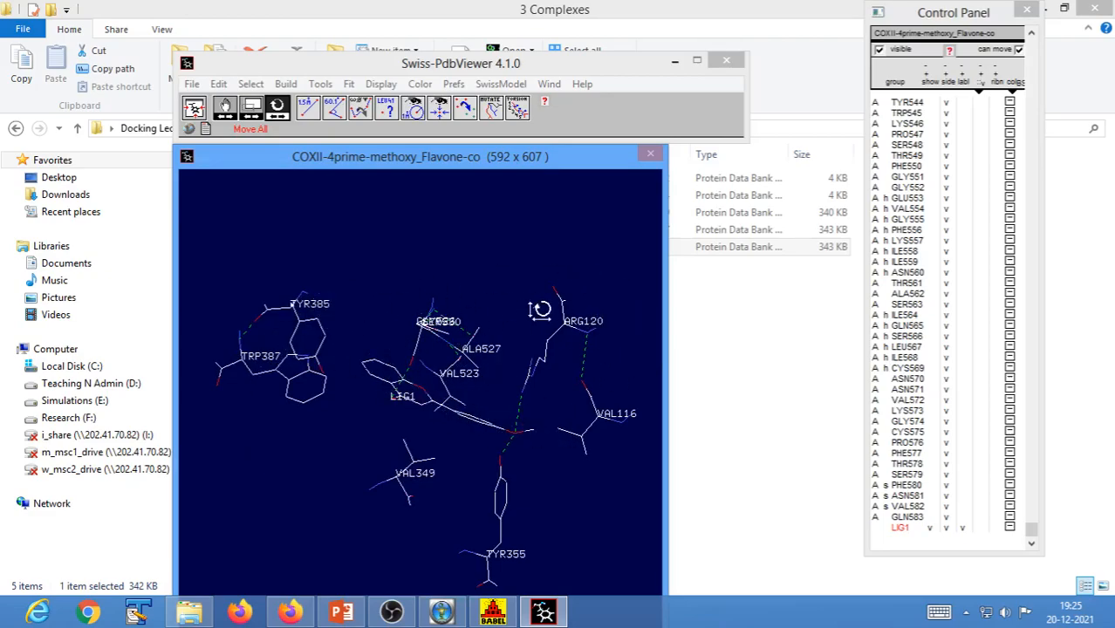
{"action": "left_click_drag", "start_coordinate": [560, 490], "coordinate": [455, 511]}
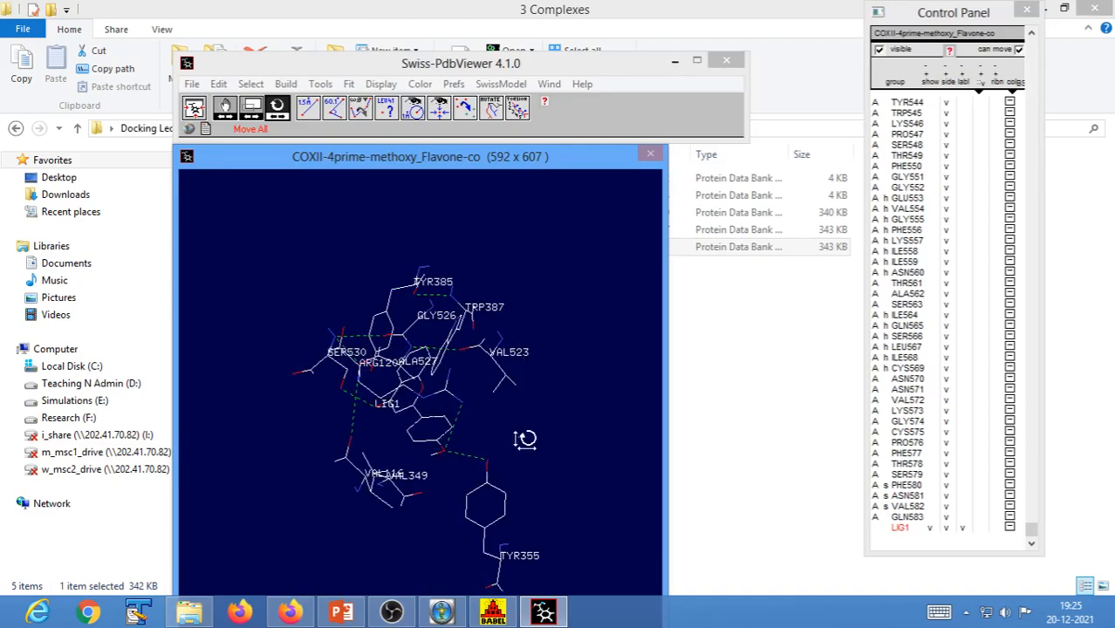
{"action": "left_click_drag", "start_coordinate": [534, 442], "coordinate": [536, 471]}
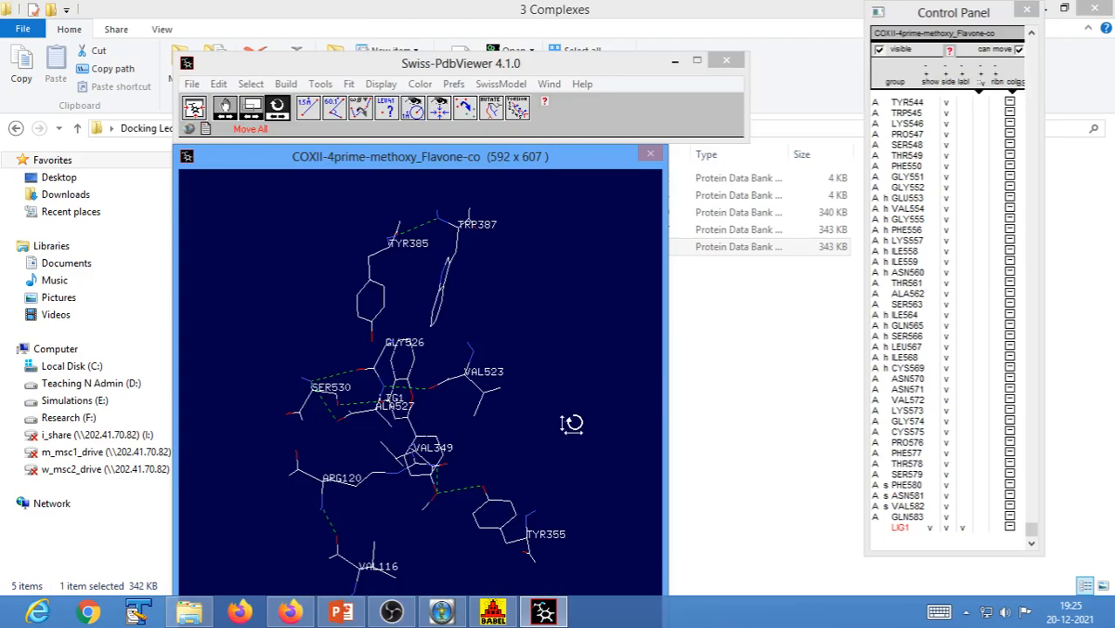
{"action": "left_click_drag", "start_coordinate": [519, 68], "coordinate": [468, 58]}
{"action": "left_click_drag", "start_coordinate": [533, 309], "coordinate": [452, 356]}
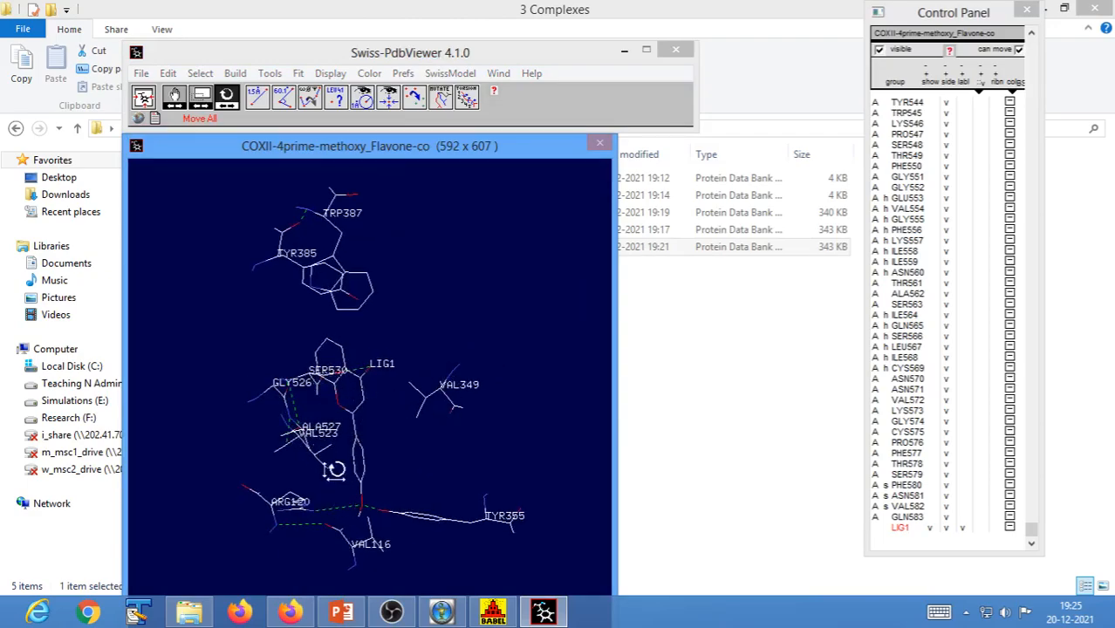
{"action": "mouse_move", "coordinate": [435, 473]}
{"action": "left_mouse_down"}
{"action": "mouse_move", "coordinate": [373, 487]}
{"action": "mouse_move", "coordinate": [385, 389]}
{"action": "mouse_move", "coordinate": [397, 418]}
{"action": "mouse_move", "coordinate": [447, 437]}
{"action": "mouse_move", "coordinate": [449, 458]}
{"action": "left_mouse_up"}
{"action": "left_click_drag", "start_coordinate": [426, 394], "coordinate": [390, 393]}
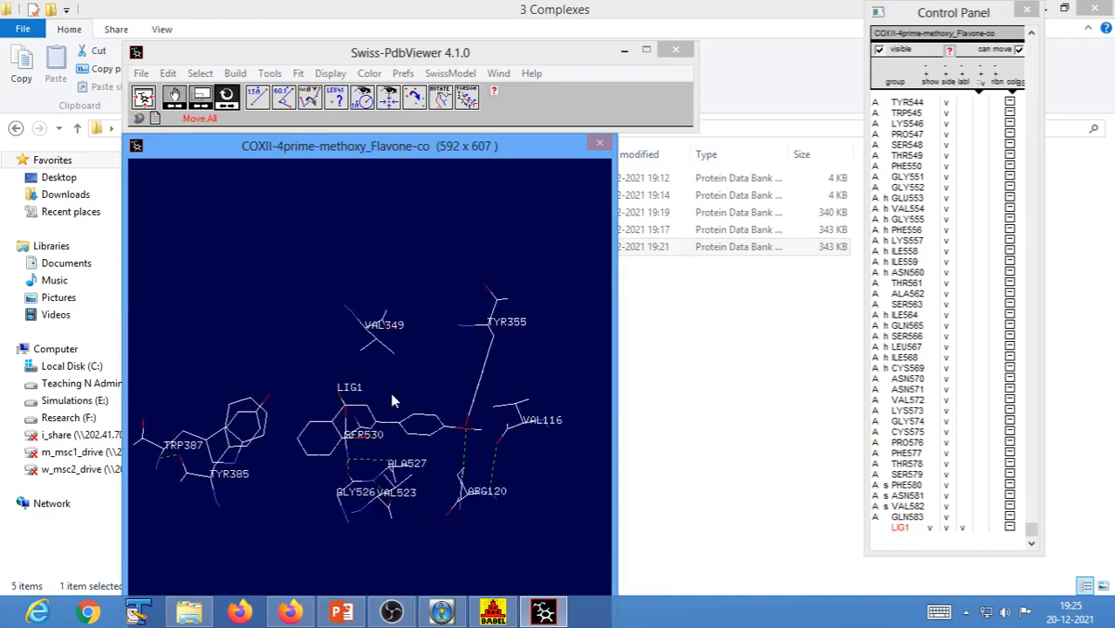
Close Swiss-PdbViewer and the OpenBabelGUI window
{"action": "left_click", "coordinate": [671, 54]}
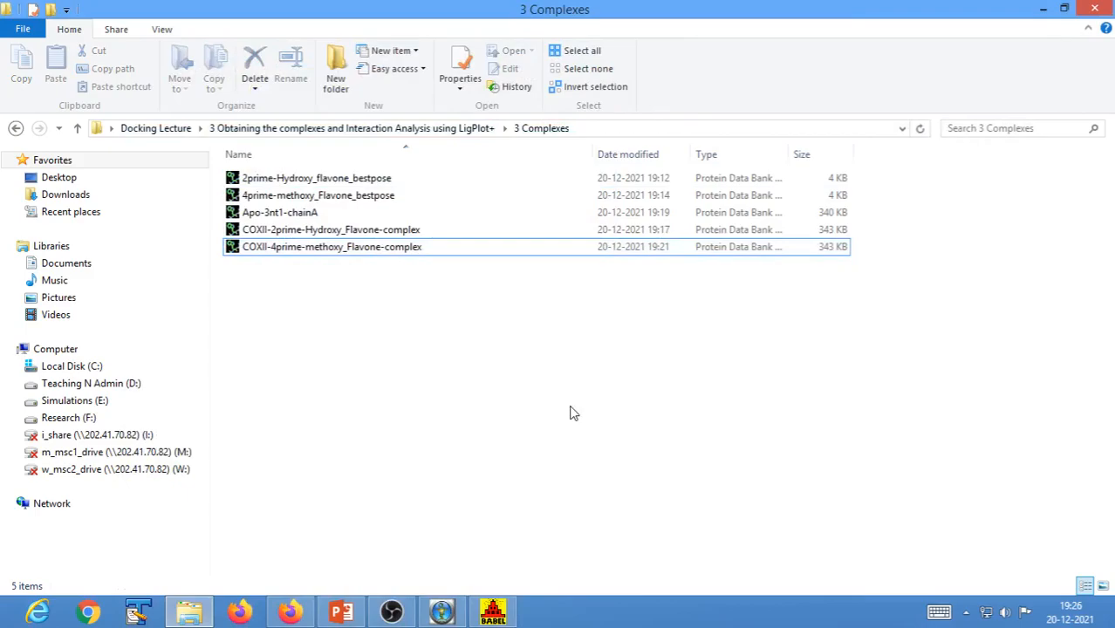
{"action": "left_click", "coordinate": [493, 611]}
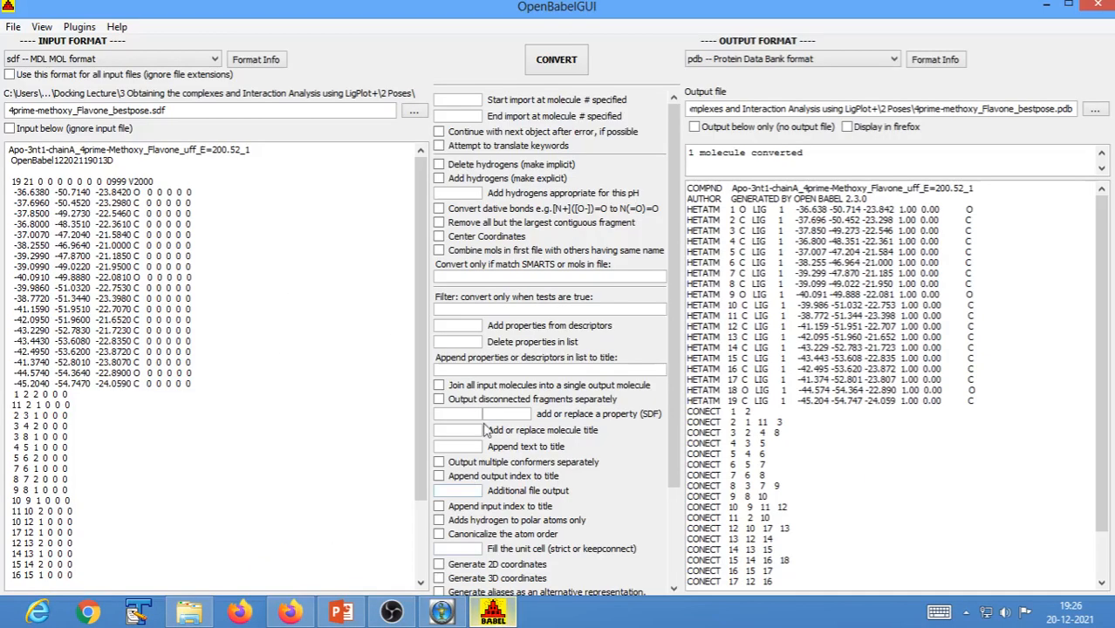
{"action": "left_click", "coordinate": [1095, 7]}
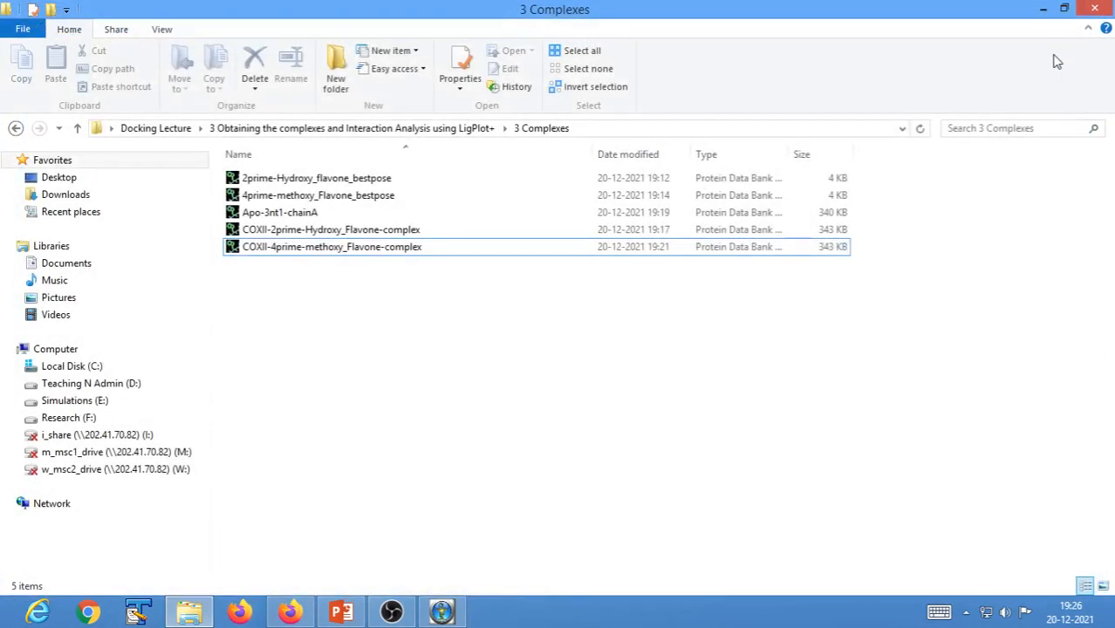
Minimize the 3 Complexes folder window, launch LigPlot+ from the desktop and maximize it
{"action": "left_click", "coordinate": [1044, 7]}
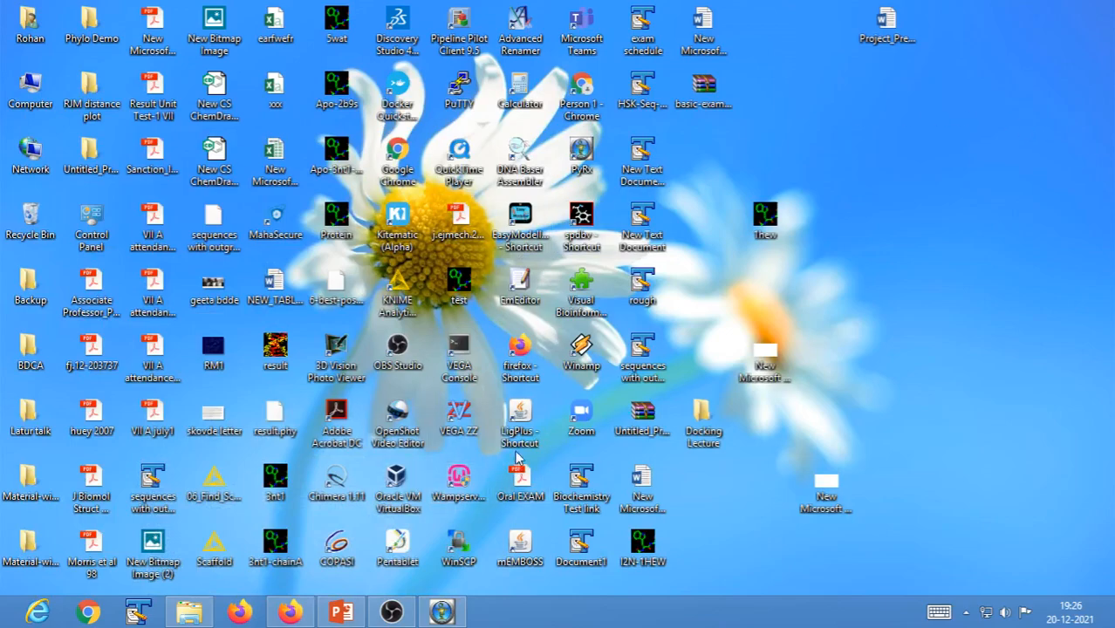
{"action": "double_click", "coordinate": [522, 419]}
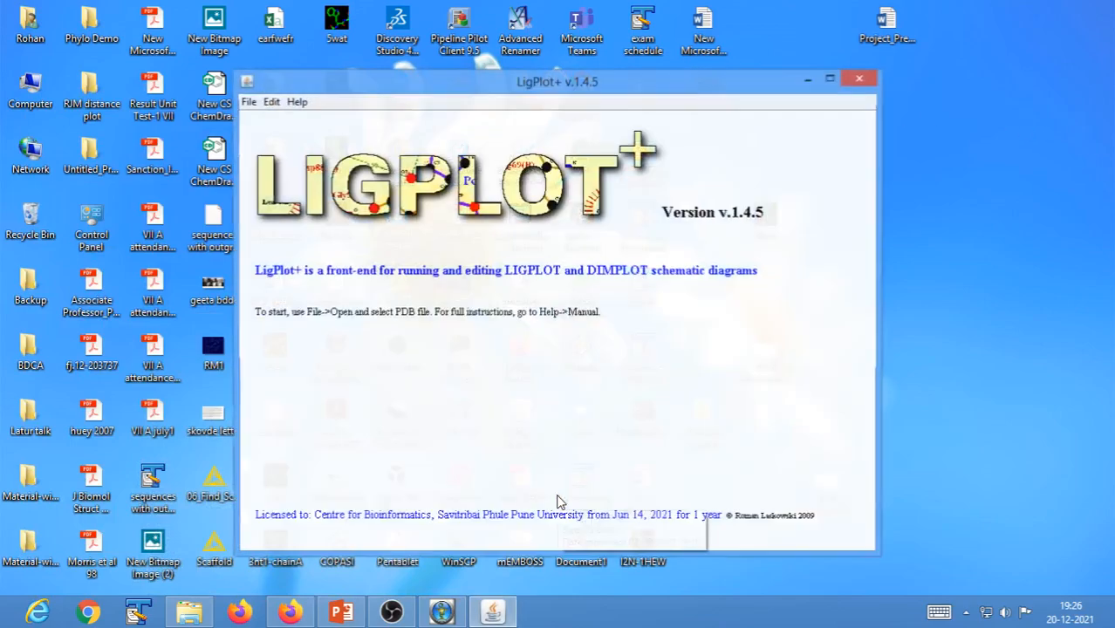
{"action": "left_click", "coordinate": [831, 78]}
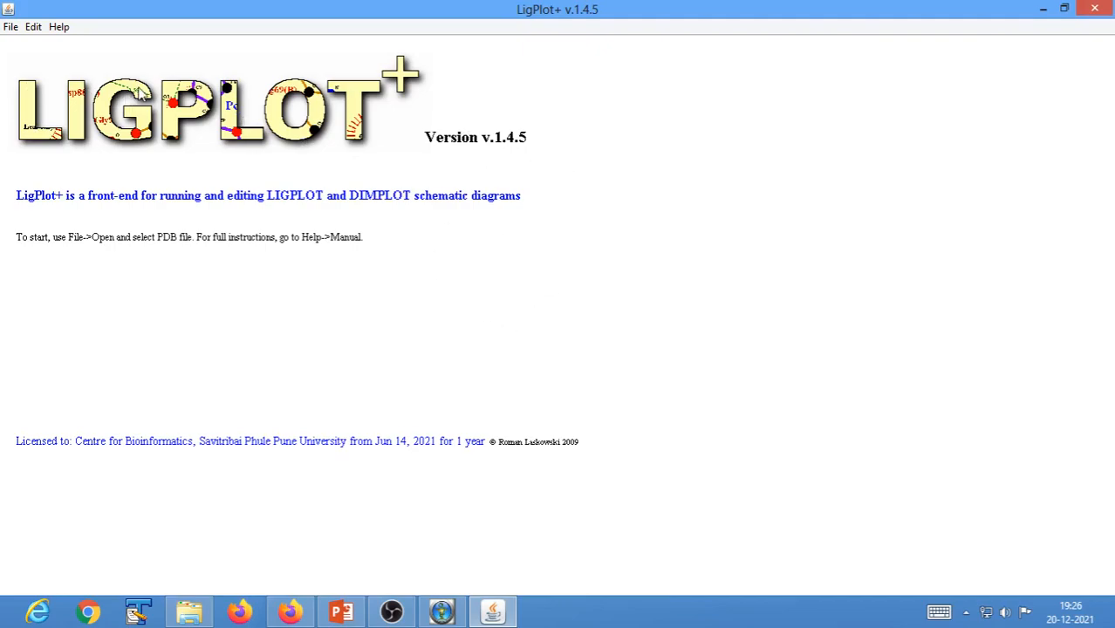
Open the PDB file COXII-4prime-methoxy_Flavone-complex from the desktop's Docking Lecture folder, in the 3 Complexes subfolder of the LigPlot+ analysis folder
{"action": "left_click", "coordinate": [11, 27]}
{"action": "mouse_move", "coordinate": [38, 53]}
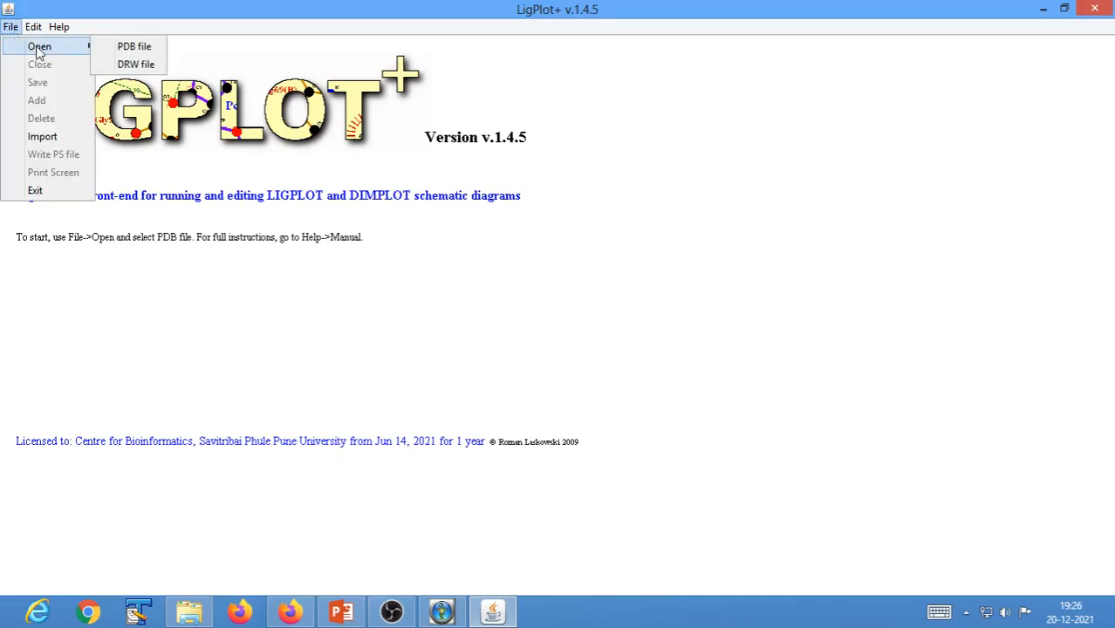
{"action": "left_click", "coordinate": [134, 49]}
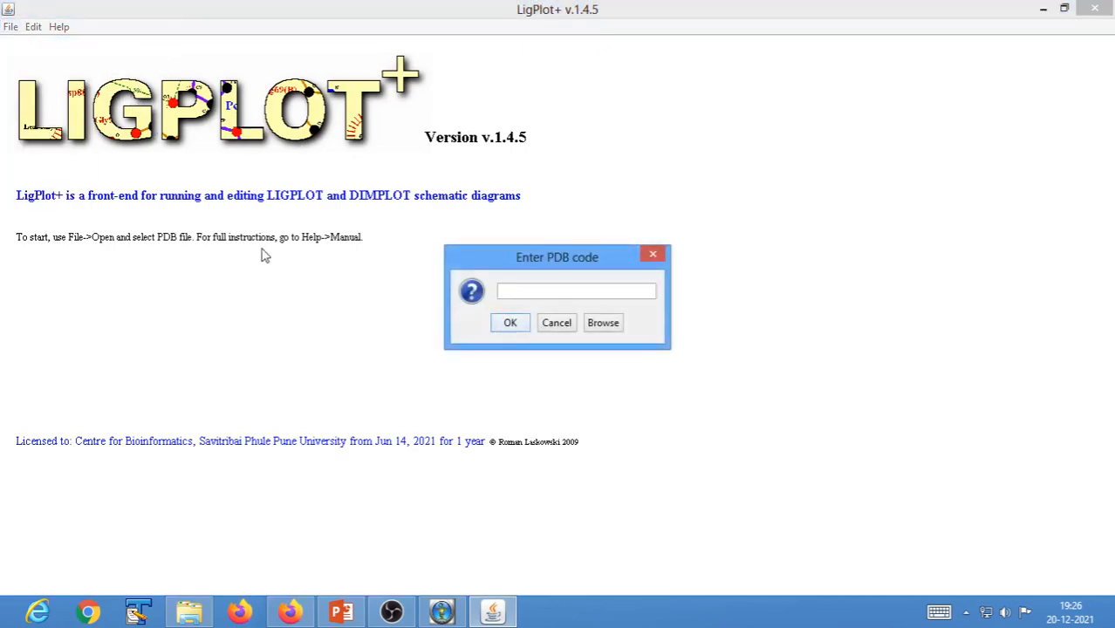
{"action": "left_click", "coordinate": [603, 323]}
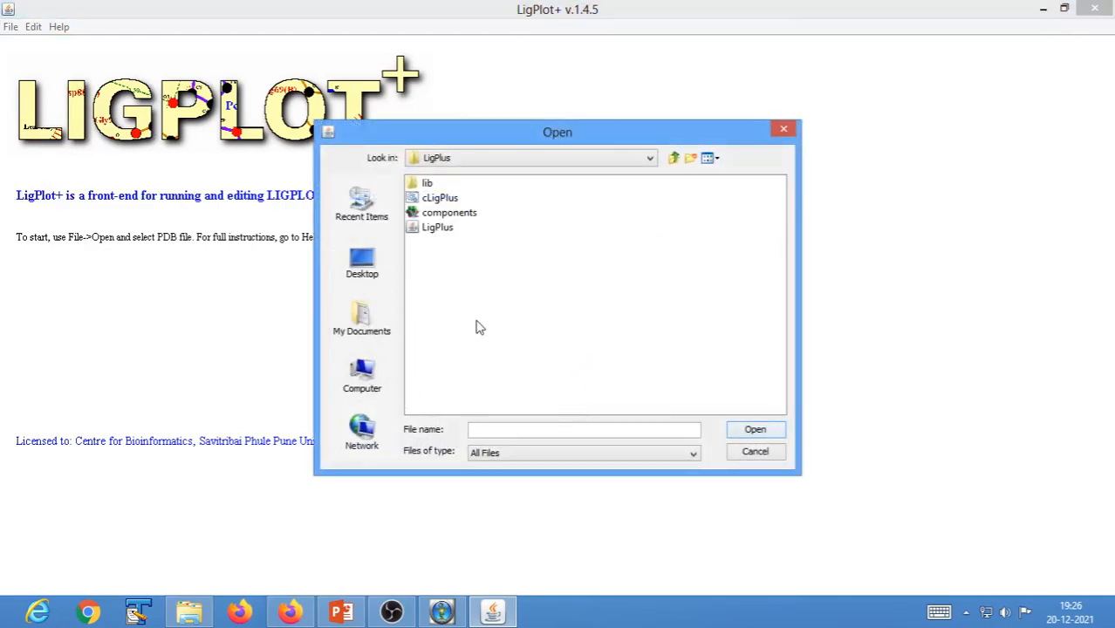
{"action": "left_click", "coordinate": [362, 263]}
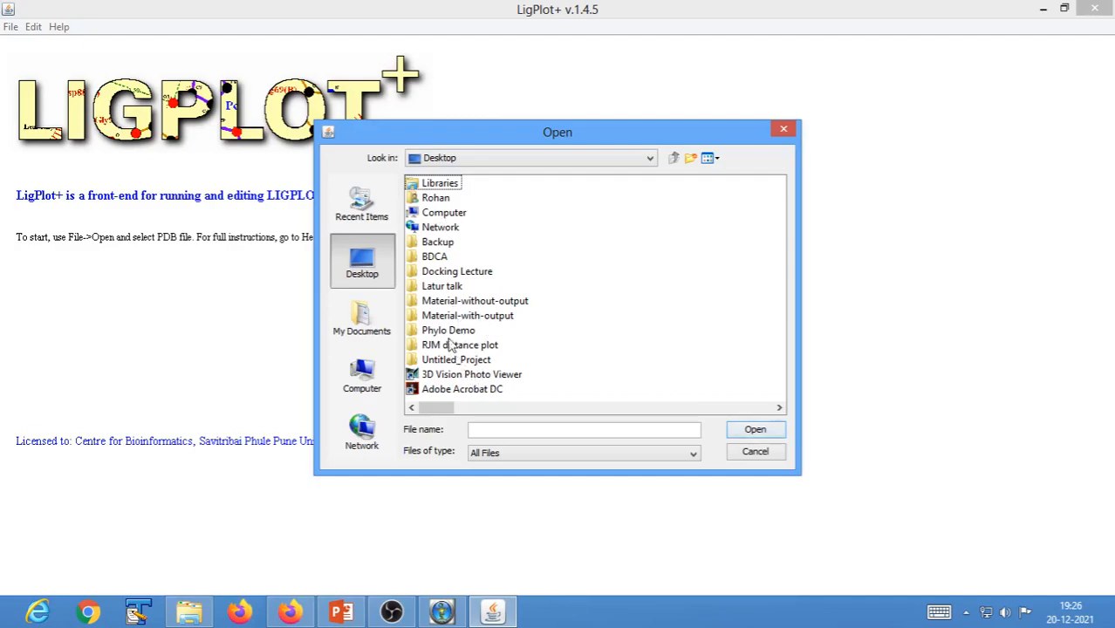
{"action": "double_click", "coordinate": [454, 272]}
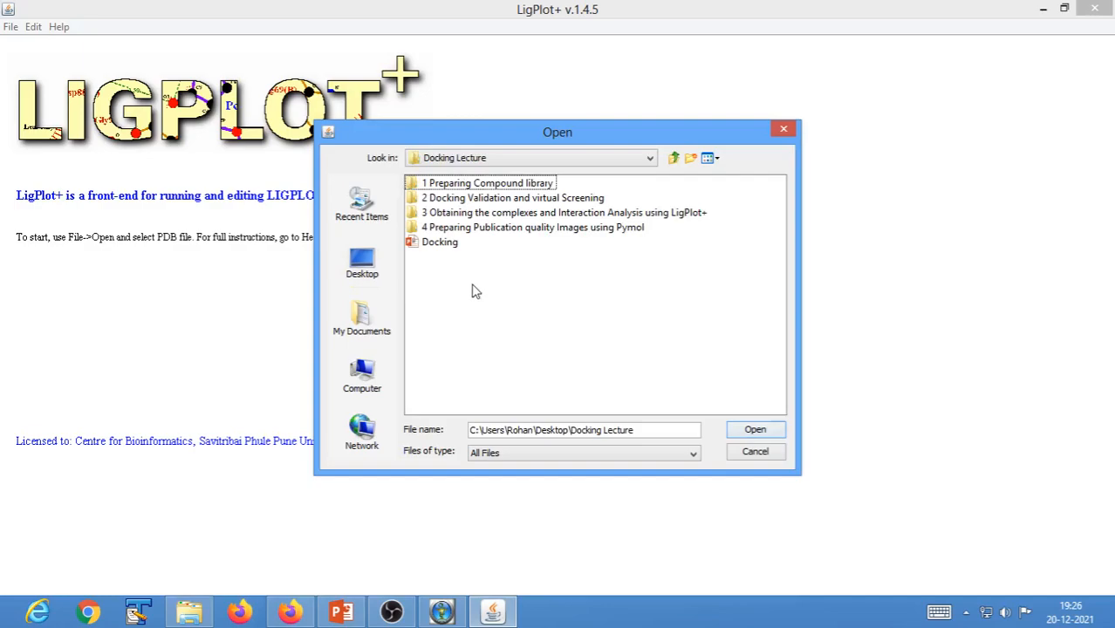
{"action": "double_click", "coordinate": [447, 213]}
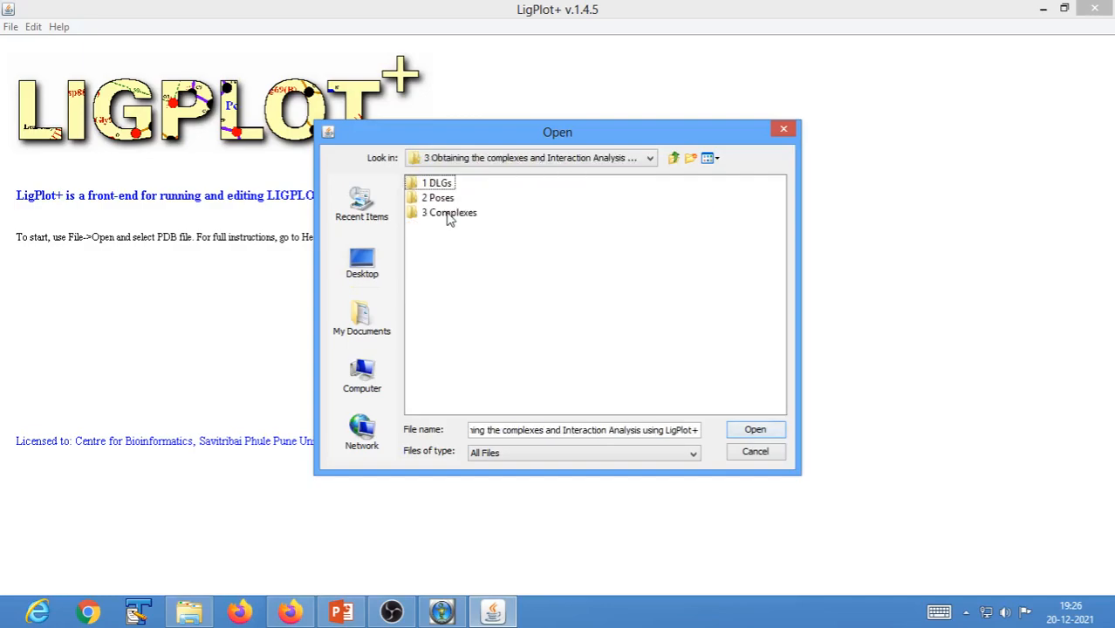
{"action": "double_click", "coordinate": [448, 216]}
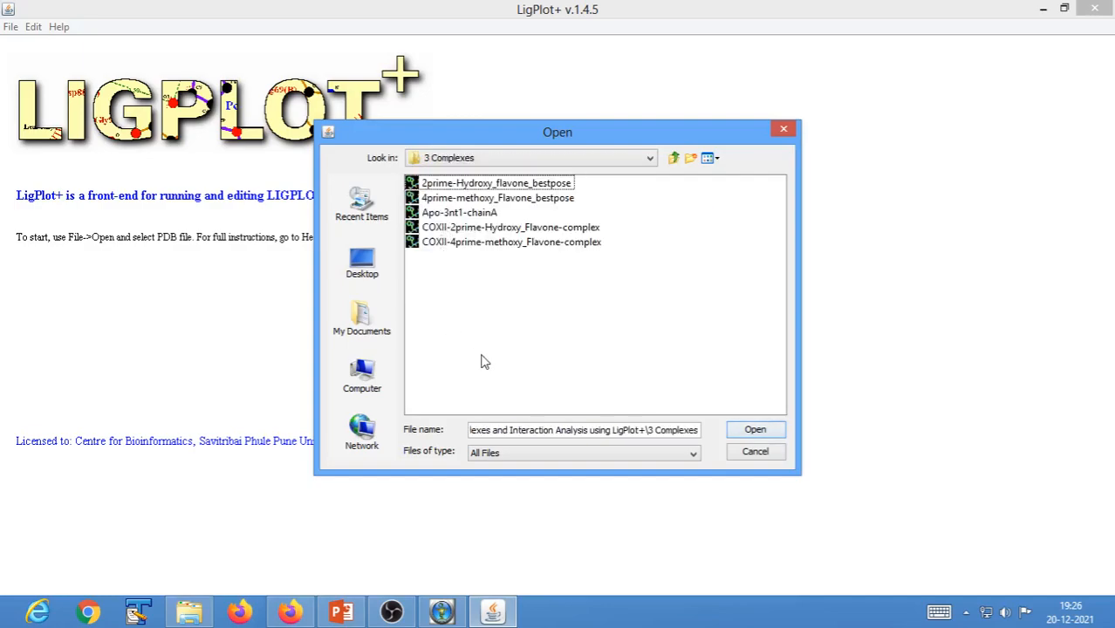
{"action": "left_click", "coordinate": [490, 244]}
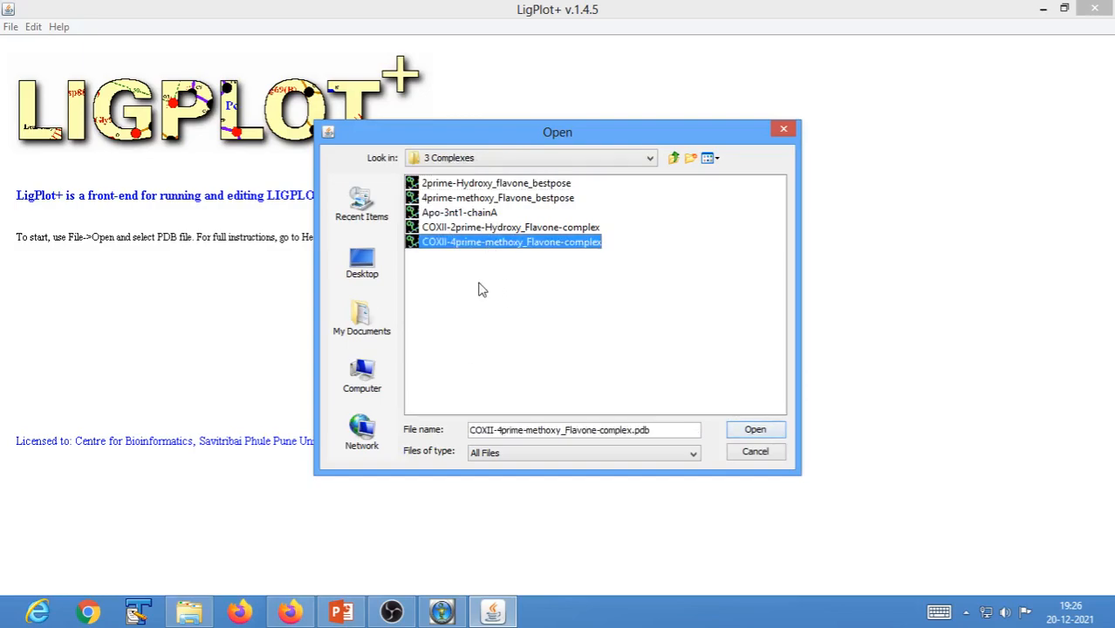
{"action": "left_click", "coordinate": [753, 431]}
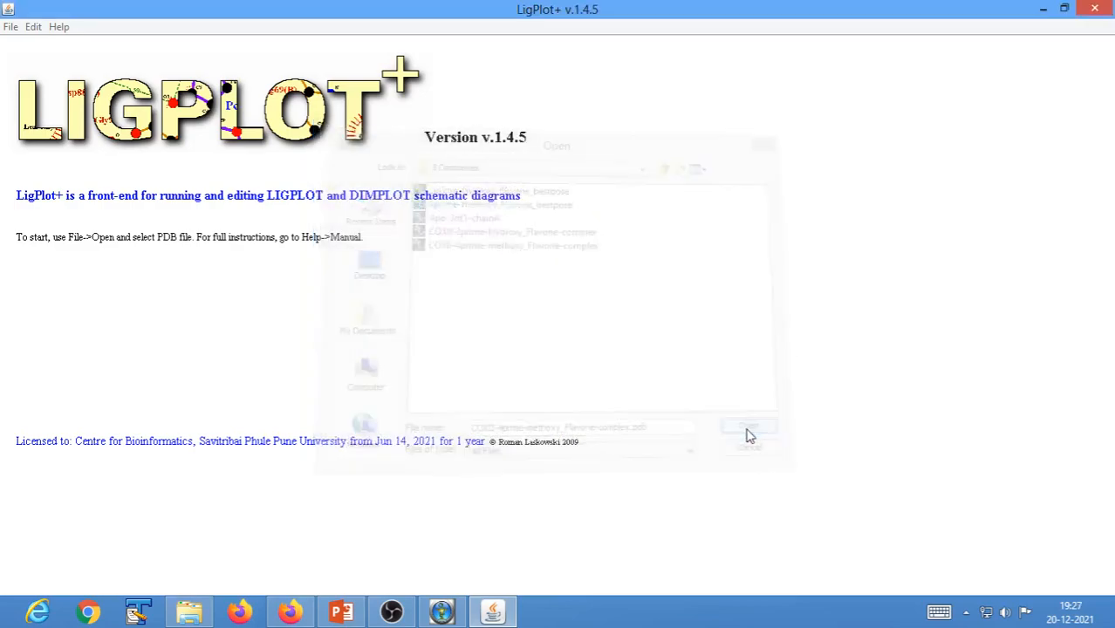
Run LIGPLOT on the ligand LIG 1 to generate its interaction diagram
{"action": "left_click_drag", "start_coordinate": [530, 122], "coordinate": [589, 182]}
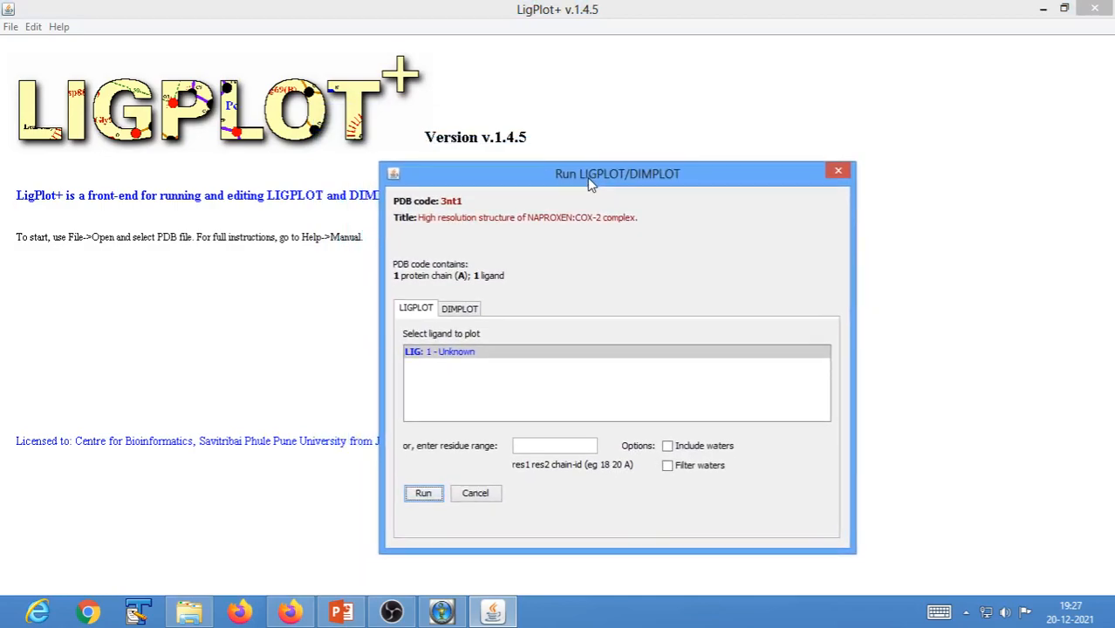
{"action": "left_click", "coordinate": [444, 354]}
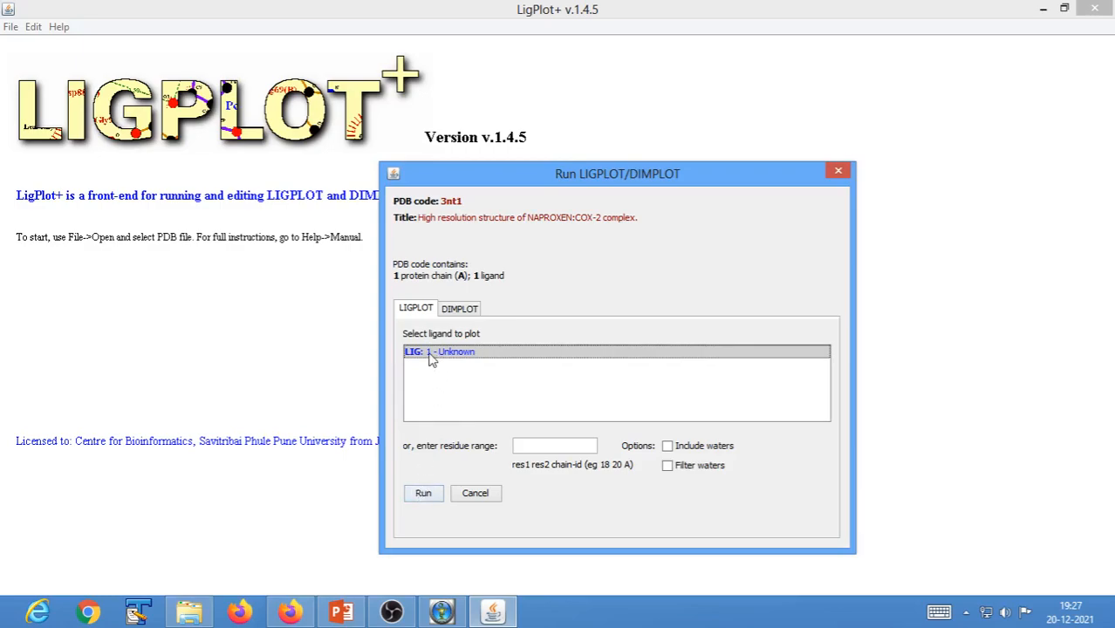
{"action": "left_click", "coordinate": [424, 495]}
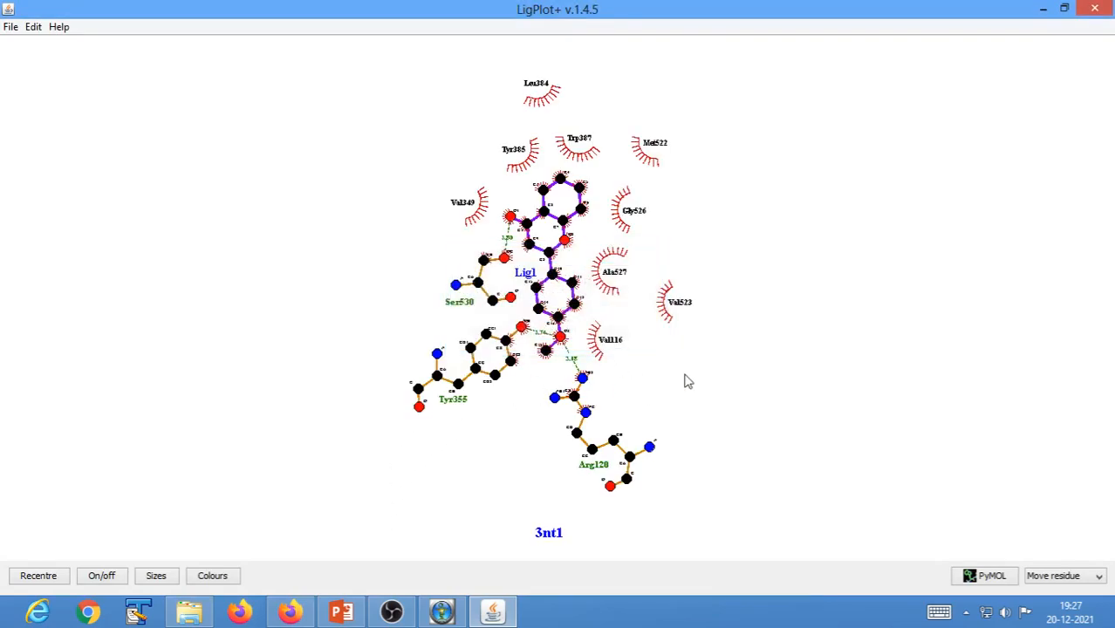
Shift the interaction diagram to the left edge of the canvas and send all pages to the doPDF v7 printer
{"action": "left_click_drag", "start_coordinate": [649, 257], "coordinate": [260, 243]}
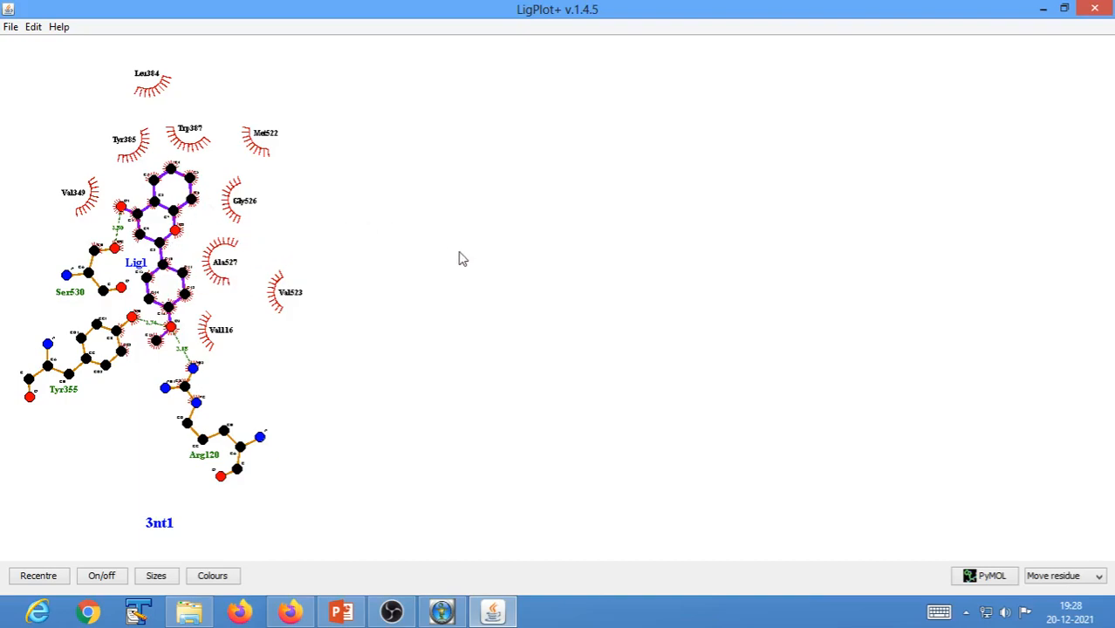
{"action": "left_click", "coordinate": [10, 28]}
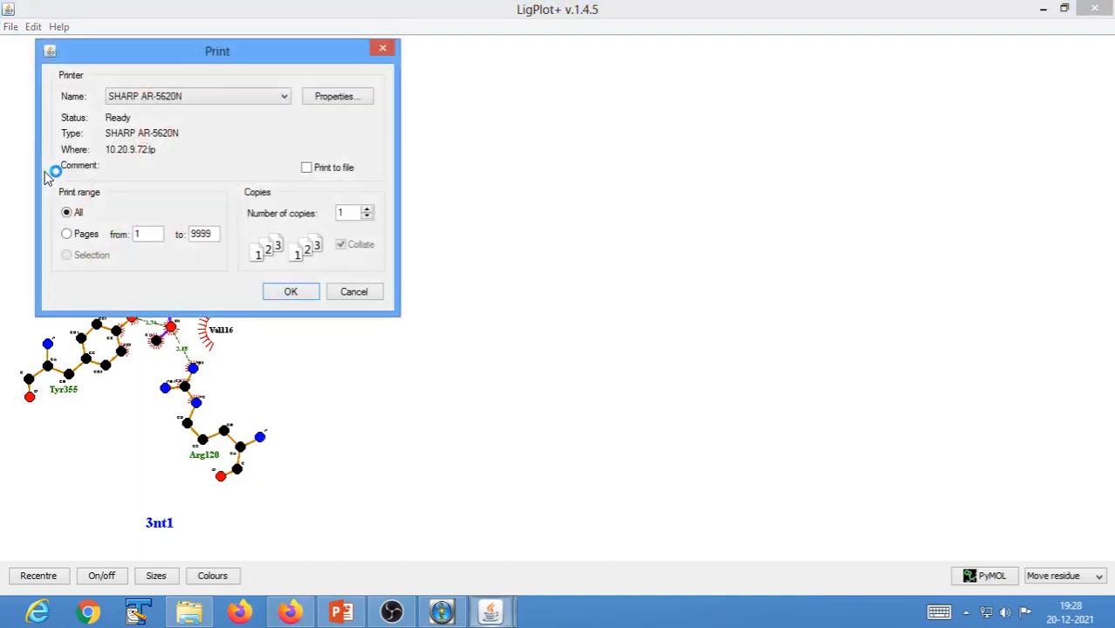
{"action": "left_click", "coordinate": [150, 98]}
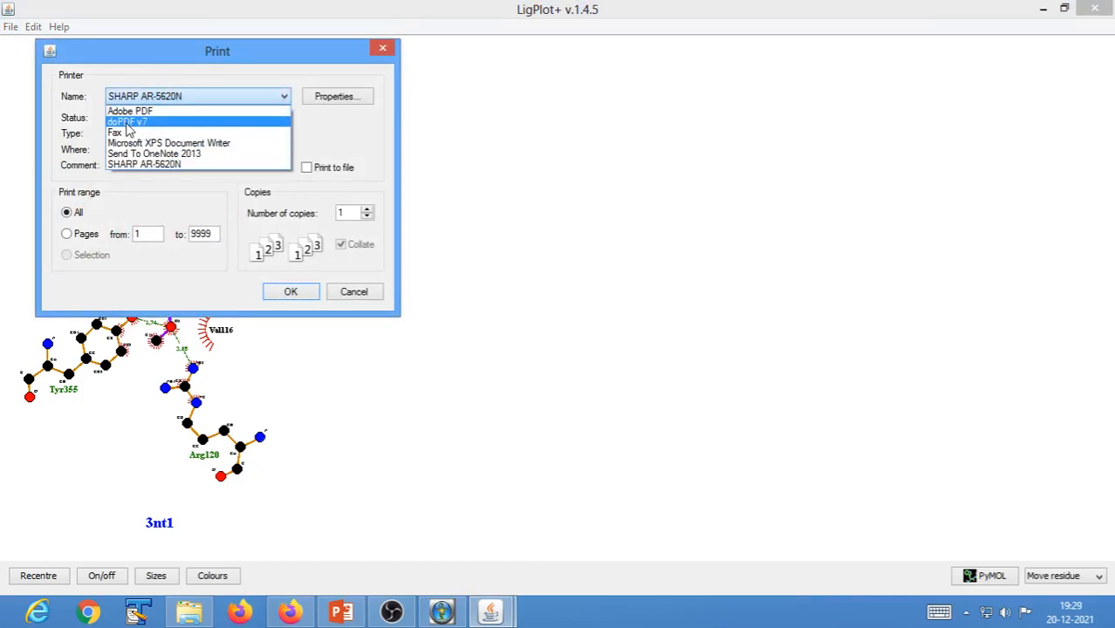
{"action": "left_click", "coordinate": [129, 122]}
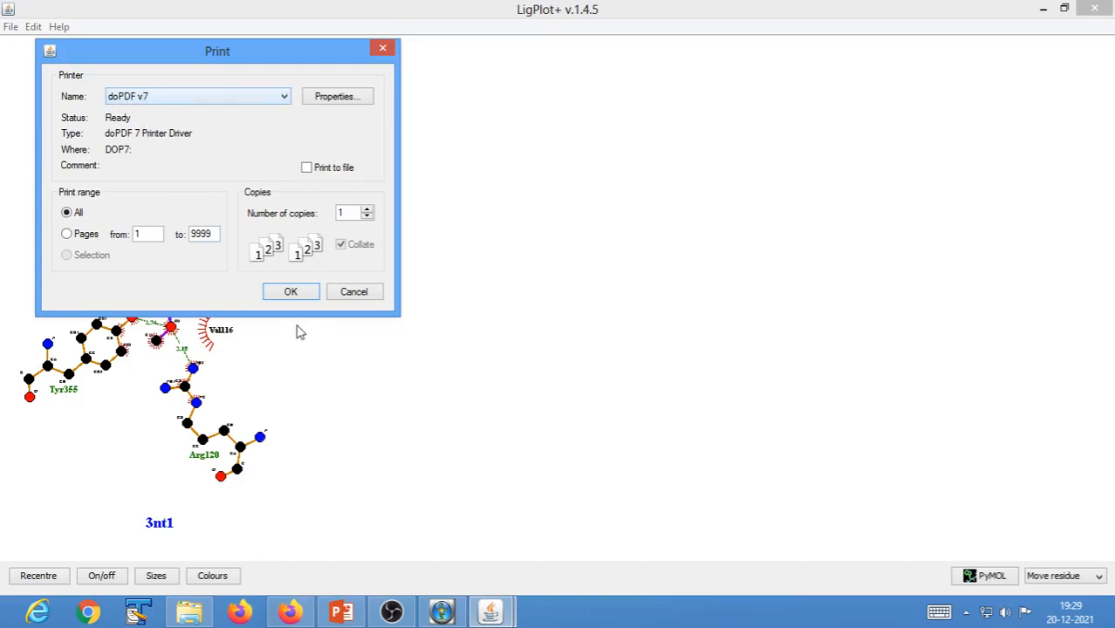
{"action": "left_click", "coordinate": [293, 294]}
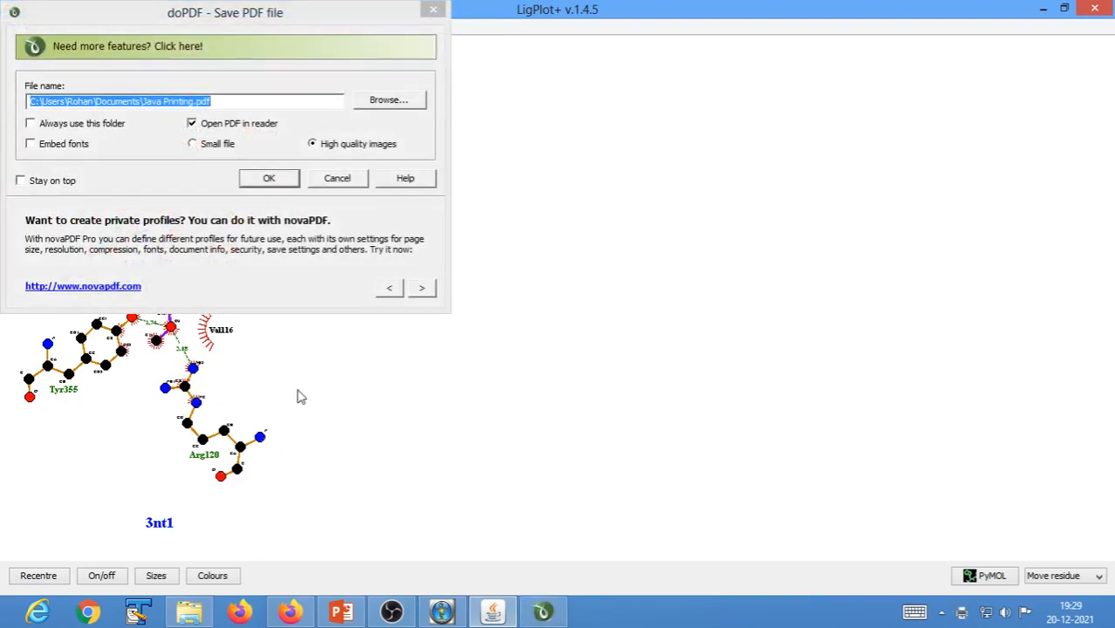
Browse for the PDF save location to the desktop's Docking Lecture folder, in the 3 Obtaining the complexes and Interaction Analysis using LigPlot+ subfolder
{"action": "left_click", "coordinate": [378, 100]}
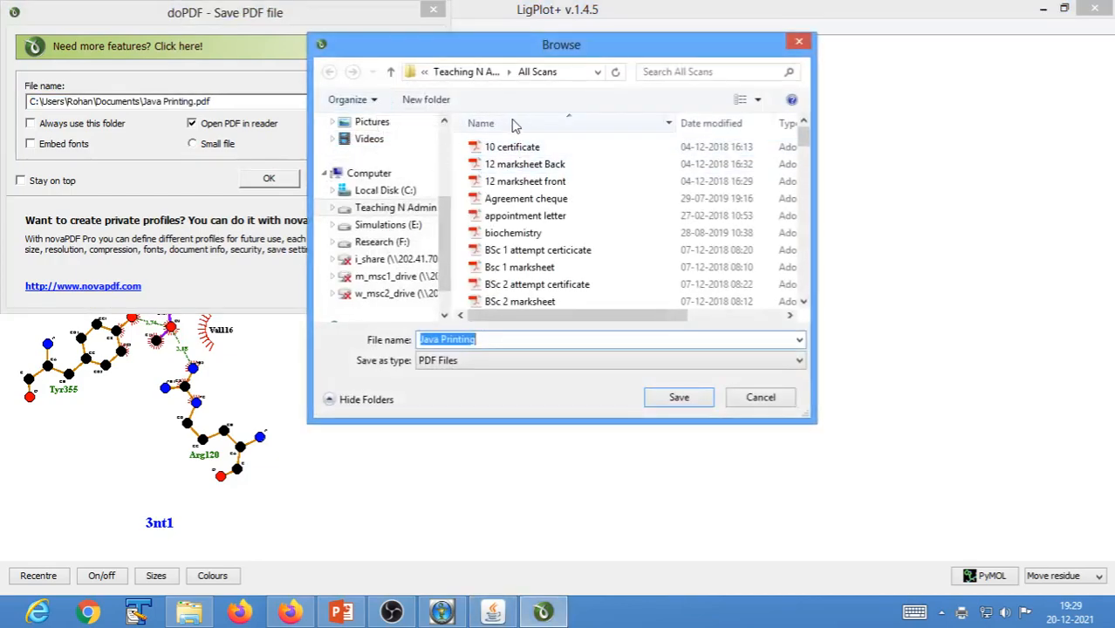
{"action": "left_click_drag", "start_coordinate": [442, 223], "coordinate": [442, 131]}
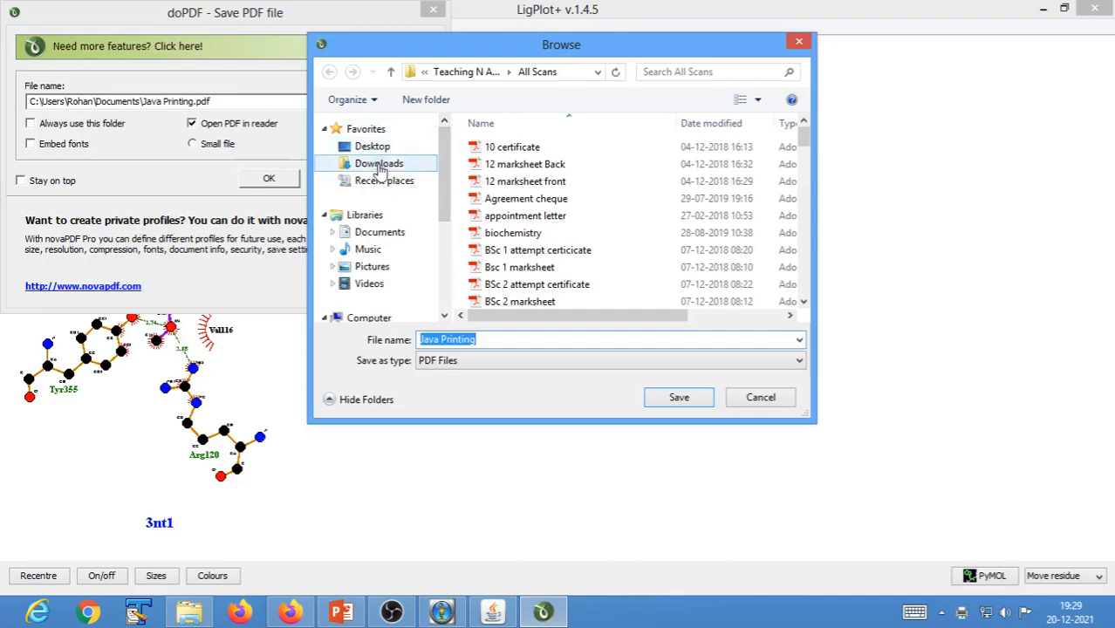
{"action": "left_click", "coordinate": [381, 148]}
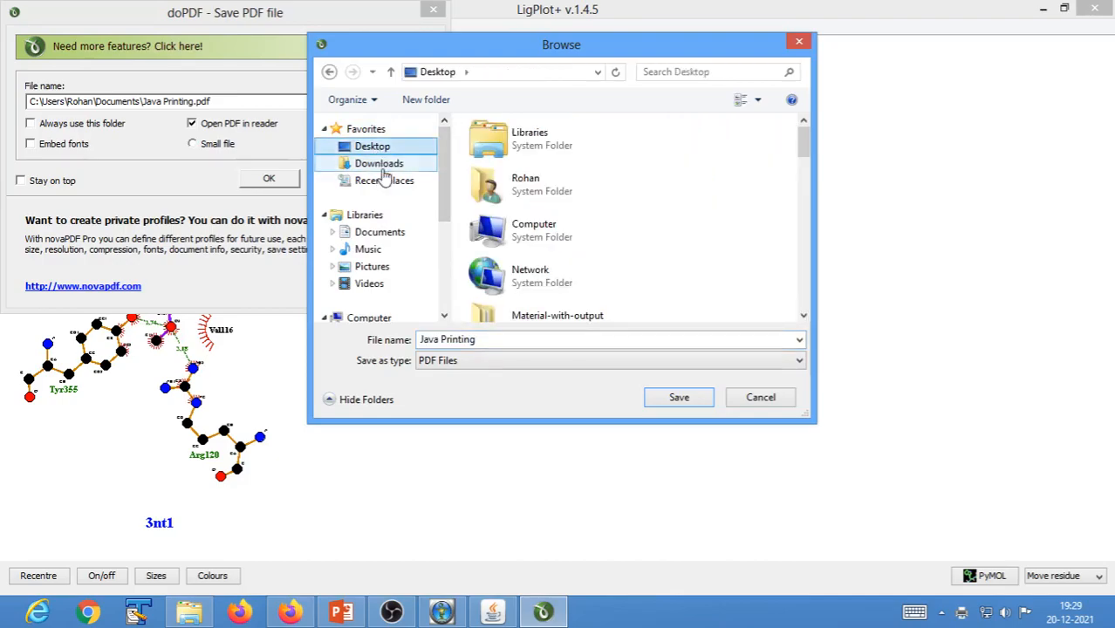
{"action": "scroll", "coordinate": [703, 250], "scroll_direction": "down", "scroll_amount": 6}
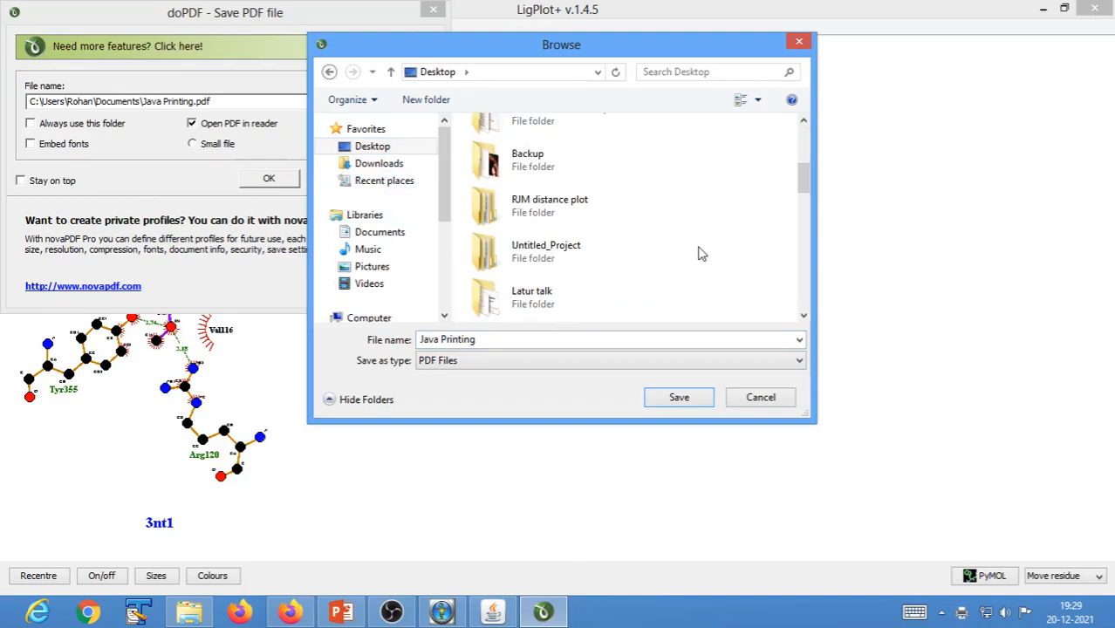
{"action": "double_click", "coordinate": [561, 298]}
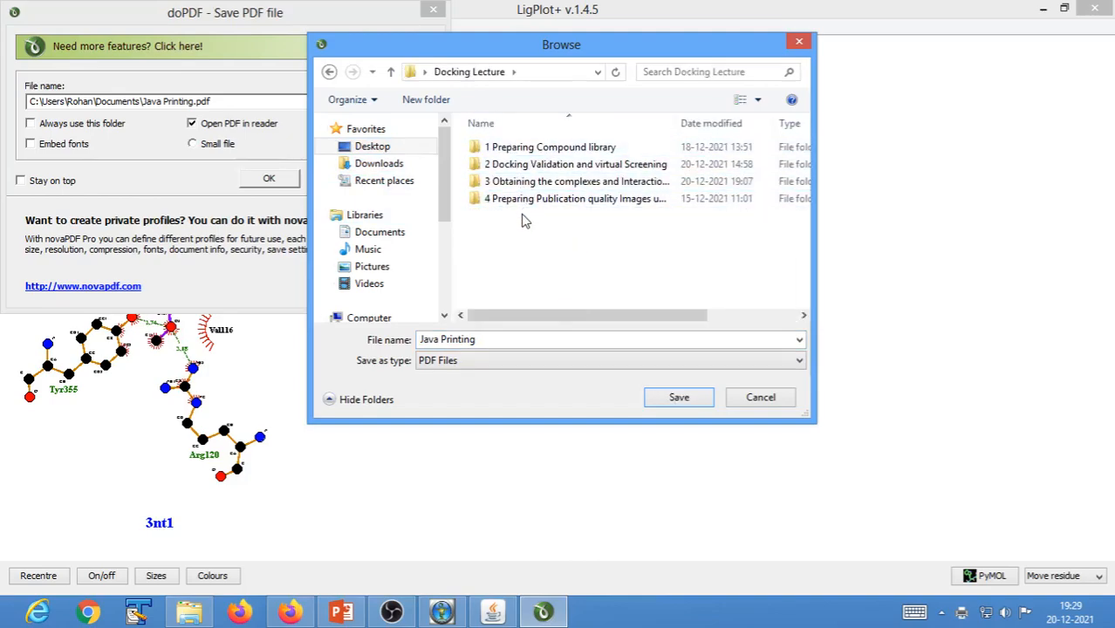
{"action": "double_click", "coordinate": [520, 182]}
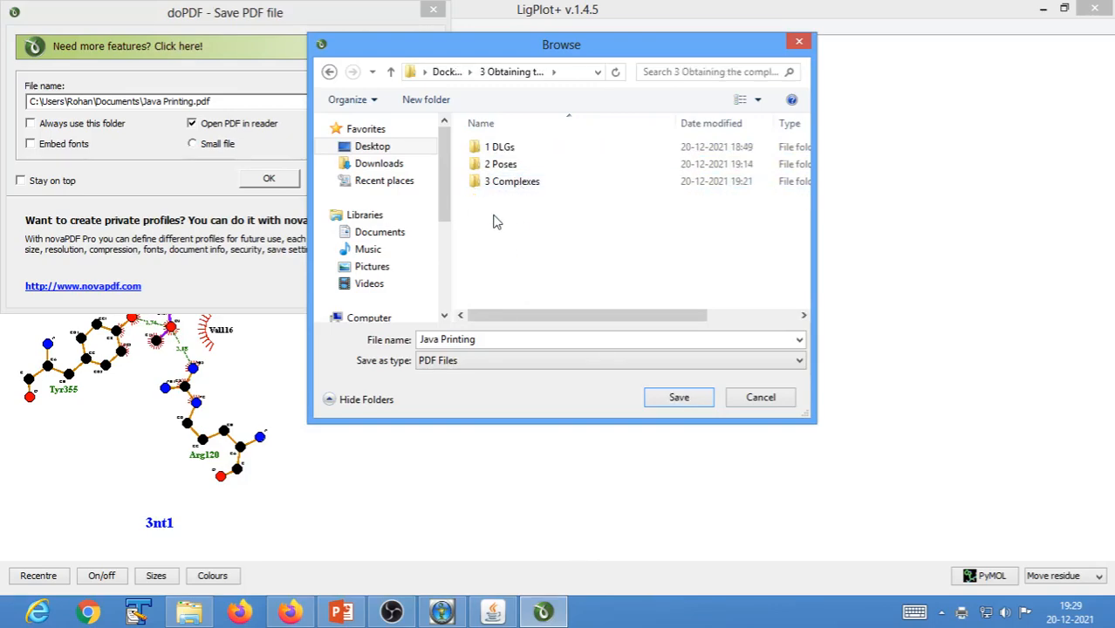
Create a new folder named 4 Ligplot beside the 3 Complexes folder and open it as the save location
{"action": "right_click", "coordinate": [494, 219]}
{"action": "mouse_move", "coordinate": [590, 432]}
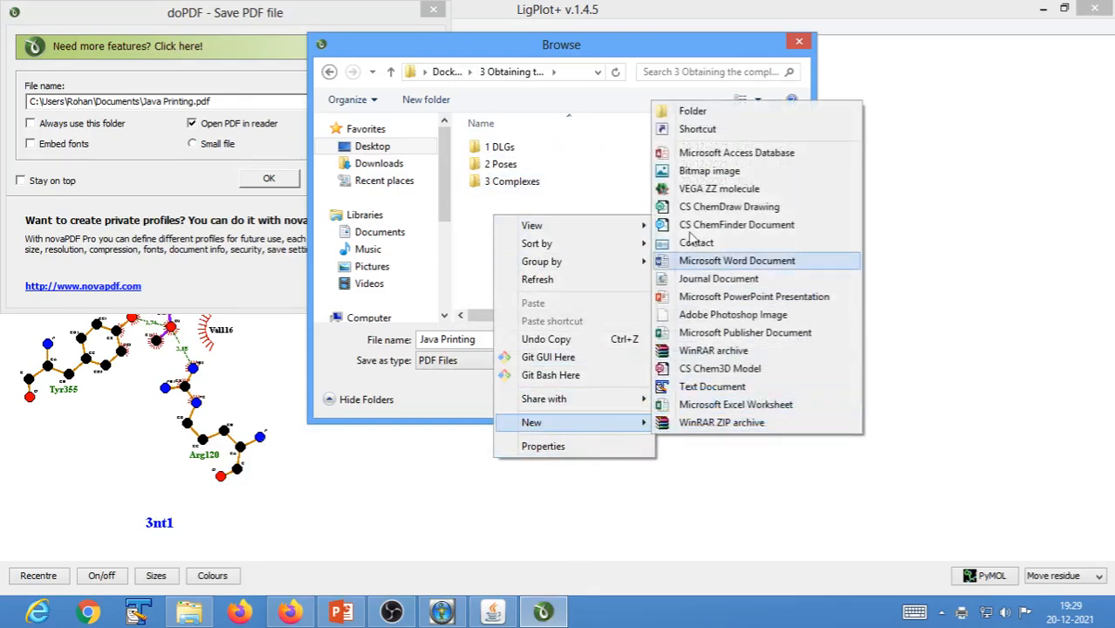
{"action": "left_click", "coordinate": [695, 115]}
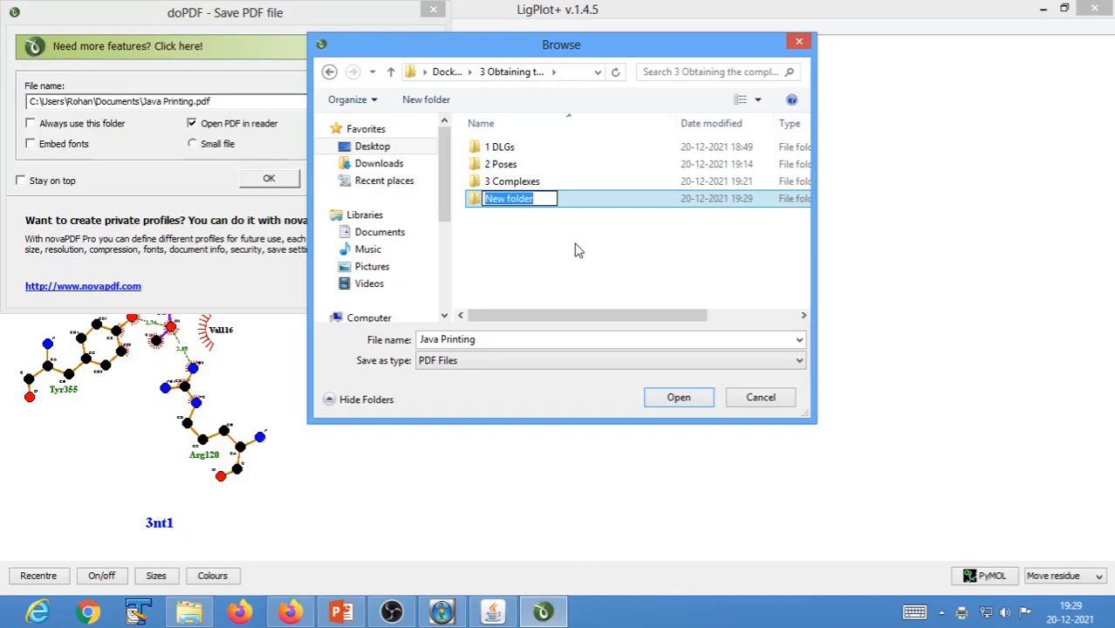
{"action": "type", "text": "4 Ligplot"}
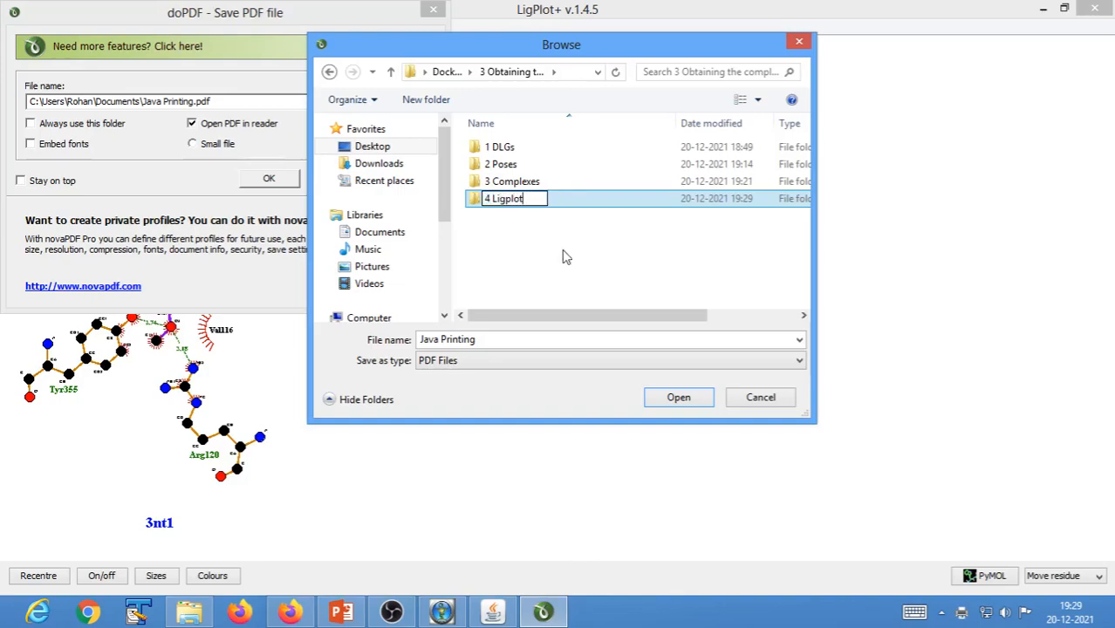
{"action": "left_click", "coordinate": [472, 340]}
{"action": "left_click", "coordinate": [485, 340]}
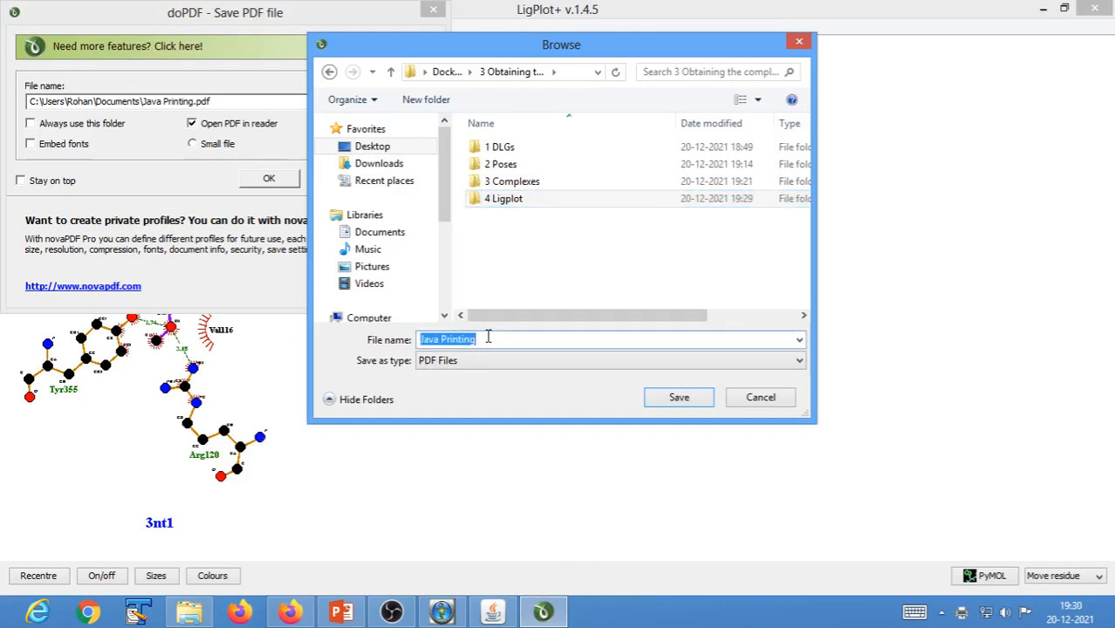
{"action": "double_click", "coordinate": [509, 201]}
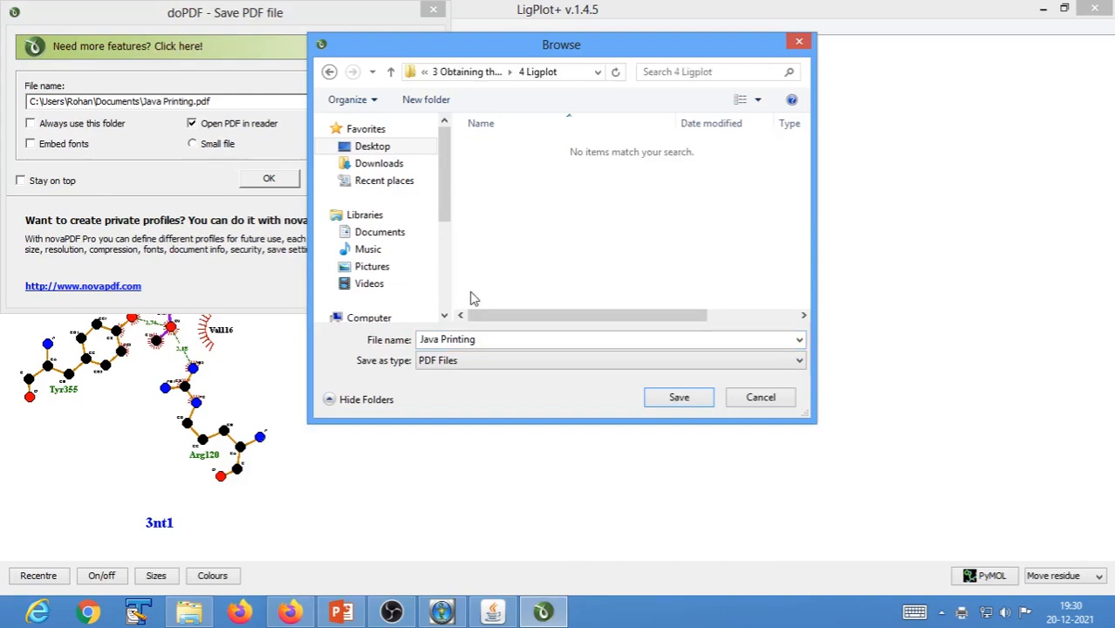
Save the interaction diagram as a PDF named 4prime-methoxy-flavone in the 4 Ligplot folder
{"action": "left_click", "coordinate": [478, 339]}
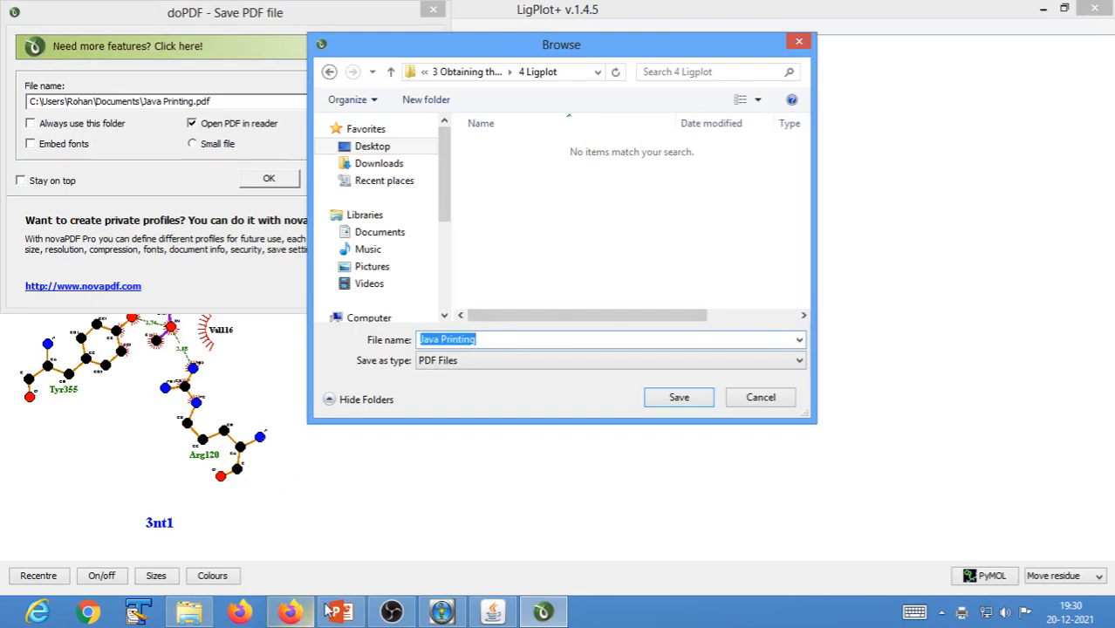
{"action": "left_click", "coordinate": [190, 613]}
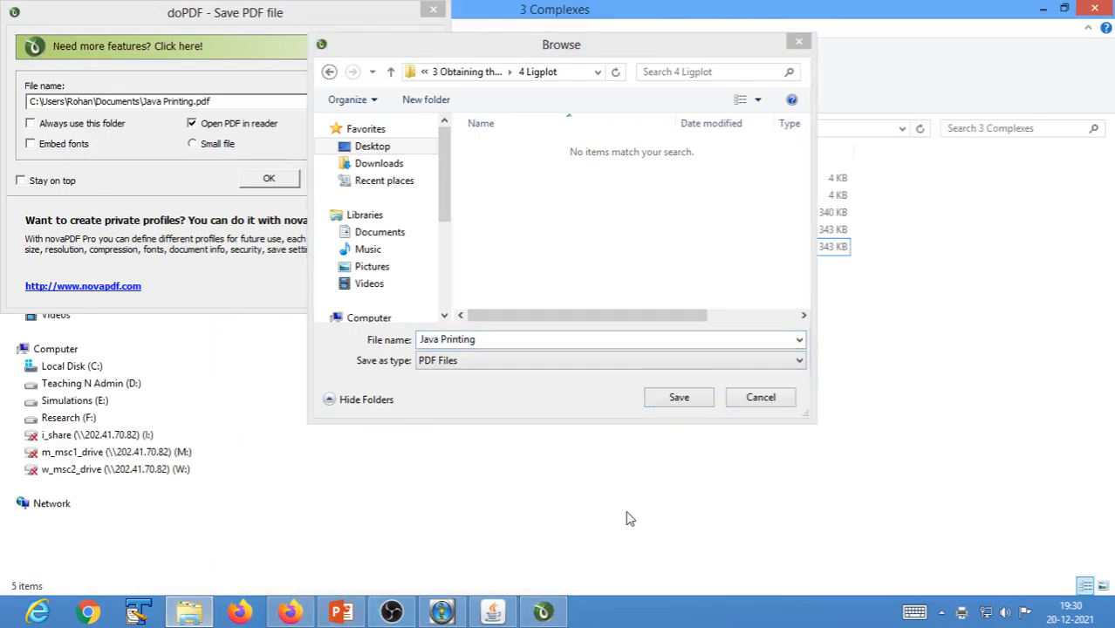
{"action": "left_click", "coordinate": [483, 340]}
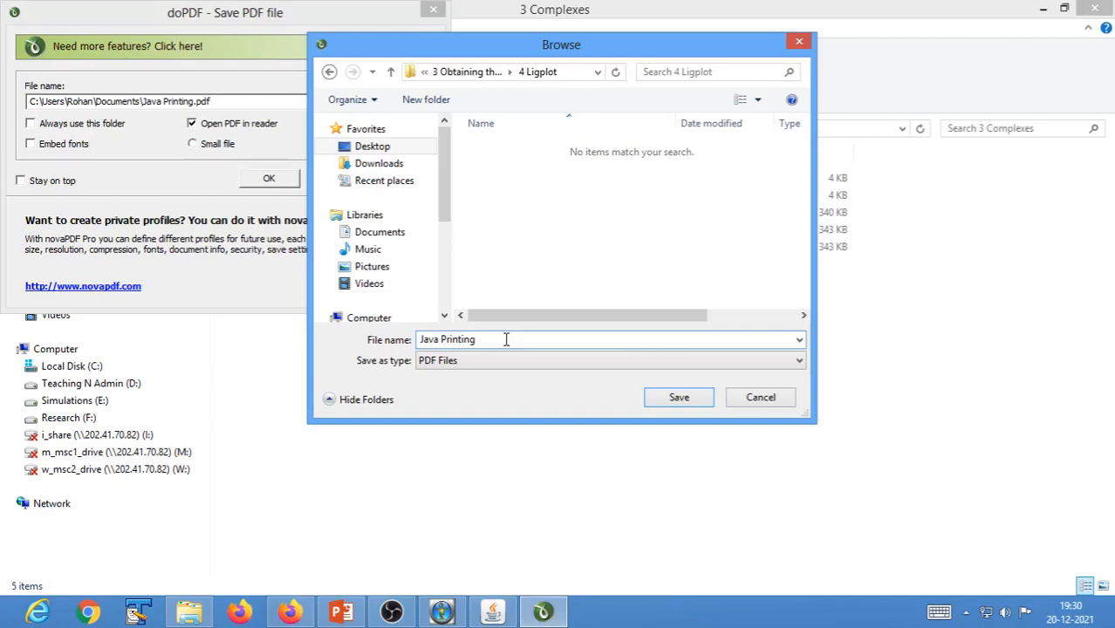
{"action": "type", "text": "4p"}
{"action": "key", "text": "BackSpace"}
{"action": "key", "text": "BackSpace"}
{"action": "key", "text": "BackSpace"}
{"action": "key", "text": "BackSpace"}
{"action": "key", "text": "BackSpace"}
{"action": "key", "text": "BackSpace"}
{"action": "key", "text": "BackSpace"}
{"action": "key", "text": "BackSpace"}
{"action": "key", "text": "BackSpace"}
{"action": "key", "text": "BackSpace"}
{"action": "key", "text": "BackSpace"}
{"action": "key", "text": "BackSpace"}
{"action": "key", "text": "BackSpace"}
{"action": "left_click", "coordinate": [679, 398]}
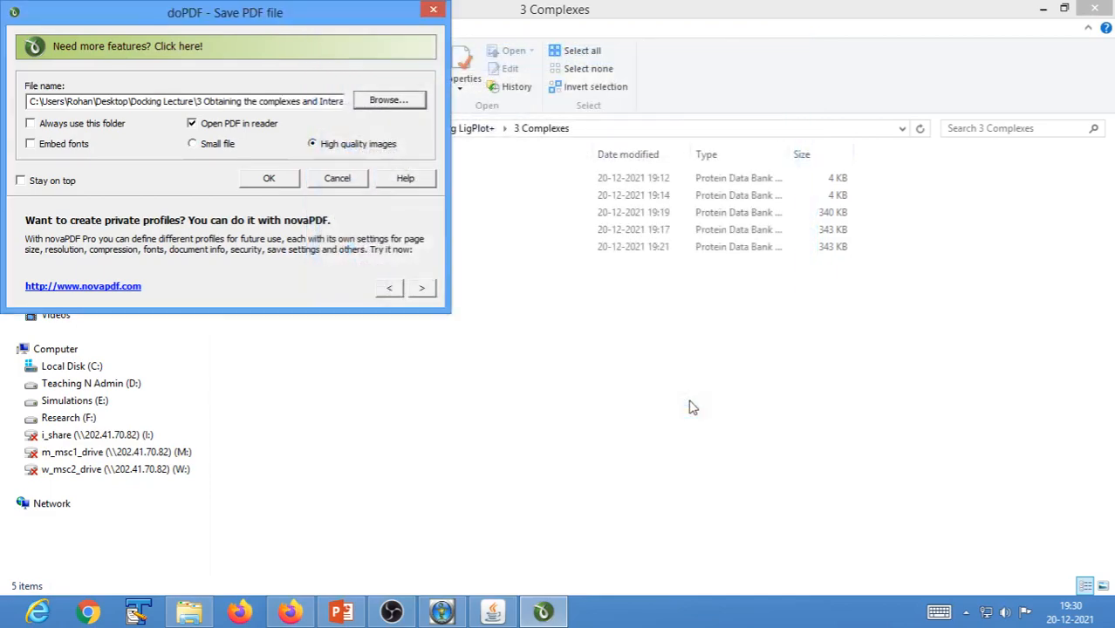
{"action": "left_click", "coordinate": [269, 178]}
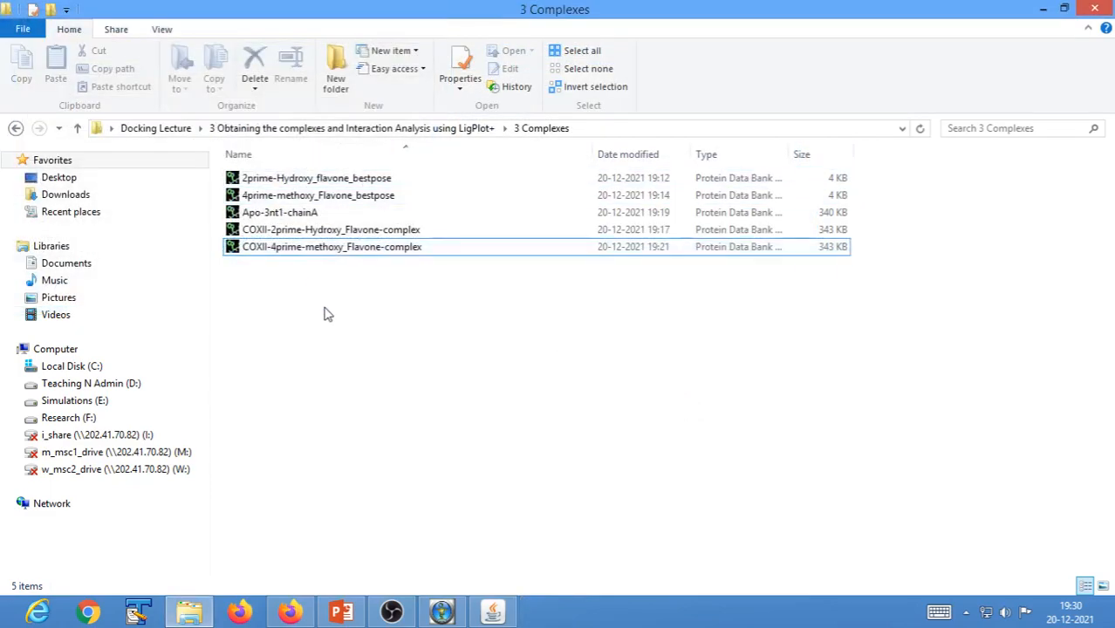
Open the 4 Ligplot folder in File Explorer and enlarge the exported 4prime-methoxy-flavone PDF to 150%
{"action": "left_click", "coordinate": [417, 129]}
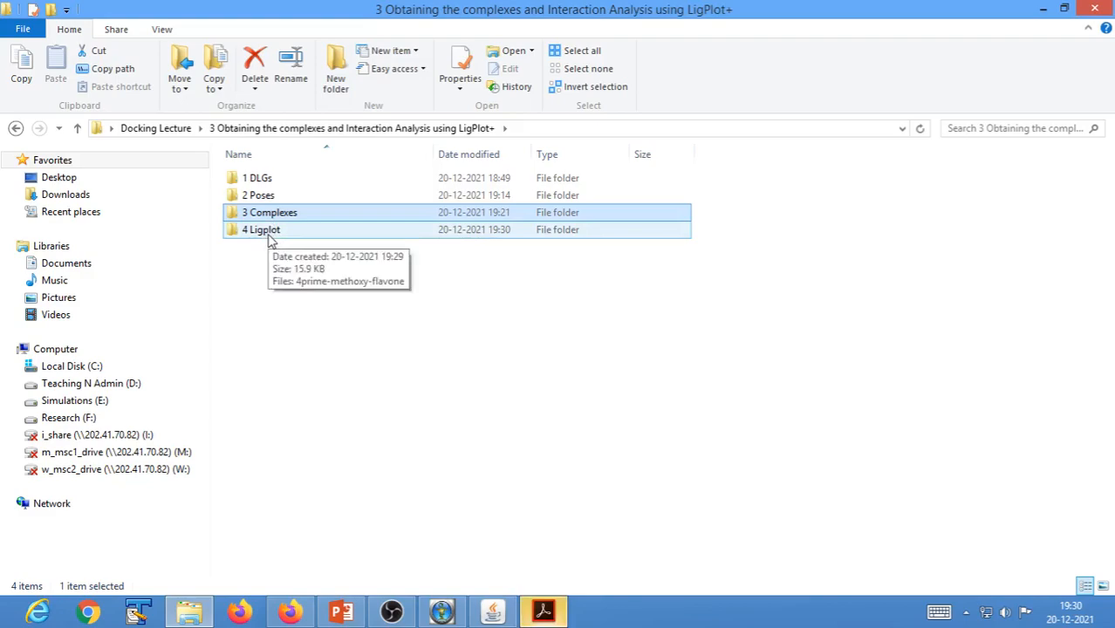
{"action": "double_click", "coordinate": [269, 234]}
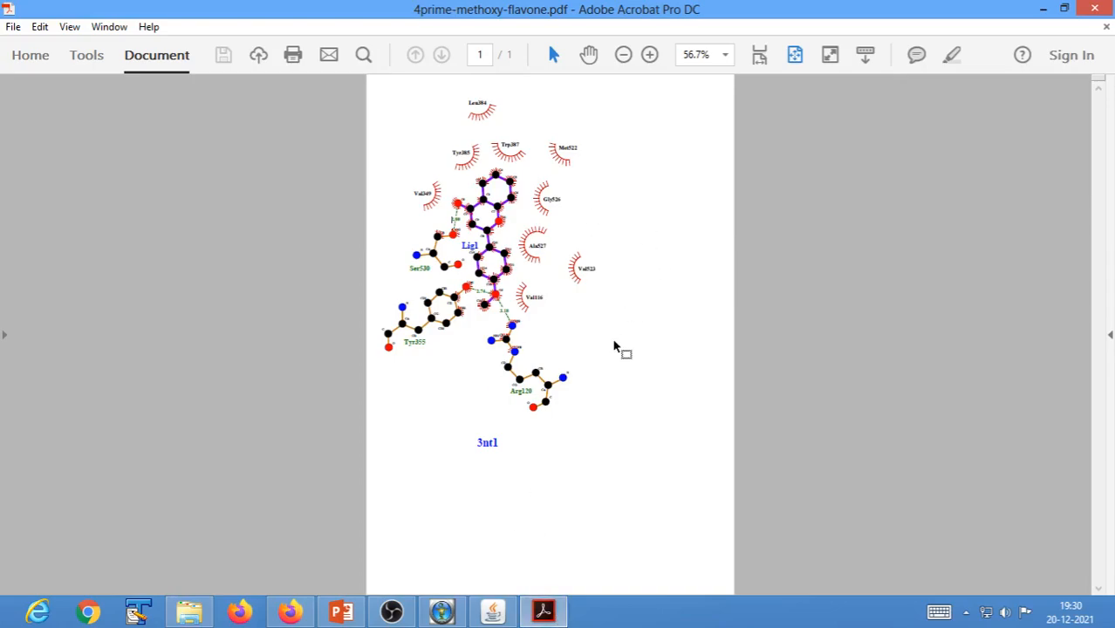
{"action": "scroll", "coordinate": [614, 341], "scroll_direction": "up", "scroll_amount": 3}
{"action": "scroll", "coordinate": [615, 342], "scroll_direction": "up", "scroll_amount": 3}
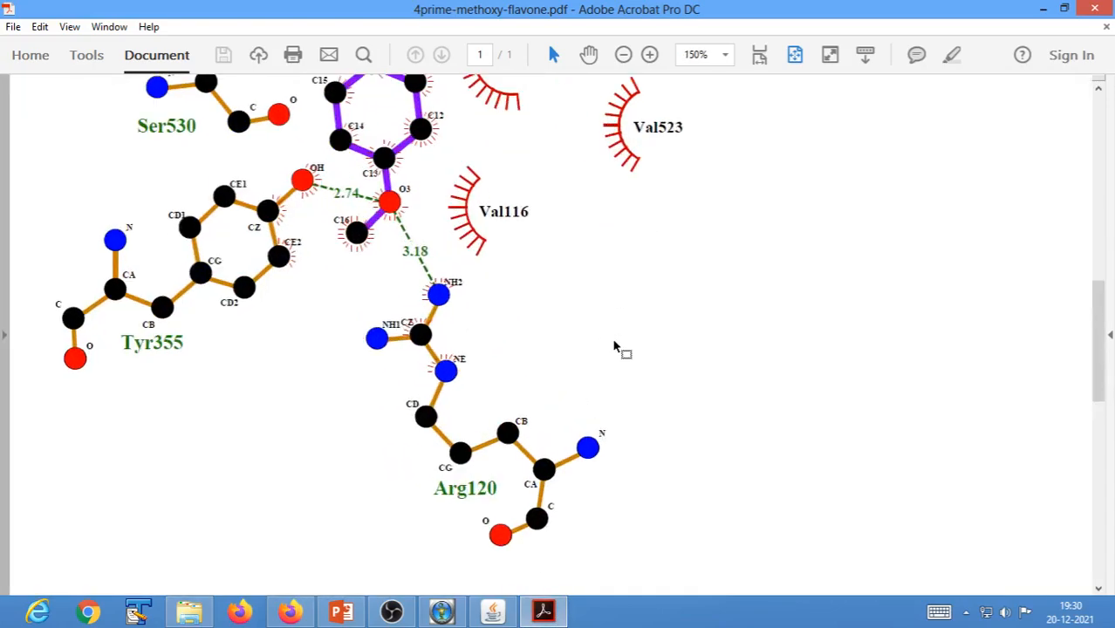
Bring up LigPlot+, minimize it again, and dismiss the Content Preparation Progress dialog over the PDF in Acrobat
{"action": "left_click", "coordinate": [493, 611]}
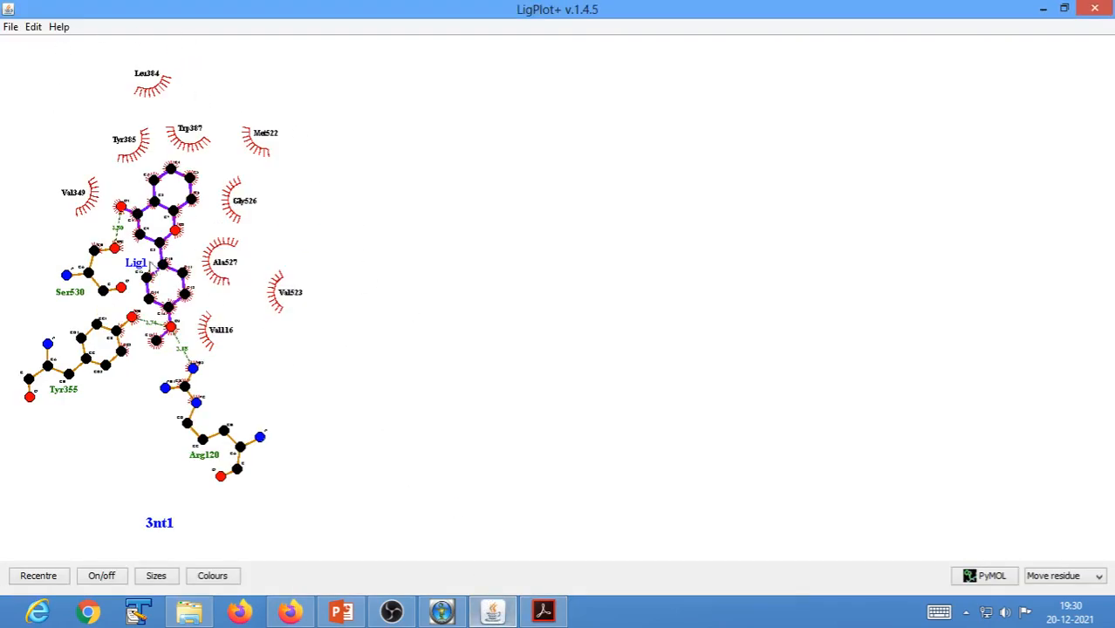
{"action": "left_click", "coordinate": [1043, 9]}
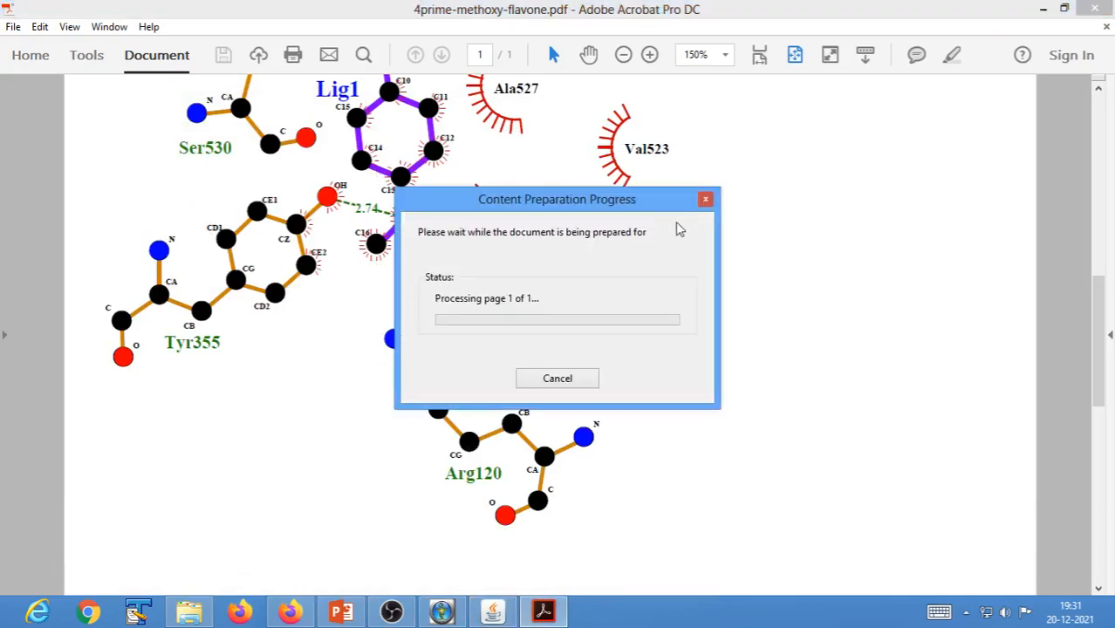
{"action": "left_click", "coordinate": [709, 202]}
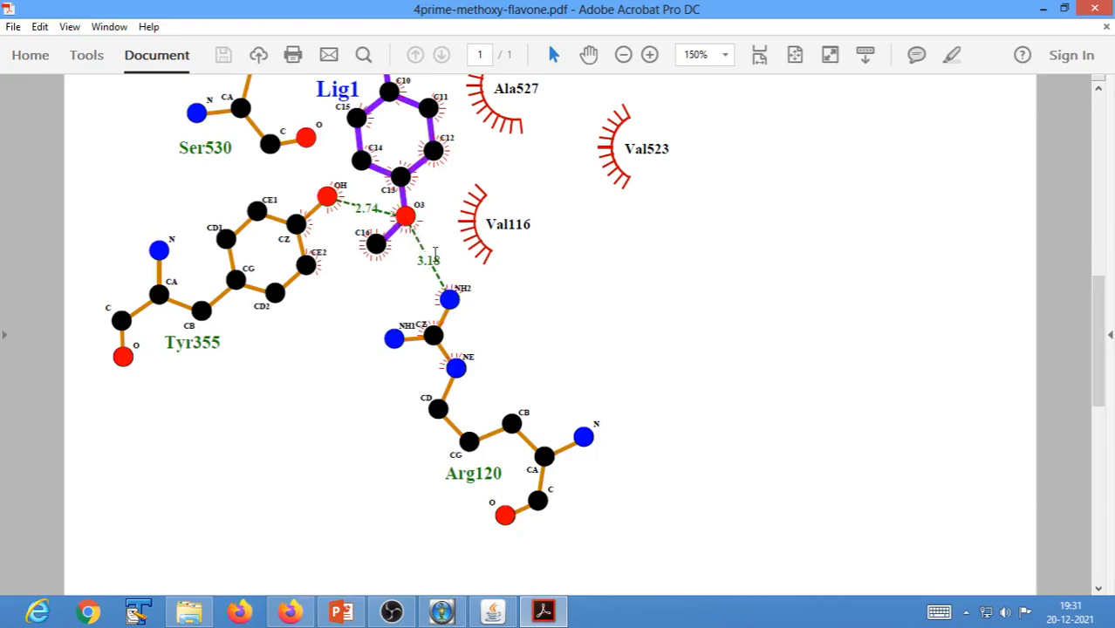
Examine the ligand's hydrogen-bond distances to Arg120, Tyr355 and Ser530 and the surrounding hydrophobic residues in the PDF
{"action": "left_click_drag", "start_coordinate": [417, 260], "coordinate": [451, 263]}
{"action": "left_click_drag", "start_coordinate": [357, 210], "coordinate": [377, 219]}
{"action": "scroll", "coordinate": [504, 279], "scroll_direction": "up", "scroll_amount": 4}
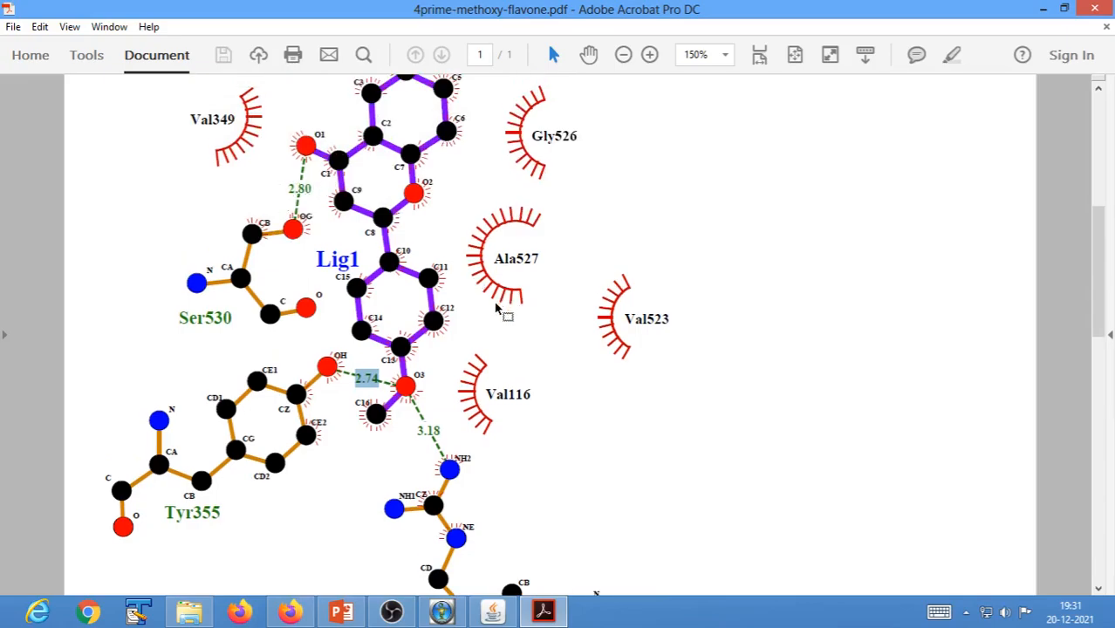
{"action": "scroll", "coordinate": [500, 312], "scroll_direction": "up", "scroll_amount": 1}
{"action": "scroll", "coordinate": [501, 309], "scroll_direction": "down", "scroll_amount": 5}
{"action": "scroll", "coordinate": [506, 299], "scroll_direction": "up", "scroll_amount": 1}
{"action": "left_click", "coordinate": [503, 367]}
{"action": "left_click_drag", "start_coordinate": [356, 285], "coordinate": [379, 288]}
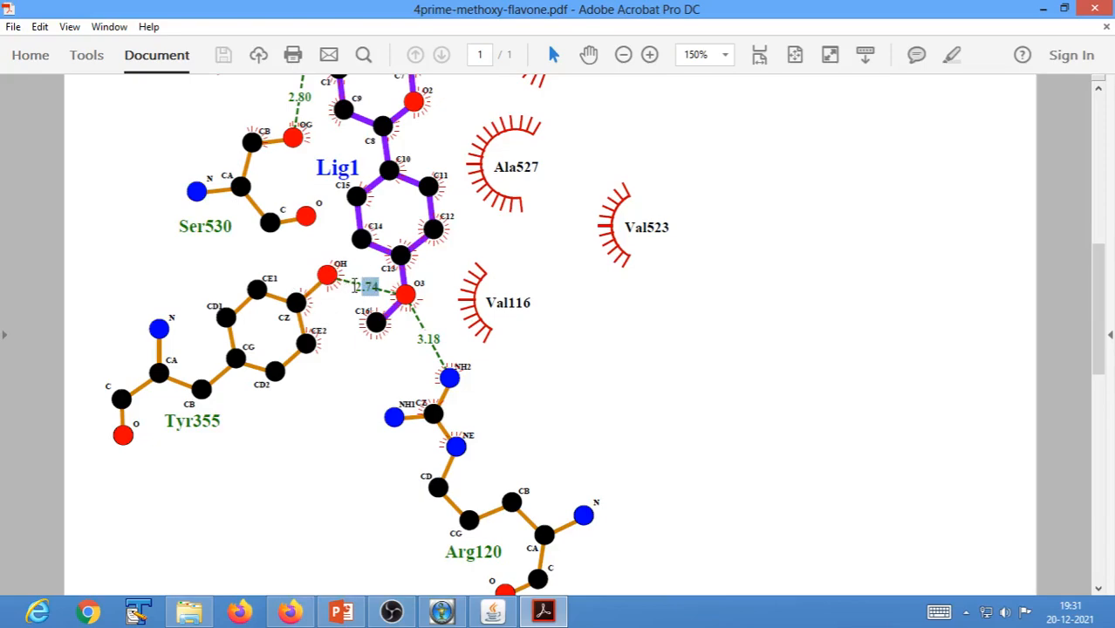
{"action": "left_click", "coordinate": [619, 336]}
{"action": "scroll", "coordinate": [618, 339], "scroll_direction": "down", "scroll_amount": 2}
{"action": "scroll", "coordinate": [618, 338], "scroll_direction": "down", "scroll_amount": 2}
{"action": "scroll", "coordinate": [618, 339], "scroll_direction": "up", "scroll_amount": 5}
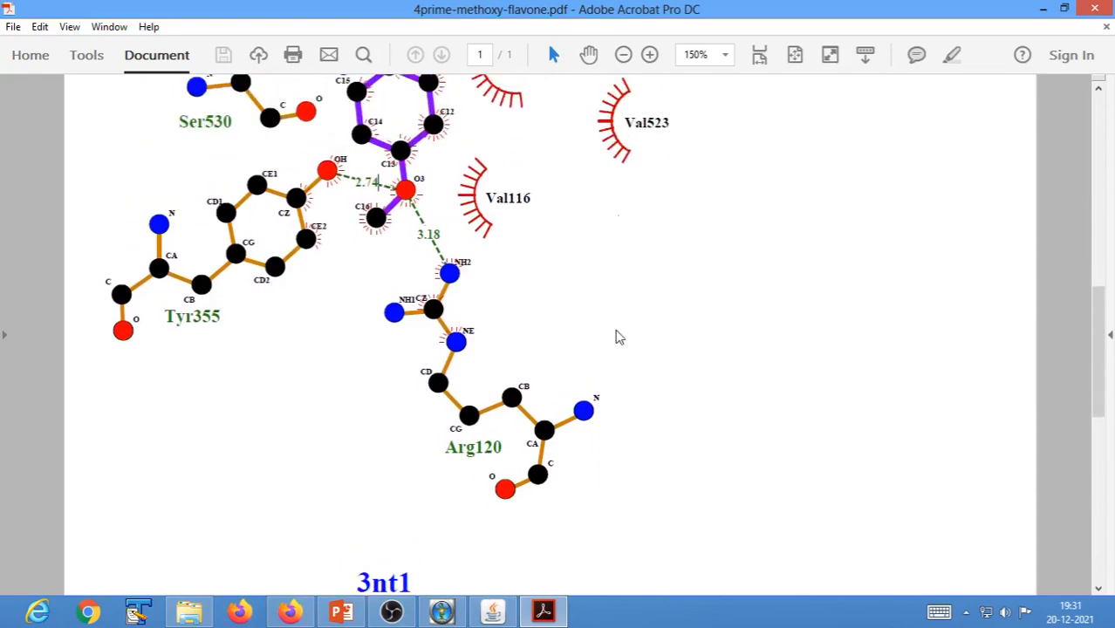
{"action": "scroll", "coordinate": [618, 335], "scroll_direction": "up", "scroll_amount": 6}
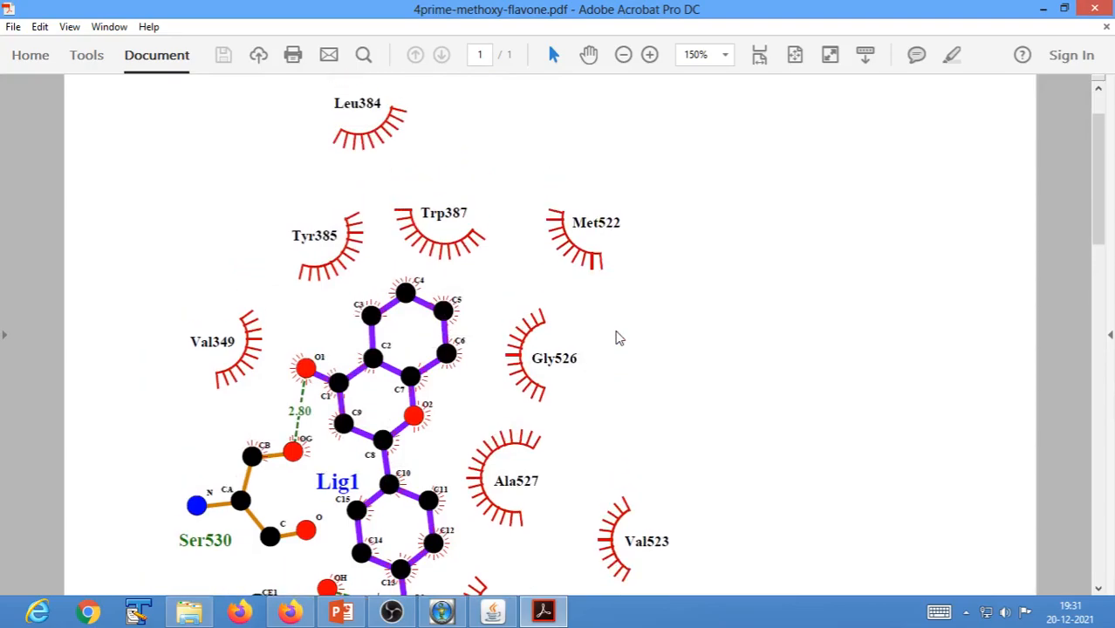
Close the PDF, switch back to LigPlot+ and close the 4prime-methoxy flavone diagram without saving changes
{"action": "left_click", "coordinate": [1095, 9]}
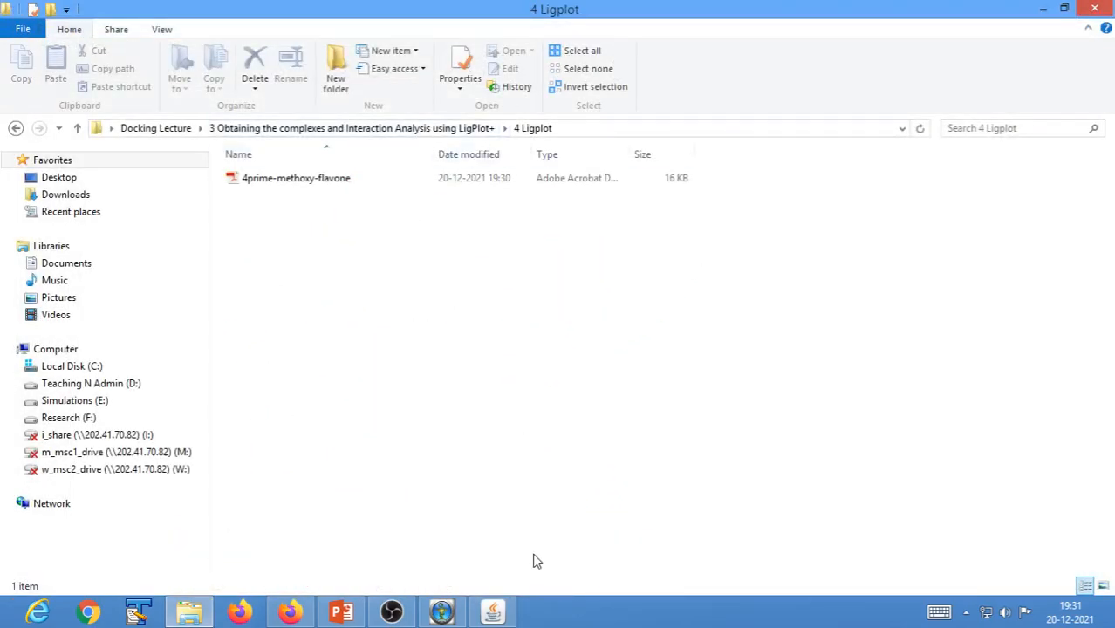
{"action": "left_click", "coordinate": [502, 616]}
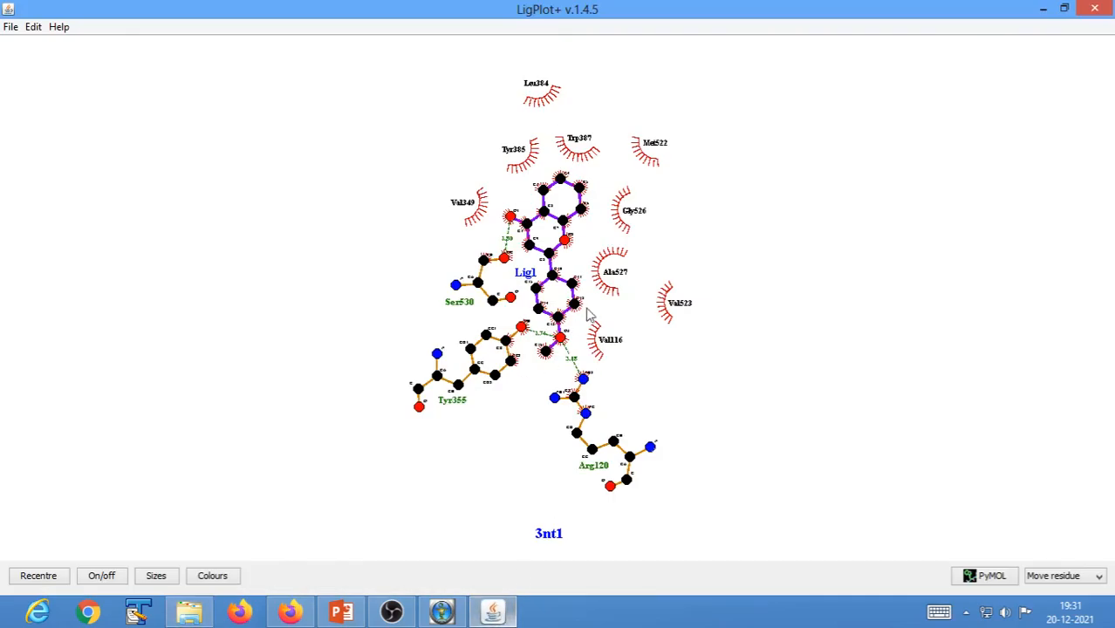
{"action": "left_click", "coordinate": [10, 27]}
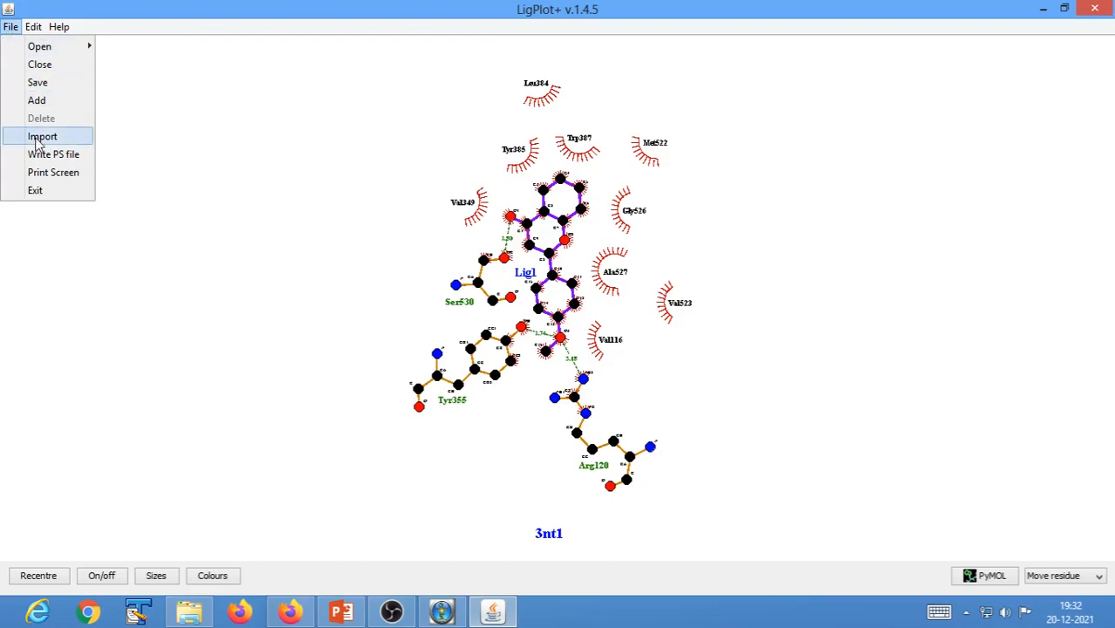
{"action": "left_click", "coordinate": [39, 68]}
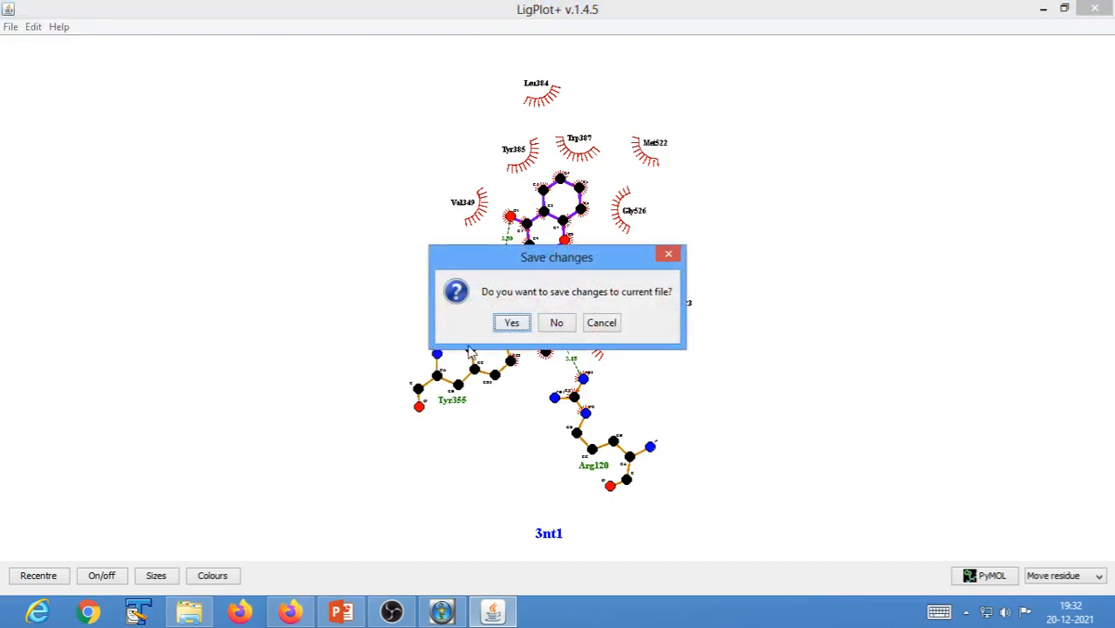
{"action": "left_click", "coordinate": [563, 323]}
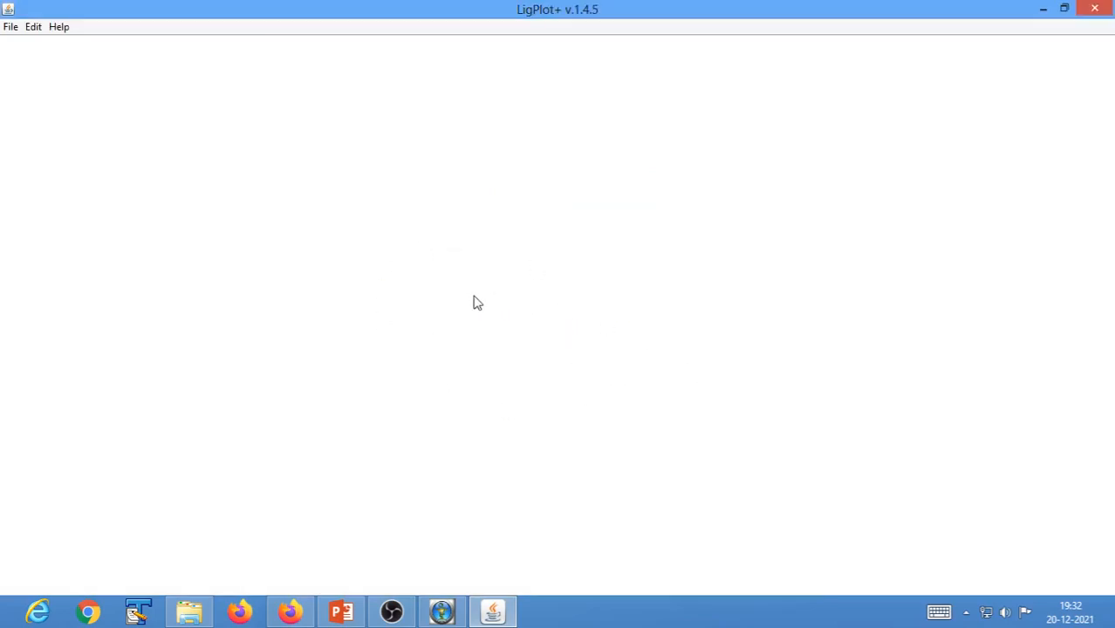
Open COXII-2prime-Hydroxy_Flavone-complex.pdb from the 3 Complexes folder and run LIGPLOT on ligand LIG 1
{"action": "left_click", "coordinate": [11, 28]}
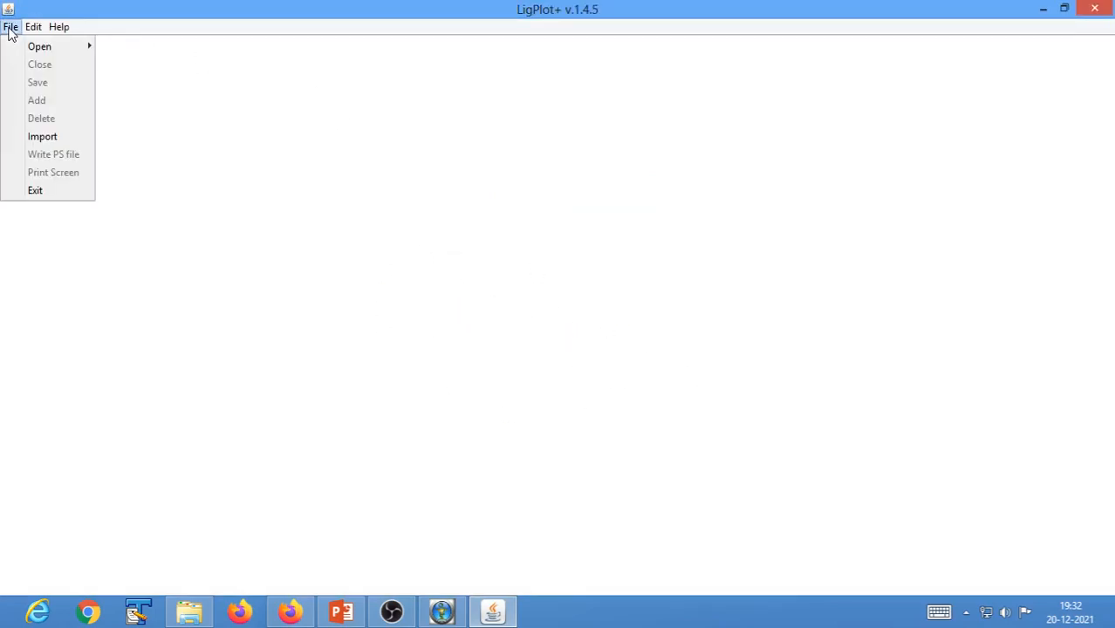
{"action": "mouse_move", "coordinate": [67, 47]}
{"action": "left_click", "coordinate": [135, 47]}
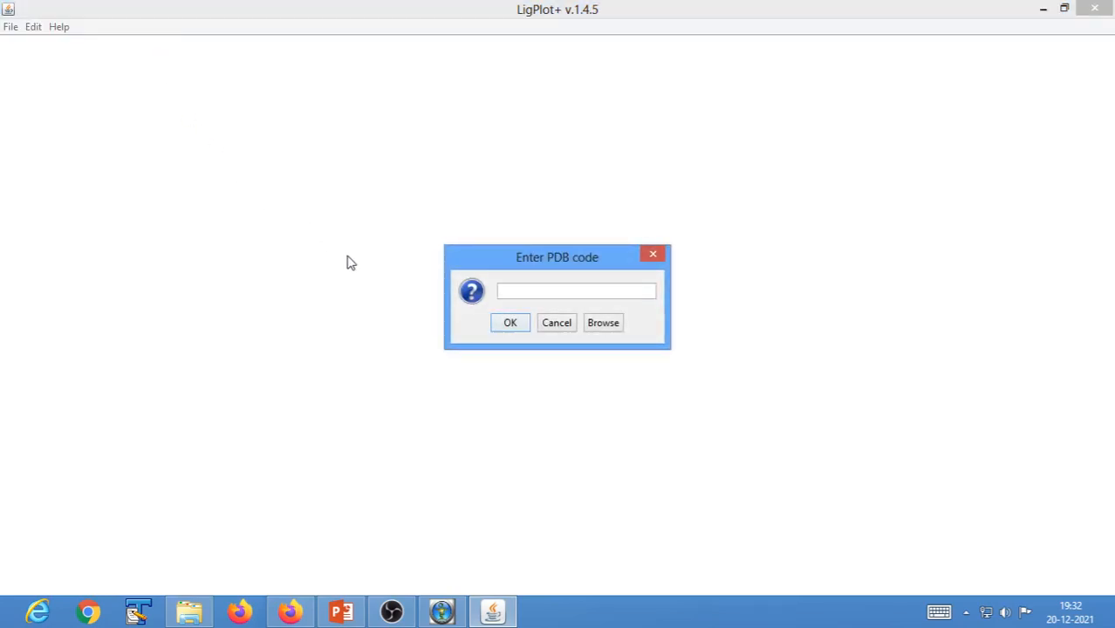
{"action": "left_click", "coordinate": [616, 323]}
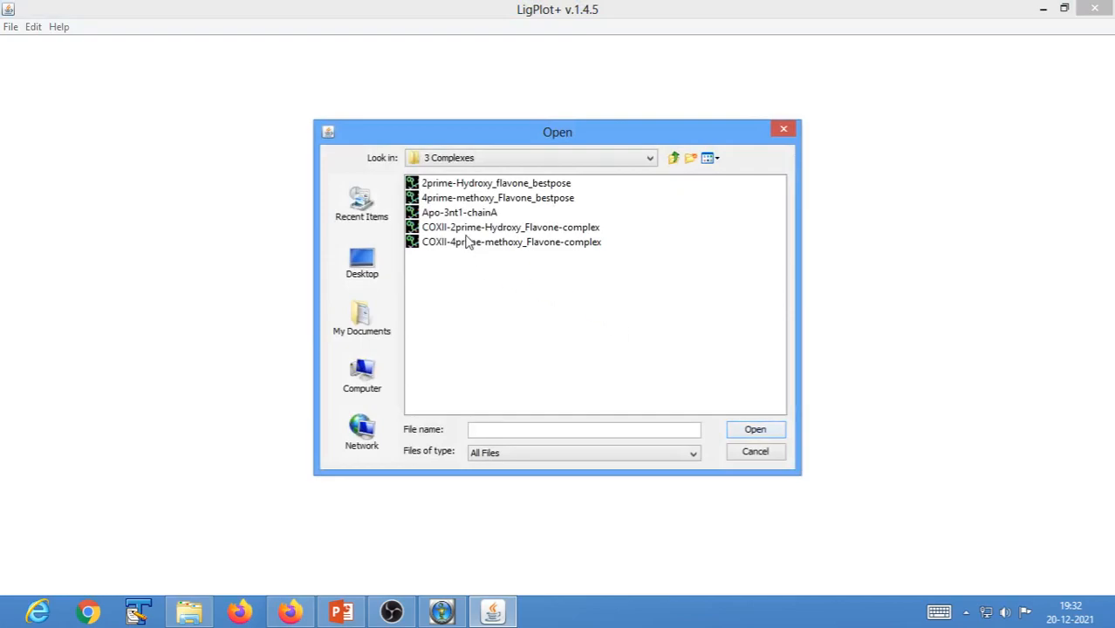
{"action": "left_click", "coordinate": [468, 230]}
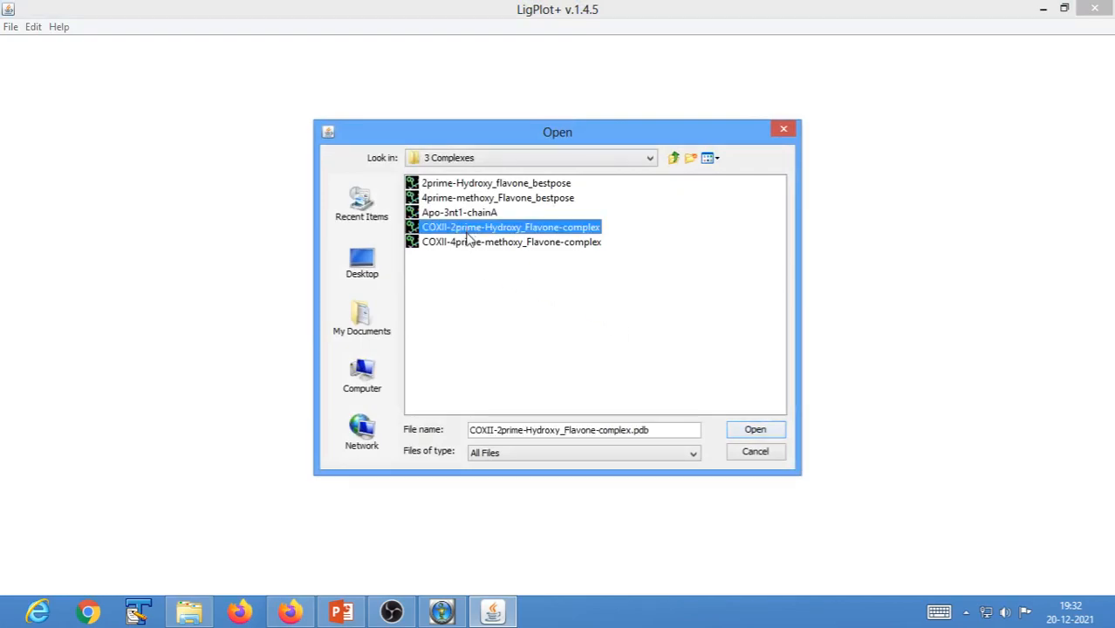
{"action": "left_click", "coordinate": [755, 431]}
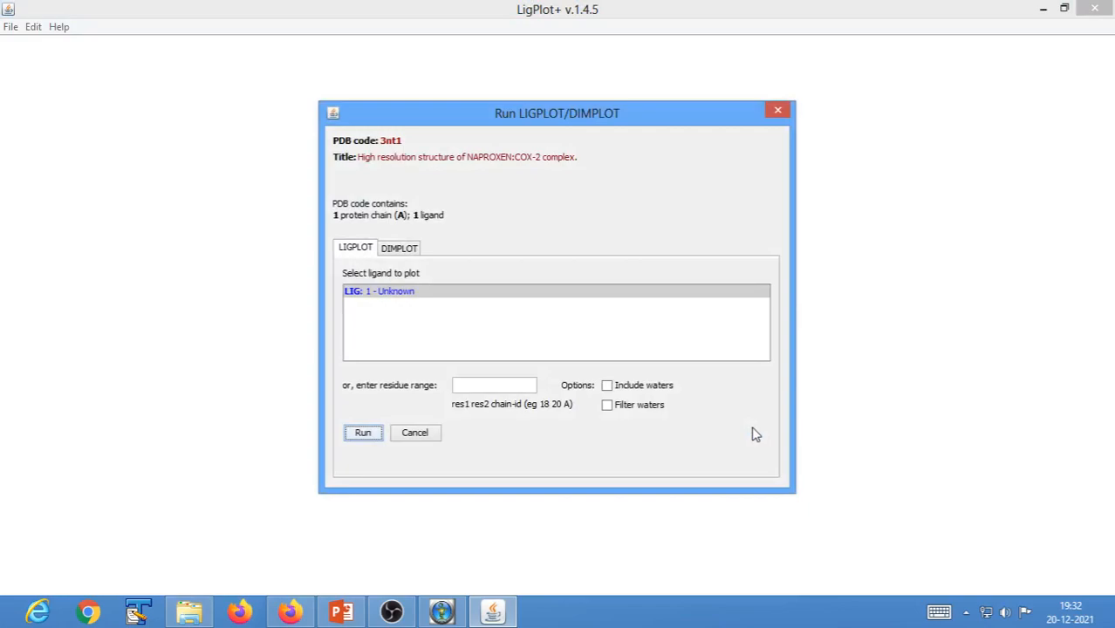
{"action": "left_click", "coordinate": [388, 296]}
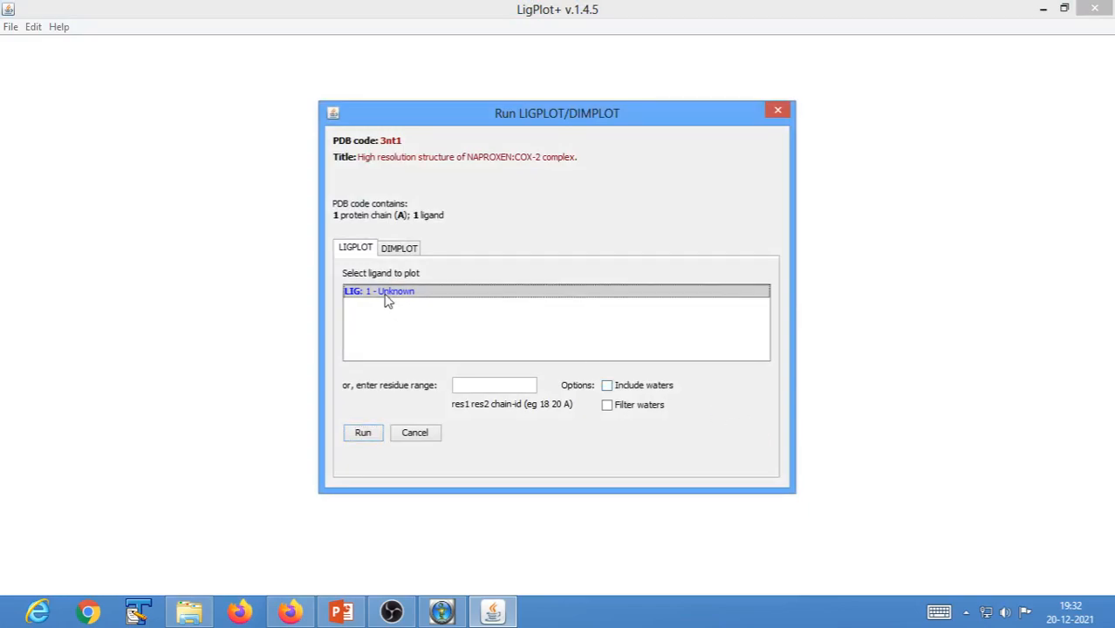
{"action": "left_click", "coordinate": [362, 433]}
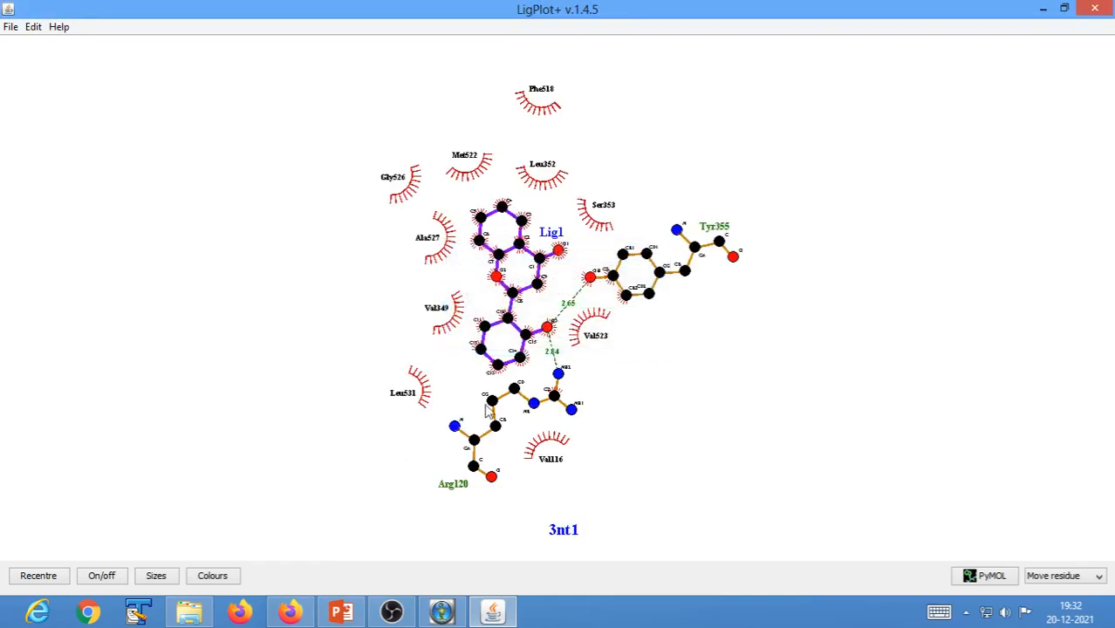
Move the whole interaction diagram to the left side of the canvas and send a screen print to the doPDF v7 printer
{"action": "left_click_drag", "start_coordinate": [530, 305], "coordinate": [184, 273]}
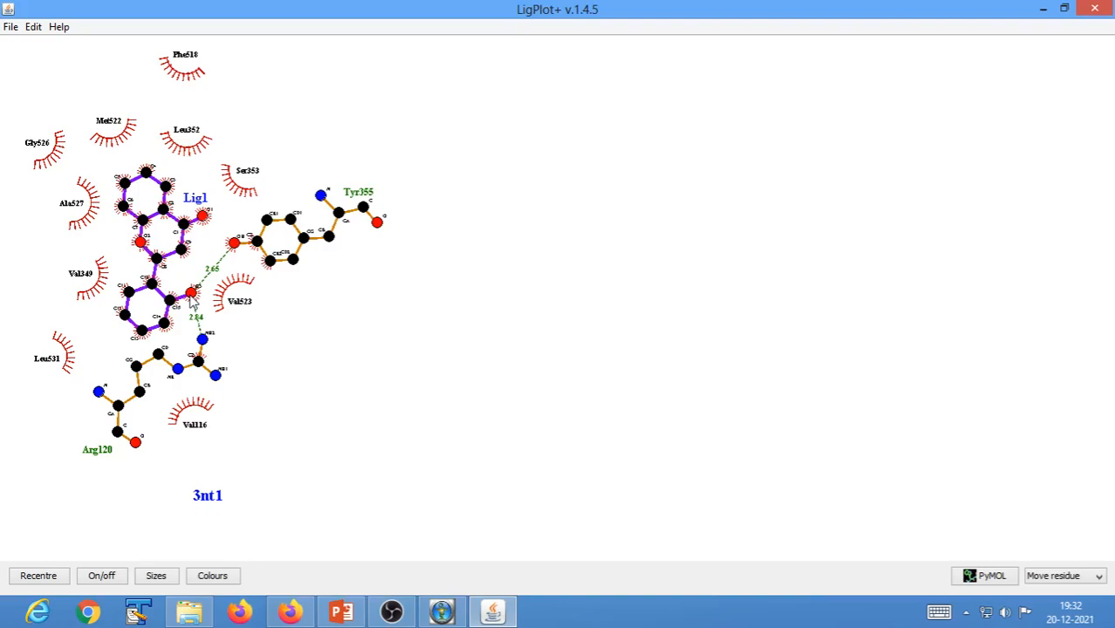
{"action": "left_click", "coordinate": [11, 32]}
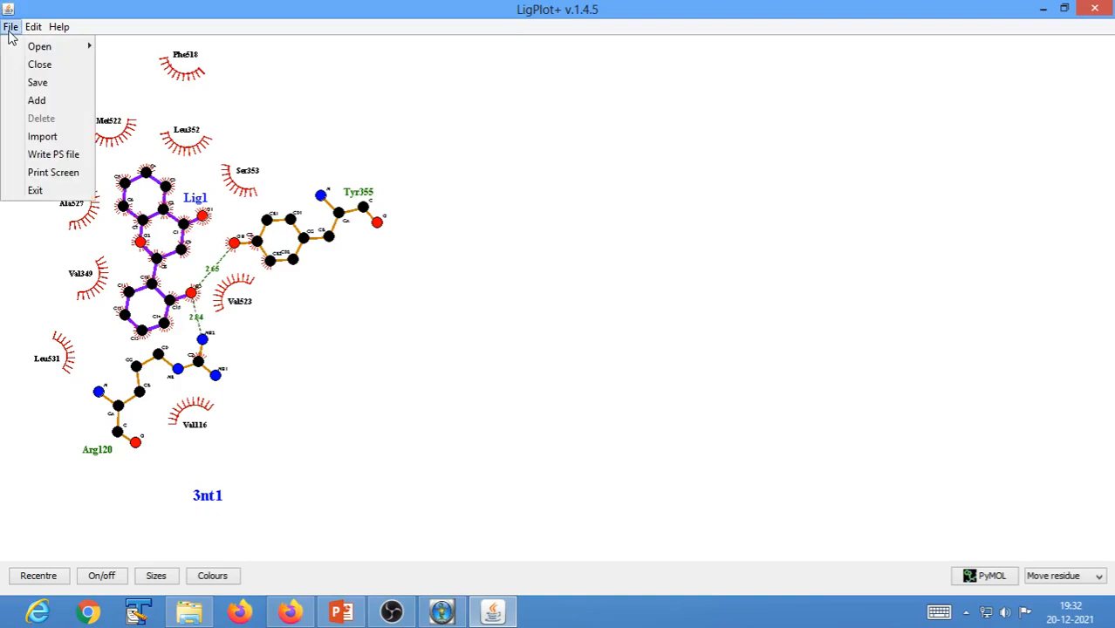
{"action": "left_click", "coordinate": [38, 173]}
{"action": "left_click", "coordinate": [138, 98]}
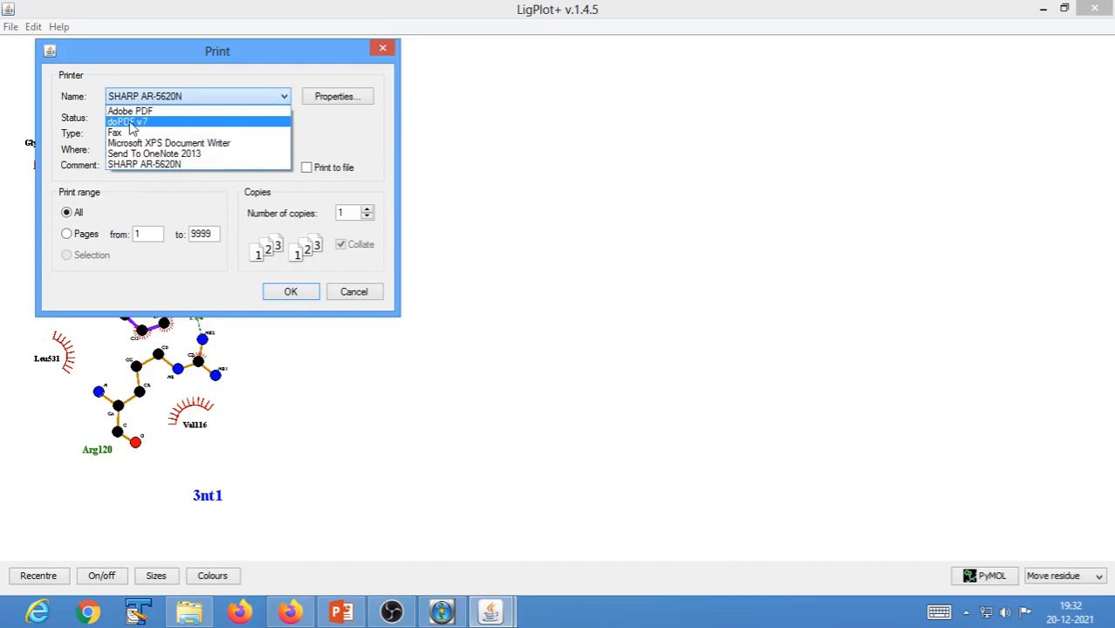
{"action": "left_click", "coordinate": [131, 122]}
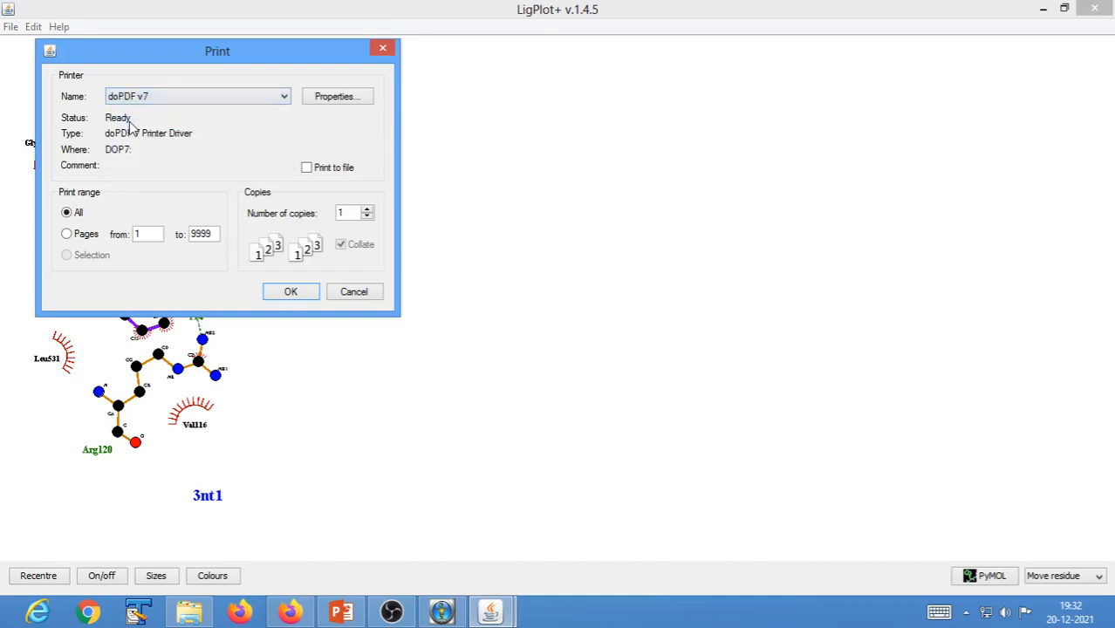
{"action": "left_click", "coordinate": [293, 297]}
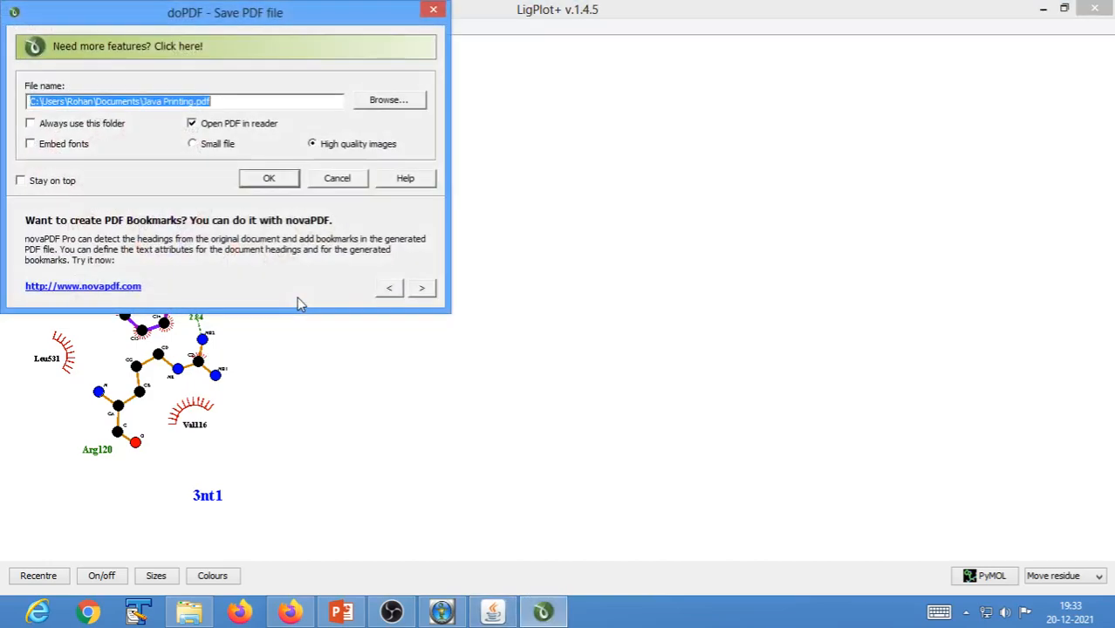
Save the printed diagram as 3prime-hydroxy-flavone in the 4 Ligplot folder and generate the PDF
{"action": "left_click", "coordinate": [390, 101]}
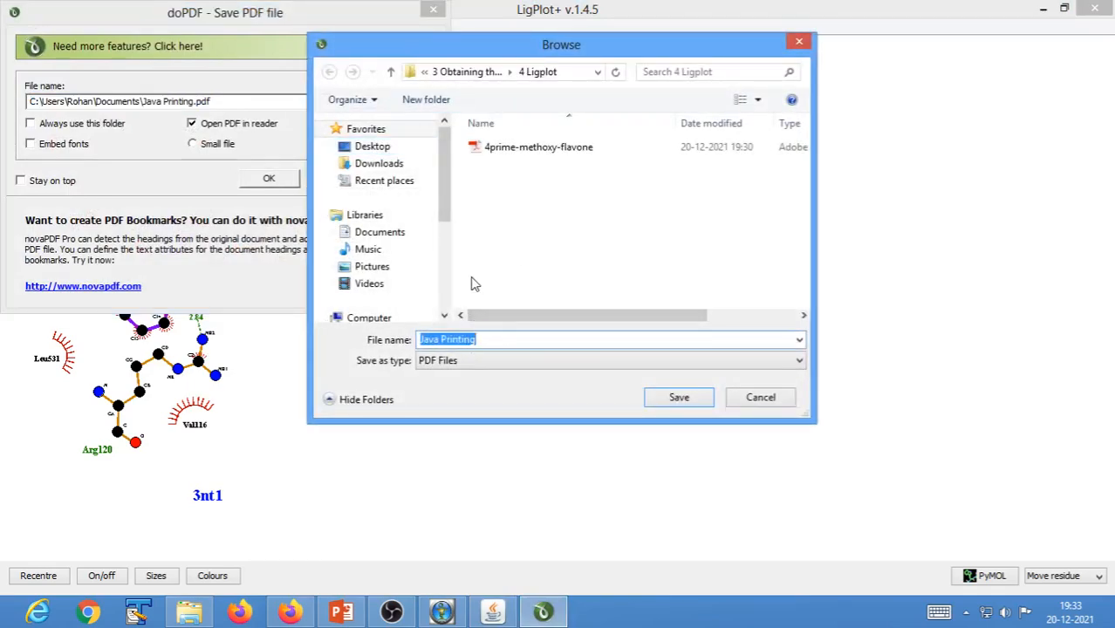
{"action": "type", "text": "3prime-hydroxy-flavone"}
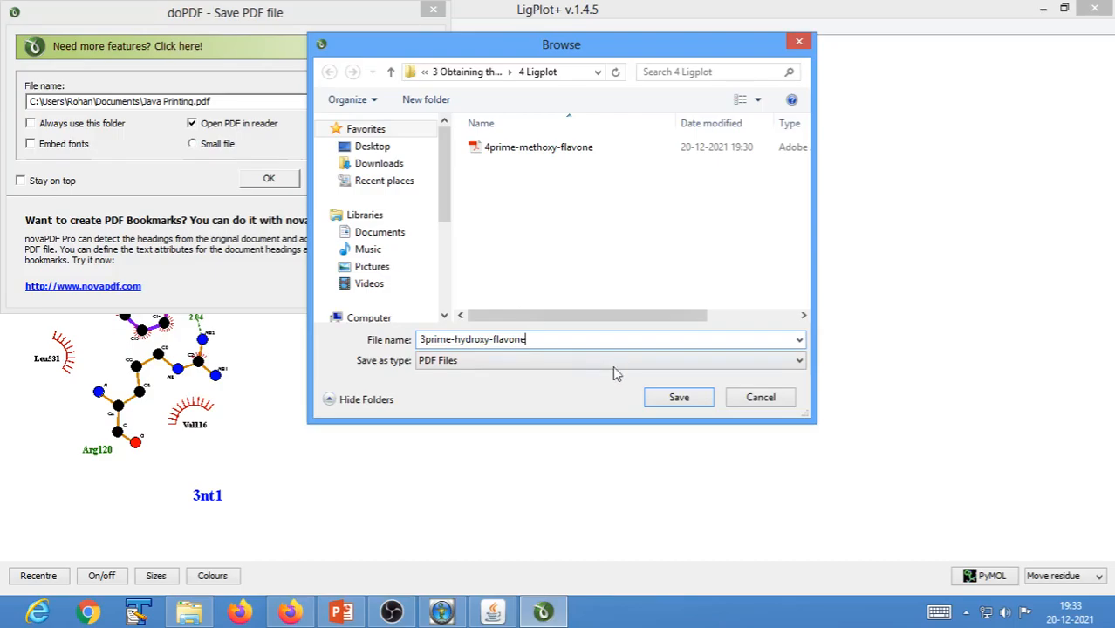
{"action": "left_click", "coordinate": [686, 402]}
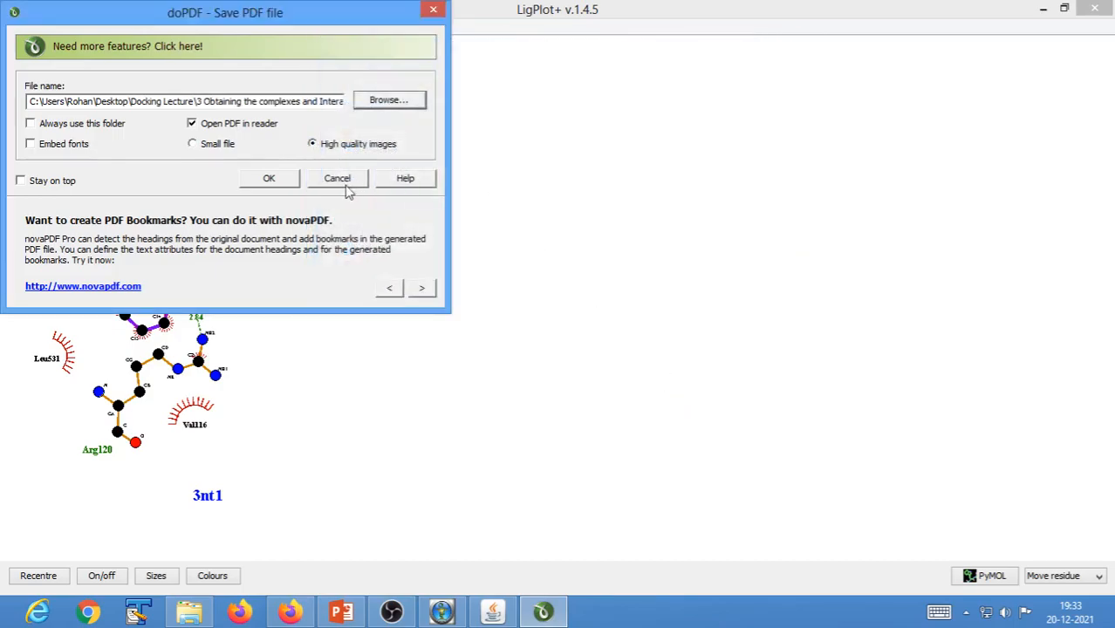
{"action": "left_click", "coordinate": [268, 180]}
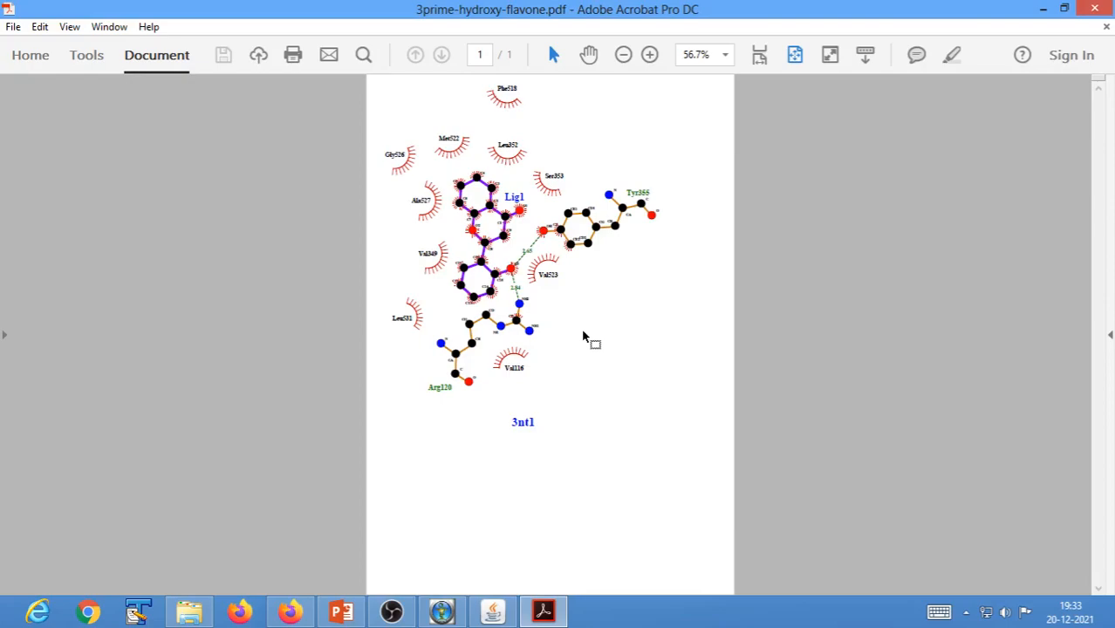
Enlarge the 3prime-hydroxy-flavone PDF to 125% and examine the ligand's hydrogen bonds with Tyr355 and Arg120 and the surrounding hydrophobic residues
{"action": "scroll", "coordinate": [583, 332], "scroll_direction": "up", "scroll_amount": 3, "text": "ctrl"}
{"action": "left_click_drag", "start_coordinate": [600, 259], "coordinate": [608, 342]}
{"action": "scroll", "coordinate": [626, 359], "scroll_direction": "up", "scroll_amount": 2}
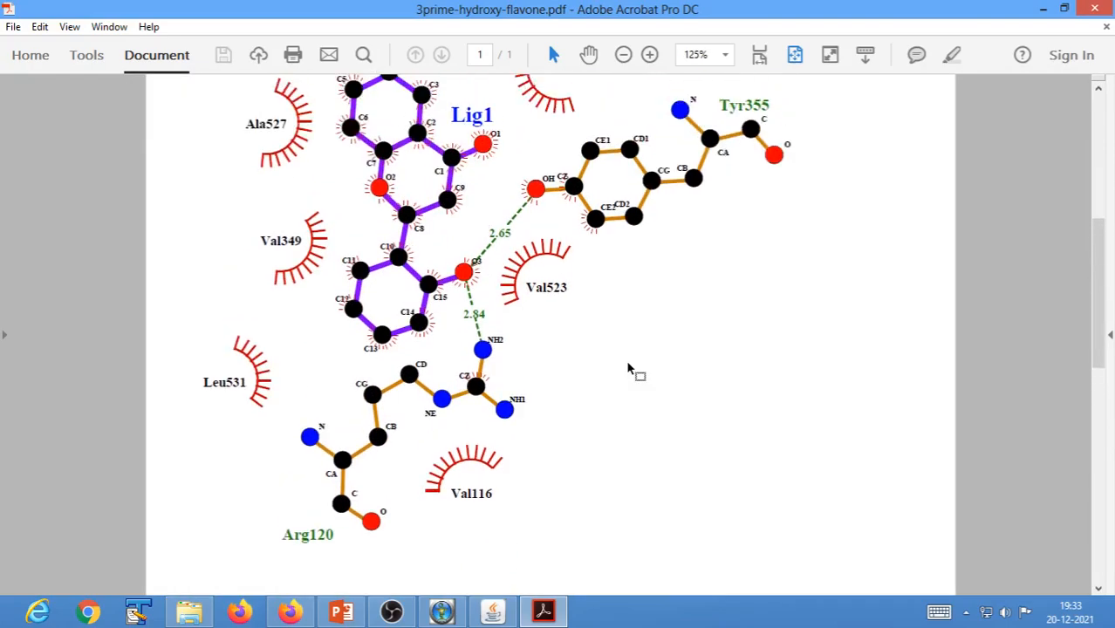
{"action": "scroll", "coordinate": [628, 368], "scroll_direction": "up", "scroll_amount": 4}
{"action": "scroll", "coordinate": [626, 359], "scroll_direction": "down", "scroll_amount": 2}
{"action": "scroll", "coordinate": [626, 359], "scroll_direction": "up", "scroll_amount": 2}
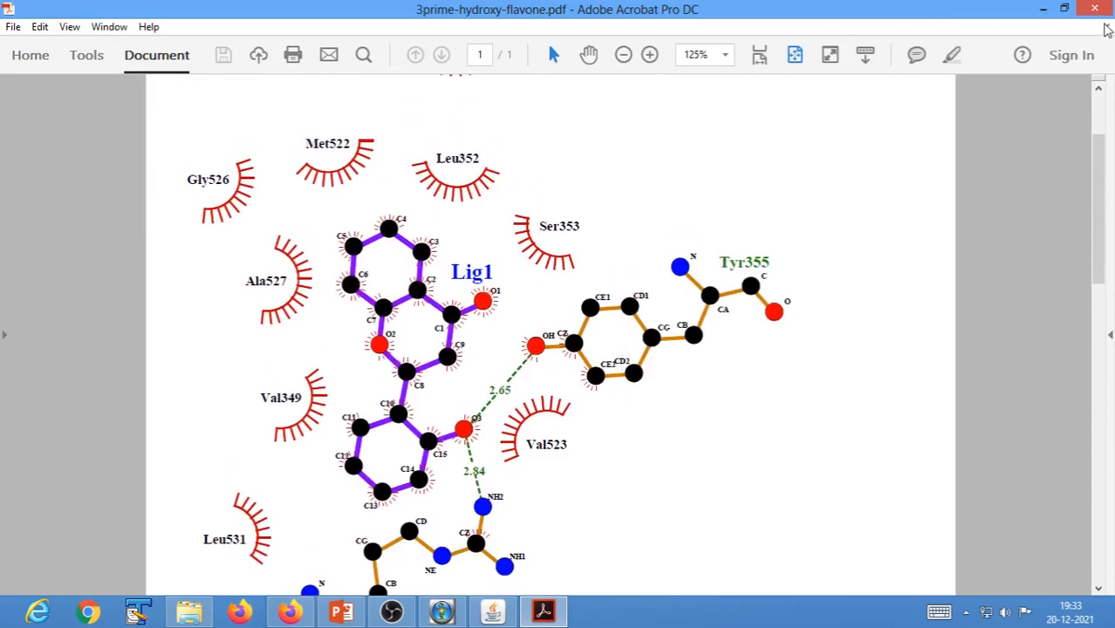
Close the PDF and exit LigPlot+ without saving changes to the current file
{"action": "left_click", "coordinate": [1095, 9]}
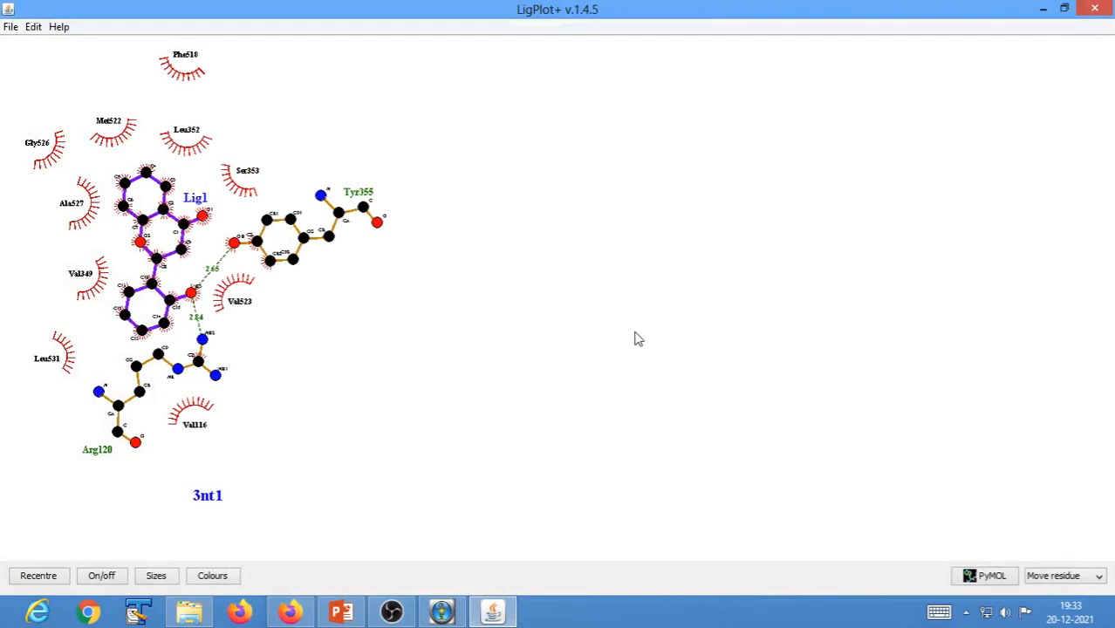
{"action": "left_click", "coordinate": [1096, 14]}
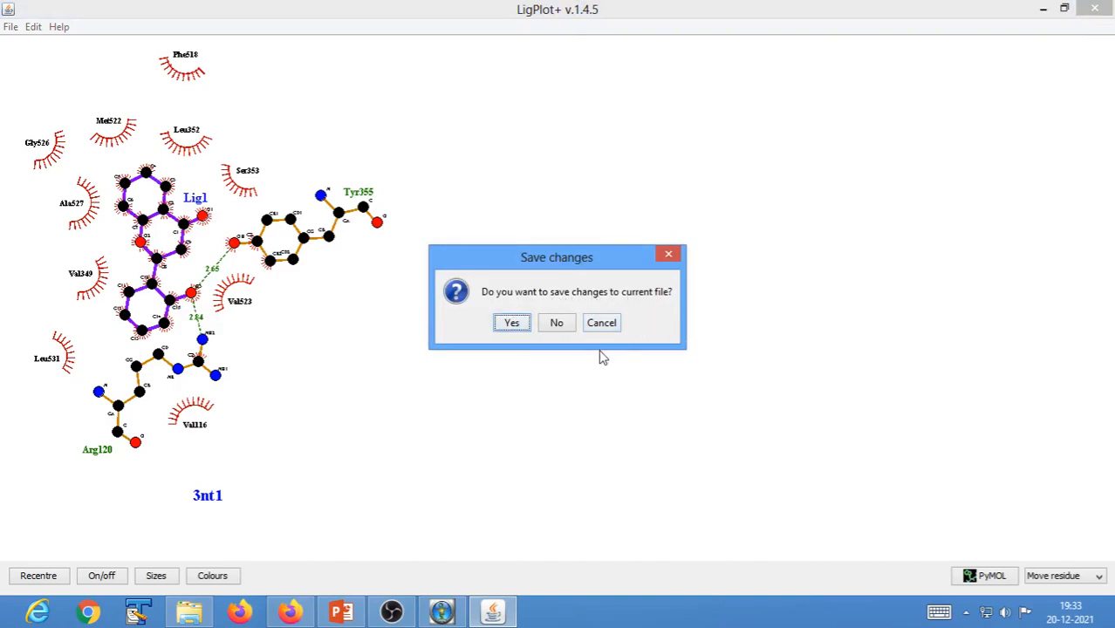
{"action": "left_click", "coordinate": [549, 323]}
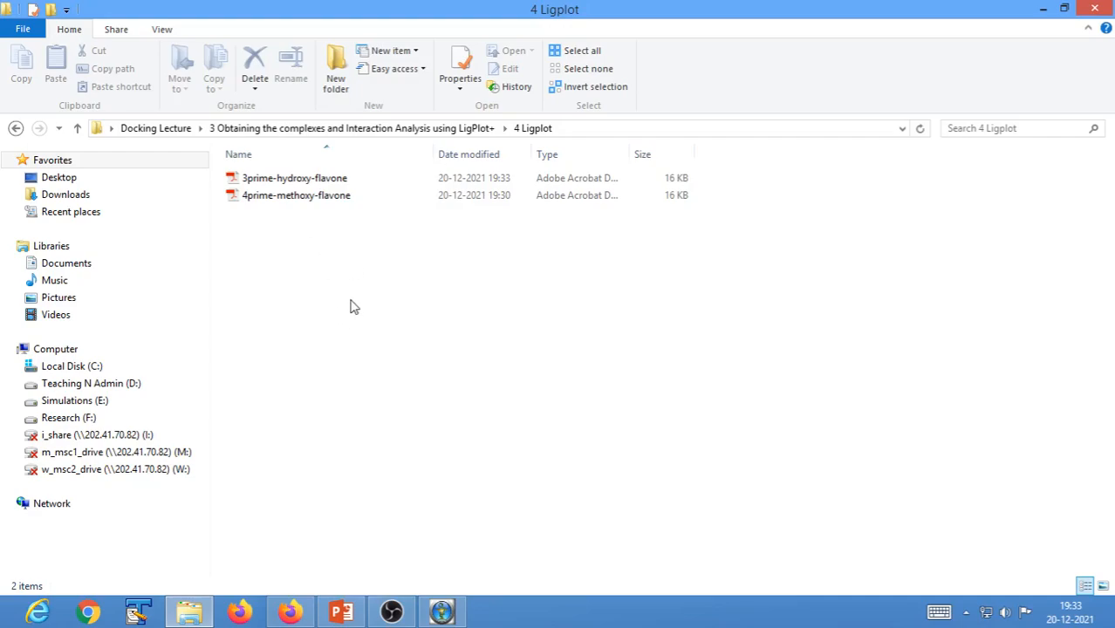
Reopen the 4 Ligplot folder from its parent folder and enlarge the 4prime-methoxy-flavone PDF to 150%
{"action": "left_click", "coordinate": [342, 136]}
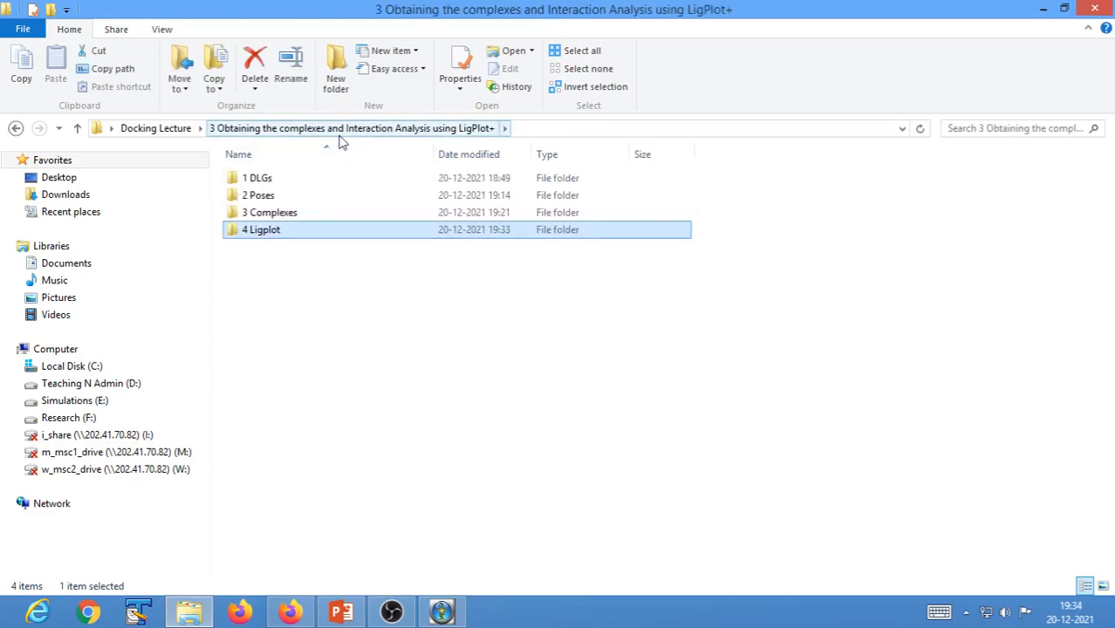
{"action": "double_click", "coordinate": [266, 235]}
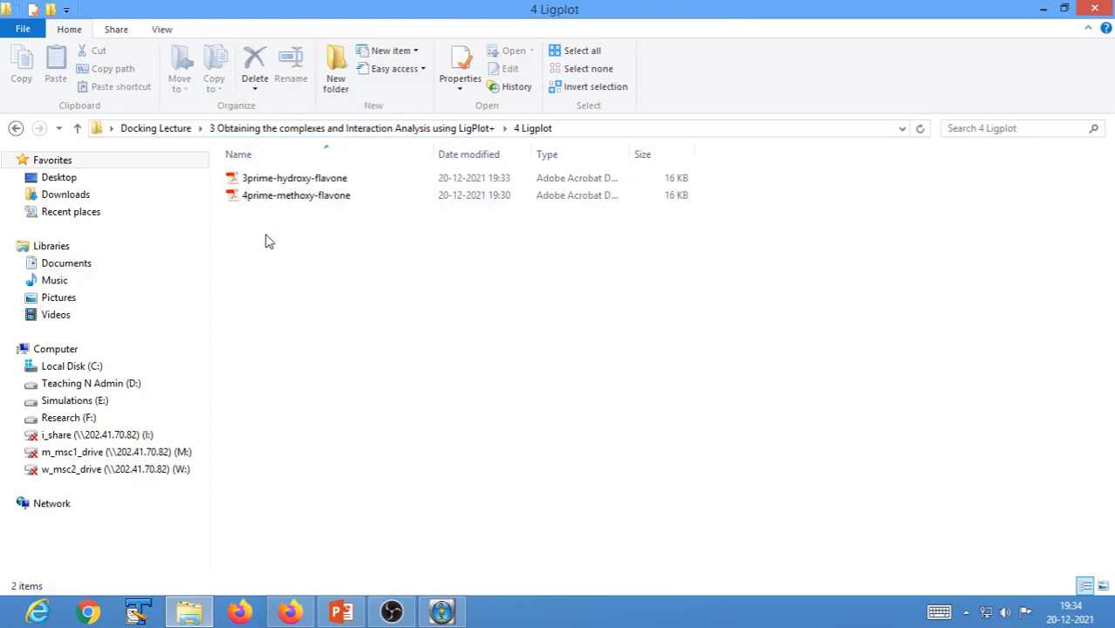
{"action": "double_click", "coordinate": [279, 197]}
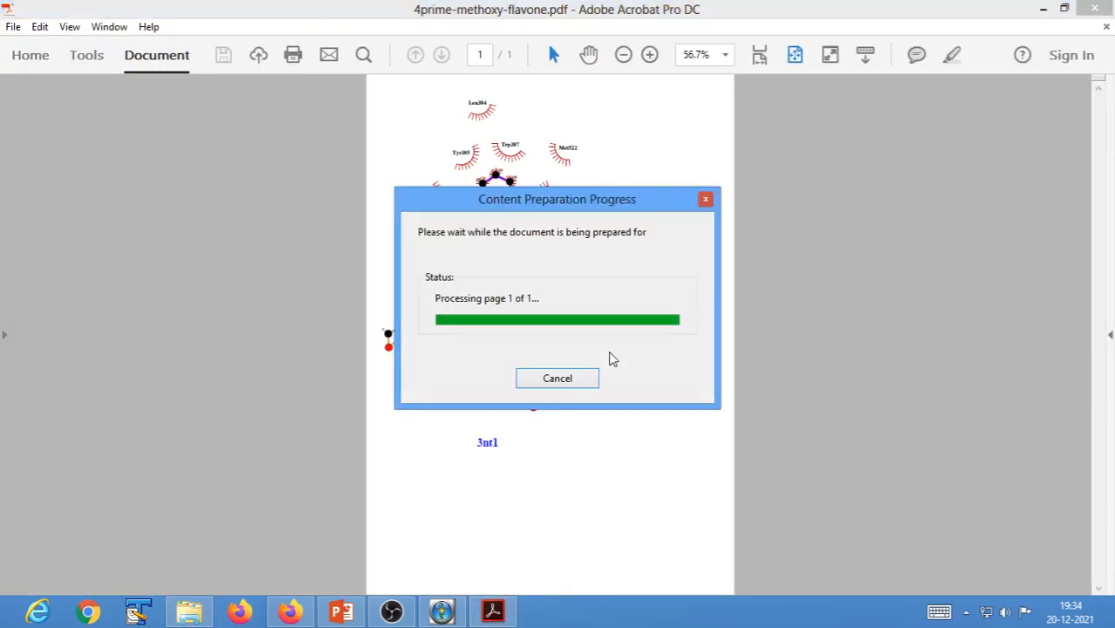
{"action": "scroll", "coordinate": [597, 360], "scroll_direction": "up", "scroll_amount": 1}
{"action": "scroll", "coordinate": [596, 366], "scroll_direction": "up", "scroll_amount": 3}
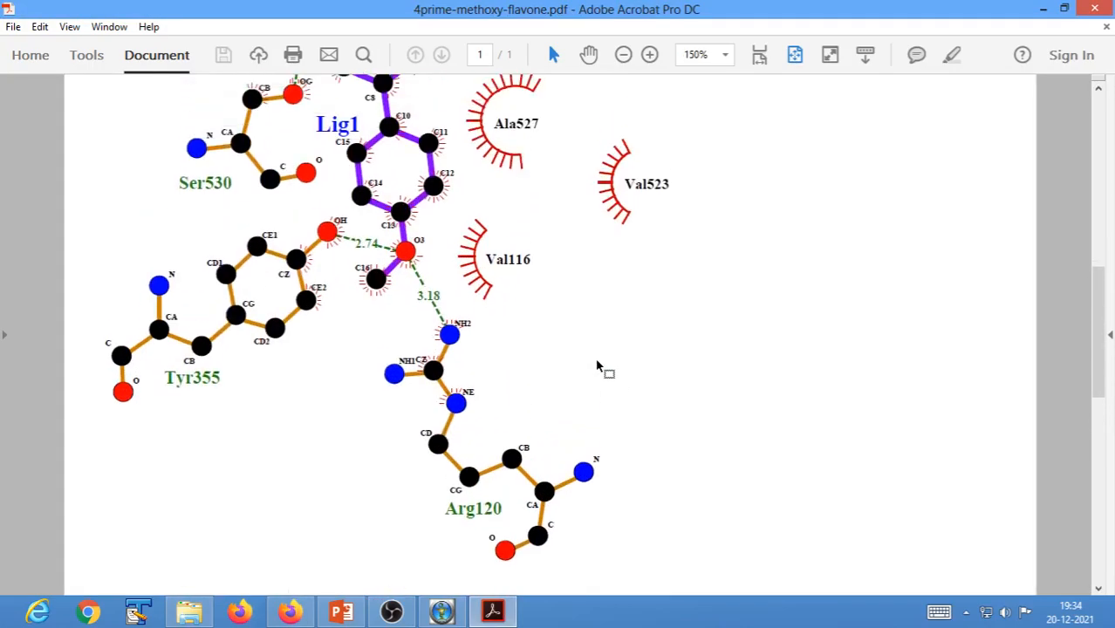
Examine the ligand's hydrogen bonds with Ser530, Tyr355 and Arg120 and the hydrophobic contacts up to Leu384 in the methoxy-flavone diagram
{"action": "scroll", "coordinate": [597, 366], "scroll_direction": "up", "scroll_amount": 2}
{"action": "scroll", "coordinate": [597, 366], "scroll_direction": "down", "scroll_amount": 1}
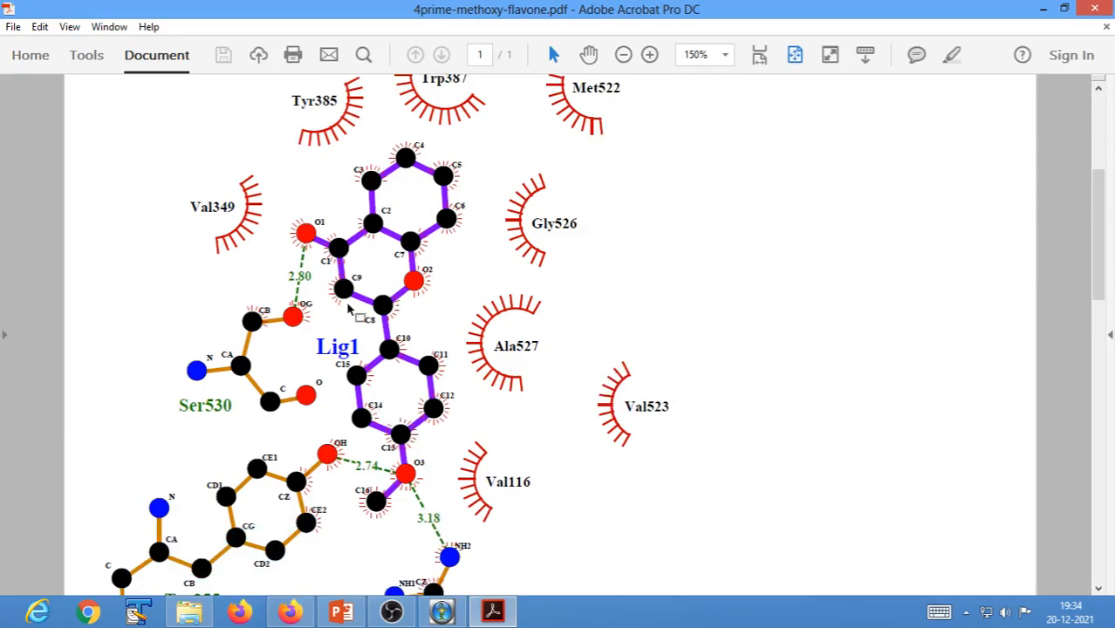
{"action": "scroll", "coordinate": [341, 362], "scroll_direction": "down", "scroll_amount": 1}
{"action": "scroll", "coordinate": [340, 362], "scroll_direction": "up", "scroll_amount": 1}
{"action": "scroll", "coordinate": [372, 384], "scroll_direction": "down", "scroll_amount": 3}
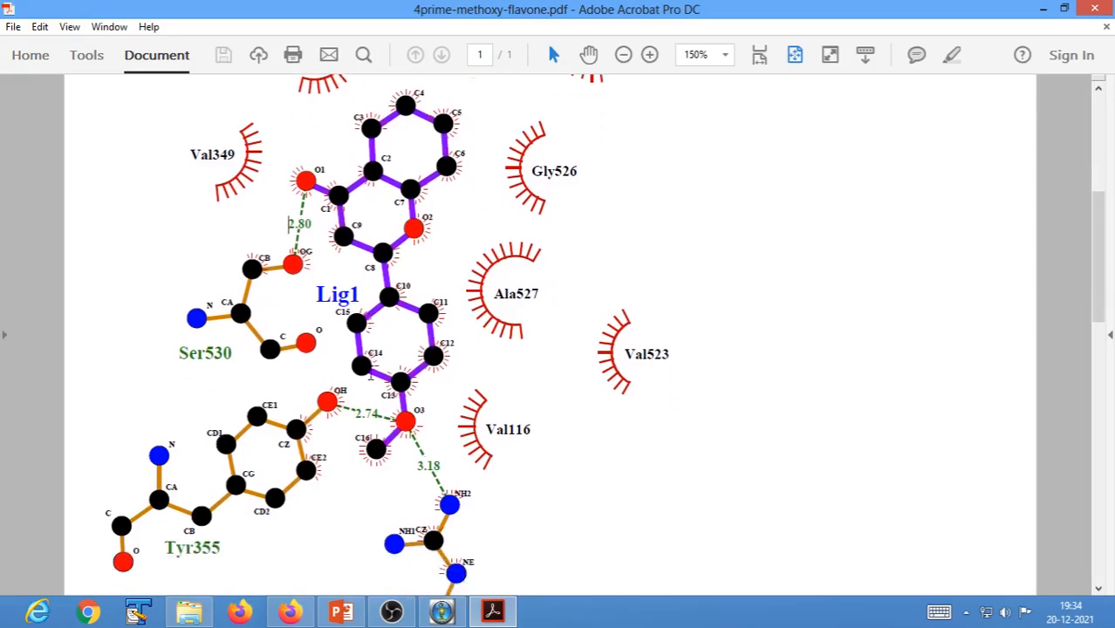
{"action": "scroll", "coordinate": [370, 368], "scroll_direction": "down", "scroll_amount": 2}
{"action": "scroll", "coordinate": [372, 368], "scroll_direction": "up", "scroll_amount": 4}
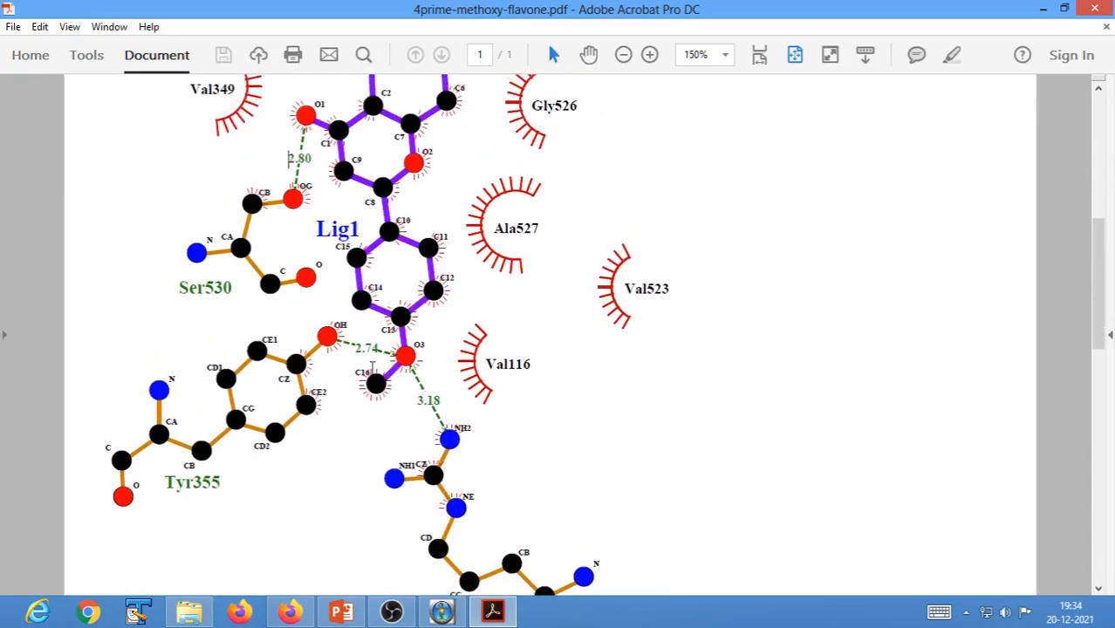
{"action": "scroll", "coordinate": [372, 368], "scroll_direction": "down", "scroll_amount": 1}
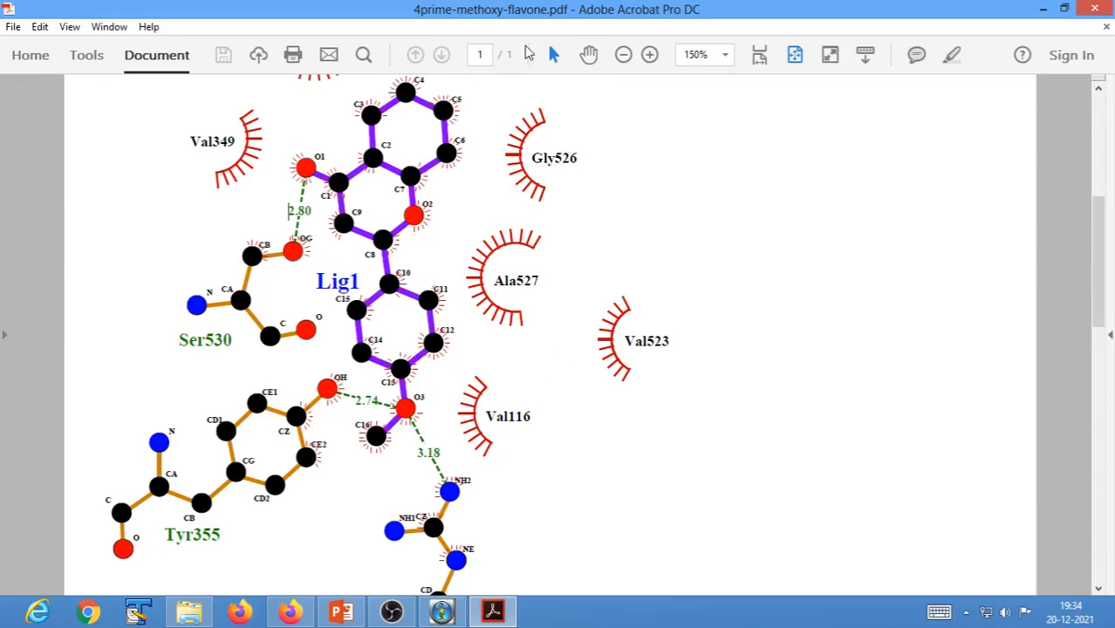
{"action": "scroll", "coordinate": [527, 201], "scroll_direction": "up", "scroll_amount": 6}
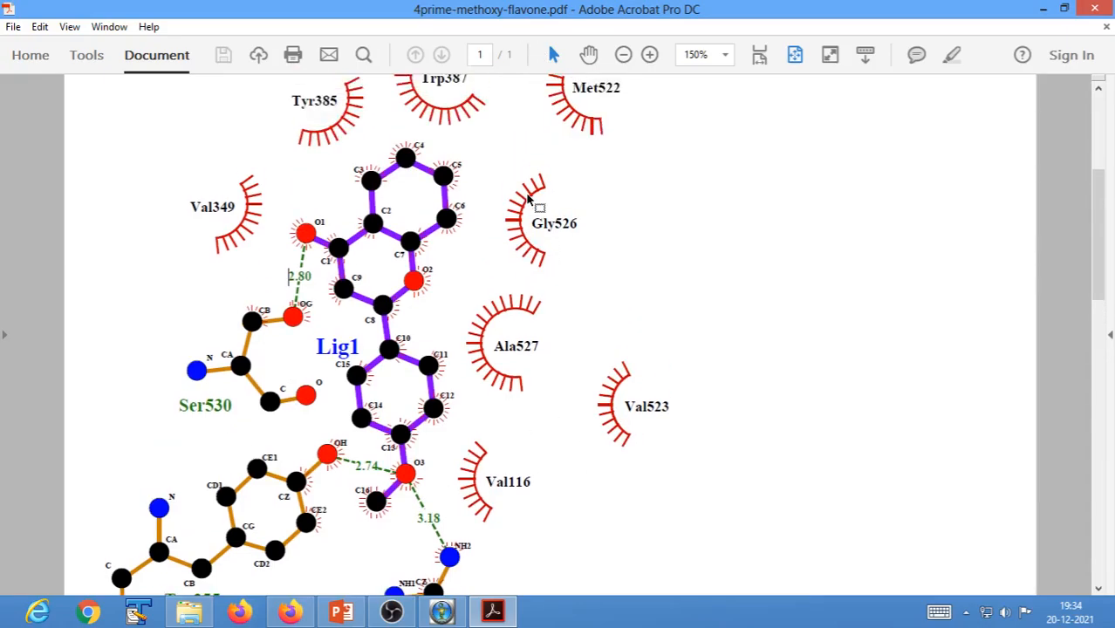
{"action": "scroll", "coordinate": [527, 201], "scroll_direction": "up", "scroll_amount": 1}
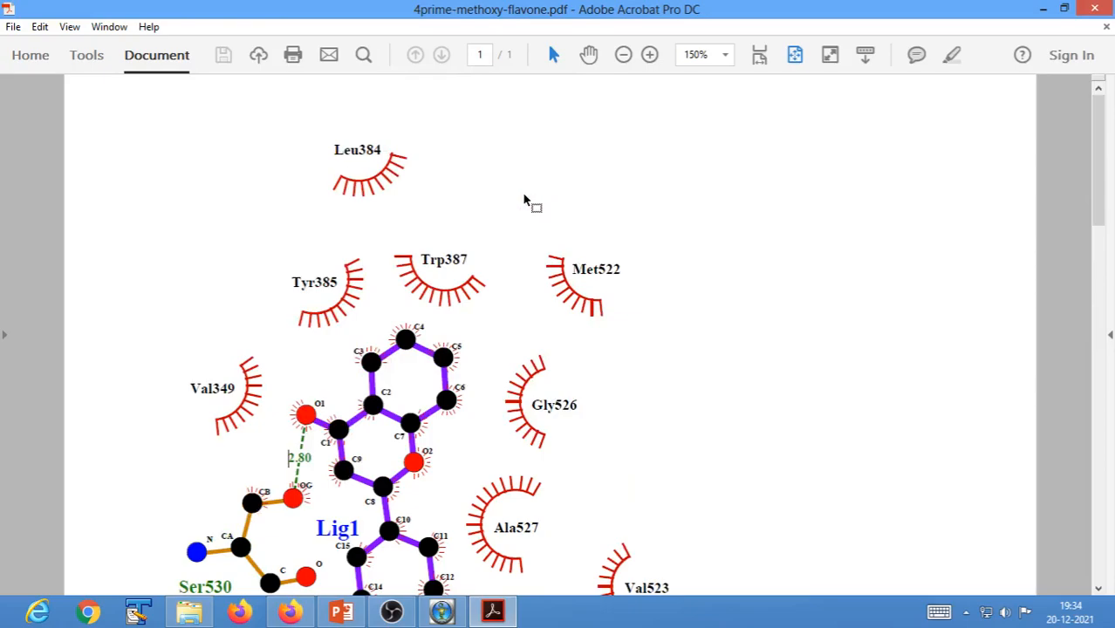
Close the 4prime-methoxy-flavone PDF and go up to the folder 3 Obtaining the complexes and Interaction Analysis using LigPlot+
{"action": "left_click", "coordinate": [1097, 9]}
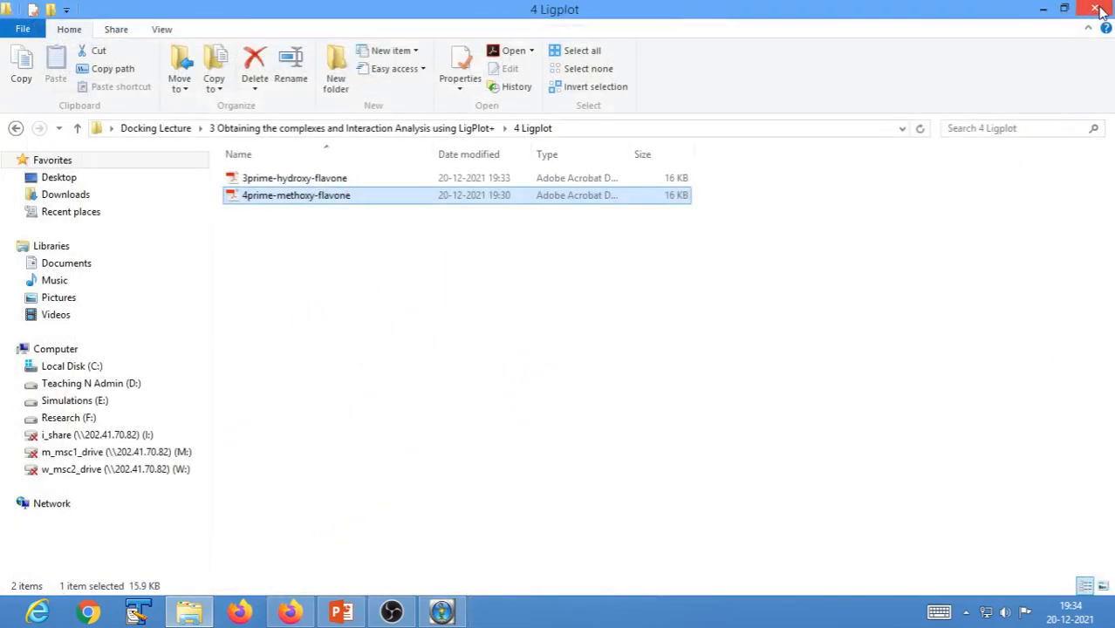
{"action": "left_click", "coordinate": [480, 340]}
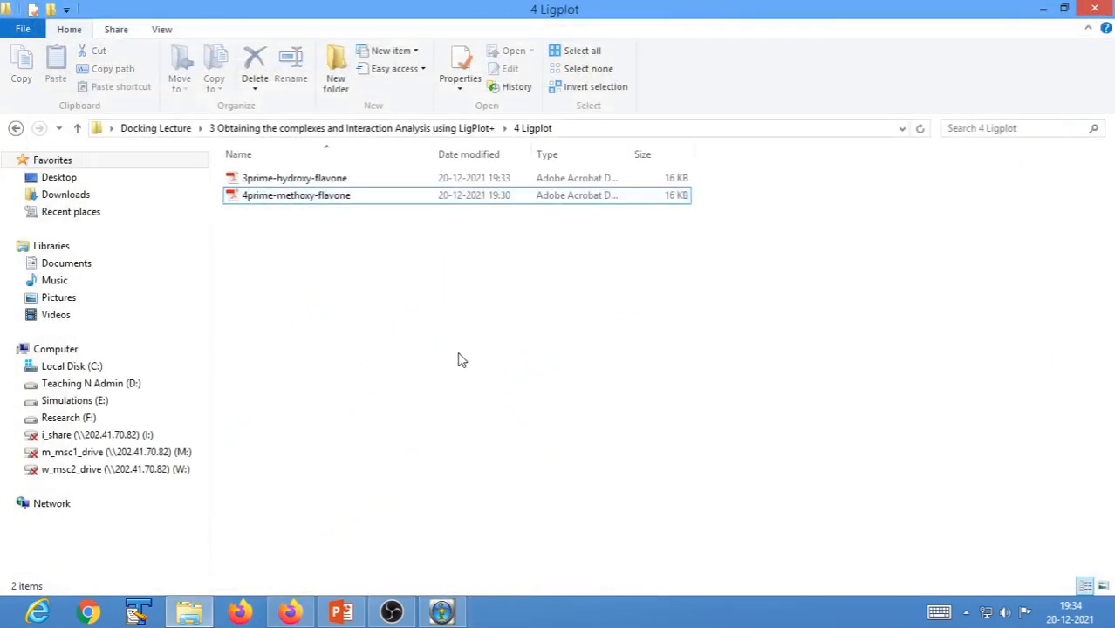
{"action": "left_click", "coordinate": [385, 128]}
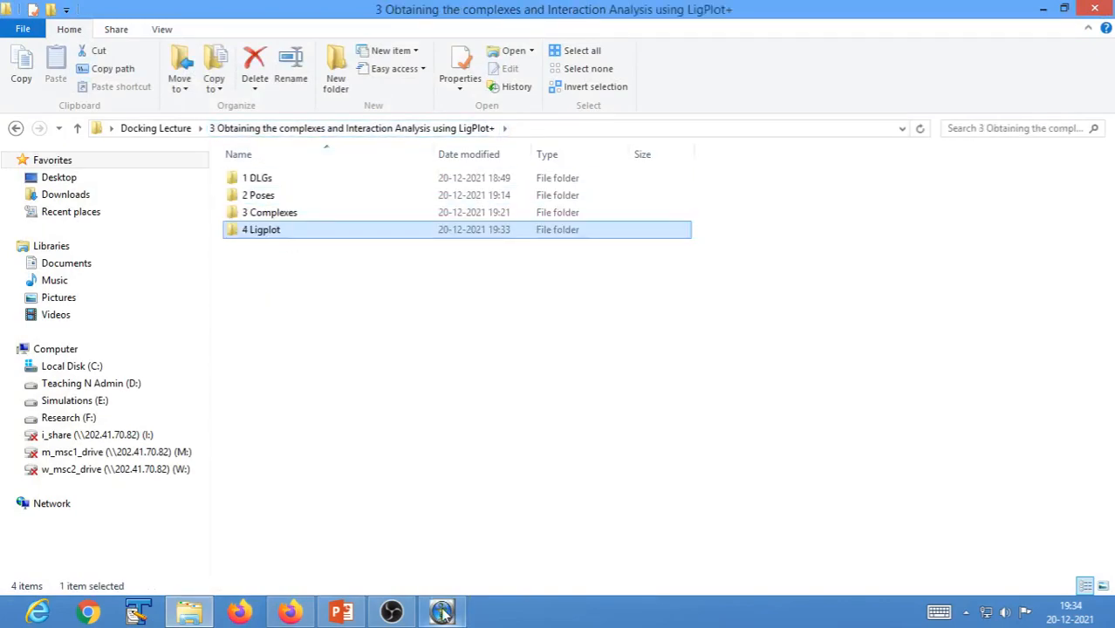
Switch to the Docking presentation in PowerPoint, review the handwritten docking workflow outline, and close the presentation
{"action": "mouse_move", "coordinate": [353, 617]}
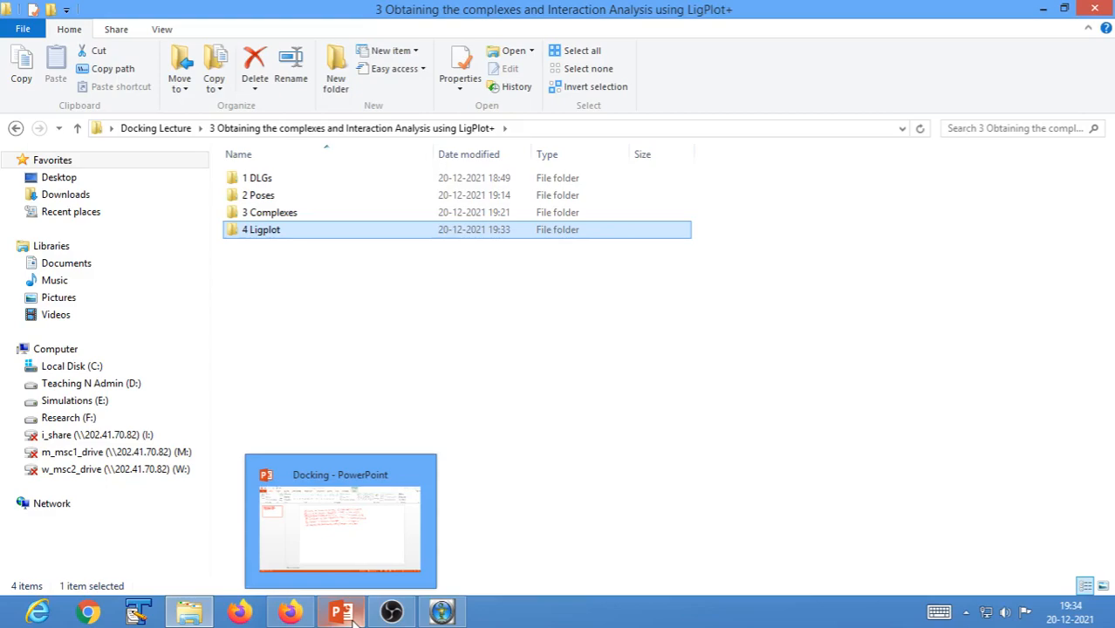
{"action": "left_click", "coordinate": [344, 614]}
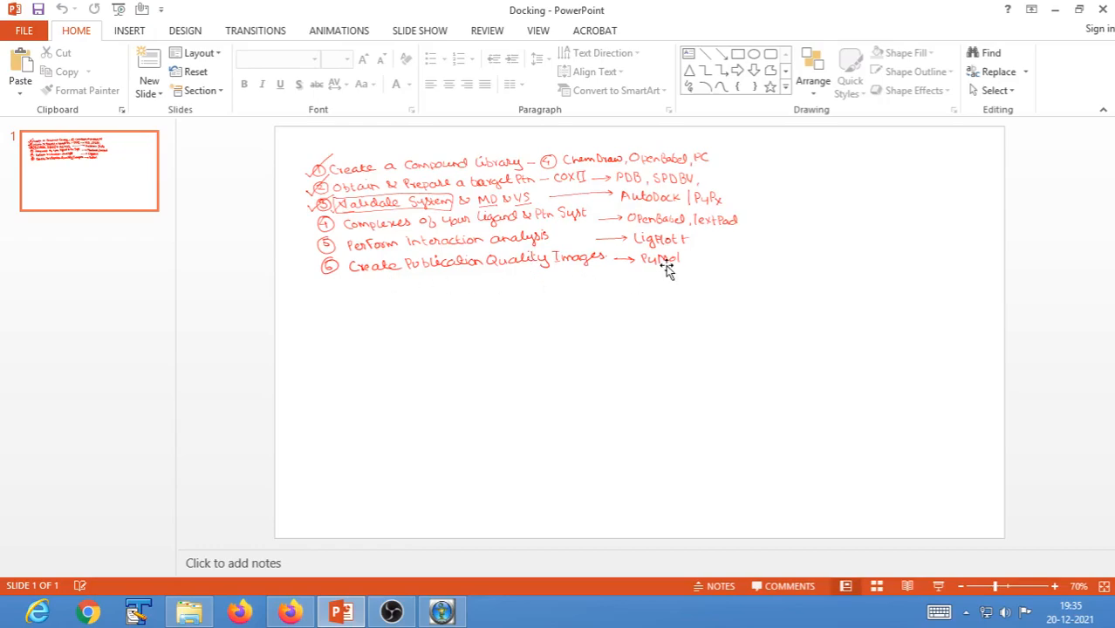
{"action": "left_click", "coordinate": [1104, 14]}
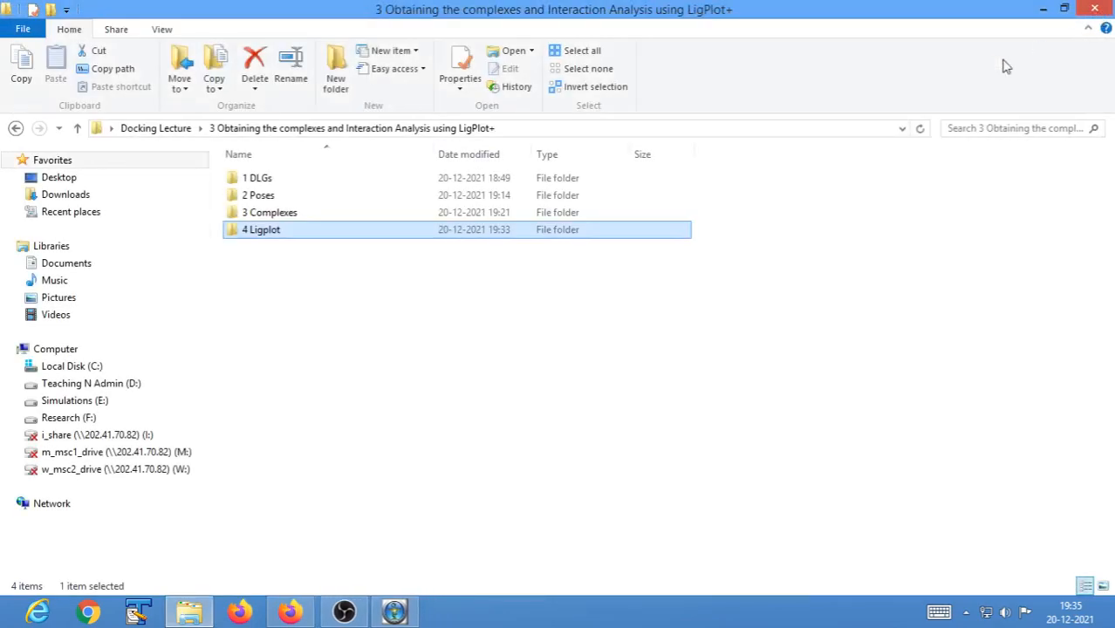
{"action": "left_click", "coordinate": [341, 612]}
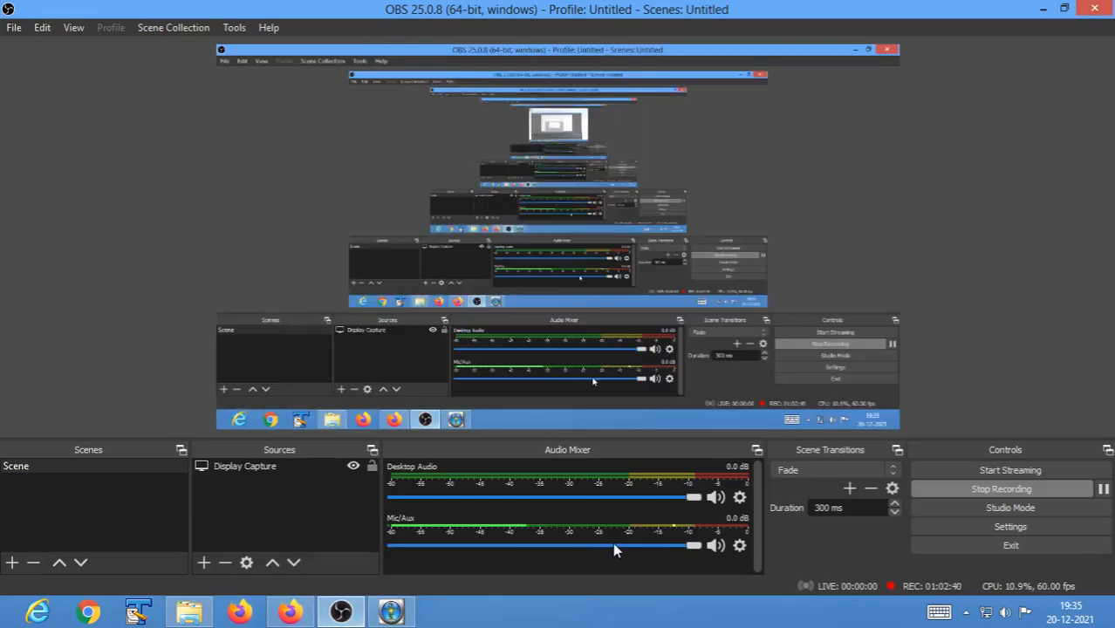